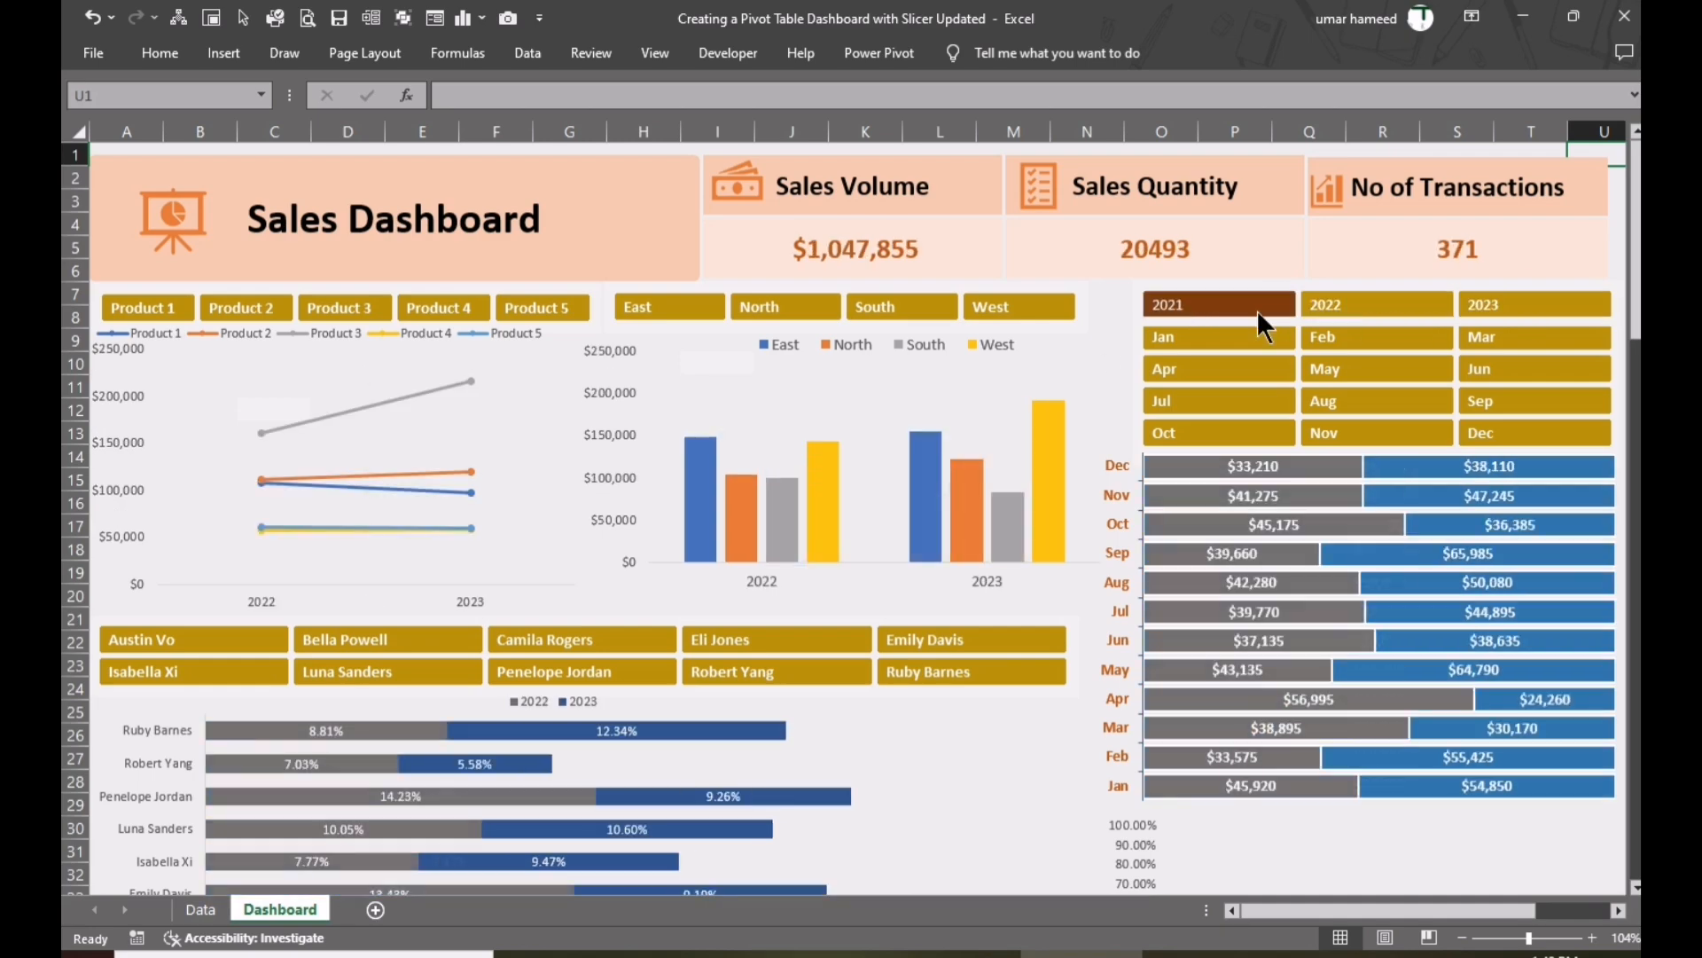
- Filter the finished dashboard by different months with the month slicer to examine how its charts respond
left_click(1220, 336)
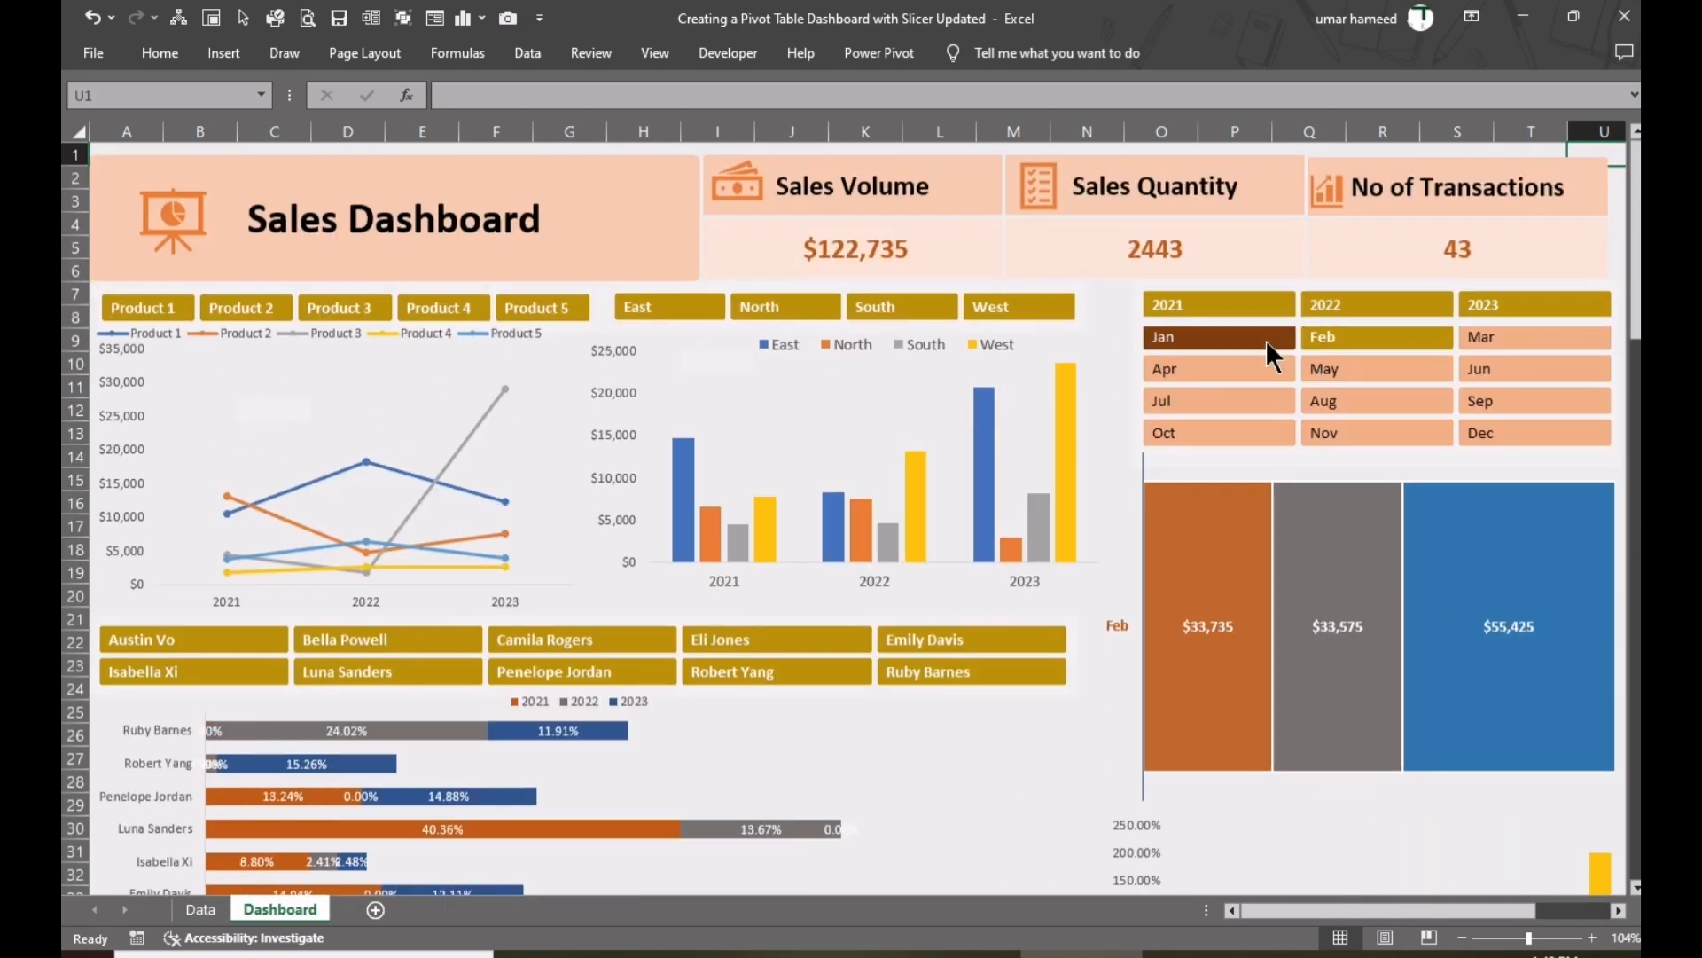
left_click(1512, 337, "shift")
left_click(1512, 401, "shift")
left_click(1512, 432, "shift")
- Filter the dashboard by East, then by other regions up to West, and examine the charts further down
left_click(670, 306)
scroll(988, 513, "down", 4)
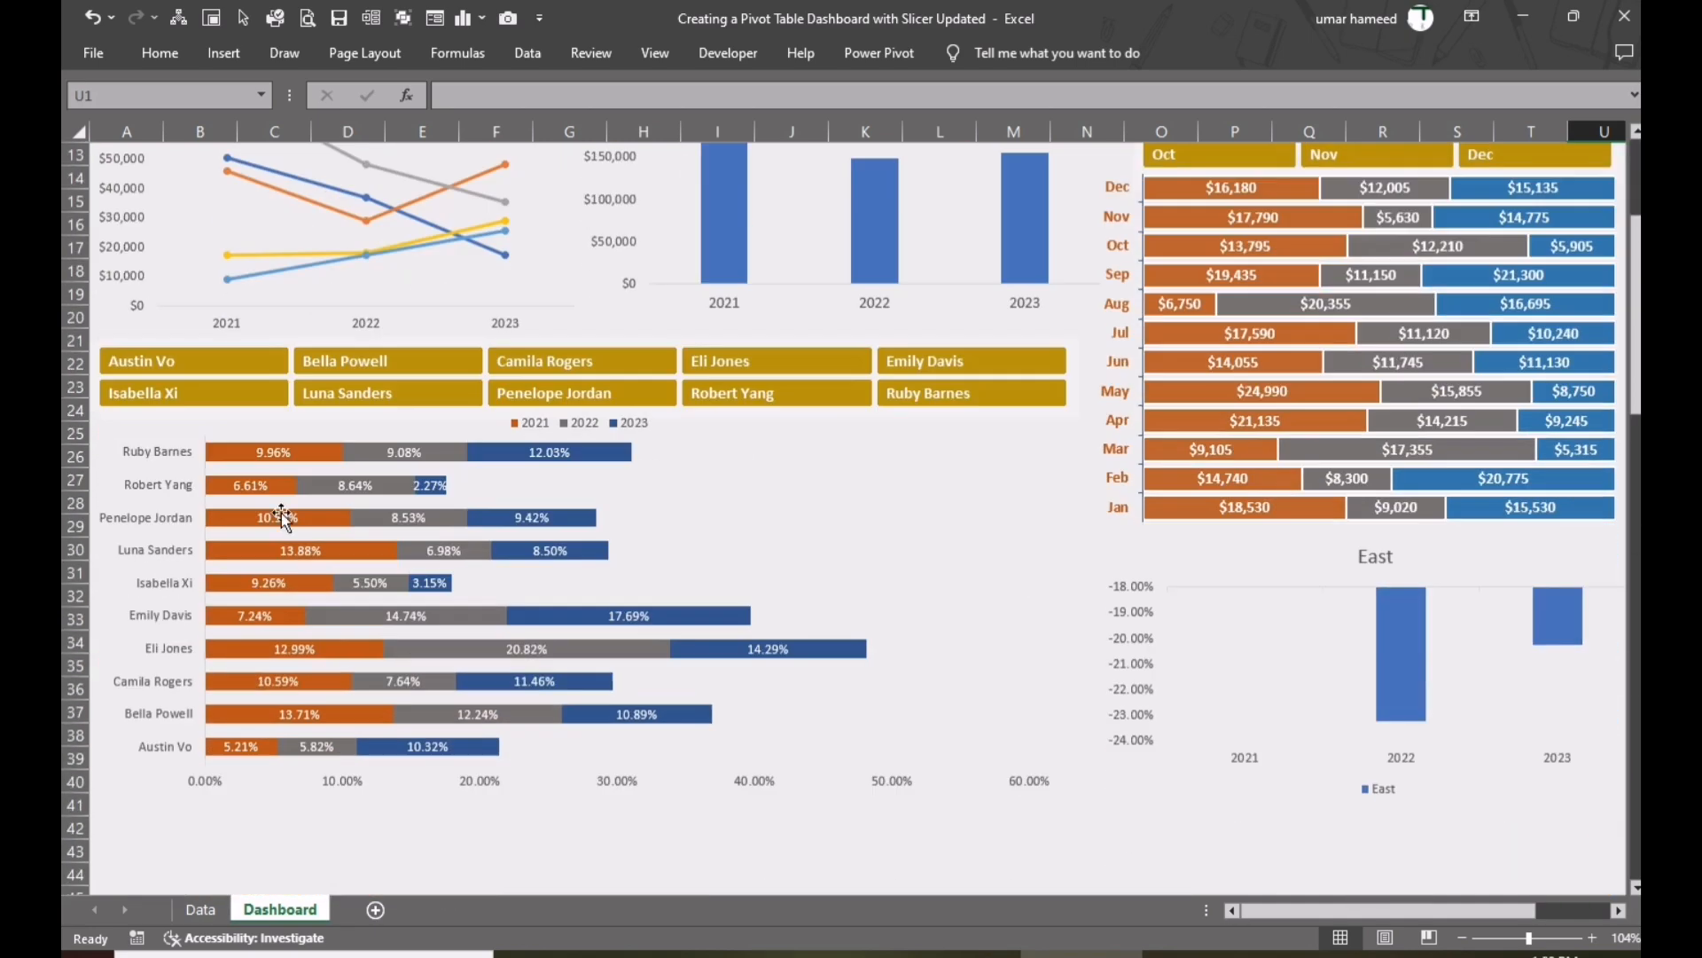
scroll(988, 514, "up", 4)
left_click(789, 307)
left_click(667, 309, "ctrl")
left_click(1018, 307, "shift")
- Filter the dashboard by each product from Product 1 to Product 5, then select all products together
left_click(146, 308)
left_click(245, 308)
left_click(350, 308)
left_click(443, 307)
left_click(541, 307)
left_click(147, 307, "shift")
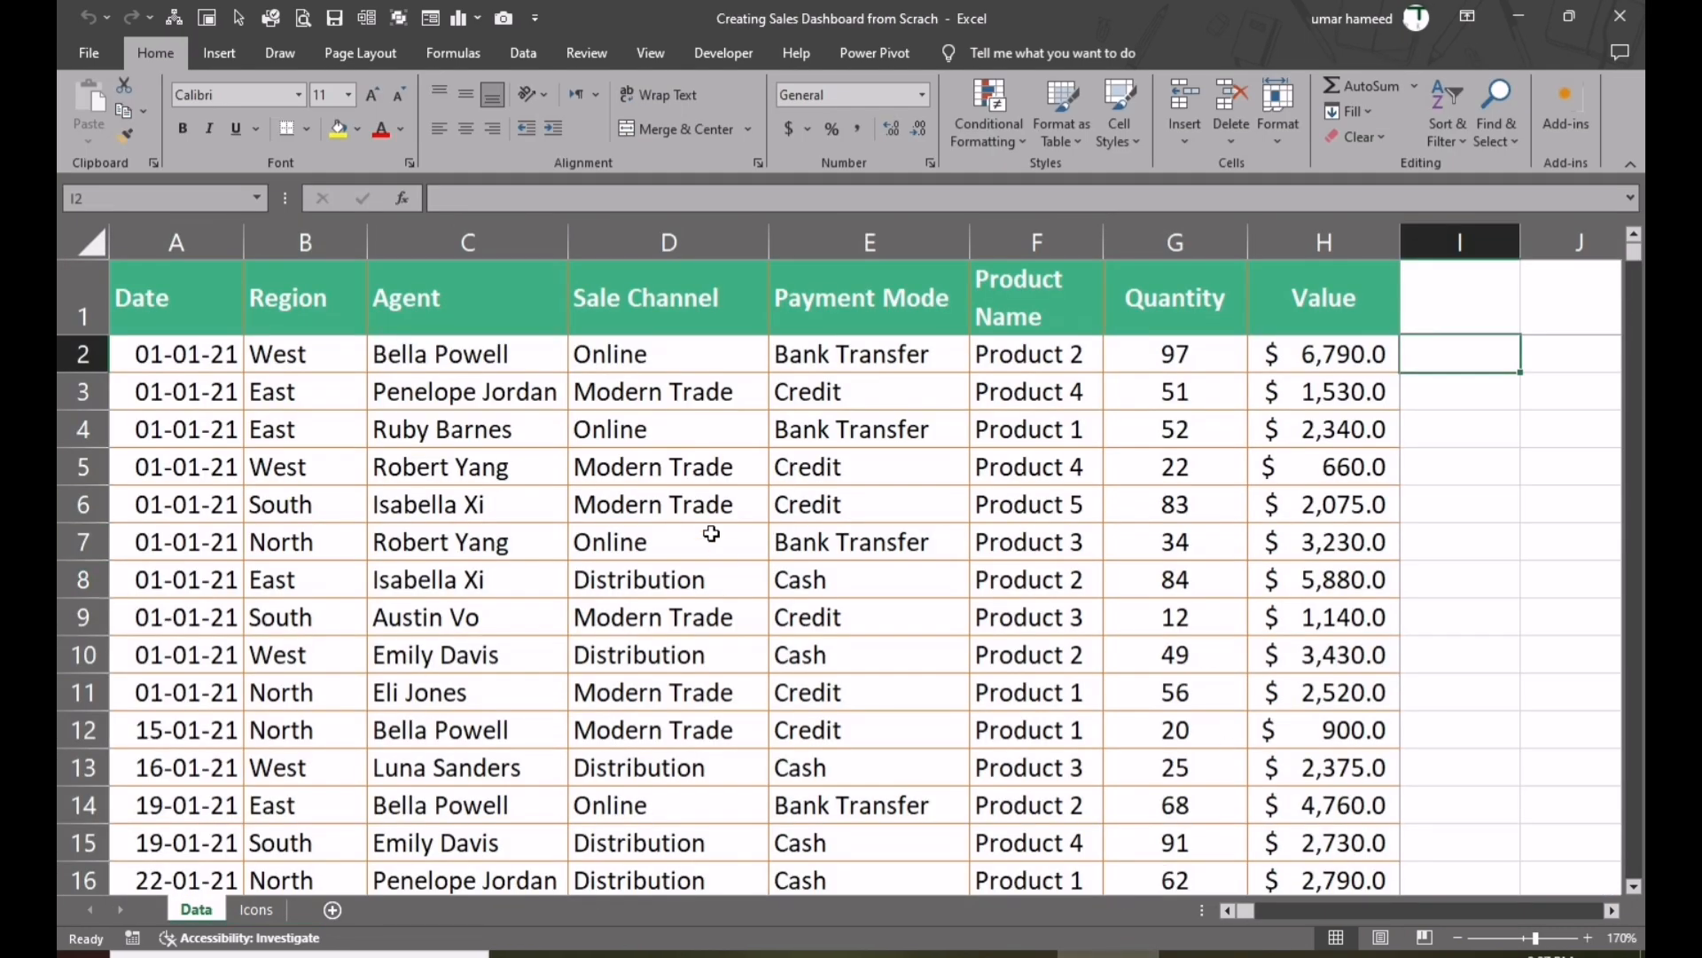
- Browse the sales records on the Data sheet
left_click(683, 492)
scroll(226, 437, "down", 1)
scroll(226, 437, "down", 4)
scroll(228, 462, "up", 4)
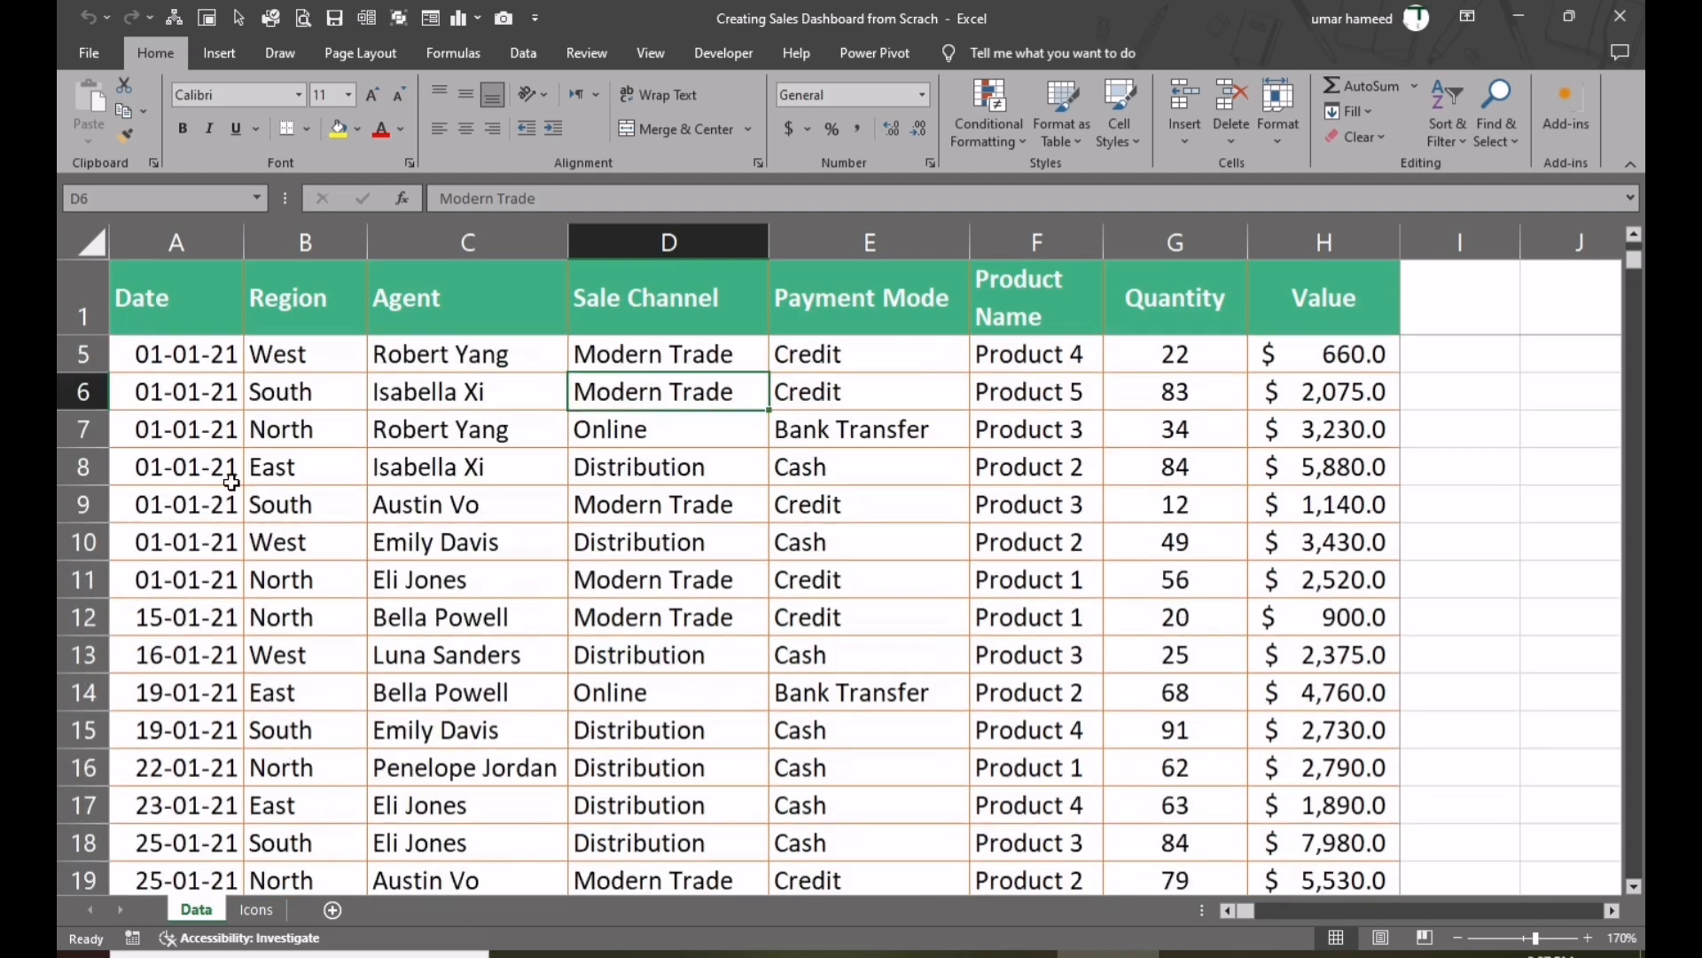
scroll(233, 503, "down", 1)
scroll(234, 504, "down", 5)
scroll(233, 504, "up", 5)
- Review the column headers from Date to Value and check the first and last dates in the data
left_click_drag(190, 281, 1340, 297)
left_click(212, 354)
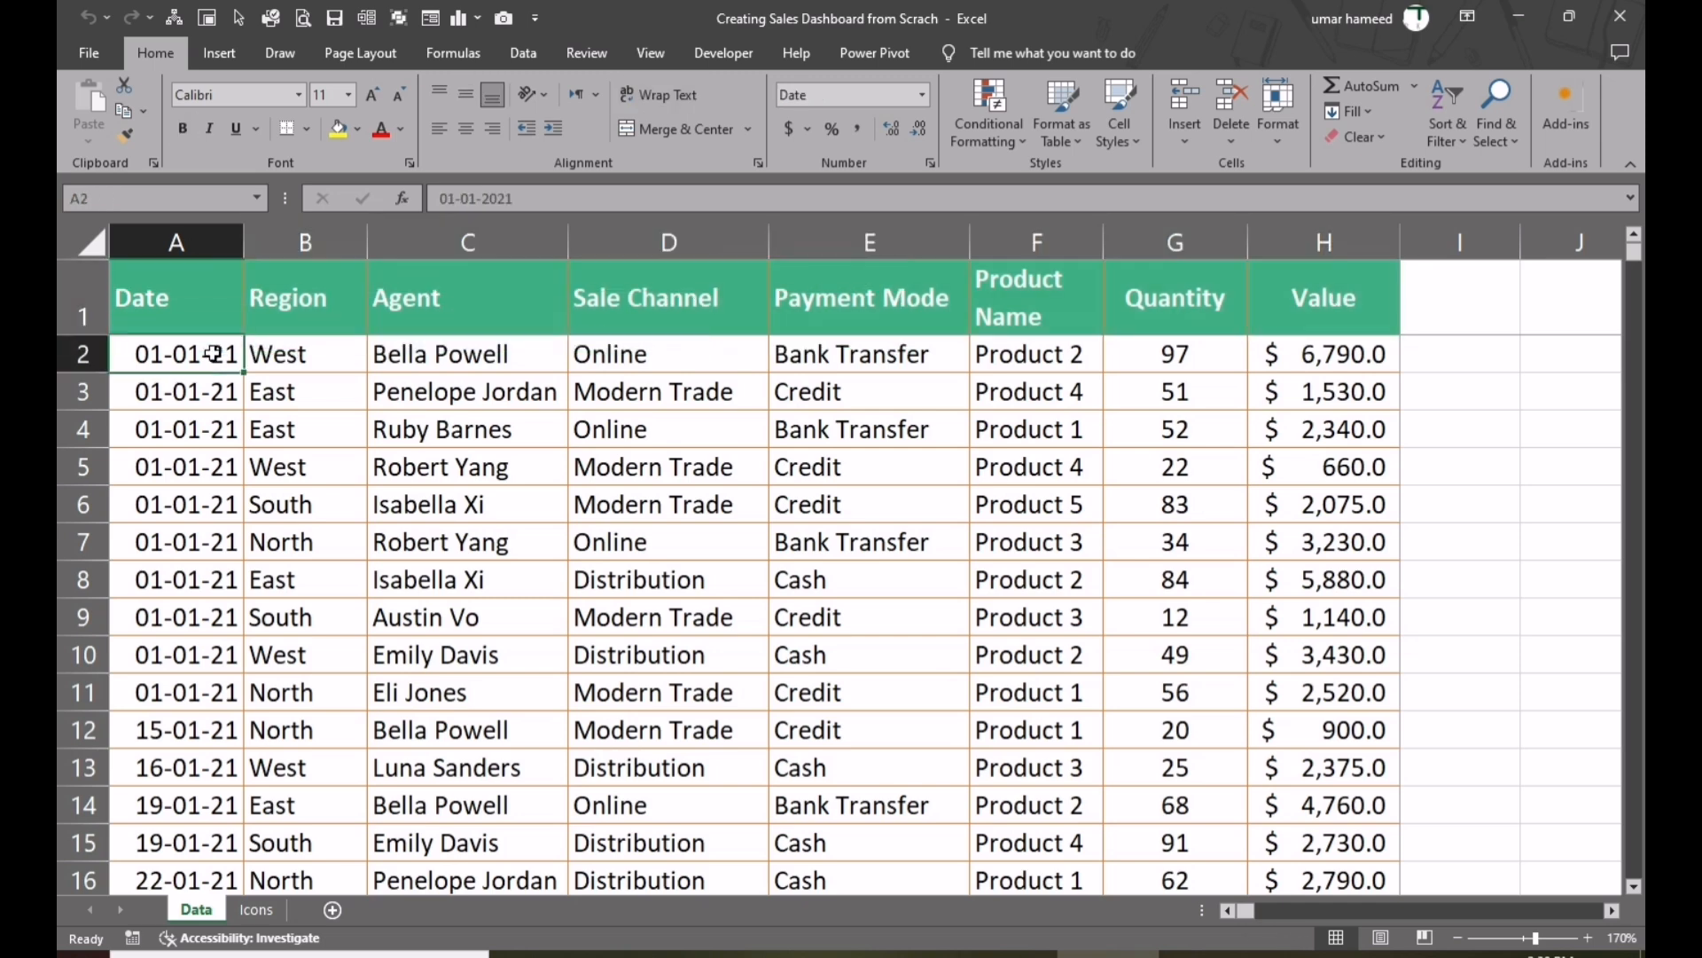
key("ctrl+Down")
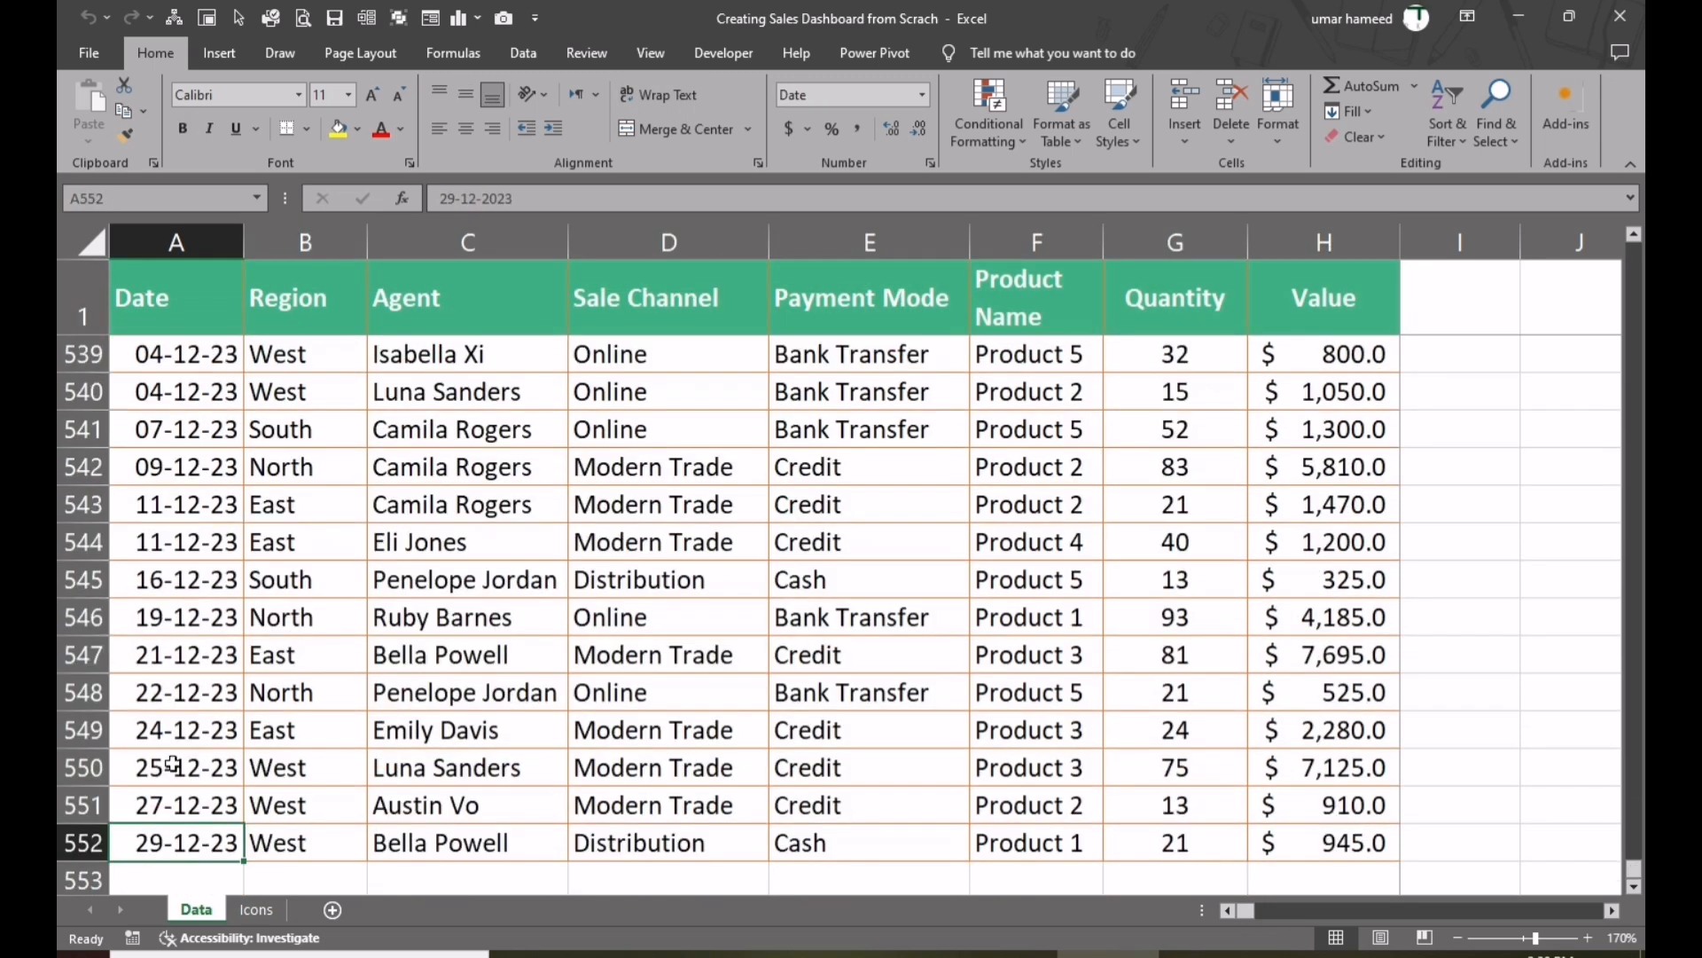
key("ctrl+Up")
key("Down")
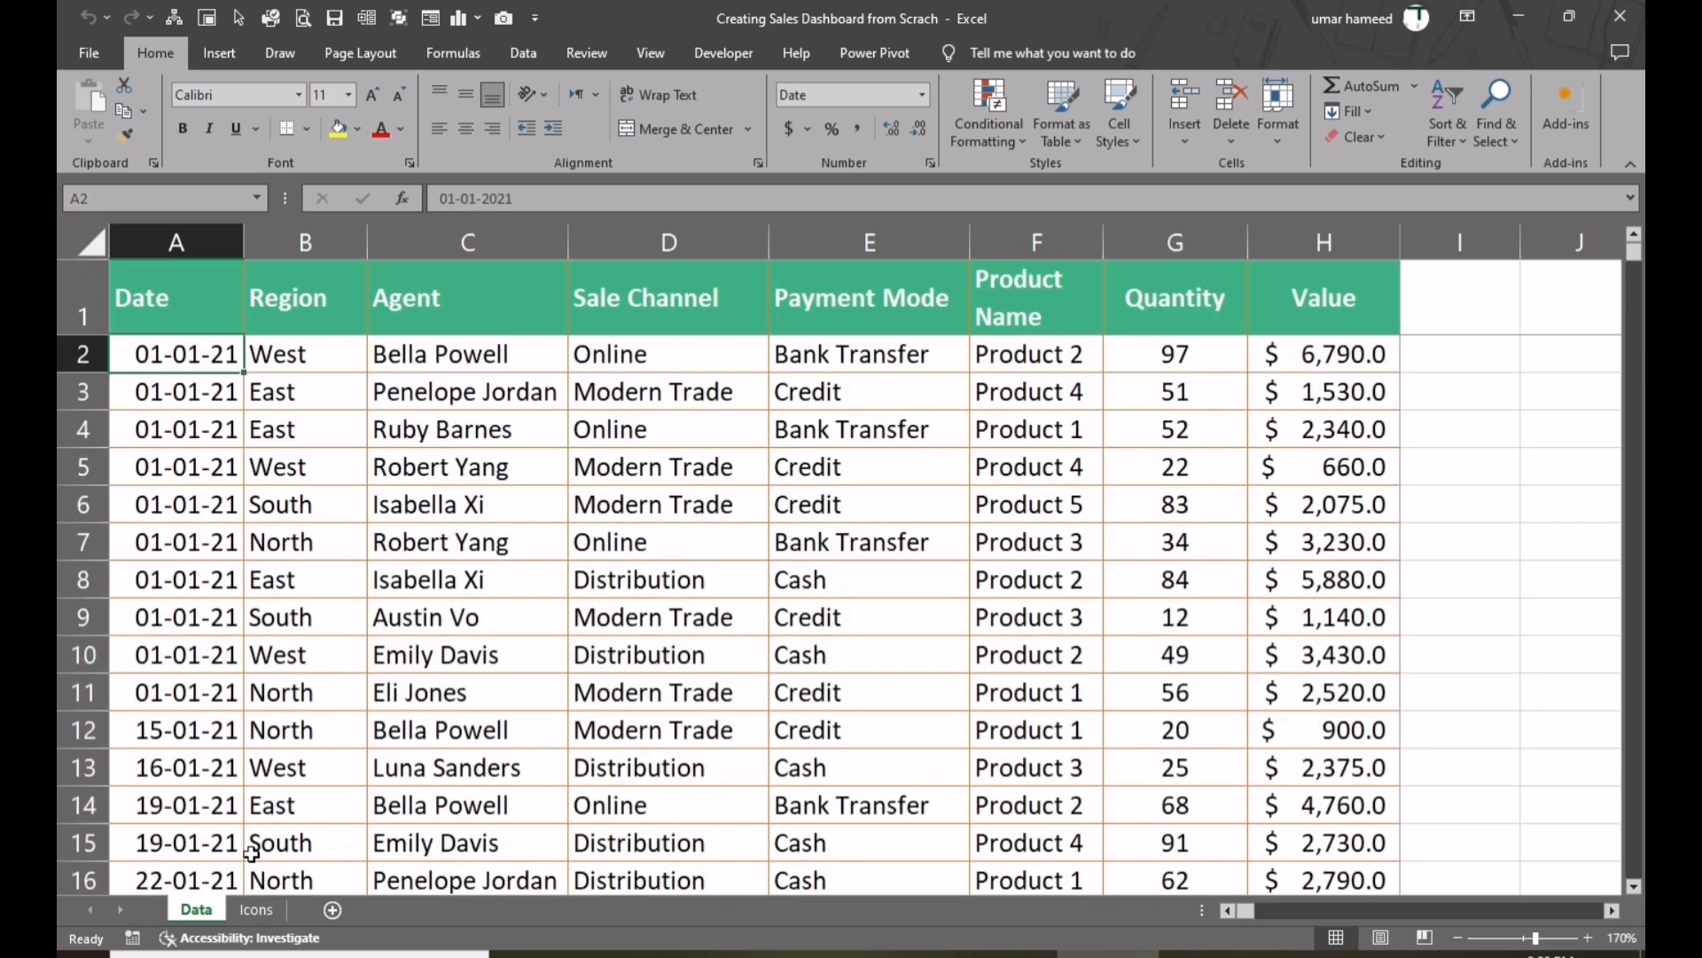
- Add a worksheet, place it after the Icons sheet and name it Pivot Tables
left_click(331, 908)
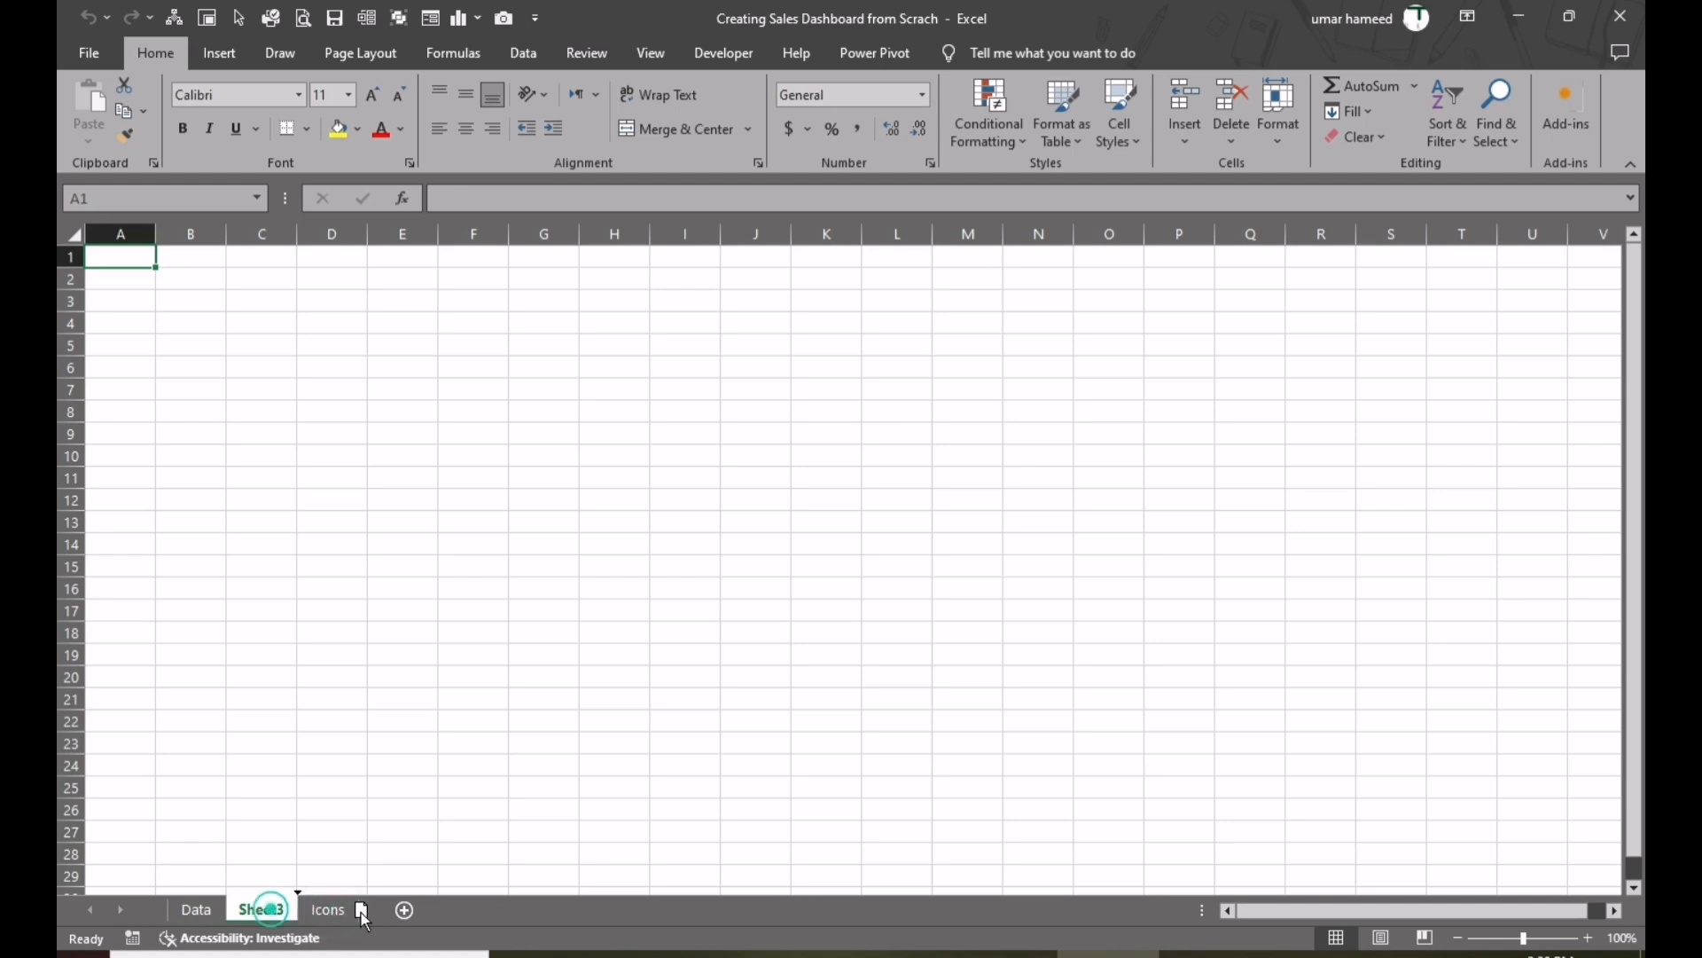
left_click_drag(262, 910, 337, 912)
double_click(337, 911)
type("Pivot Tables")
left_click(505, 736)
- Add another worksheet after Pivot Tables and name it Dashboard
left_click(441, 909)
double_click(441, 909)
type("Dashboard")
key("Return")
- Hide the gridlines on the Dashboard sheet and compare it with the Pivot Tables sheet
left_click(74, 235)
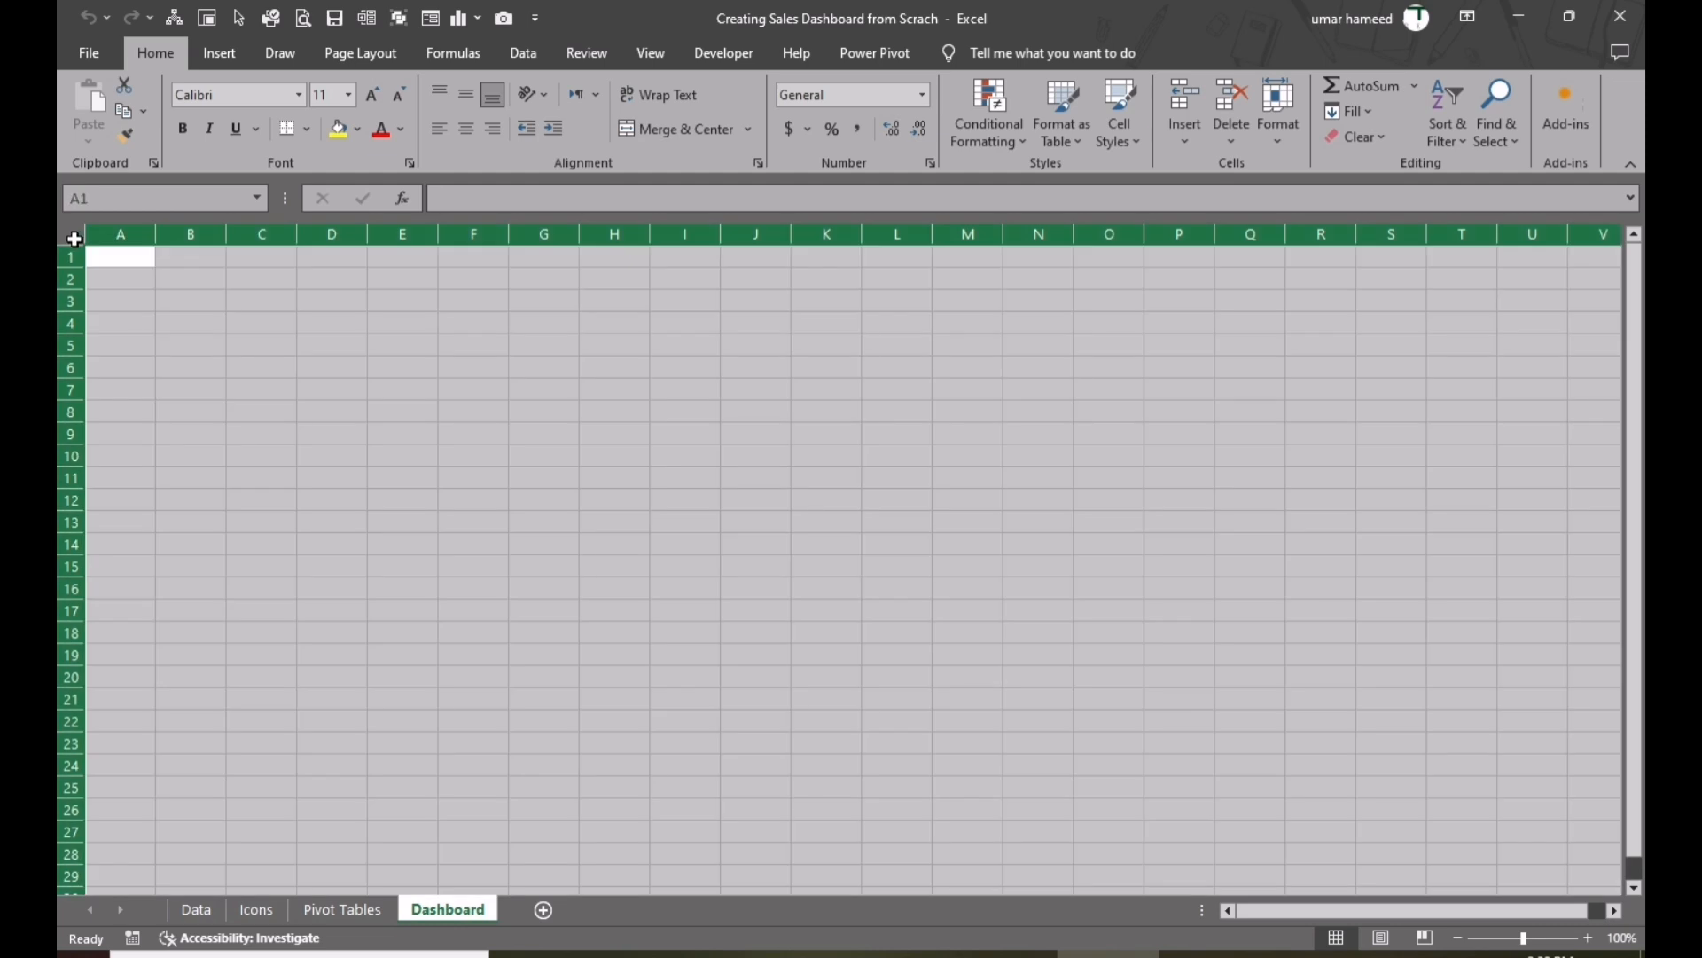
left_click(651, 53)
left_click(330, 113)
left_click(403, 367)
left_click(370, 908)
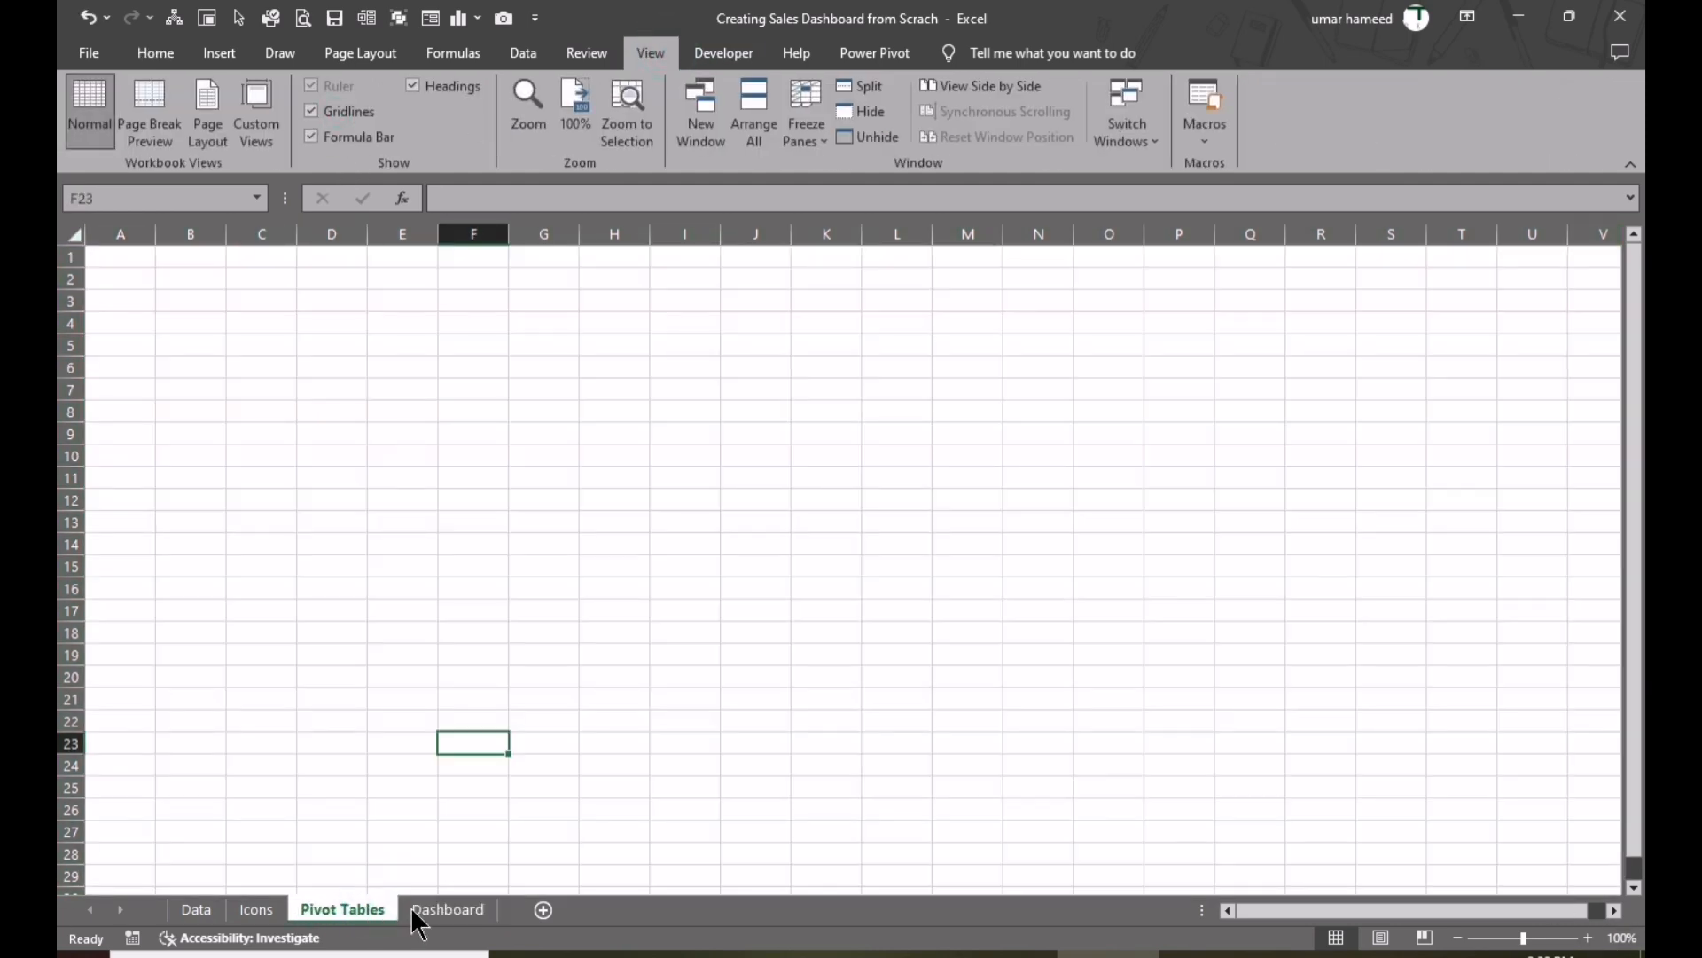
left_click(444, 910)
- Draw a header rectangle about 5.02" wide and 0.86" high across columns A to H from the first row of the Dashboard sheet
left_click(204, 55)
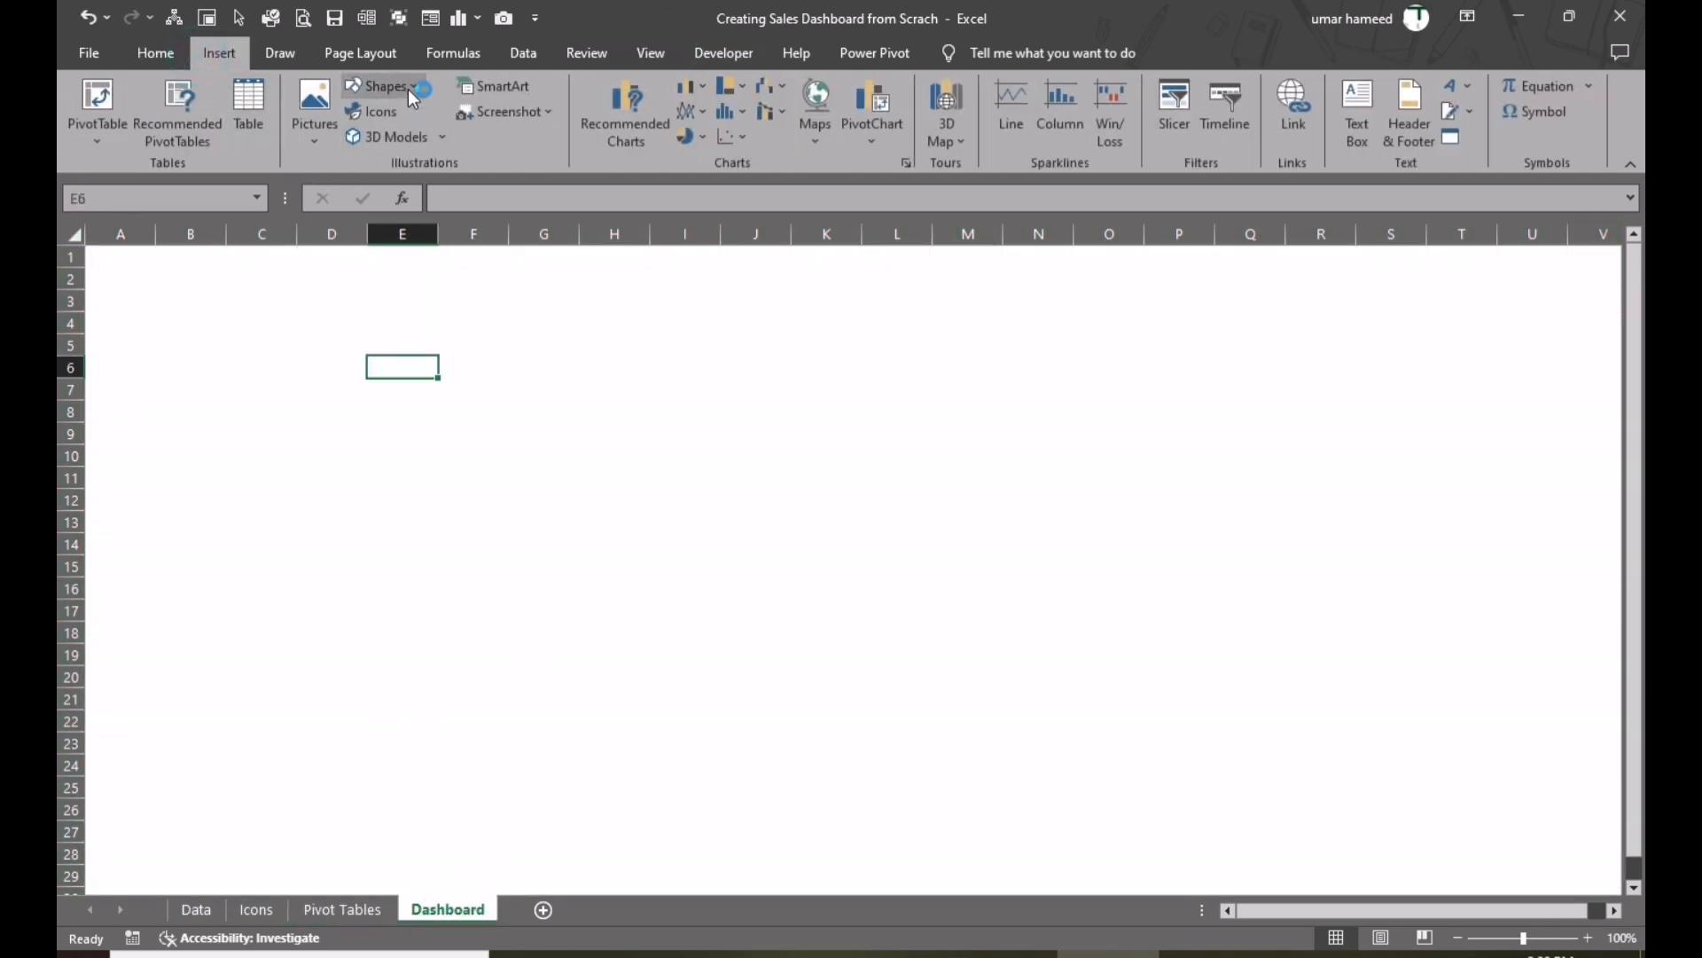
left_click(379, 85)
left_click(429, 156)
left_click_drag(89, 249, 674, 347)
scroll(1363, 518, "up", 2)
scroll(1363, 519, "down", 1)
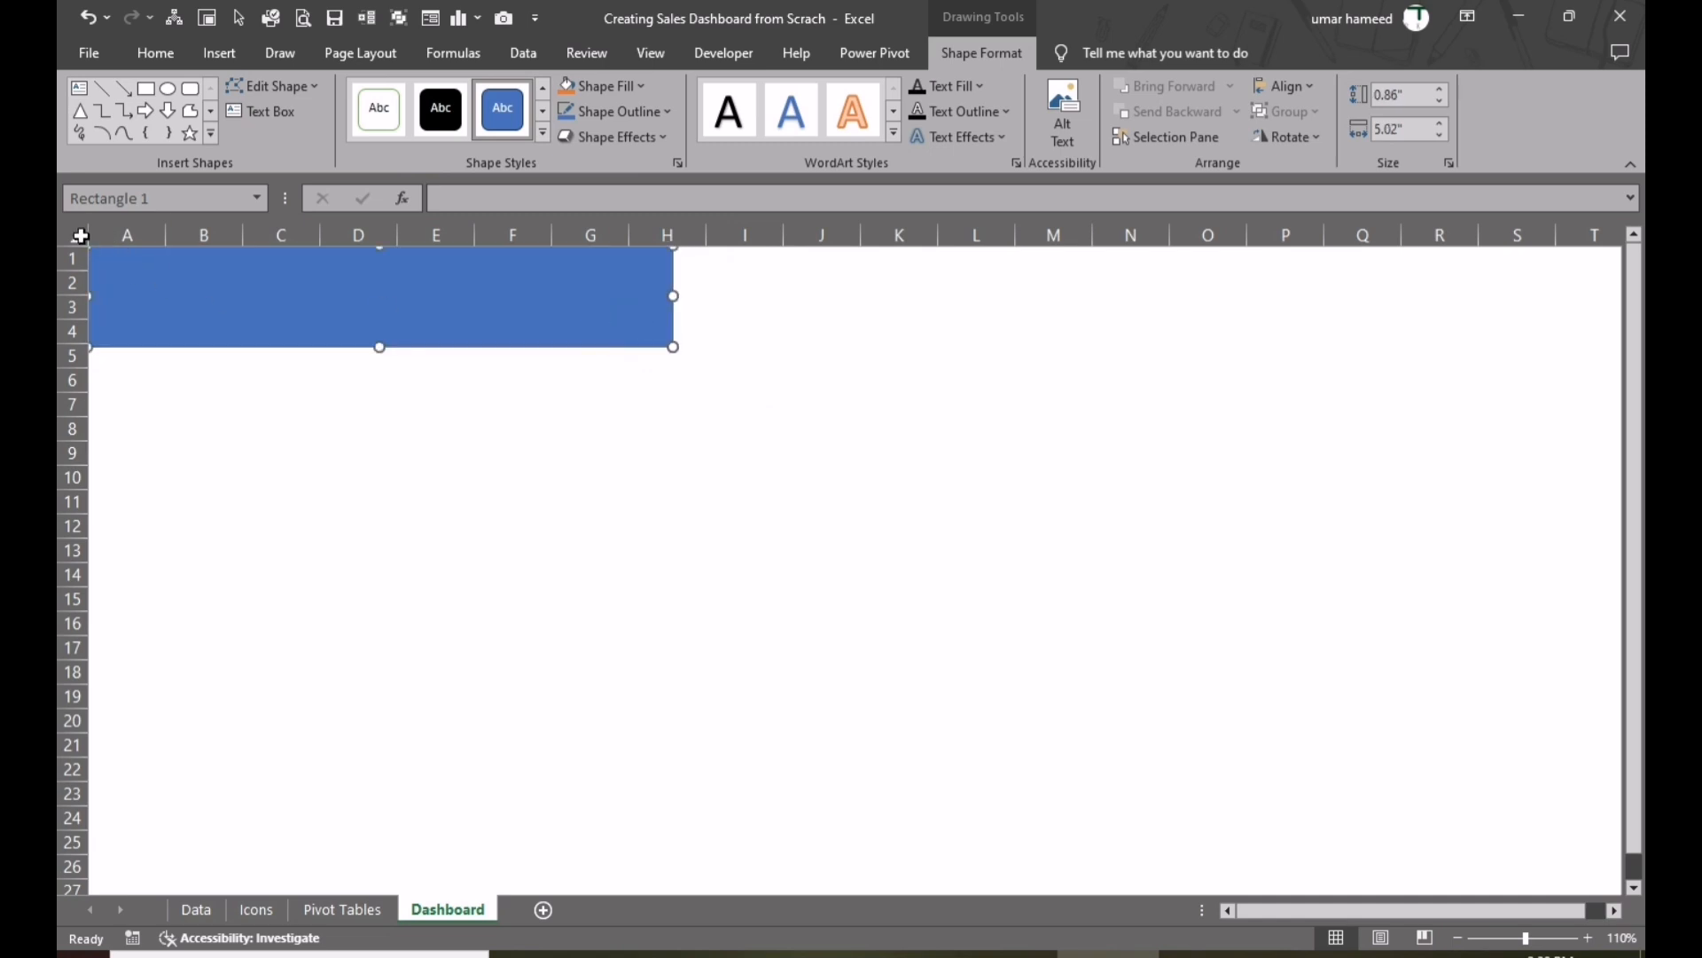
- Fill all cells of the Dashboard sheet with light grey
left_click(80, 235)
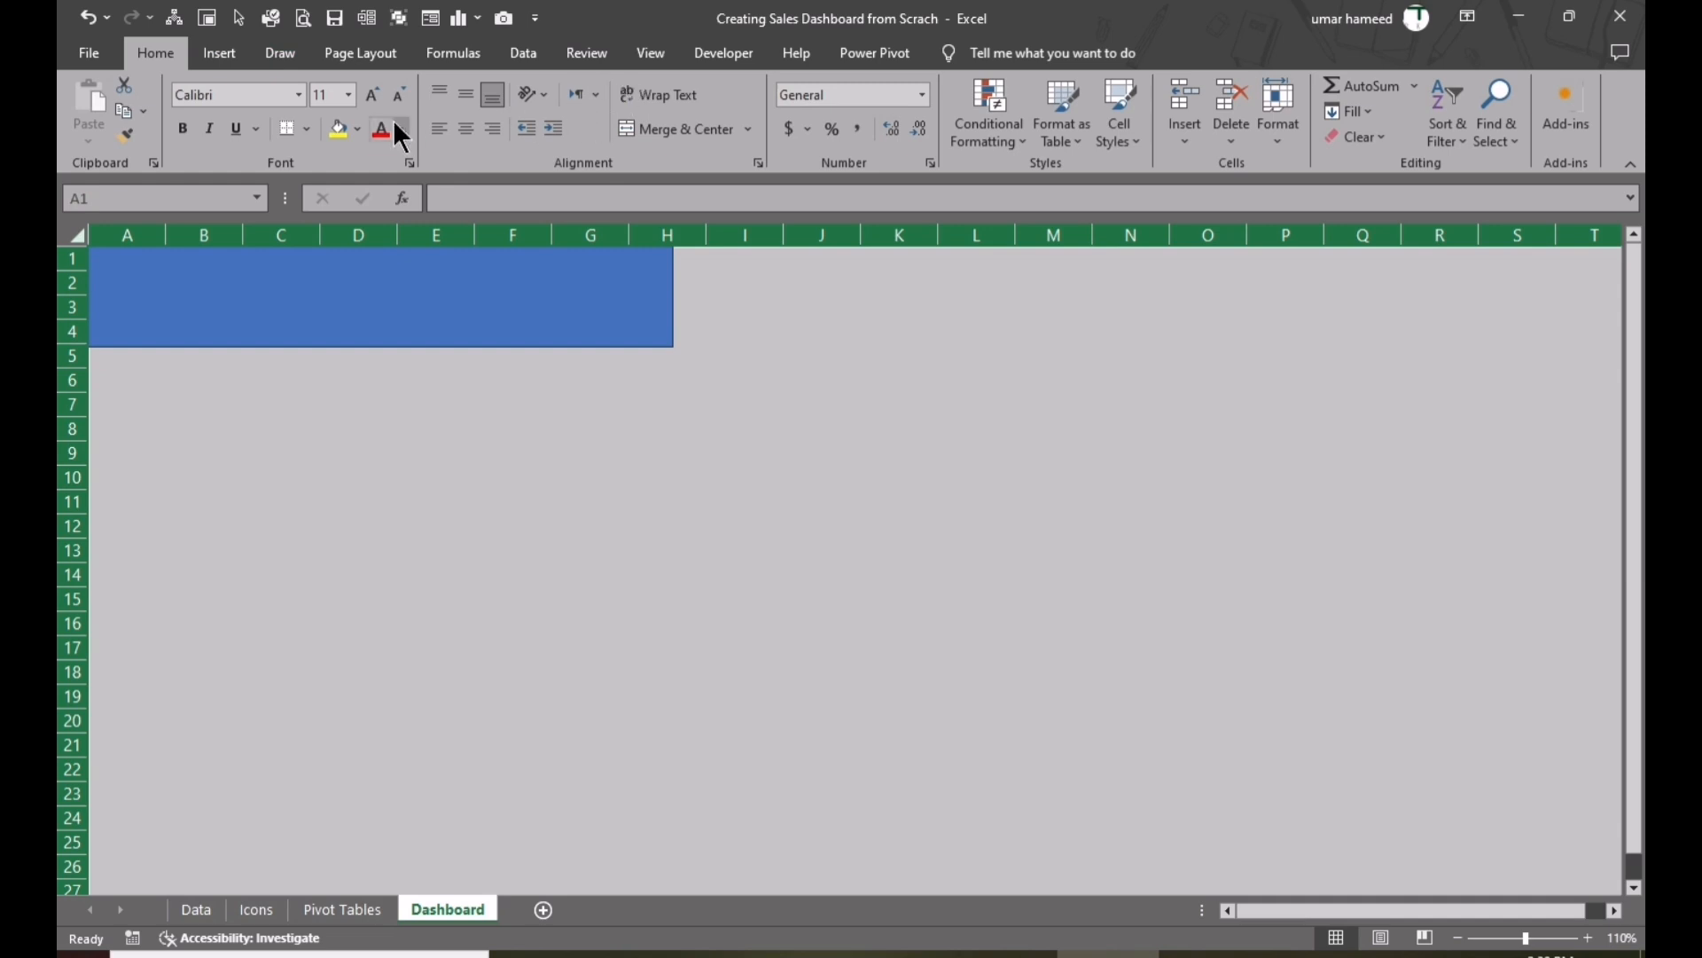
left_click(360, 130)
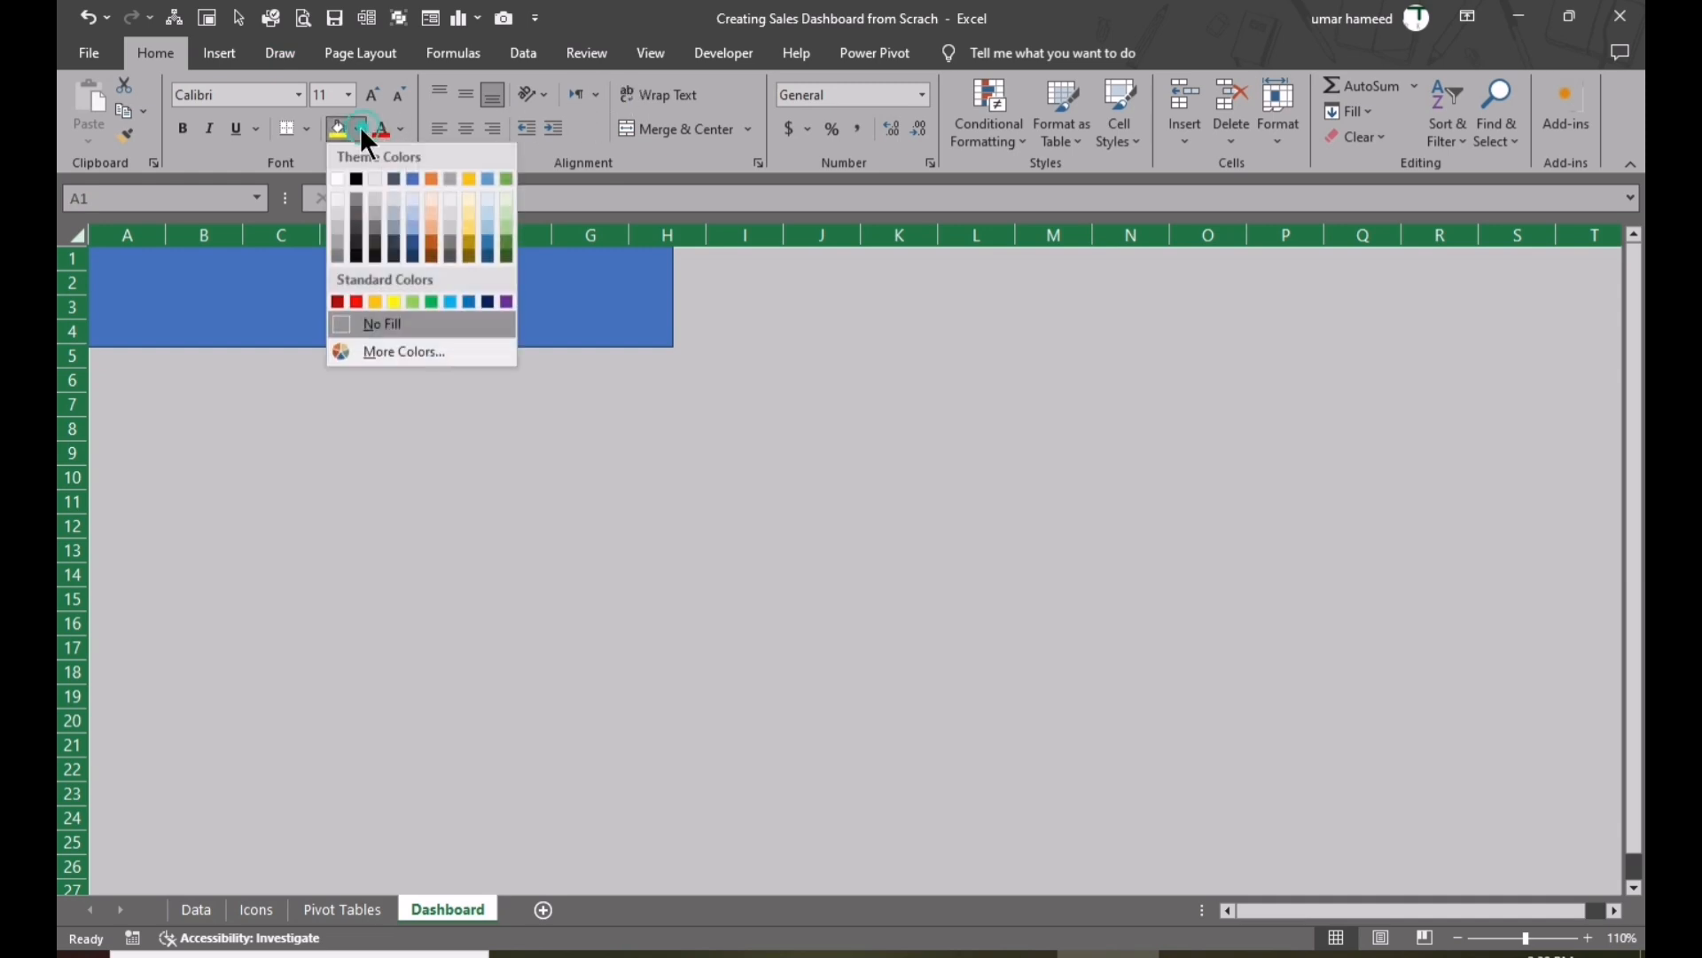
left_click(337, 228)
left_click(484, 519)
- Remove the header rectangle's outline and fill it with light orange
left_click(567, 306)
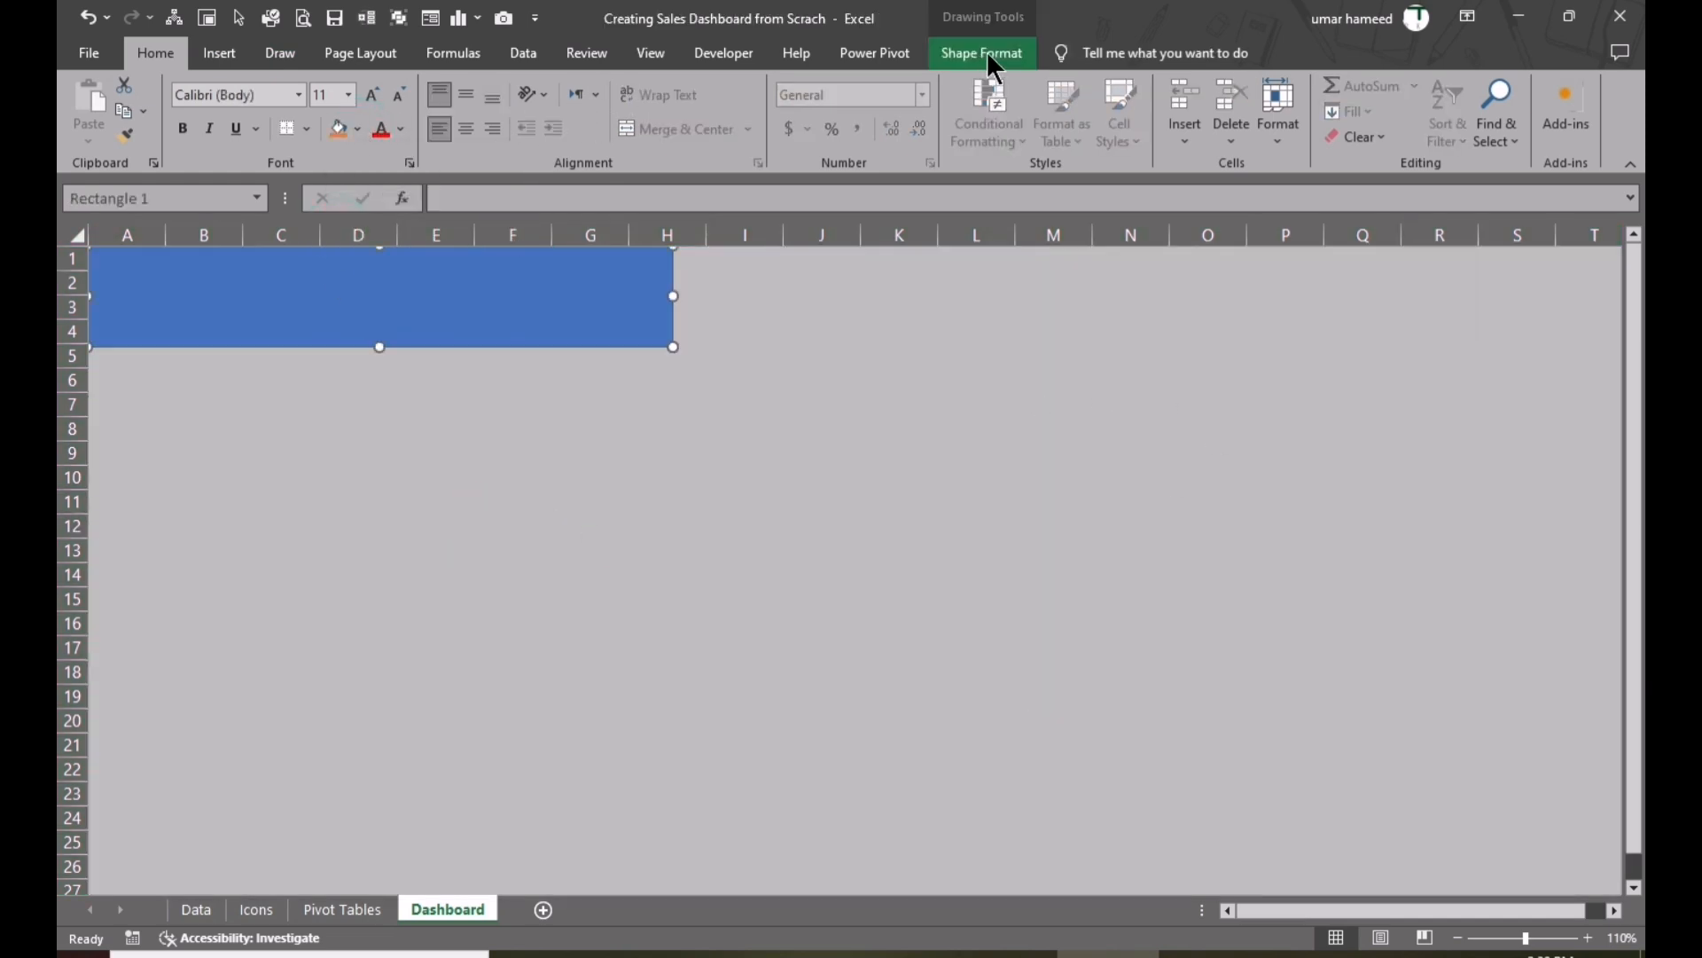
left_click(986, 51)
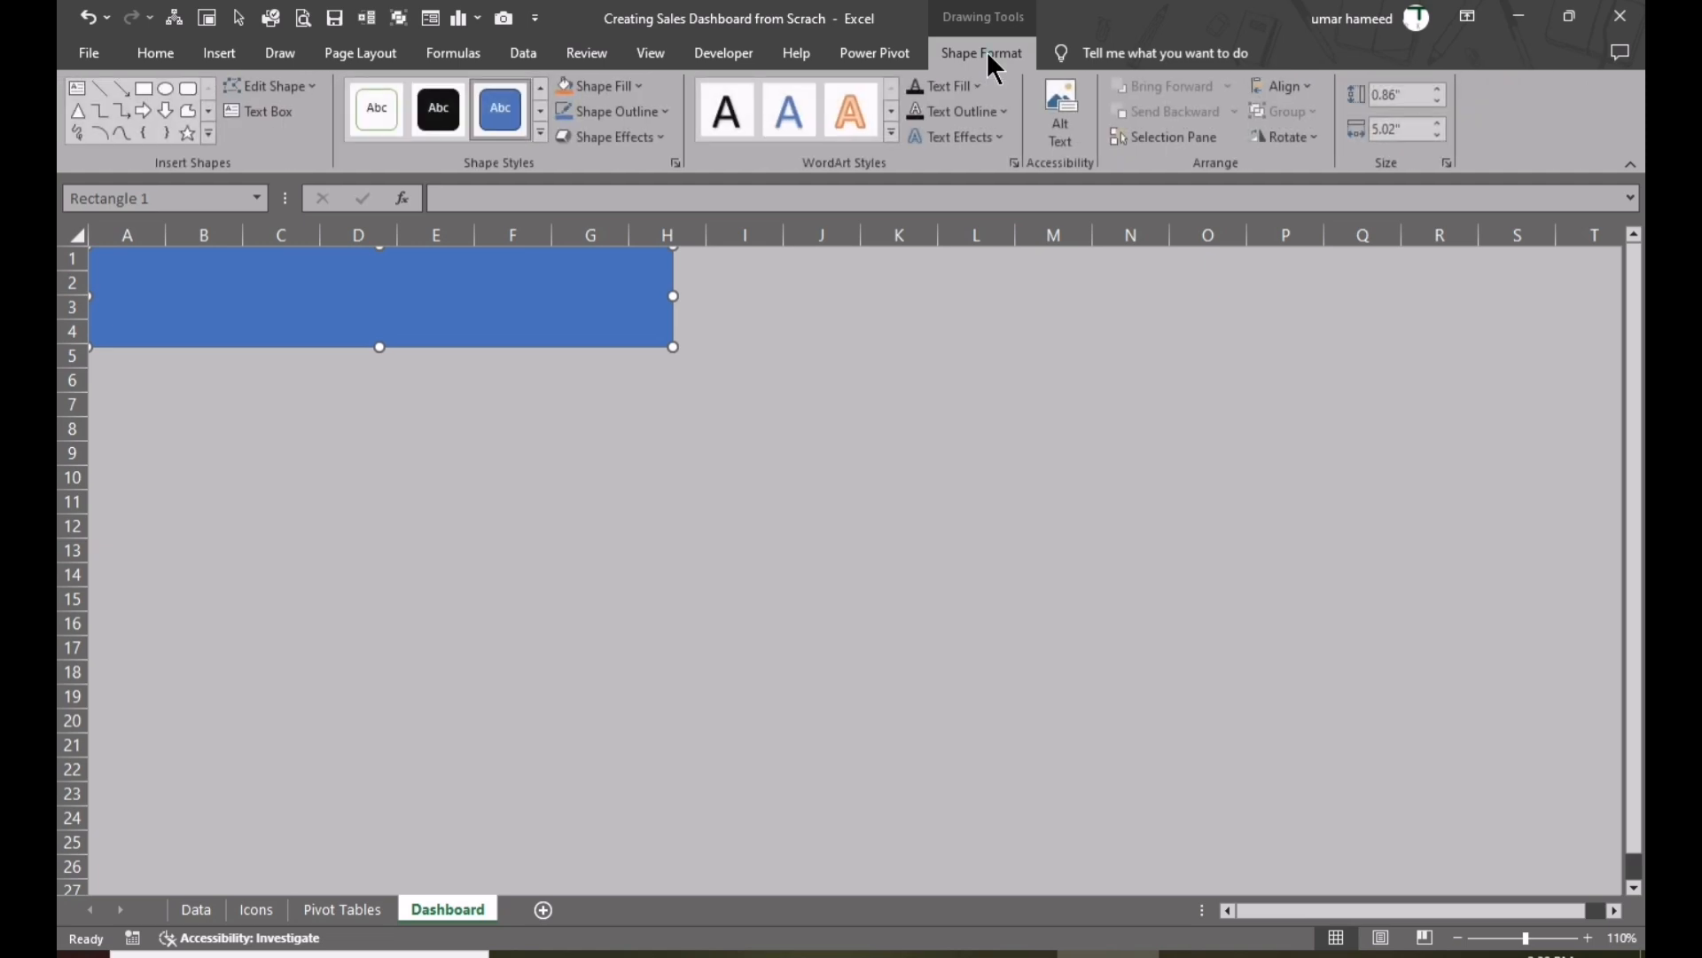
left_click(666, 111)
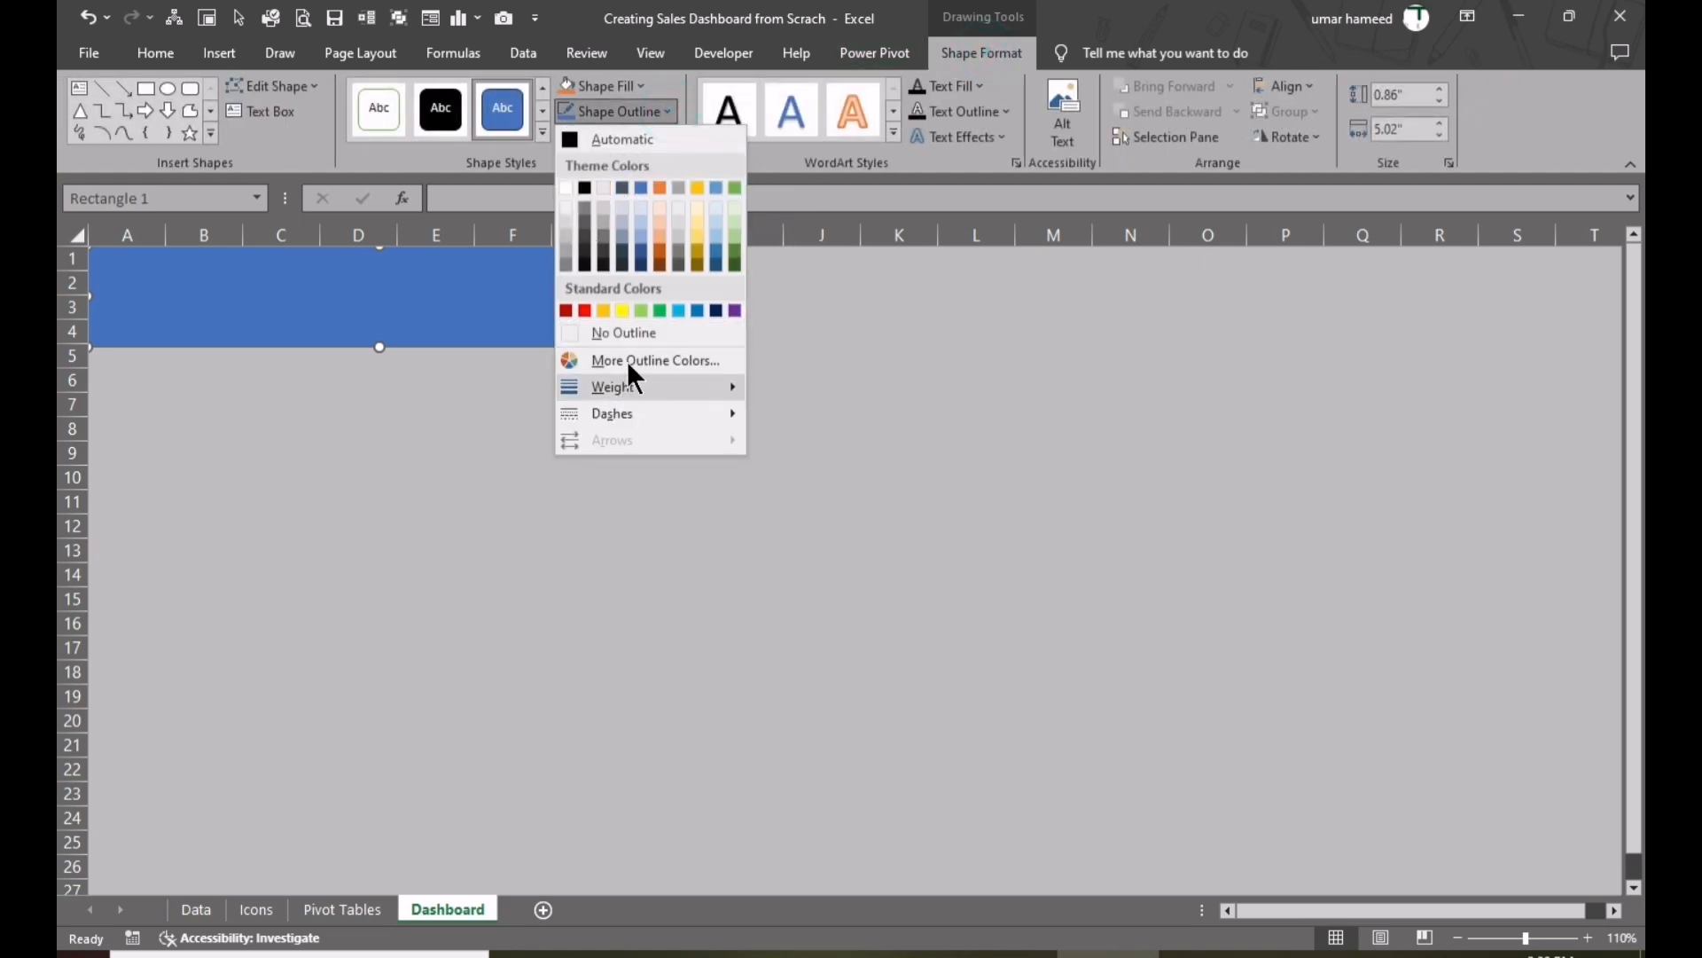
left_click(638, 333)
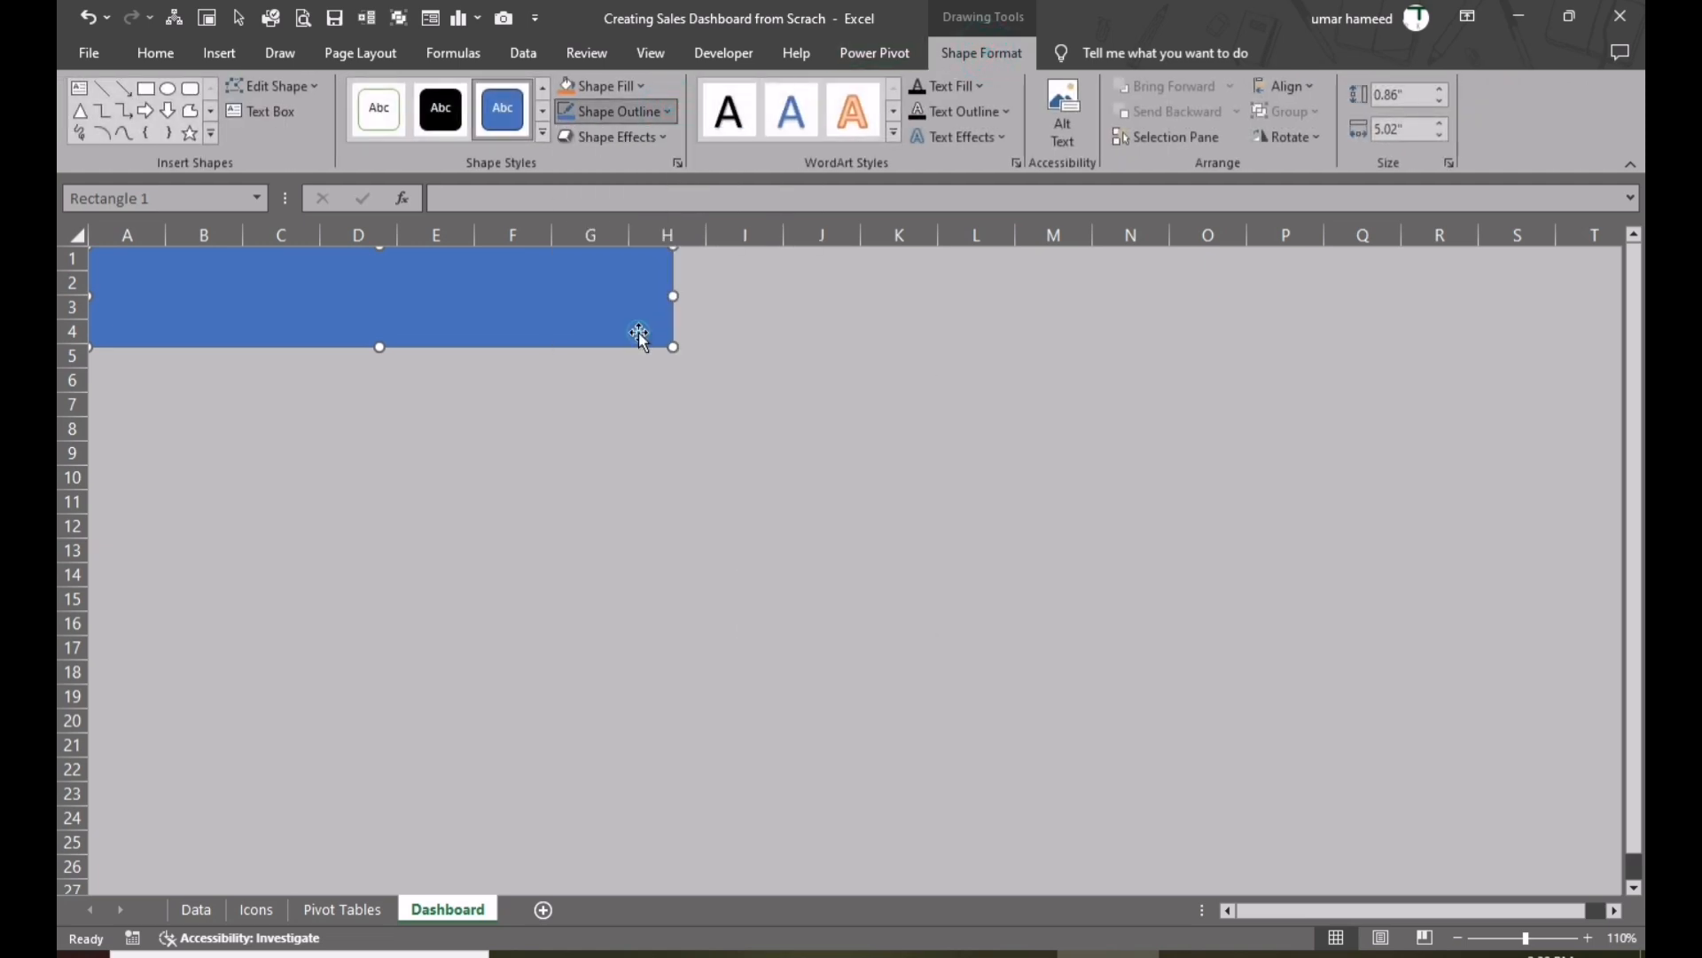
left_click(643, 86)
left_click(658, 210)
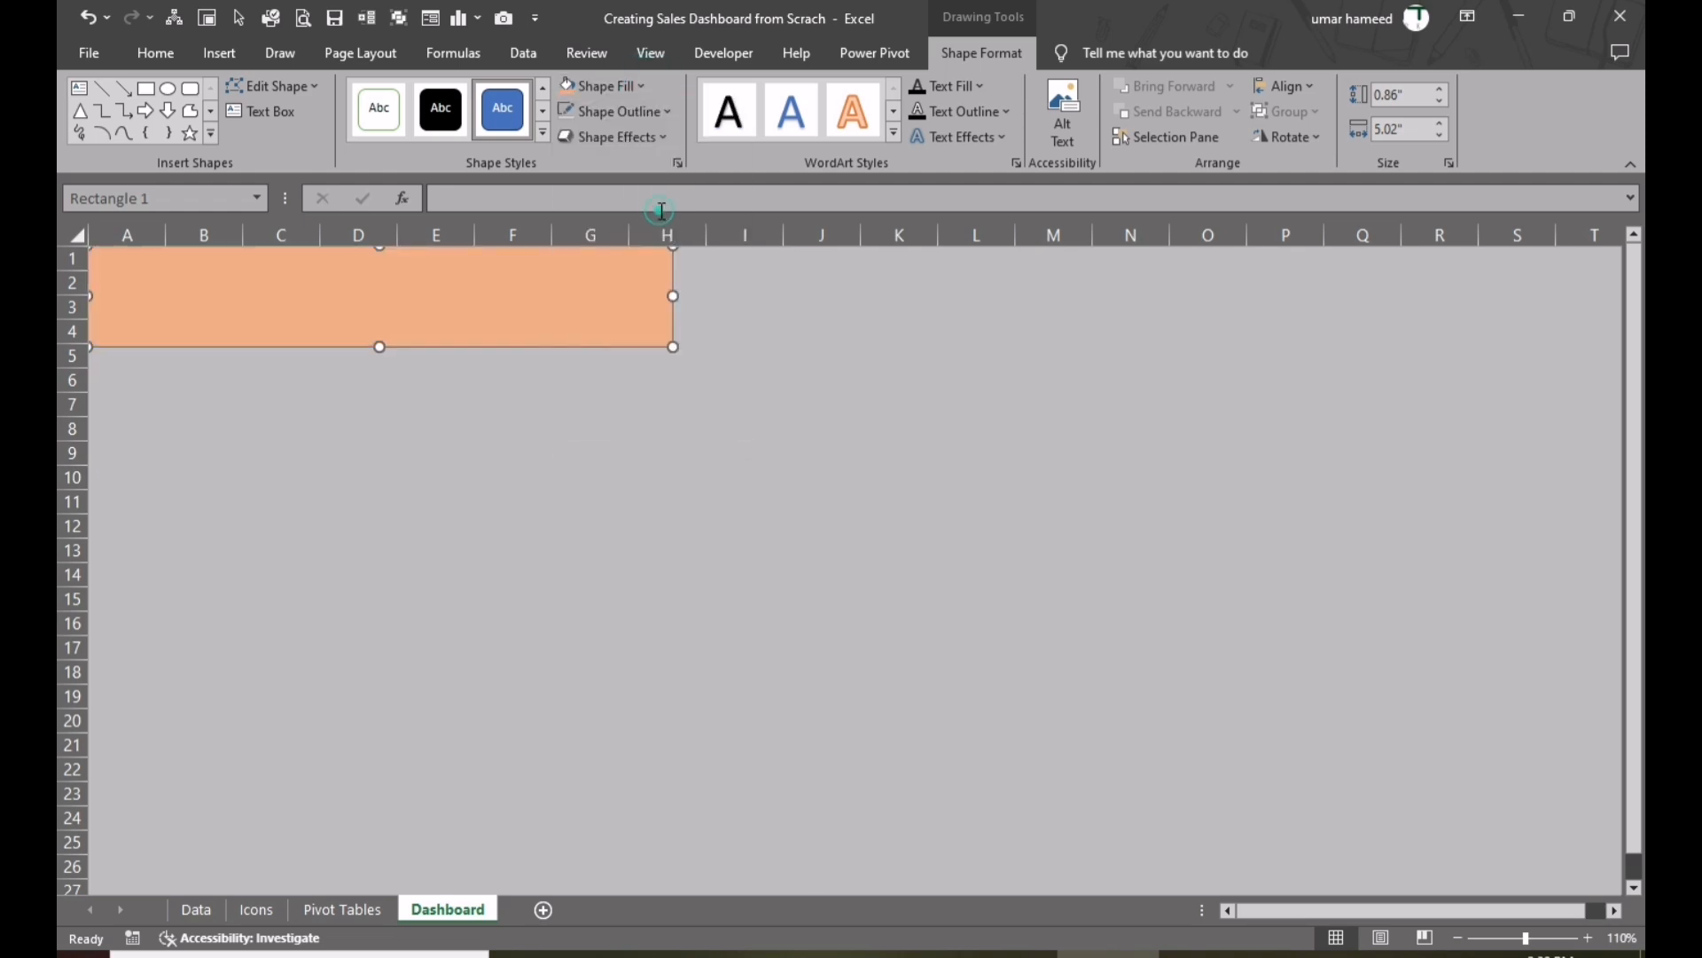
- Create three smaller light orange rectangles in a row beside the header rectangle, each about 2.97" wide
left_click_drag(924, 314, 924, 314)
left_click_drag(848, 311, 1202, 311)
left_click_drag(1218, 321, 1499, 325)
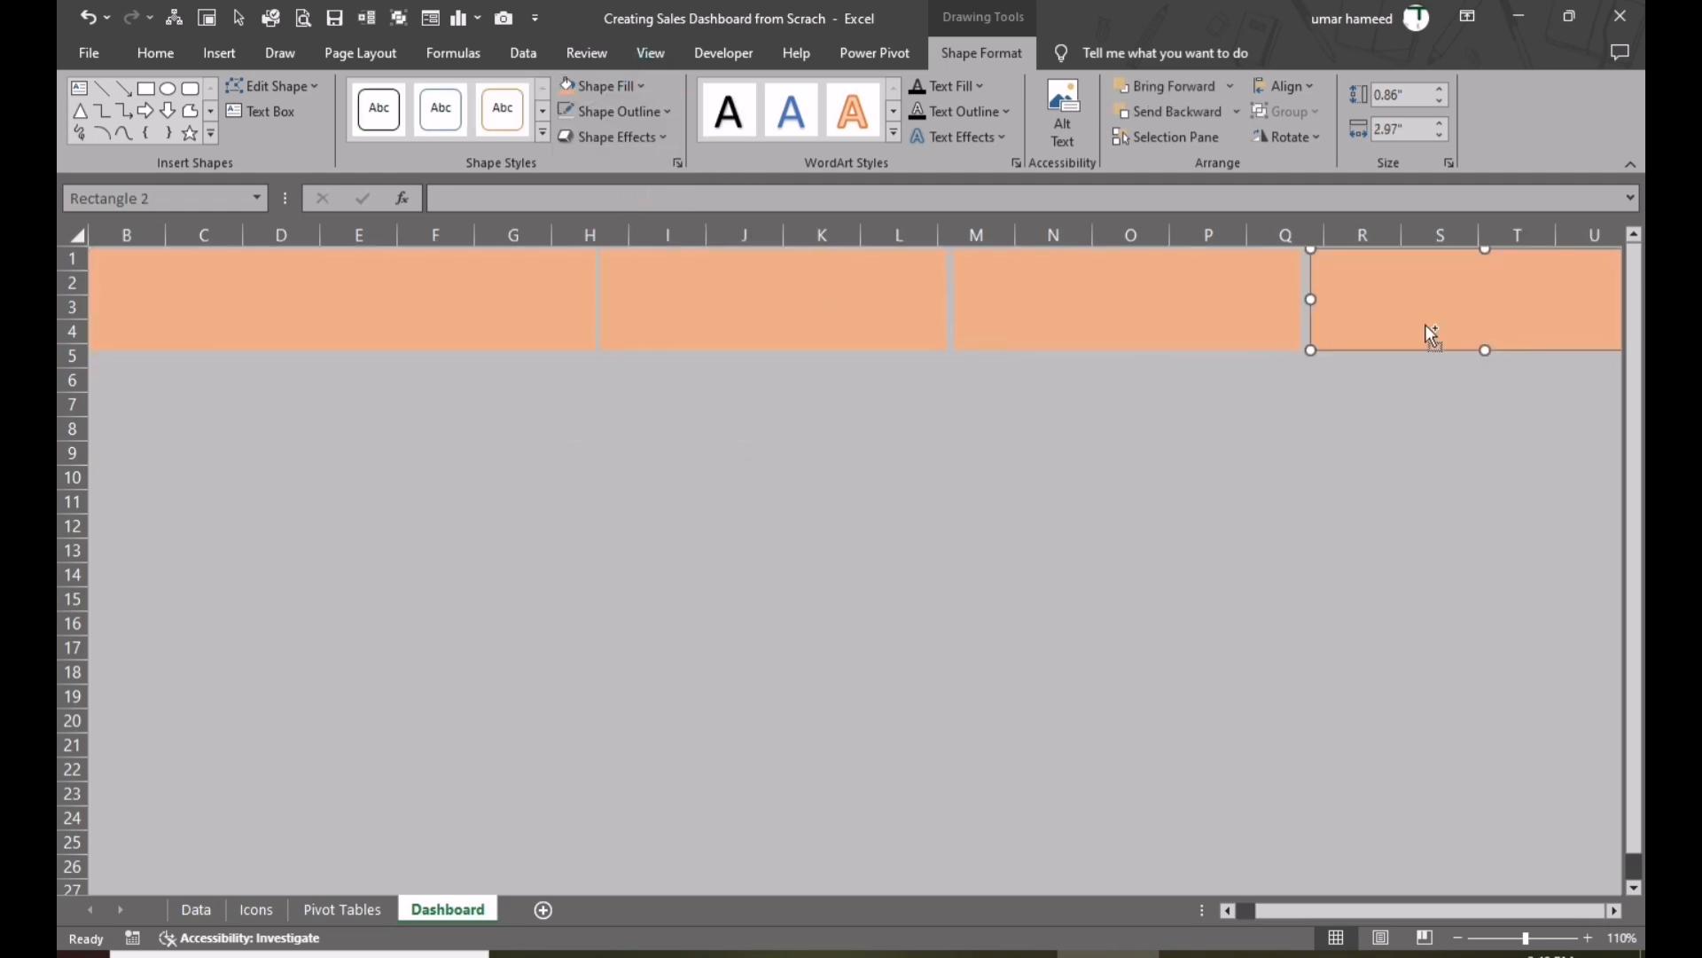
- Set the width of the three smaller rectangles to 2.6"
left_click(932, 311, "ctrl")
left_click(1401, 131)
type("2.6")
key("Return")
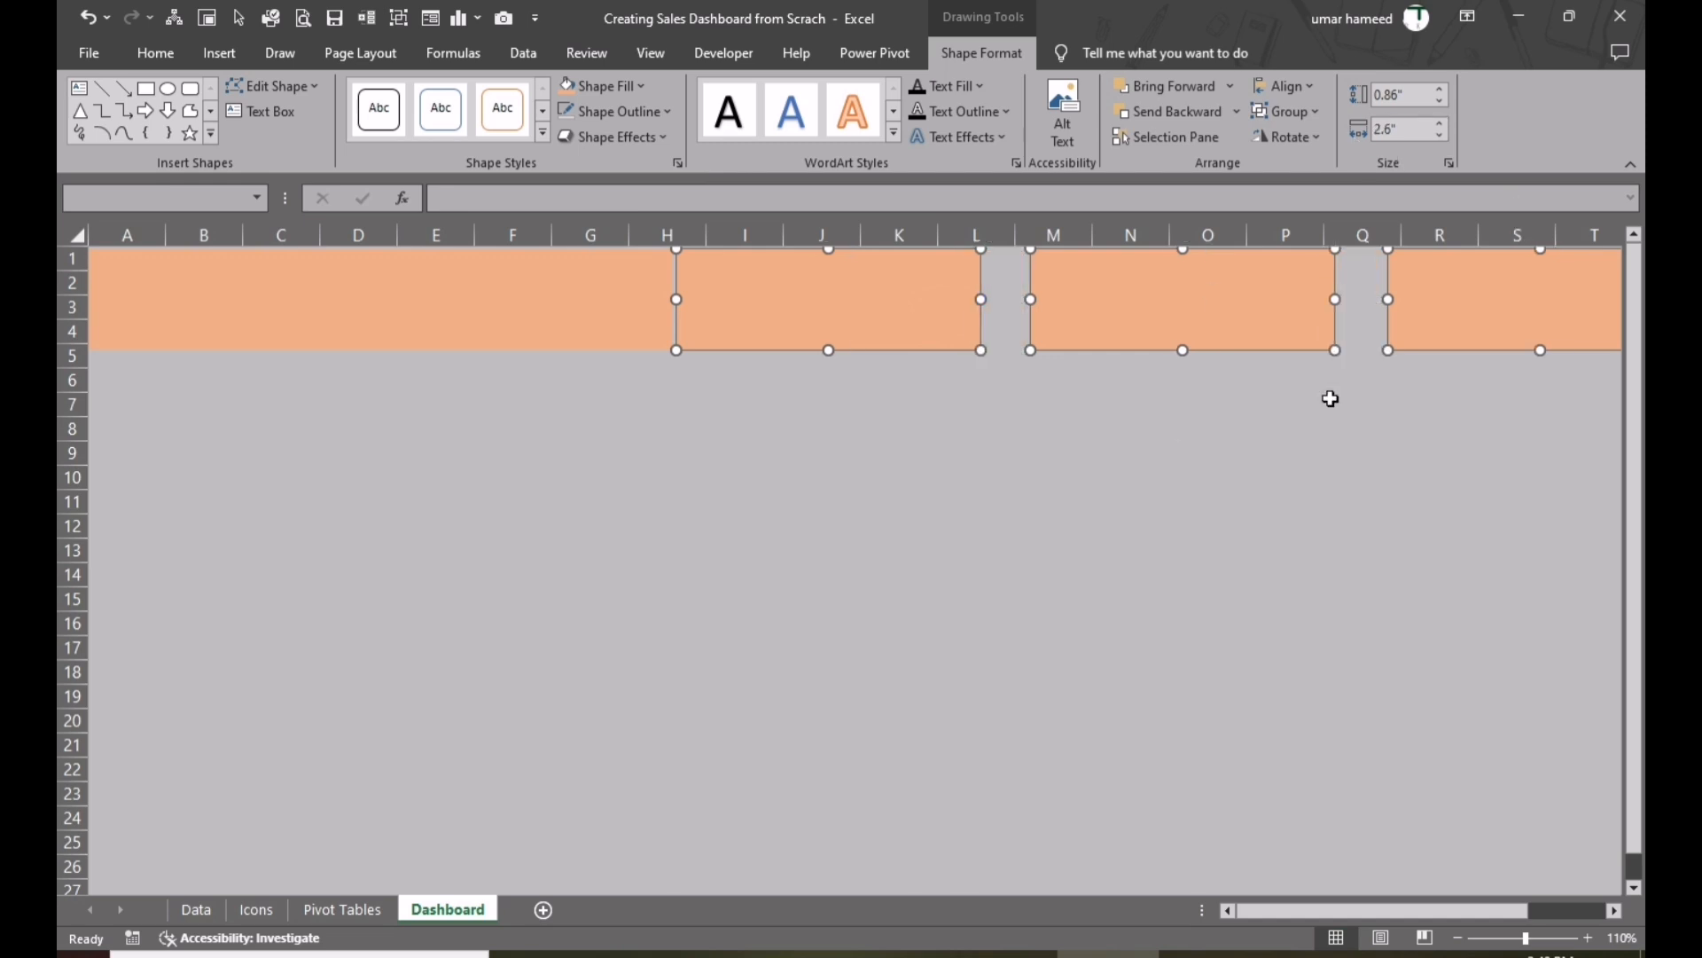
- Move the second and third small rectangles so all three sit side by side in one row next to the header
left_click(1330, 398)
left_click_drag(1183, 309, 1138, 308)
left_click_drag(1538, 311, 1448, 311)
left_click(1139, 306, "ctrl")
left_click(852, 306, "ctrl")
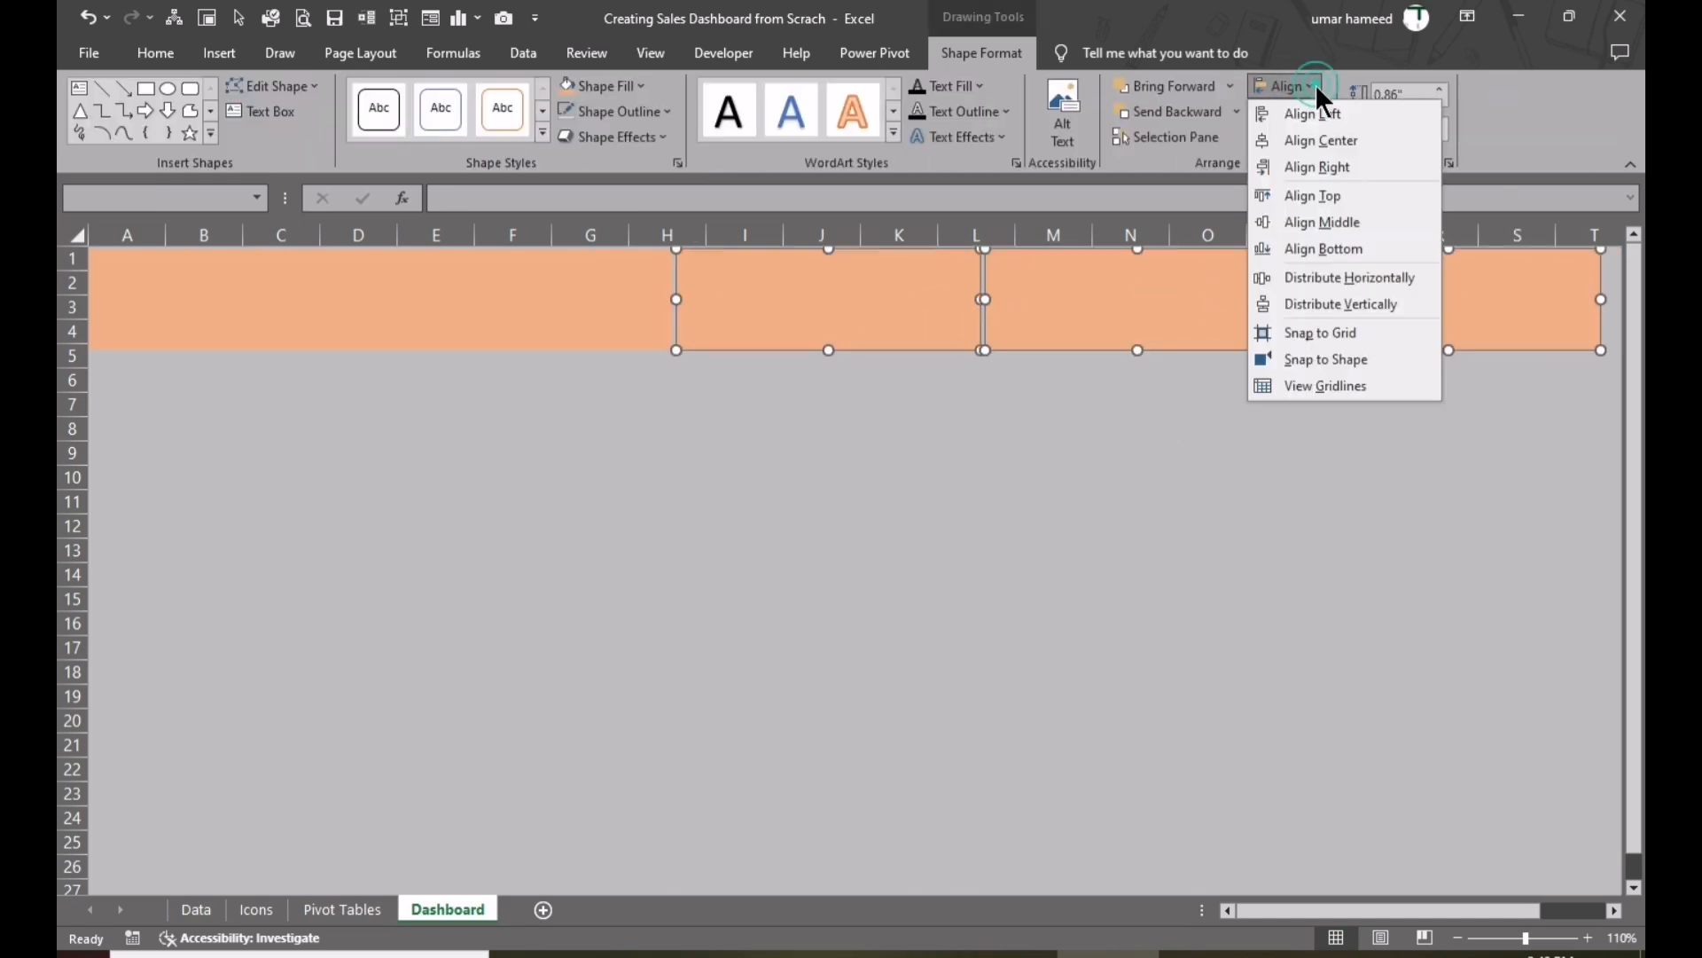
- Set the height of the three small rectangles to 0.43", then increase it to 0.5"
type("0.43")
key("Return")
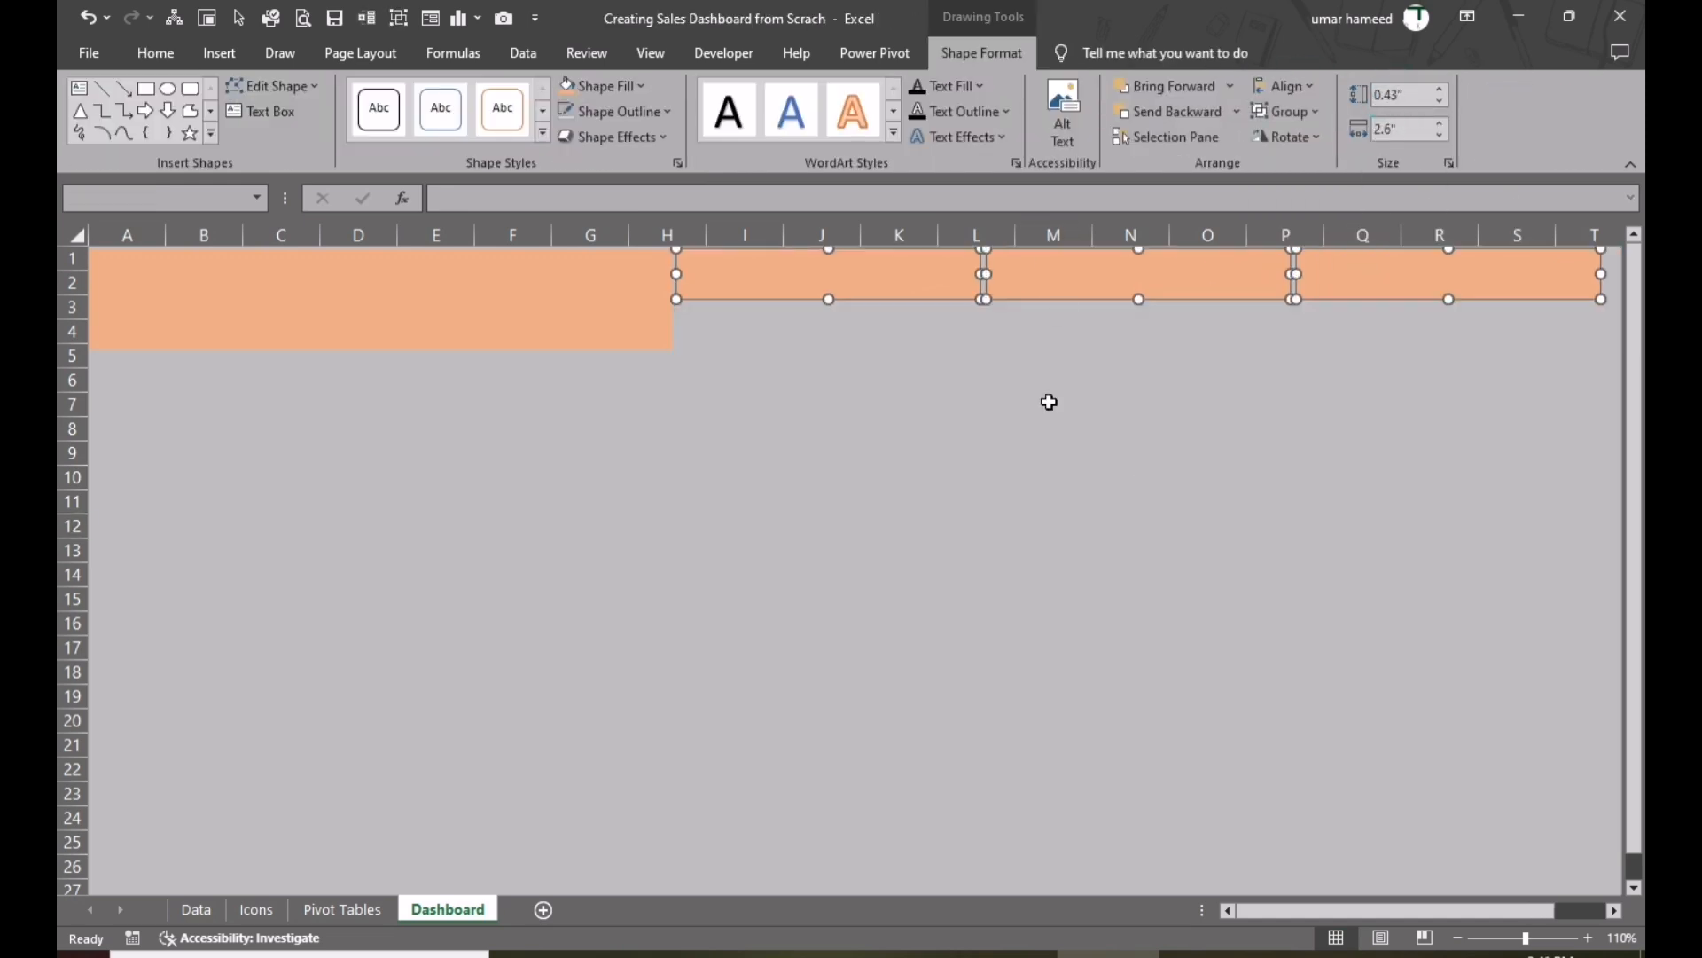
type("0.5")
key("Return")
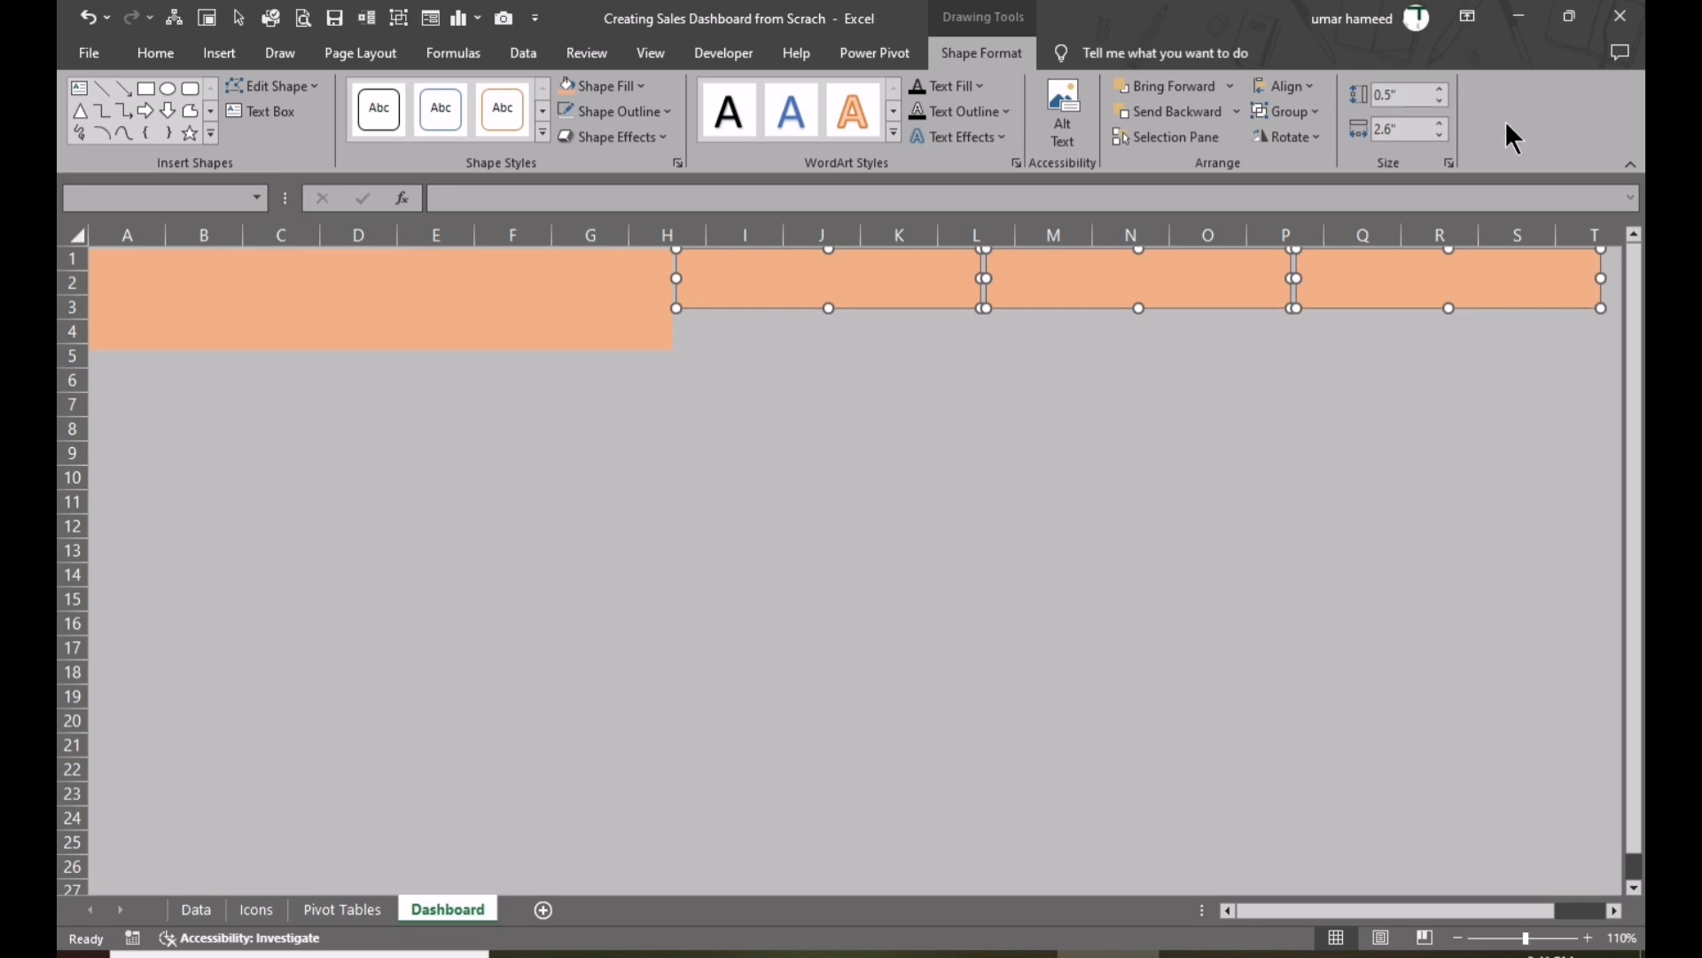
- Duplicate the three small rectangles directly beneath themselves and stretch the header rectangle down to match both rows
left_click_drag(921, 284, 917, 348)
left_click(975, 453)
left_click(513, 324)
left_click_drag(377, 354, 378, 369)
- Fill the three lower rectangles with a lighter orange shade
left_click(829, 342)
left_click(1134, 341, "shift")
left_click(1406, 338, "shift")
left_click(640, 85)
left_click(657, 200)
left_click(740, 550)
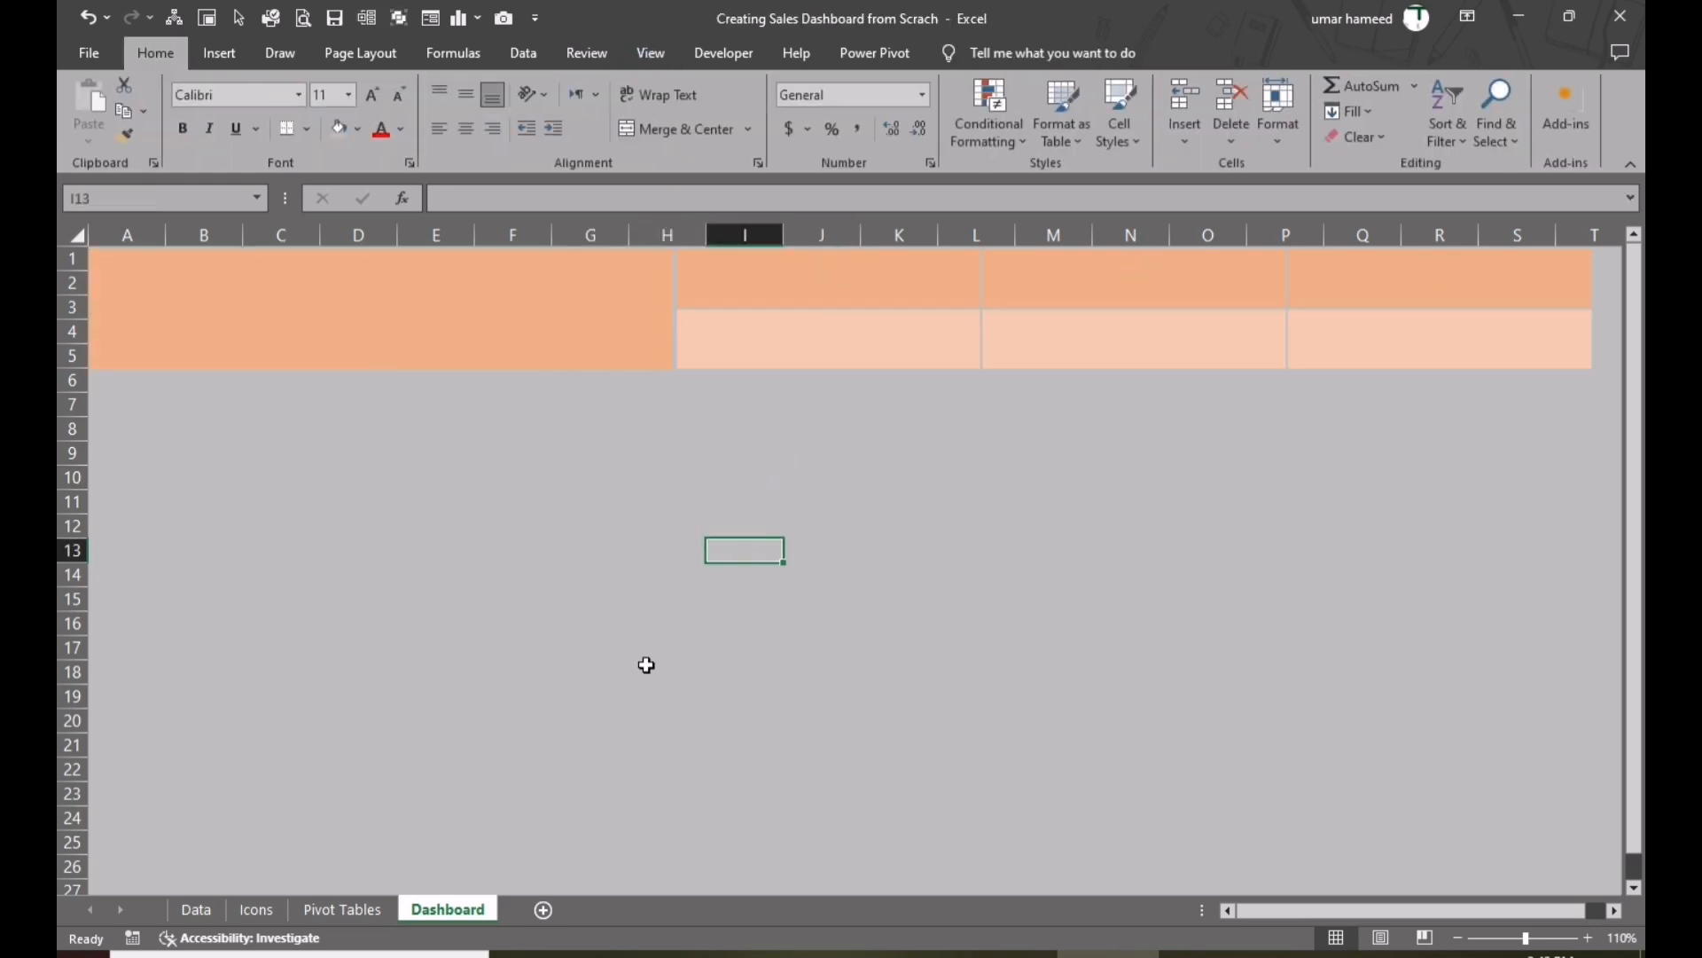
- Enter SALES DASHBOARD in the header rectangle and Sales Volume, Sales Quantity and Sales Transaction in the three upper boxes
left_click(331, 333)
type("SALES DASHBOARD")
left_click(830, 278)
type("Sales Volume")
left_click(1134, 278)
type("Sales Quantity")
left_click(1346, 273)
type("Sales Transaction")
- Enlarge the text of the card boxes and format the dashboard texts in bold, centred Lato Black with a dark orange font colour
left_click(829, 278)
left_click(1134, 278, "shift")
left_click(1371, 282, "shift")
left_click(374, 95)
left_click(400, 130)
left_click(472, 285)
left_click(1363, 343, "shift")
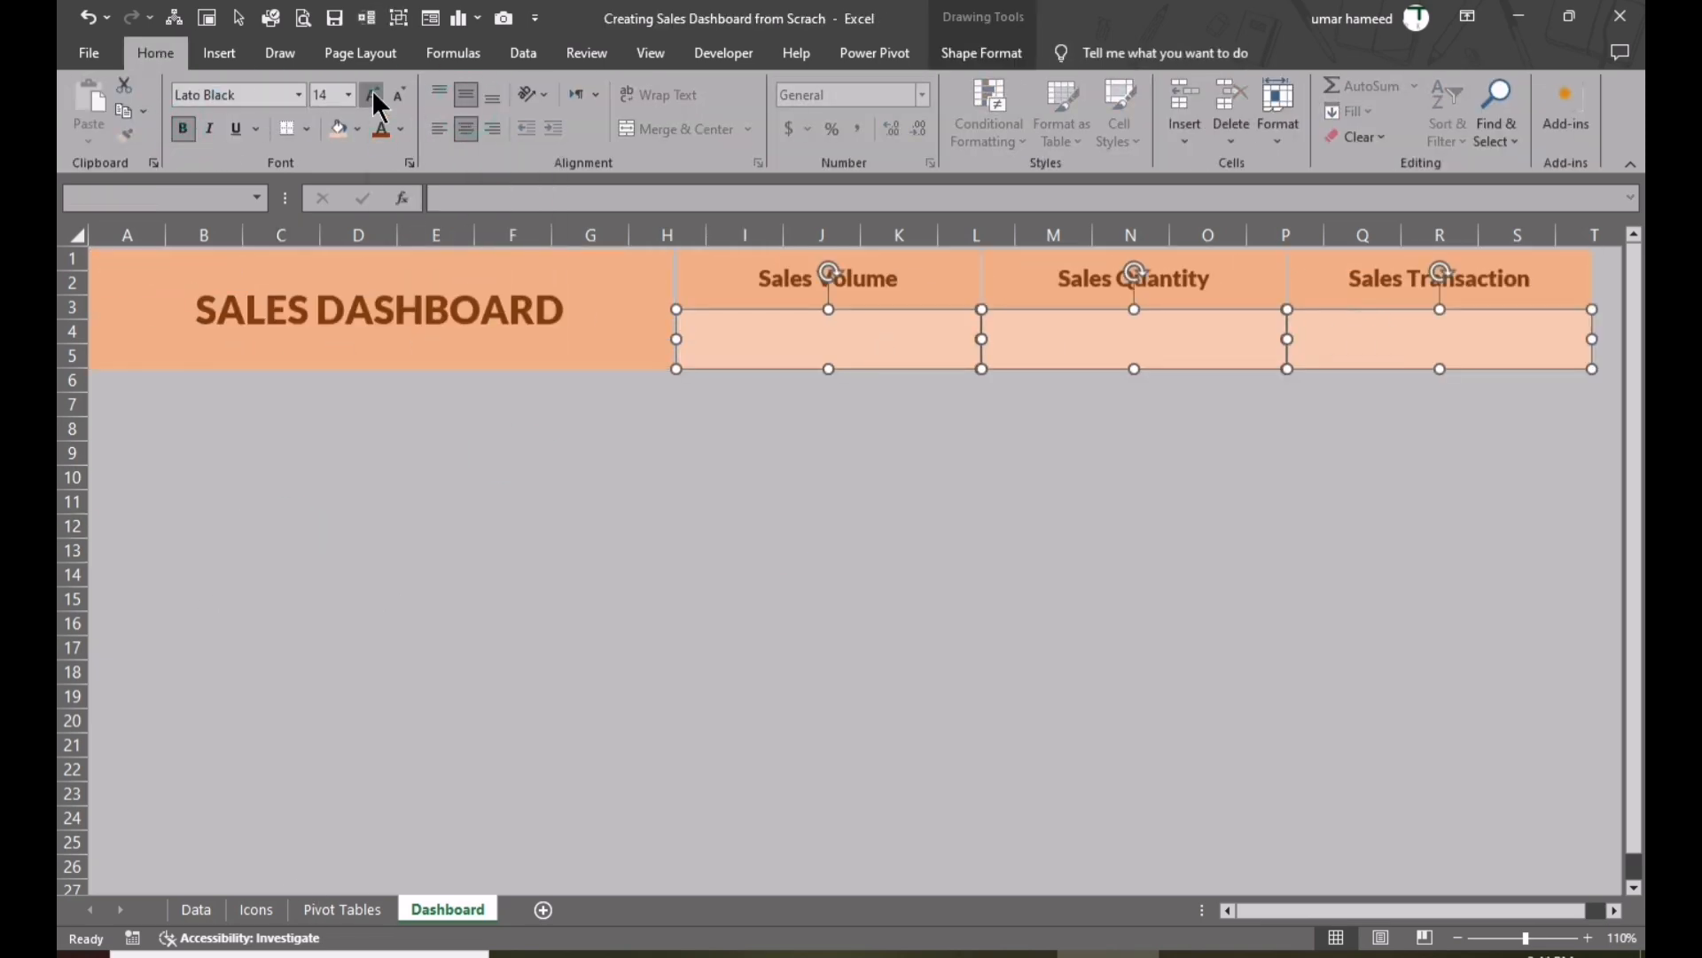
left_click(590, 574)
- Open the Icons sheet, select the chart, presentation, checklist and money icons together and copy them
left_click(256, 909)
left_click(513, 357)
left_click(621, 337, "shift")
left_click(621, 337, "shift")
left_click(712, 344, "shift")
left_click(645, 335, "shift")
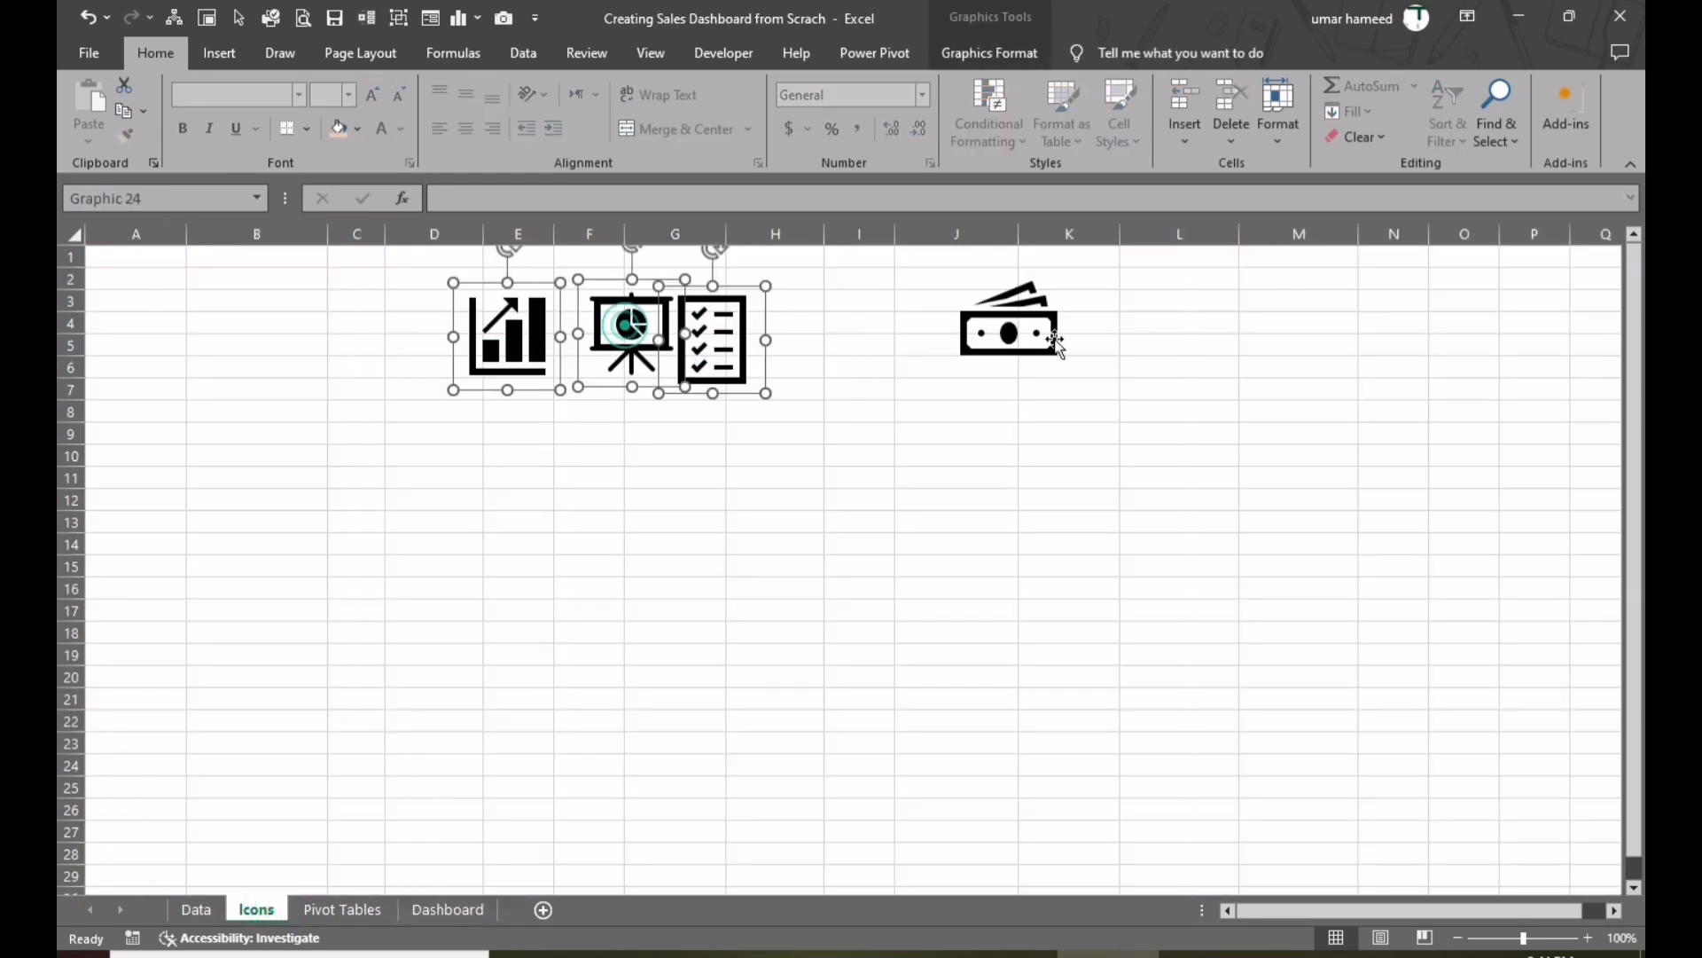
left_click(1028, 344, "shift")
right_click(1034, 335)
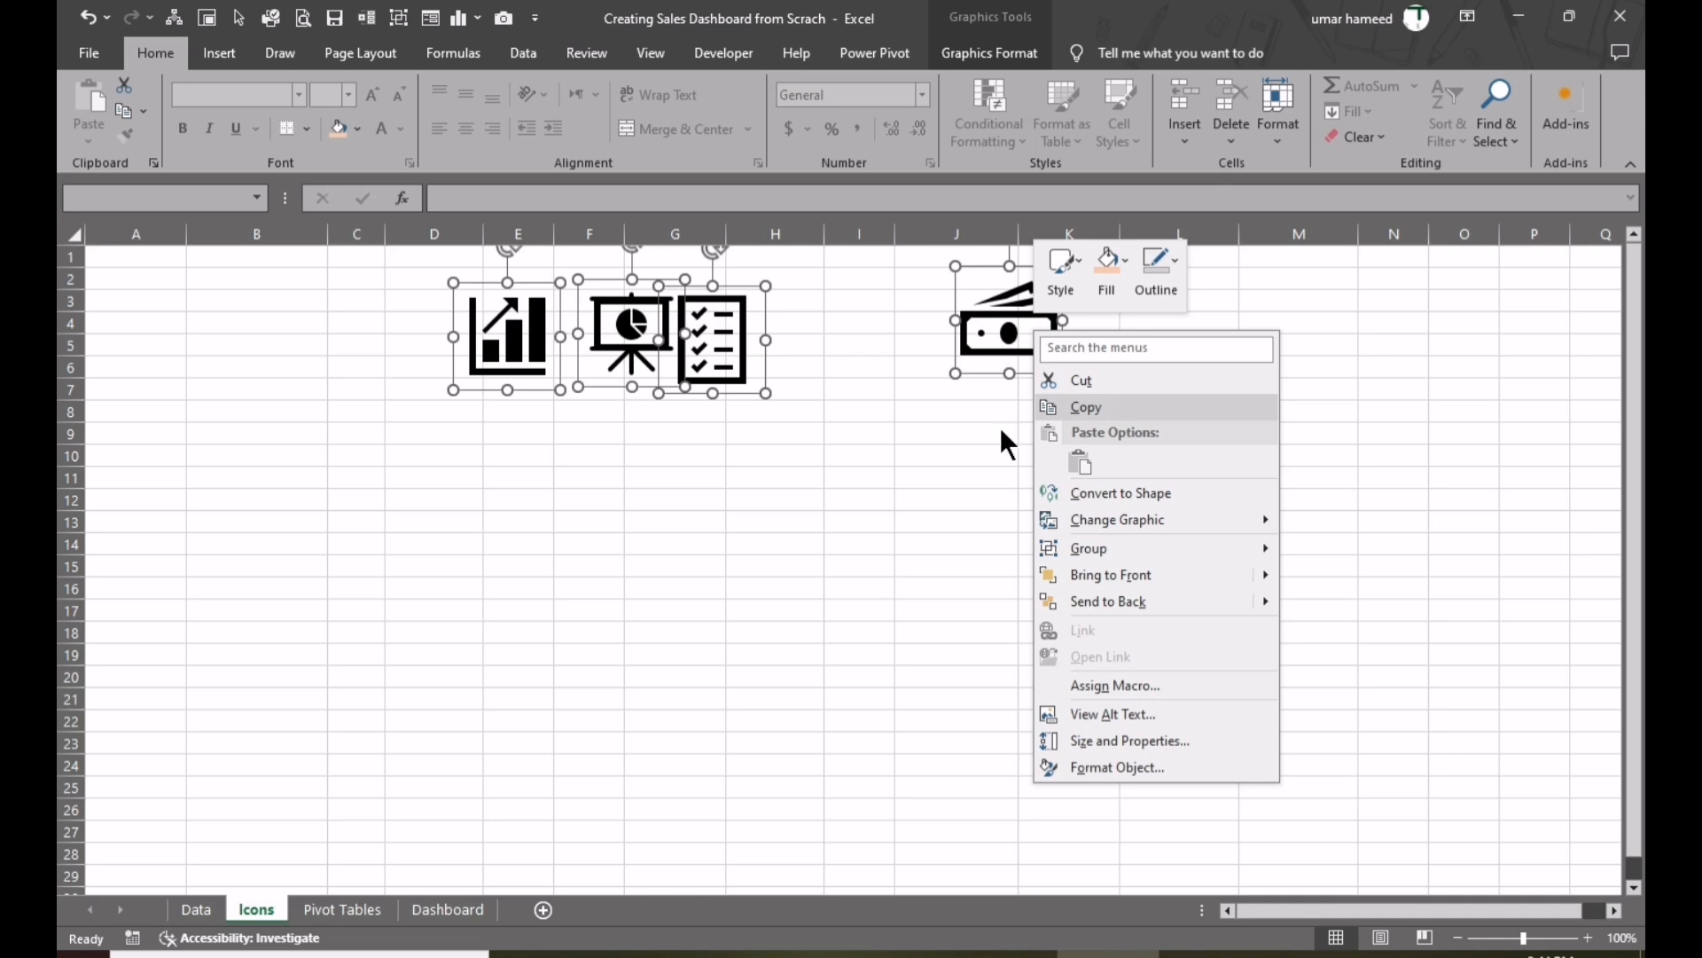
left_click(1109, 405)
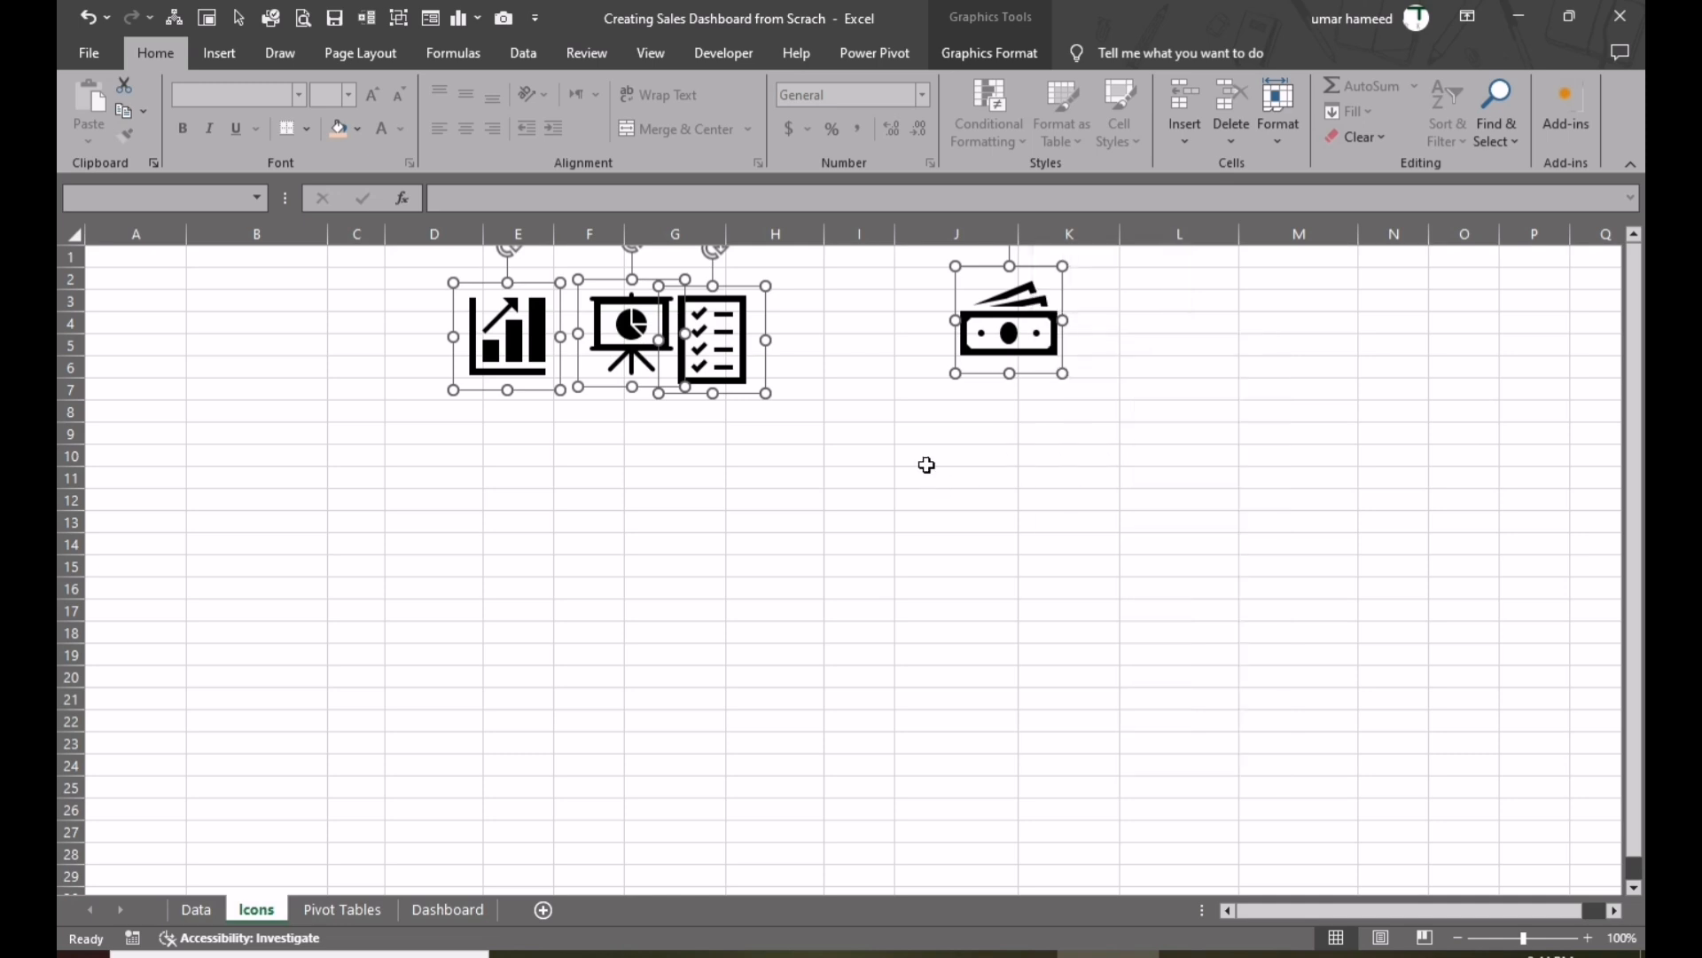
- Insert a bar chart icon from the Analytics category of the icon library as a trial, and delete it
left_click(231, 51)
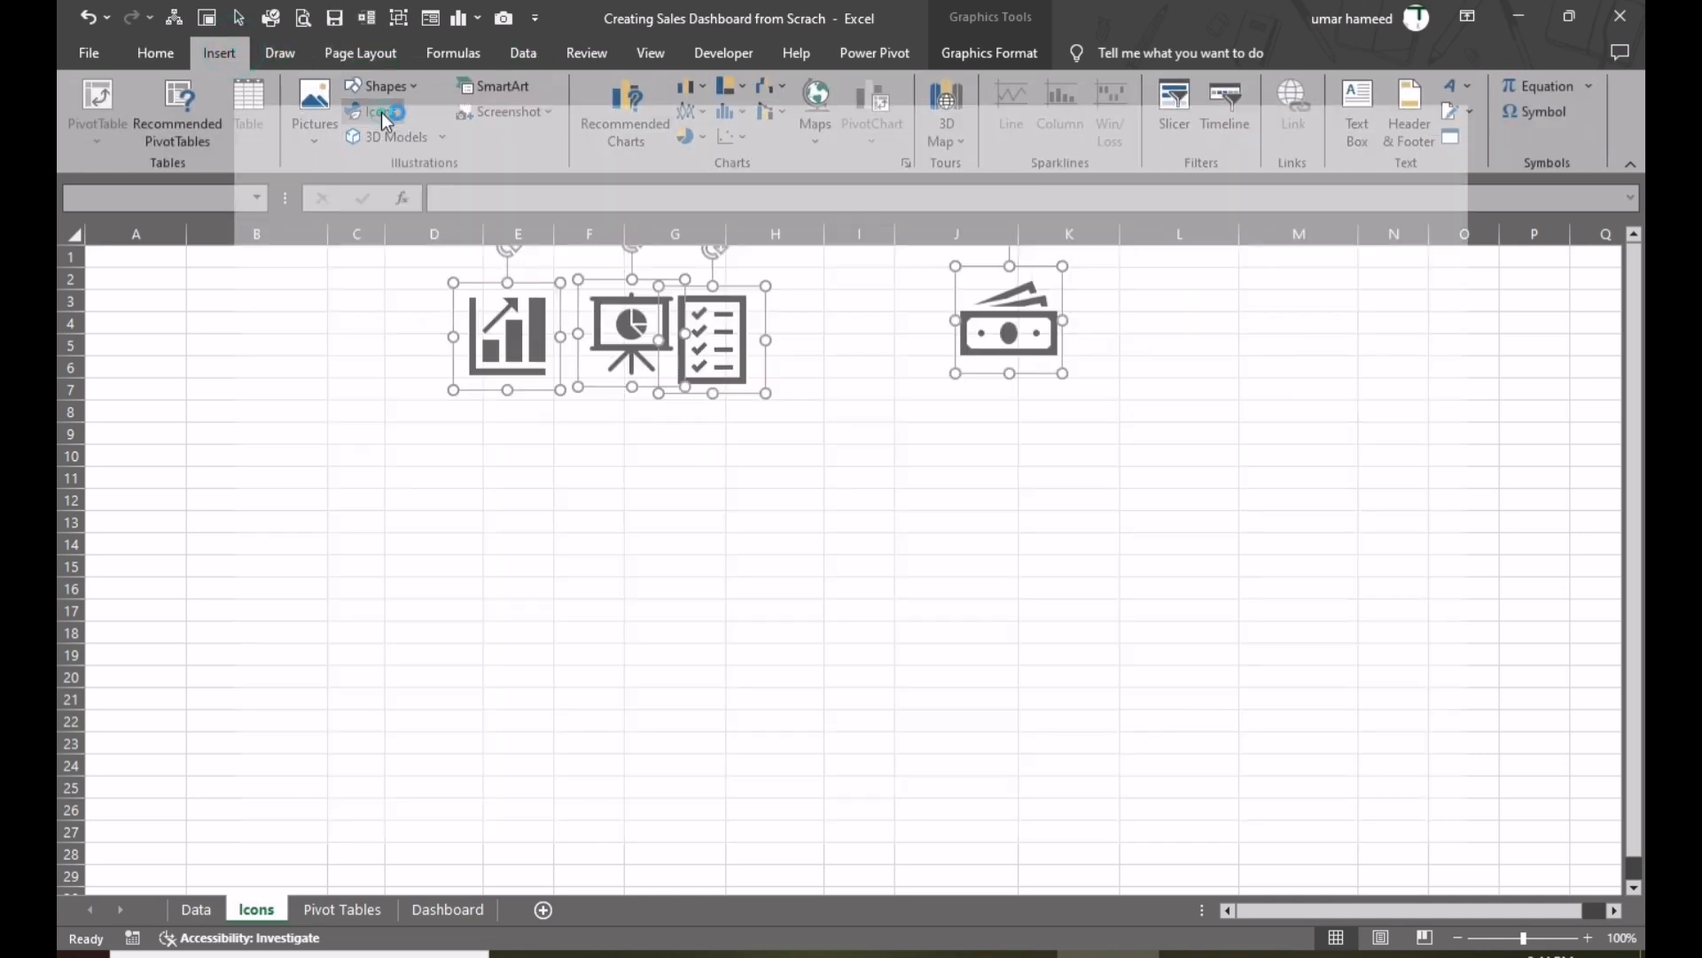
left_click(380, 110)
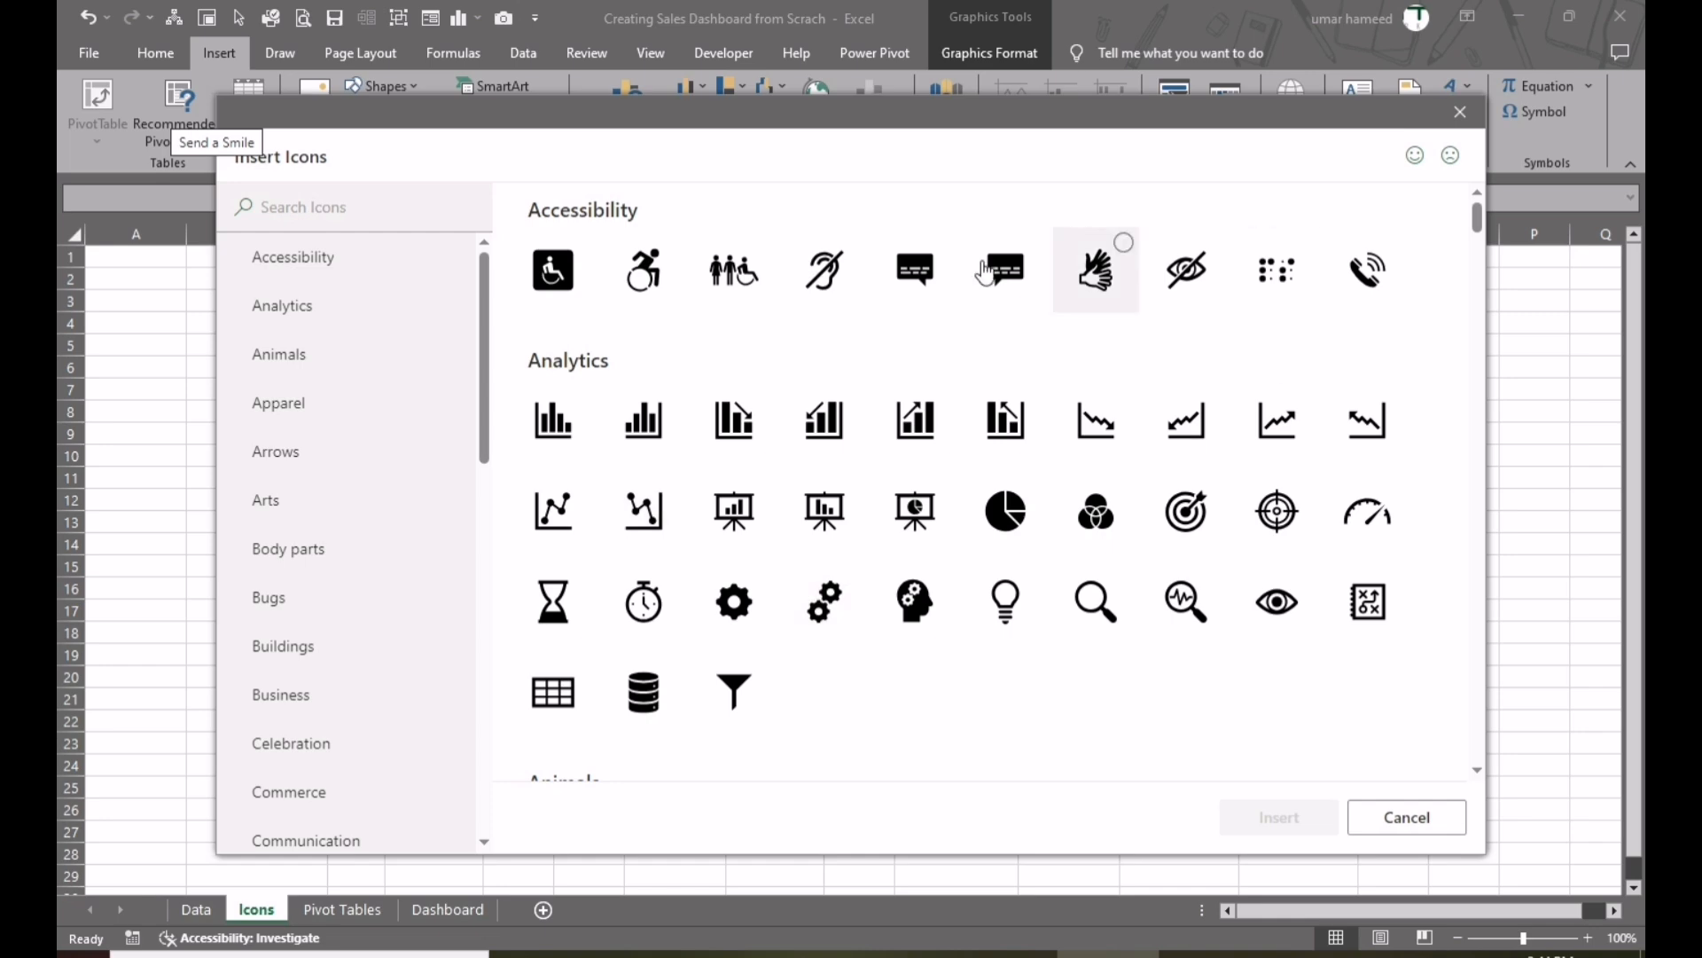
left_click(674, 423)
left_click(1258, 815)
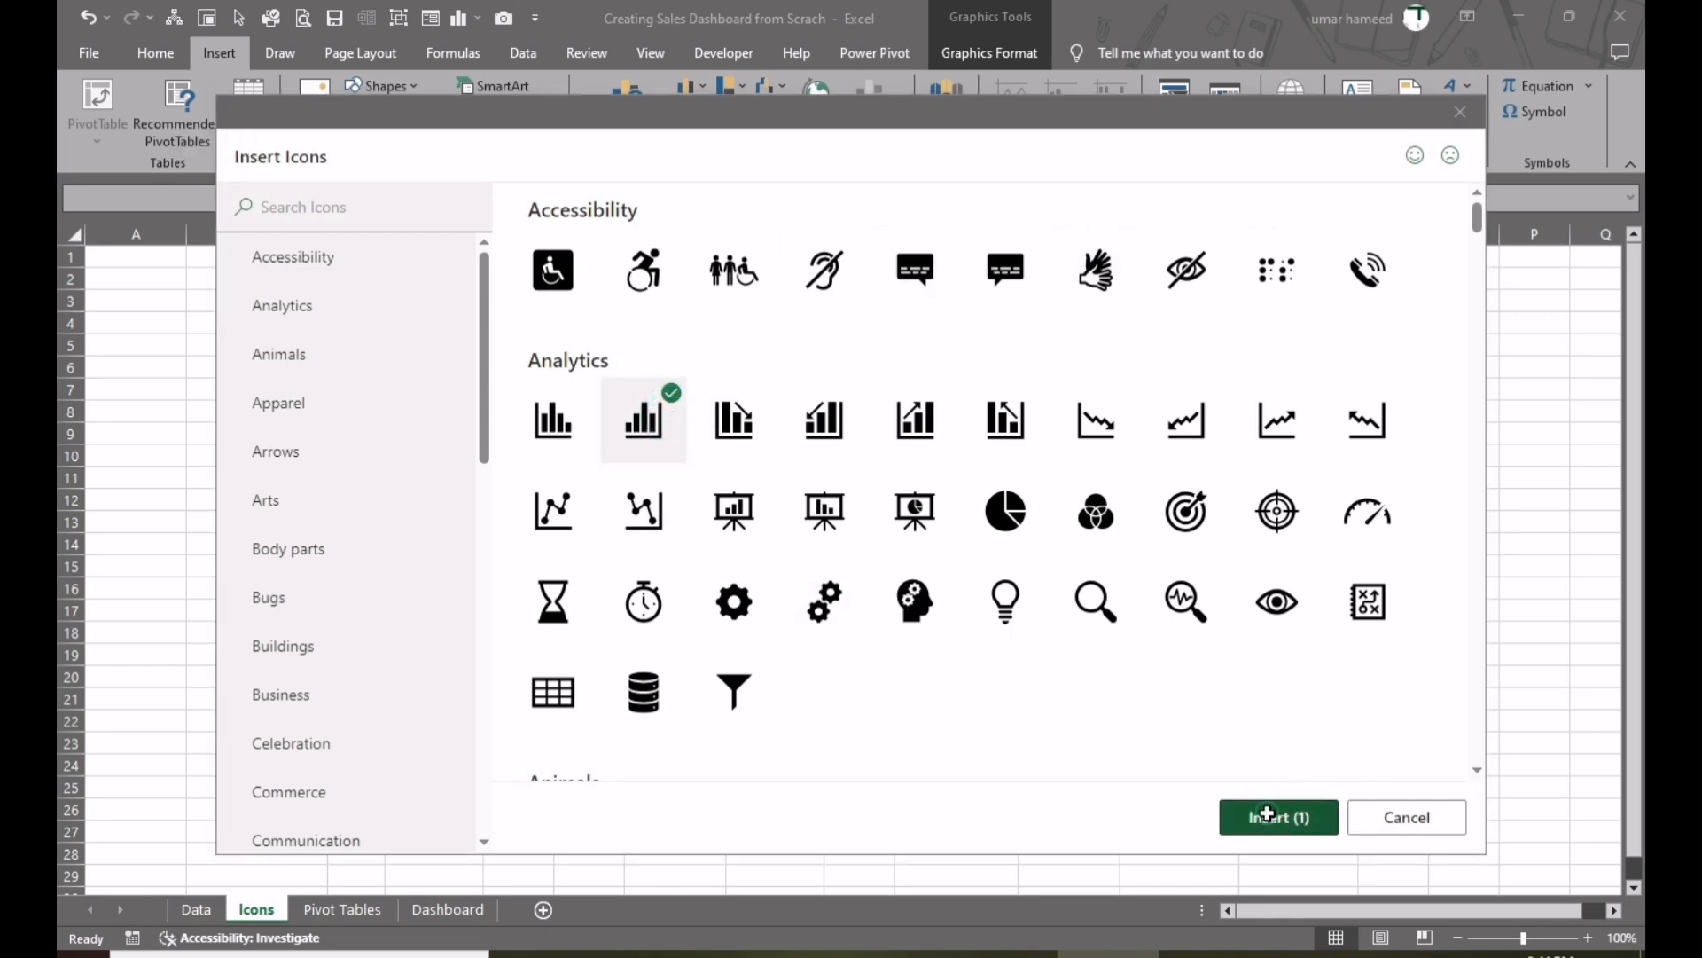
left_click(780, 651)
left_click(691, 620)
key("Delete")
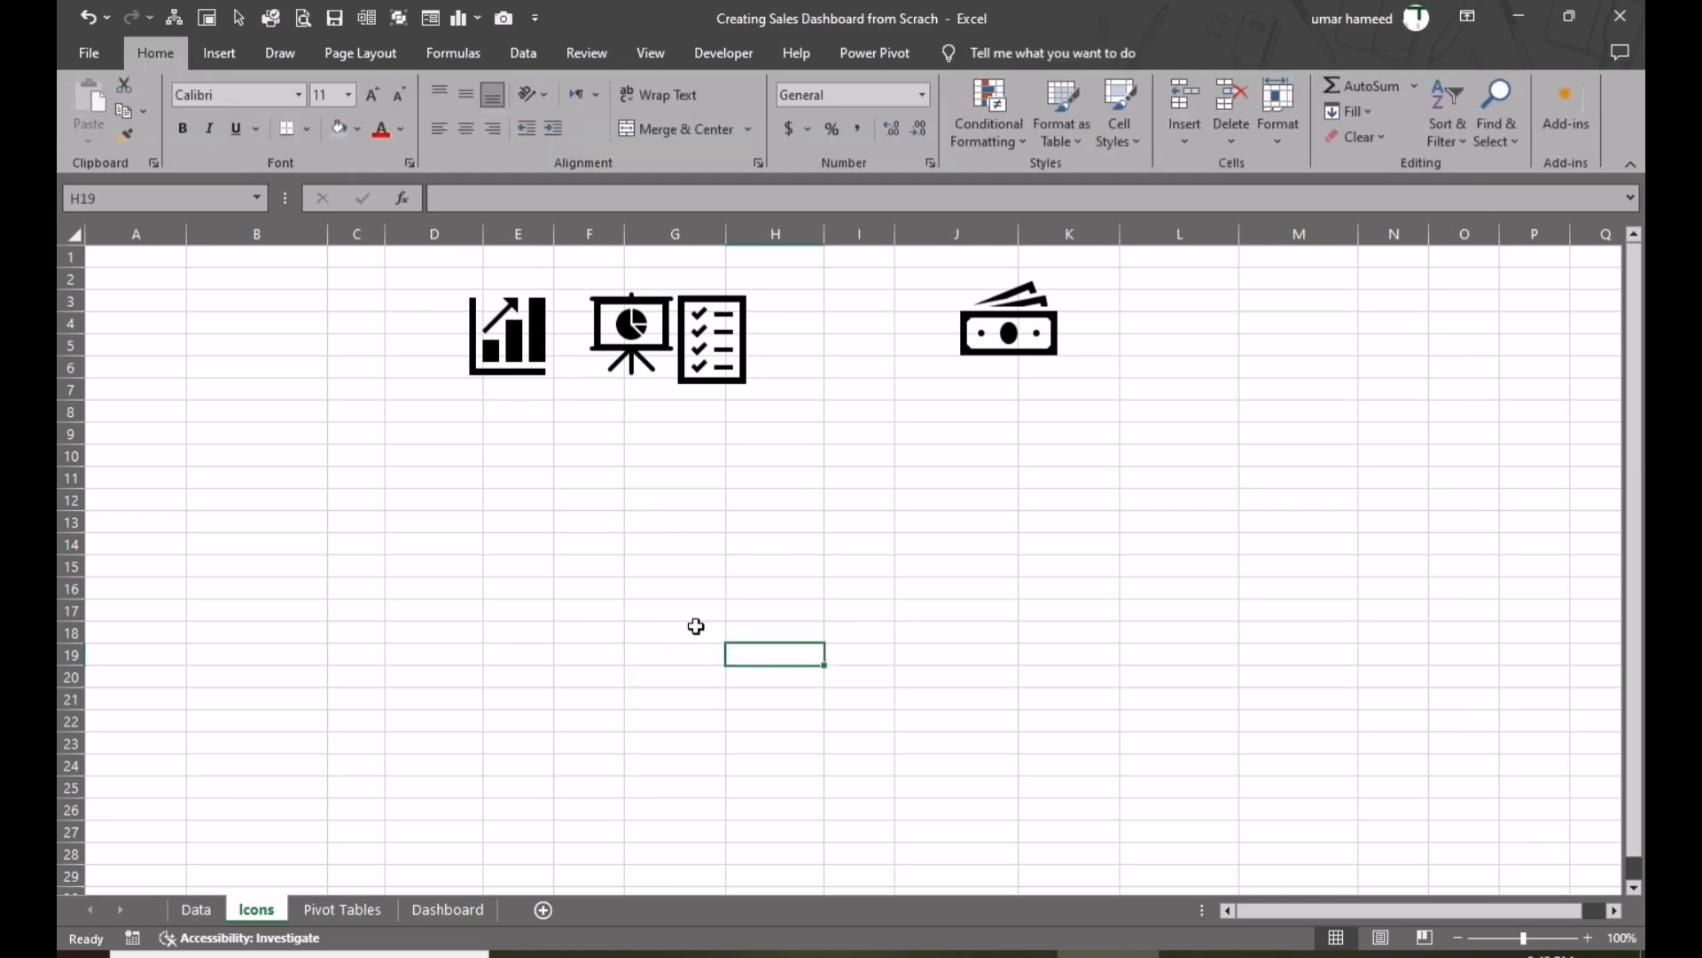
- Copy the chart, presentation, checklist and money icons from the Icons sheet and paste them onto the Dashboard sheet
left_click(442, 366)
left_click(634, 332, "ctrl")
left_click(701, 338, "ctrl")
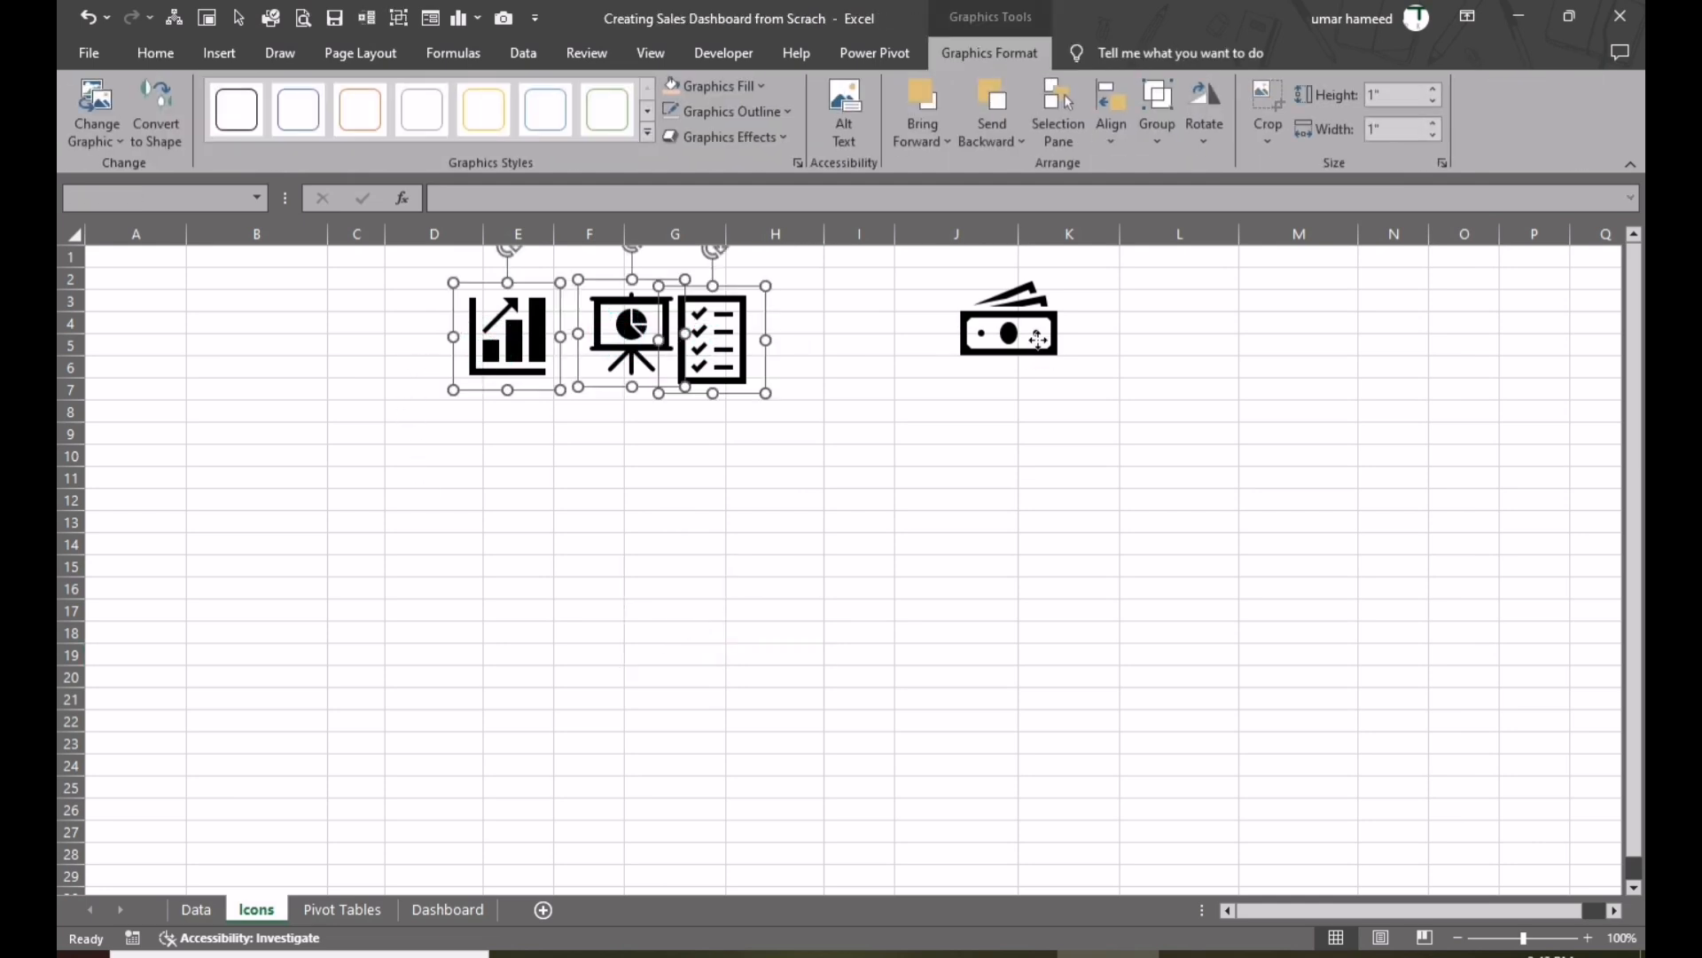
left_click(1044, 347, "ctrl")
right_click(661, 324)
left_click(722, 390)
left_click(448, 909)
right_click(418, 486)
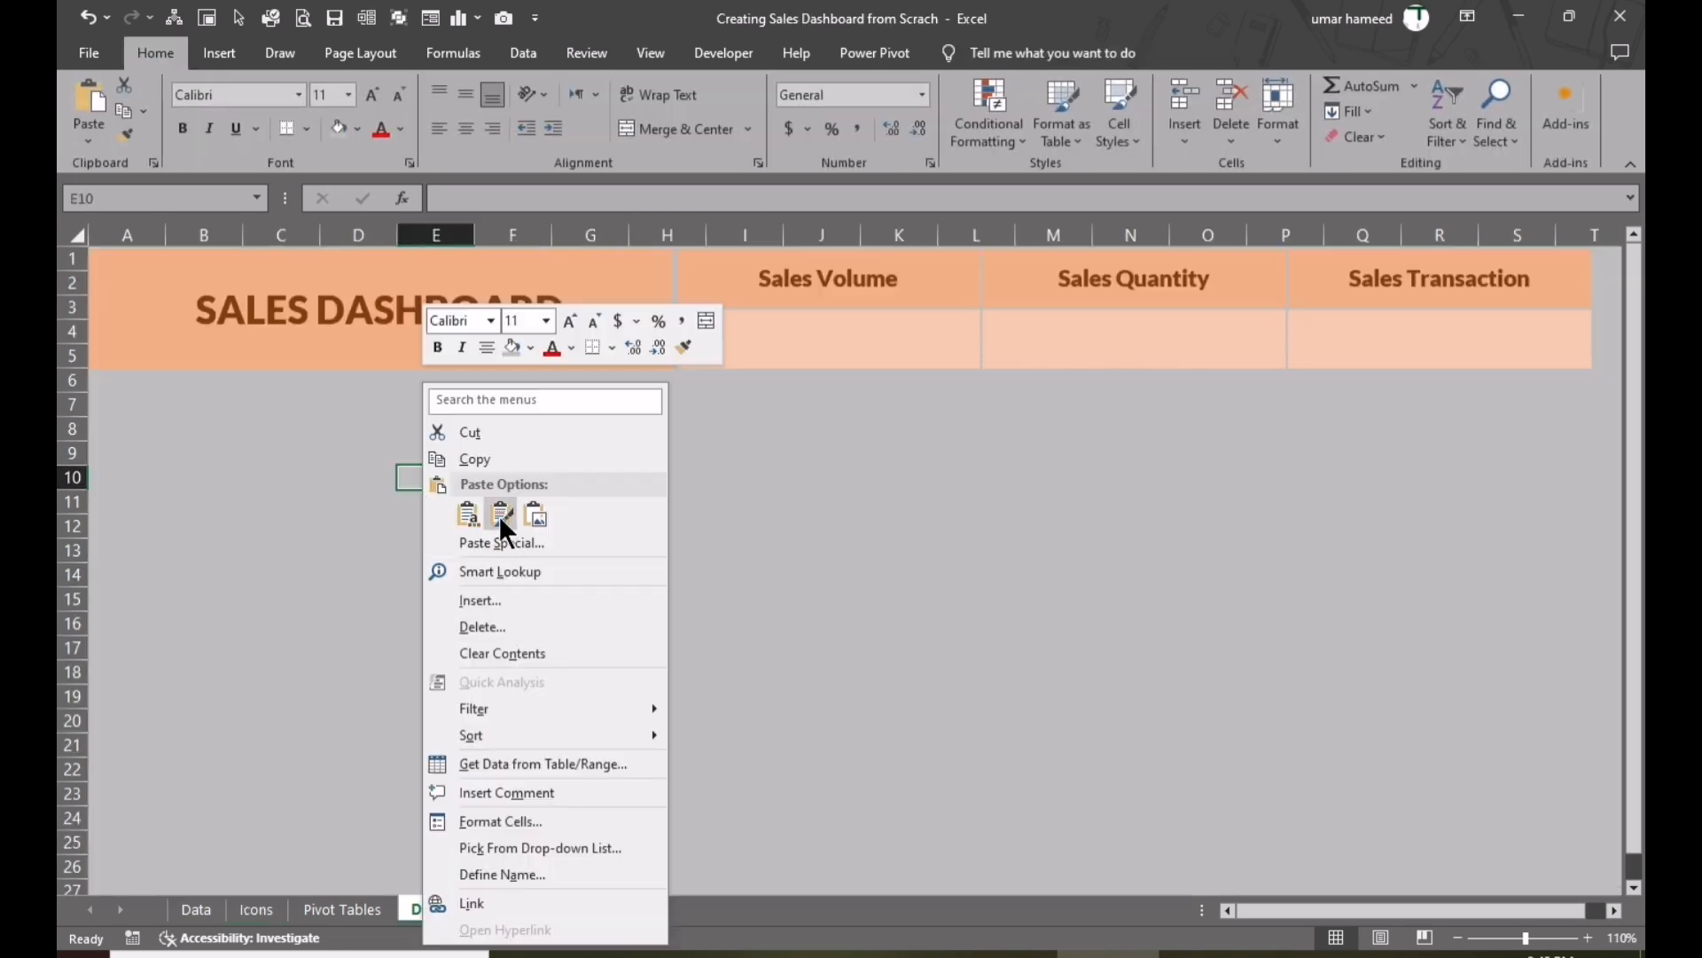
left_click(467, 518)
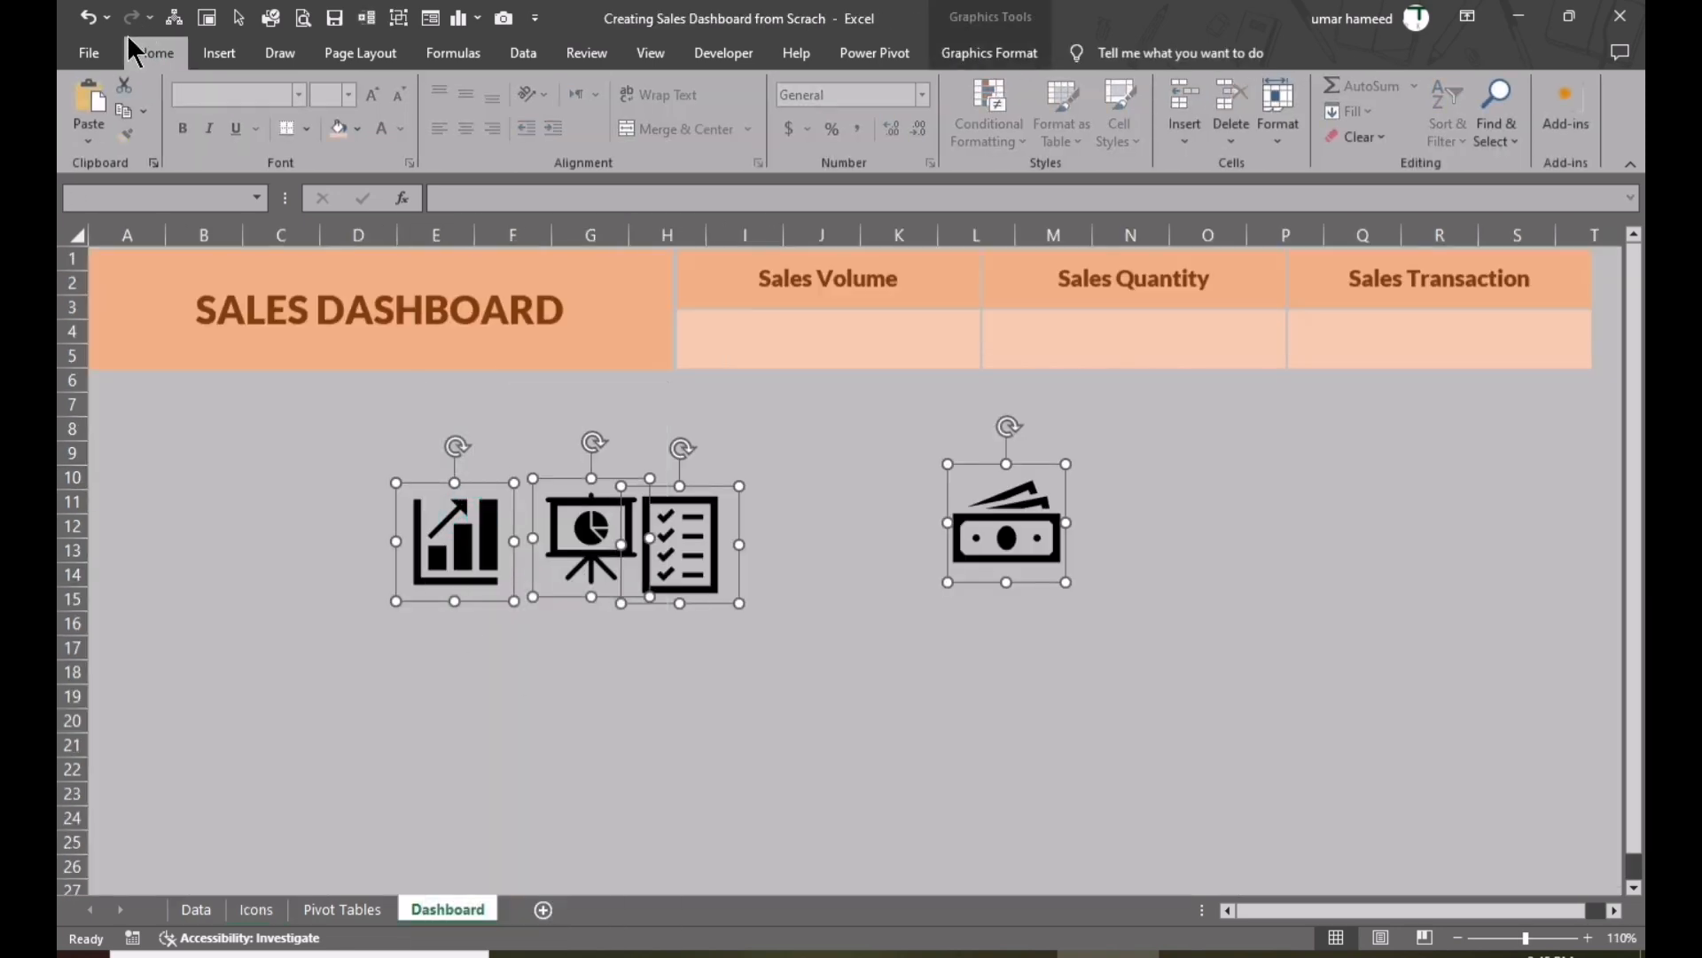
- Give the four pasted icons an orange outline and a dark orange fill
left_click(956, 56)
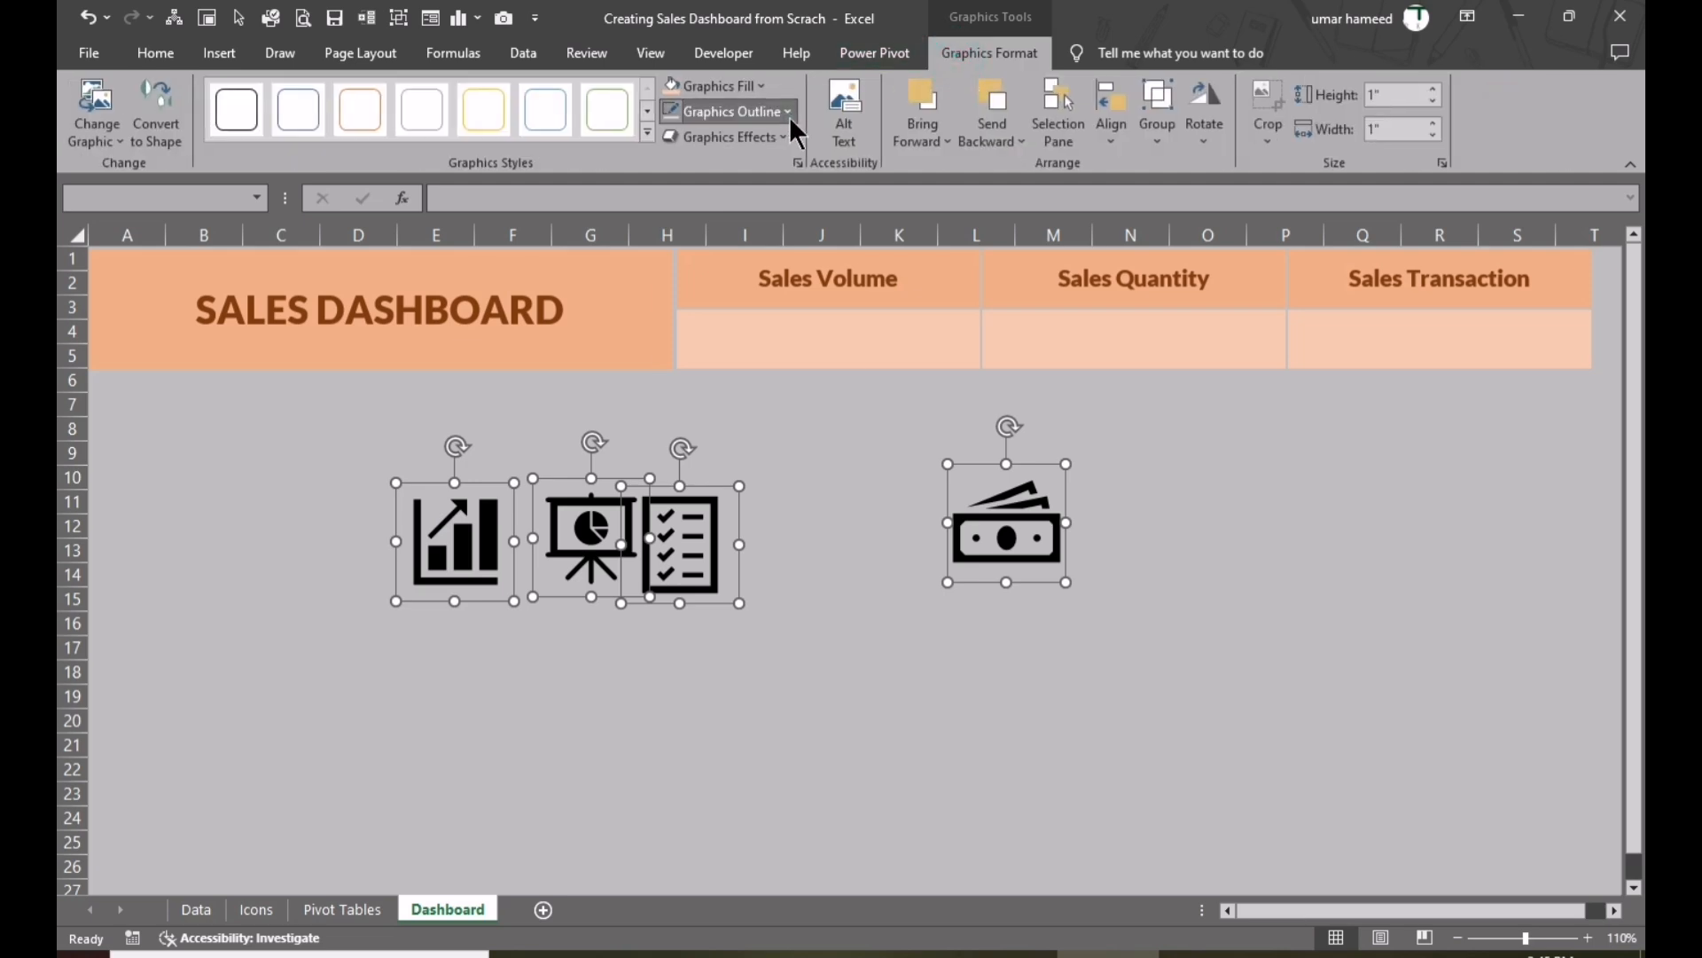
left_click(787, 112)
left_click(765, 186)
left_click(760, 86)
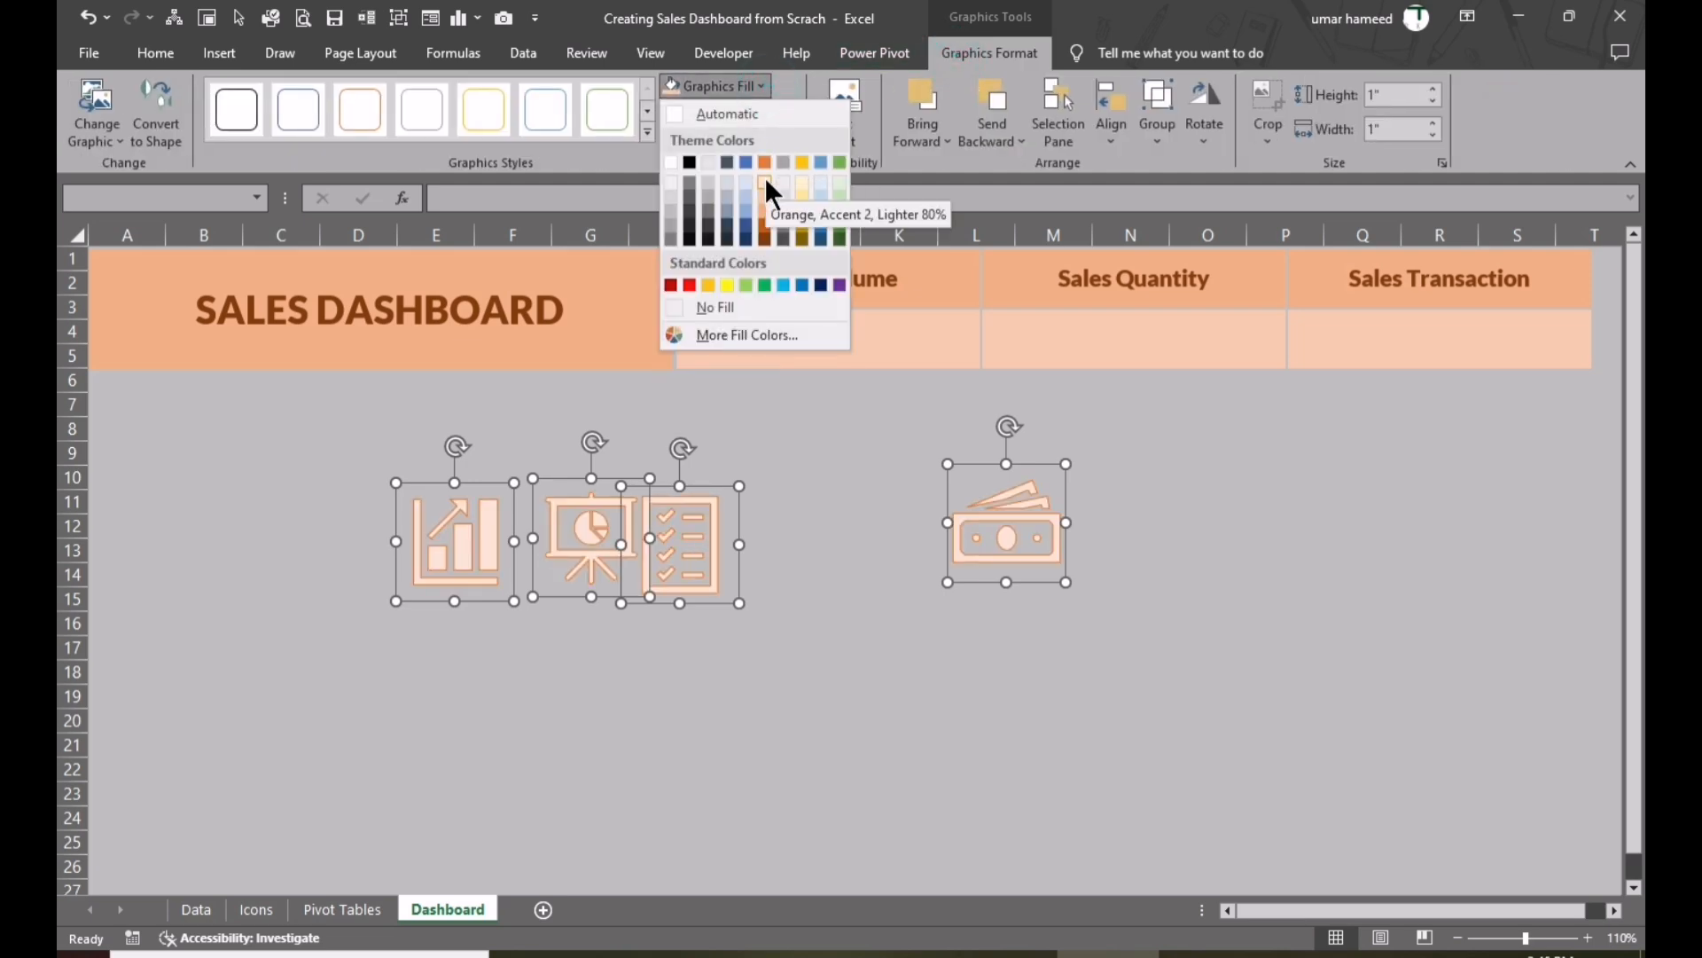
left_click(765, 232)
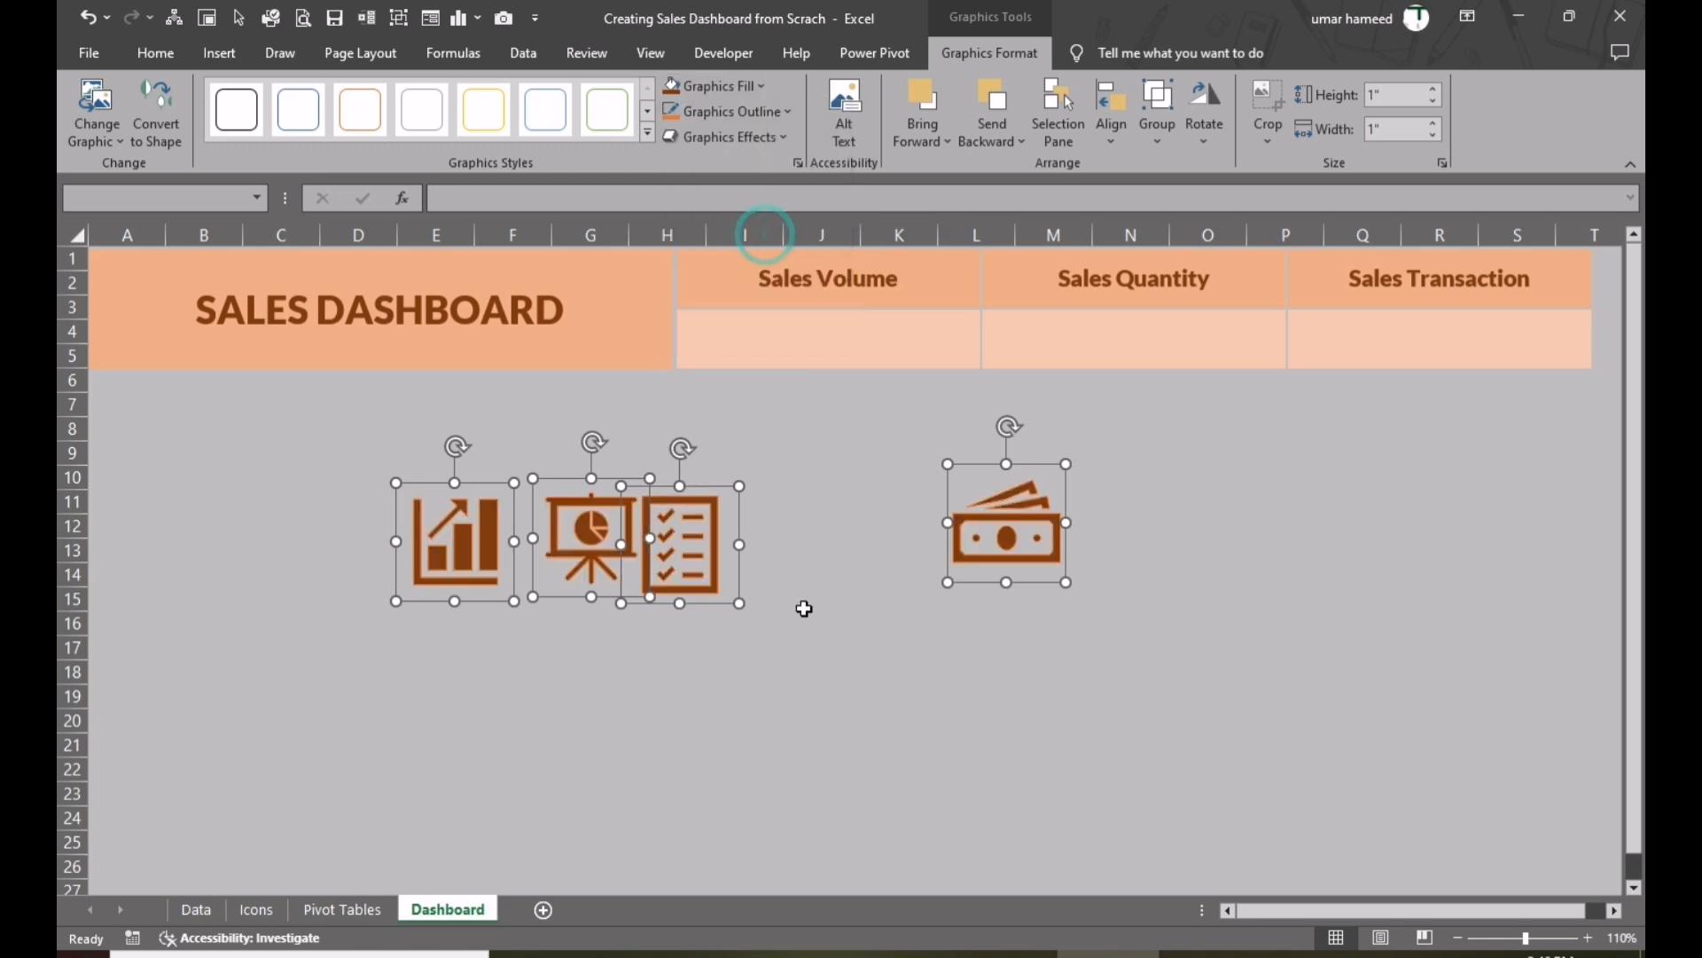
- Place the presentation icon beside SALES DASHBOARD and the money, checklist and chart icons, shrunk to fit, beside Sales Volume, Sales Quantity and Sales Transaction
left_click(809, 603)
left_click_drag(569, 536, 125, 308)
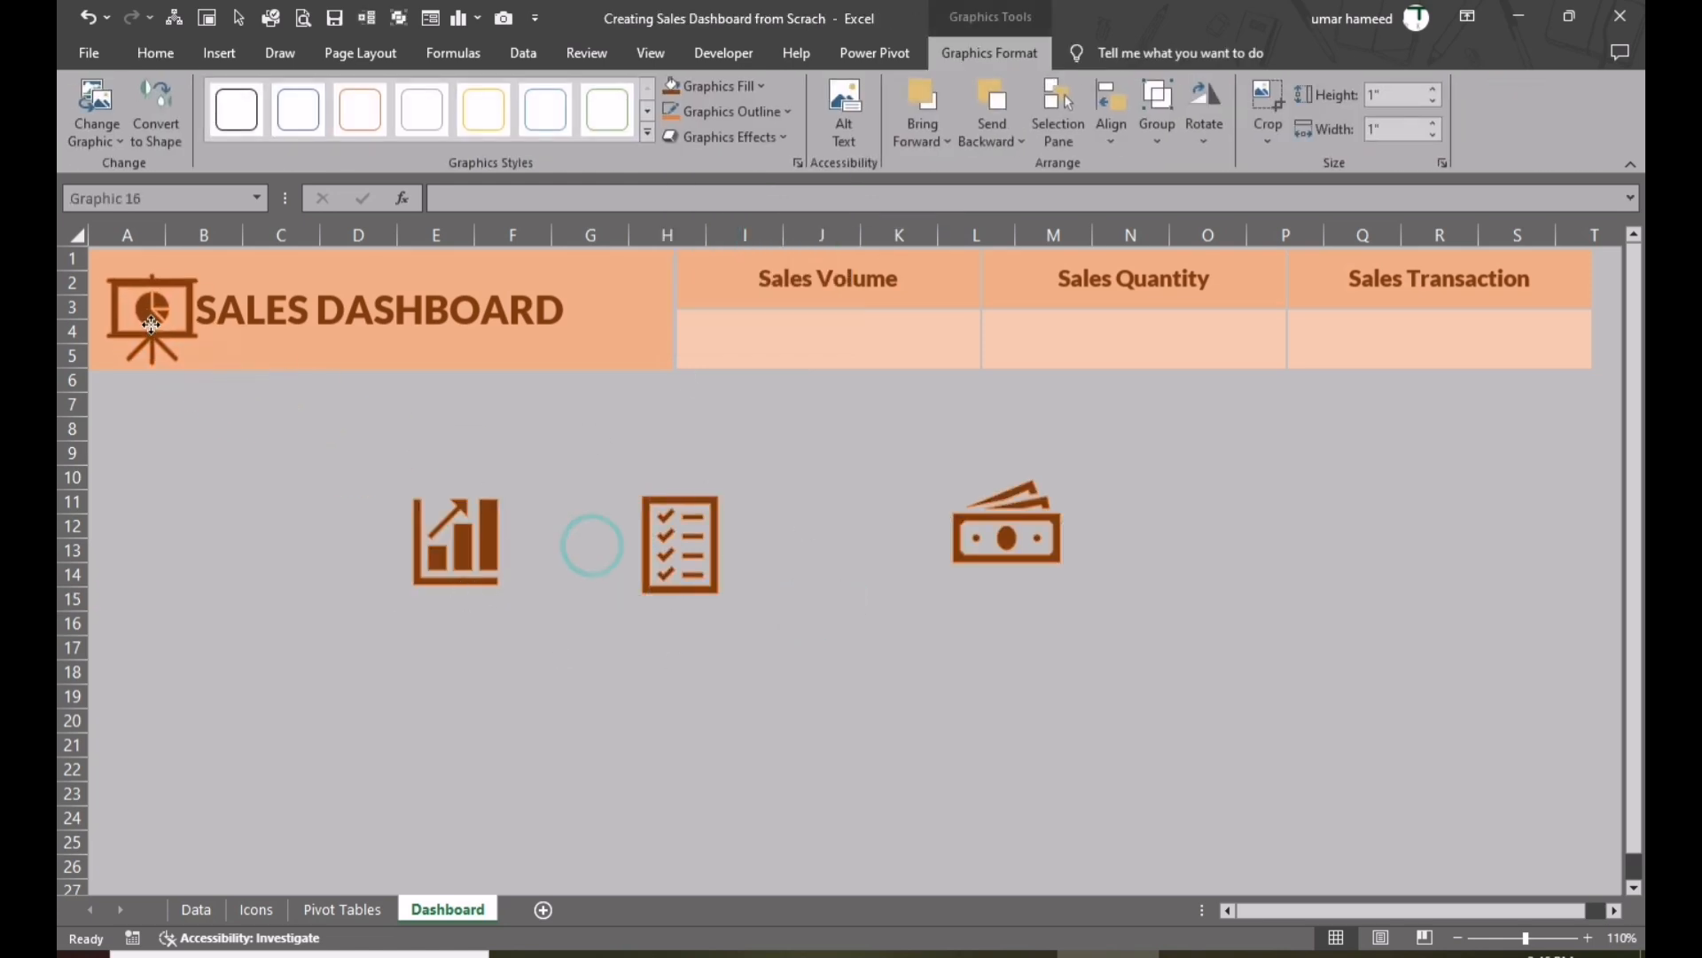
left_click_drag(1006, 523, 733, 291)
left_click(822, 475)
left_click_drag(681, 548, 1047, 312)
left_click(497, 589)
left_click_drag(497, 588, 1355, 325)
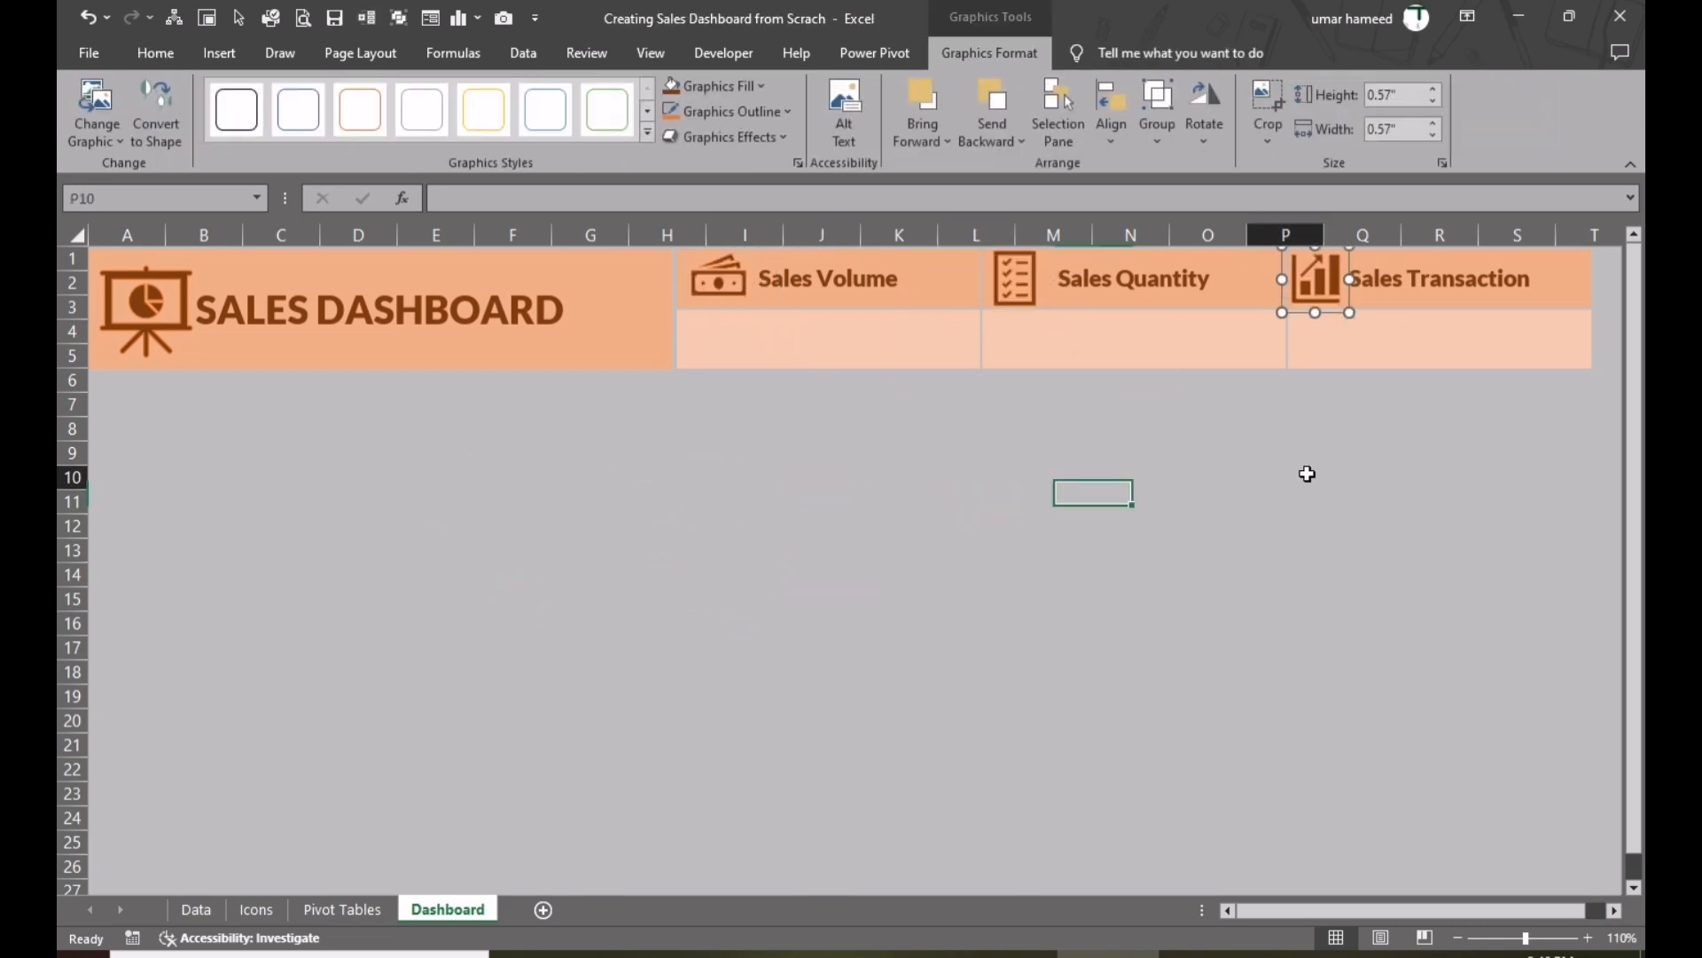
left_click(1285, 477)
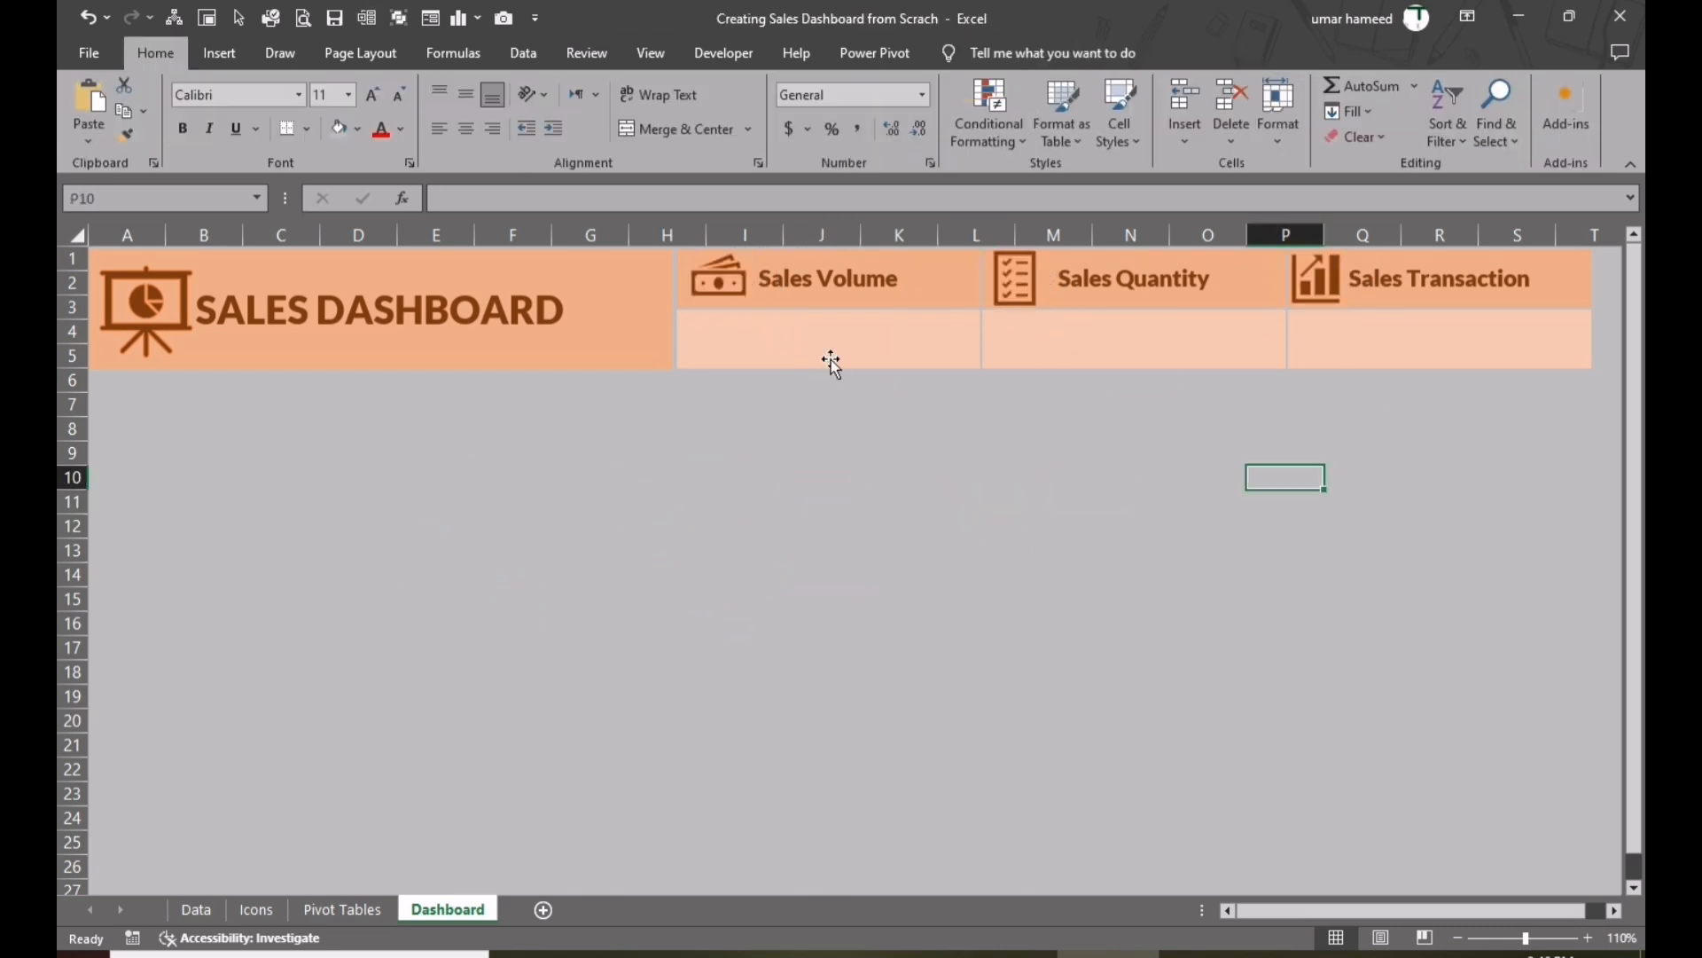
- Create a PivotTable from Data!$A$1:$H$552 in cell A1 of the existing Pivot Tables sheet, summing the Value field
left_click(342, 909)
left_click(195, 909)
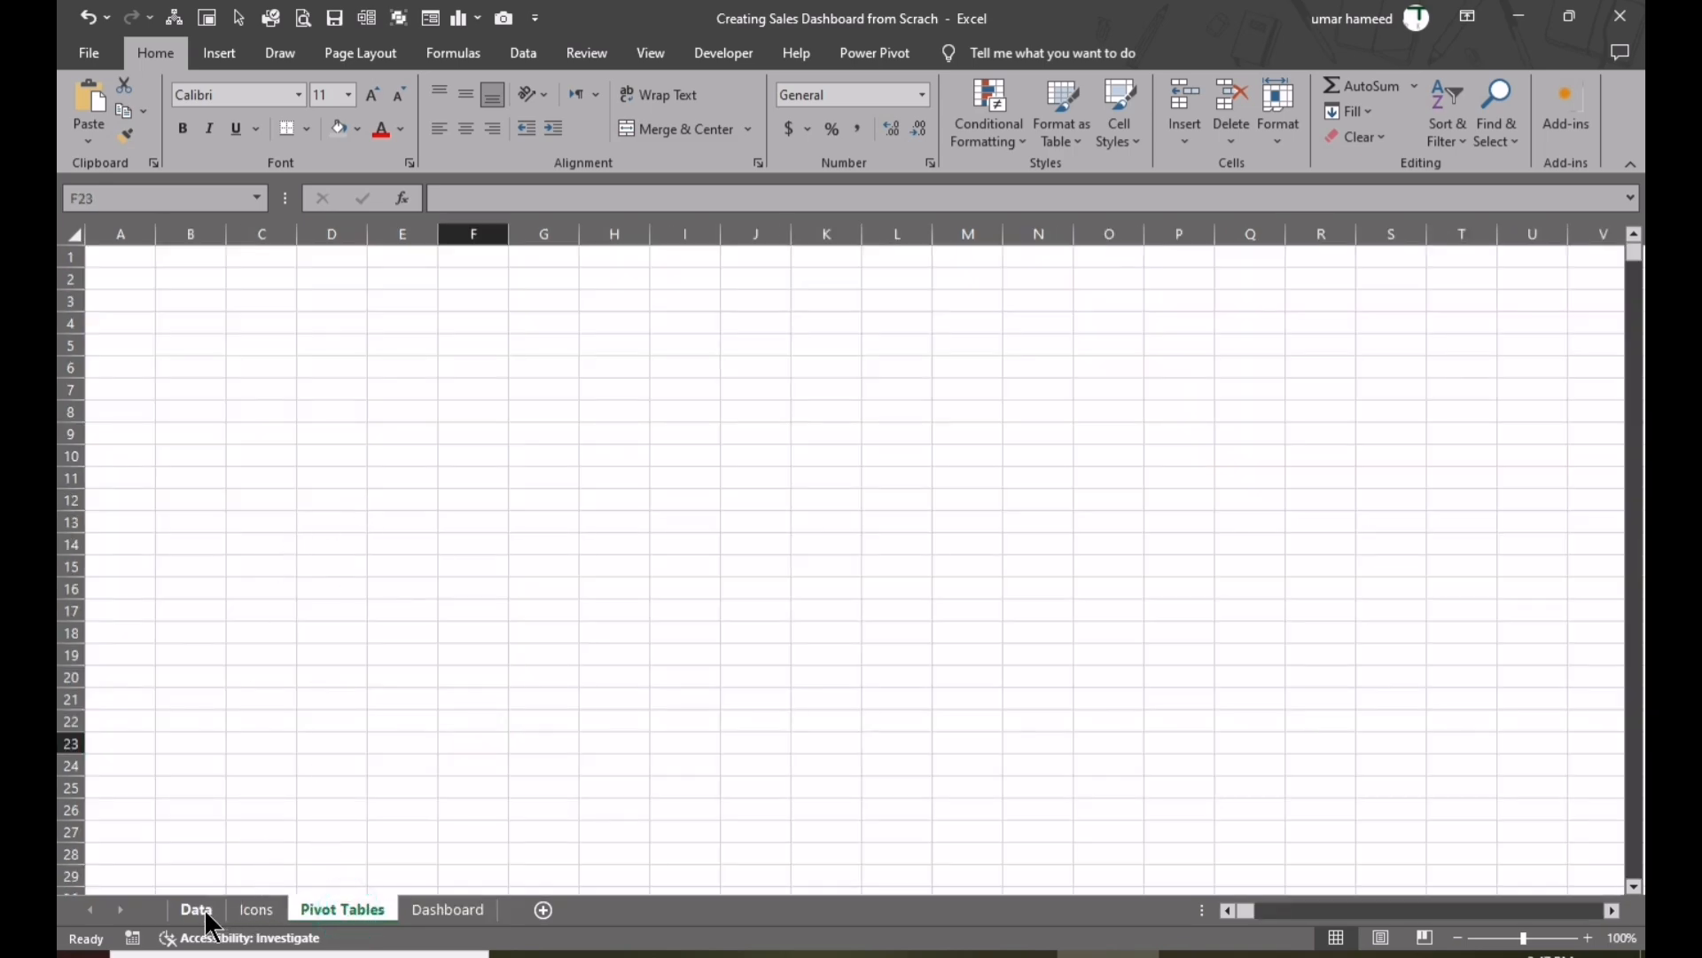
left_click(301, 541)
key("alt+n")
key("v")
key("t")
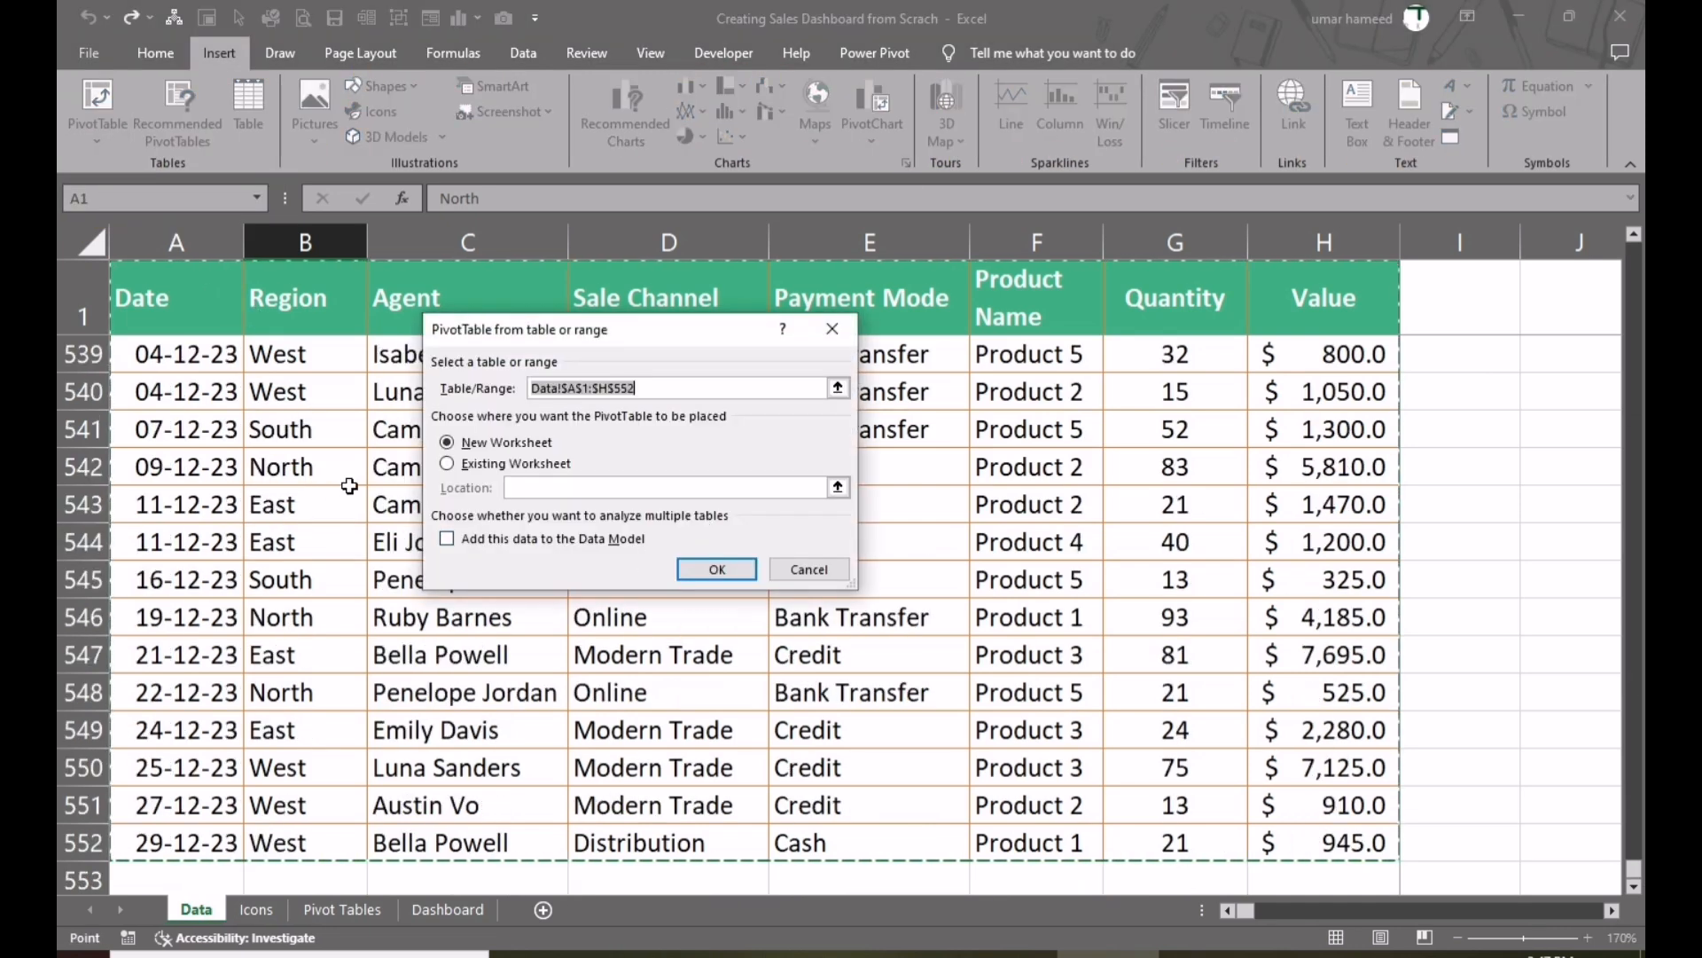
left_click(446, 463)
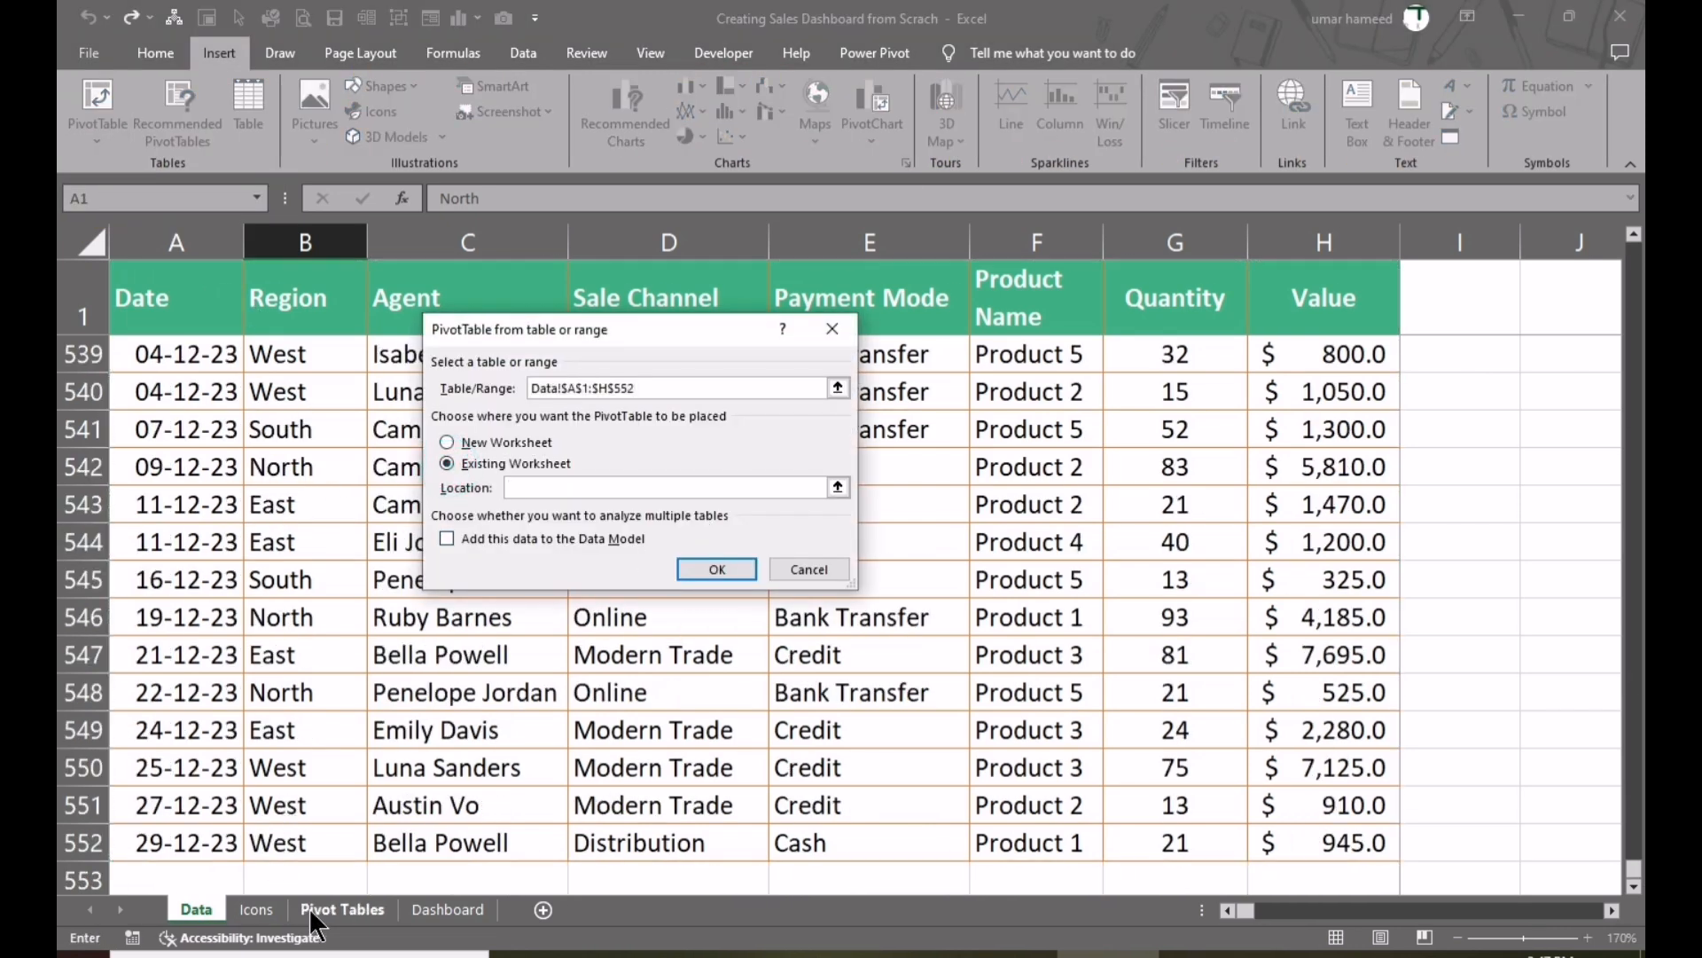
left_click(342, 909)
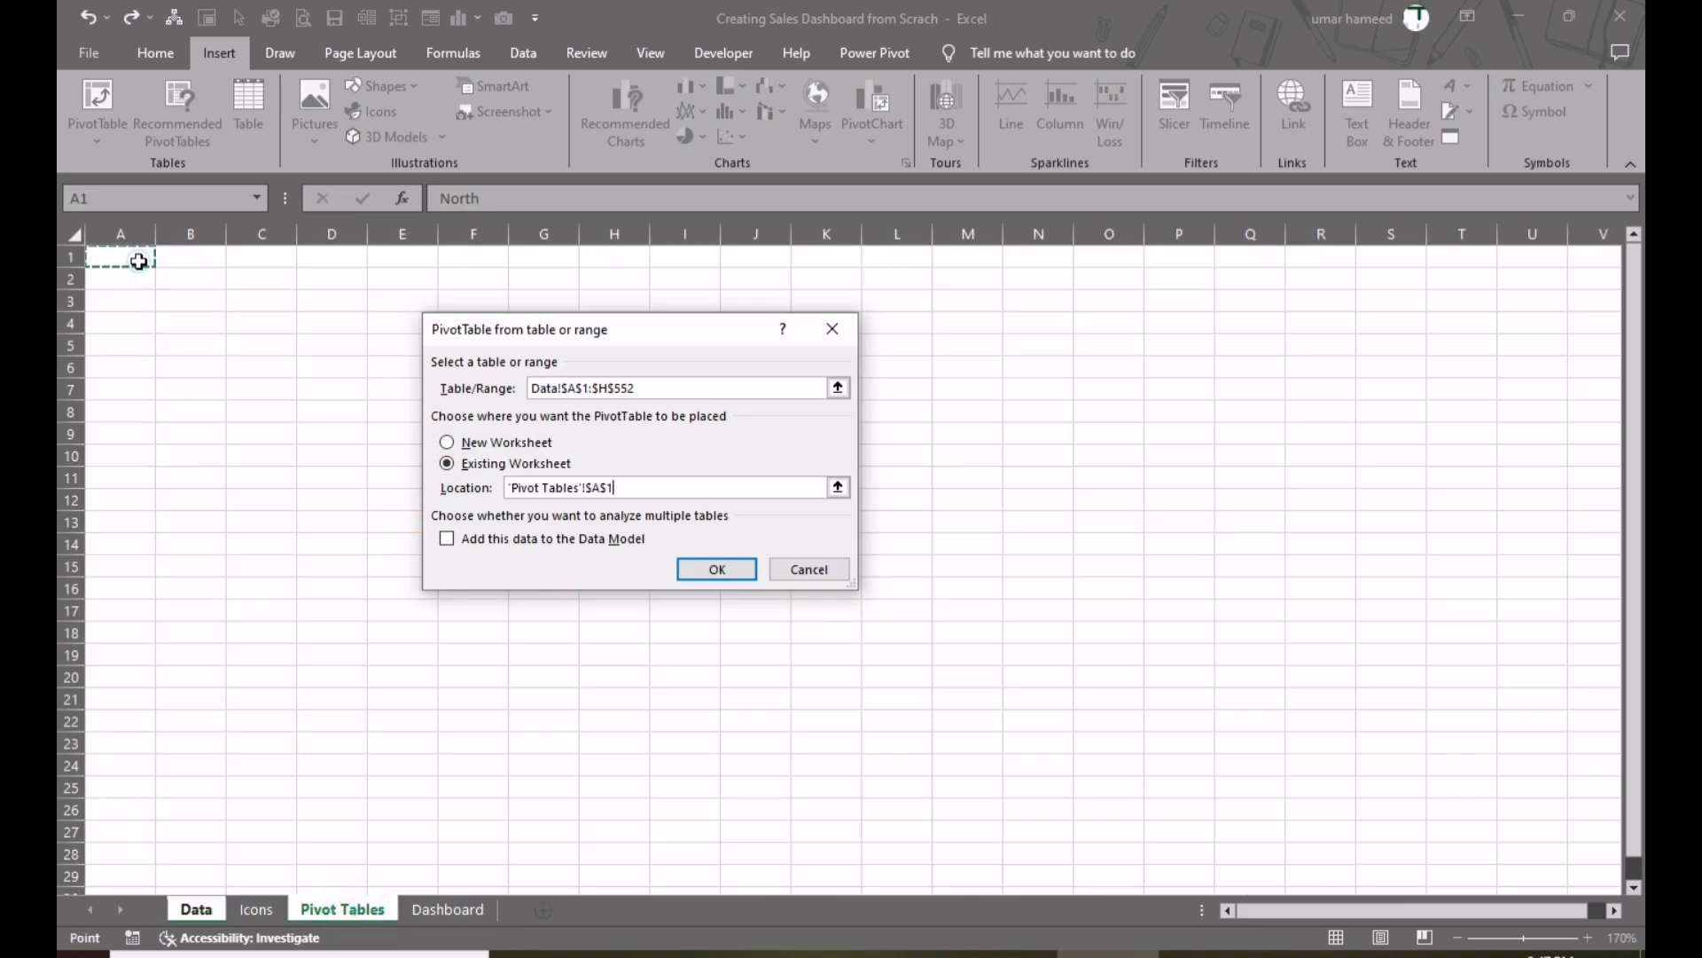
left_click(708, 573)
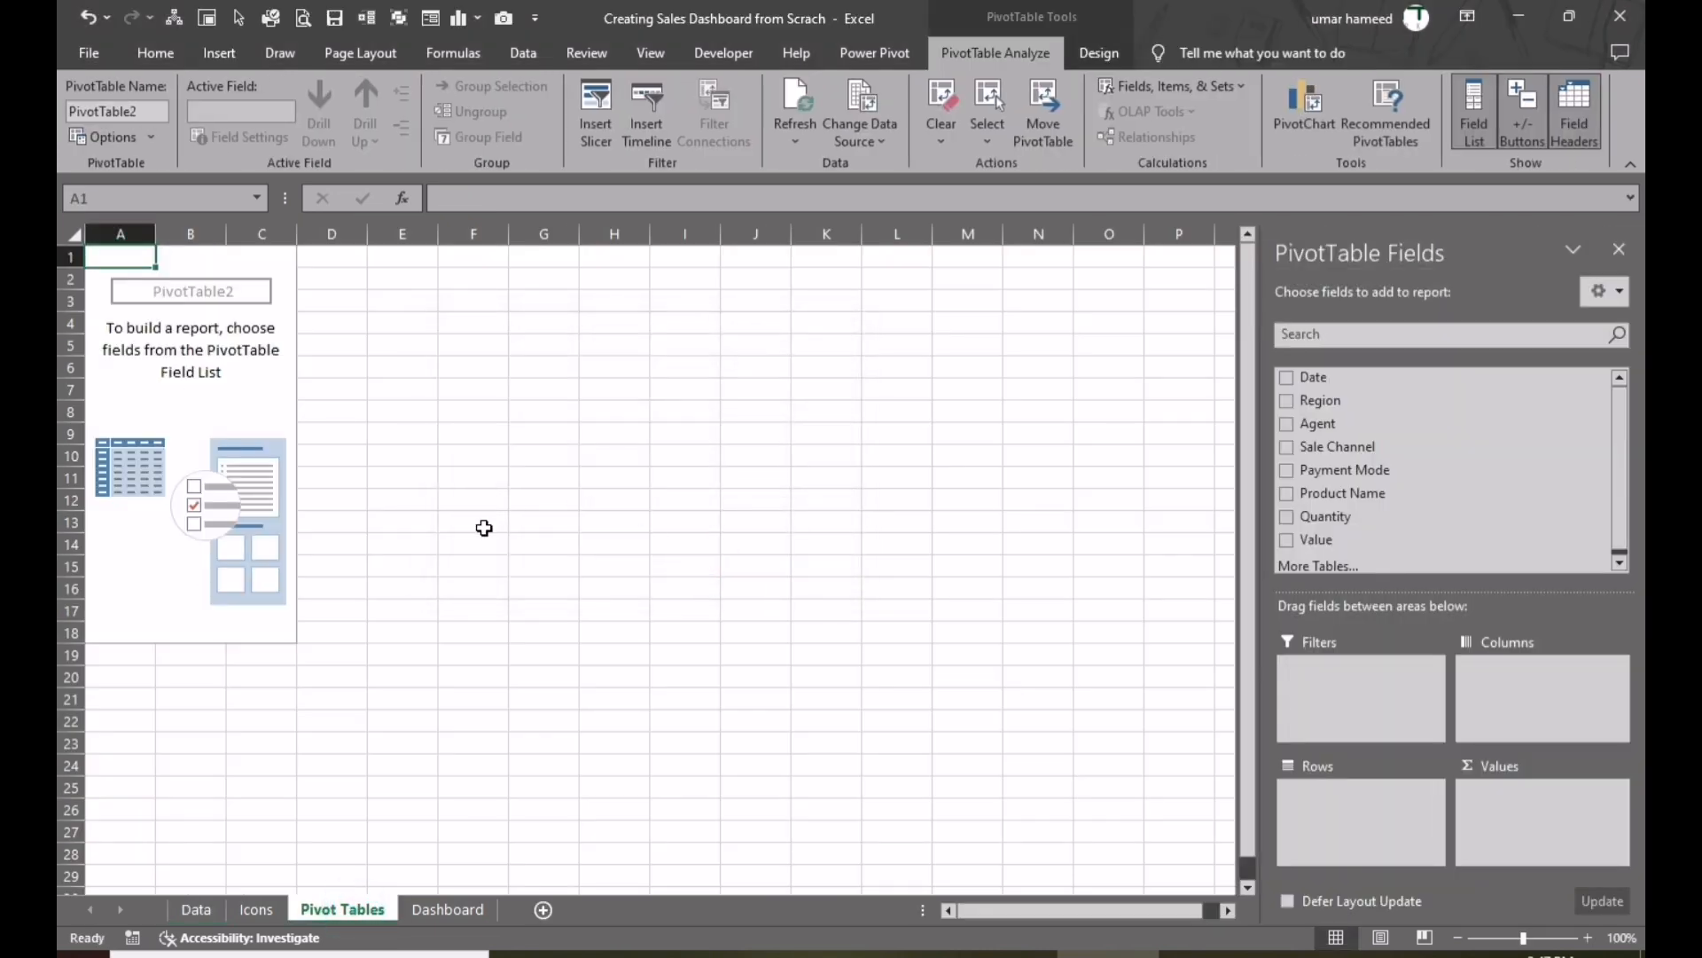
scroll(1359, 510, "down", 1)
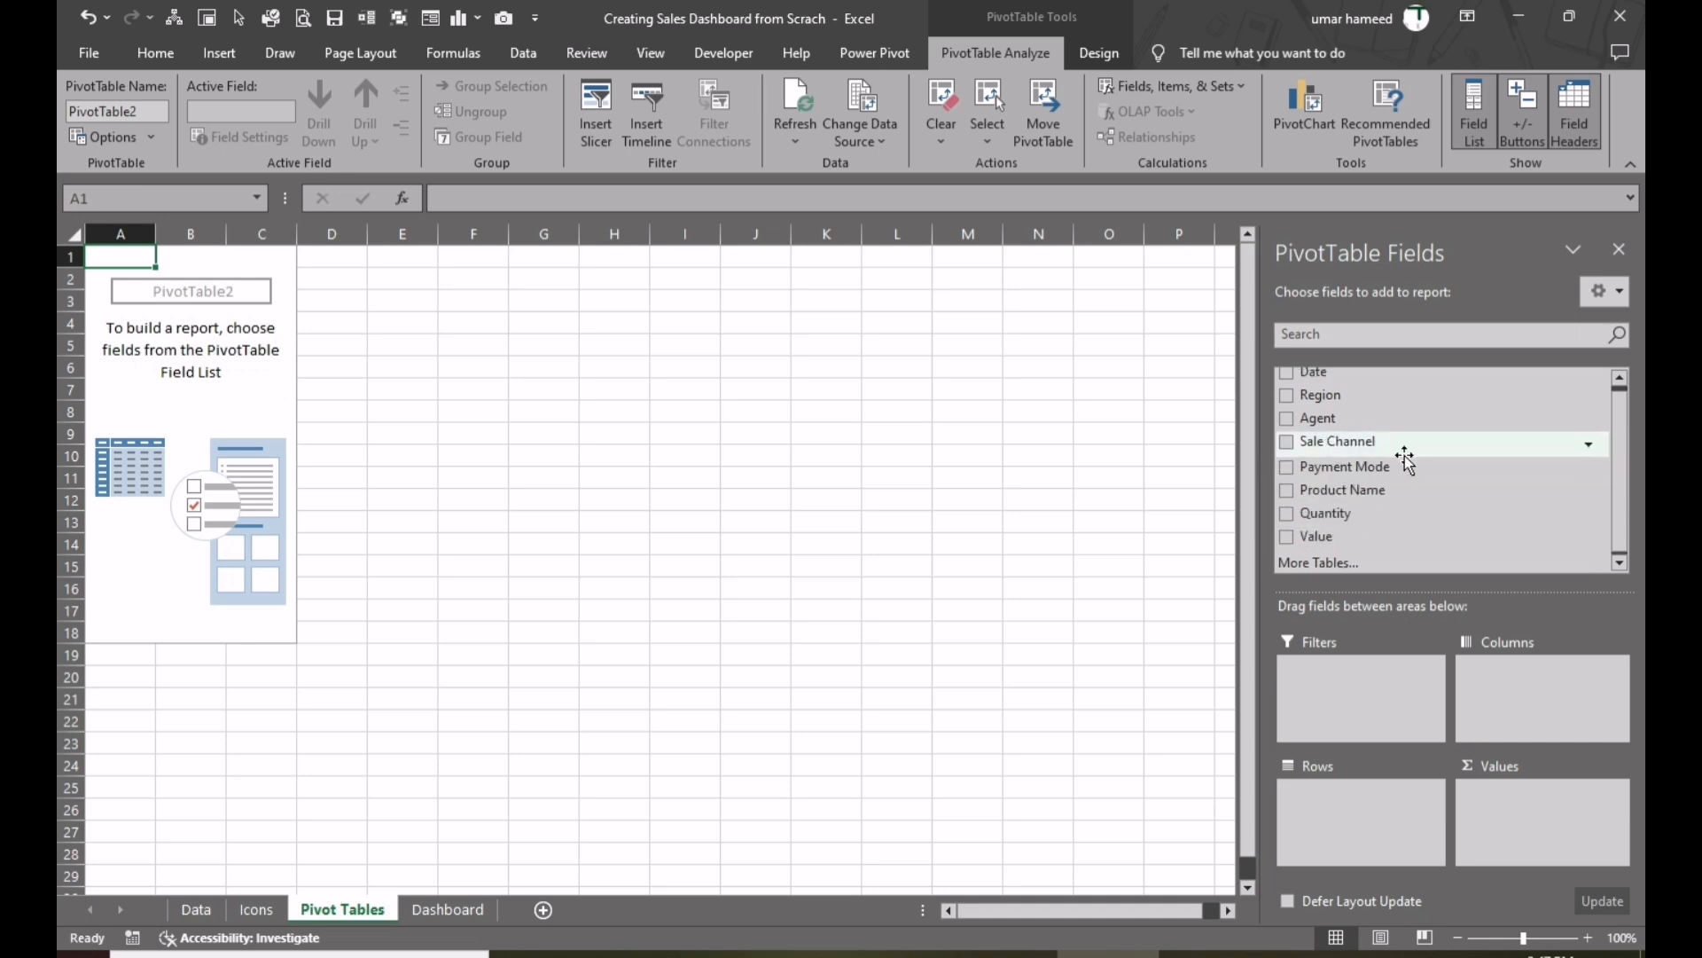
left_click_drag(1340, 540, 1543, 807)
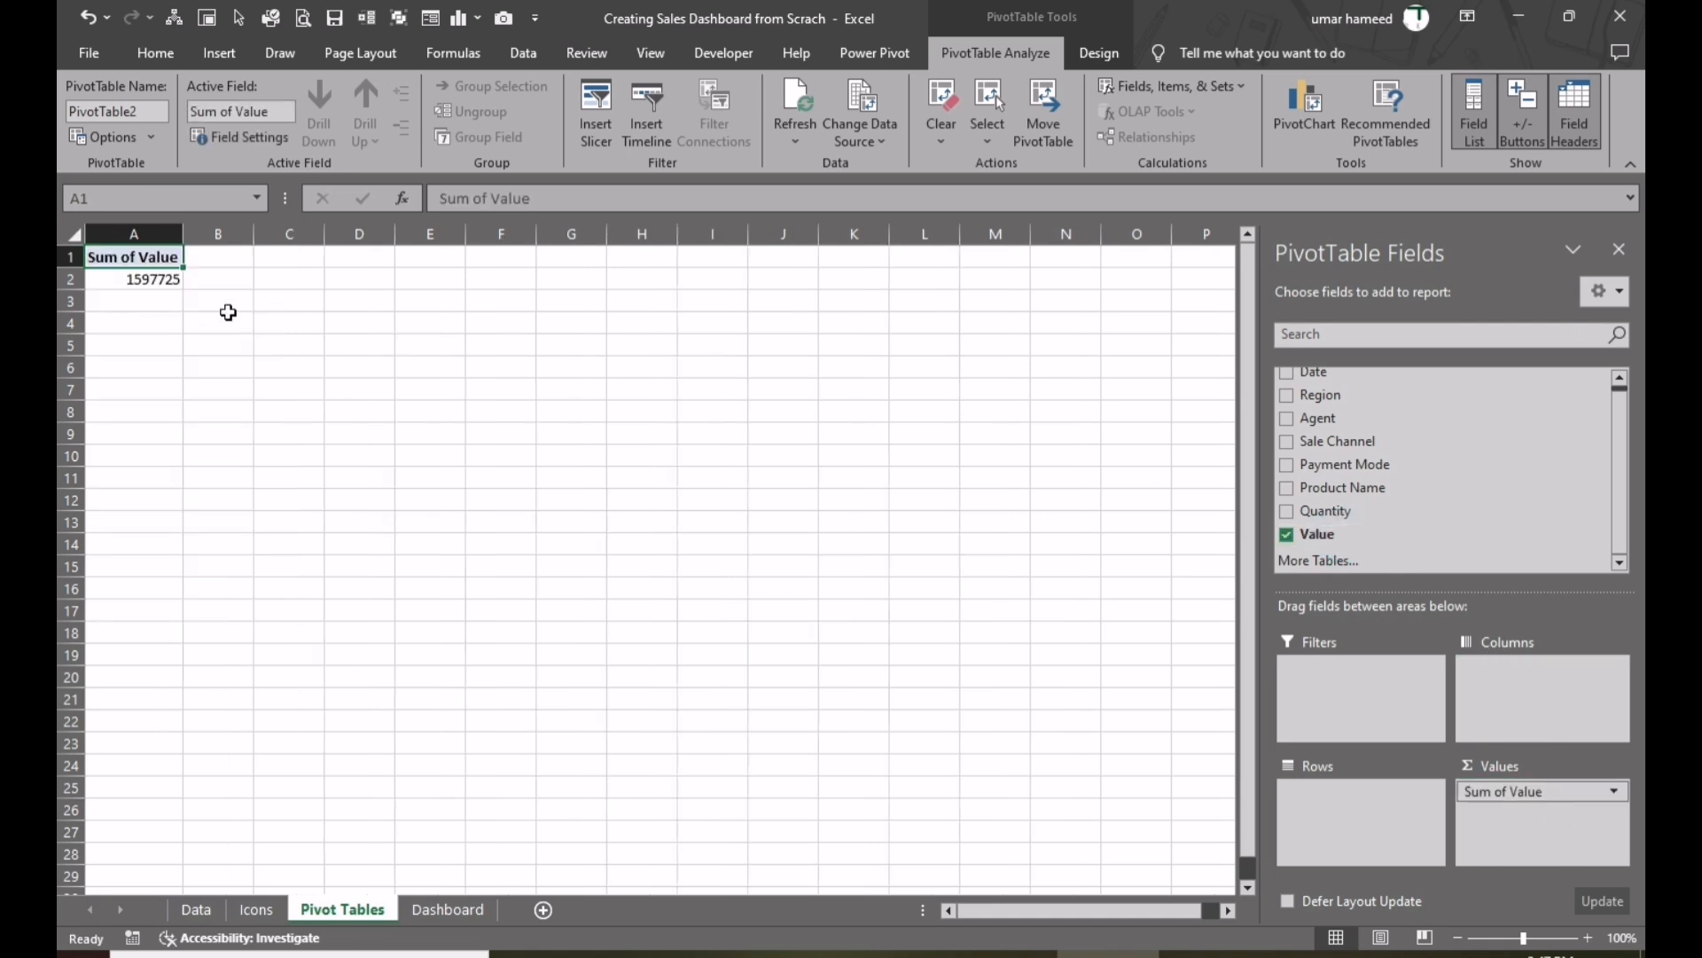
- Copy the Value PivotTable to cell C1 and replace its Value field with the sum of Quantity
left_click(153, 278)
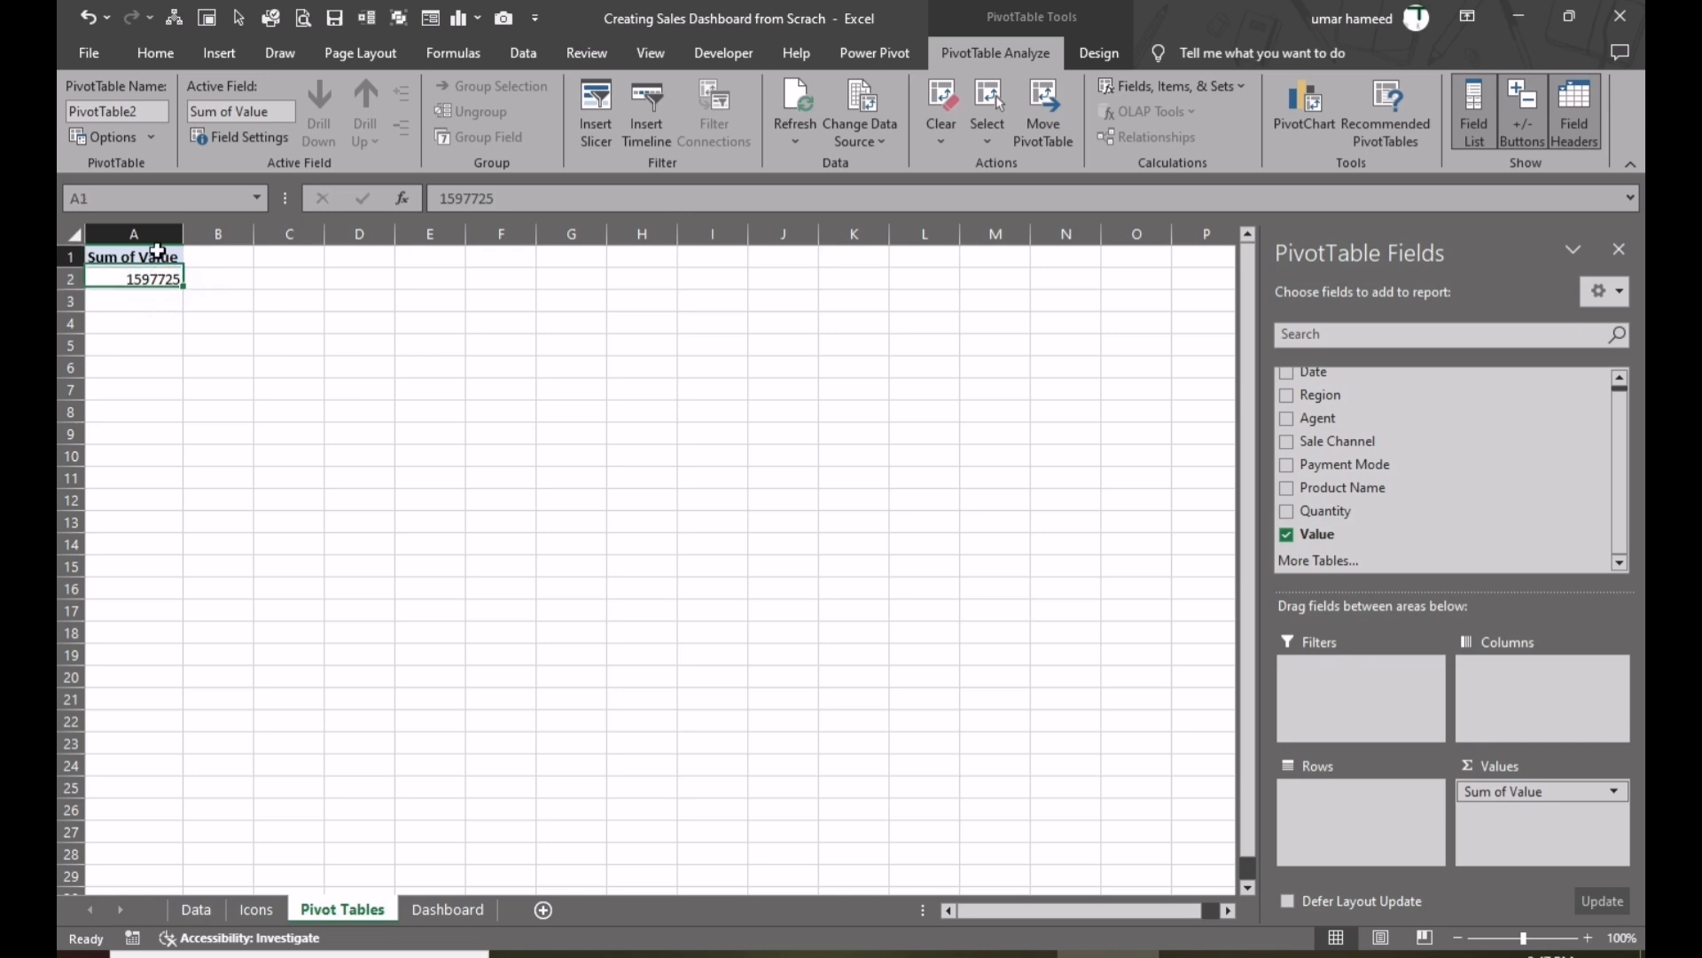
left_click_drag(158, 251, 152, 273)
key("ctrl+c")
left_click(296, 255)
key("ctrl+v")
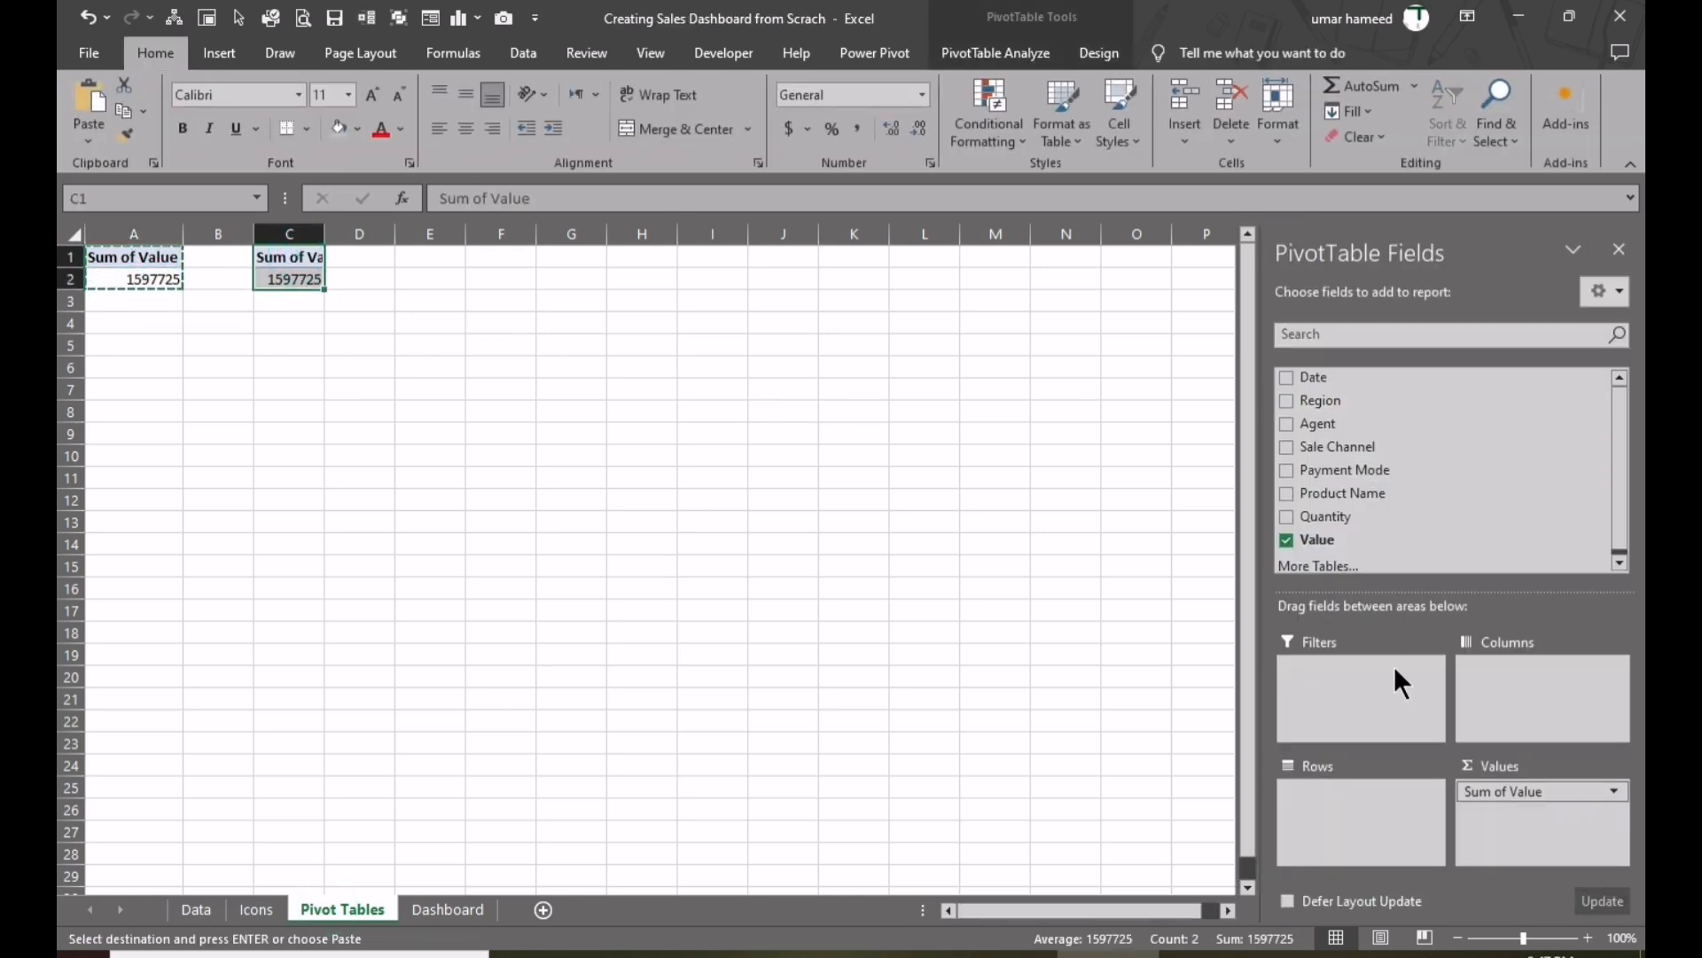
left_click(1308, 523)
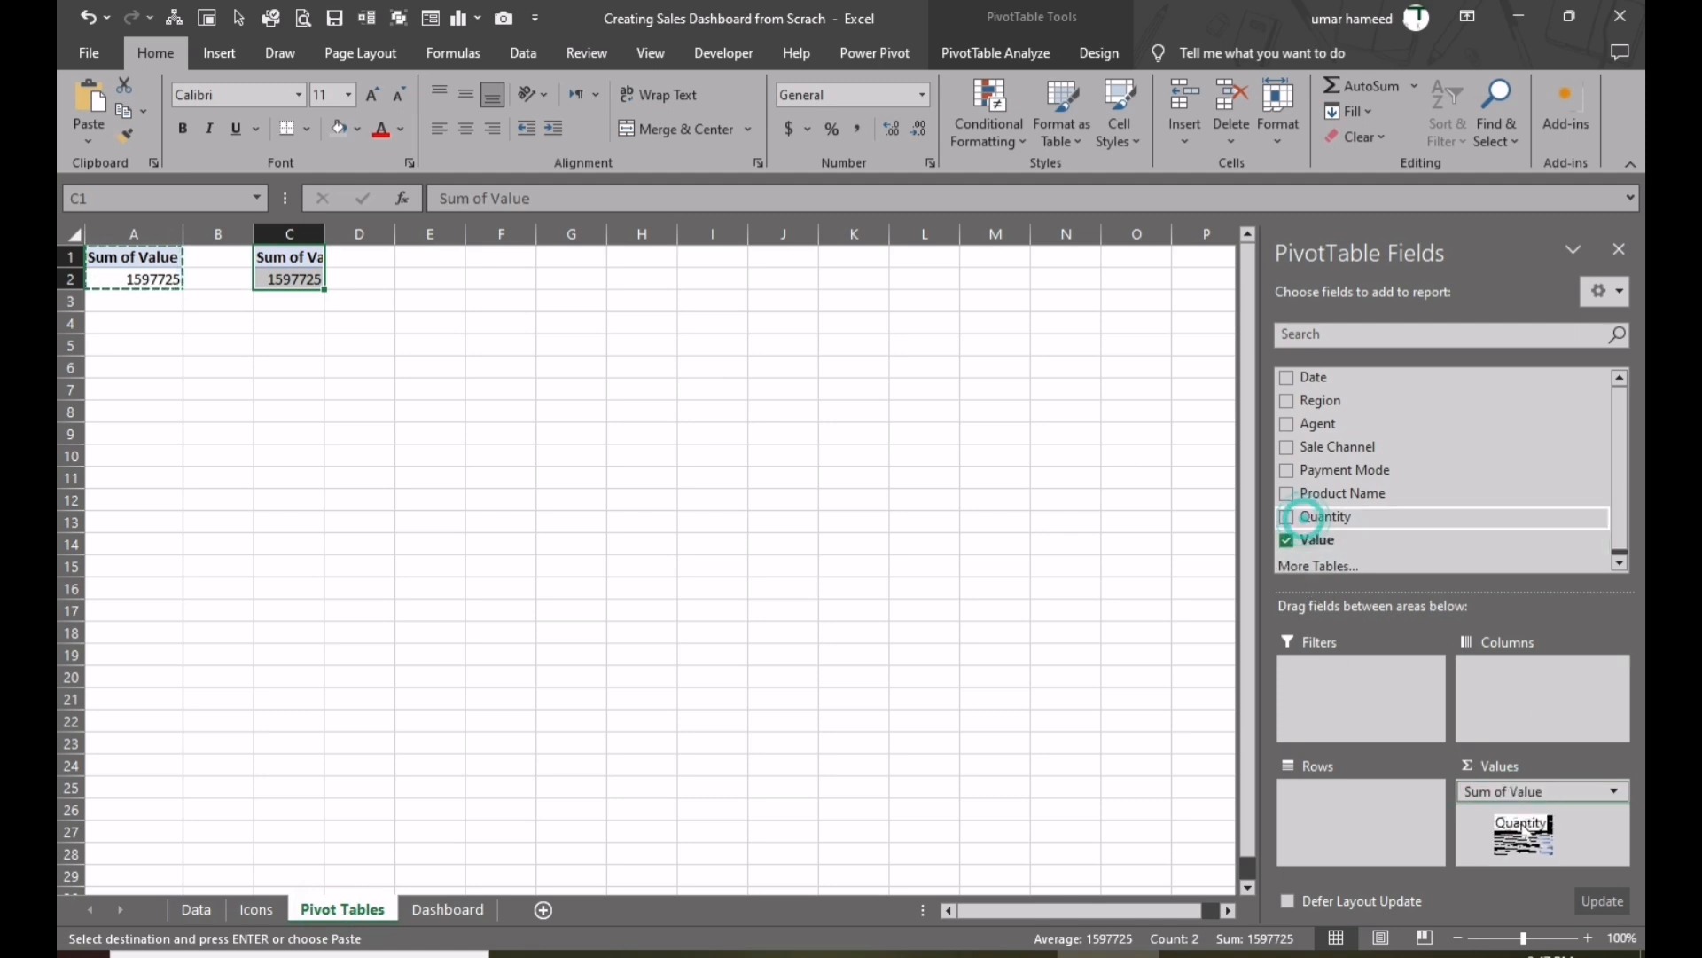
left_click_drag(1519, 792, 590, 297)
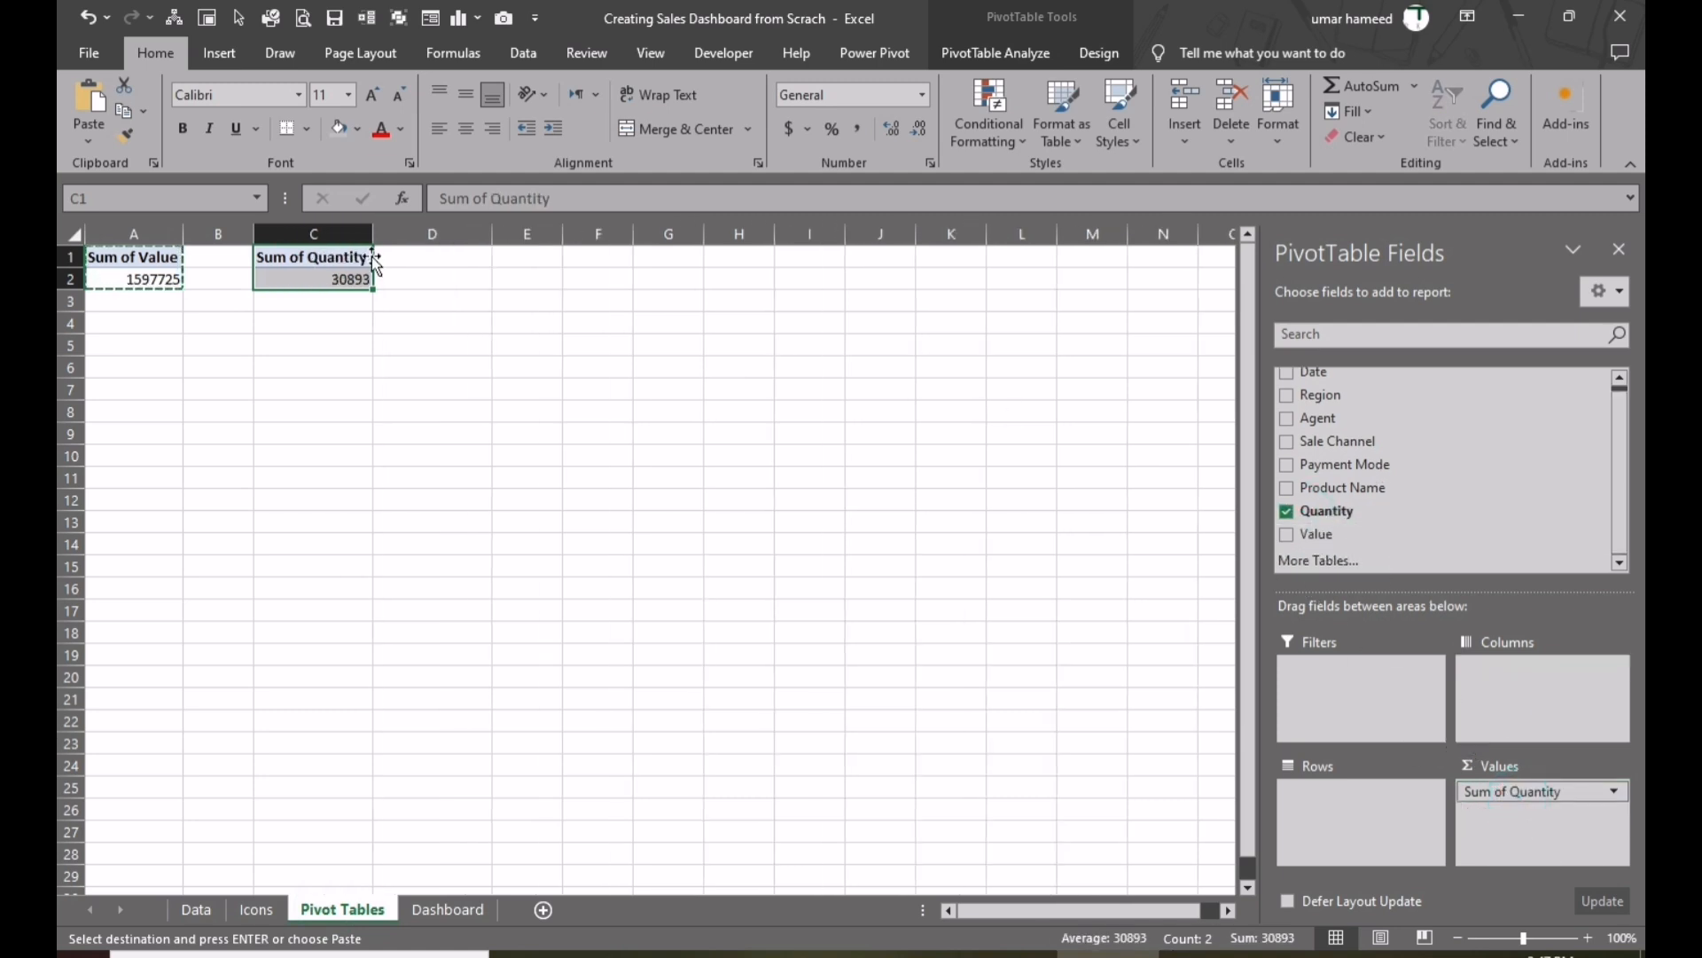
- Copy the Quantity PivotTable to cell E1 and summarize its Quantity field by Count
left_click(511, 262)
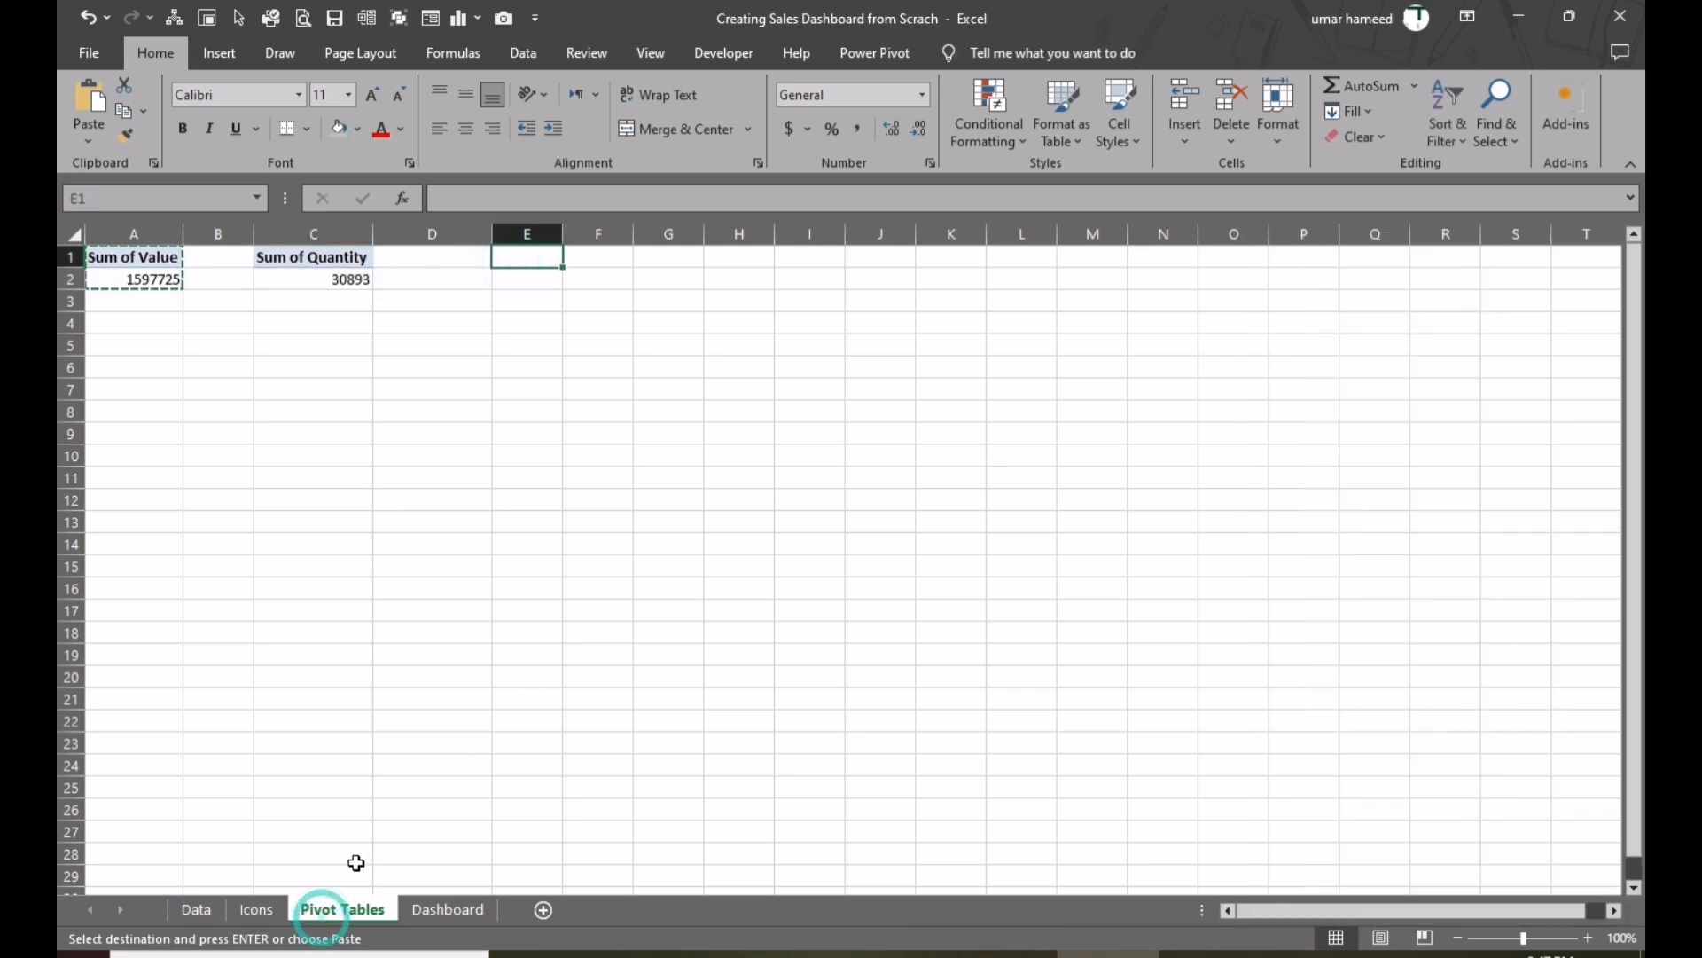
left_click_drag(342, 257, 342, 270)
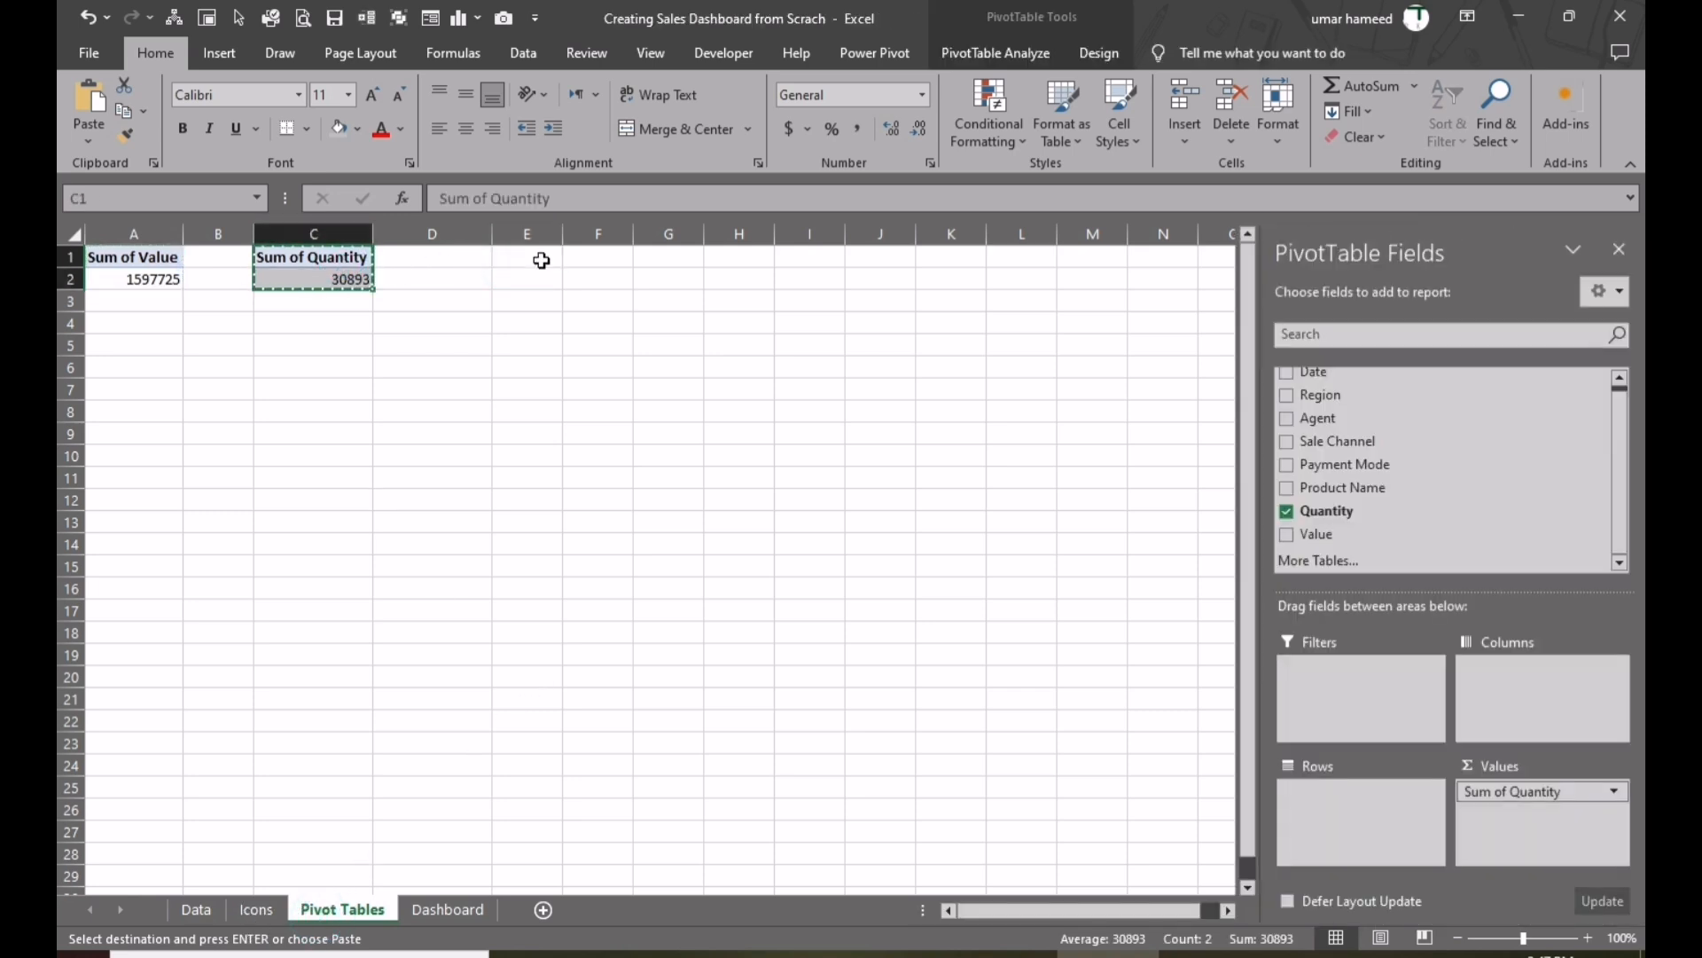
left_click(541, 260)
key("ctrl+v")
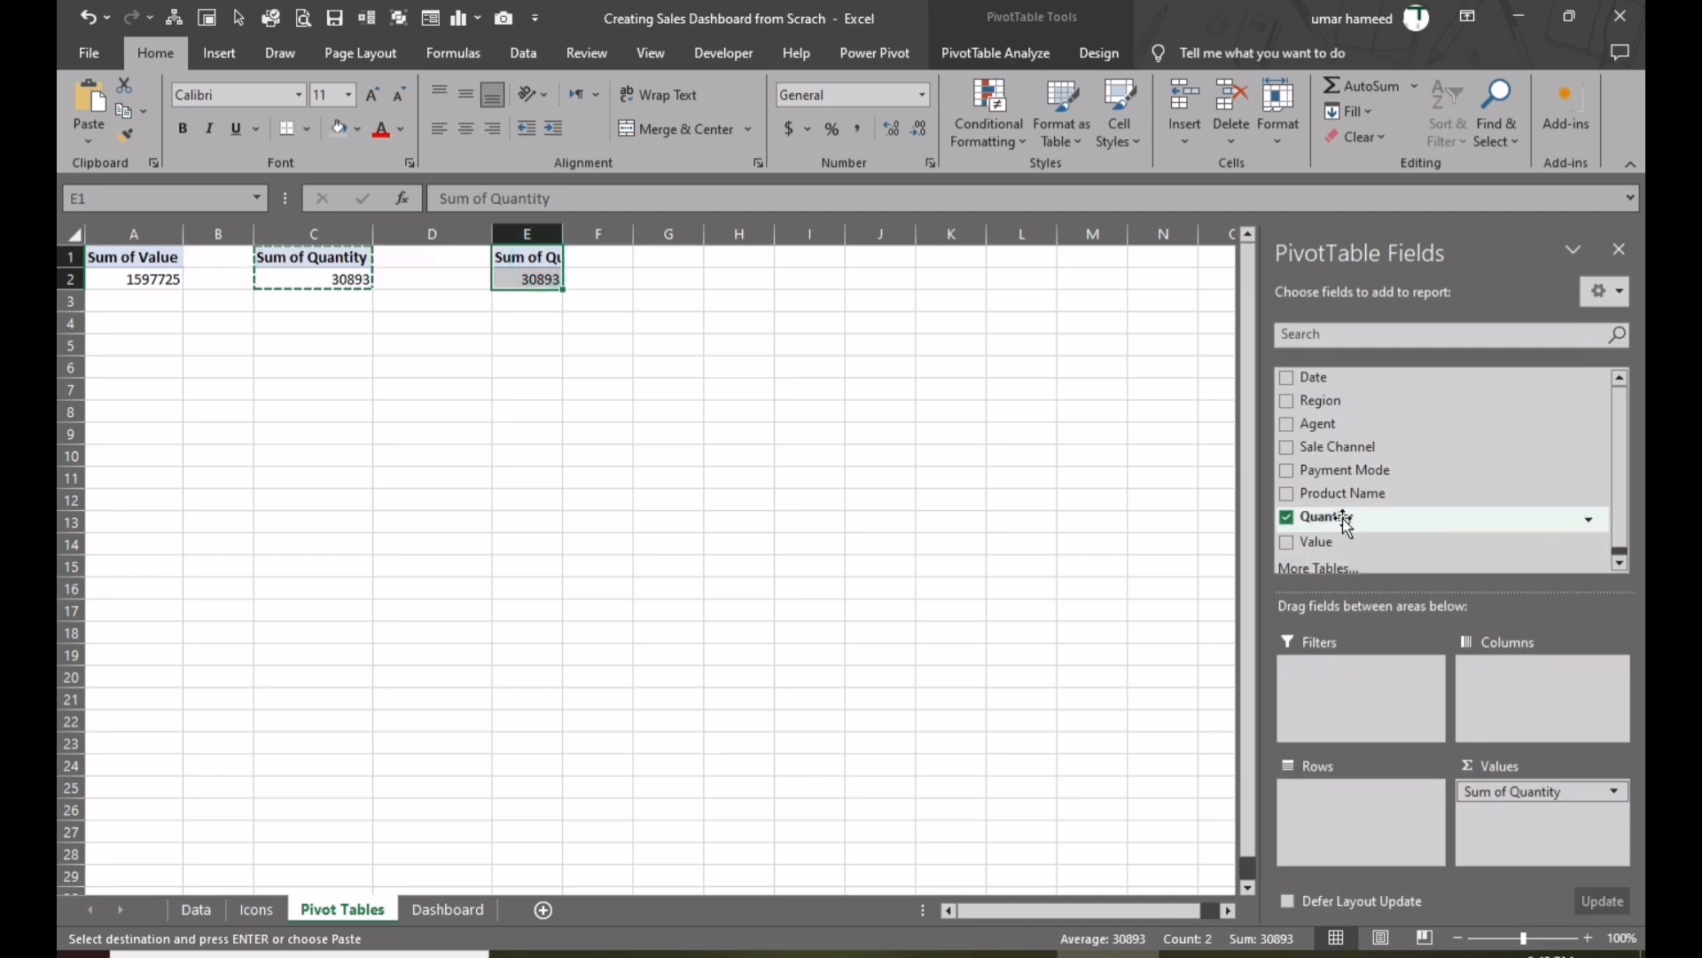
left_click(1615, 790)
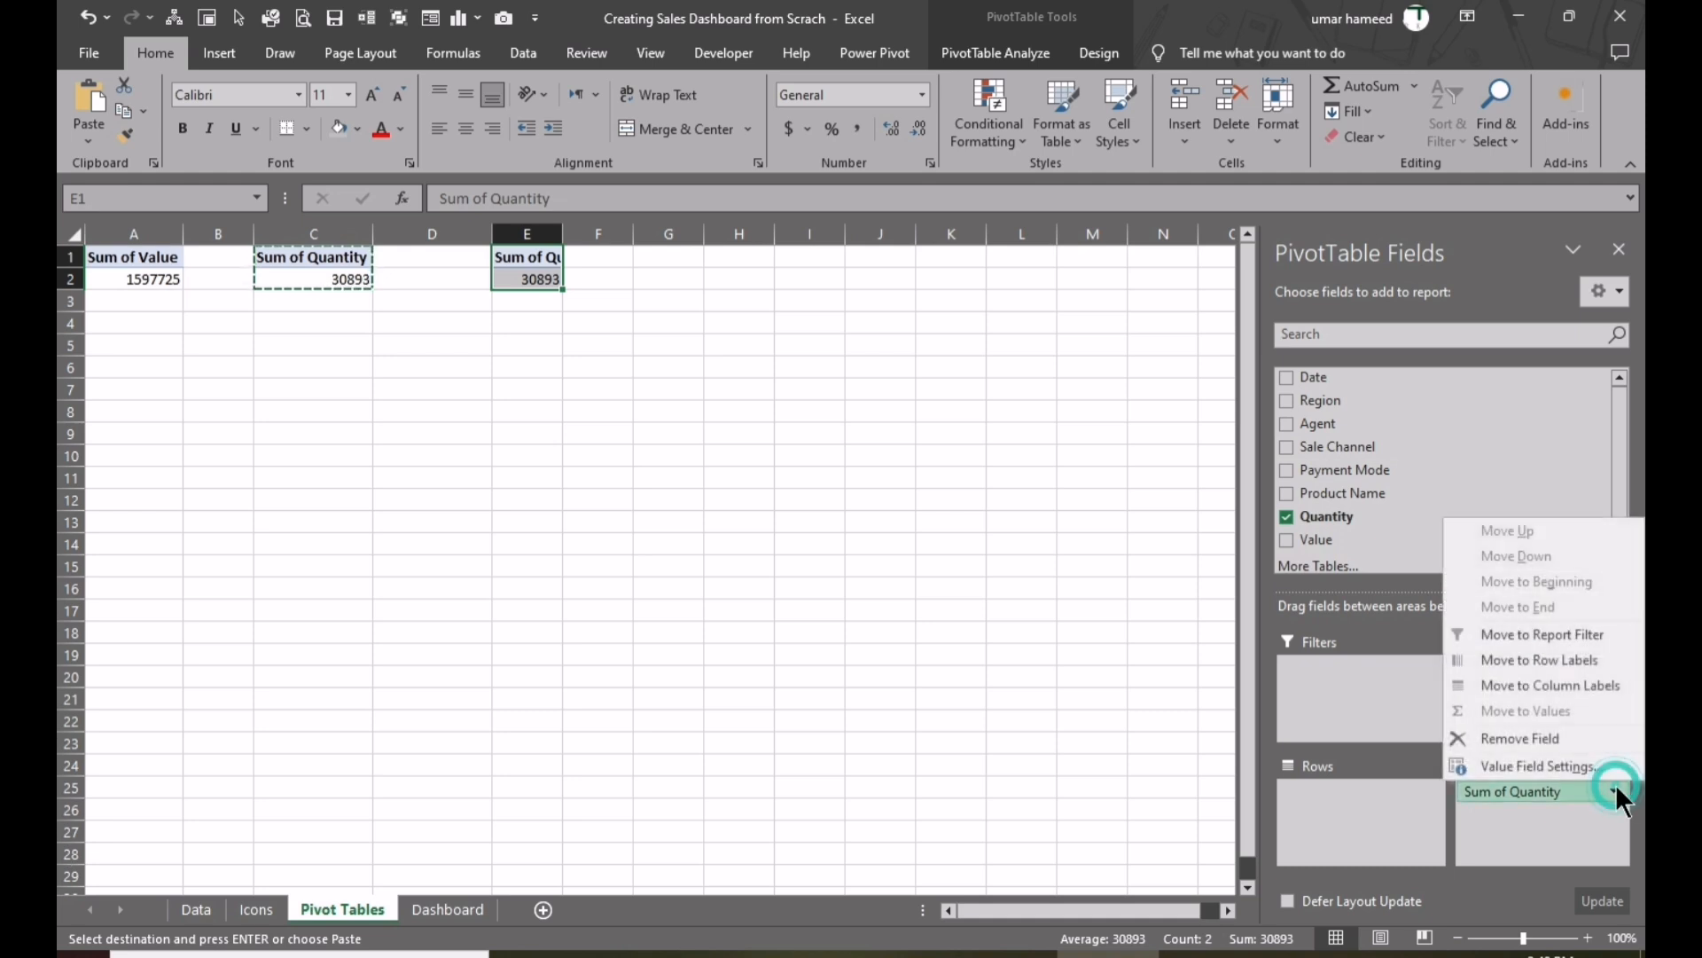
left_click(1543, 765)
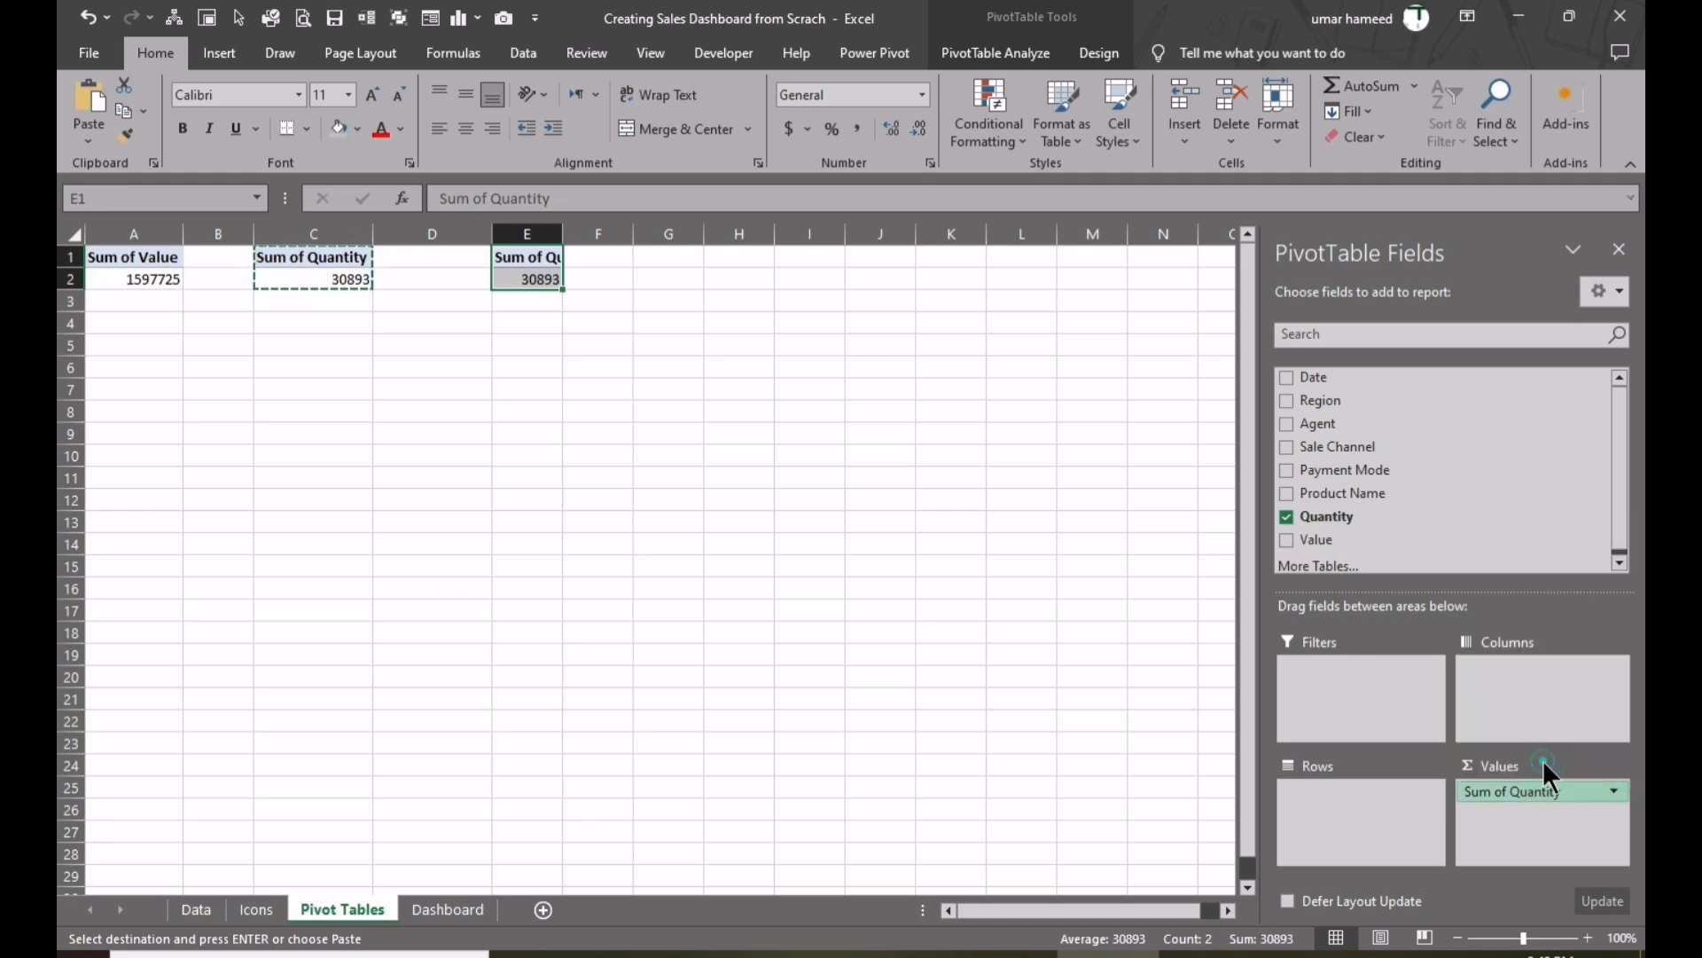
left_click(483, 450)
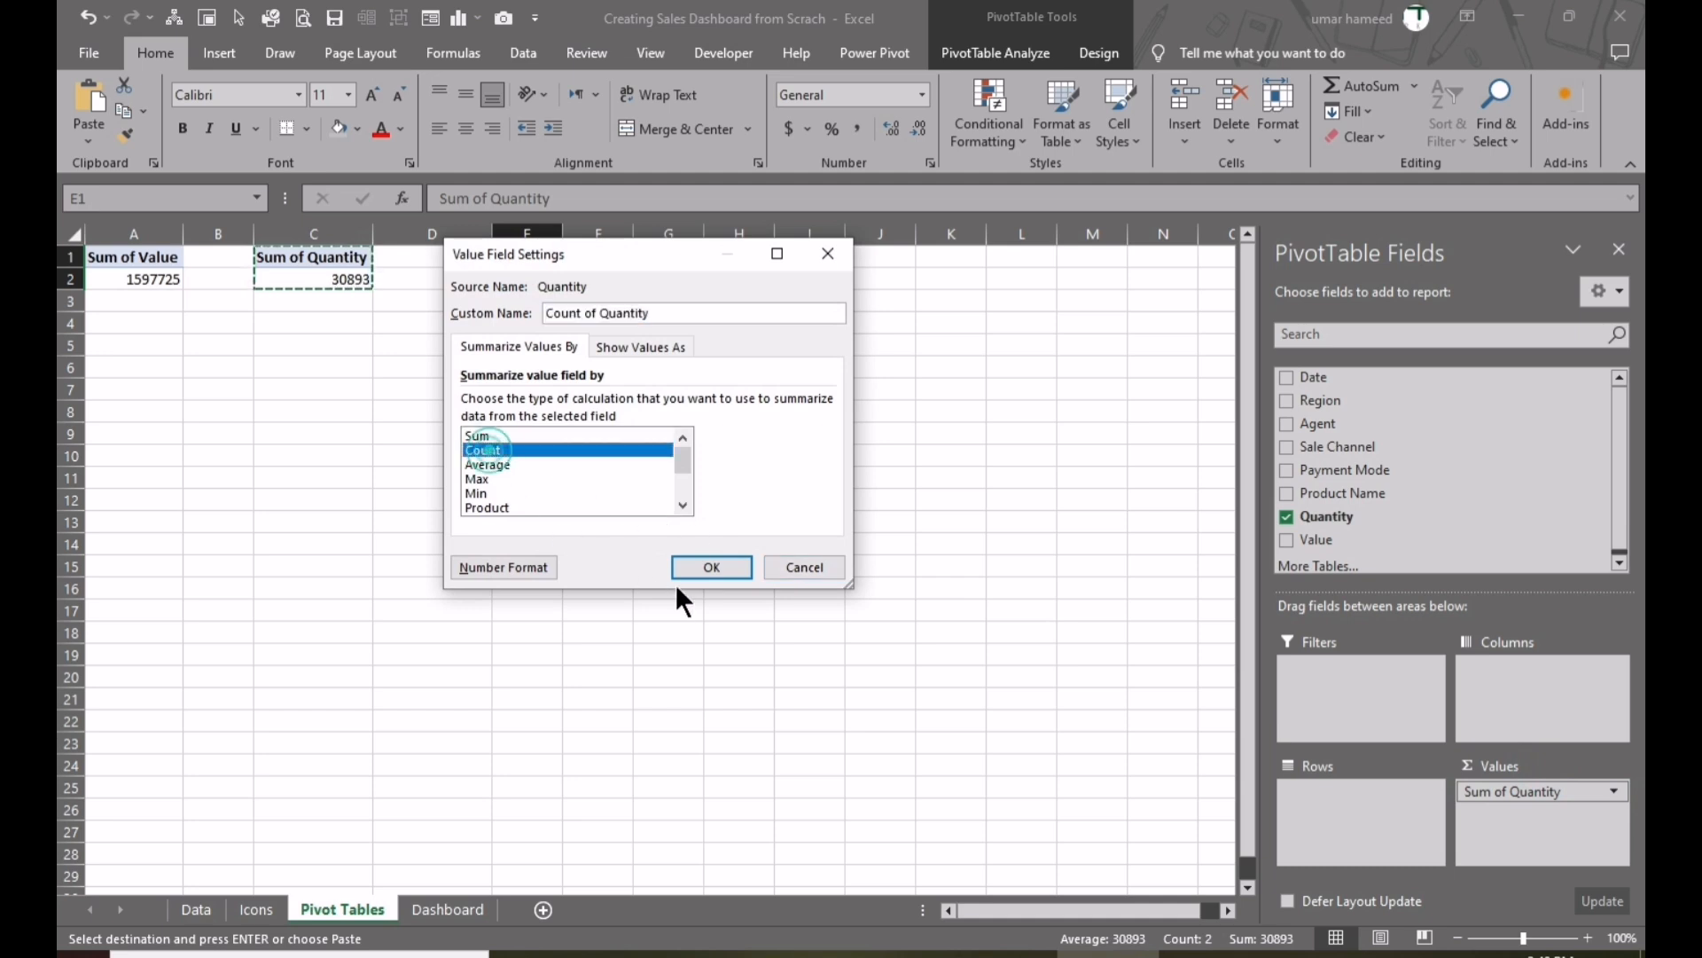
left_click(705, 565)
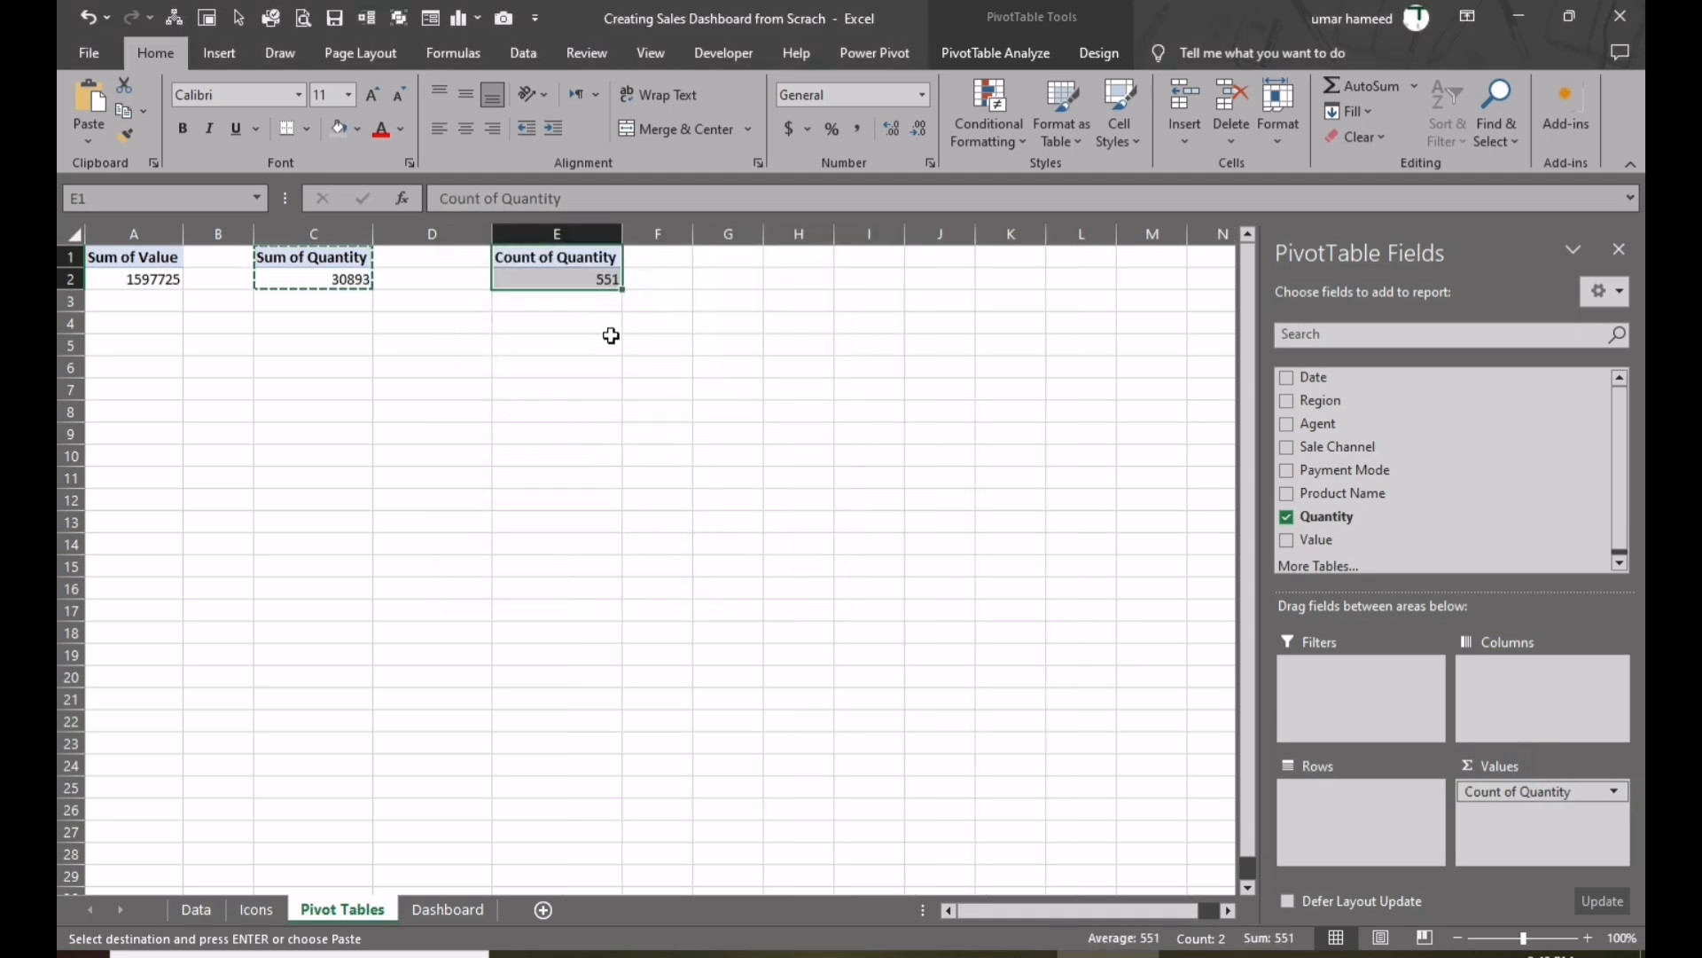
- Rename the three PivotTable headers in A1, C1 and E1 to Sales Volume, Sales Quantity and Sales Transactions
left_click(133, 257)
type("Sales Volume")
left_click(313, 257)
type("Sales Quantity")
left_click(556, 258)
type("Sales")
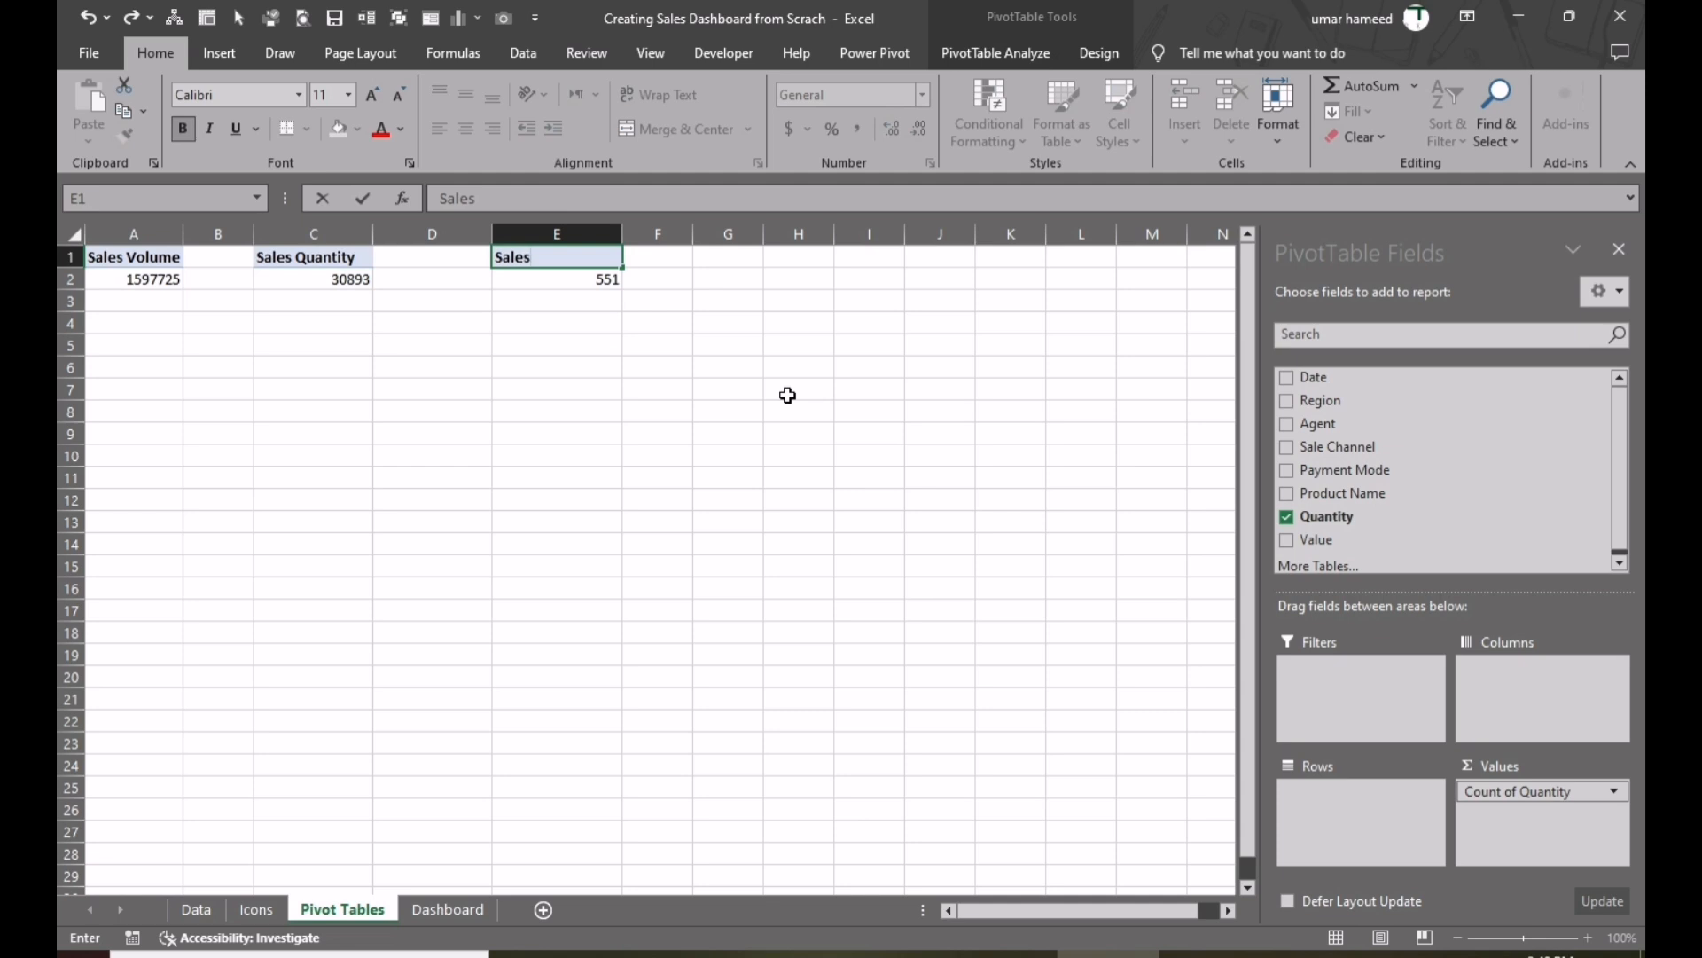
type(" Transactions")
key("Tab")
- Try referencing the Sales Volume pivot total in cell A4 with =GETPIVOTDATA("Value",$A$1), and clear the cell
left_click(166, 317)
type("=")
key("Up")
key("Up")
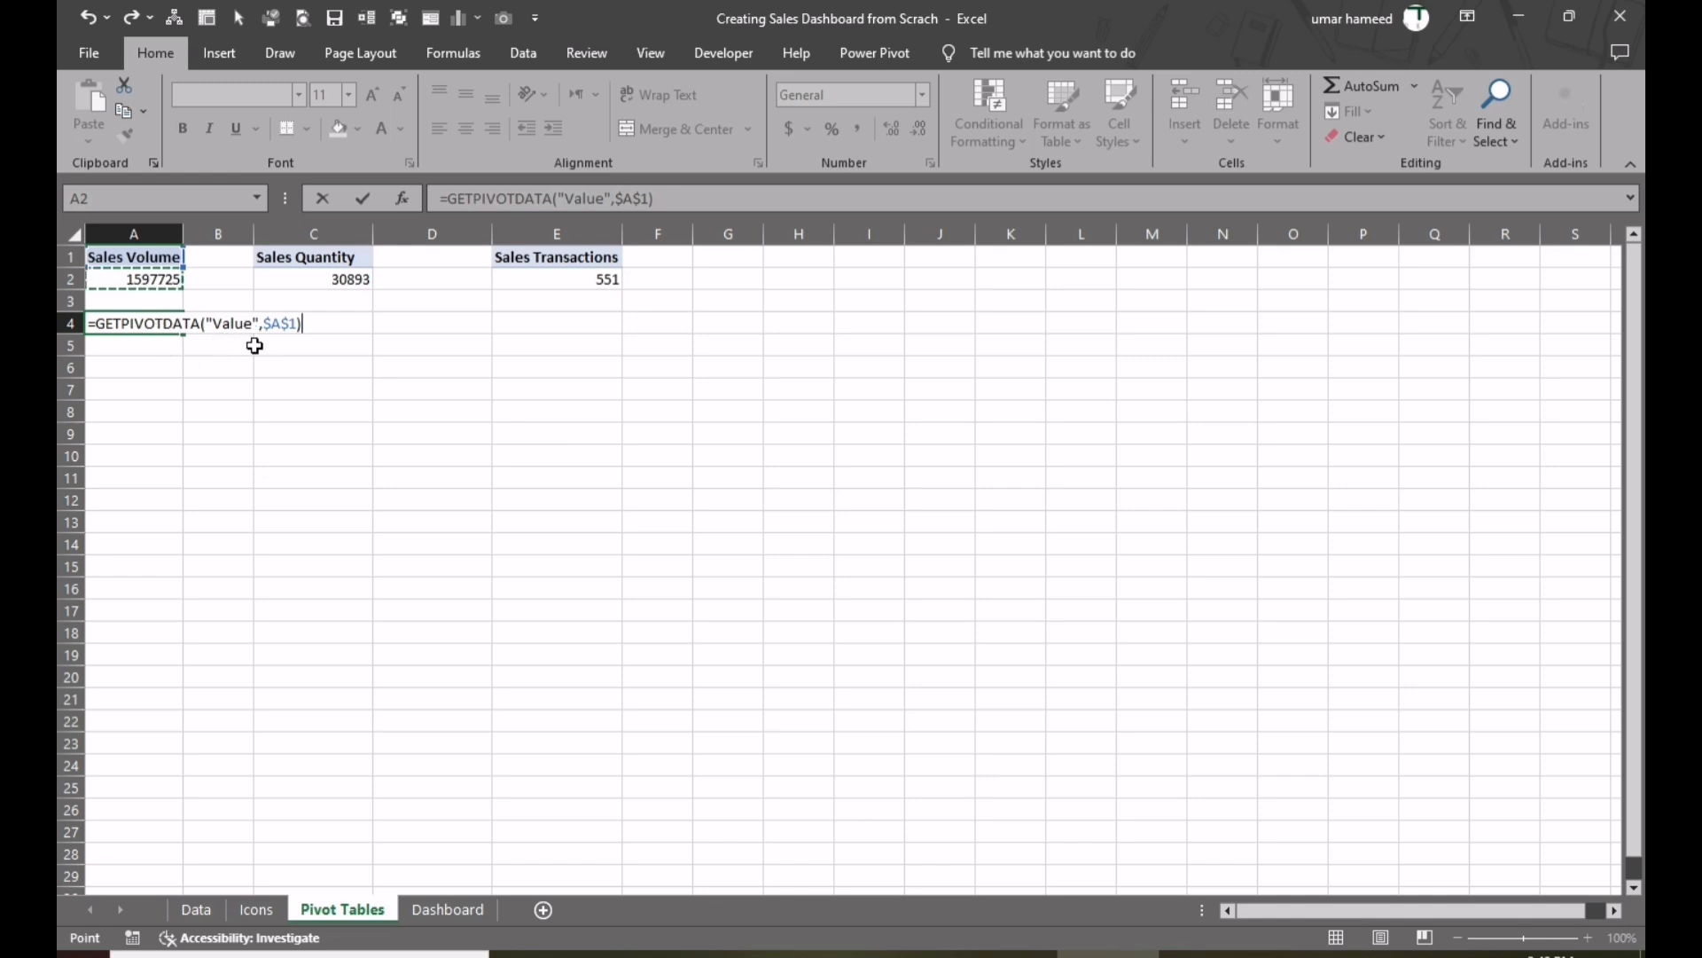
key("ctrl+Return")
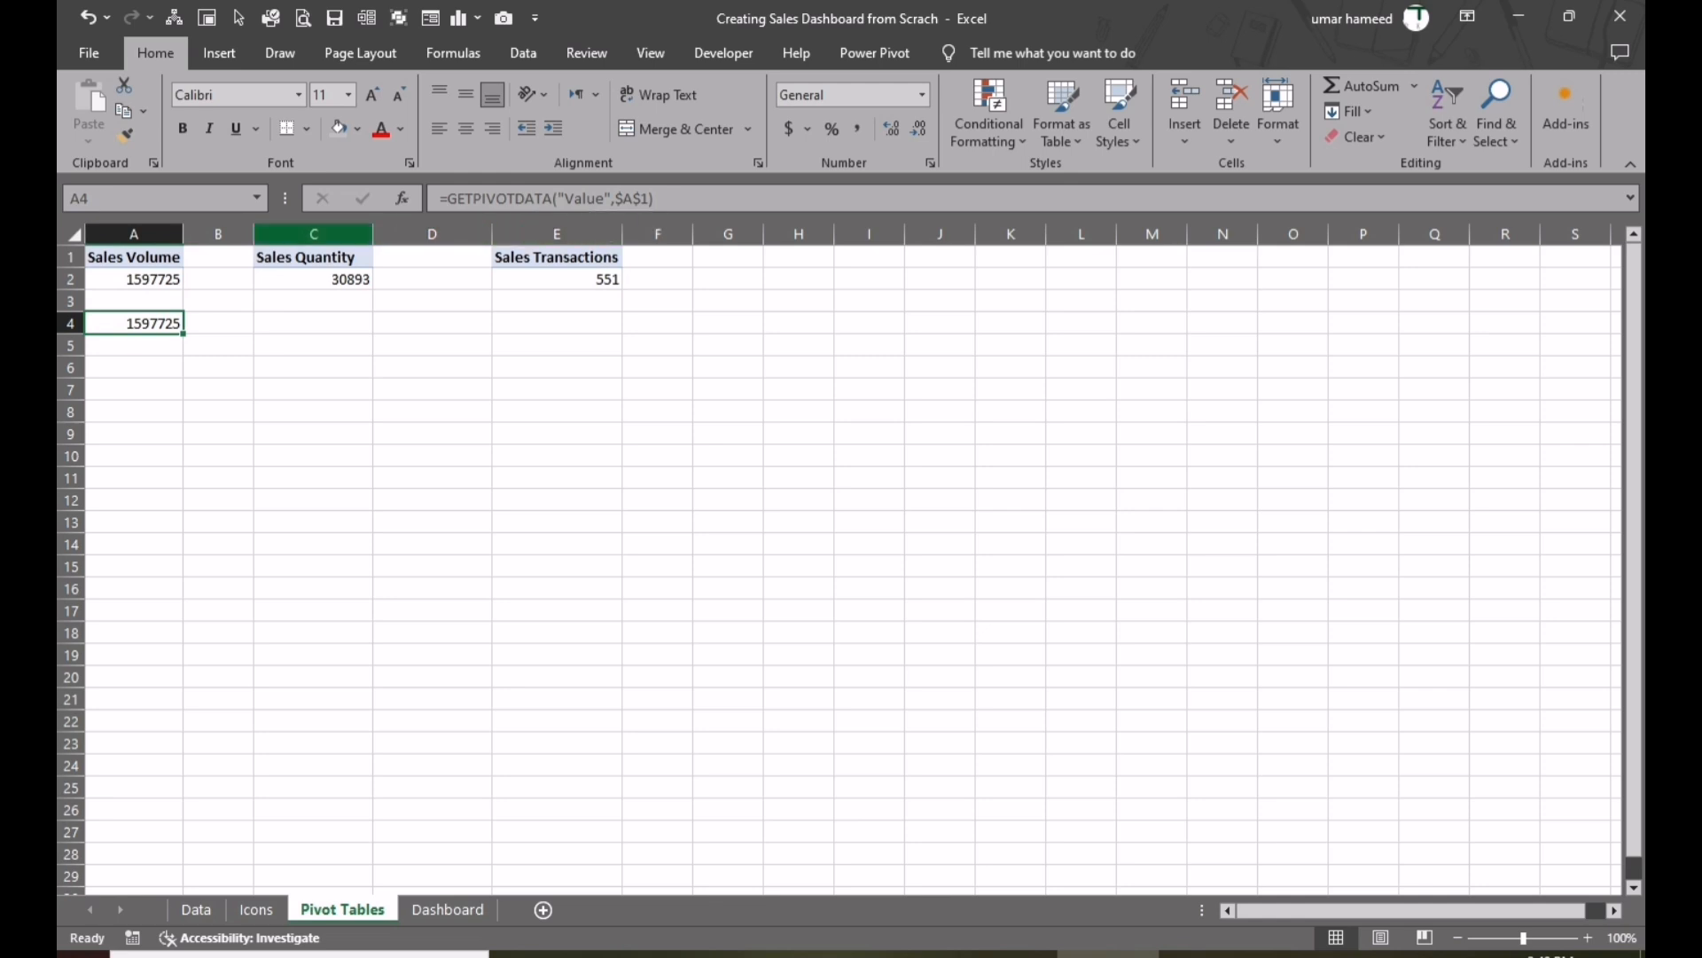
key("Delete")
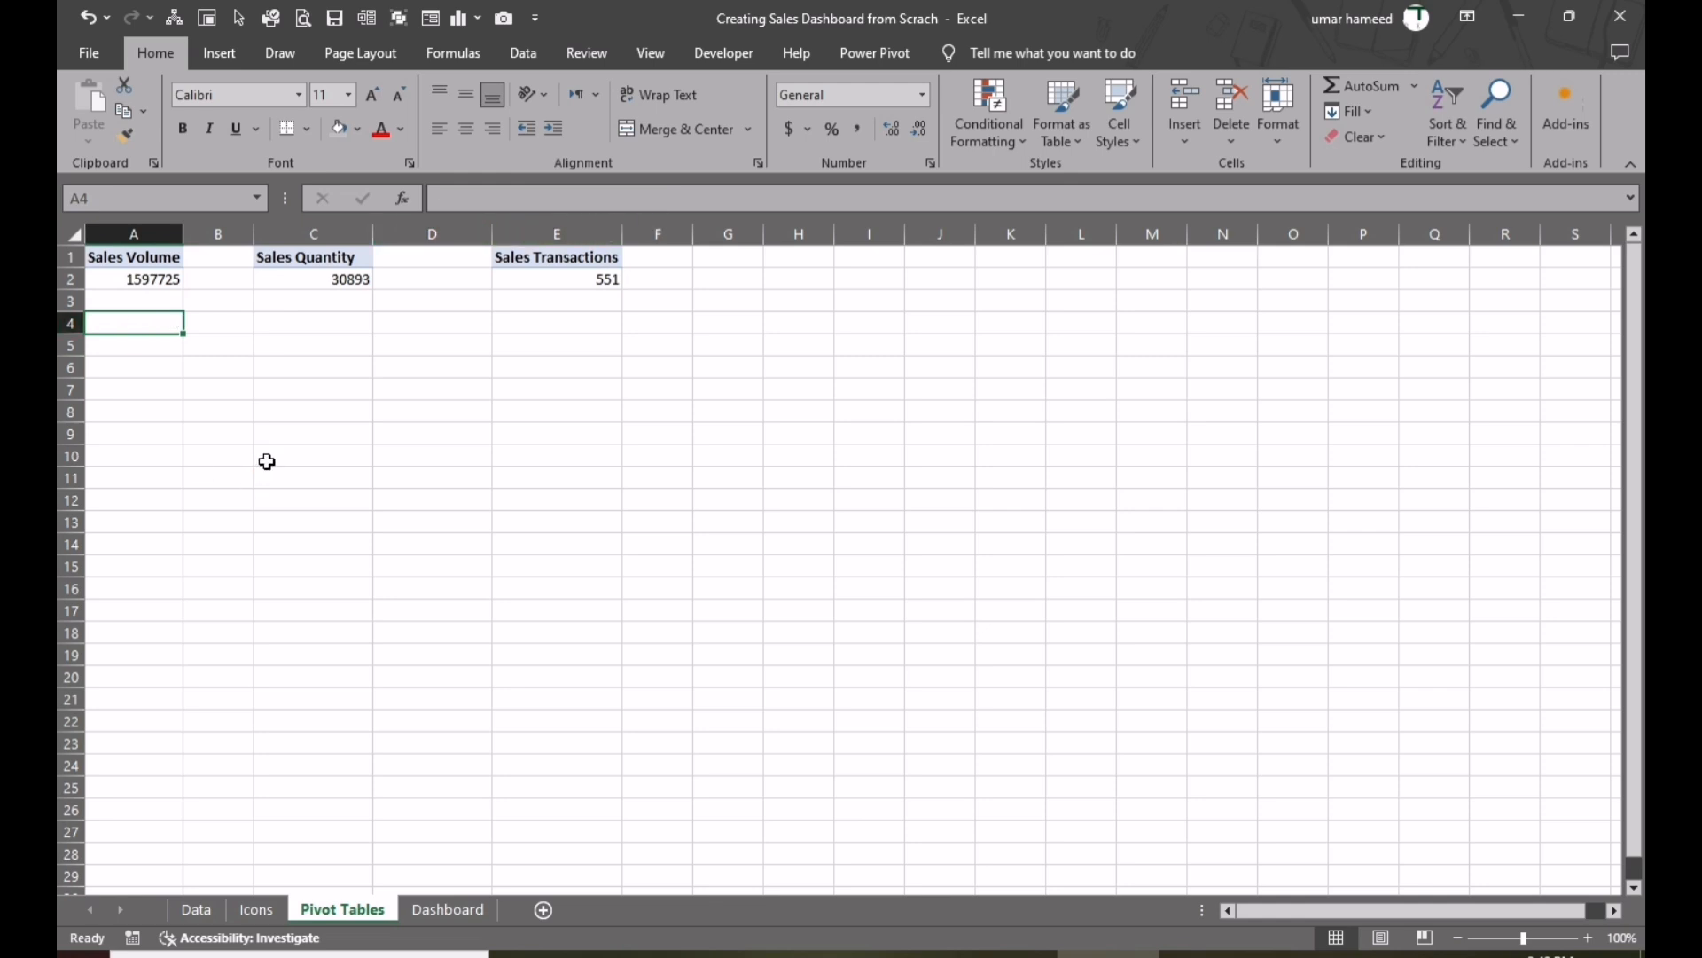
- Turn off the Generate GetPivotData option for the Sales Volume PivotTable and select an empty cell below it
left_click(177, 259)
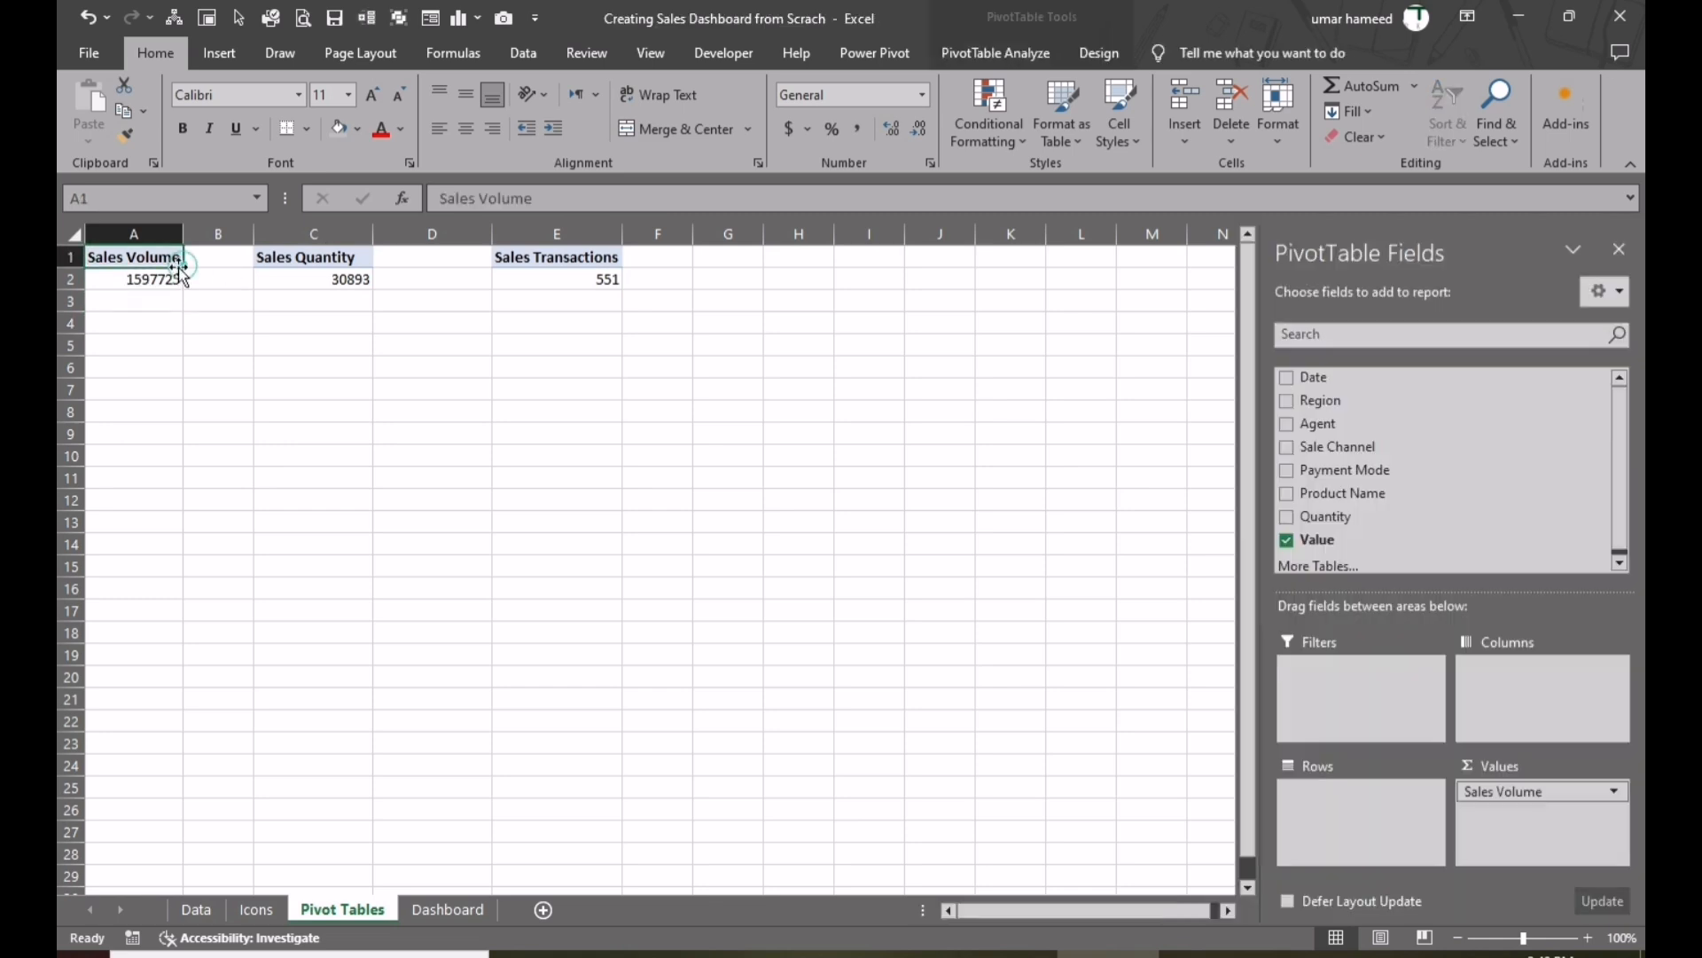
left_click(998, 55)
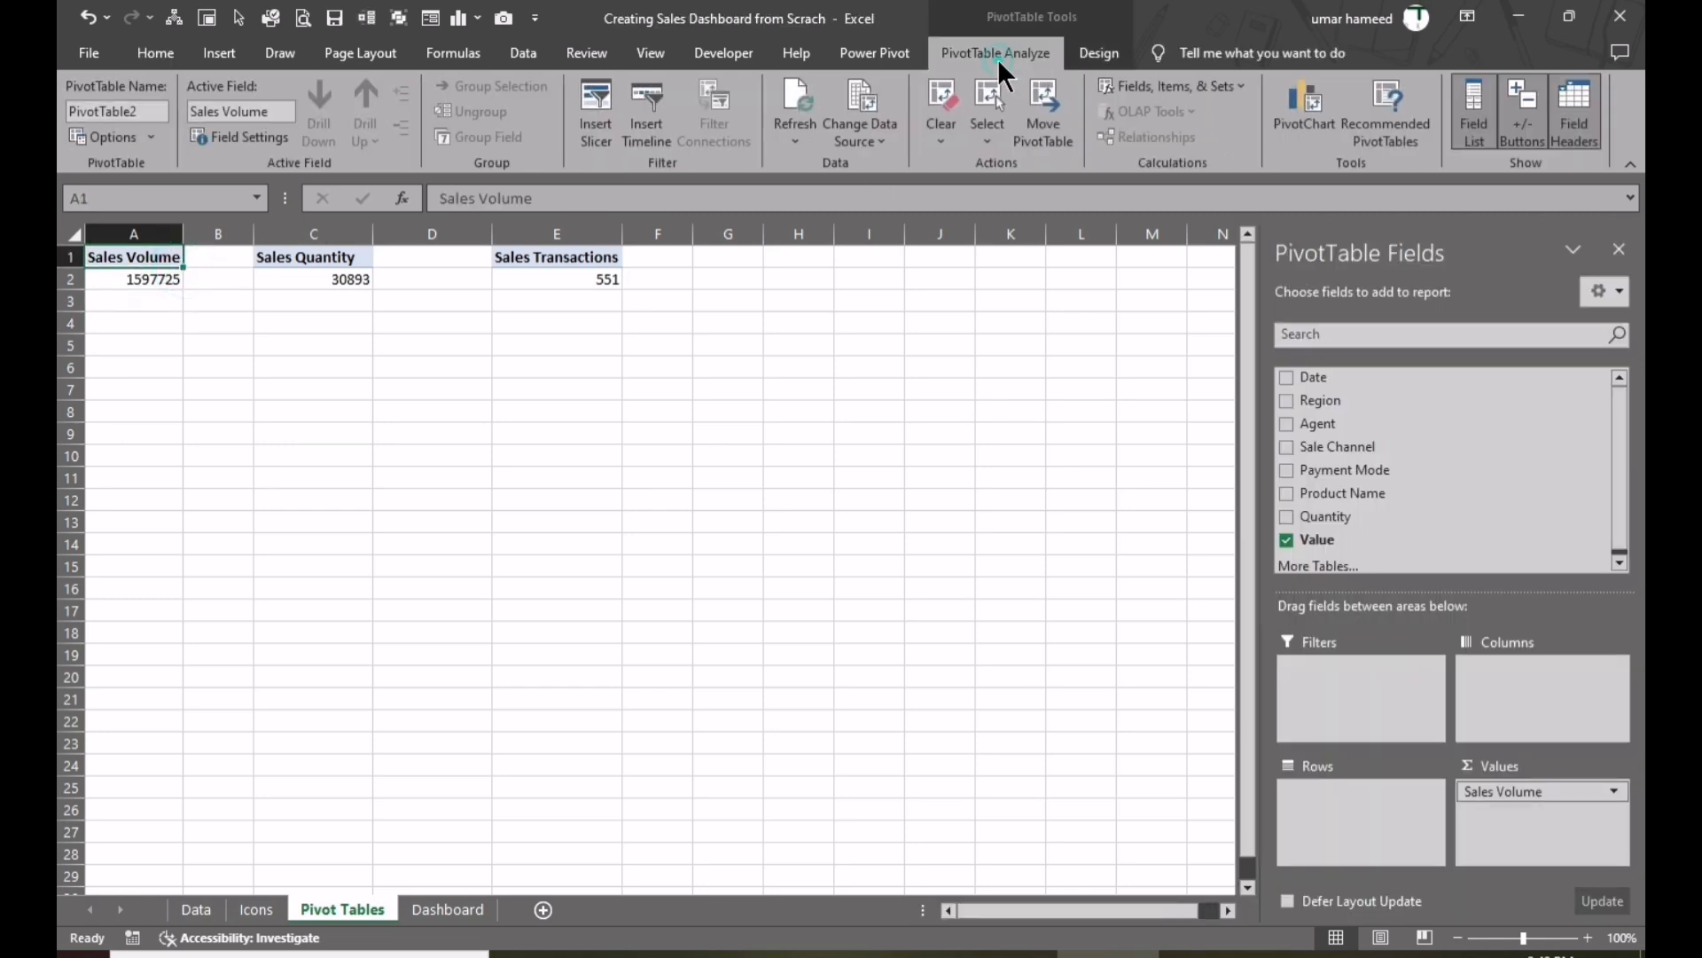
left_click(151, 136)
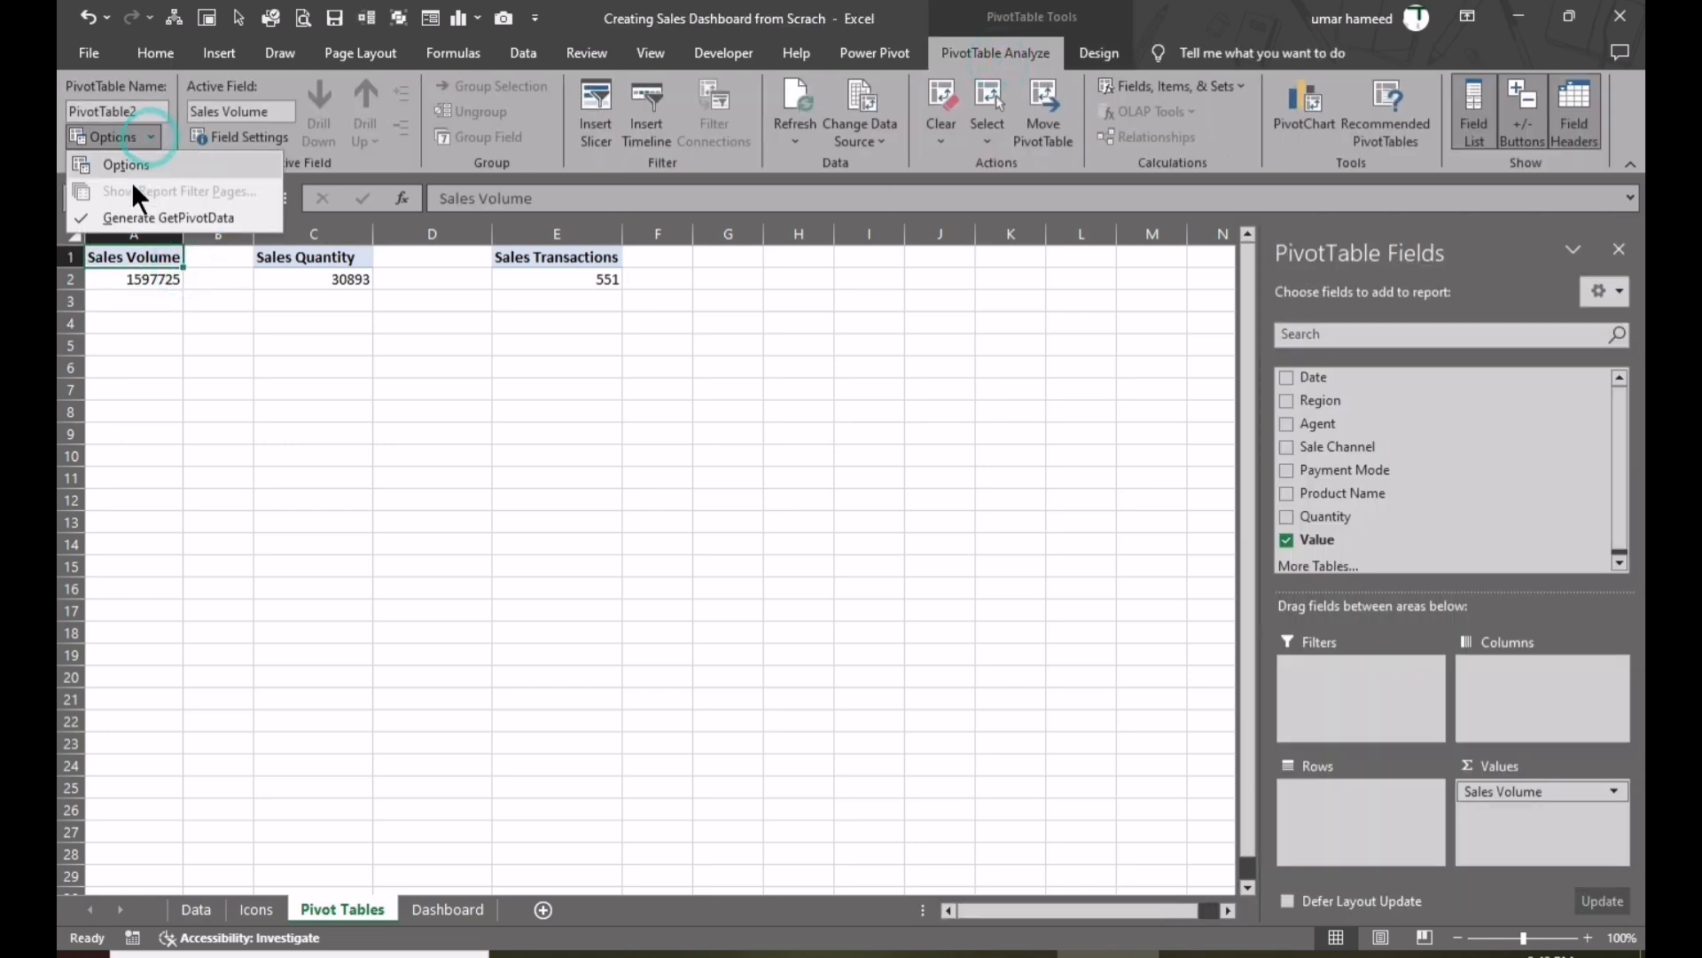
left_click(109, 215)
double_click(156, 323)
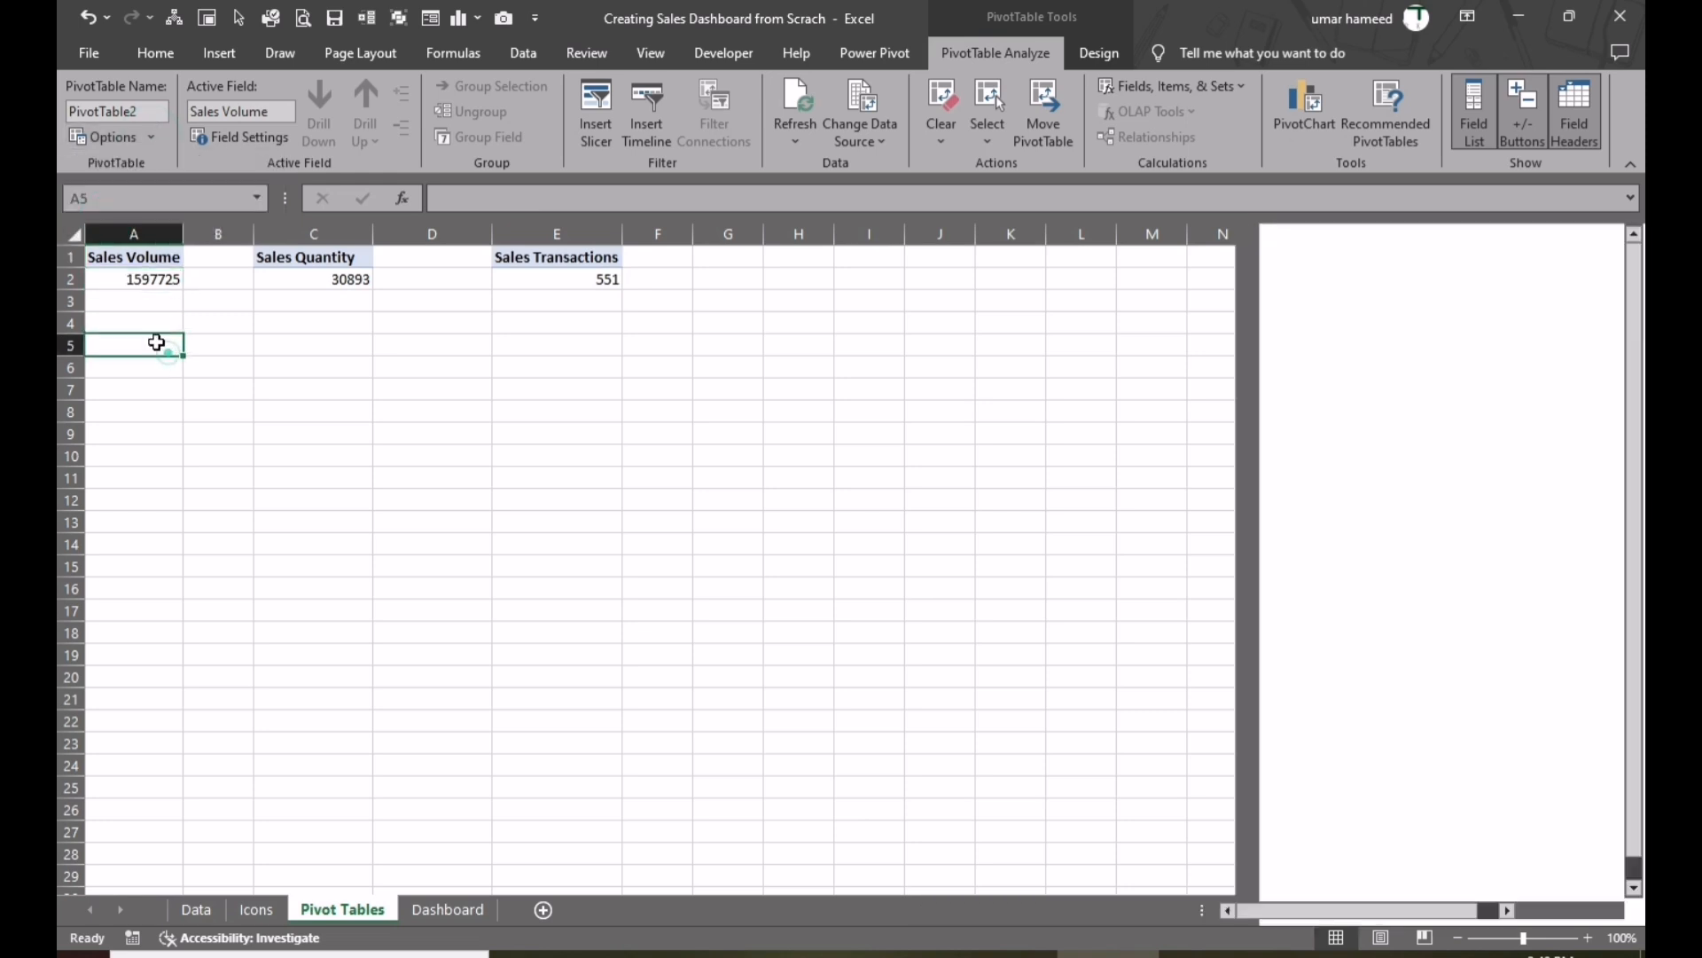
- Try a direct cell reference to the Sales Volume pivot total in cell A5
type("=")
key("Up")
key("Up")
key("Tab")
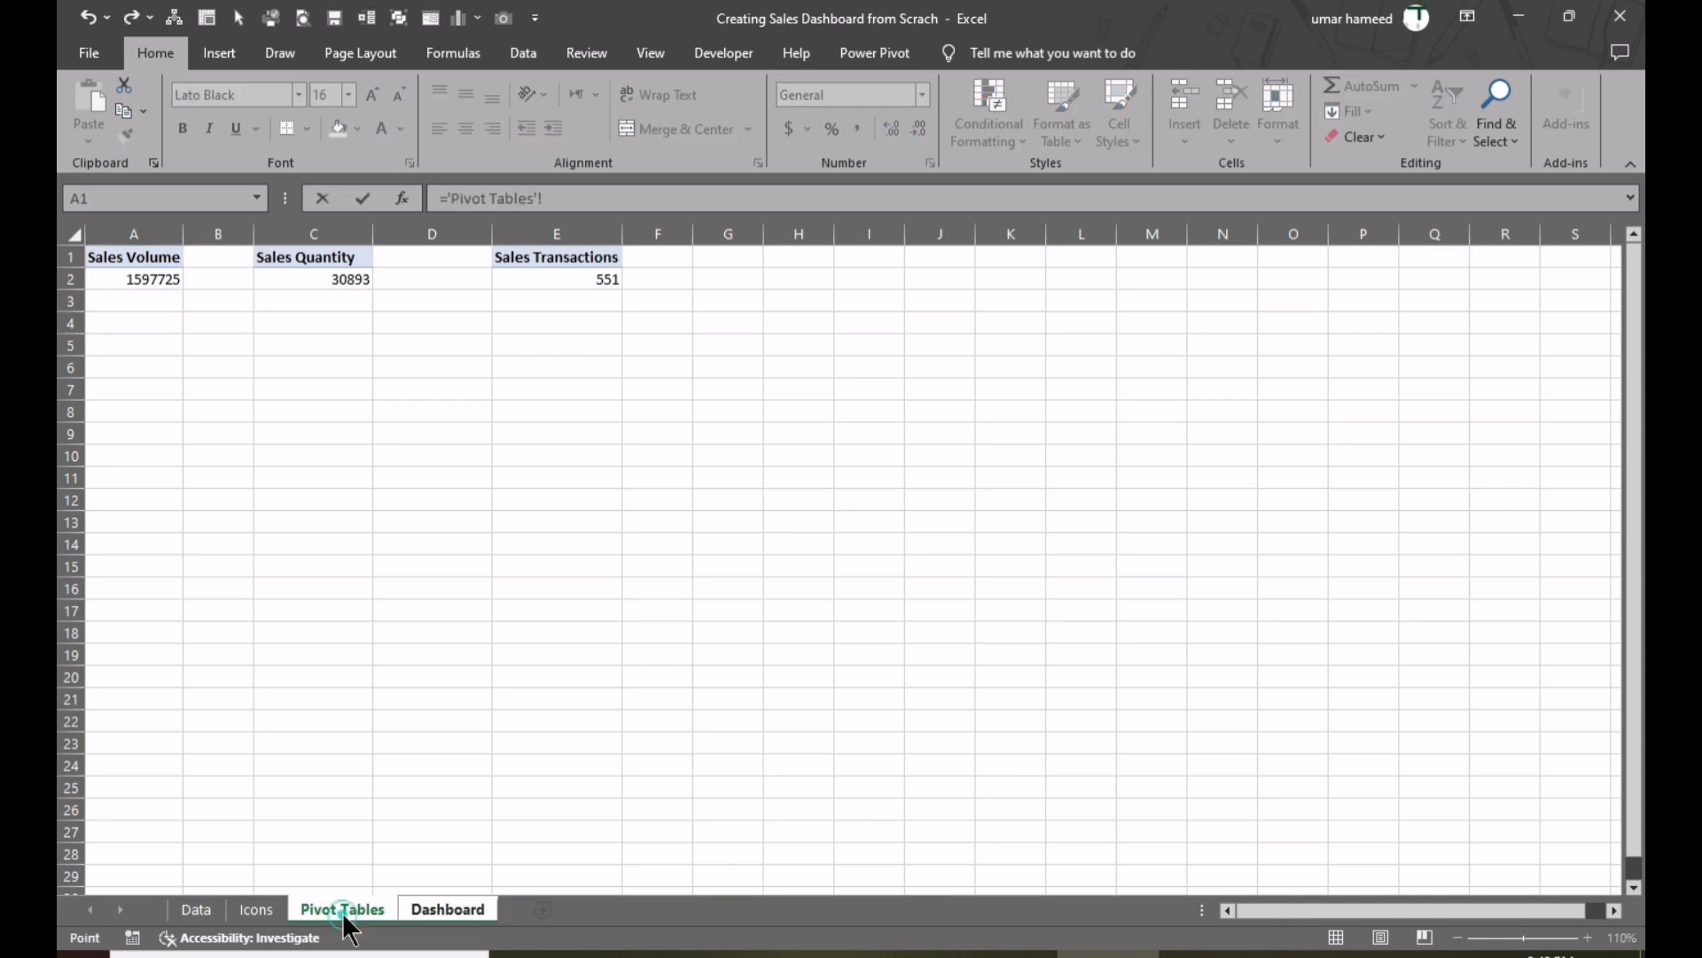
- Link the Dashboard's Sales Volume card to the pivot total with ='Pivot Tables'!A2
left_click(144, 280)
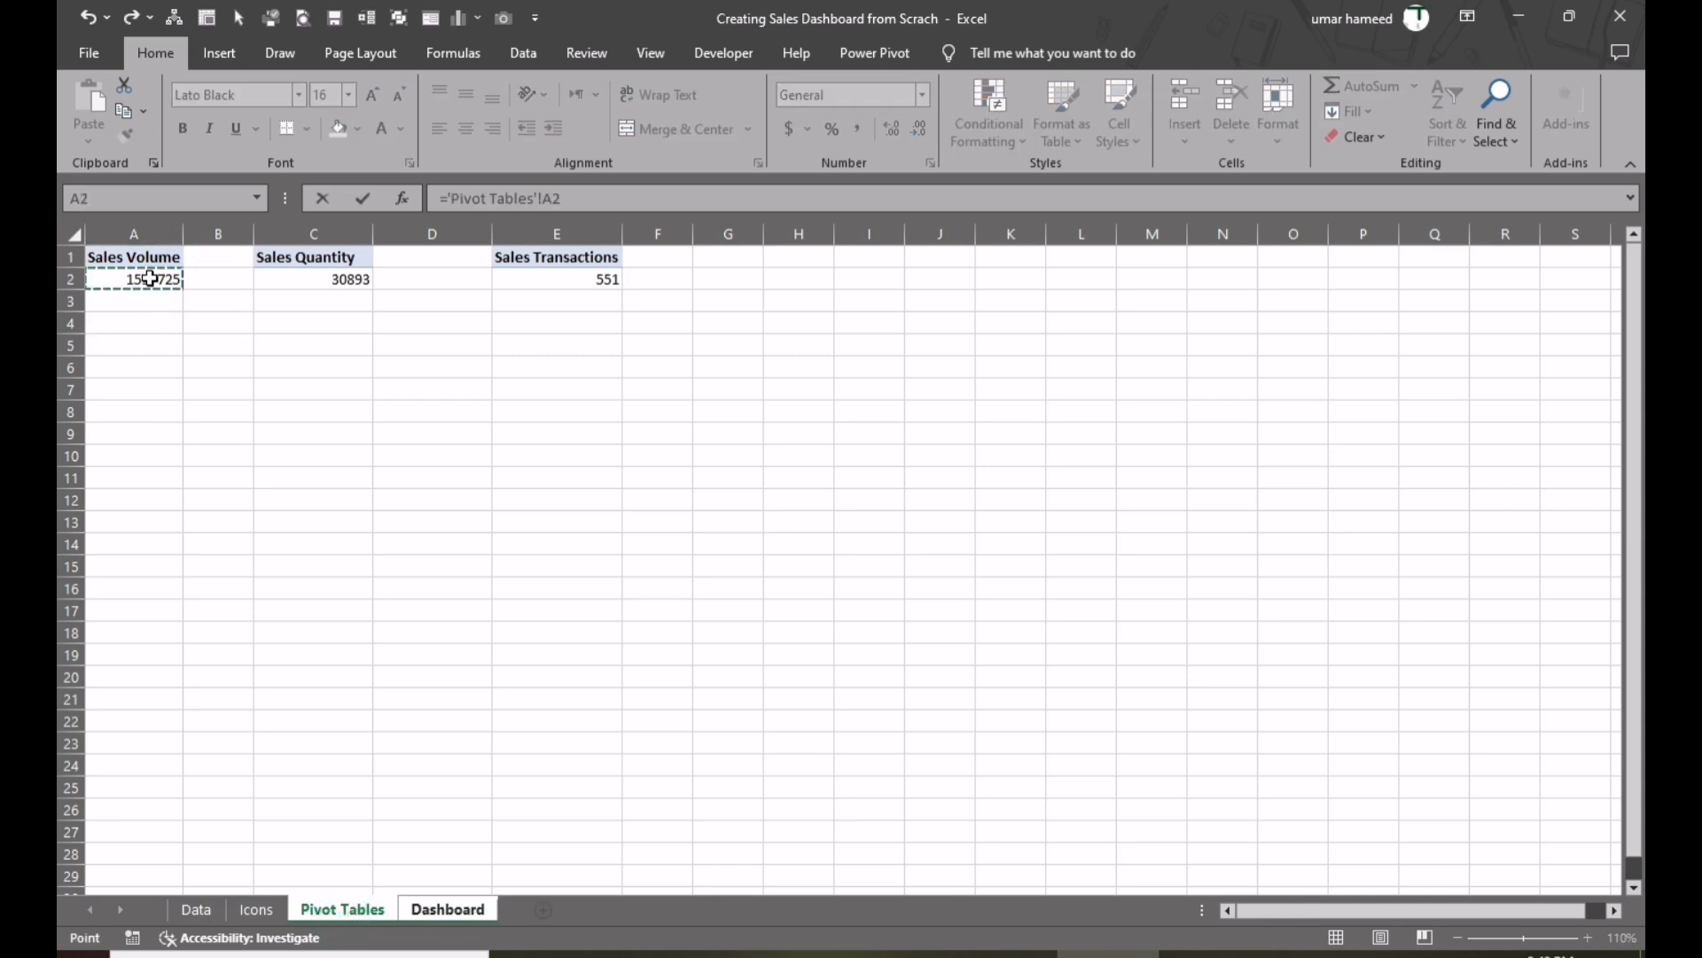
key("Return")
- Format the Sales Volume pivot total in A2 of the Pivot Tables sheet as dollar accounting without decimals
left_click(342, 909)
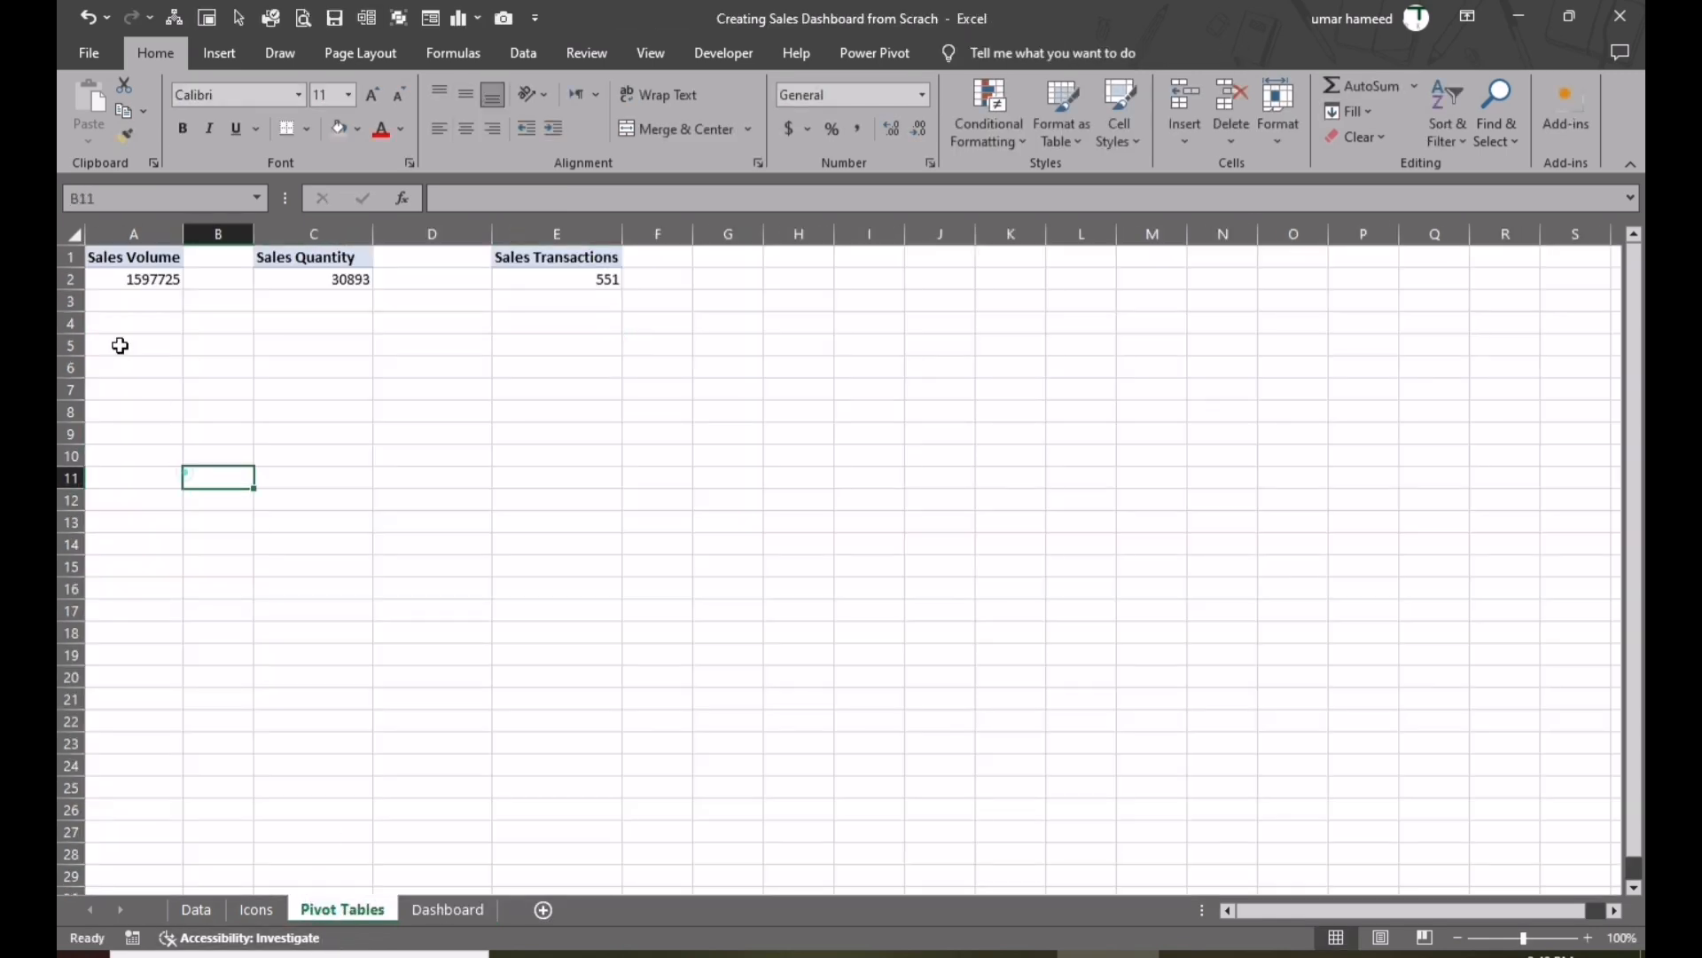
left_click(133, 279)
left_click(787, 129)
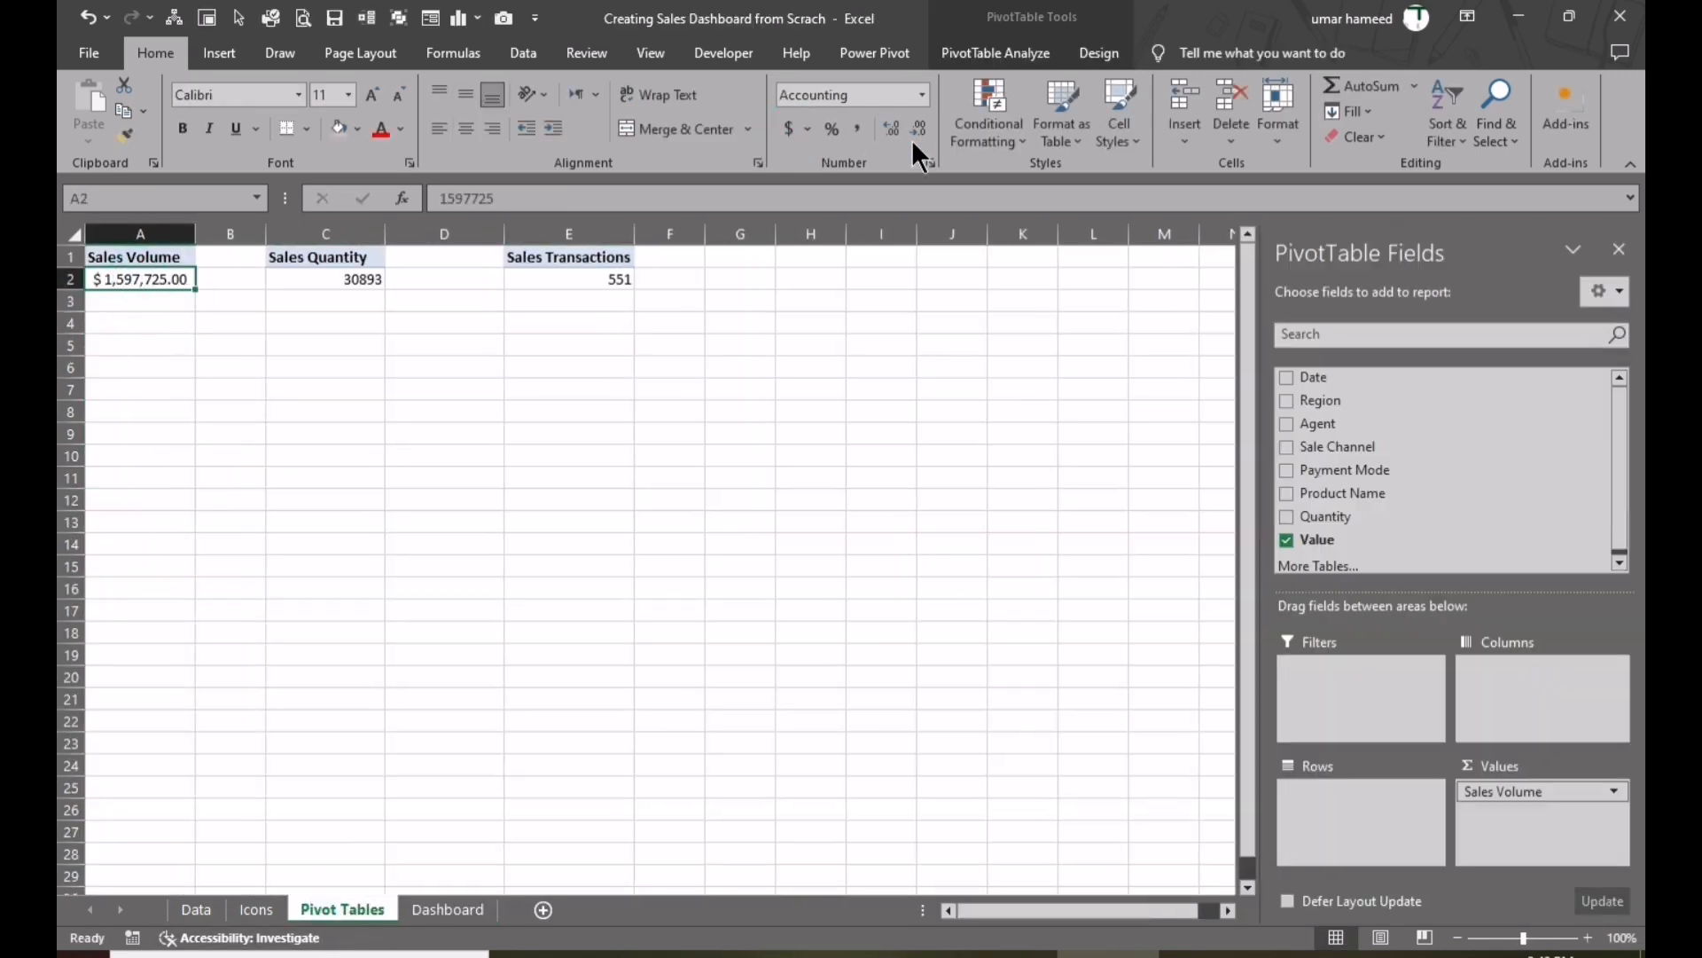
left_click(912, 136)
left_click(897, 130)
double_click(913, 133)
- Link the value box under Sales Quantity on the Dashboard sheet to ='Pivot Tables'!C2
left_click(449, 909)
left_click(1132, 342)
left_click(476, 194)
type("=")
left_click(342, 909)
left_click(336, 278)
key("Return")
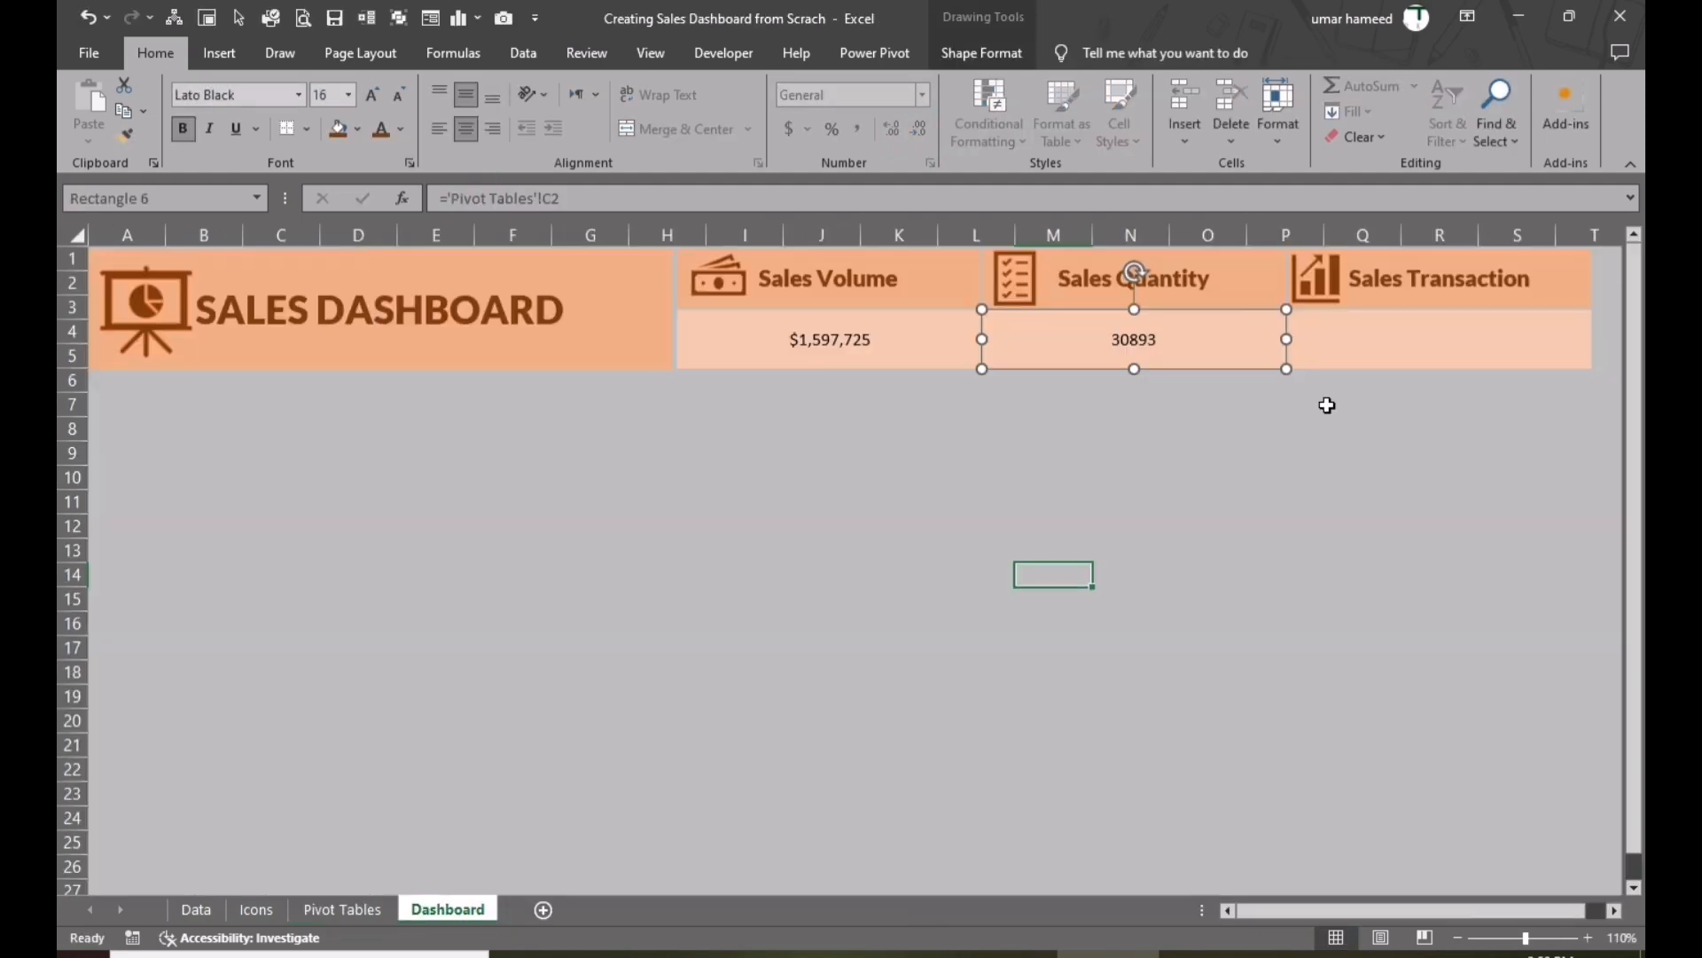
- Link the value box under Sales Transaction to cell E2 of the Pivot Tables sheet and deselect it
left_click(1431, 346)
left_click(516, 198)
type("=")
left_click(342, 909)
left_click(596, 278)
key("Return")
left_click(1520, 498)
- Make the values in the three header cards bold and enlarge them to font size 20
left_click(1197, 331)
left_click(947, 343, "ctrl")
left_click(1341, 342, "ctrl")
left_click(183, 128)
left_click(373, 94)
left_click(372, 94)
left_click(372, 94)
left_click(373, 94)
left_click(382, 96)
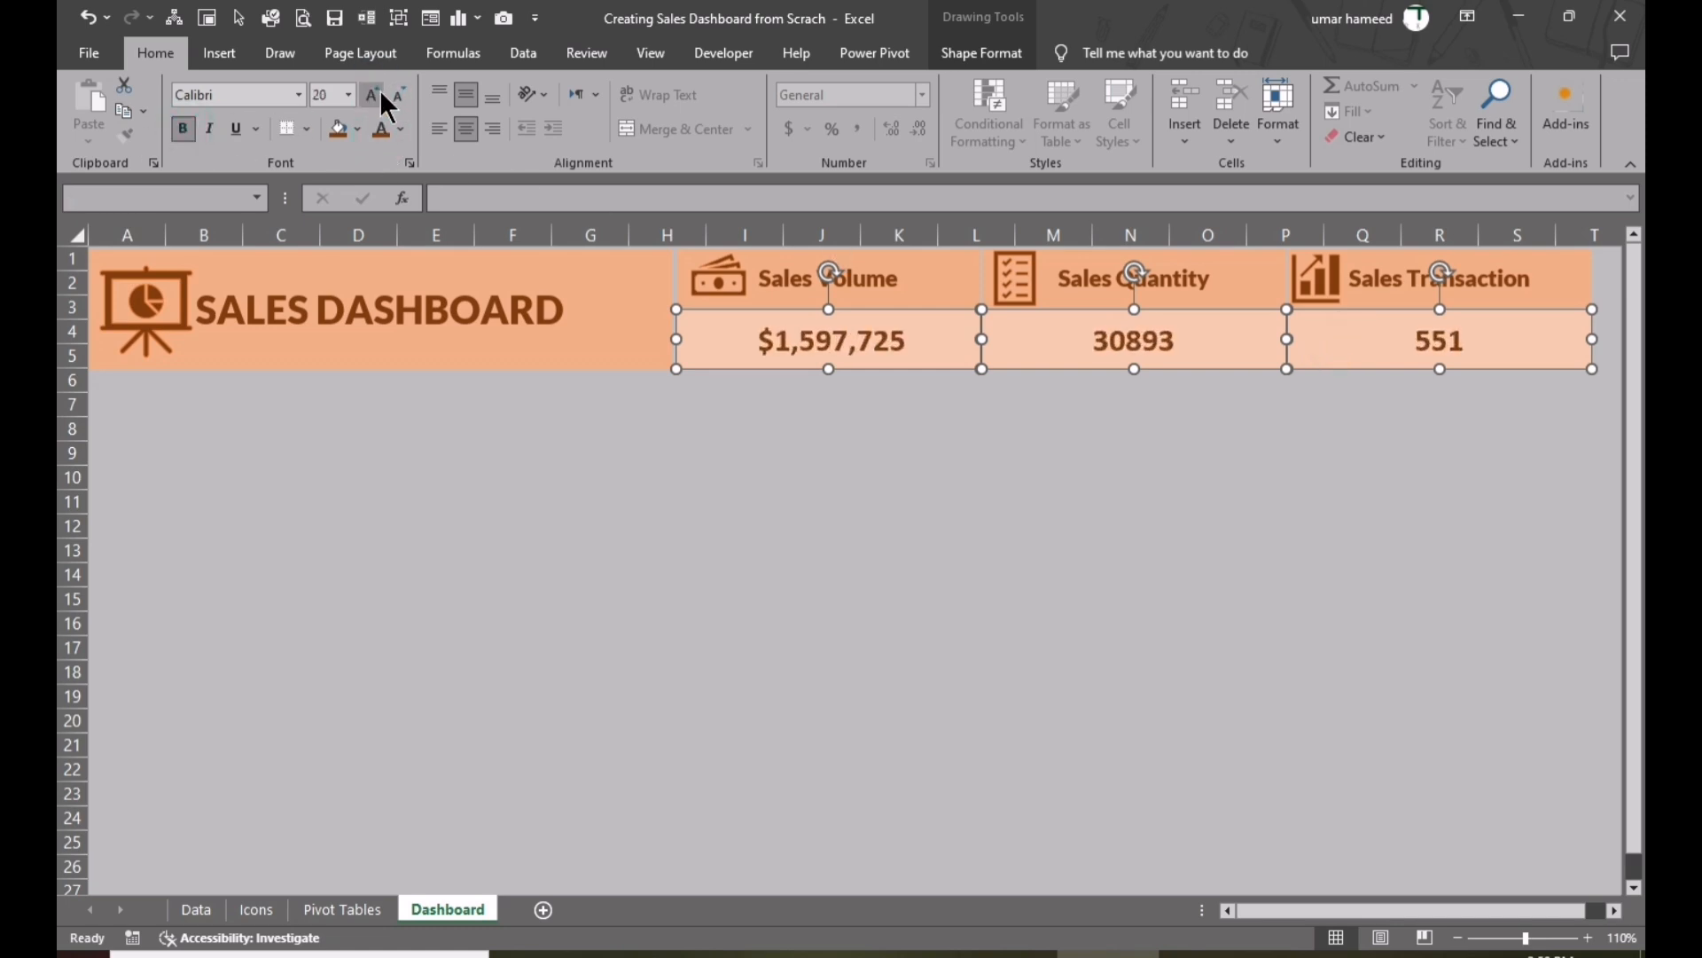
left_click(899, 526)
- Format the Sales Quantity pivot total in C2 with a thousands separator and no decimals, and return to the Dashboard sheet
left_click(336, 910)
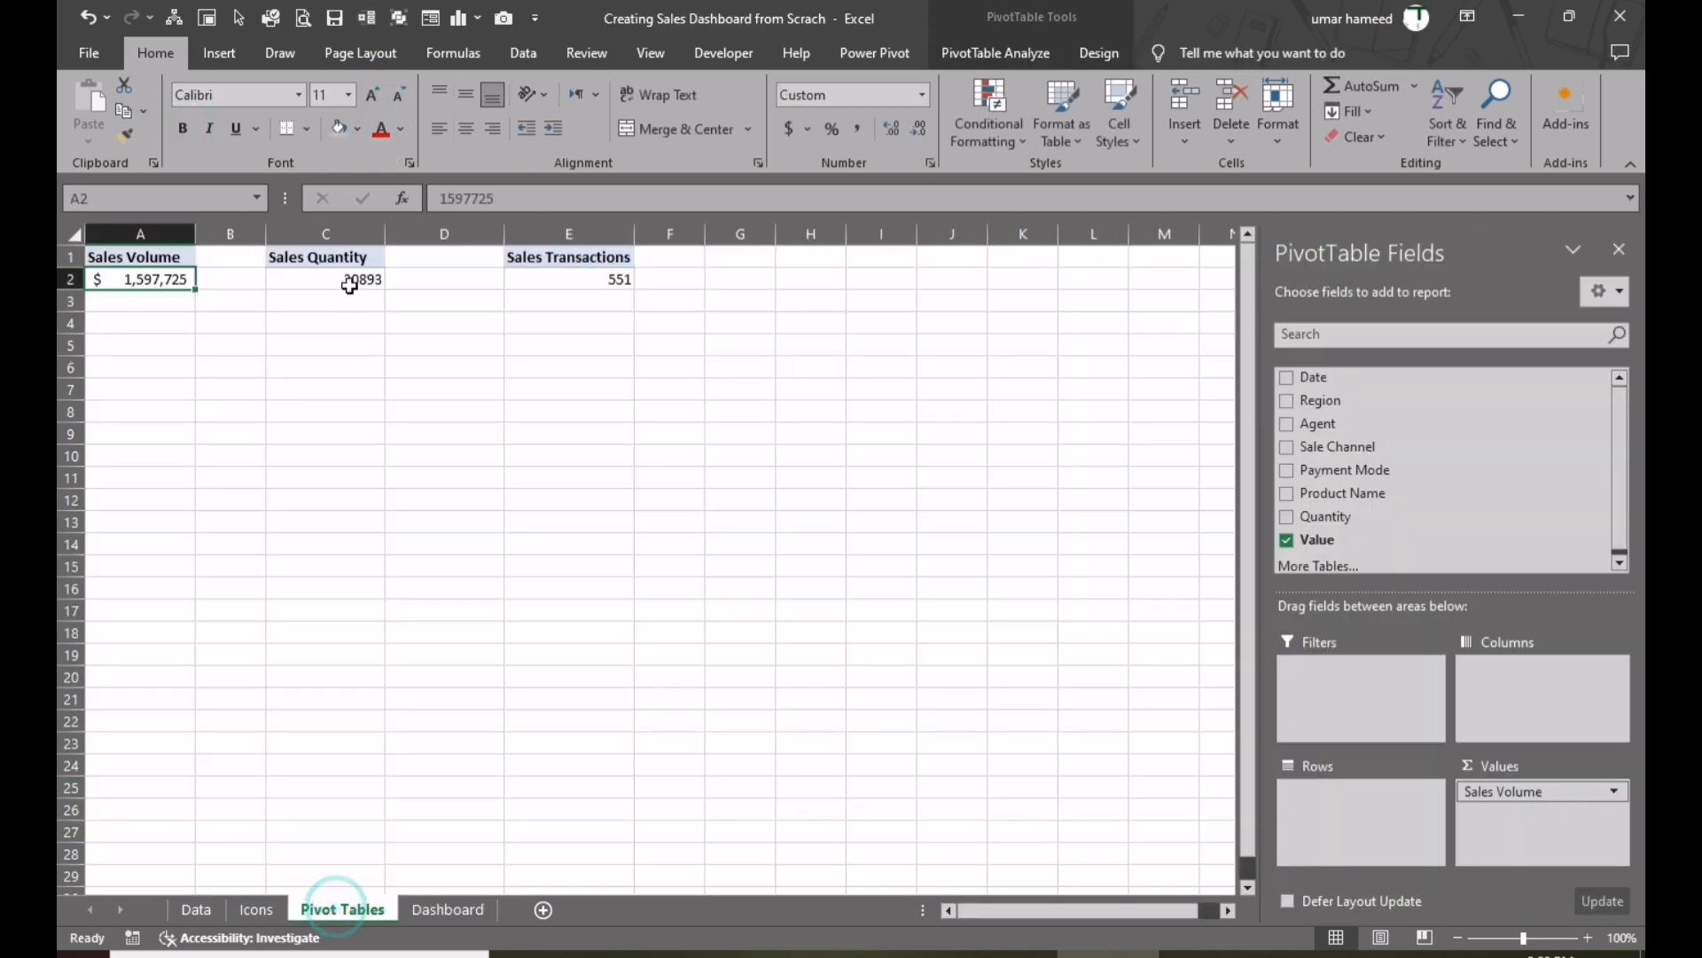
left_click(346, 278)
left_click(857, 128)
left_click(915, 130)
left_click(915, 130)
left_click(446, 914)
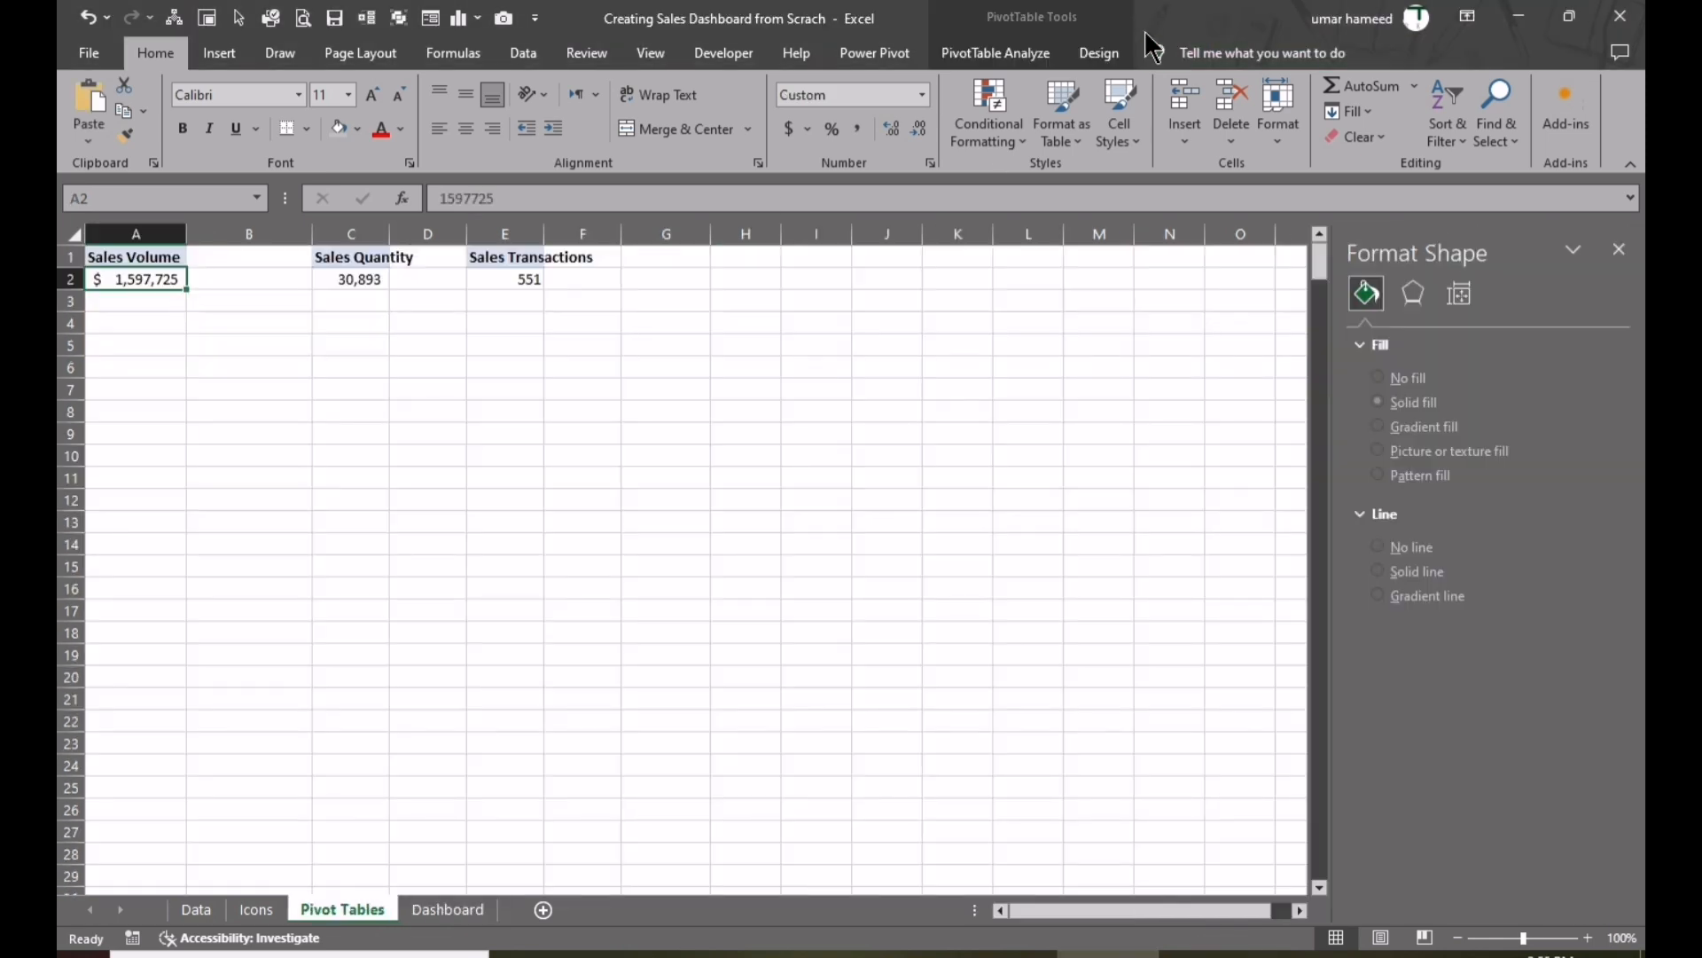
- Insert slicers for Region, Agent, Product Name, Months (Date) and Years (Date) from the Sales Volume PivotTable
left_click(1049, 55)
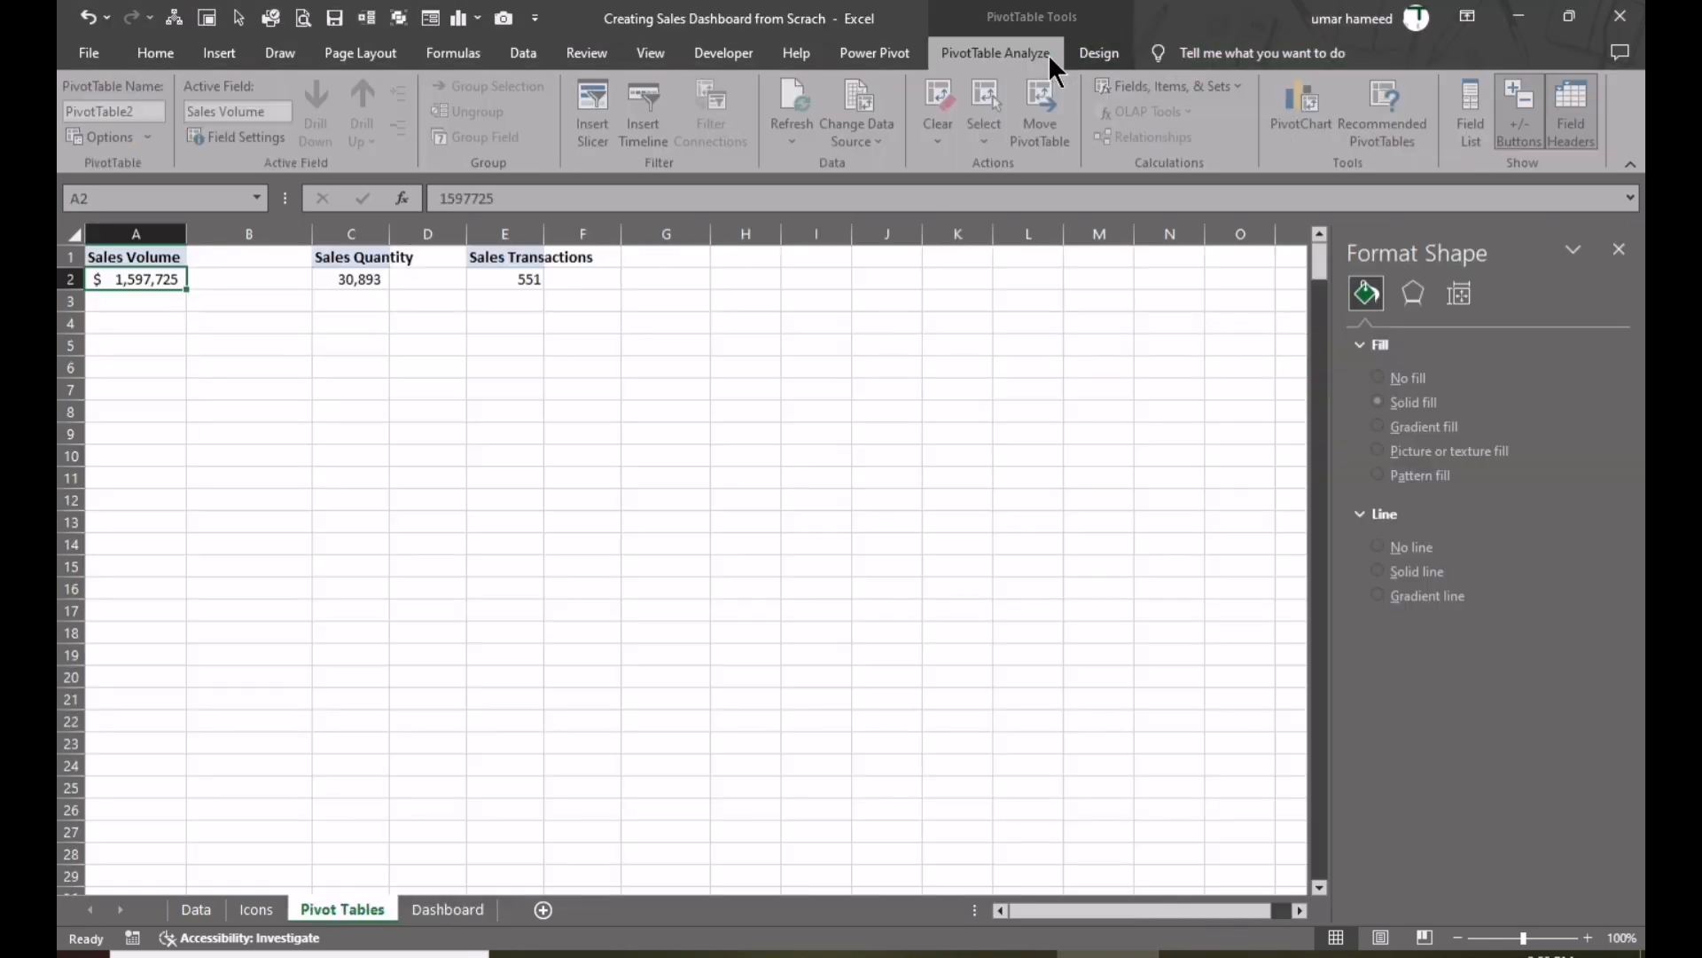
left_click(599, 129)
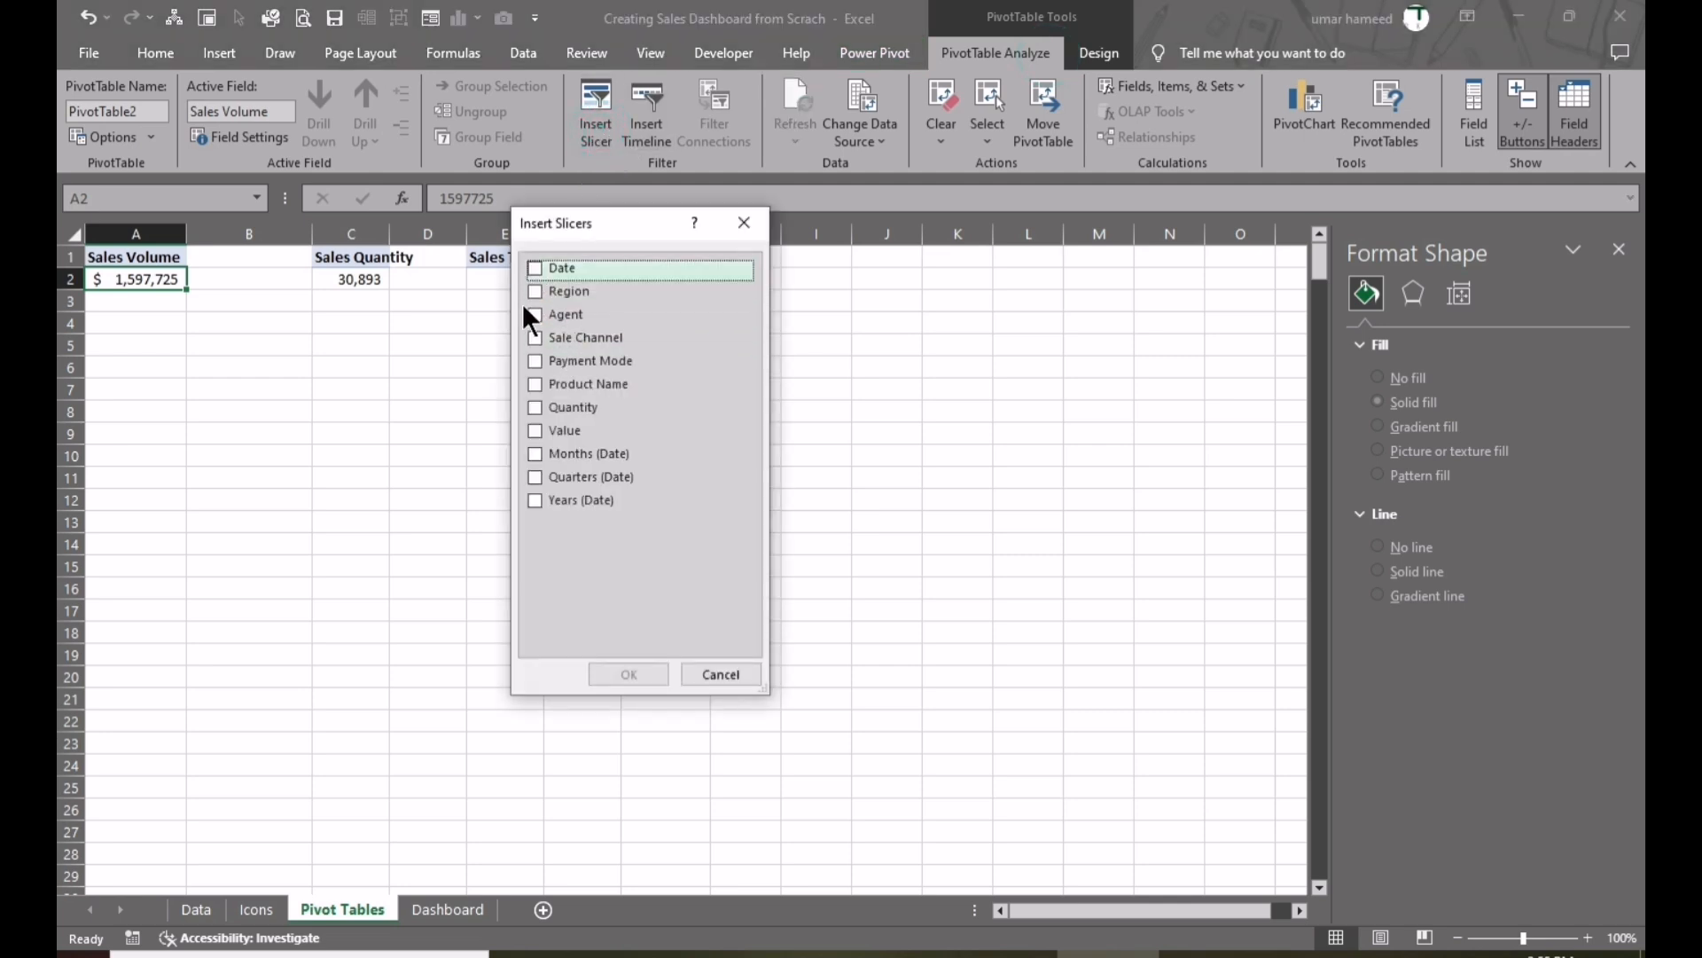
left_click(535, 501)
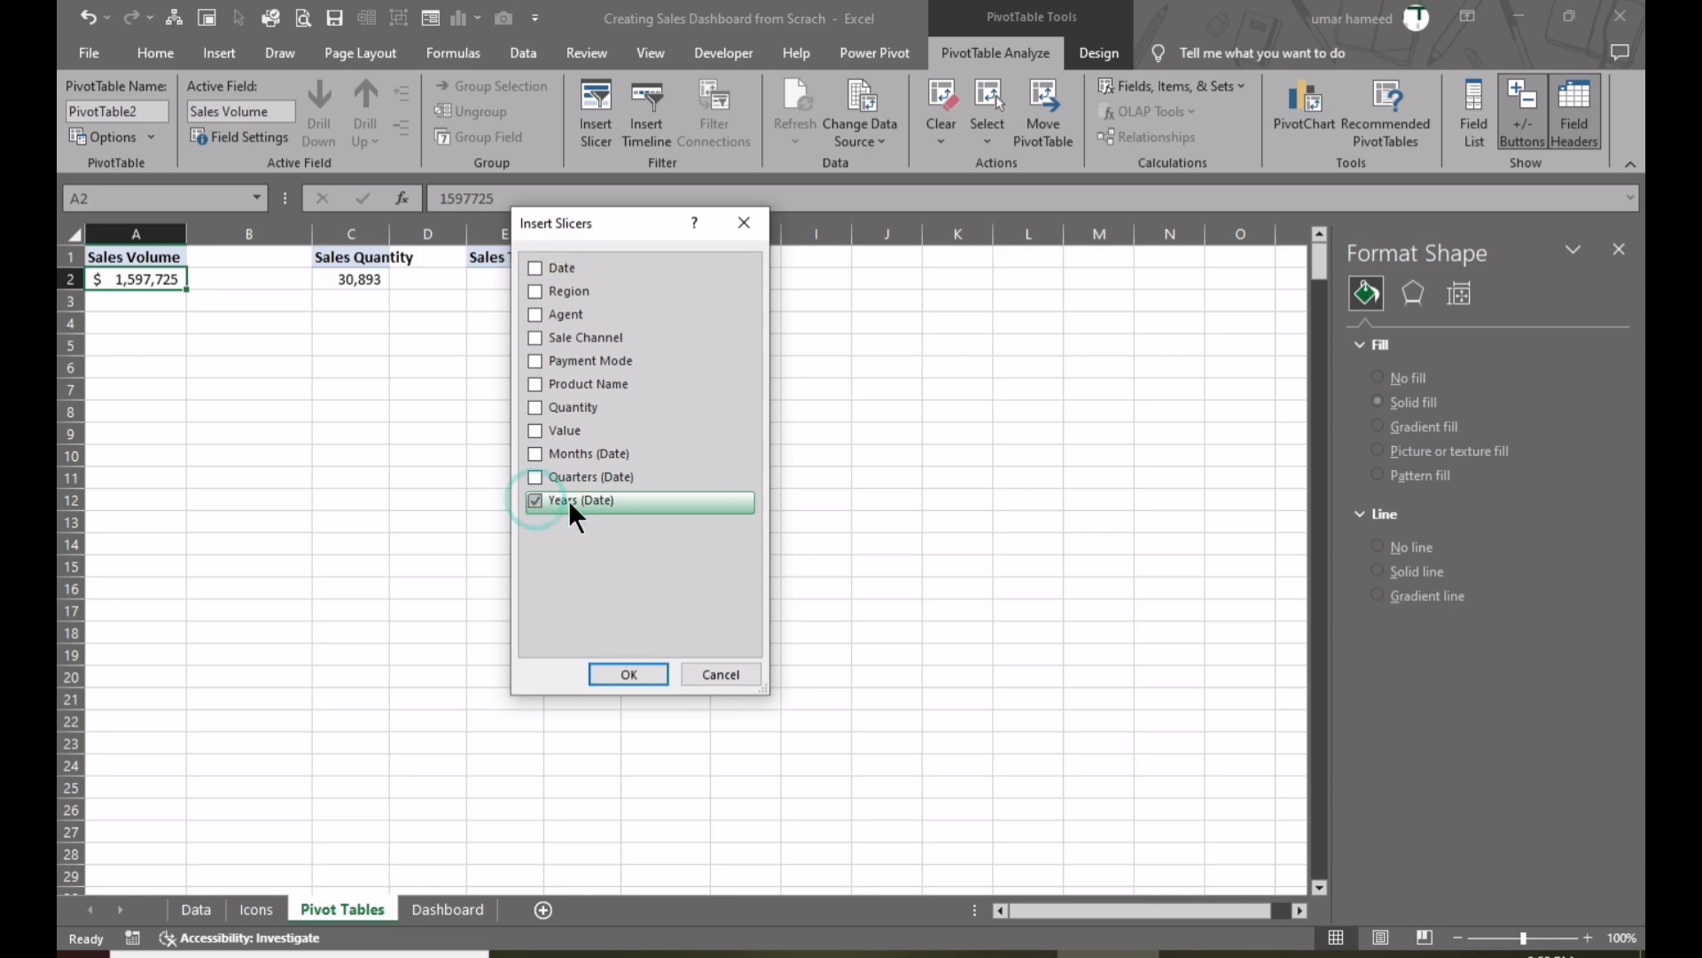
left_click(538, 451)
left_click(537, 384)
left_click(536, 314)
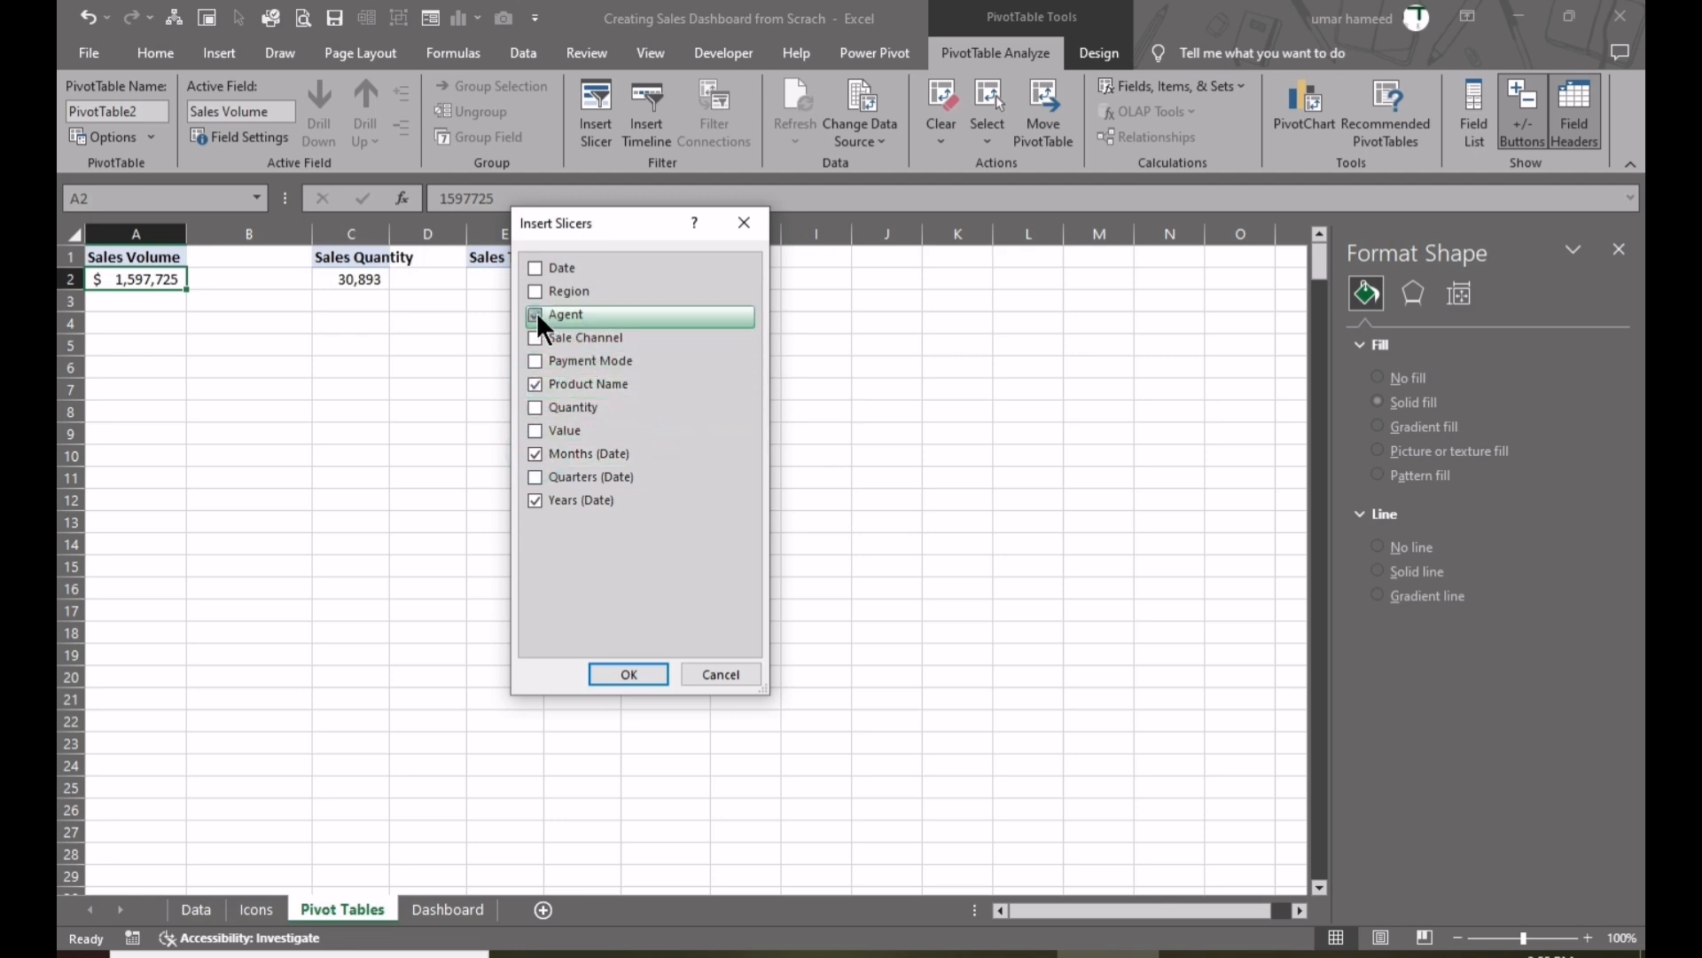
left_click(535, 293)
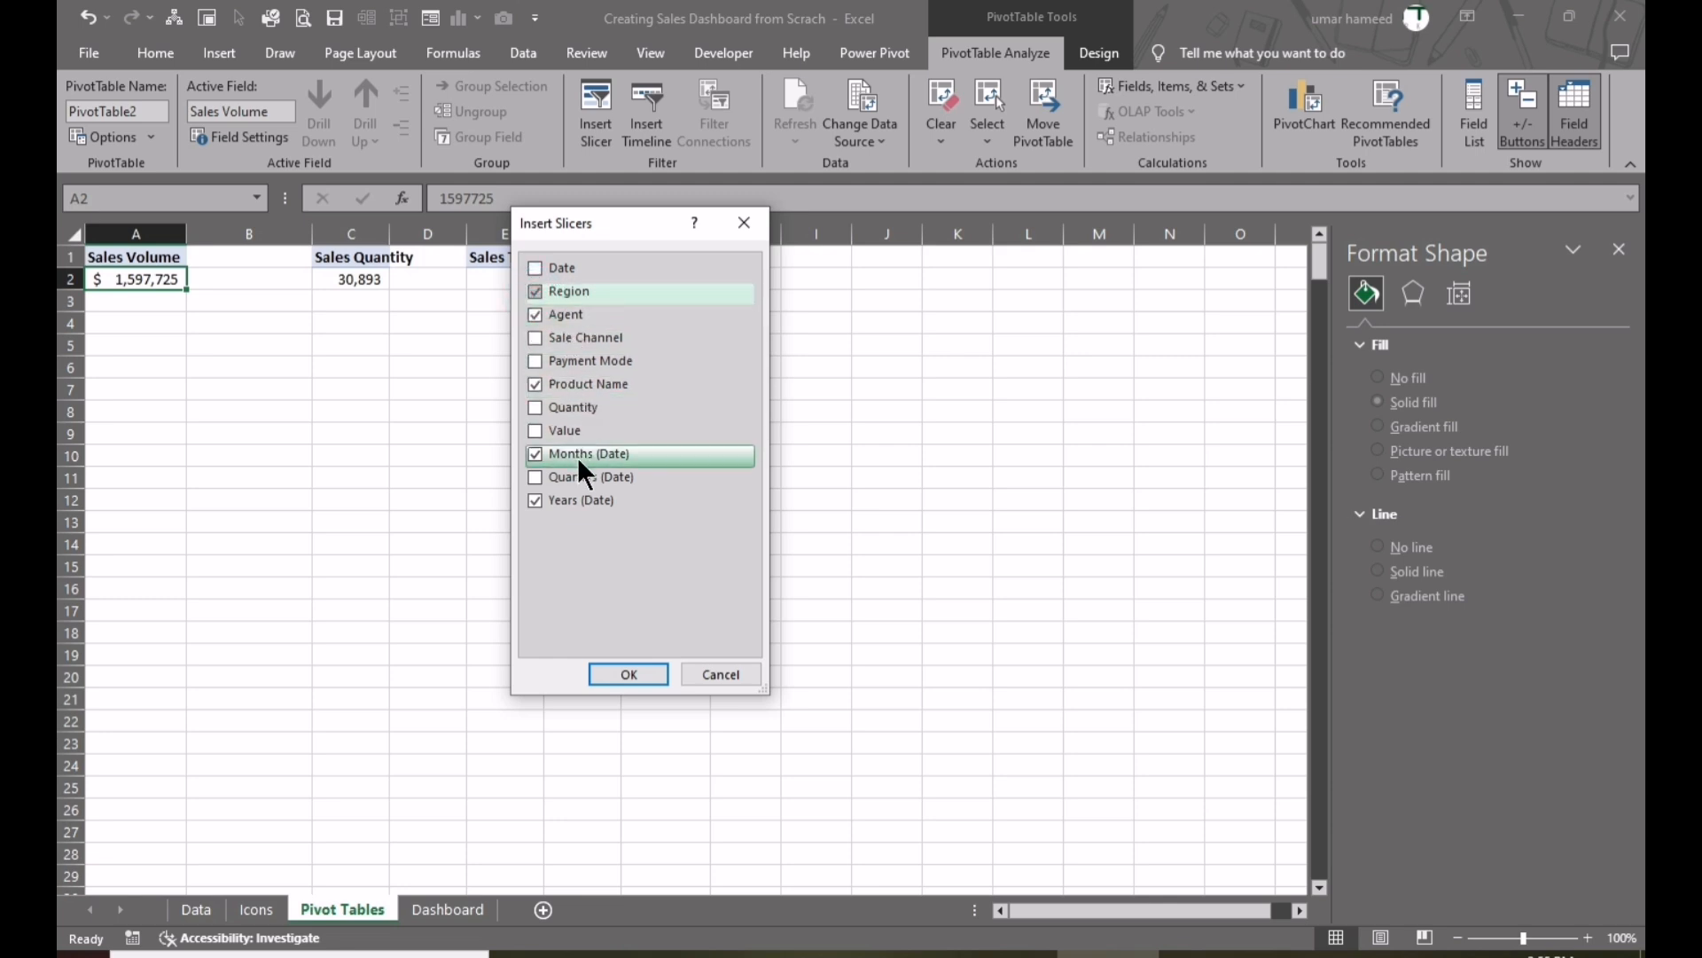
left_click(631, 674)
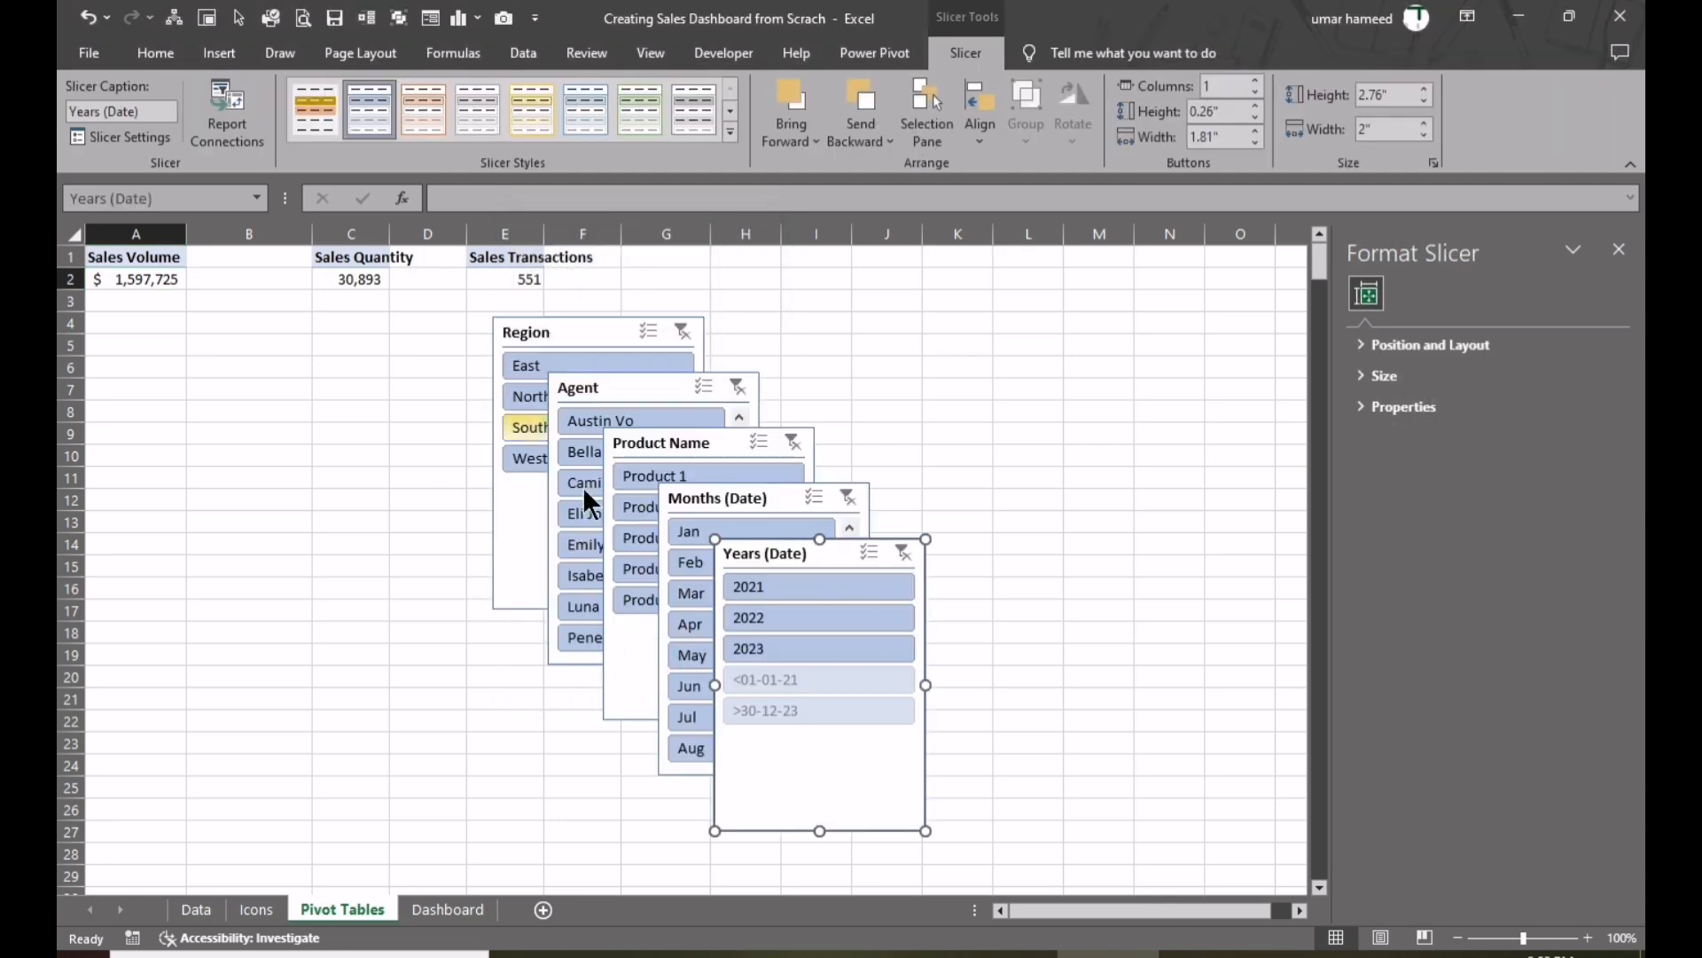
- Spread the overlapping slicers apart on the Pivot Tables sheet and look through the Agent and Months items
left_click_drag(793, 561, 312, 355)
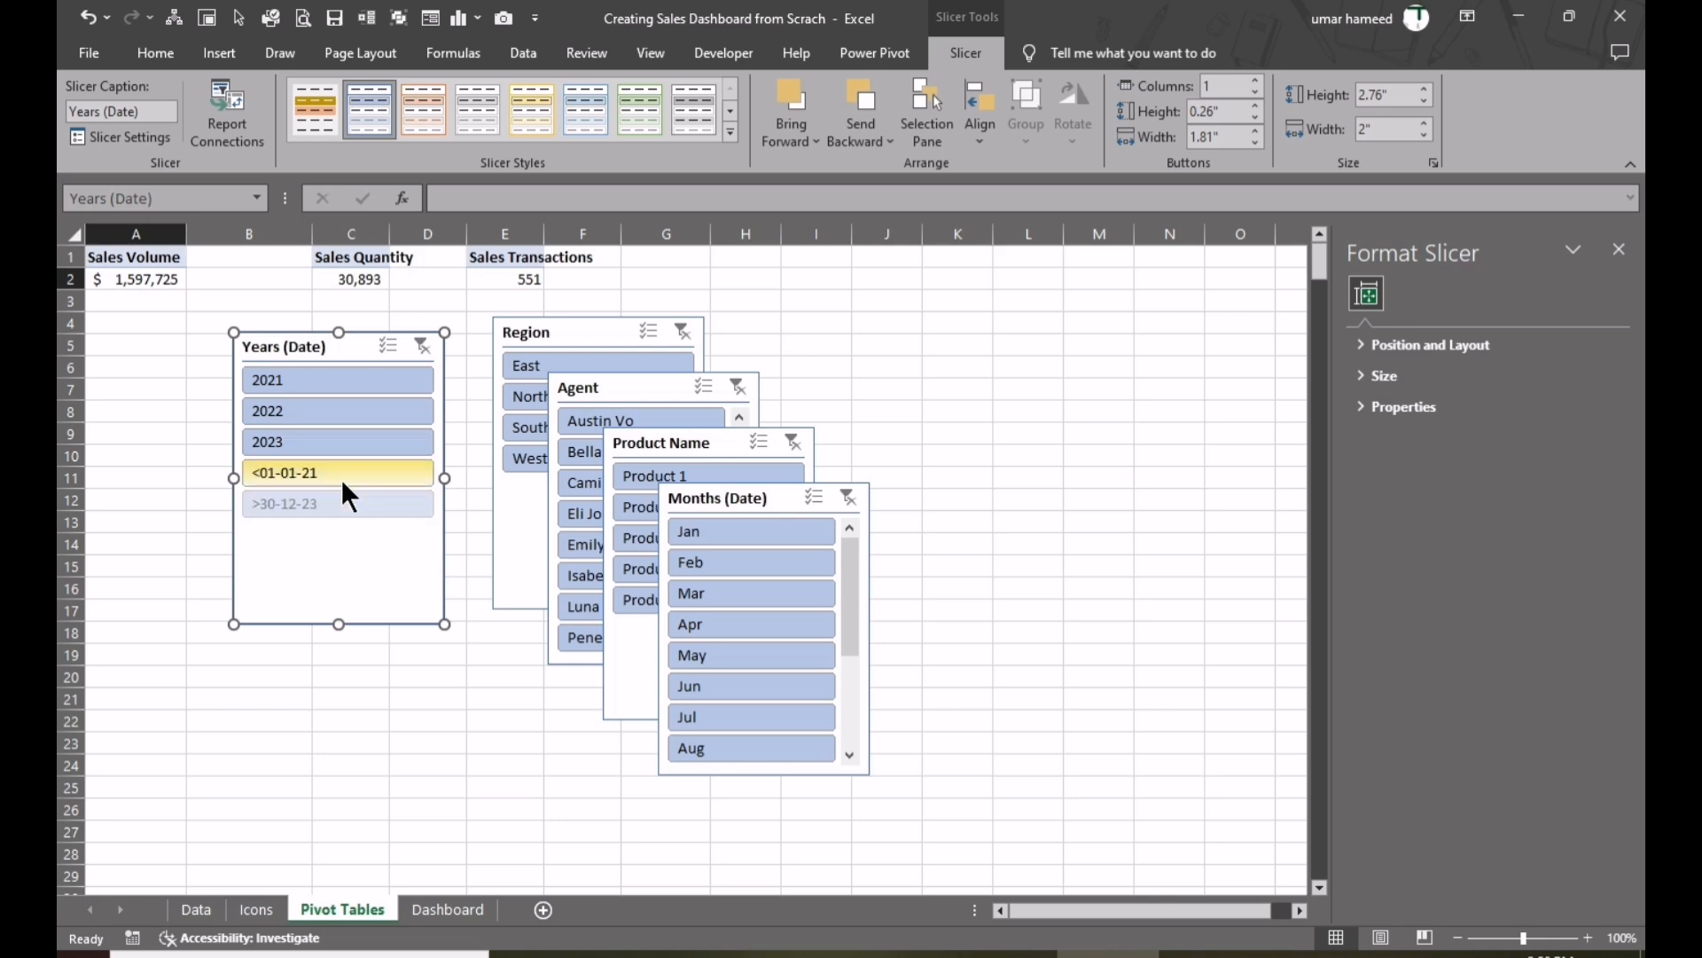
left_click_drag(704, 497, 947, 344)
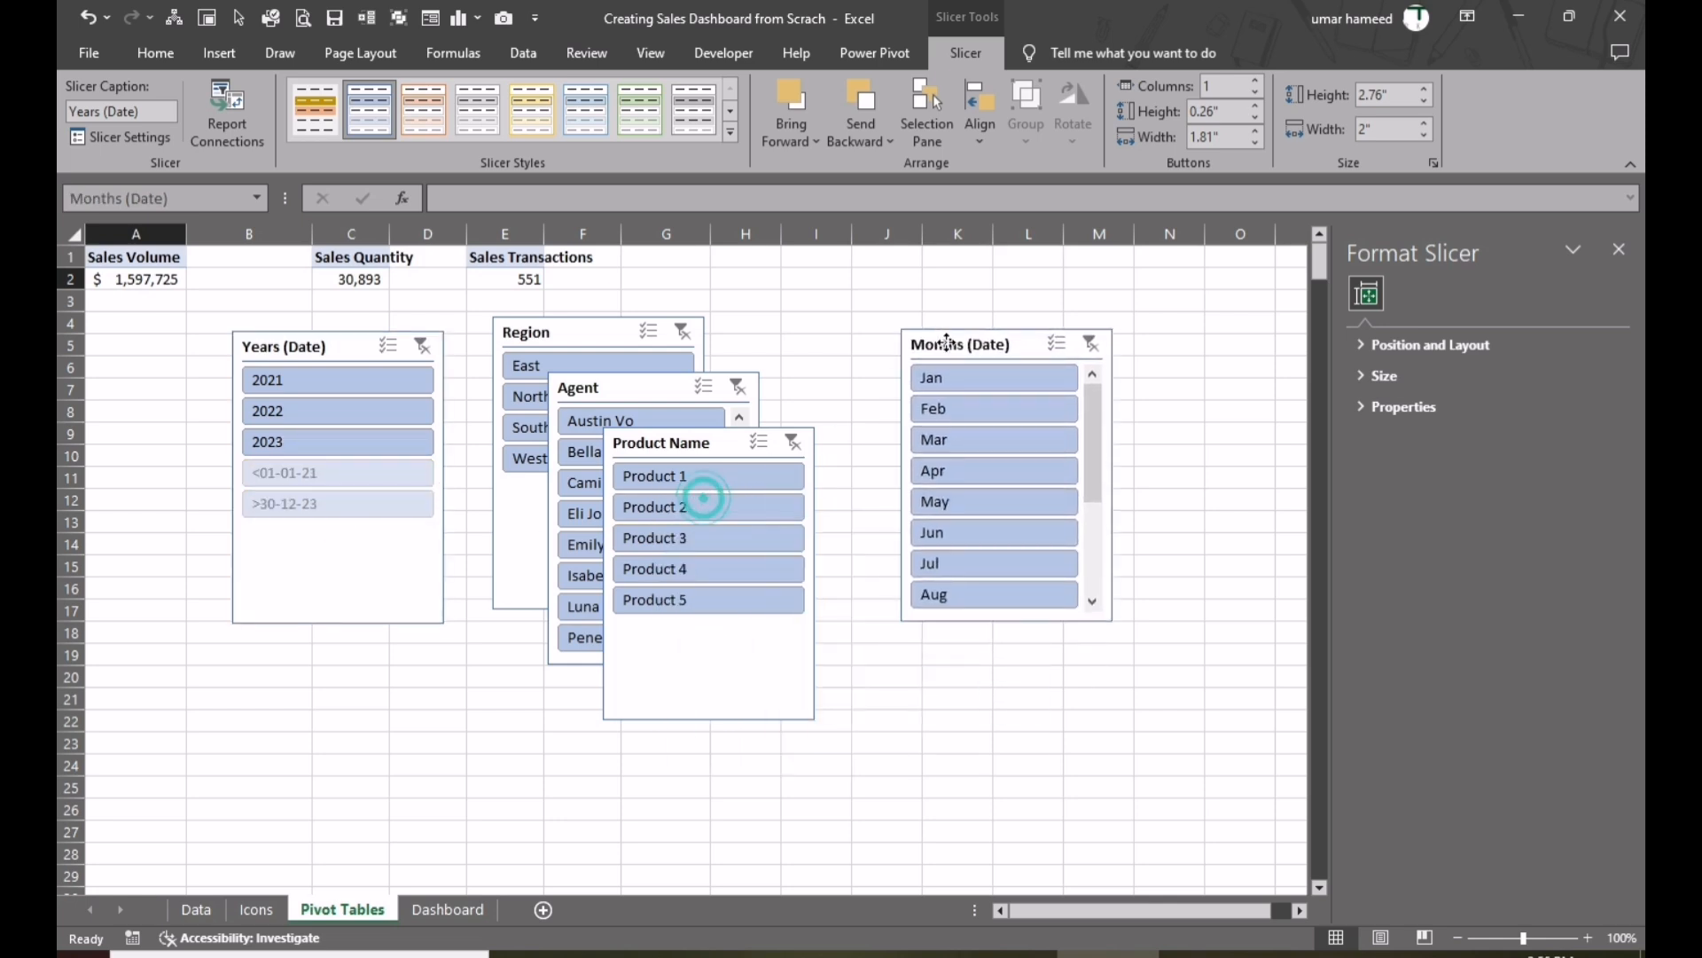
left_click_drag(701, 443, 1058, 661)
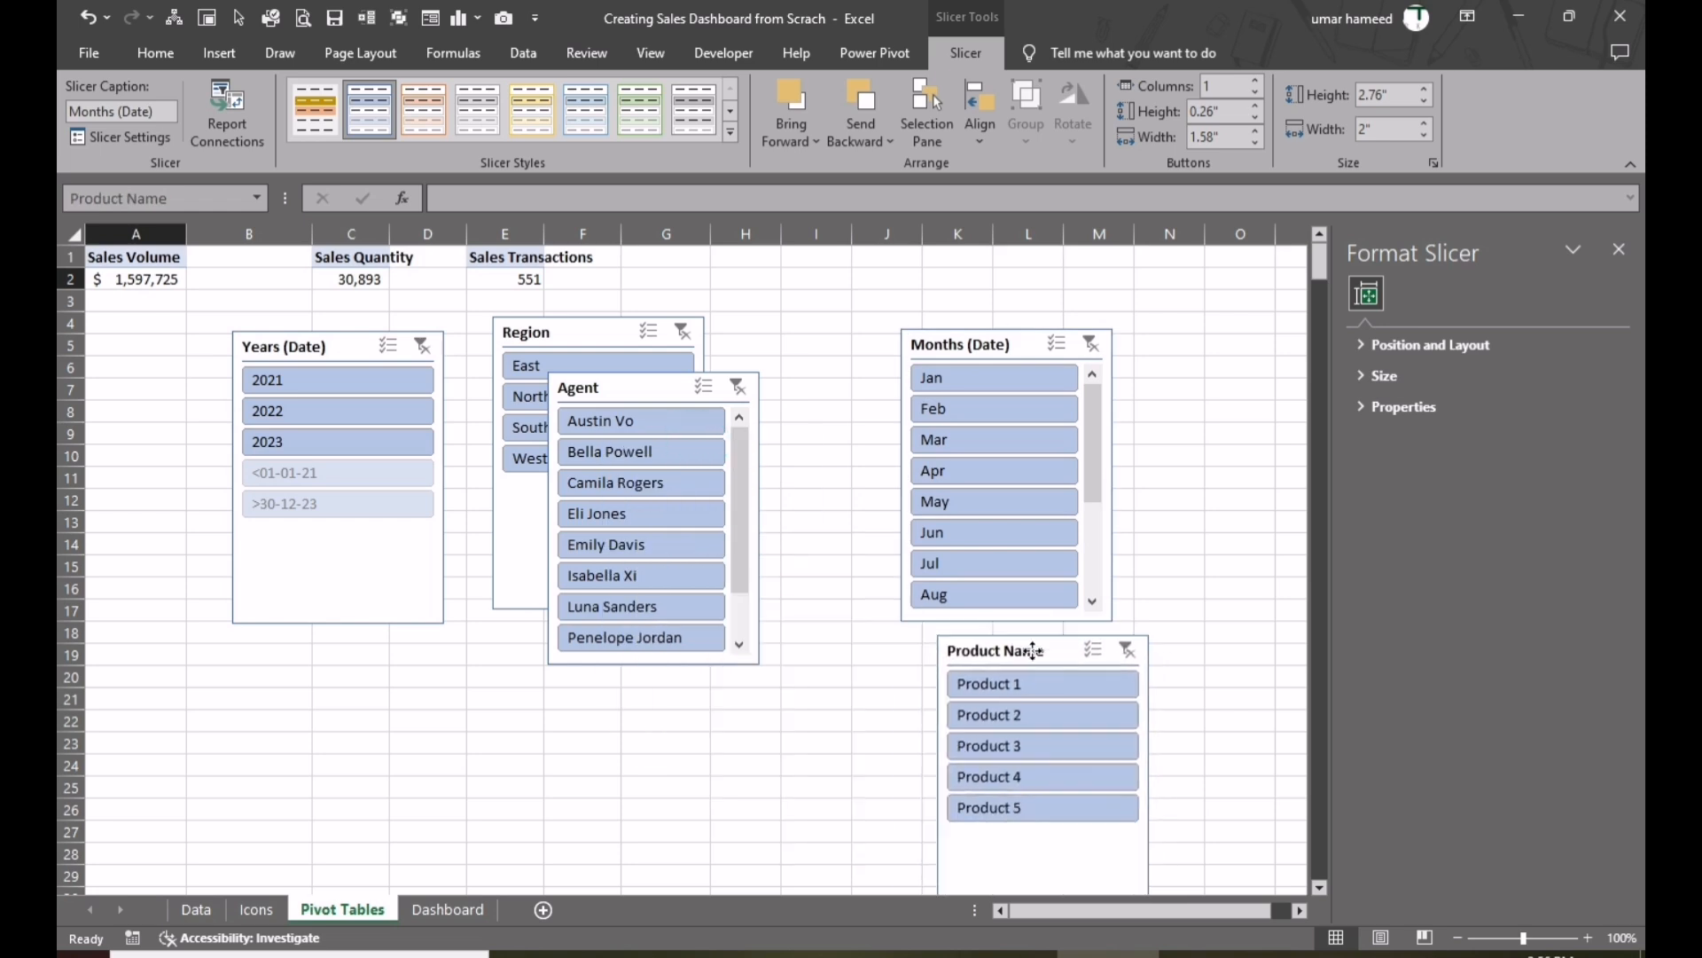
left_click_drag(747, 492, 752, 600)
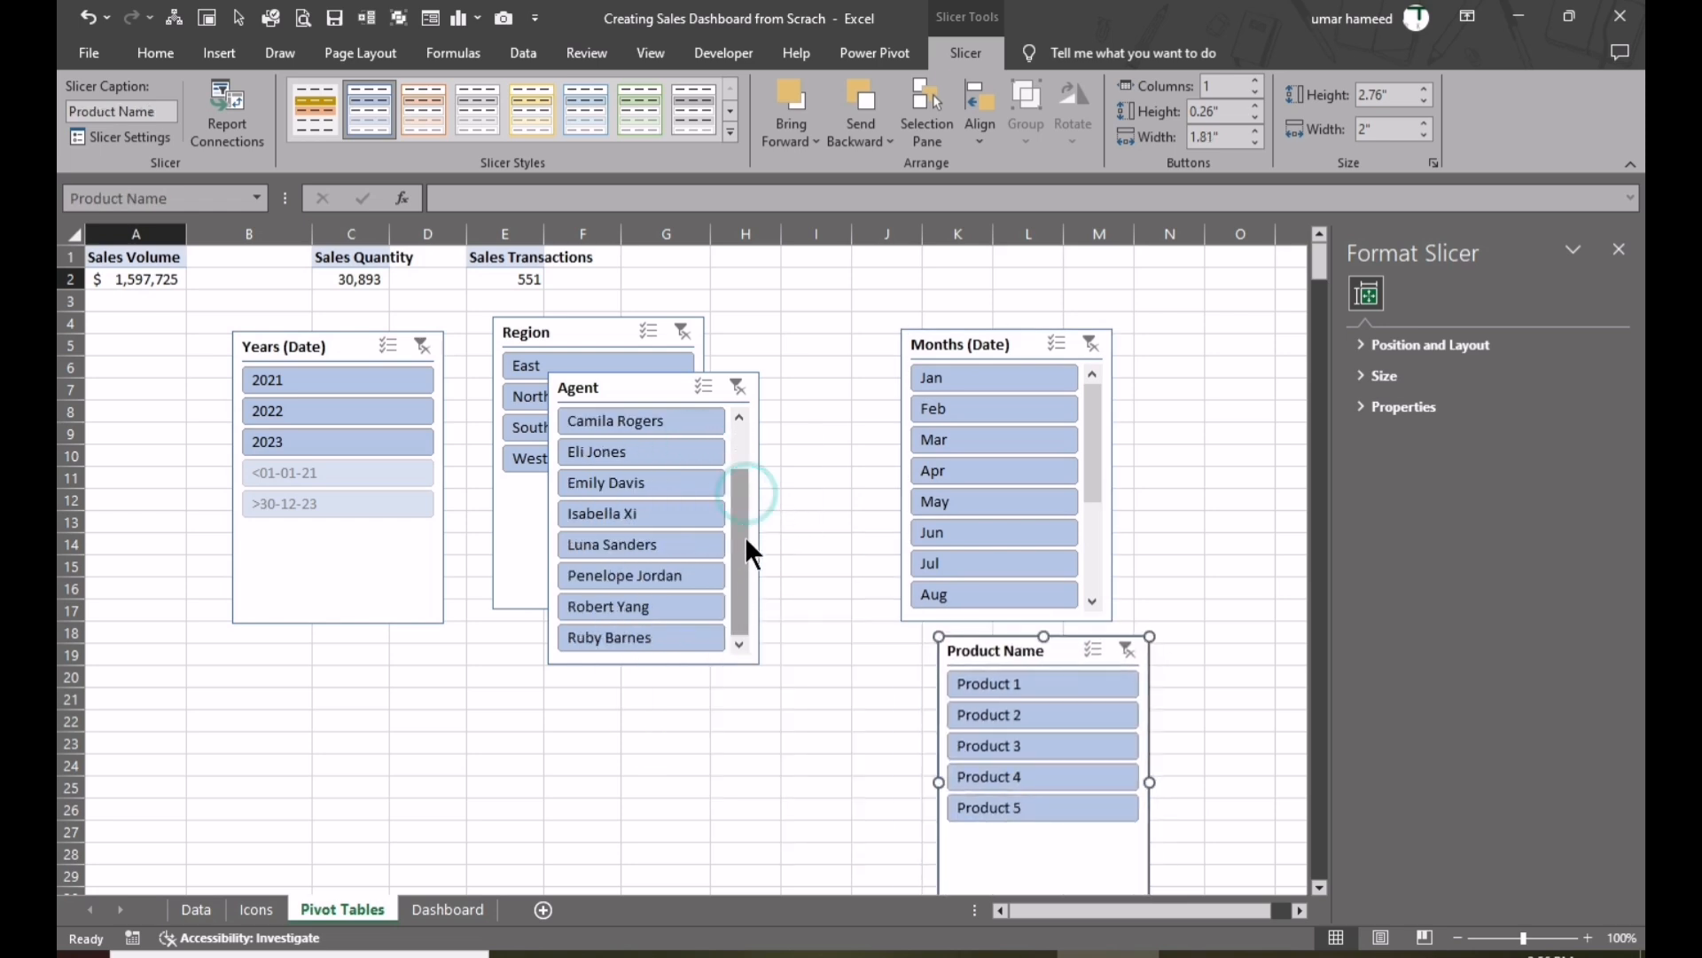
left_click_drag(639, 390, 609, 681)
left_click_drag(1102, 429, 1095, 569)
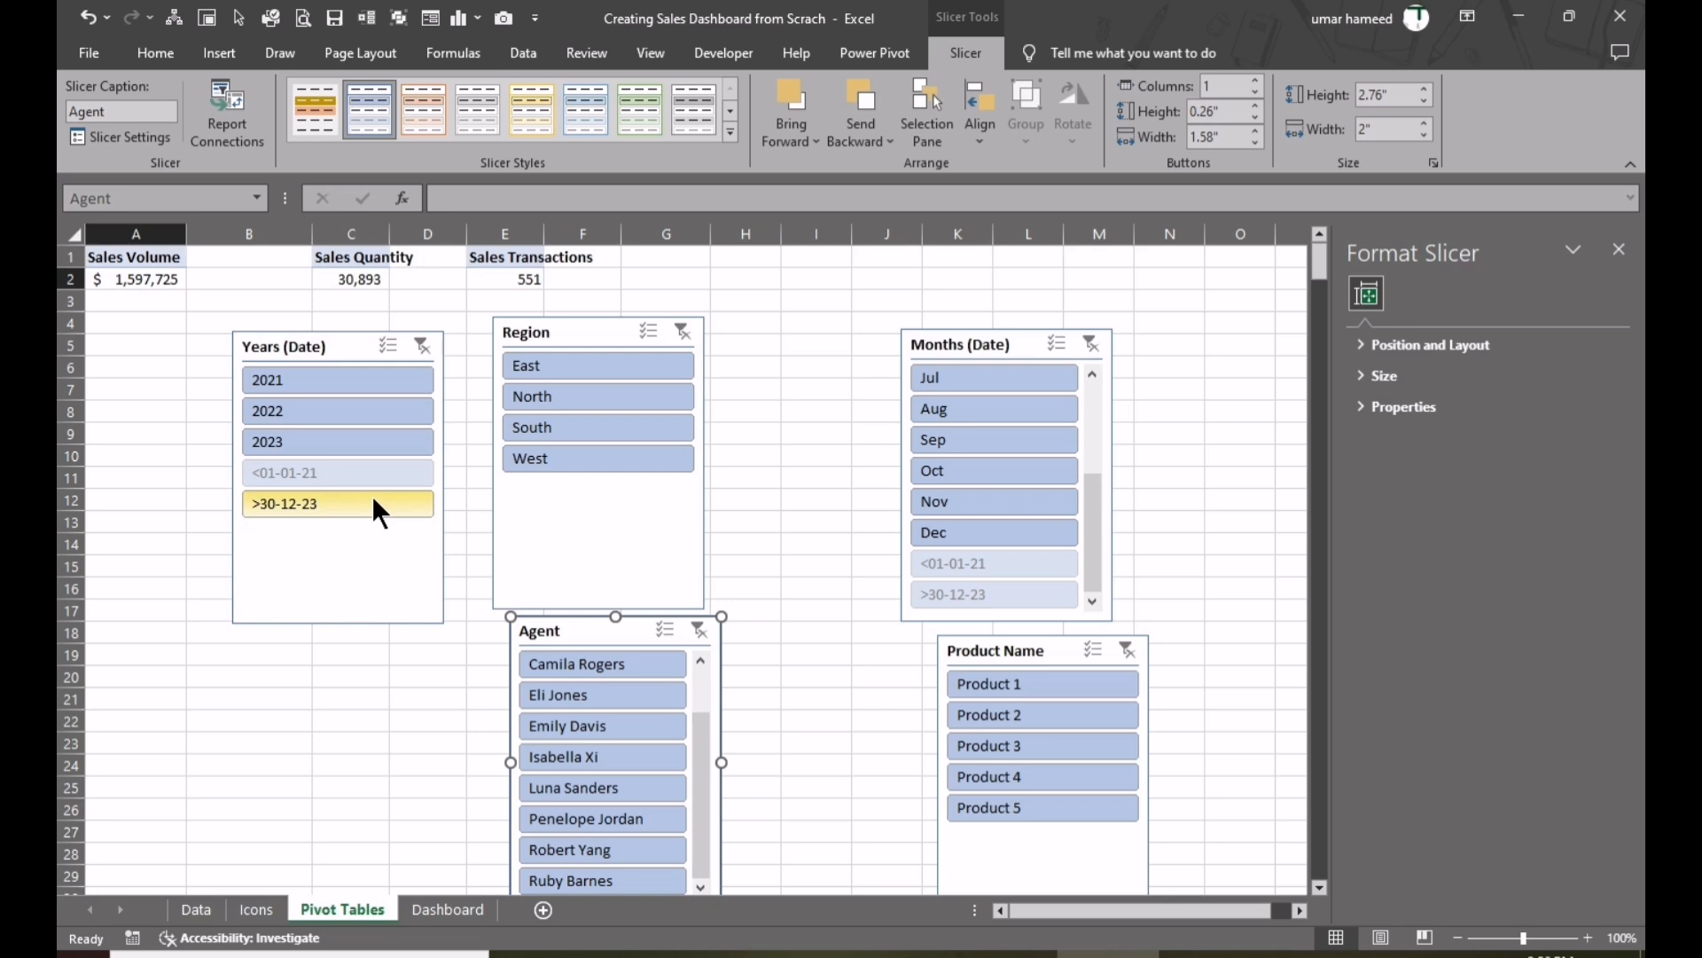
- Hide items with no data in the Years (Date) slicer
left_click(303, 349)
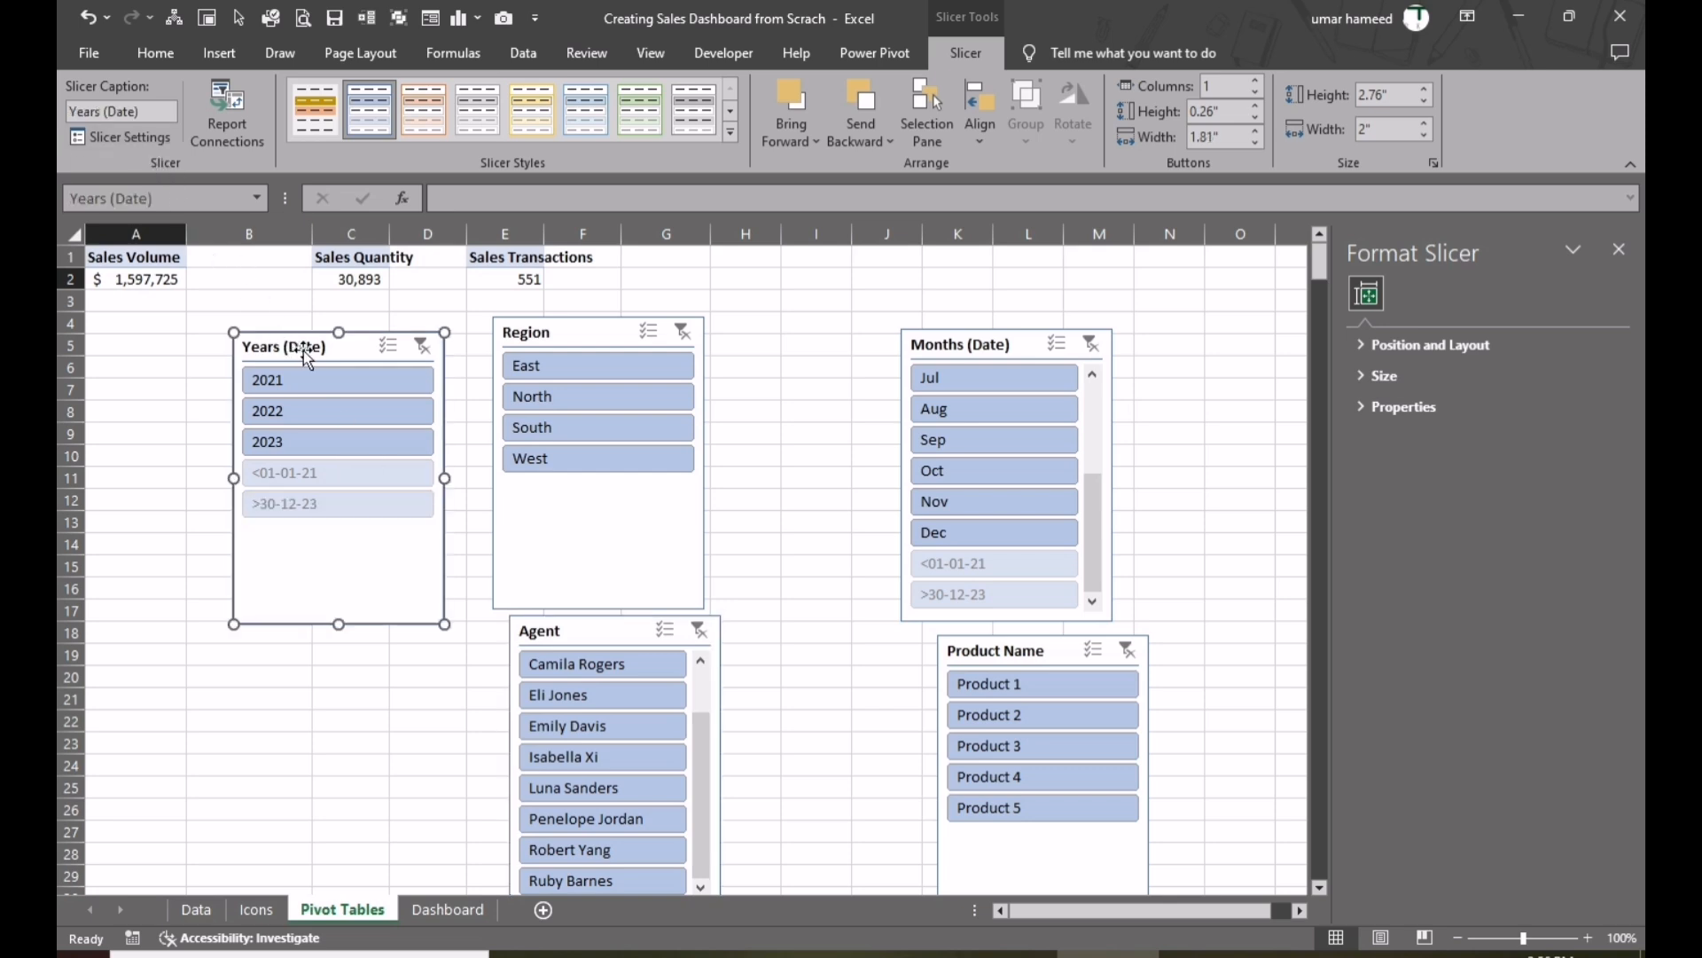
left_click(133, 137)
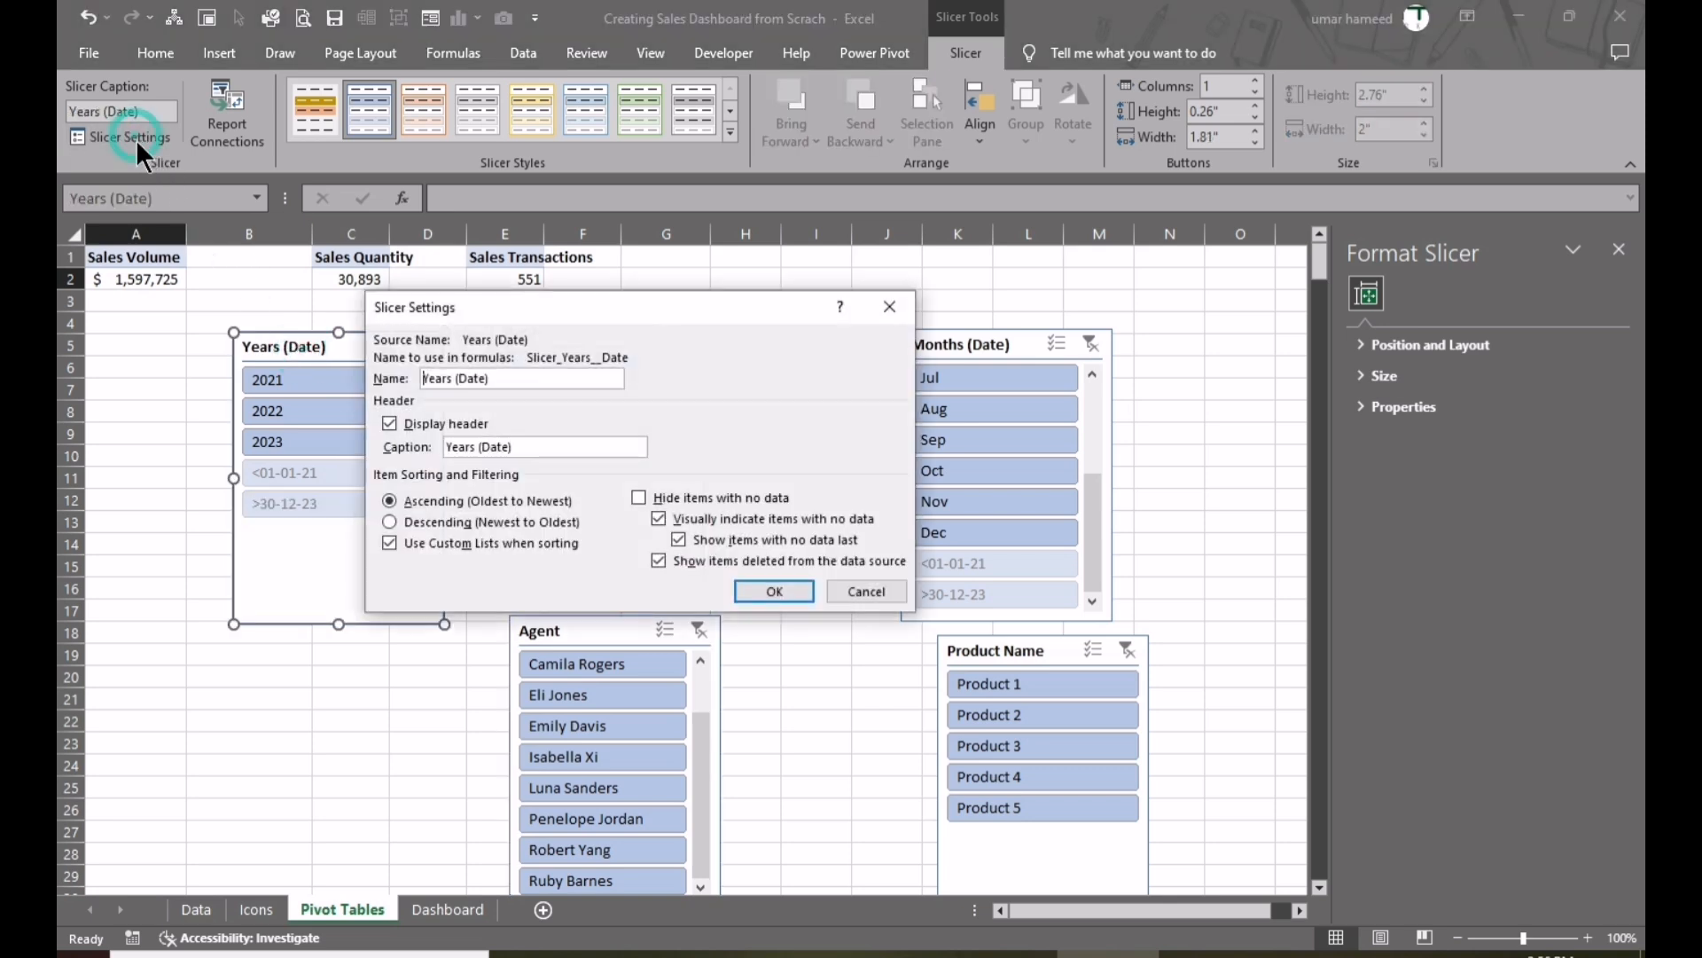
left_click(641, 498)
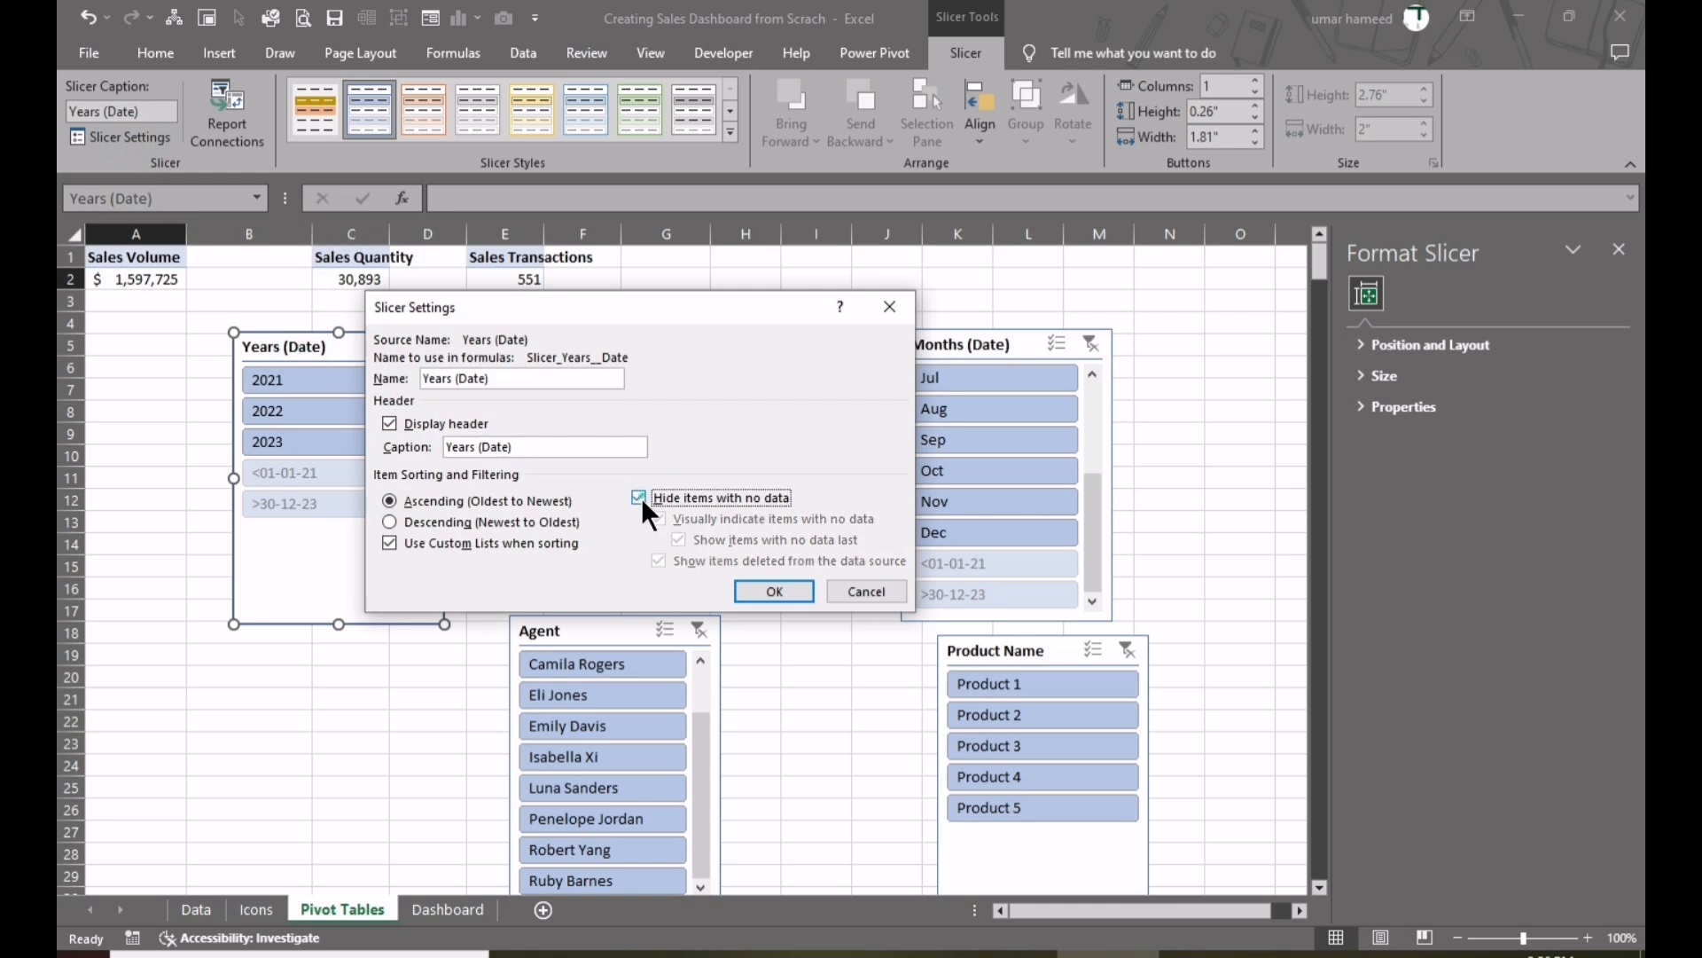
left_click(759, 588)
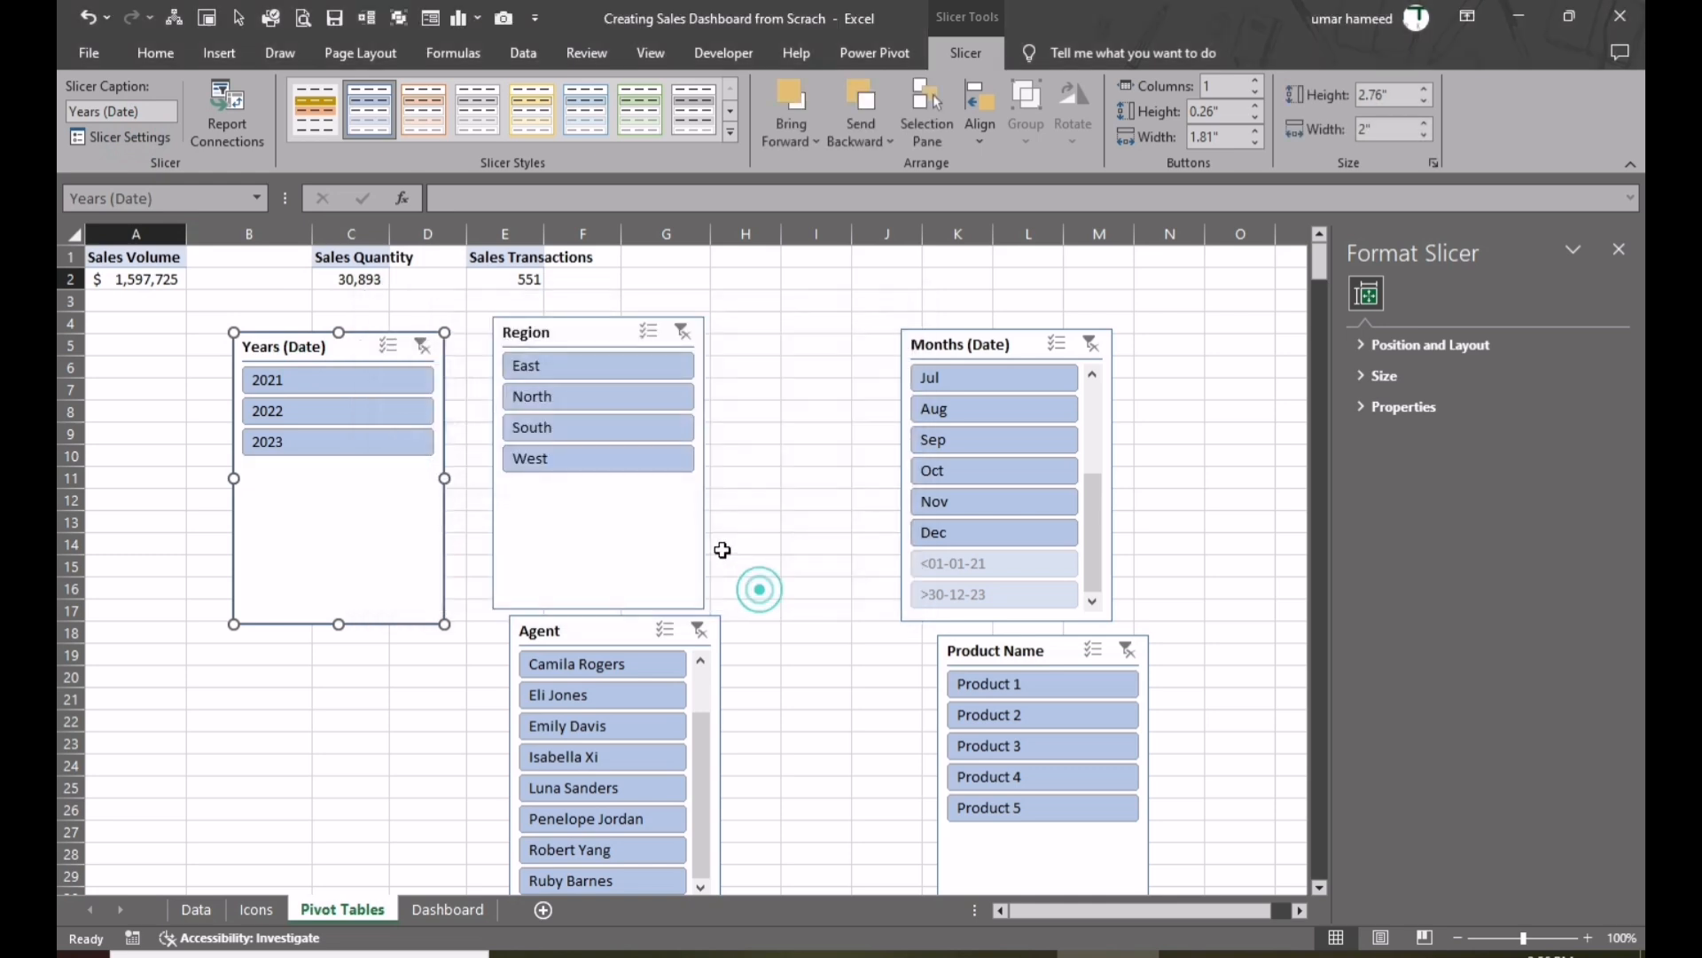
- Hide items with no data in the Months (Date) slicer and deselect it
left_click(1007, 353)
left_click(142, 135)
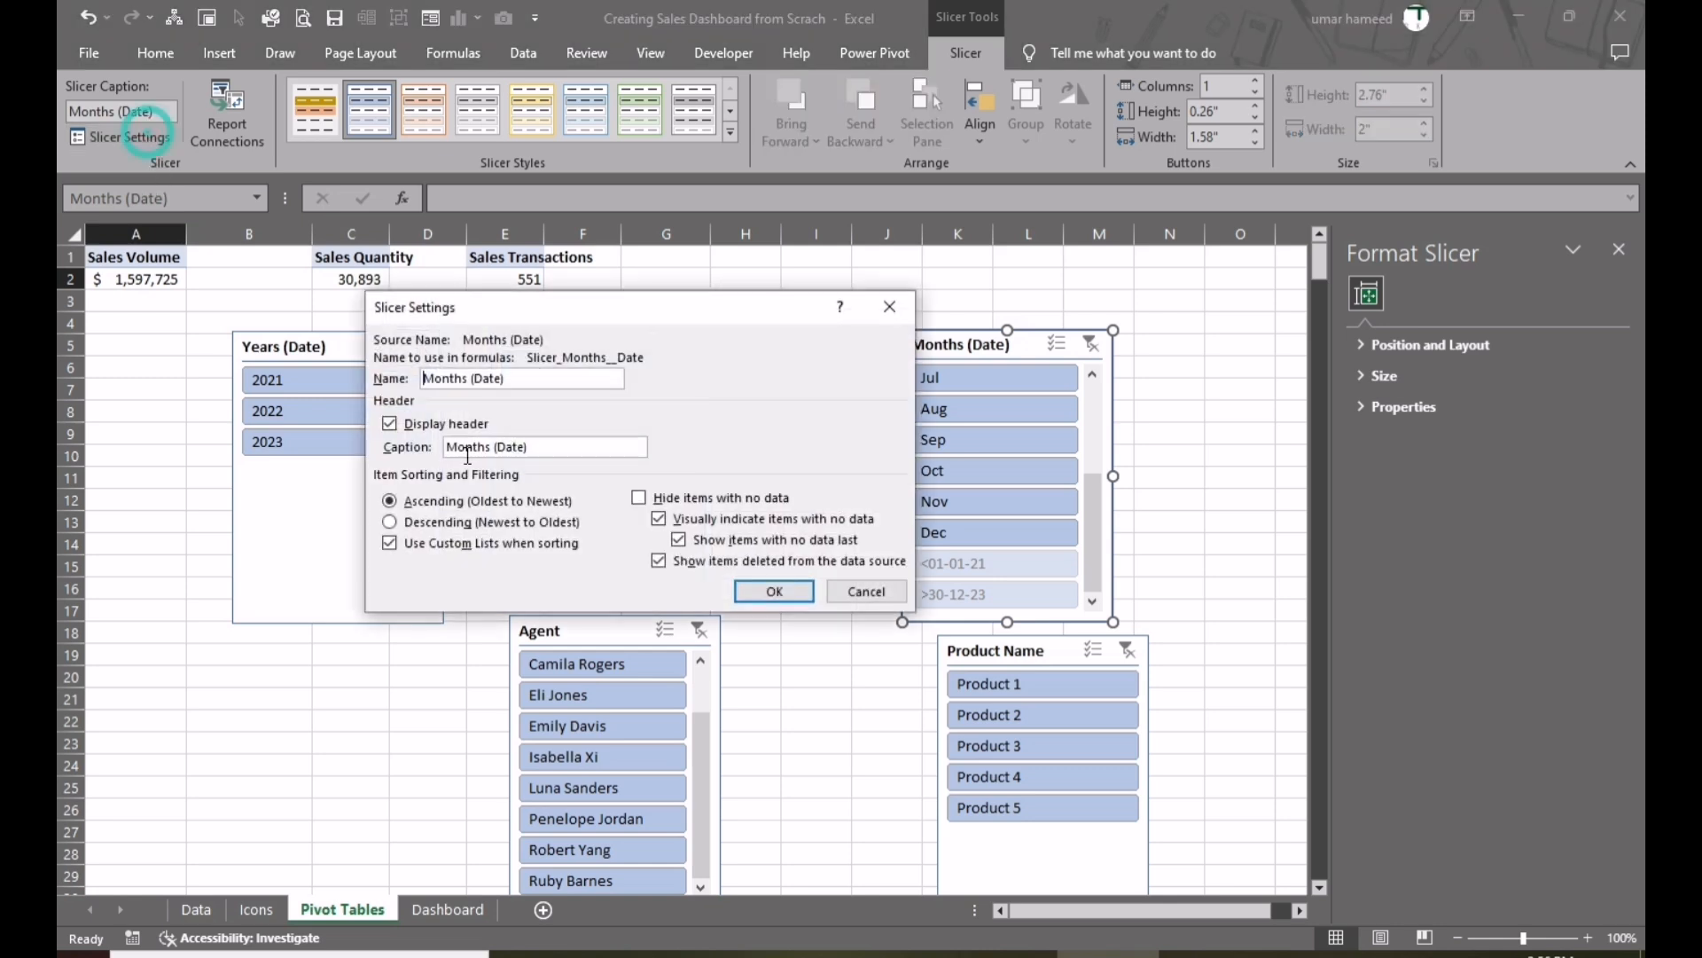
left_click(639, 497)
left_click(775, 592)
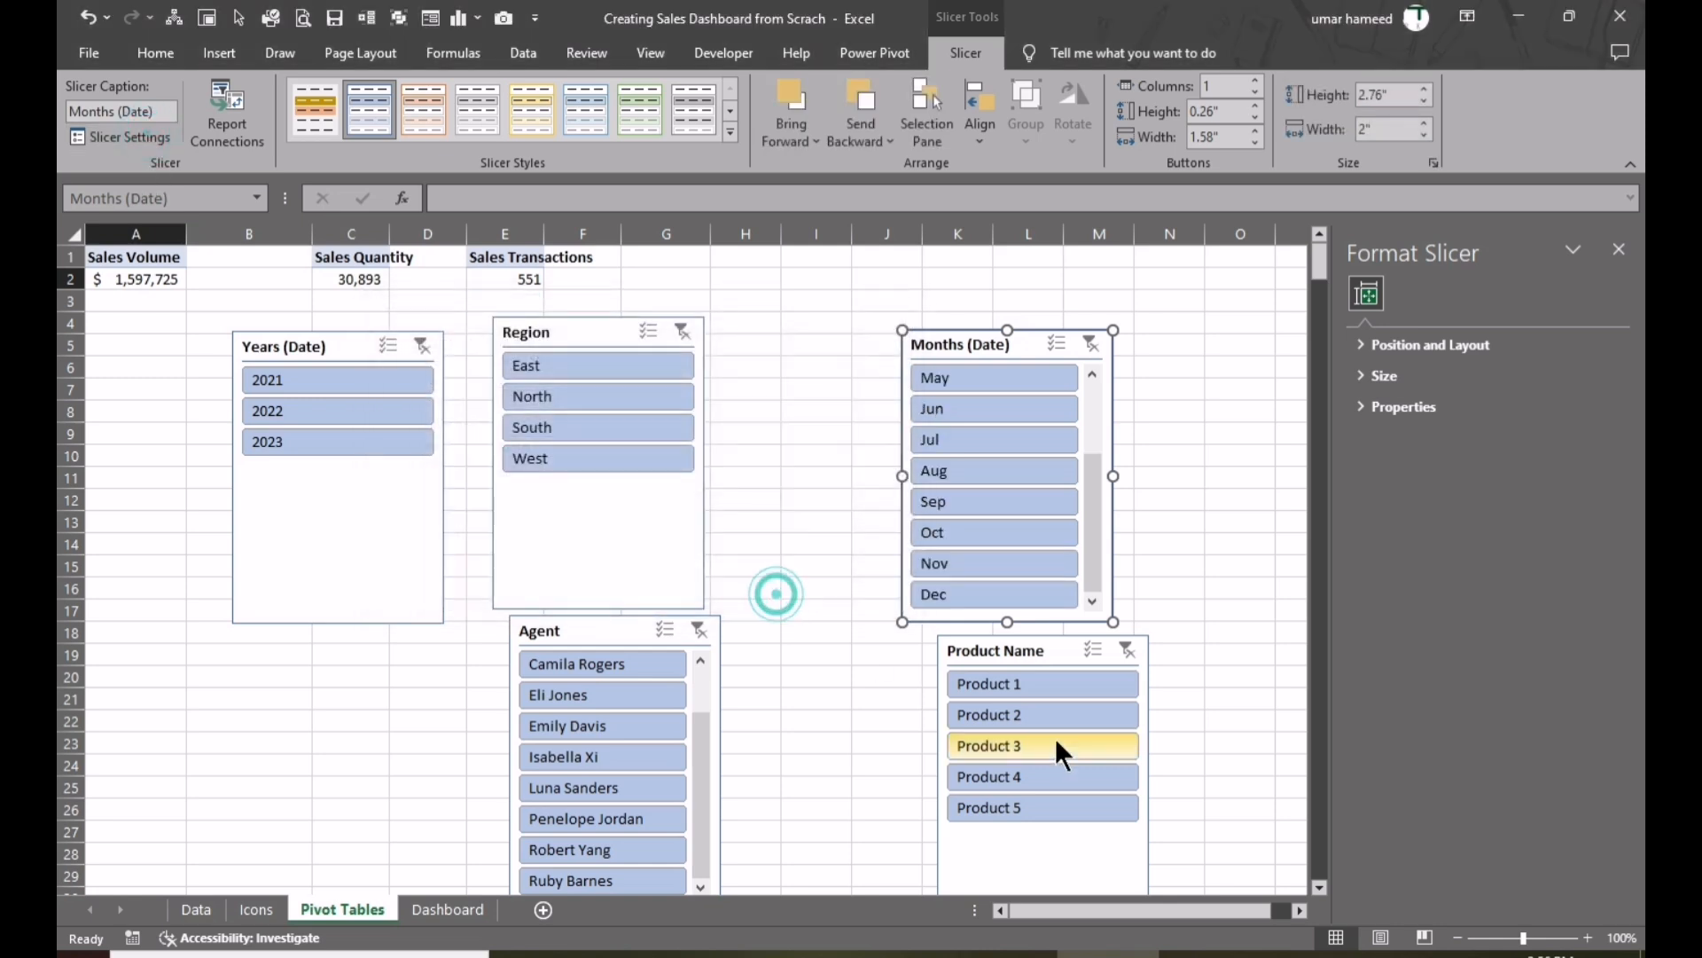
left_click(811, 654)
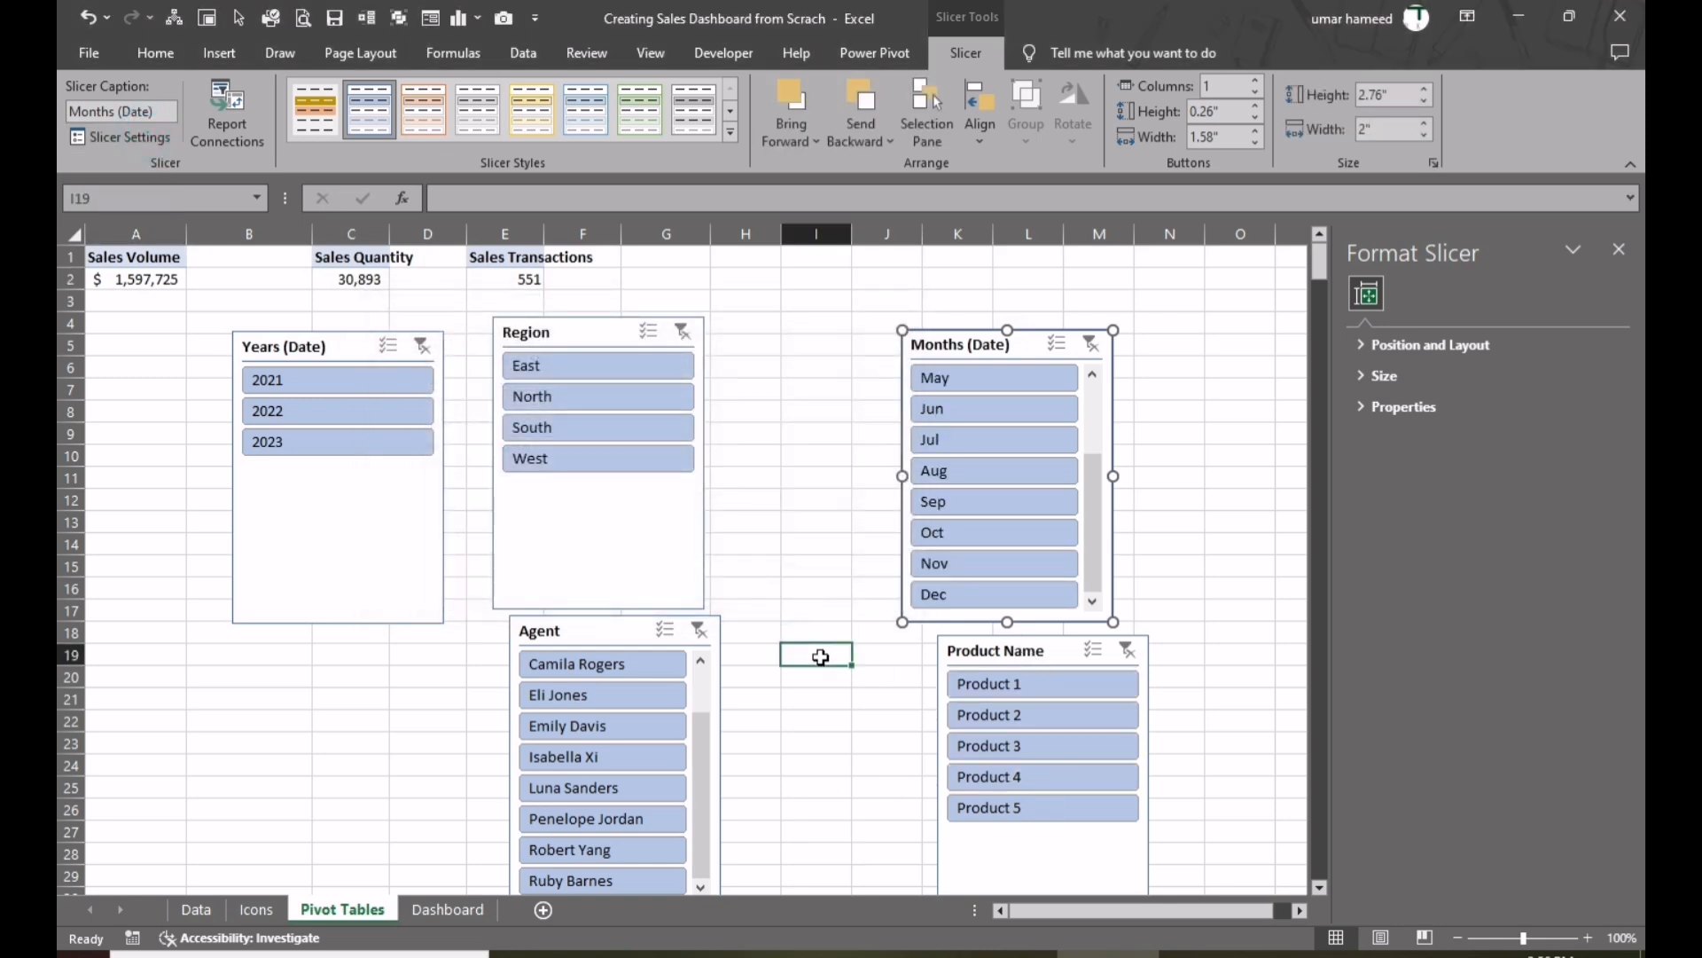
- Select all five slicers on the Pivot Tables sheet and move them to the Dashboard sheet at cell D12
left_click_drag(1029, 655, 747, 401)
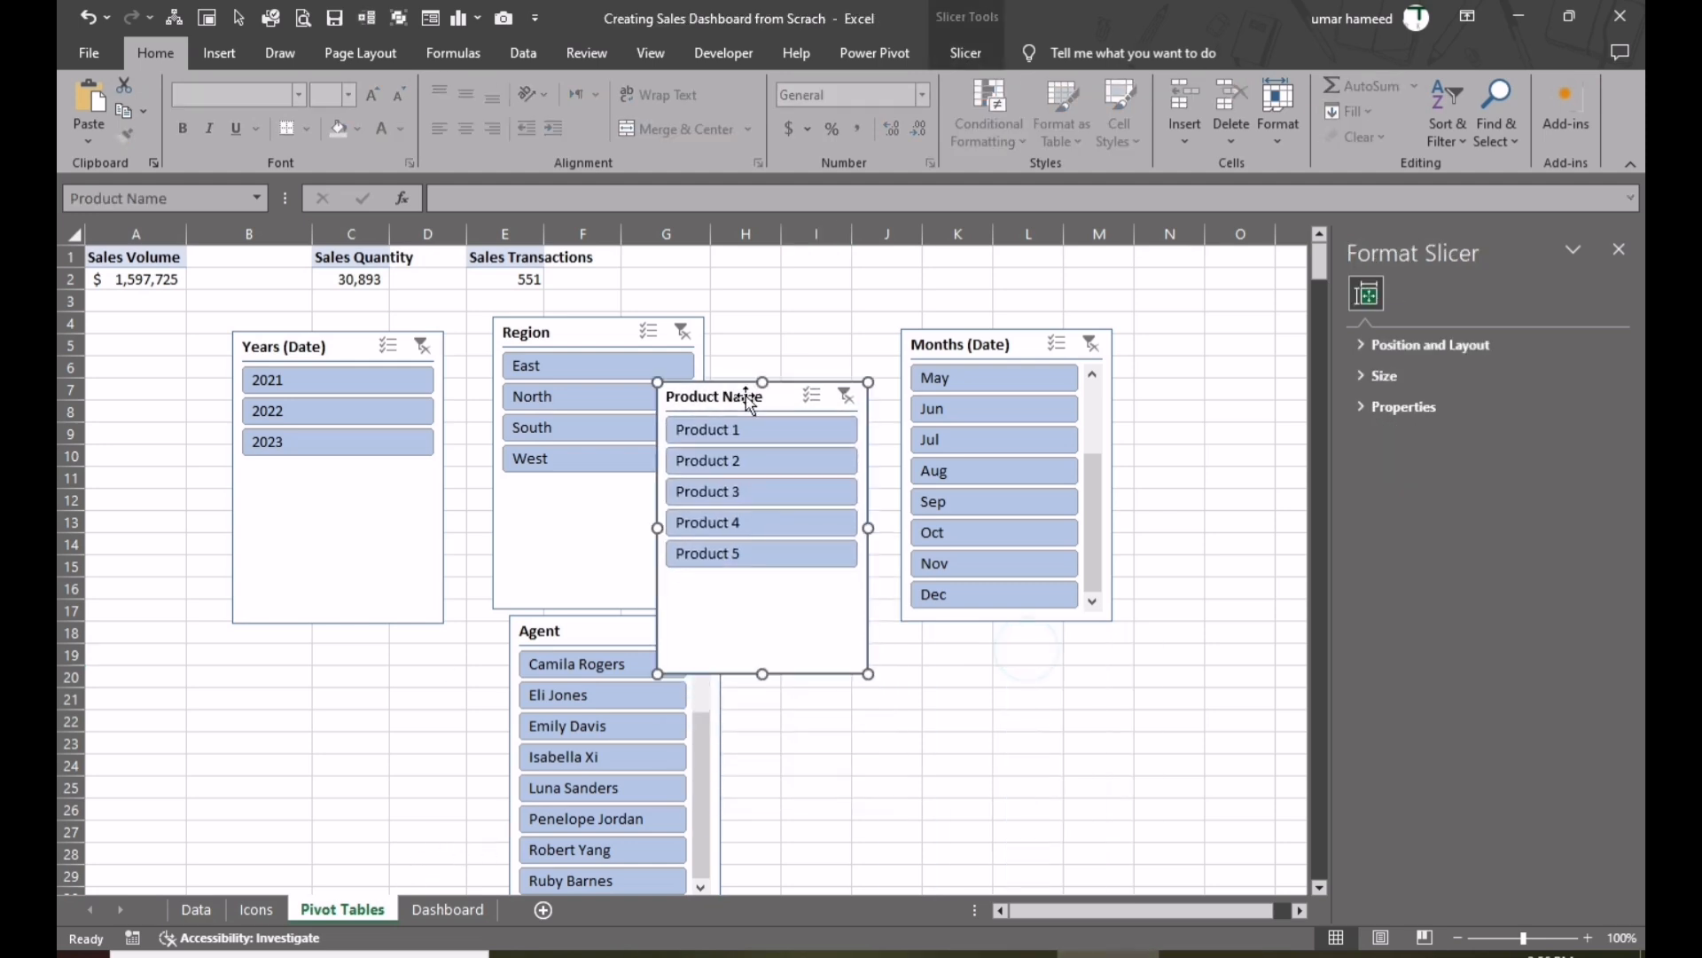
left_click(377, 346, "ctrl")
left_click(545, 332, "ctrl")
left_click(938, 350, "ctrl")
left_click(618, 631, "ctrl")
right_click(593, 323)
left_click(651, 343)
left_click(450, 906)
left_click(355, 532)
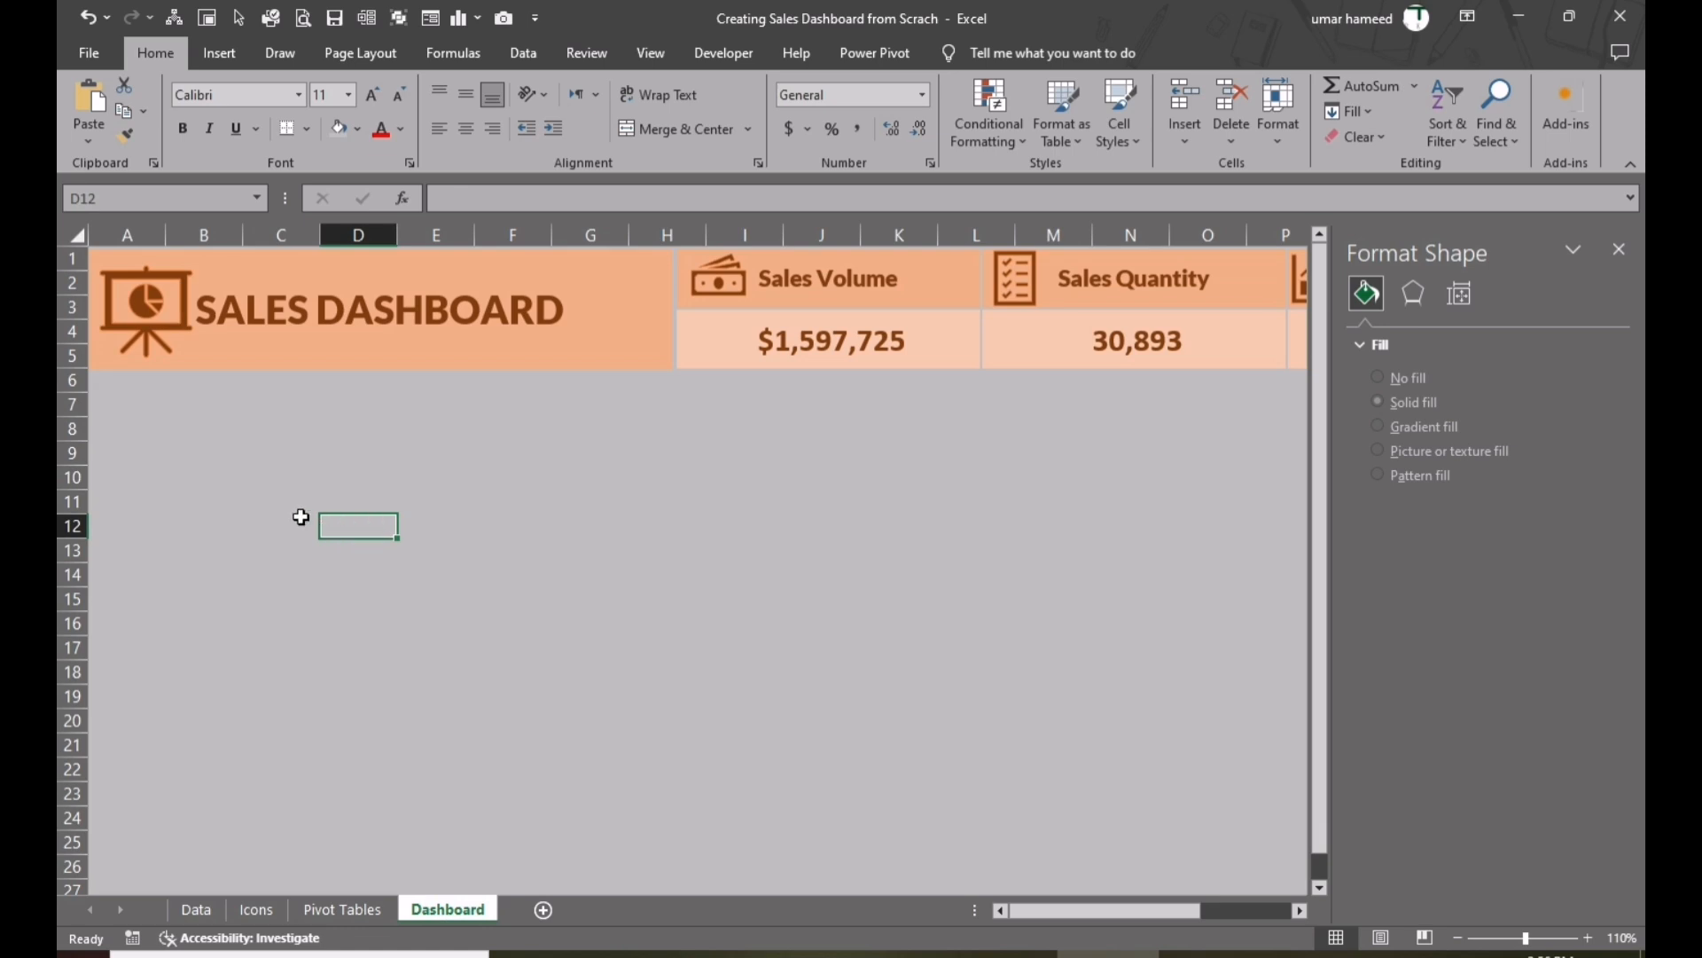
key("ctrl+v")
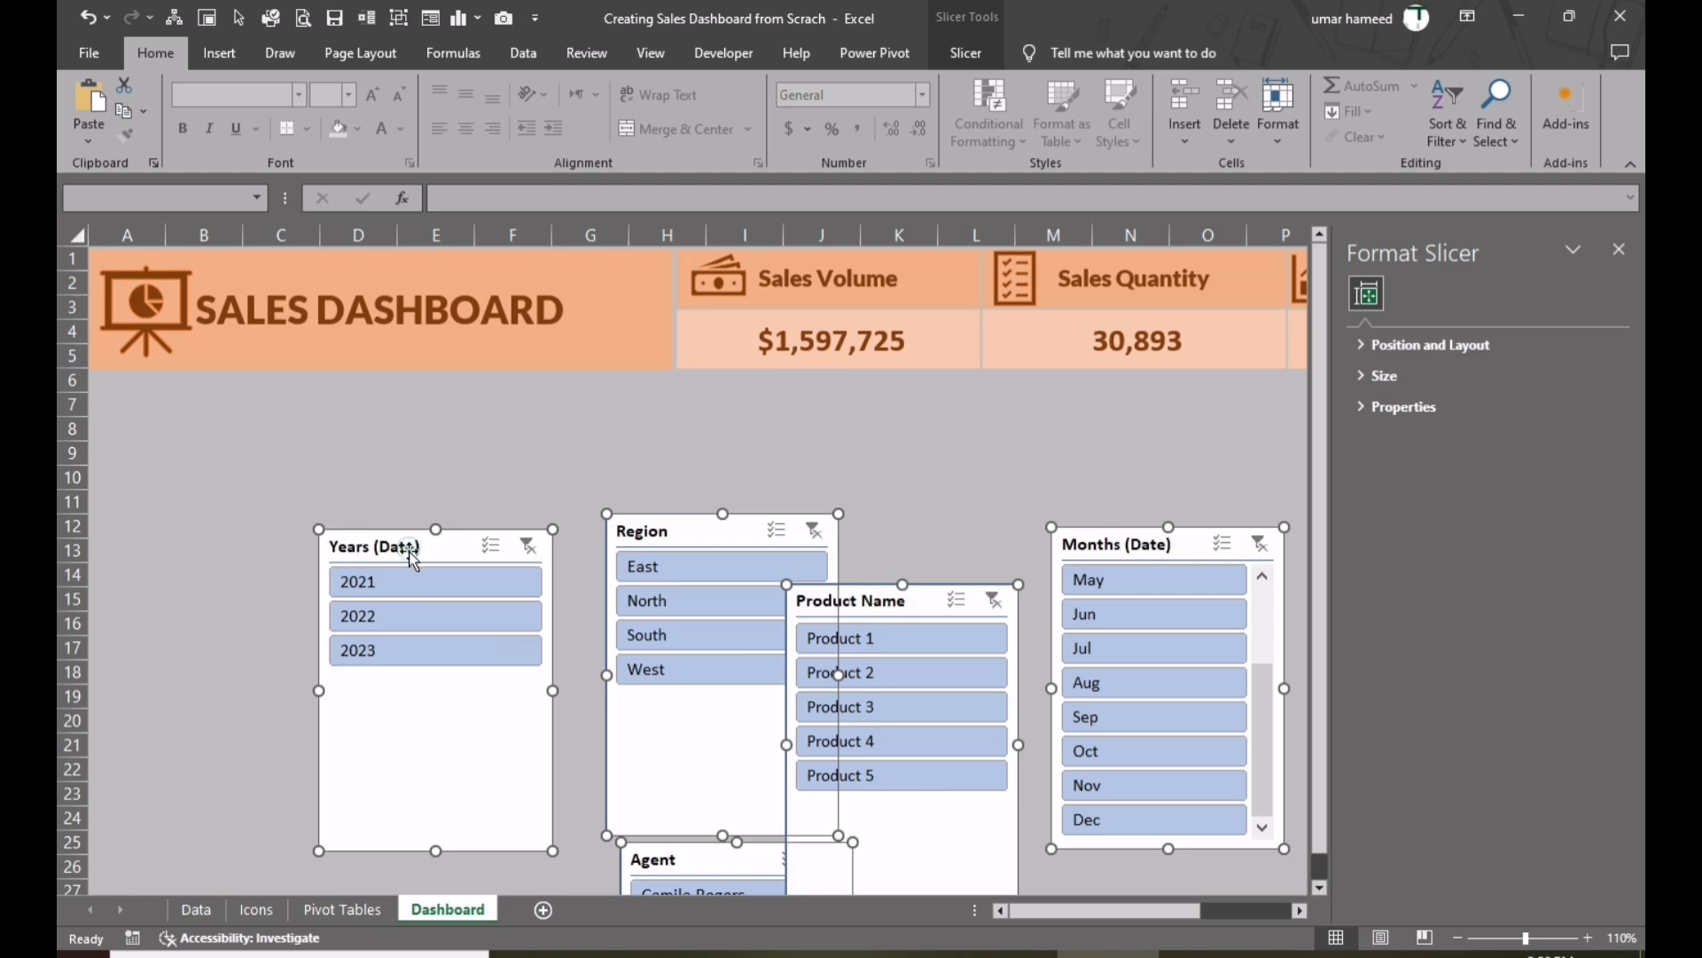
left_click(563, 459)
- Move the Years slicer aside, place the Product Name slicer directly below the dashboard title, and turn off the Product Name header
left_click_drag(444, 552, 1161, 510)
left_click_drag(903, 601, 211, 385)
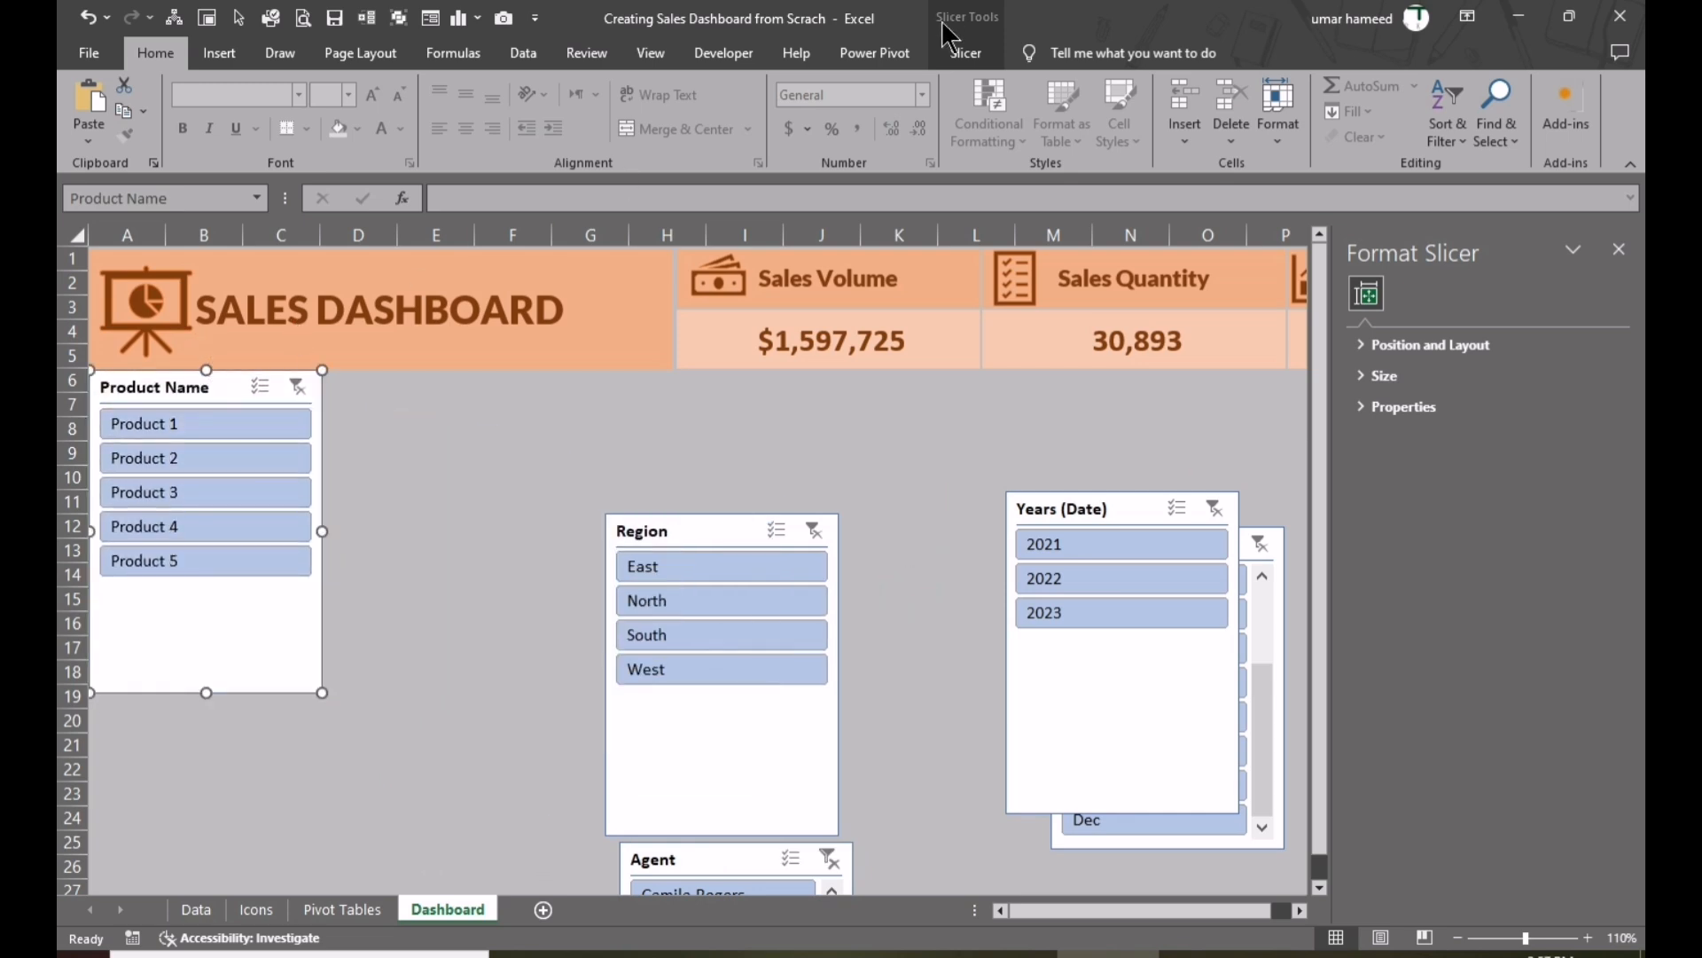
left_click(967, 53)
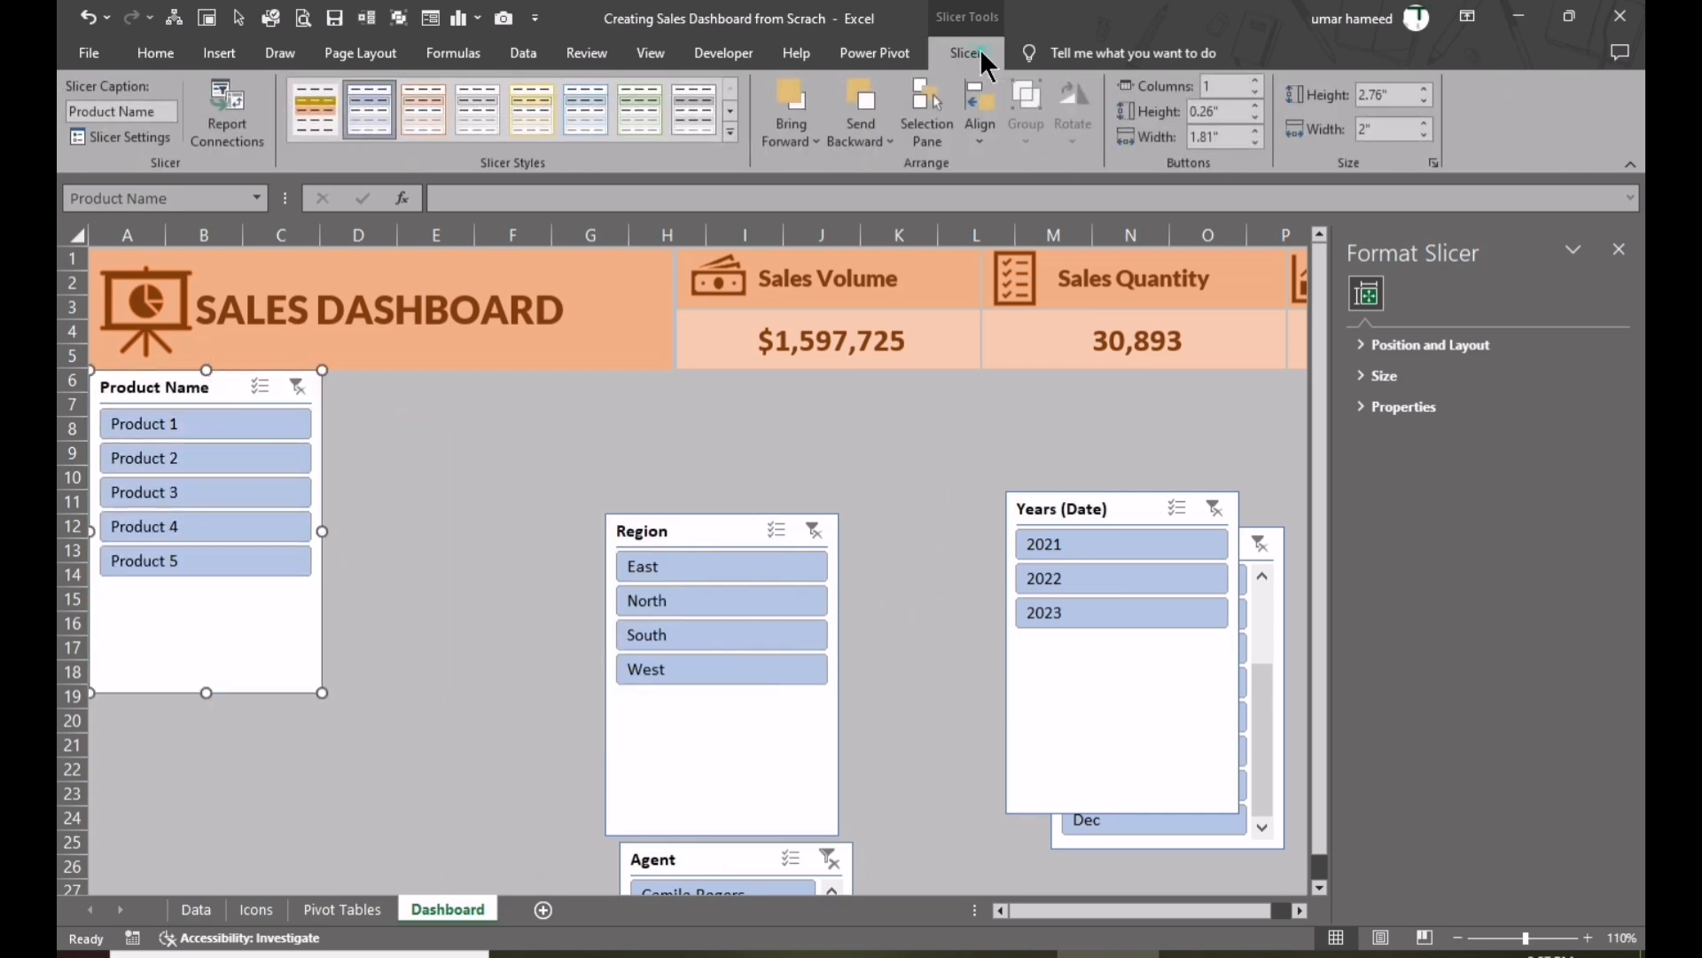
left_click(128, 137)
left_click(391, 420)
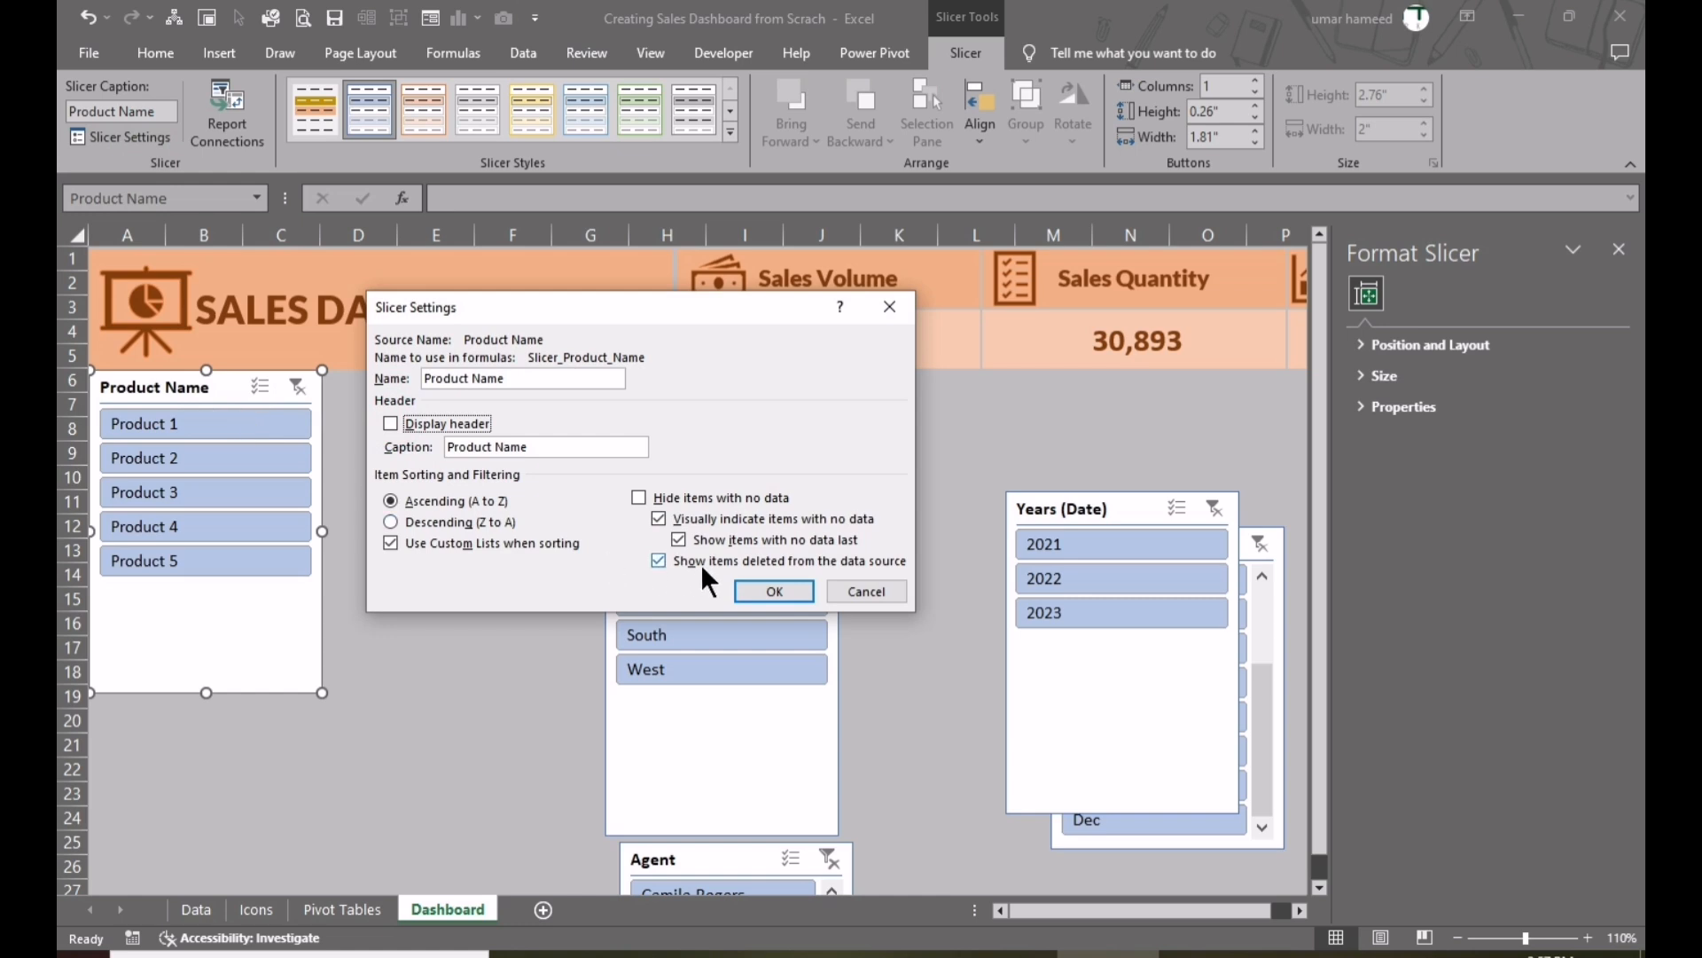
left_click(750, 588)
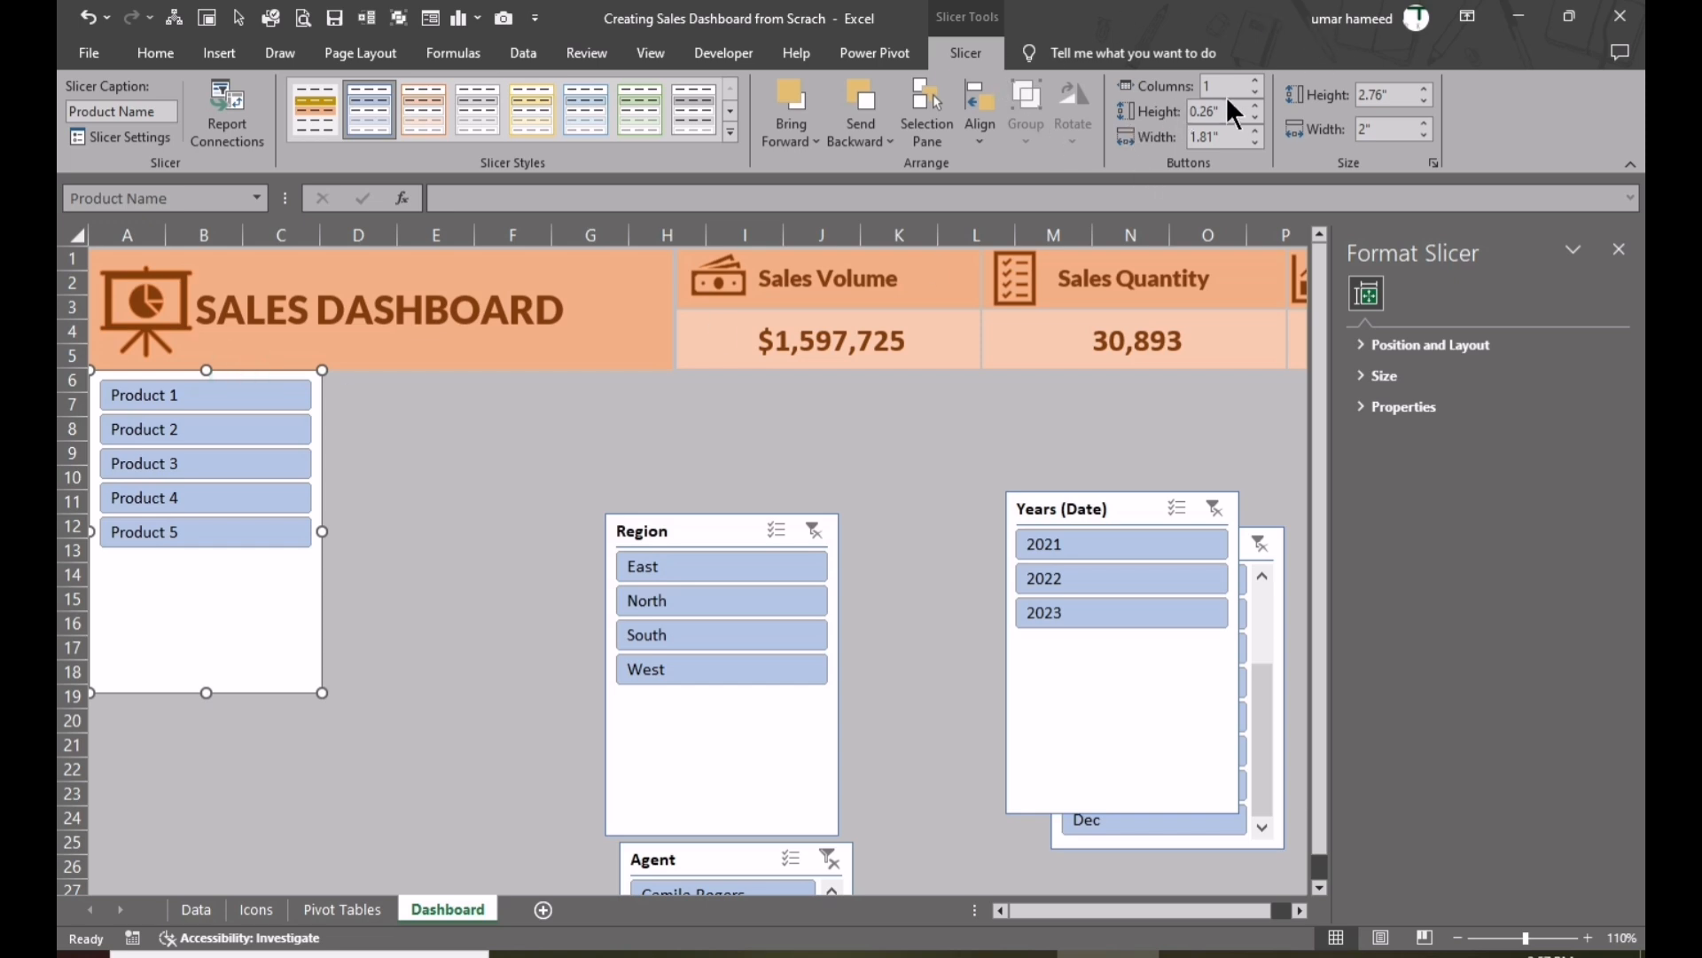
- Arrange the Product Name slicer's buttons in 5 columns
left_click(1256, 80)
left_click(1257, 80)
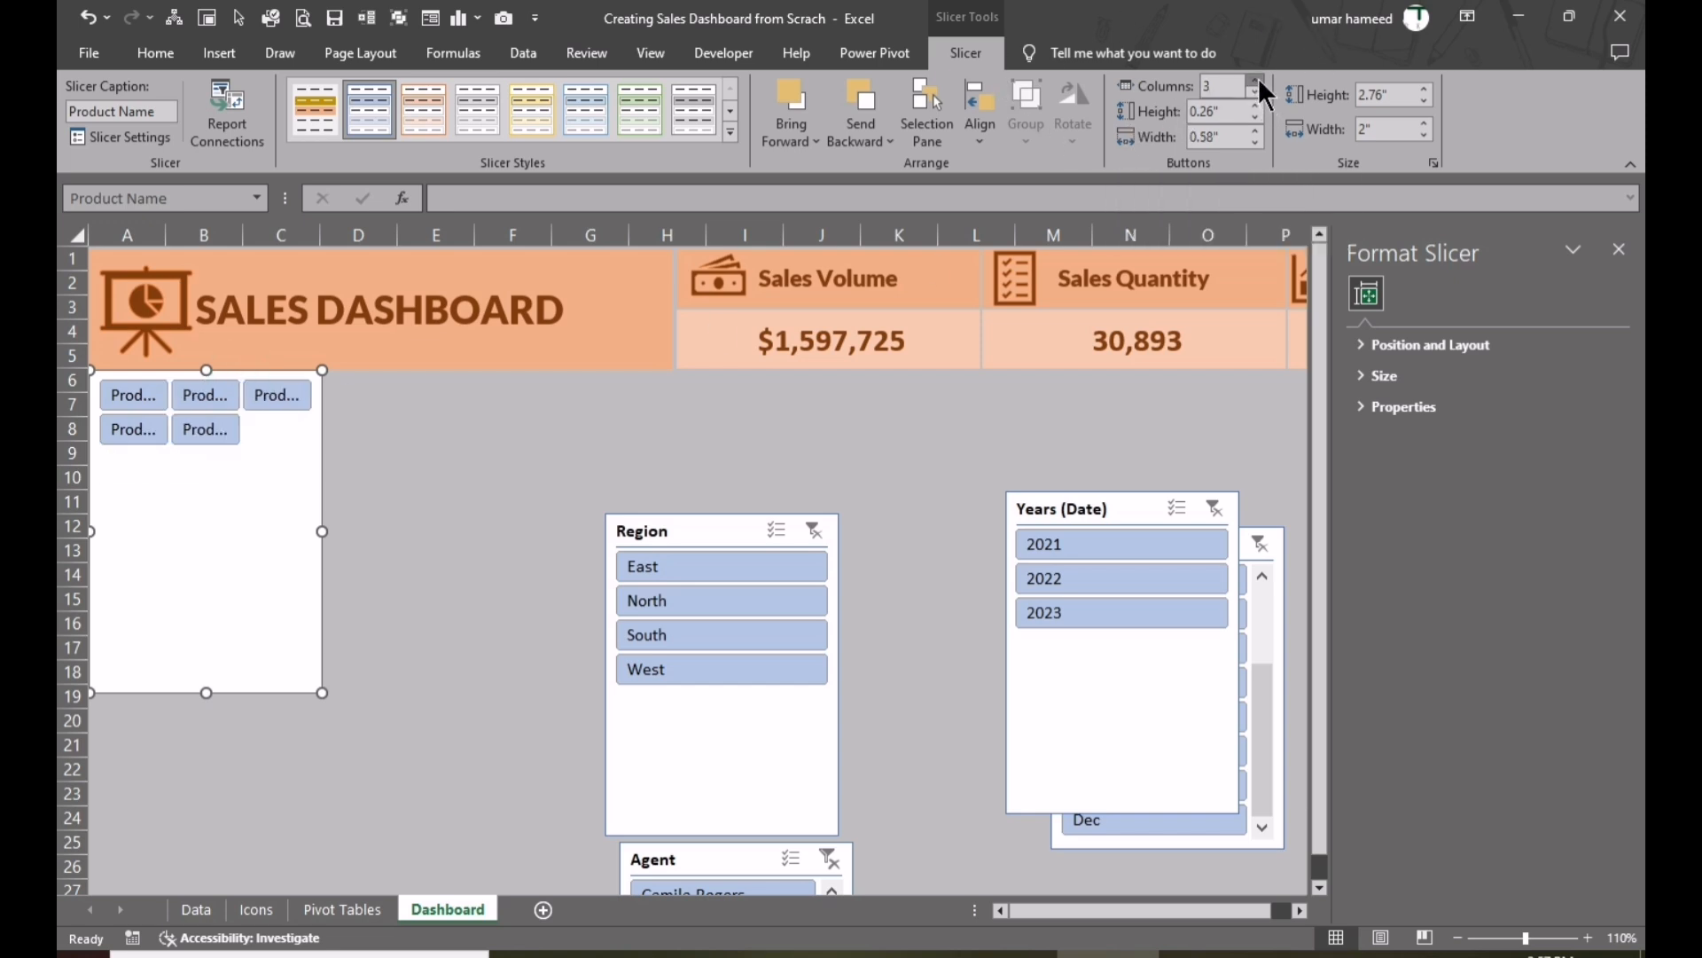
left_click(1256, 80)
left_click(1256, 80)
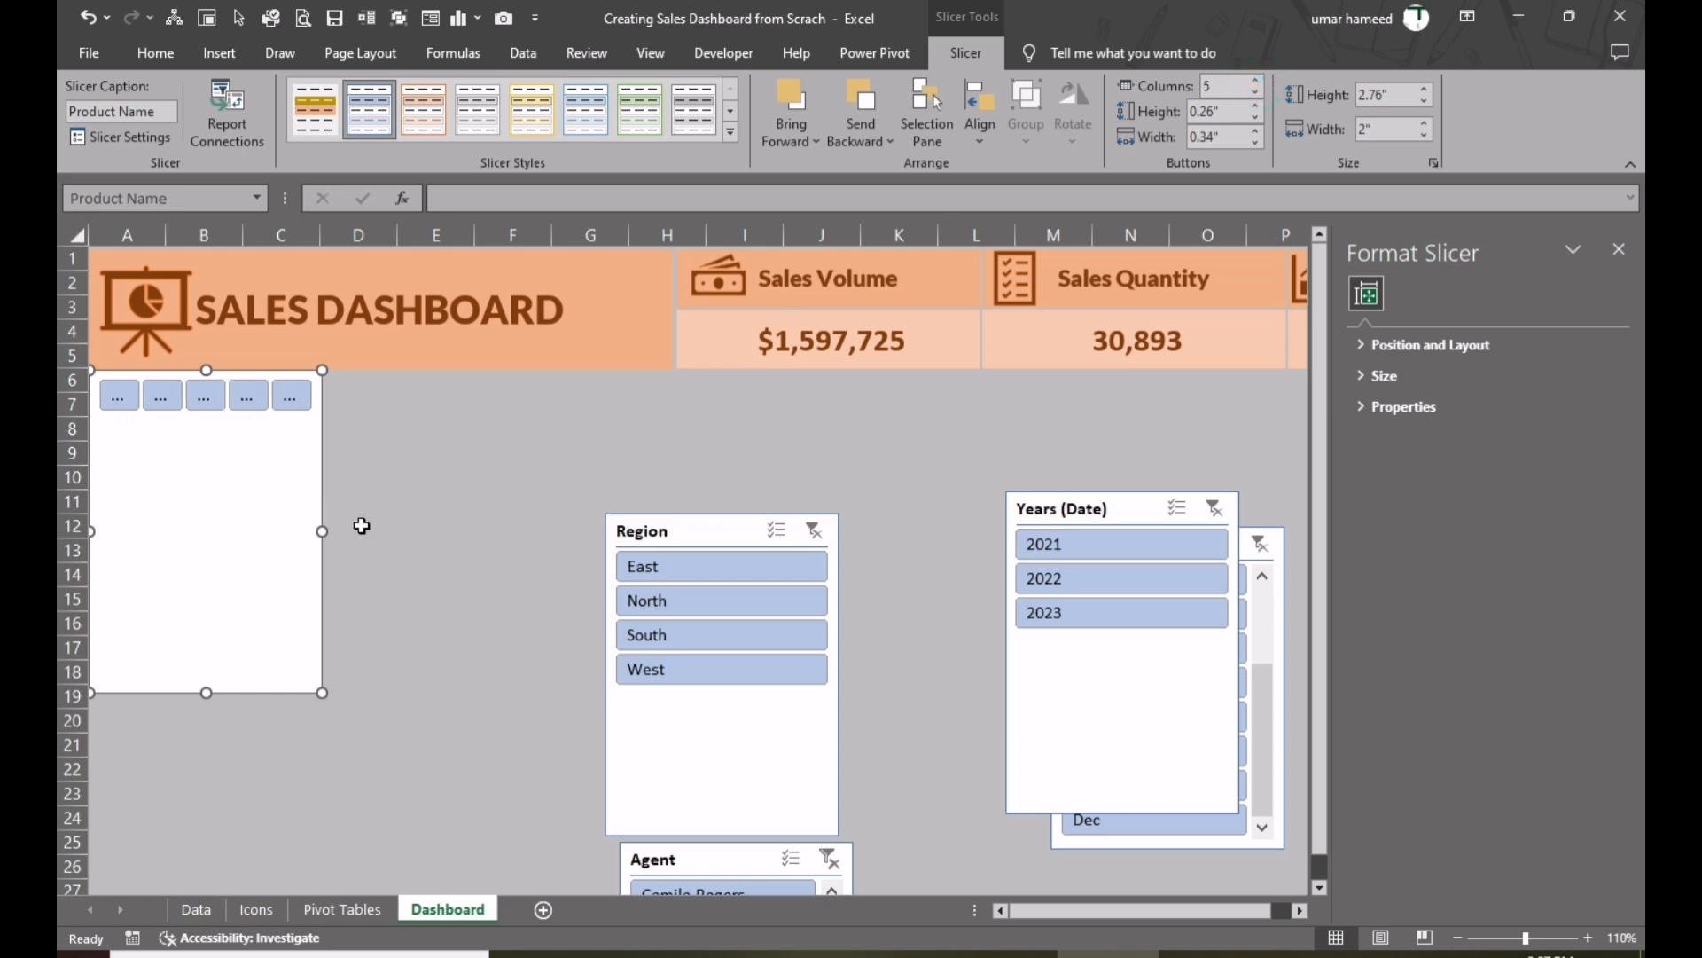
- Resize the Product Name slicer to 5.02" wide and 0.43" high so it fits beneath the dashboard title
left_click_drag(322, 531, 675, 480)
left_click_drag(381, 693, 361, 421)
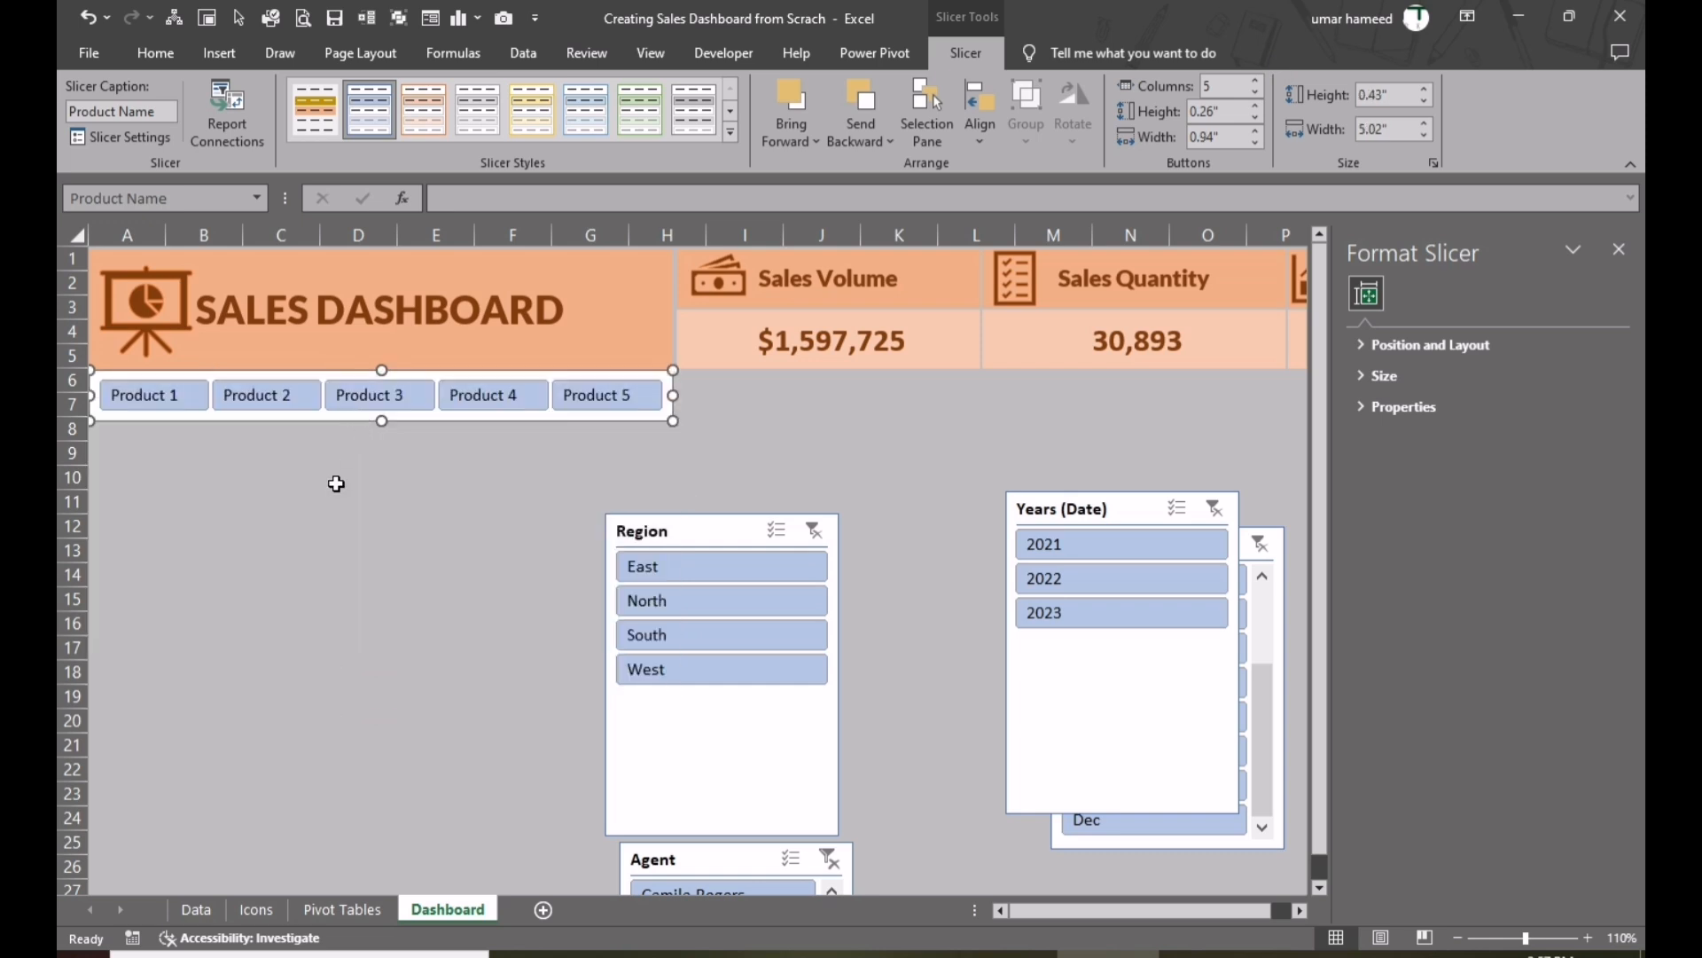
left_click(324, 569)
- Create a new slicer style from the Product Name slicer, formatting Whole Slicer with bold Accent 2, Darker 50% text and a grey fill
left_click(651, 376)
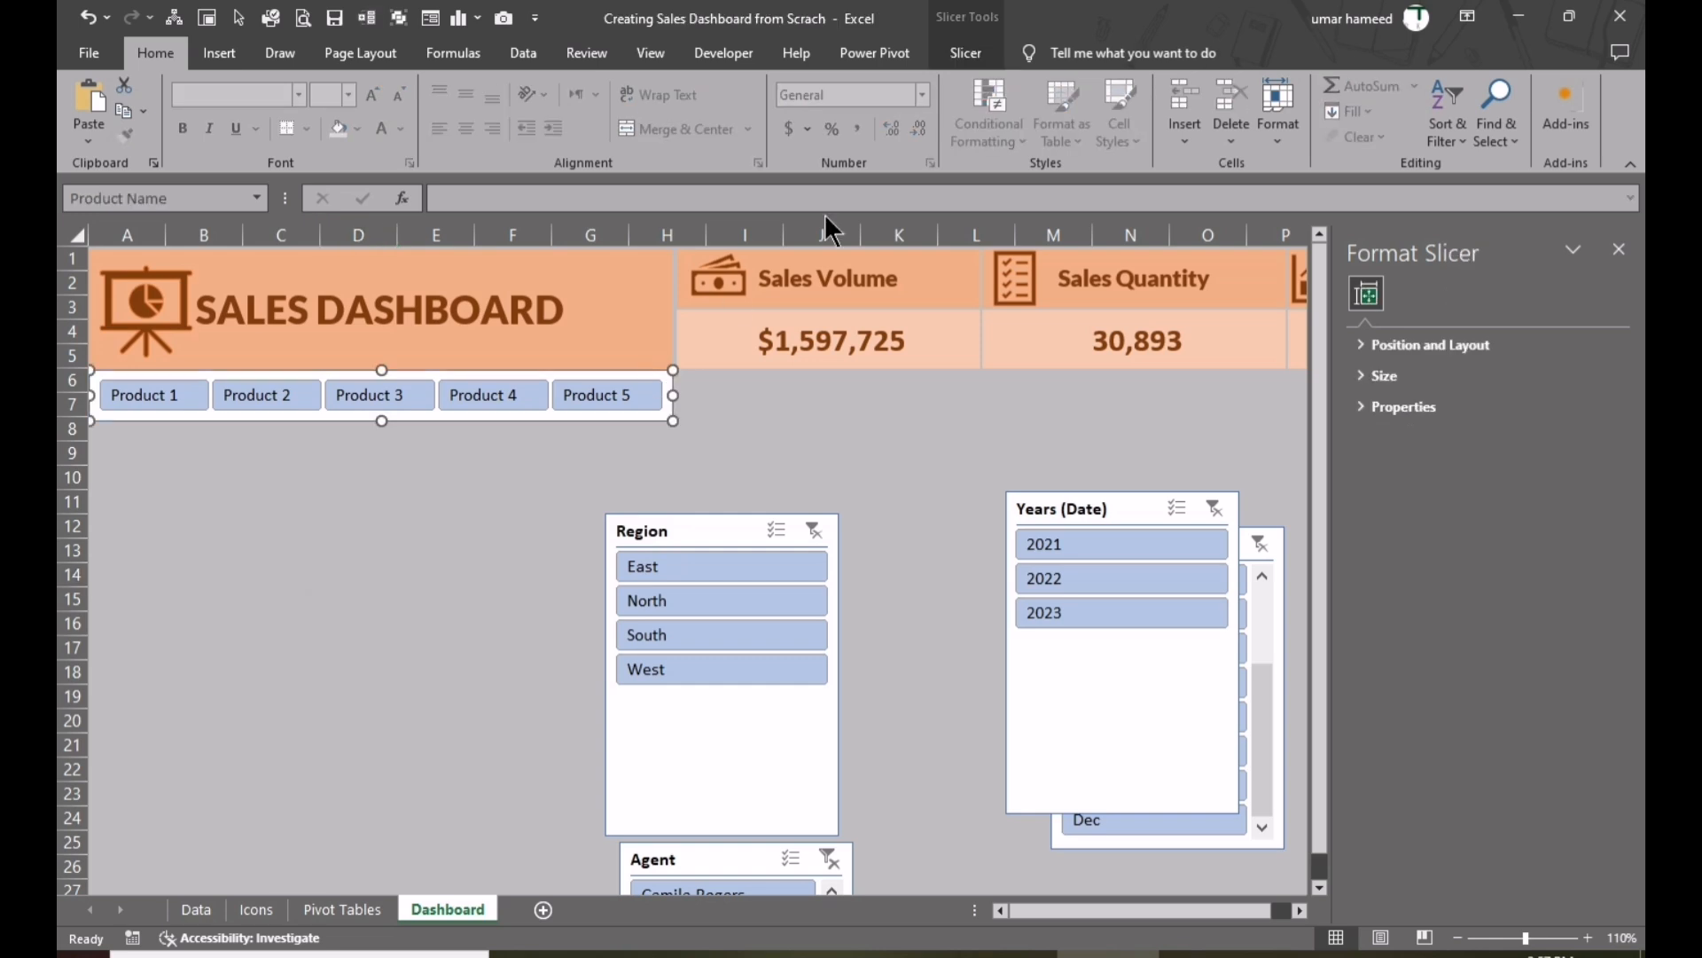
left_click(971, 55)
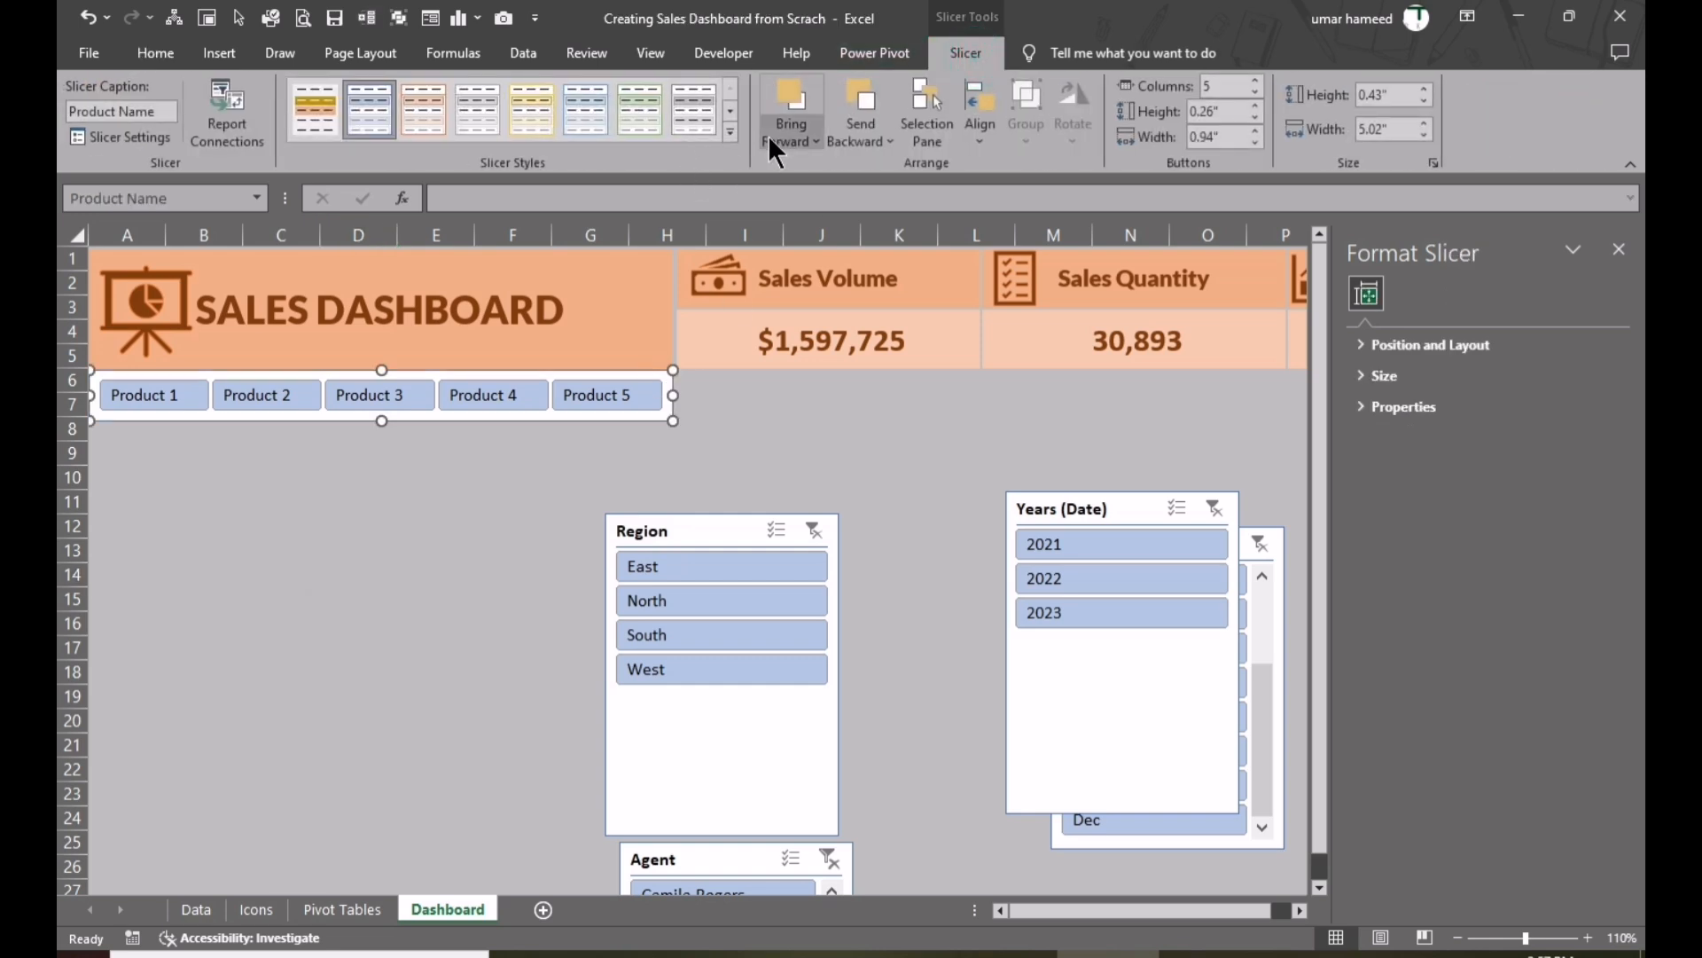
left_click(729, 131)
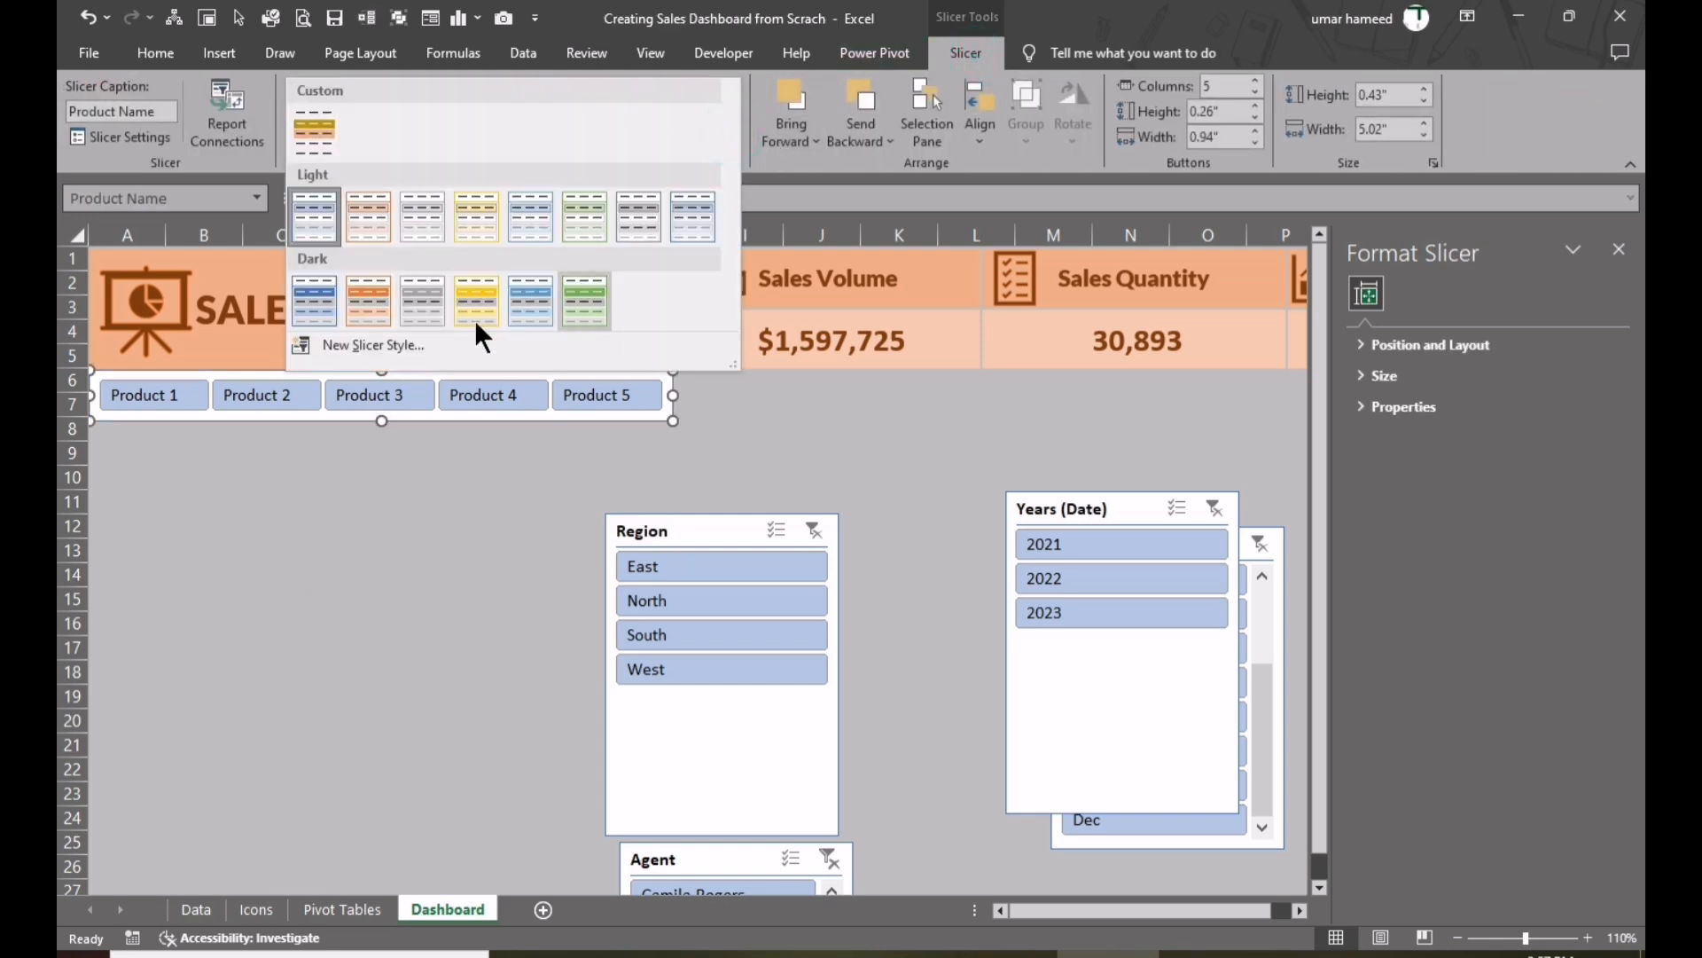
left_click(397, 343)
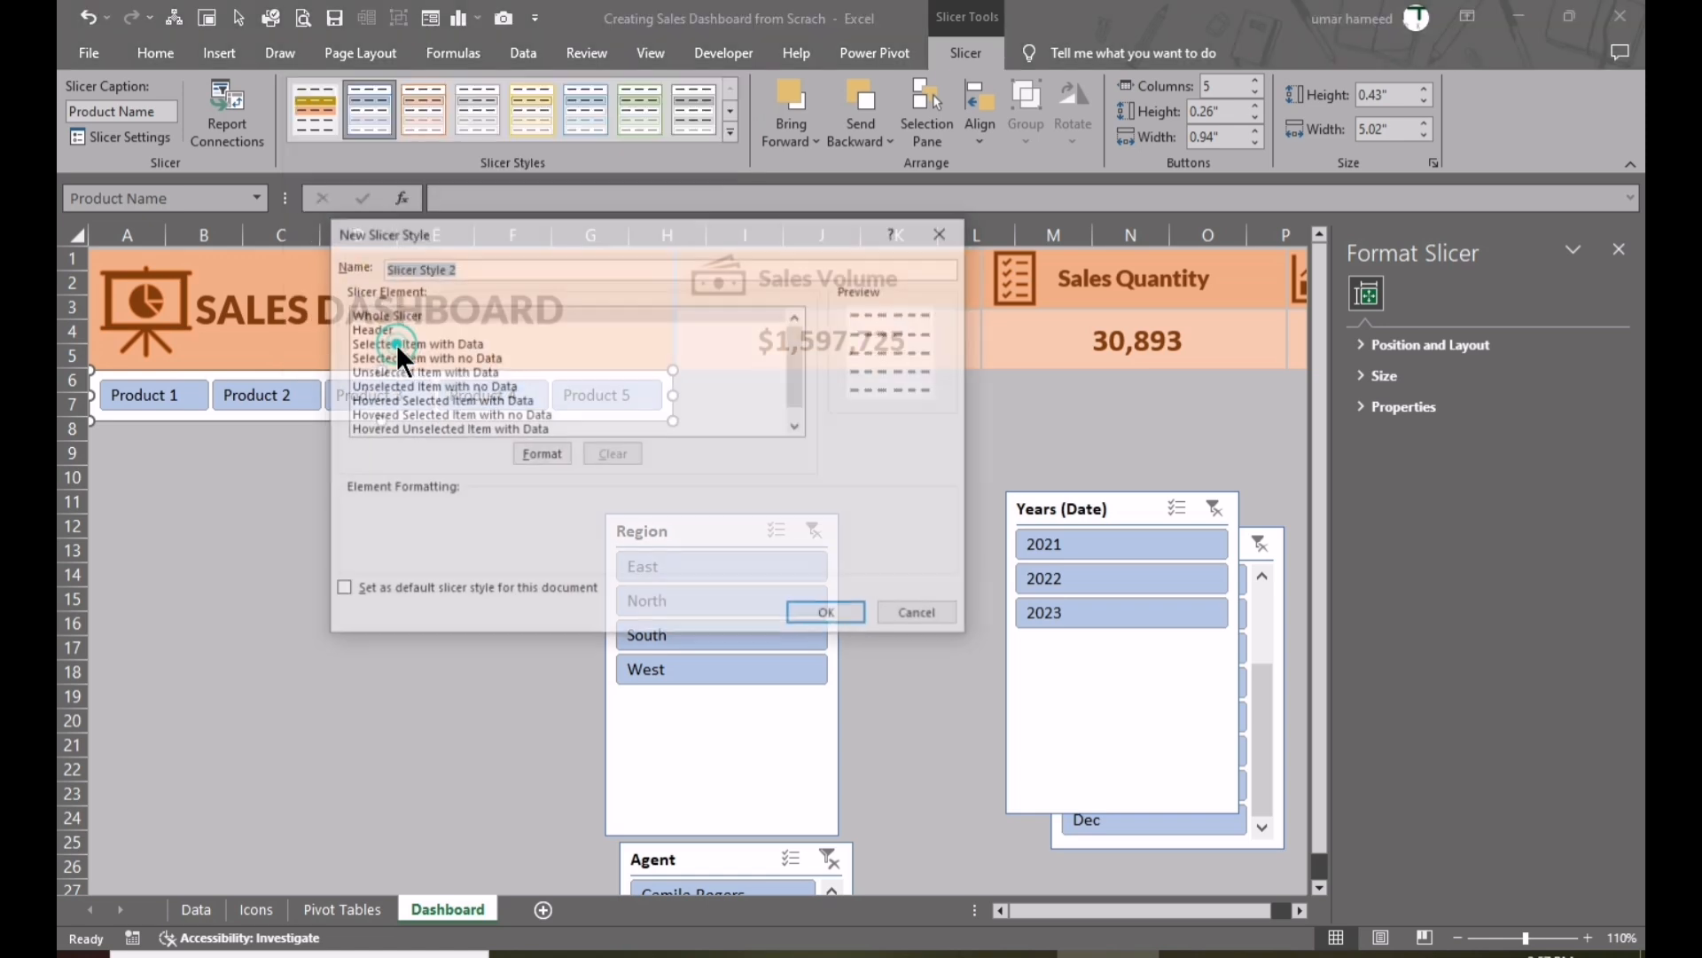
left_click_drag(520, 229, 685, 238)
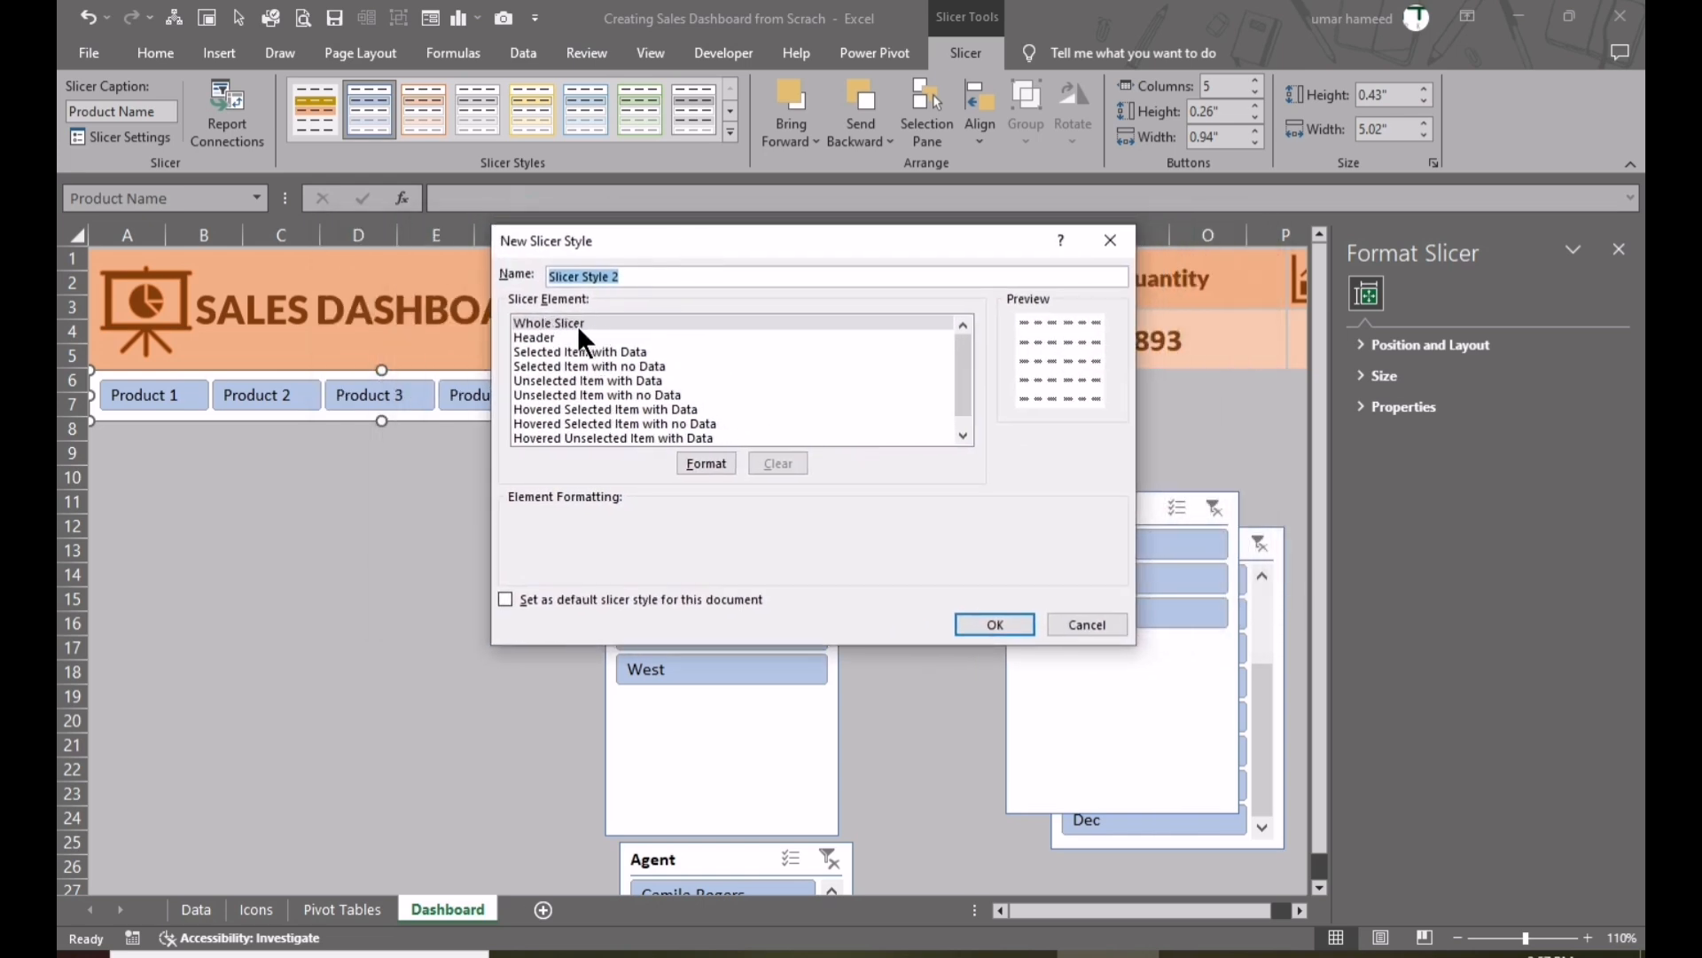
left_click(592, 325)
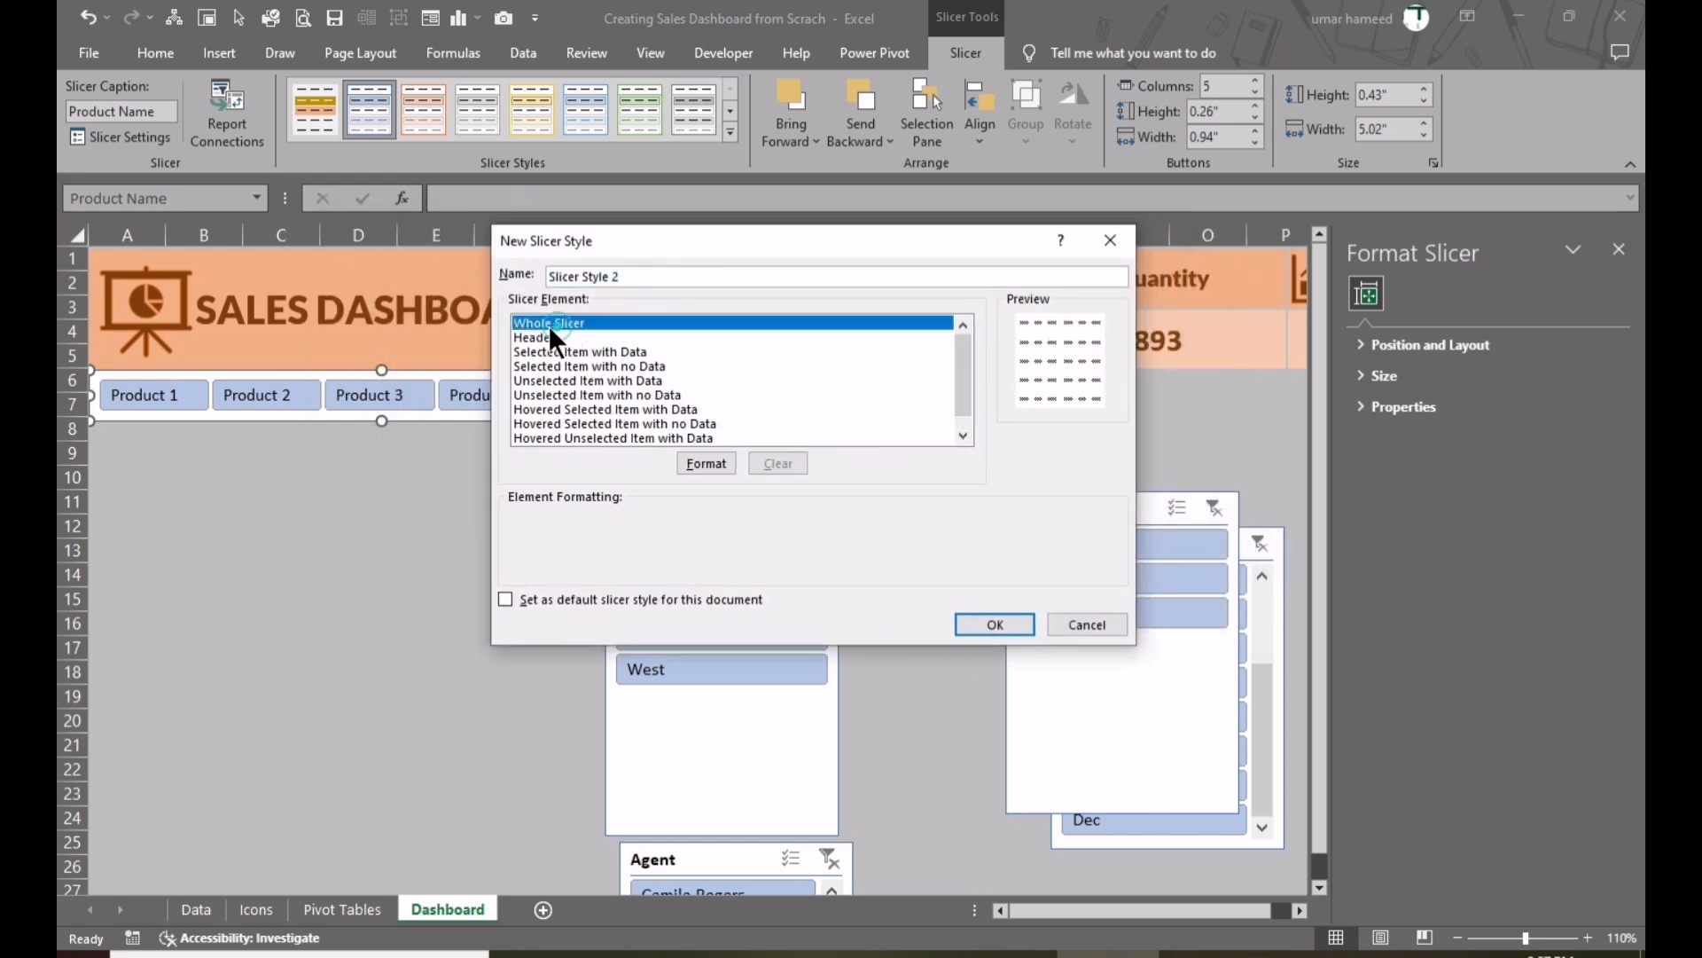
left_click(697, 460)
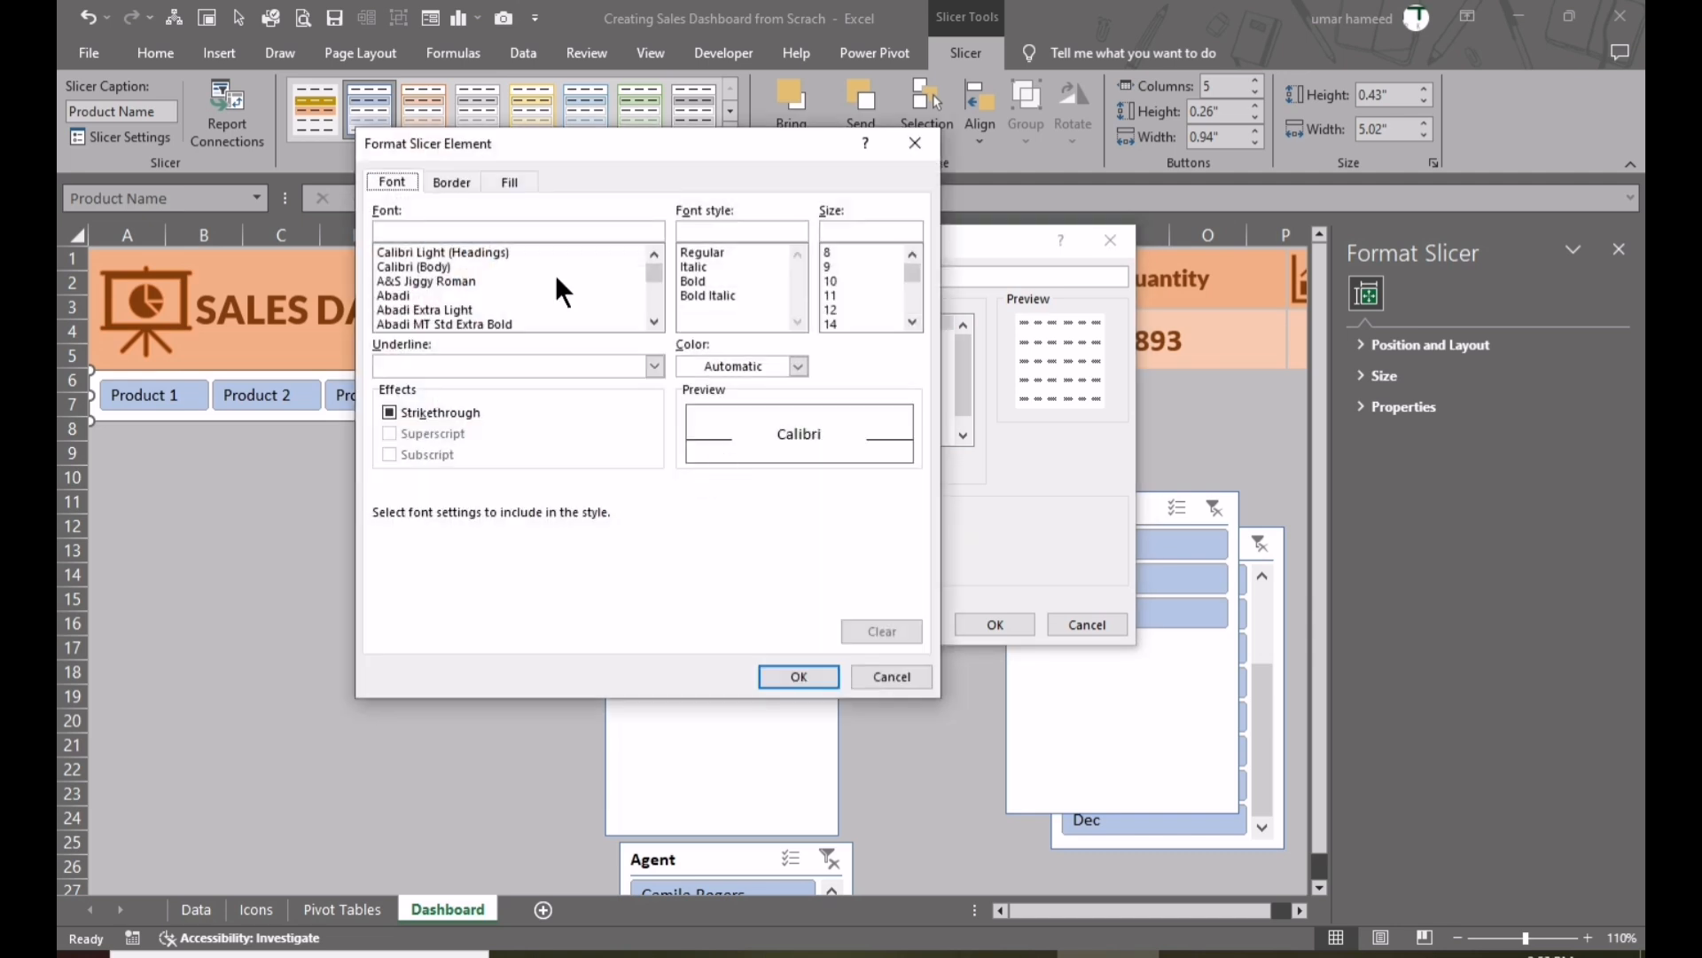
left_click(797, 365)
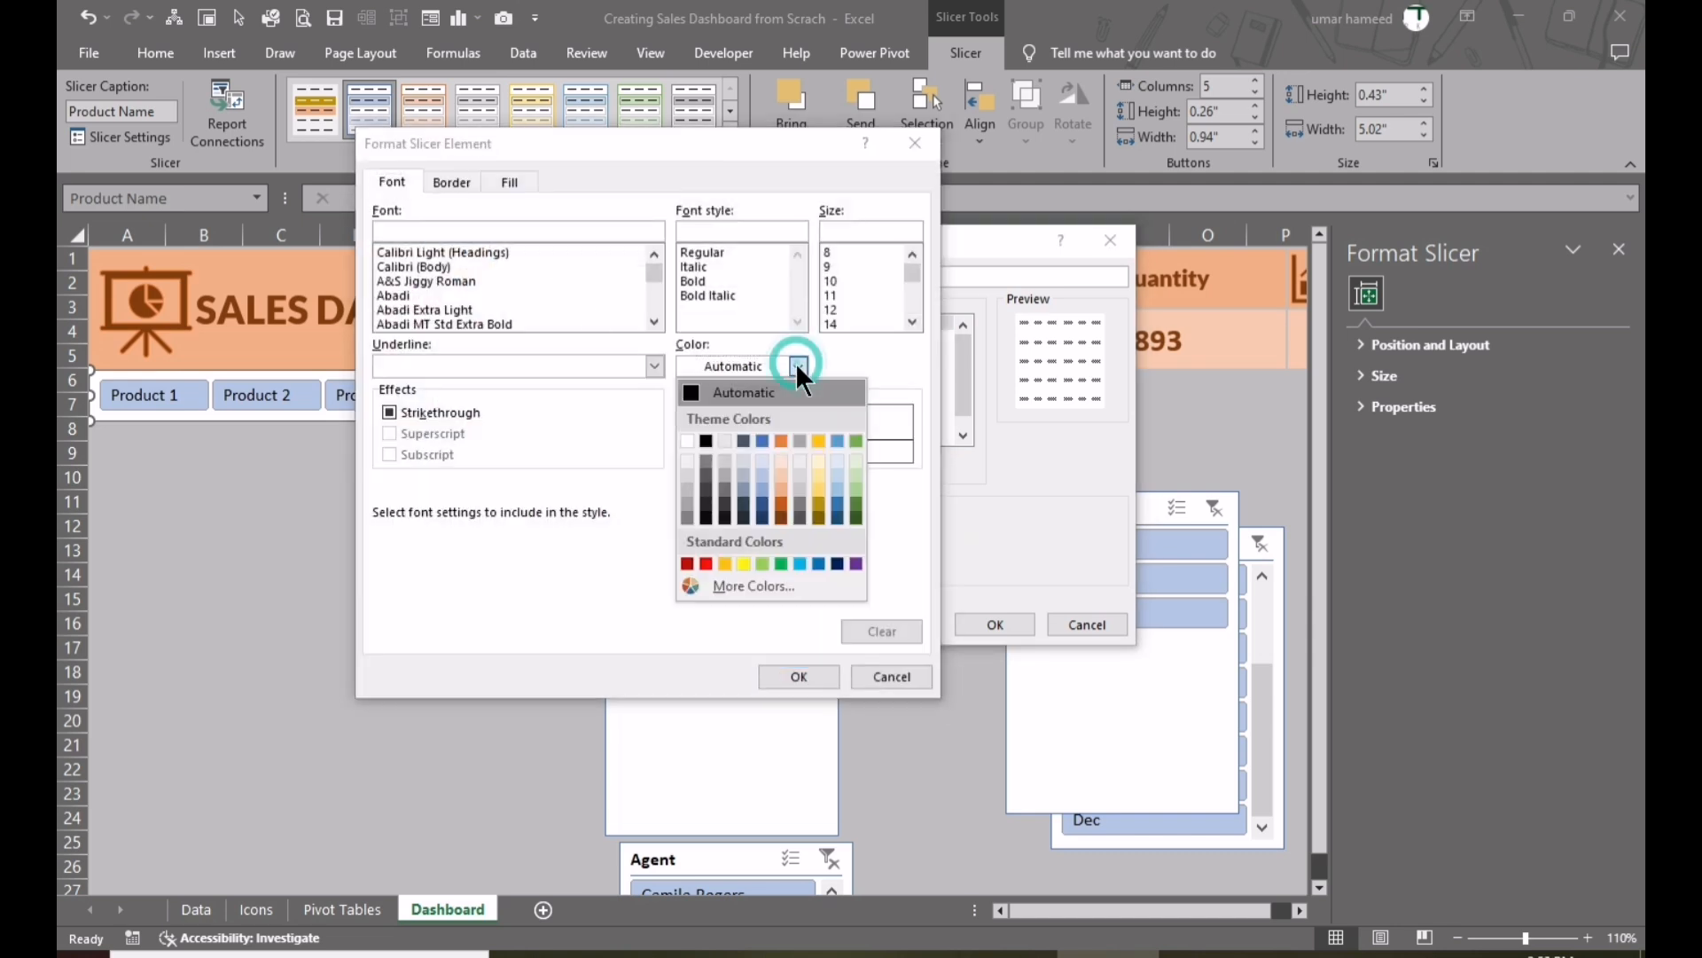
left_click(780, 519)
left_click(701, 281)
left_click(511, 182)
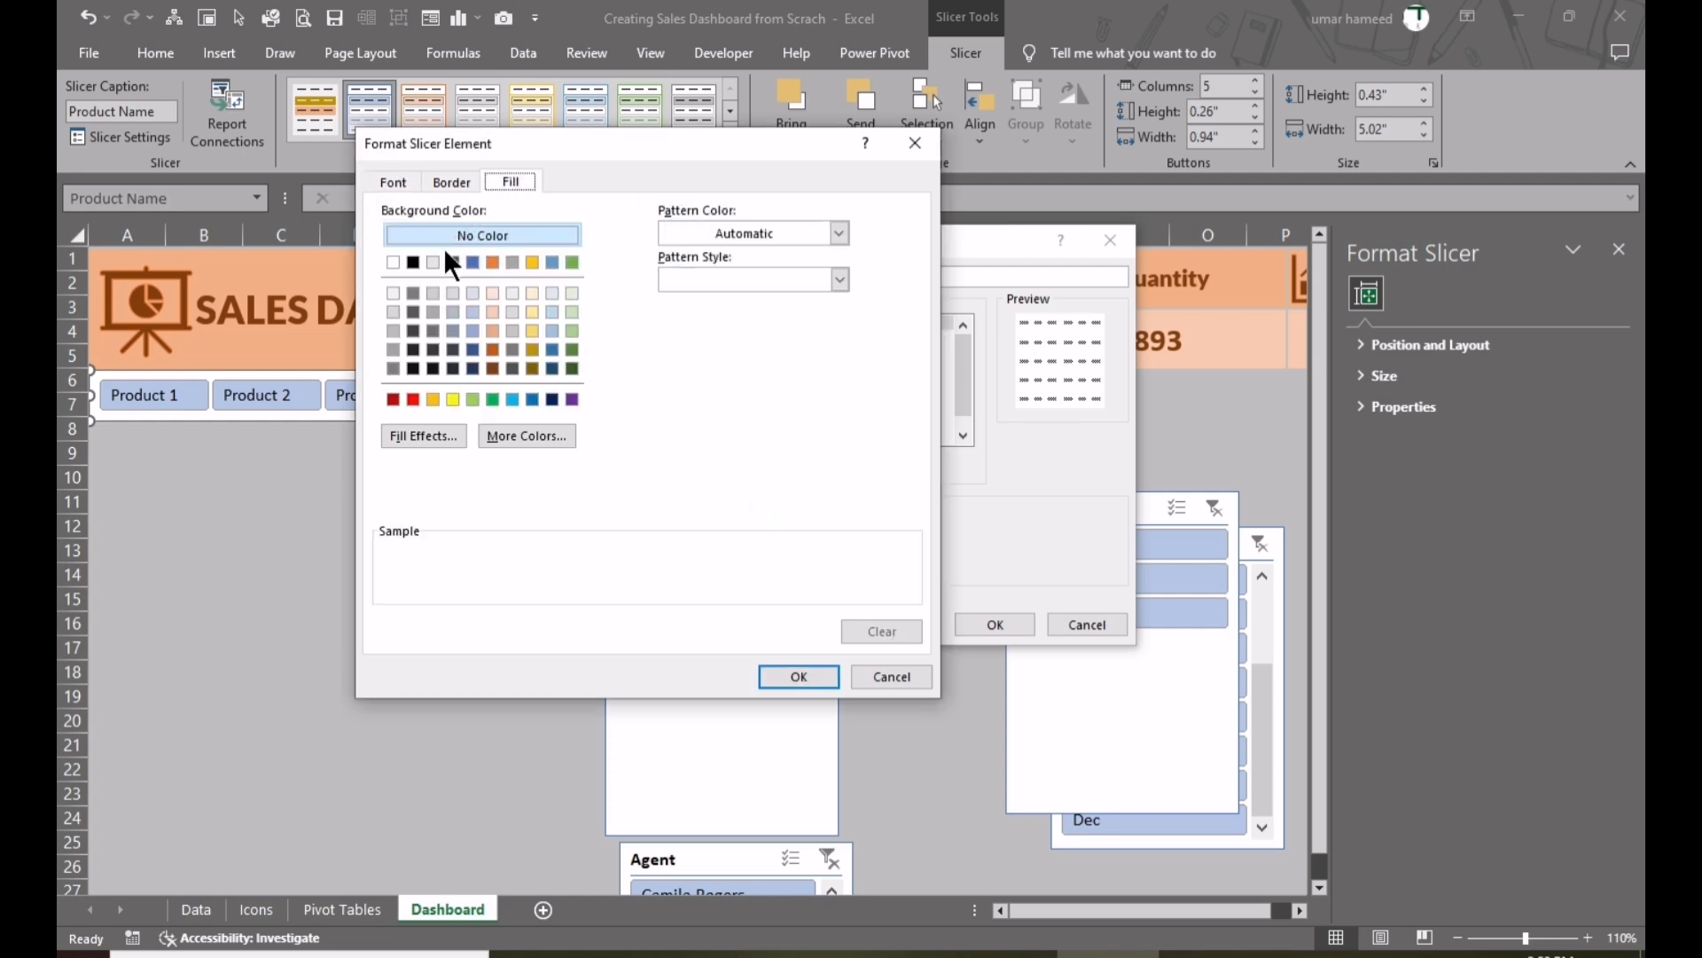
left_click(394, 352)
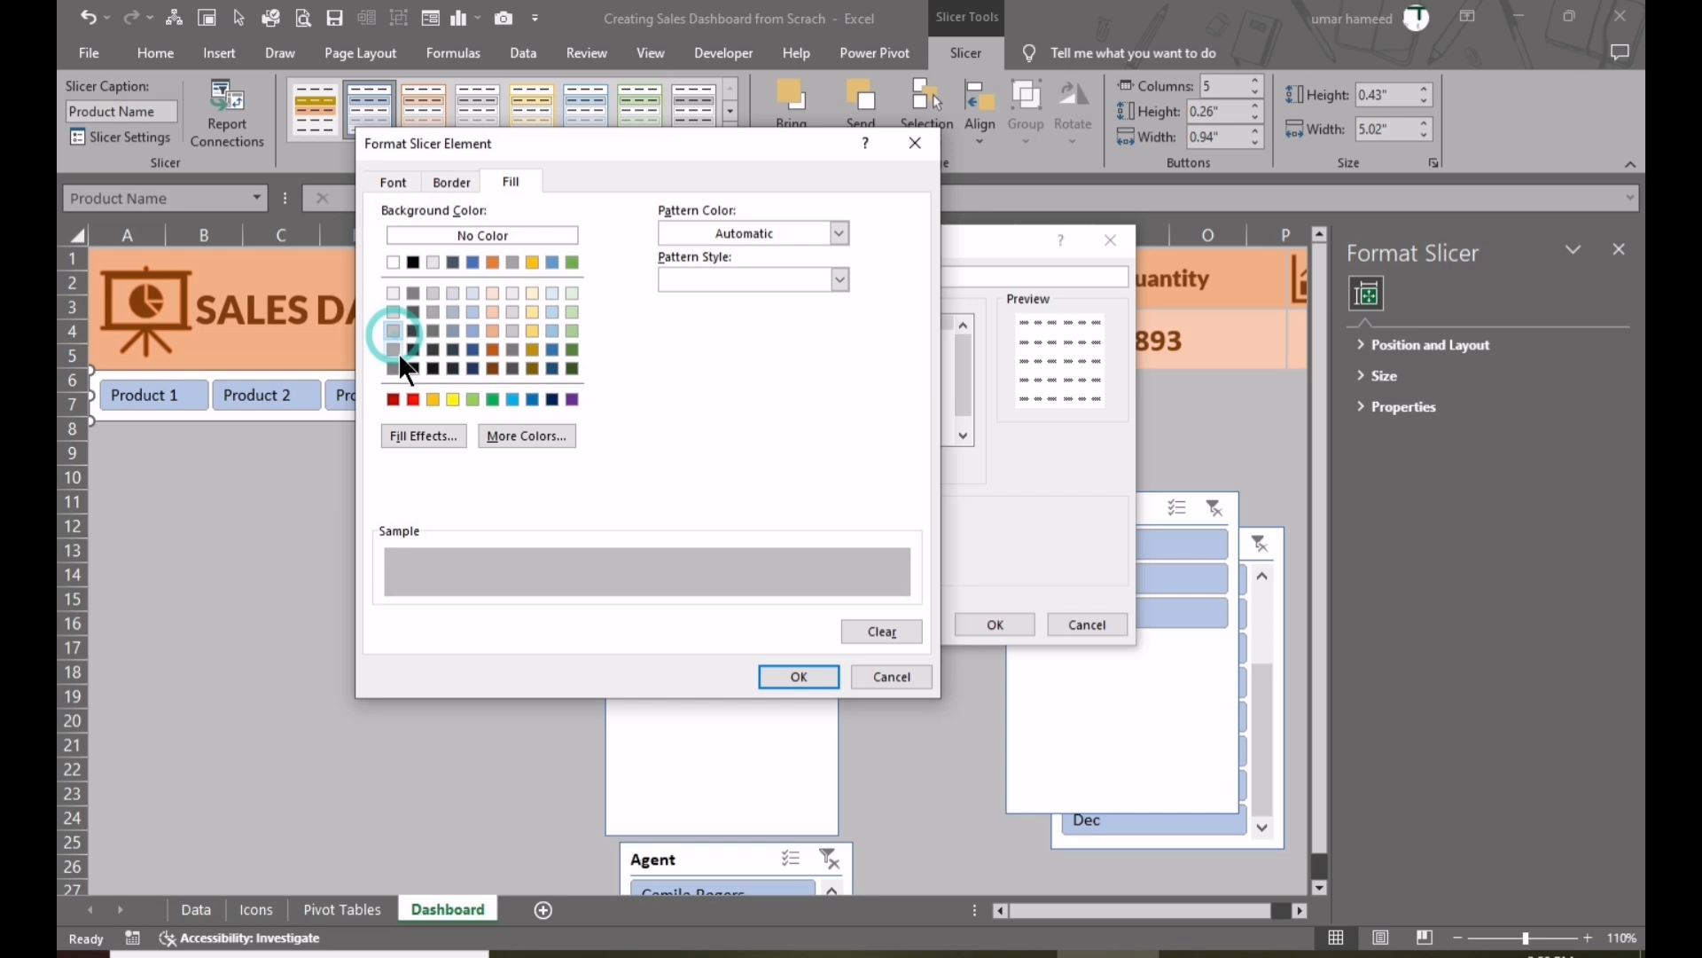
left_click(800, 674)
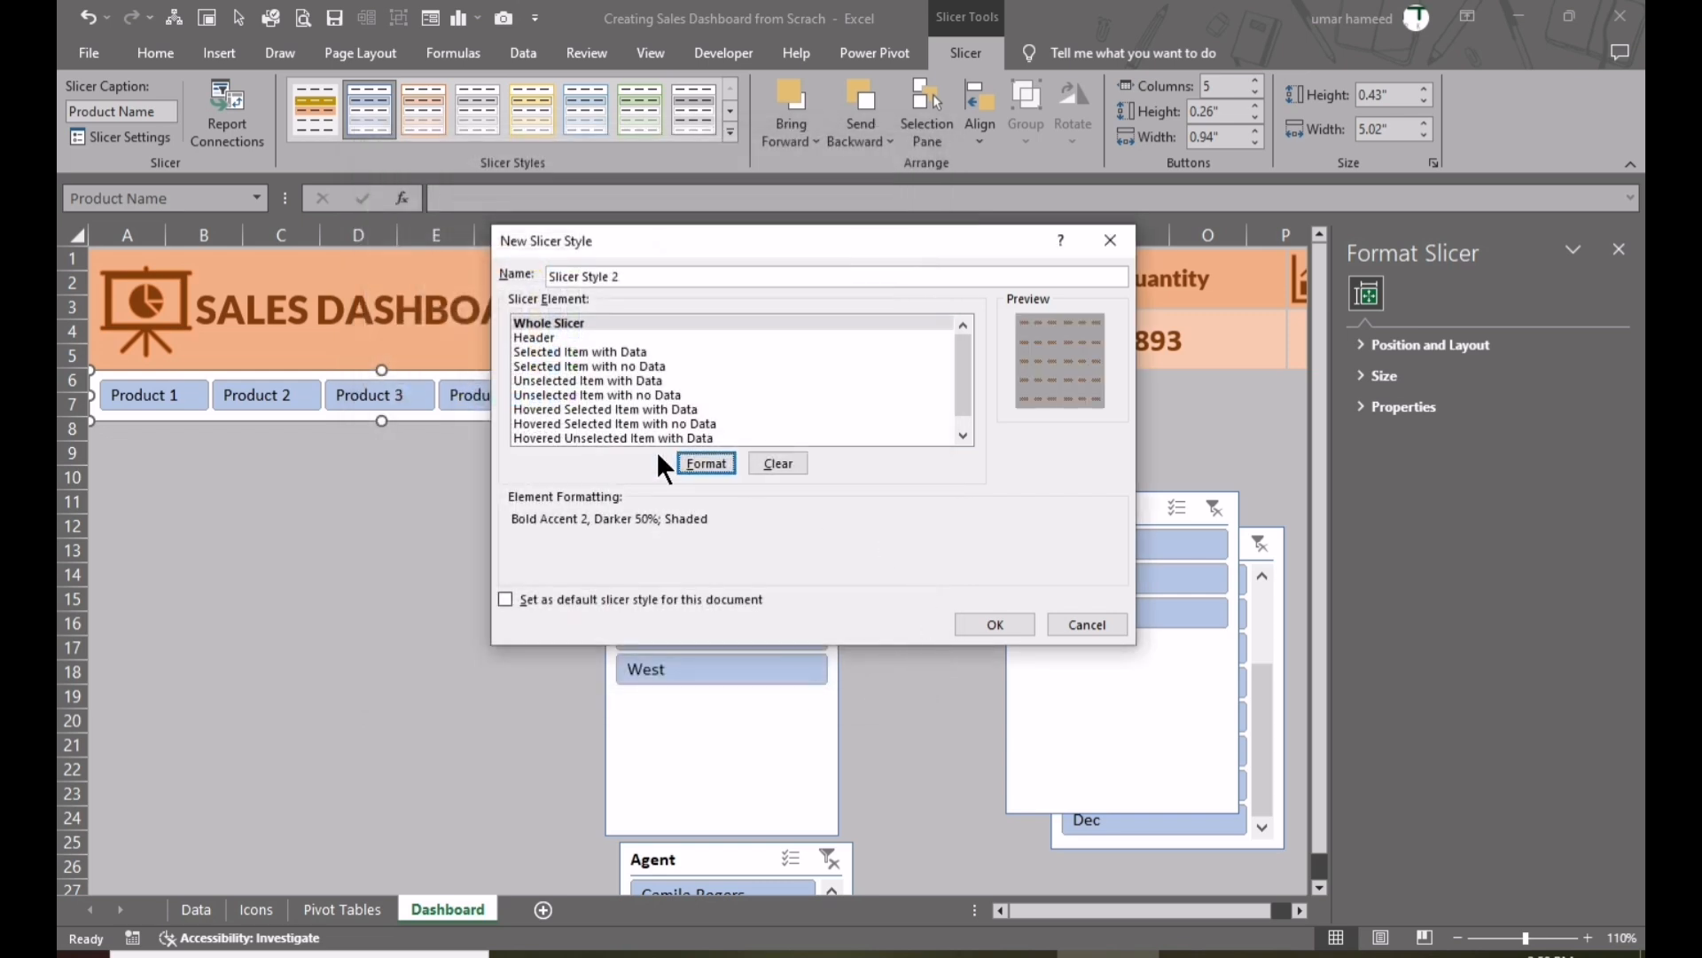
- Format the style's Selected Item with Data element with a dark orange fill and bold white text
left_click(544, 351)
left_click(706, 462)
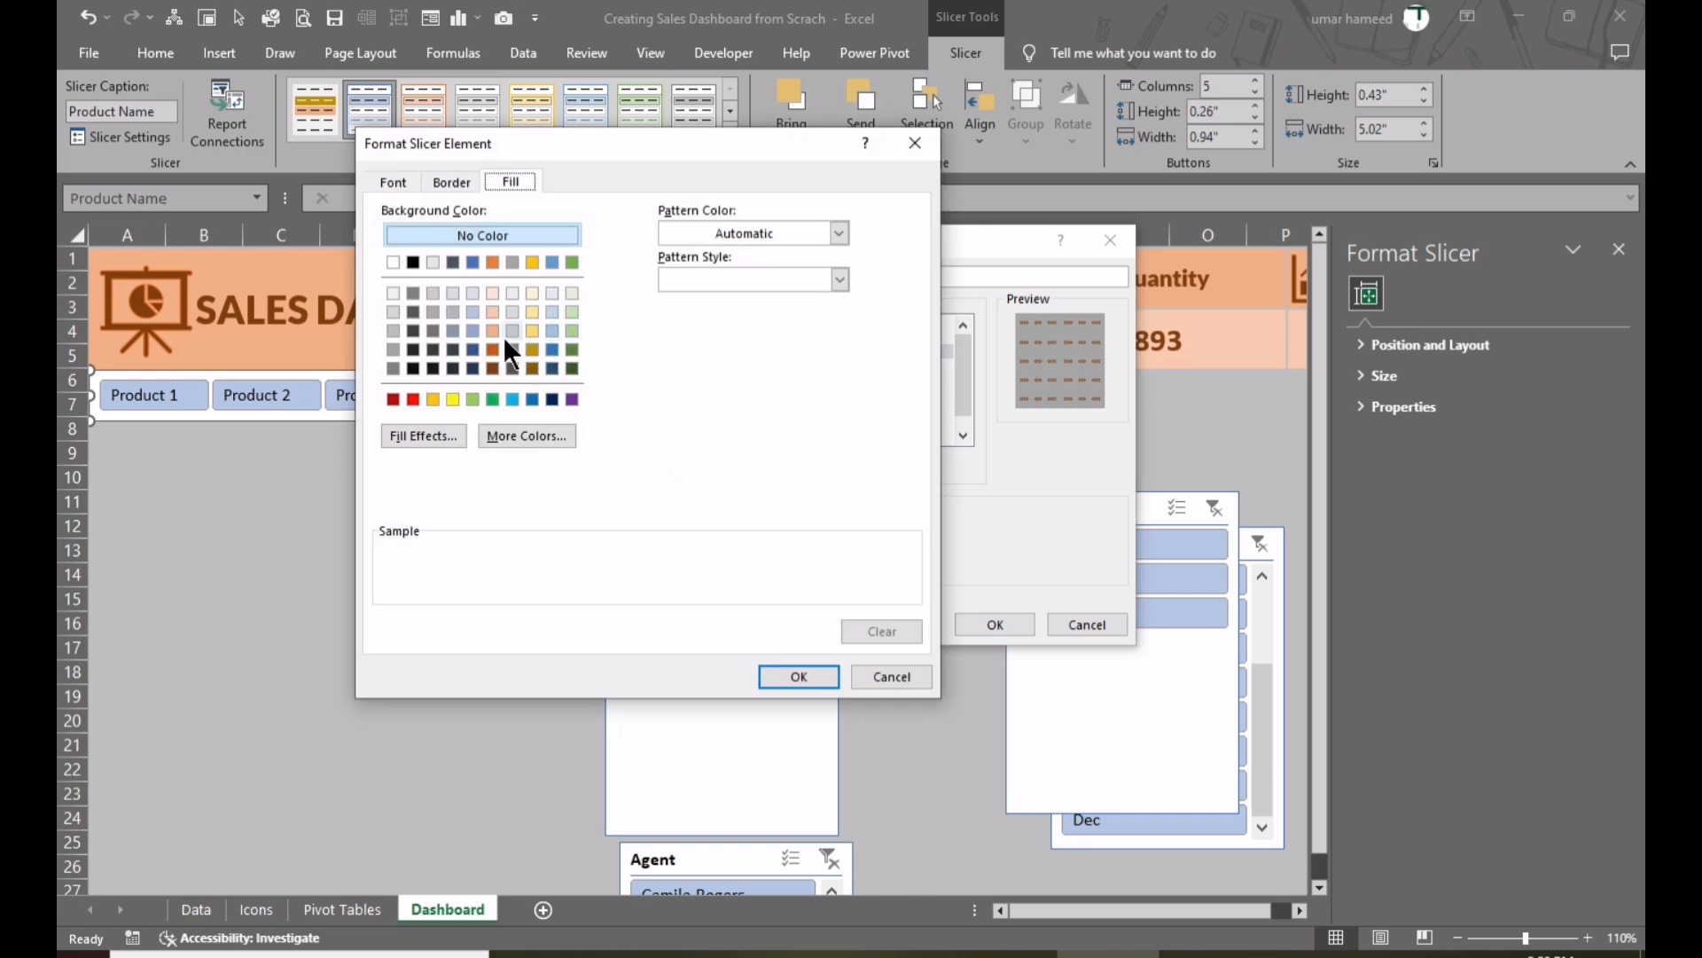
left_click(495, 332)
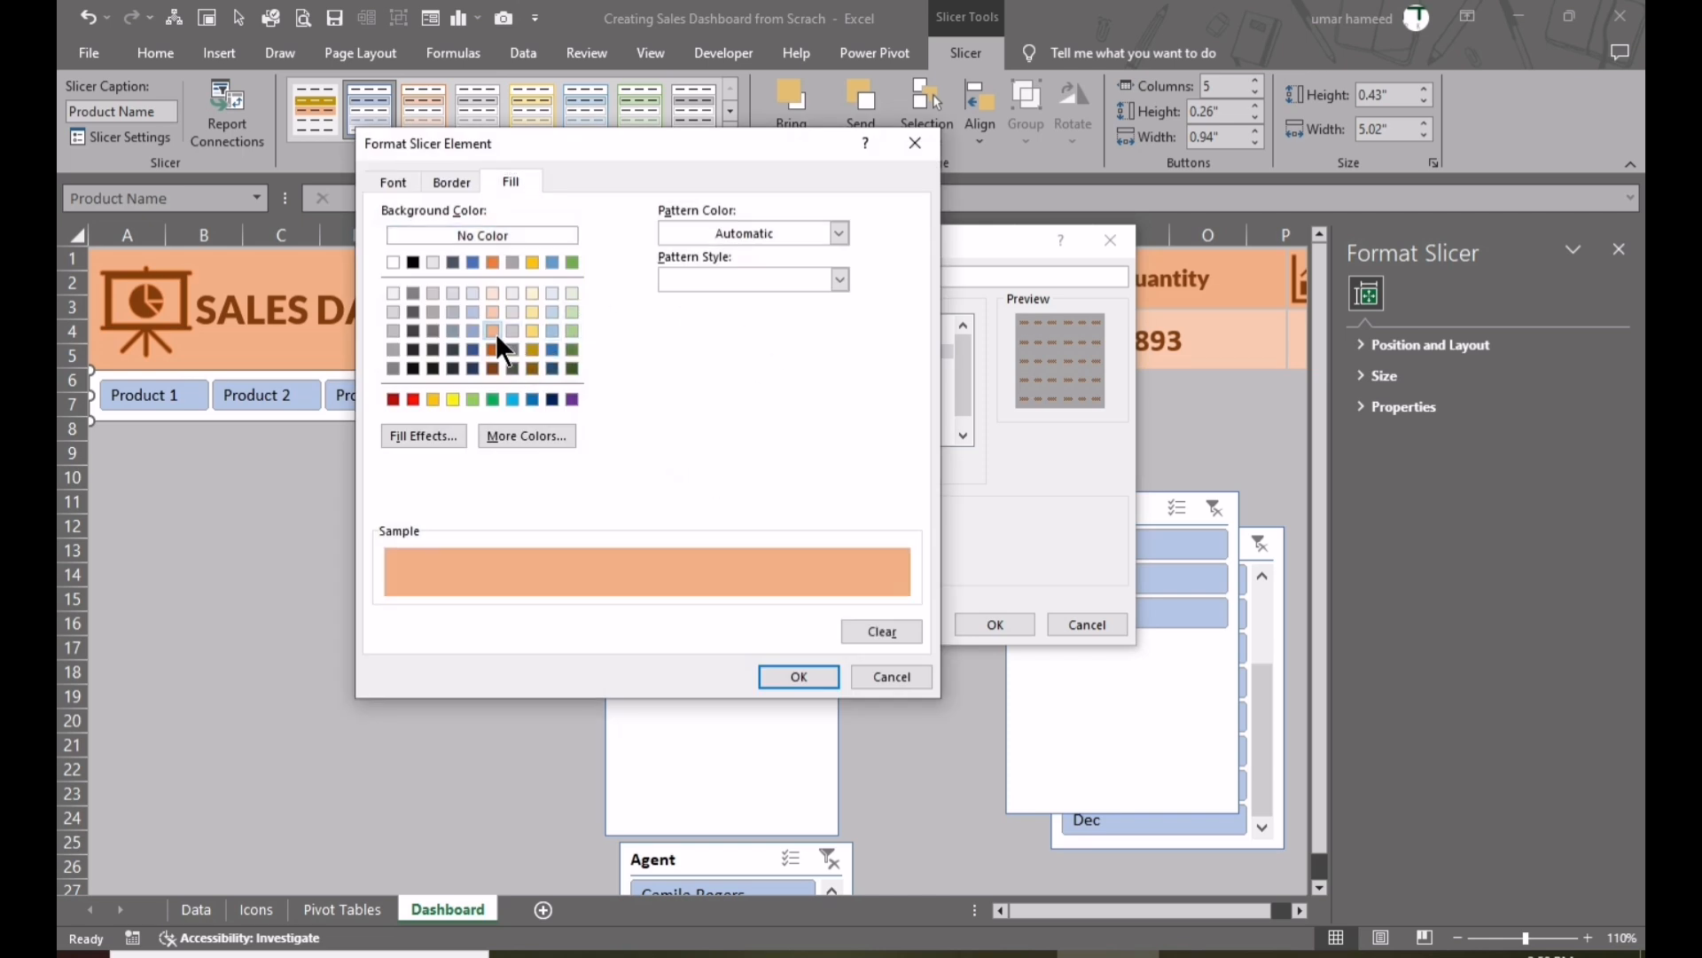
left_click(493, 351)
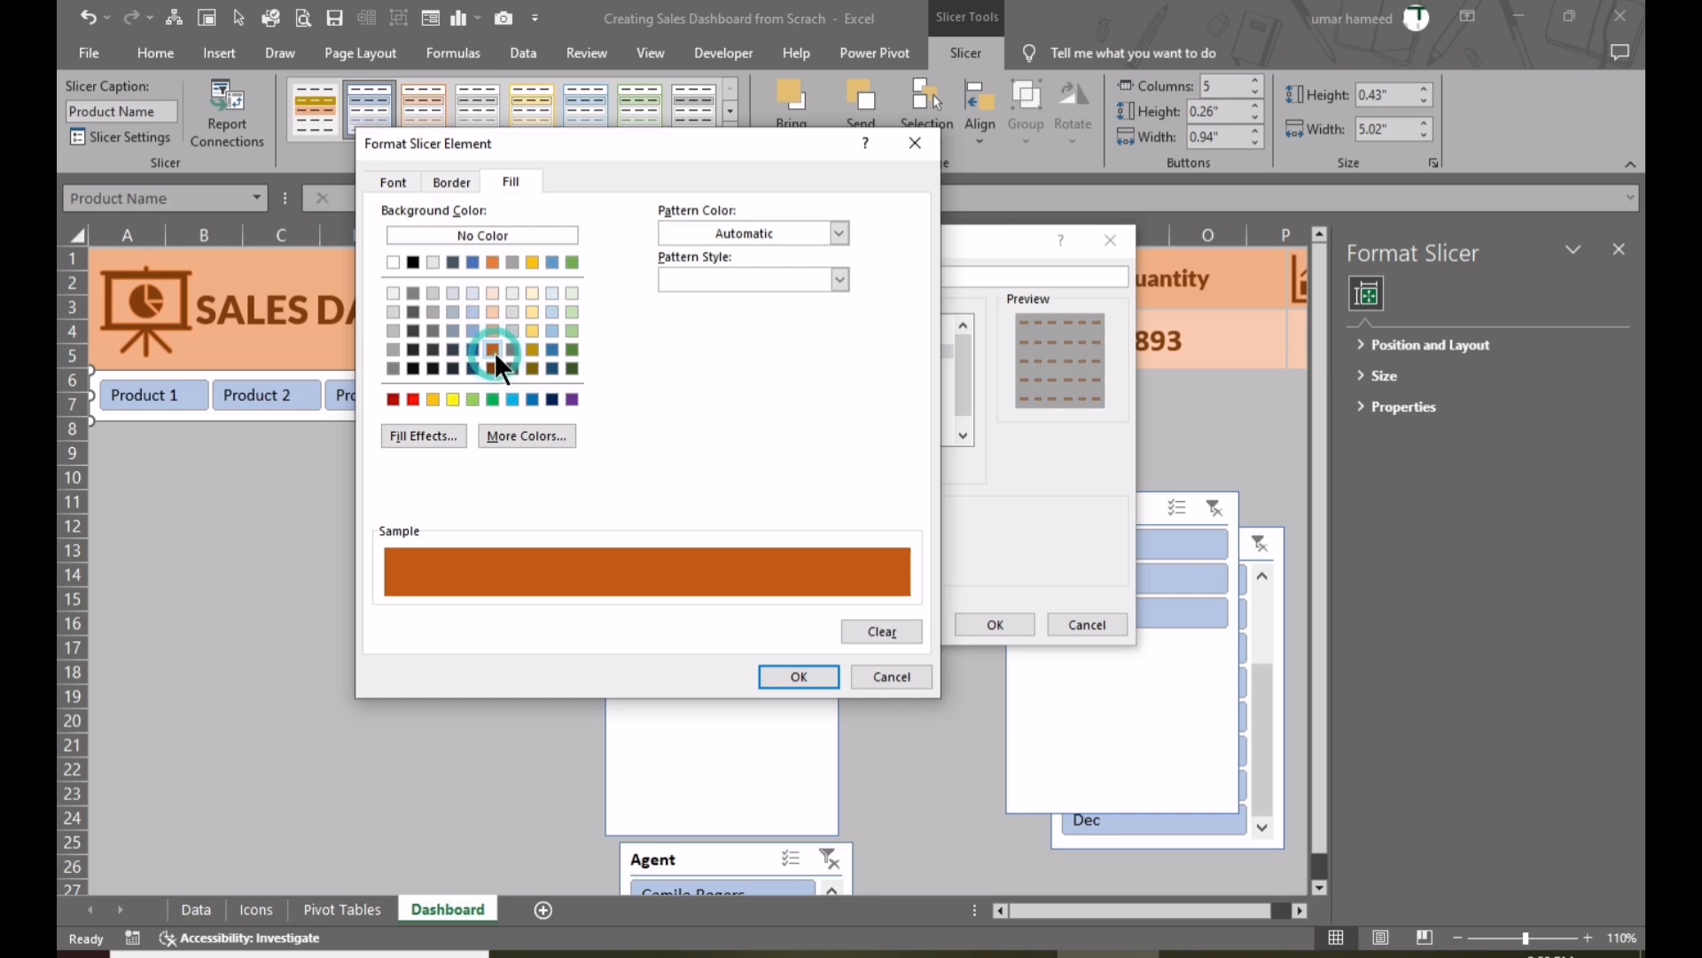
left_click(394, 181)
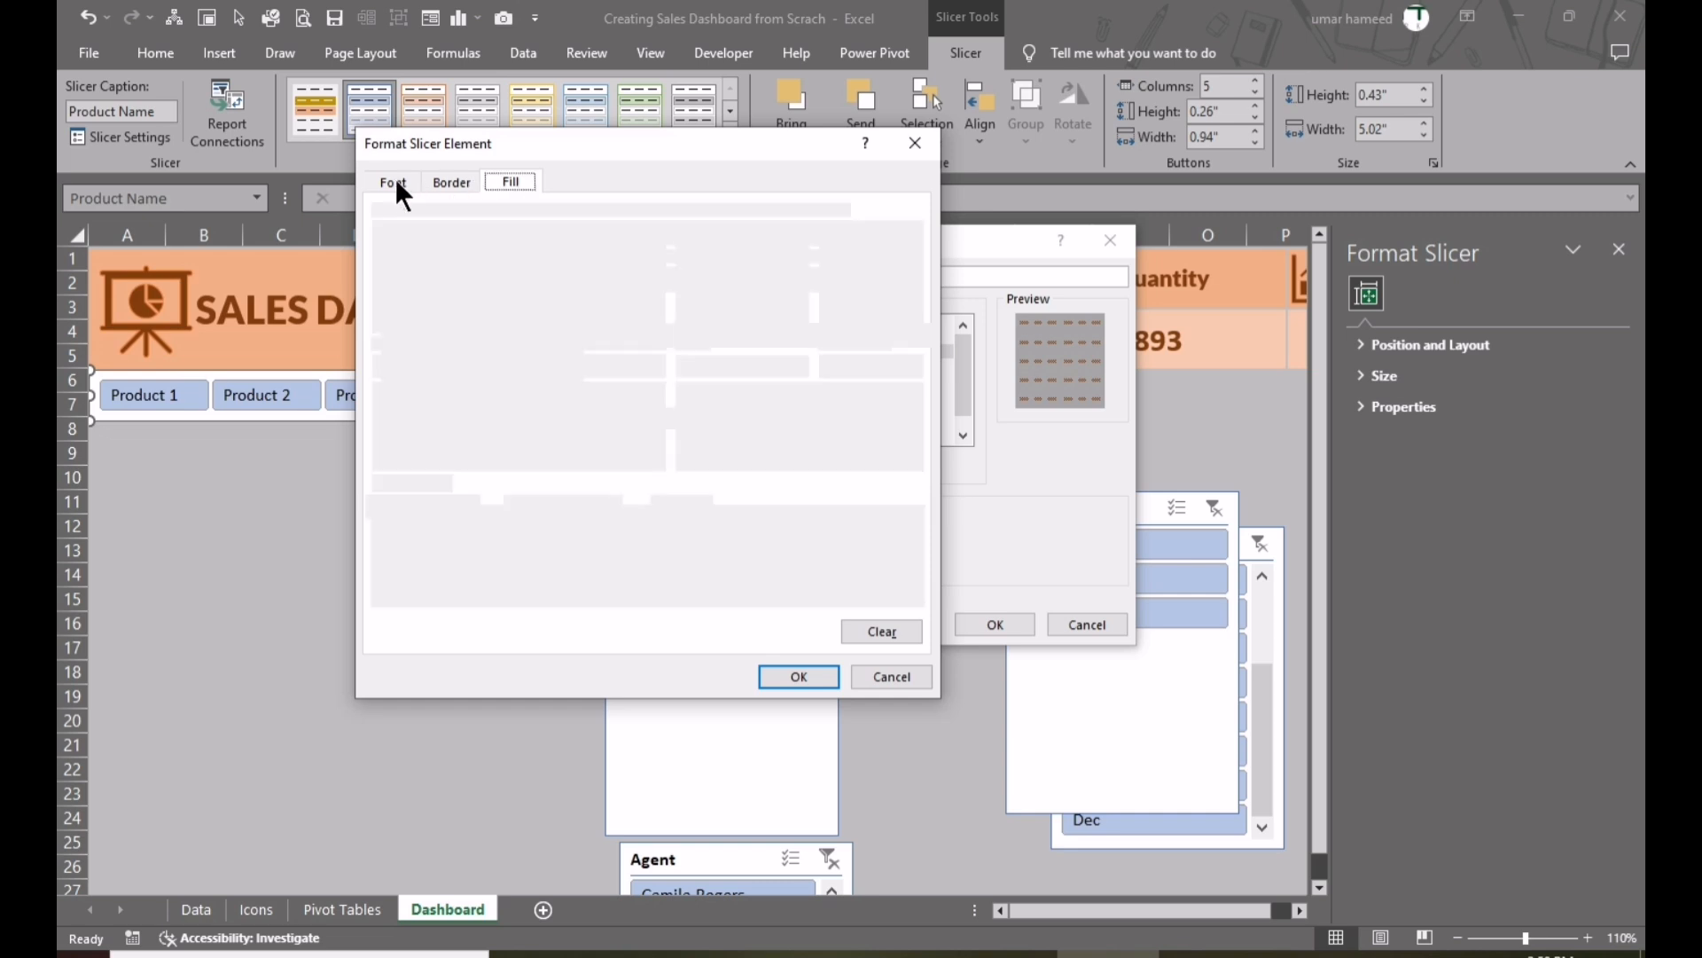
left_click(782, 367)
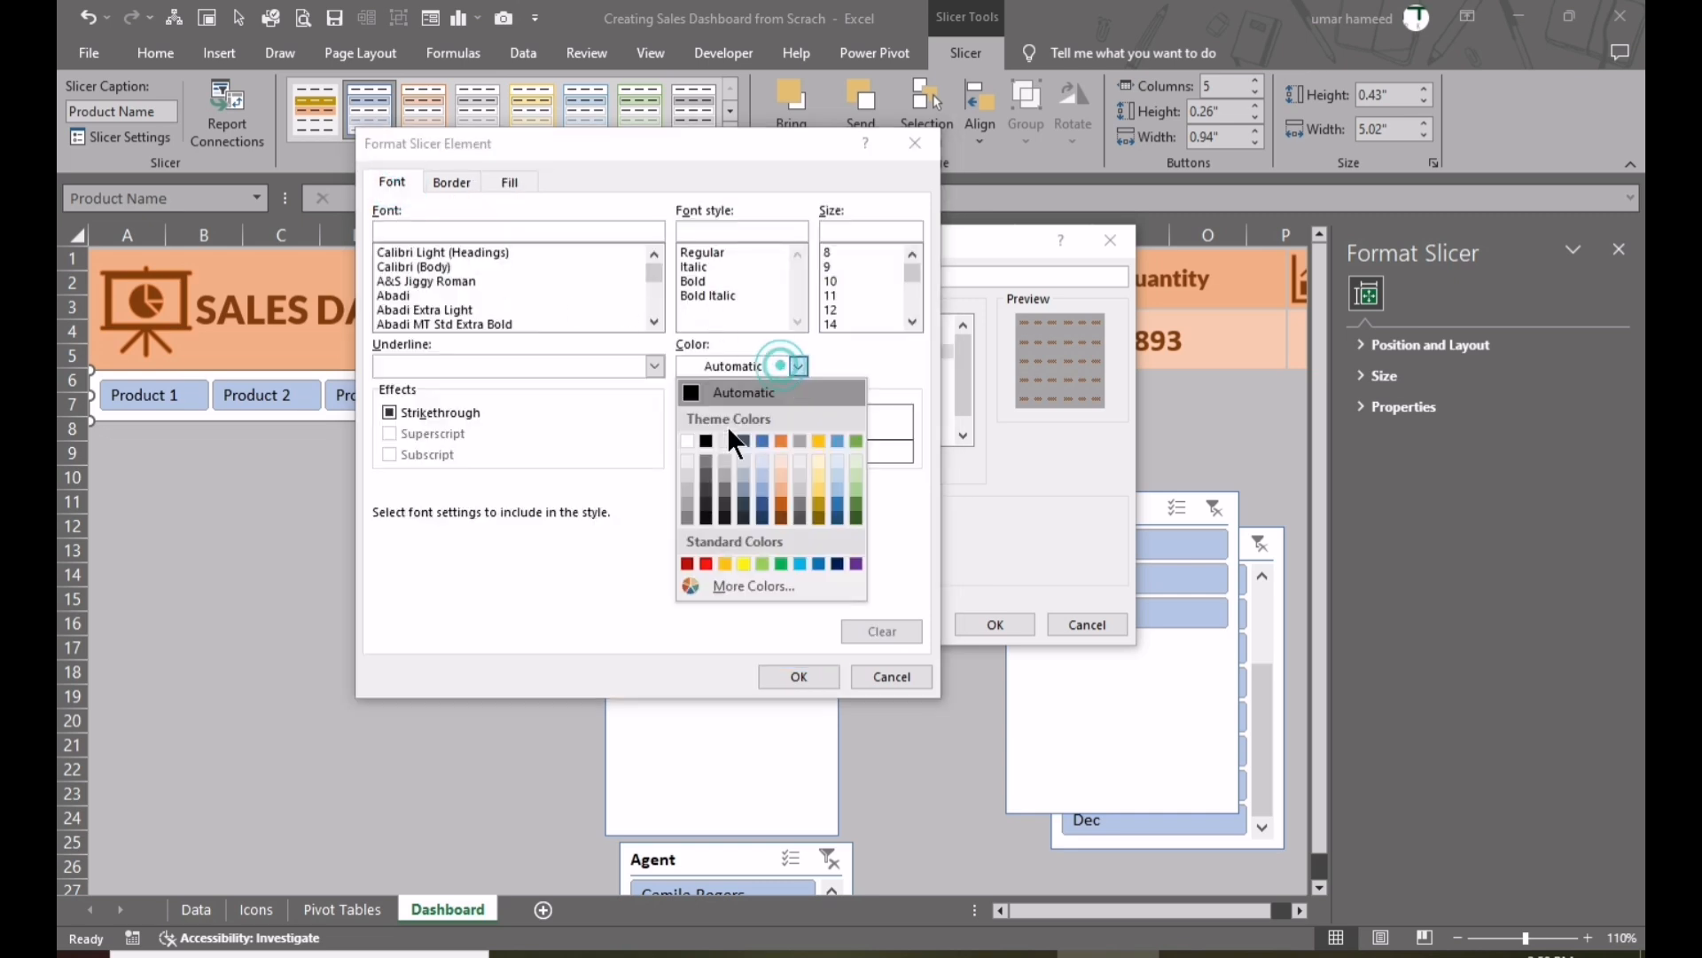
left_click(690, 435)
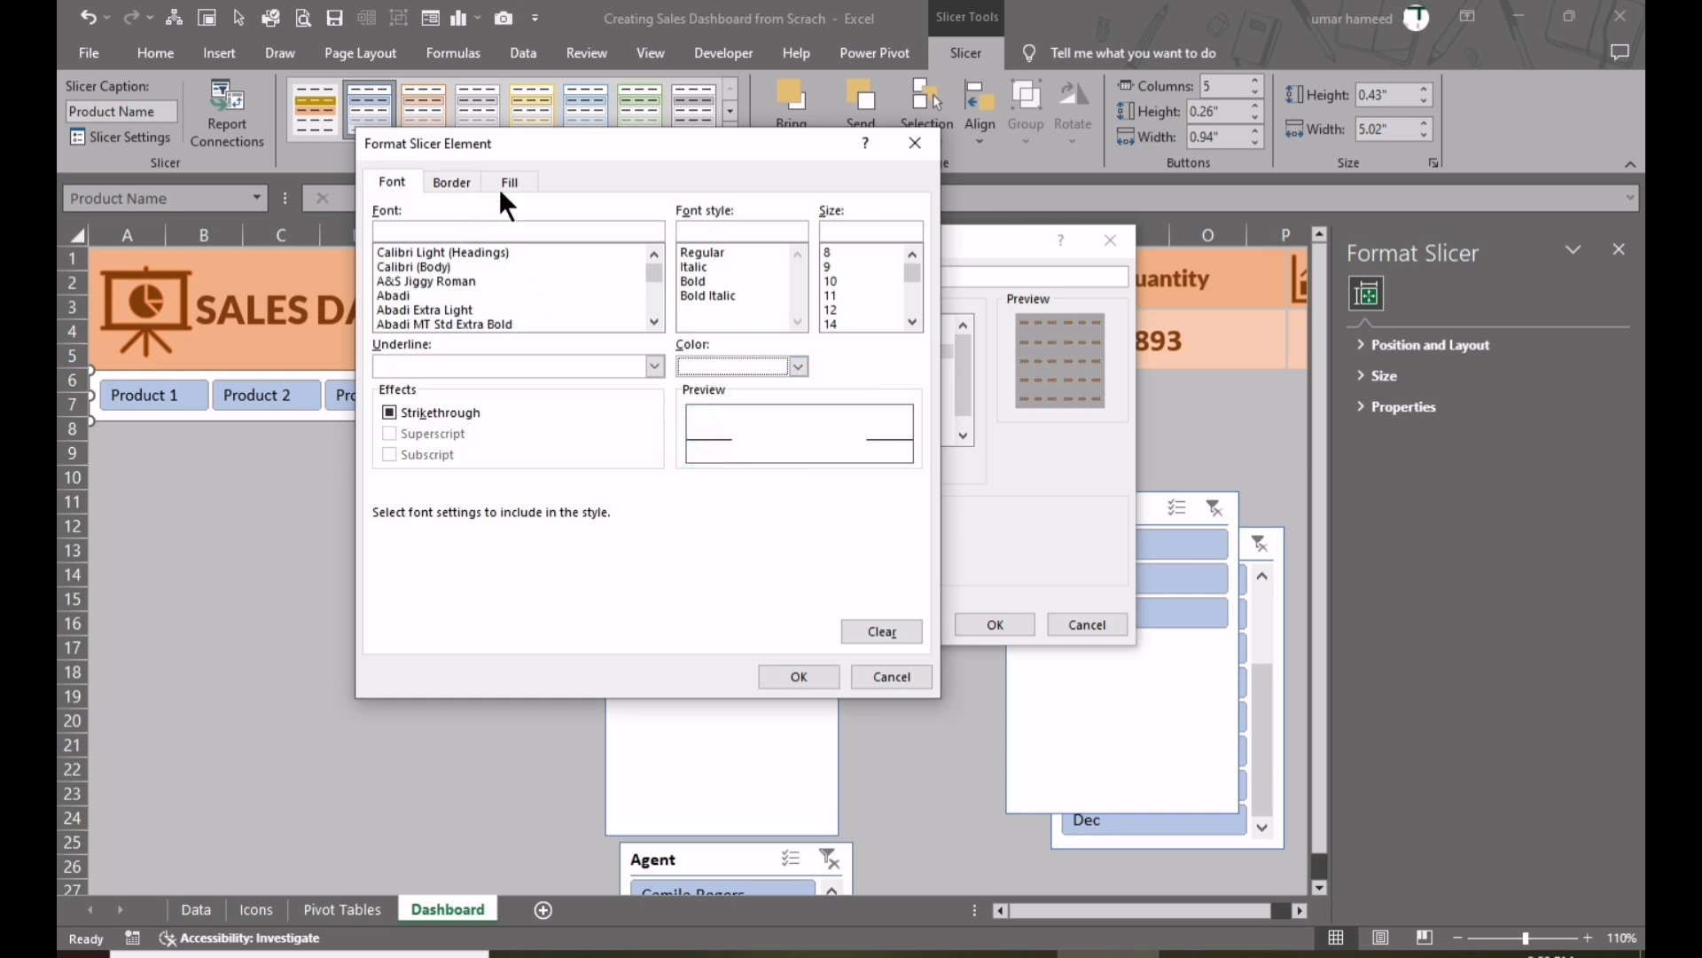
left_click(692, 281)
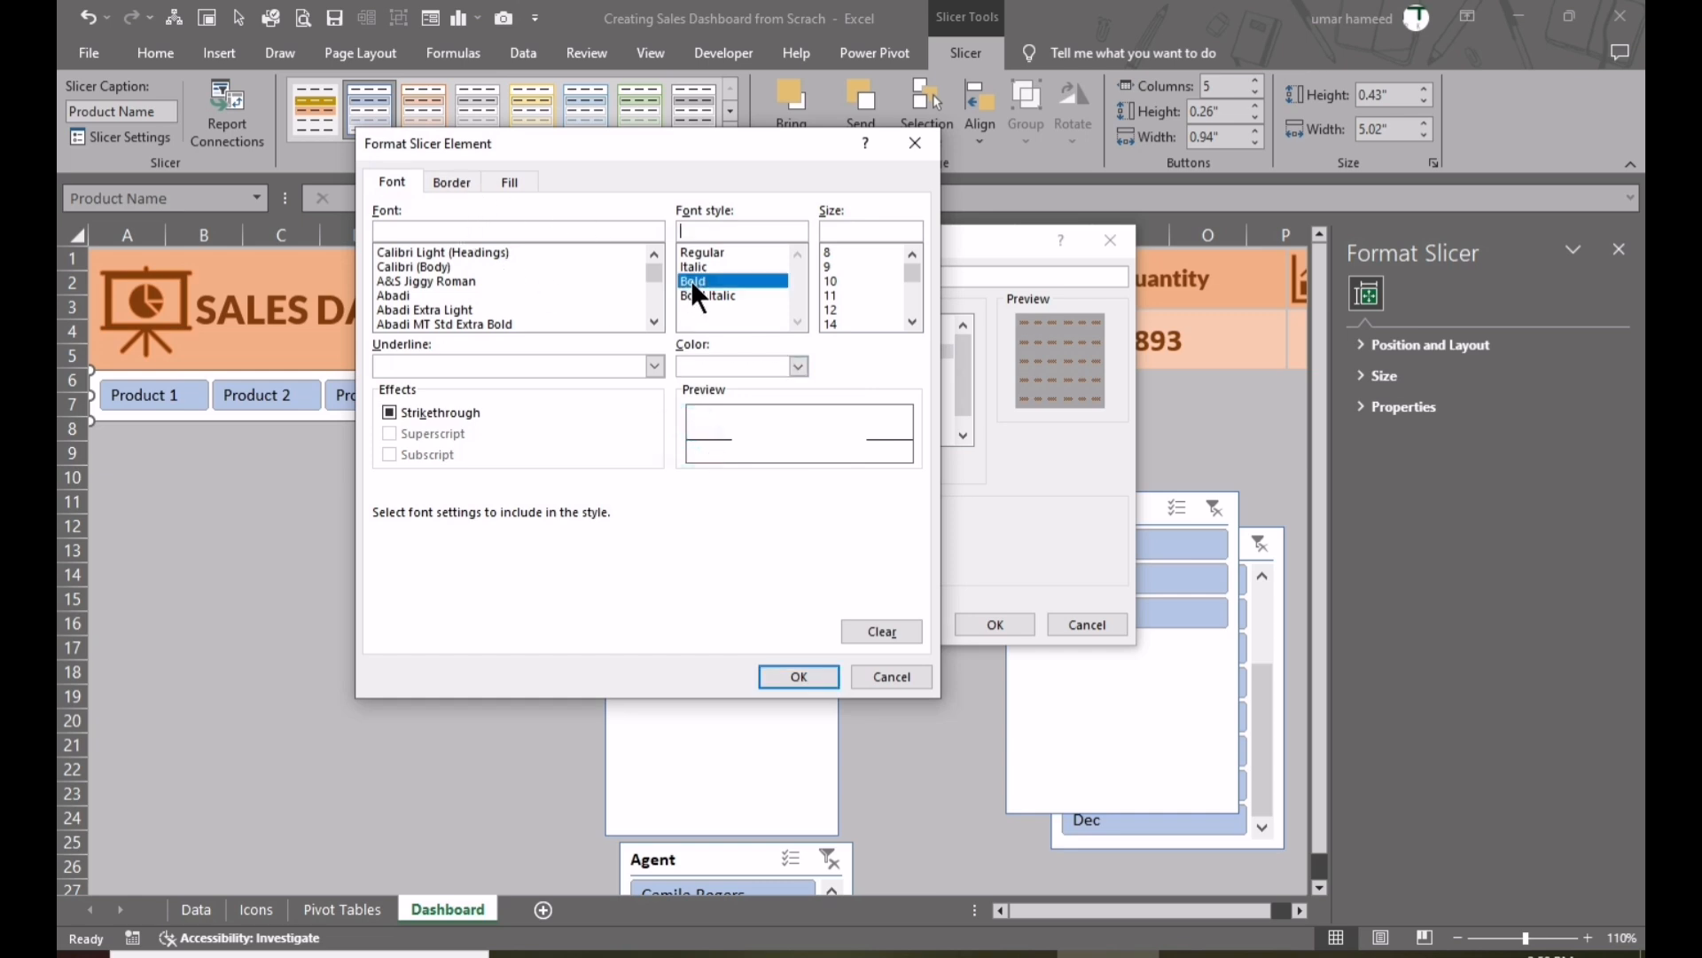
left_click(800, 677)
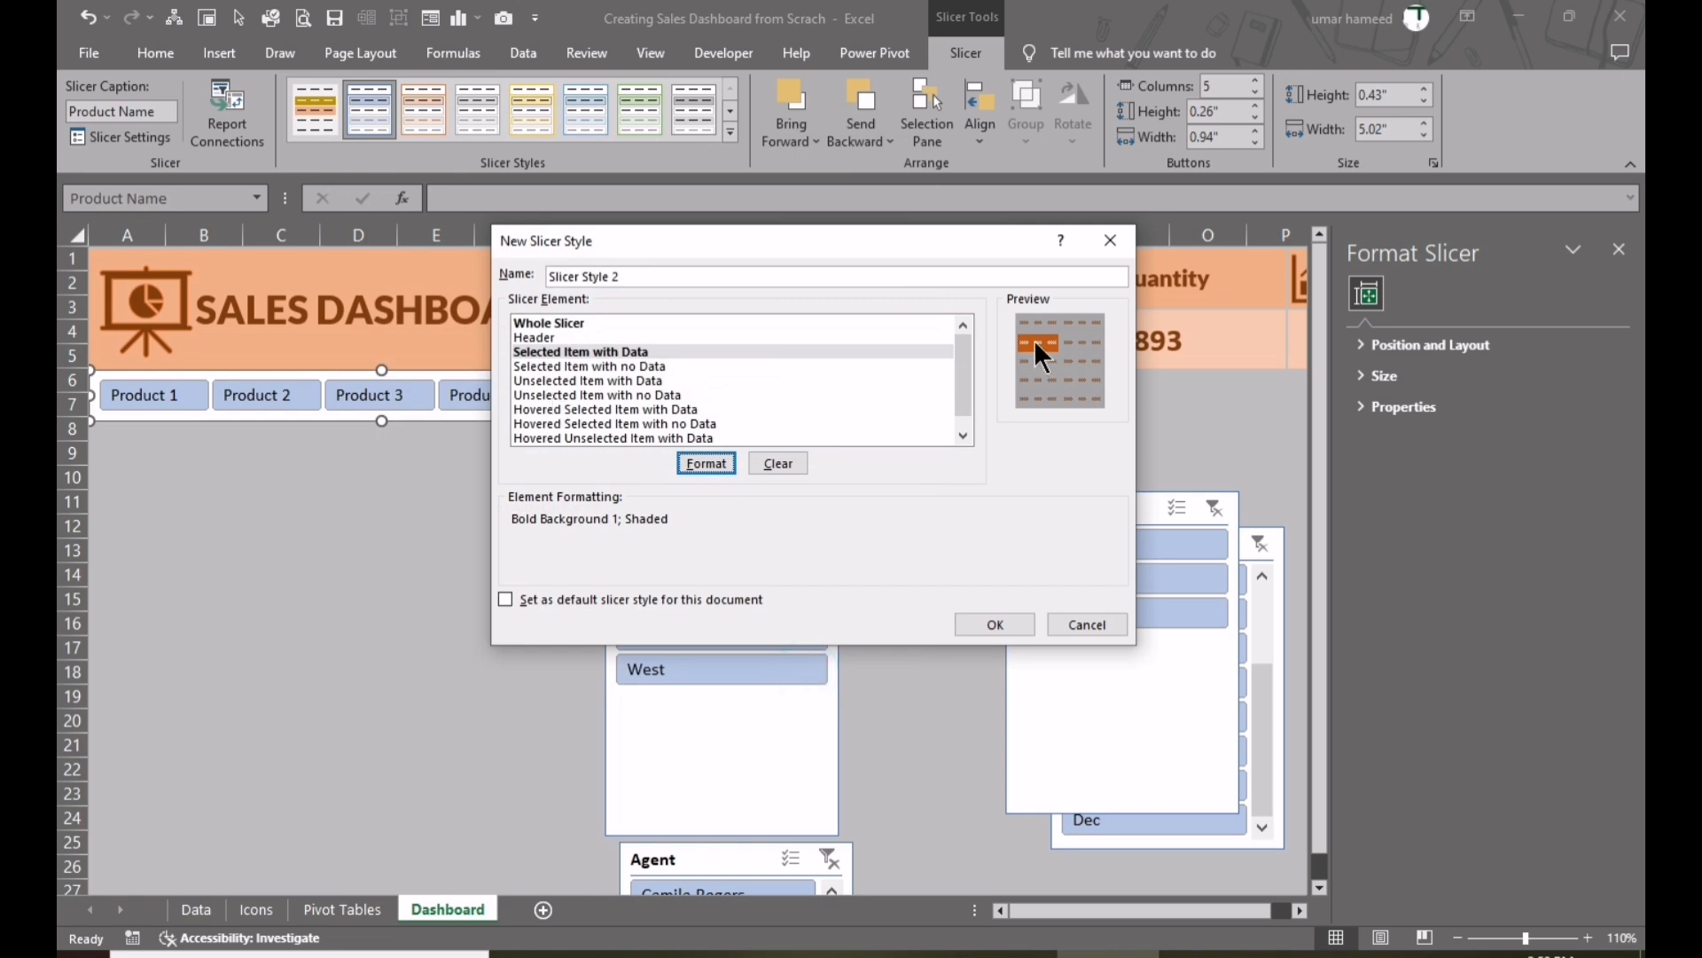
- Format the style's Unselected Item with Data element with bold white text and a light orange fill
left_click(607, 383)
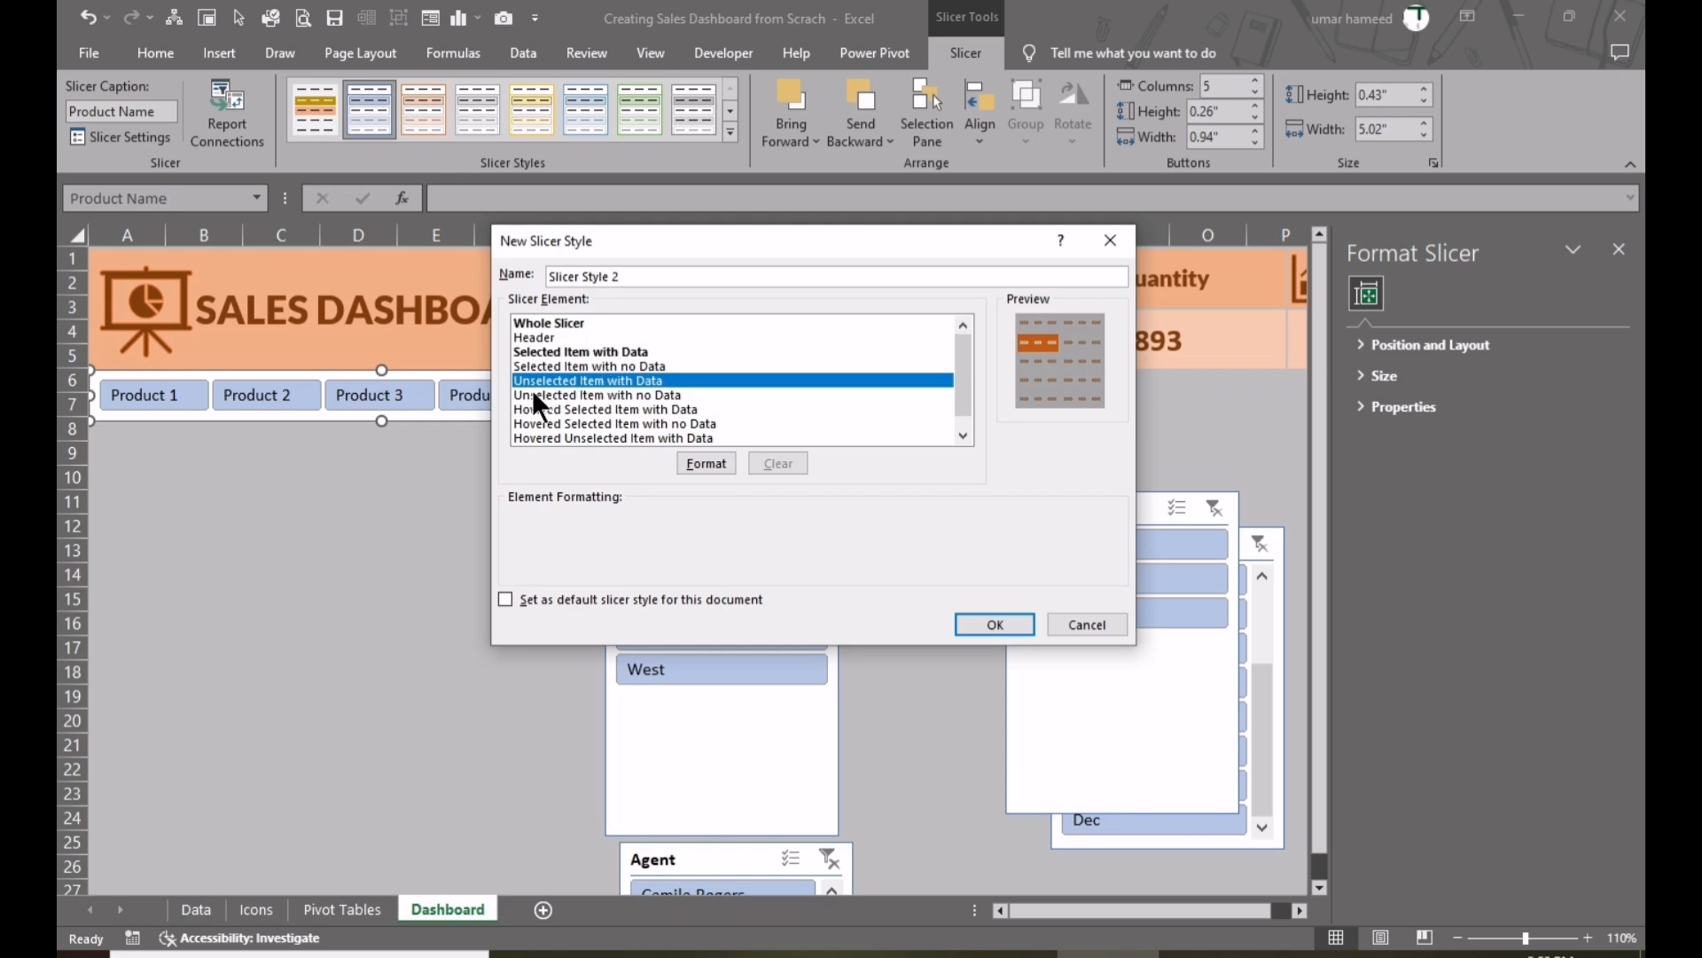
left_click(711, 454)
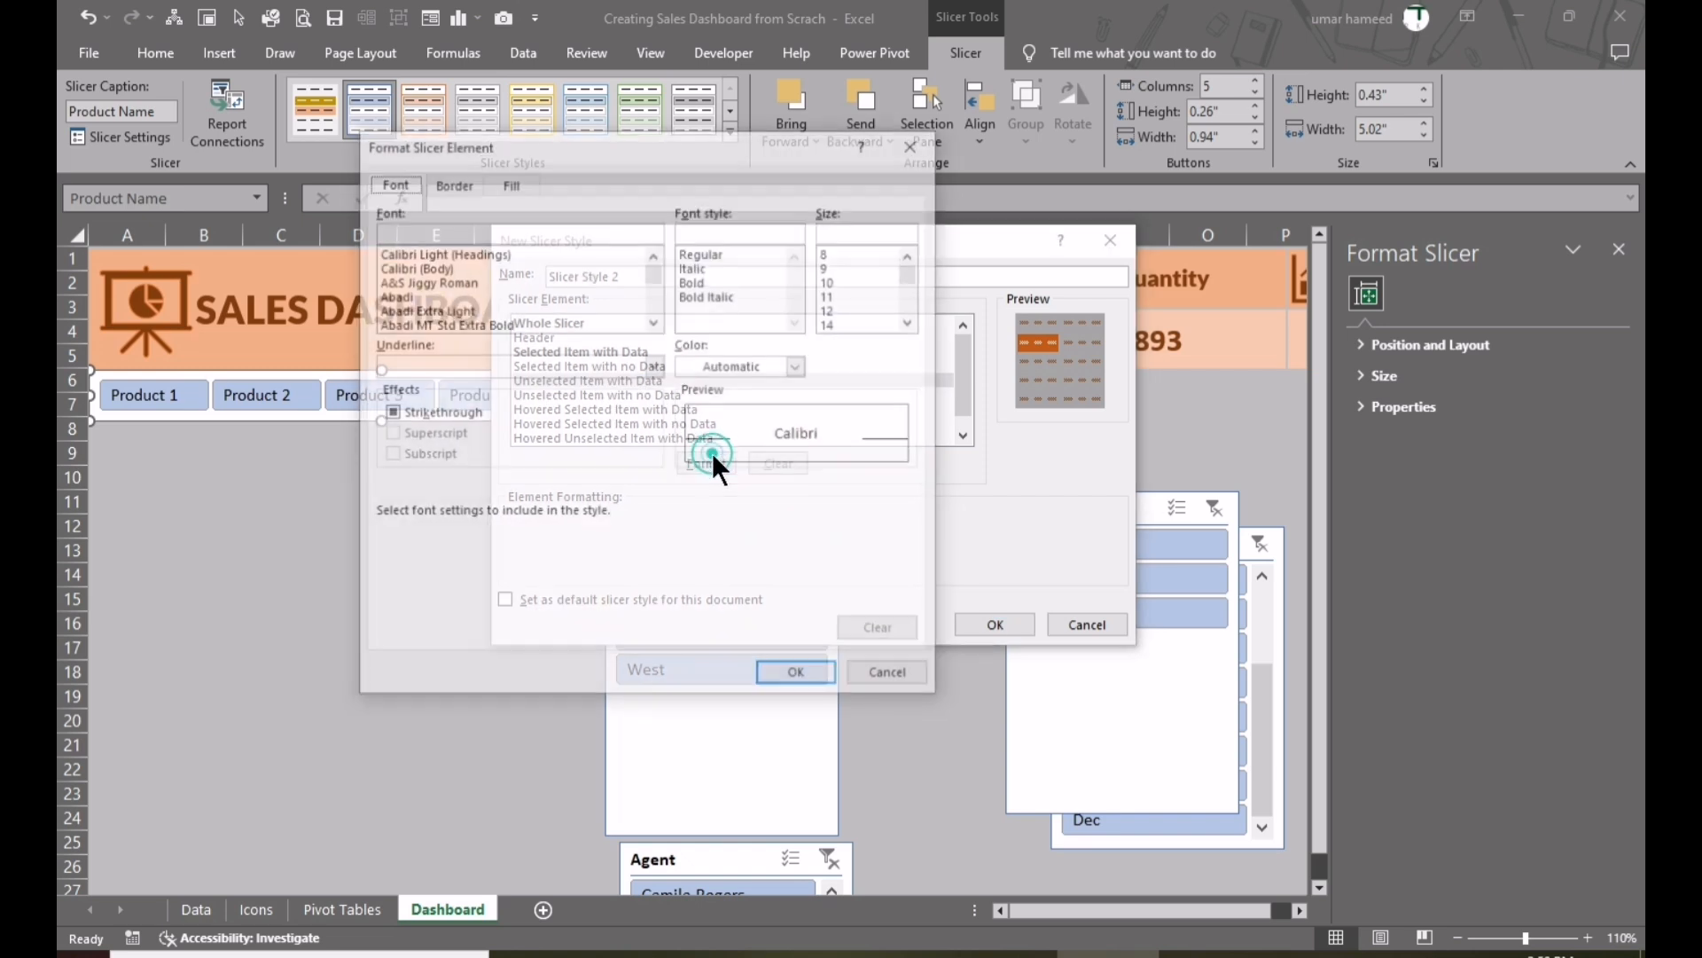
left_click(690, 279)
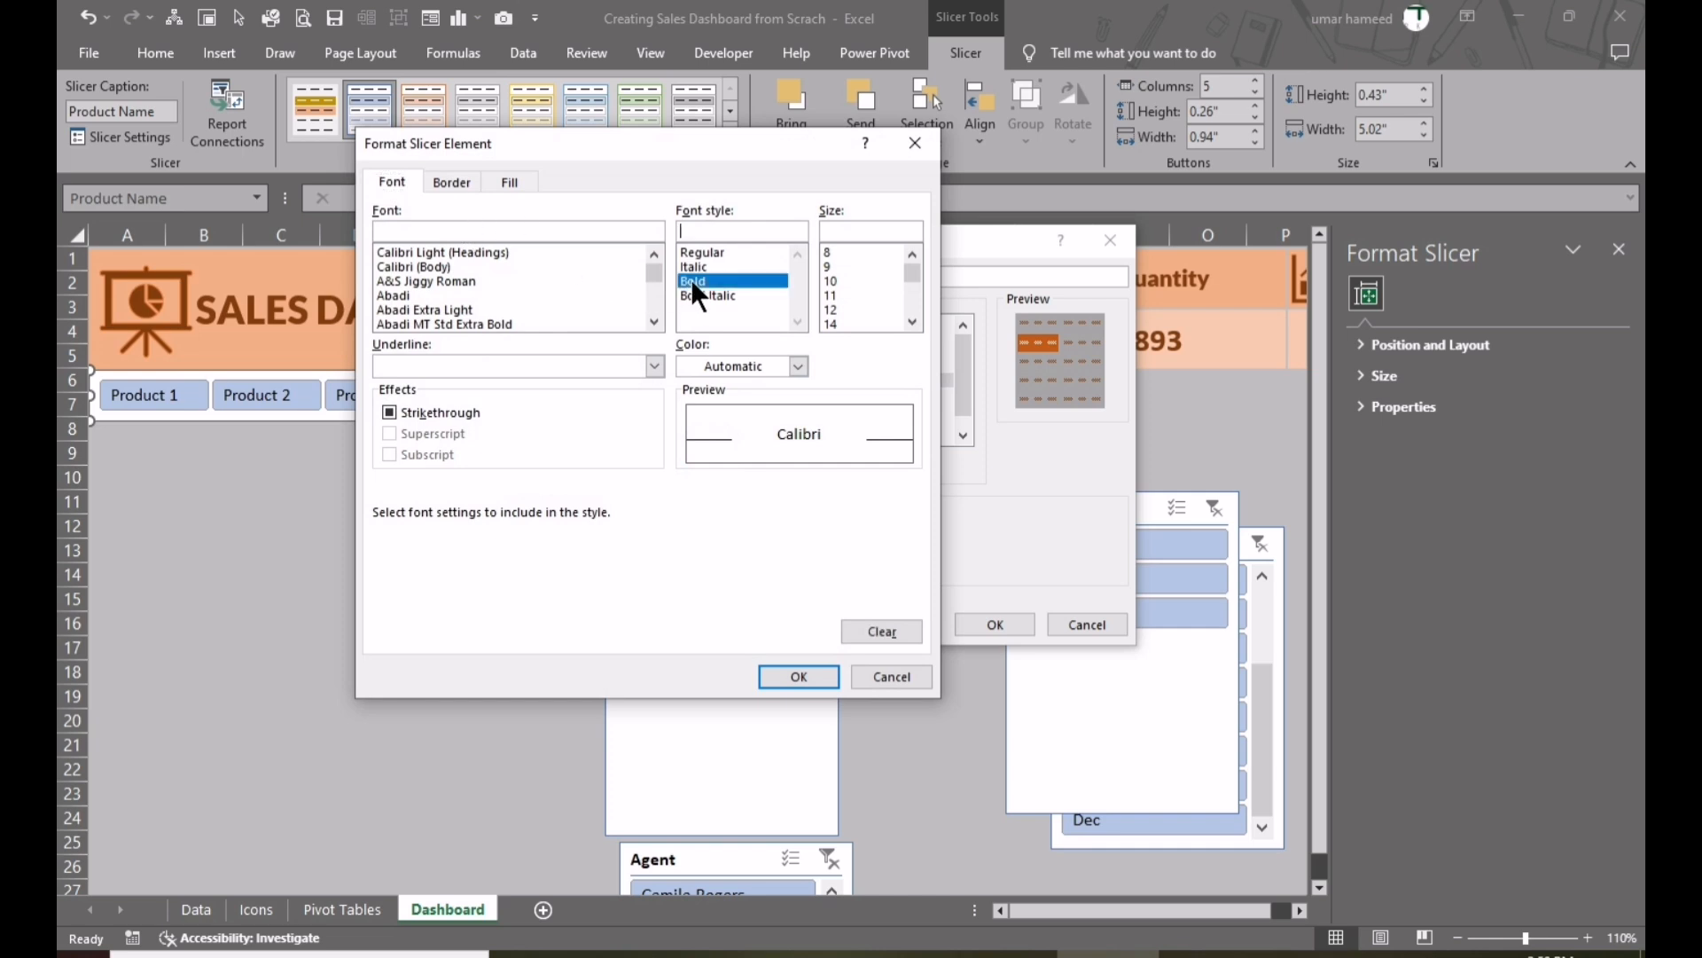
left_click(764, 366)
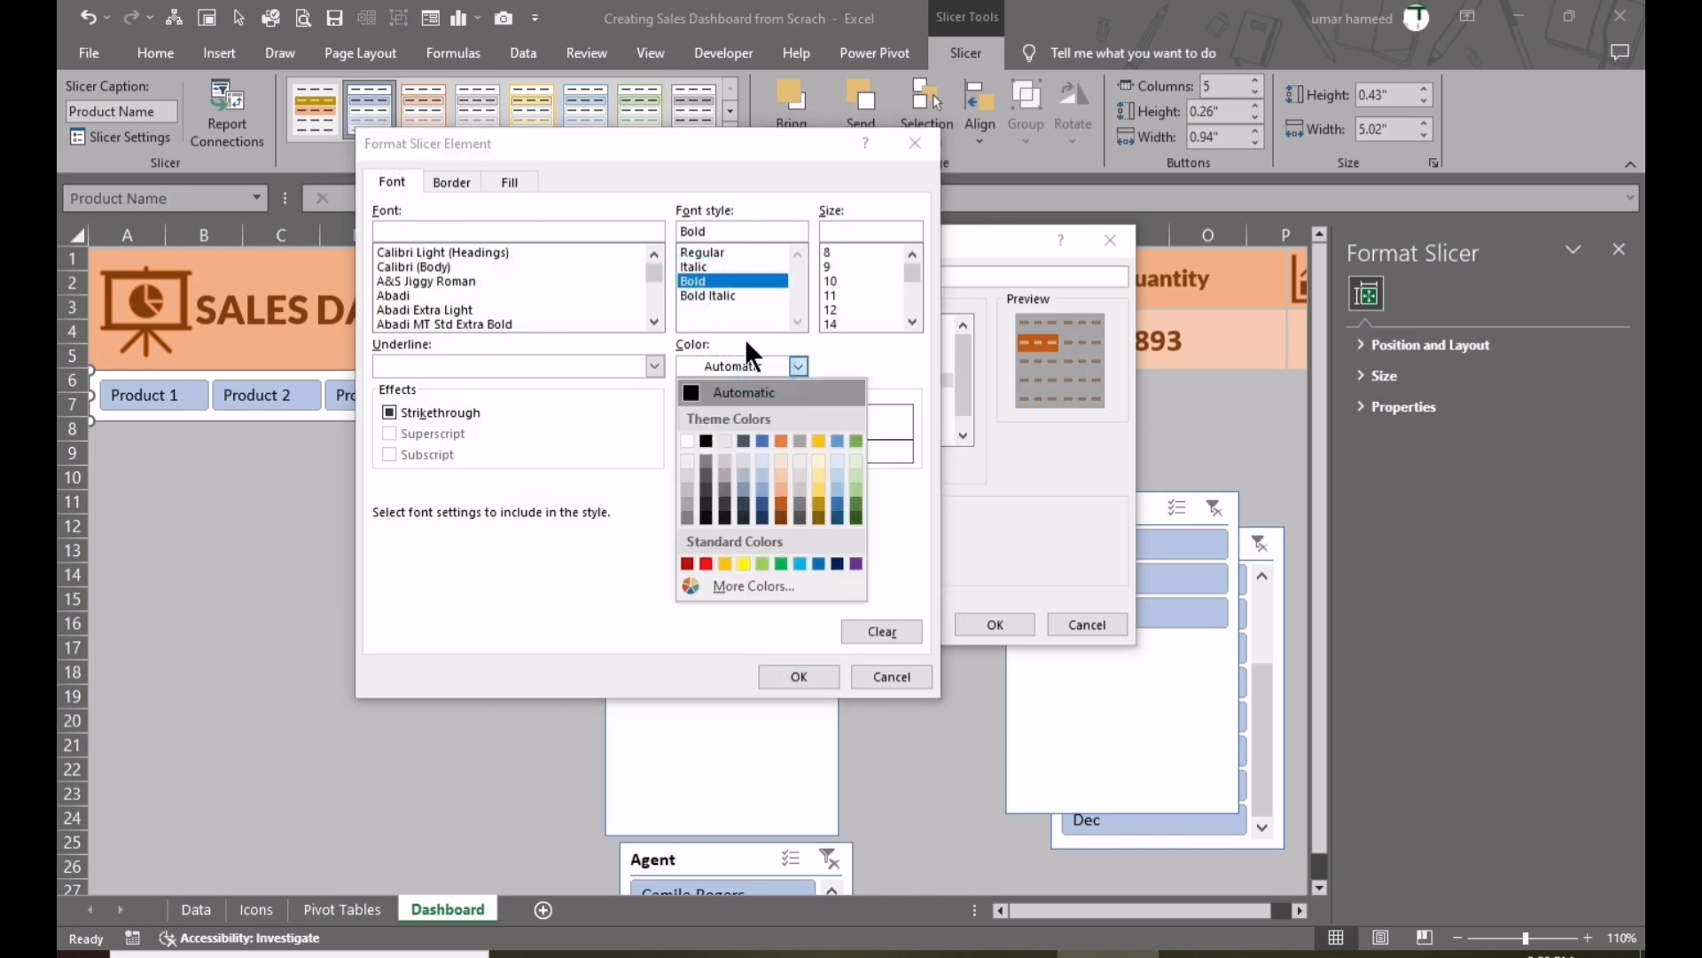
left_click(745, 342)
left_click(763, 360)
left_click(688, 441)
left_click(512, 181)
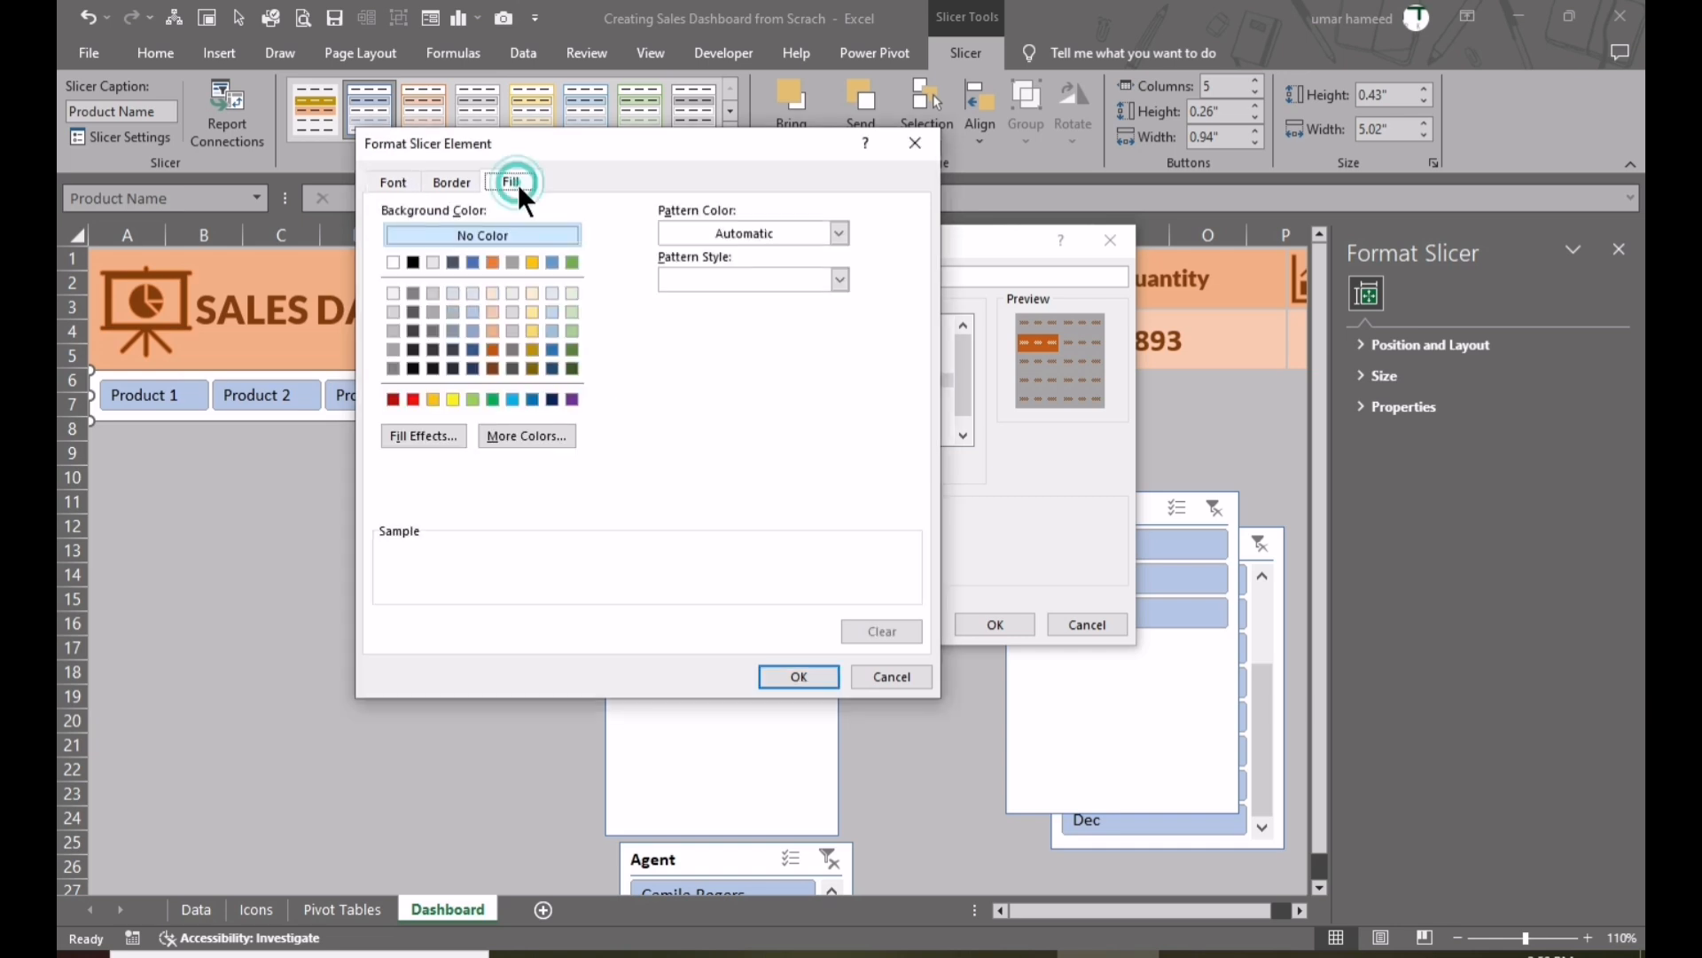
left_click(493, 332)
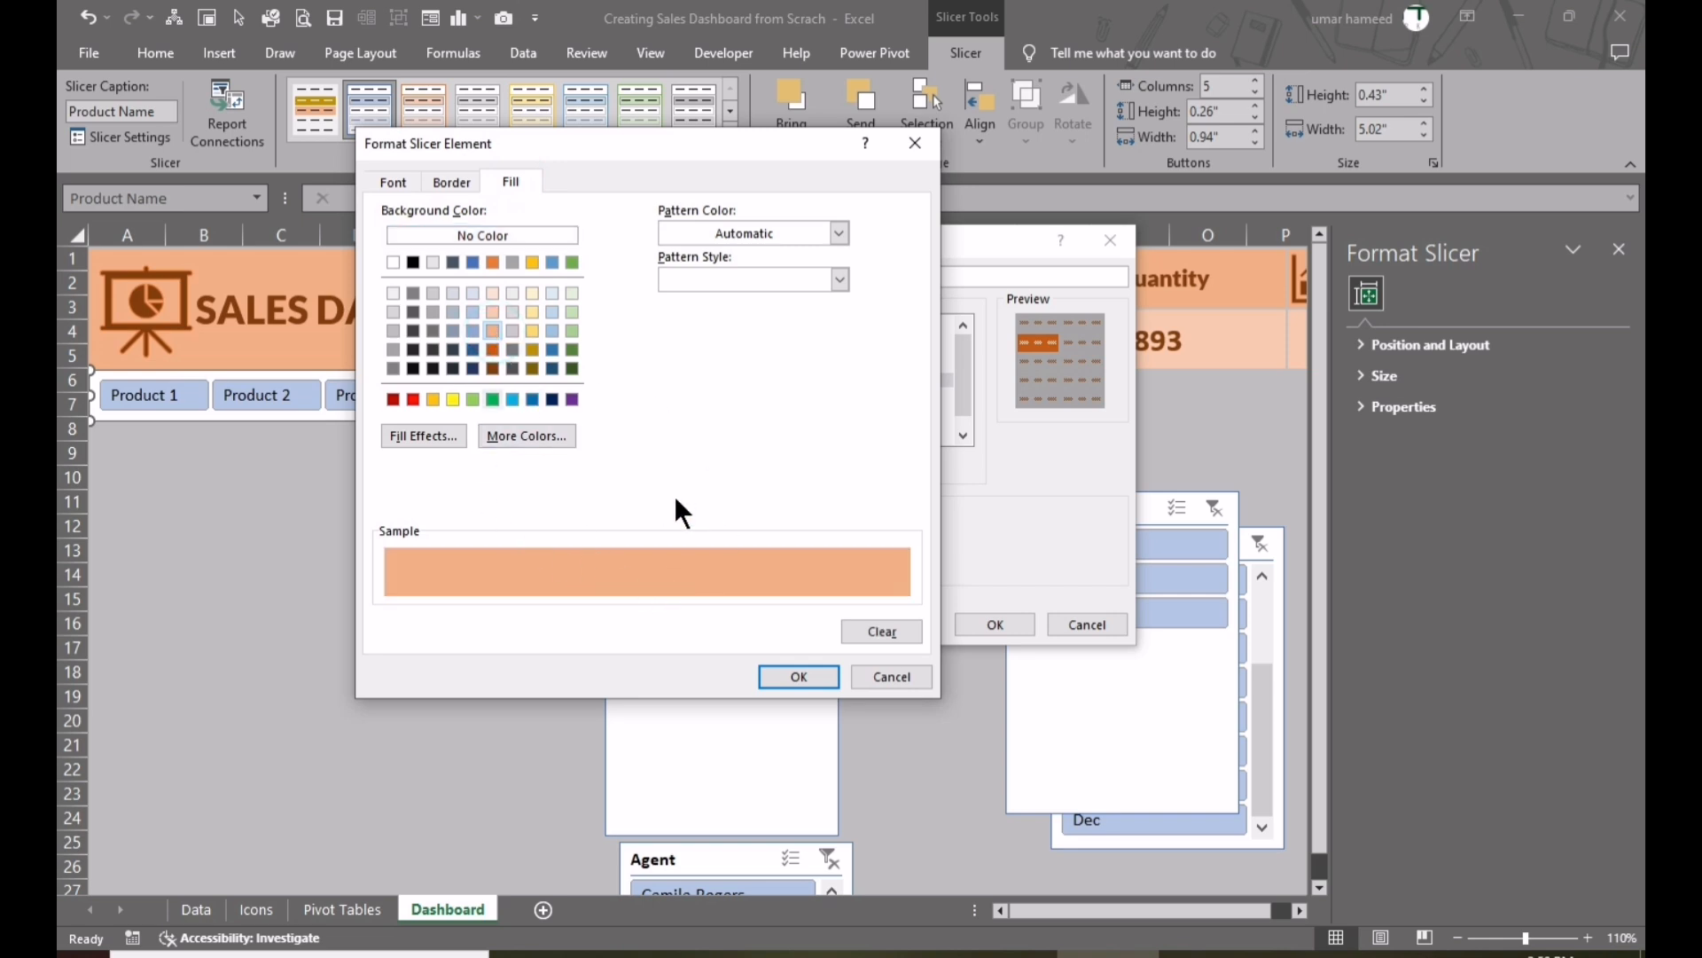
left_click(798, 677)
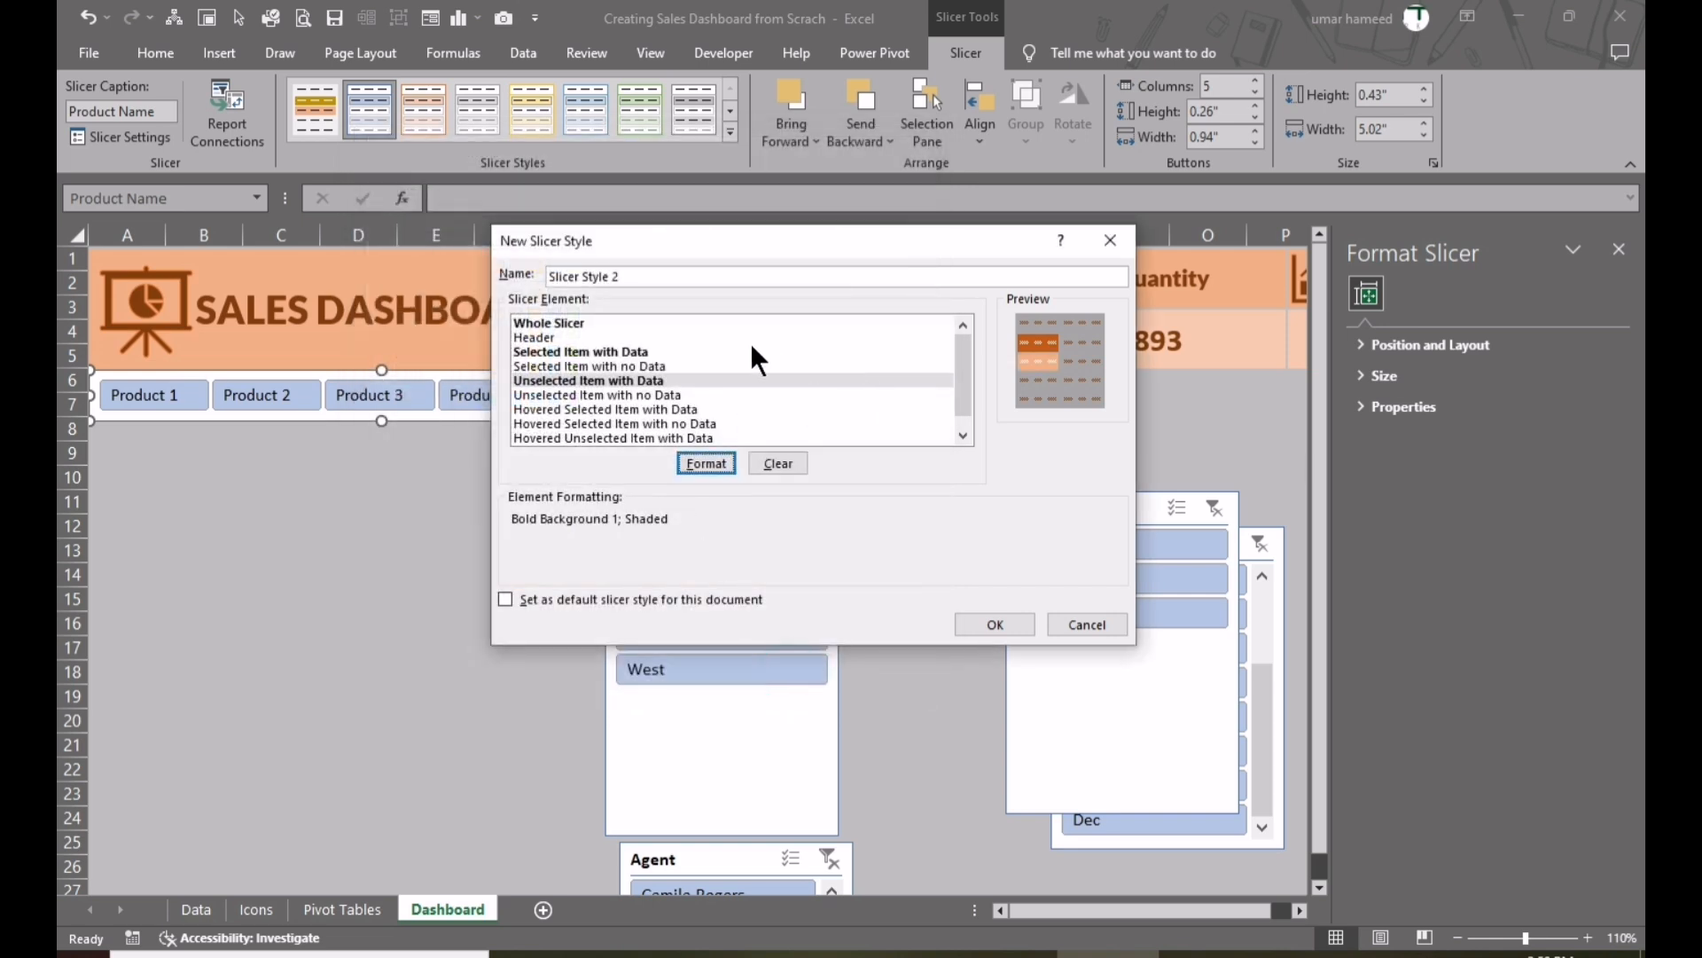
- Format the style's Hovered Selected Item with Data element with a dark gold fill and bold white text
left_click(585, 409)
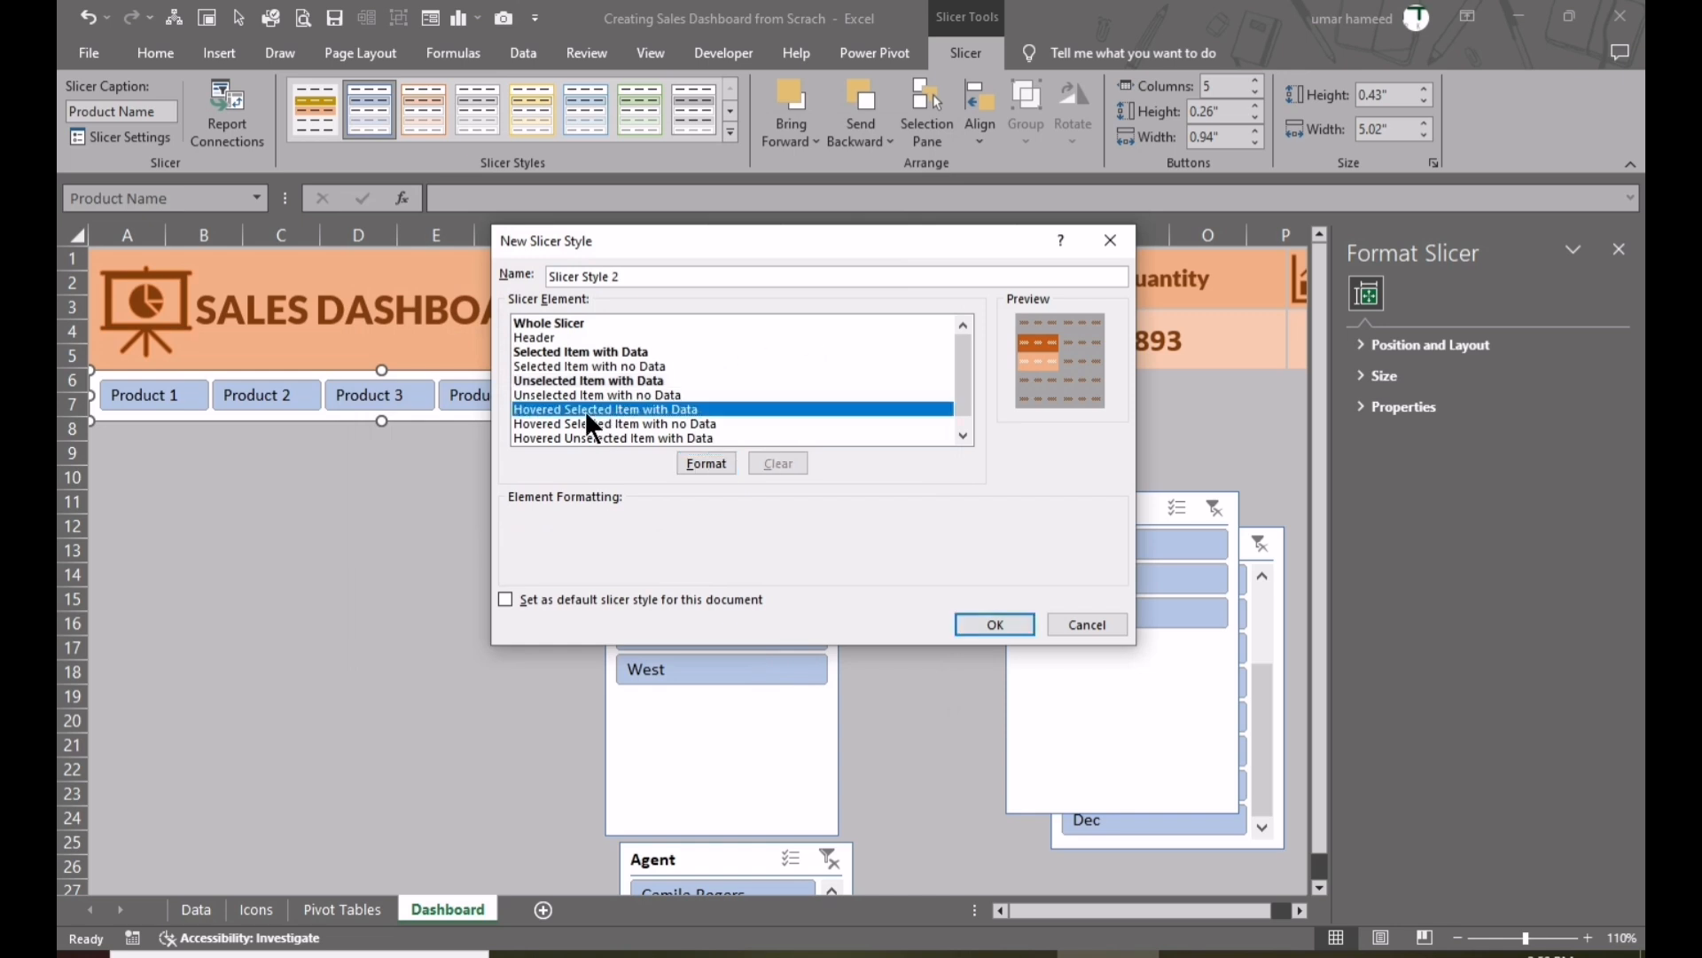
left_click(699, 459)
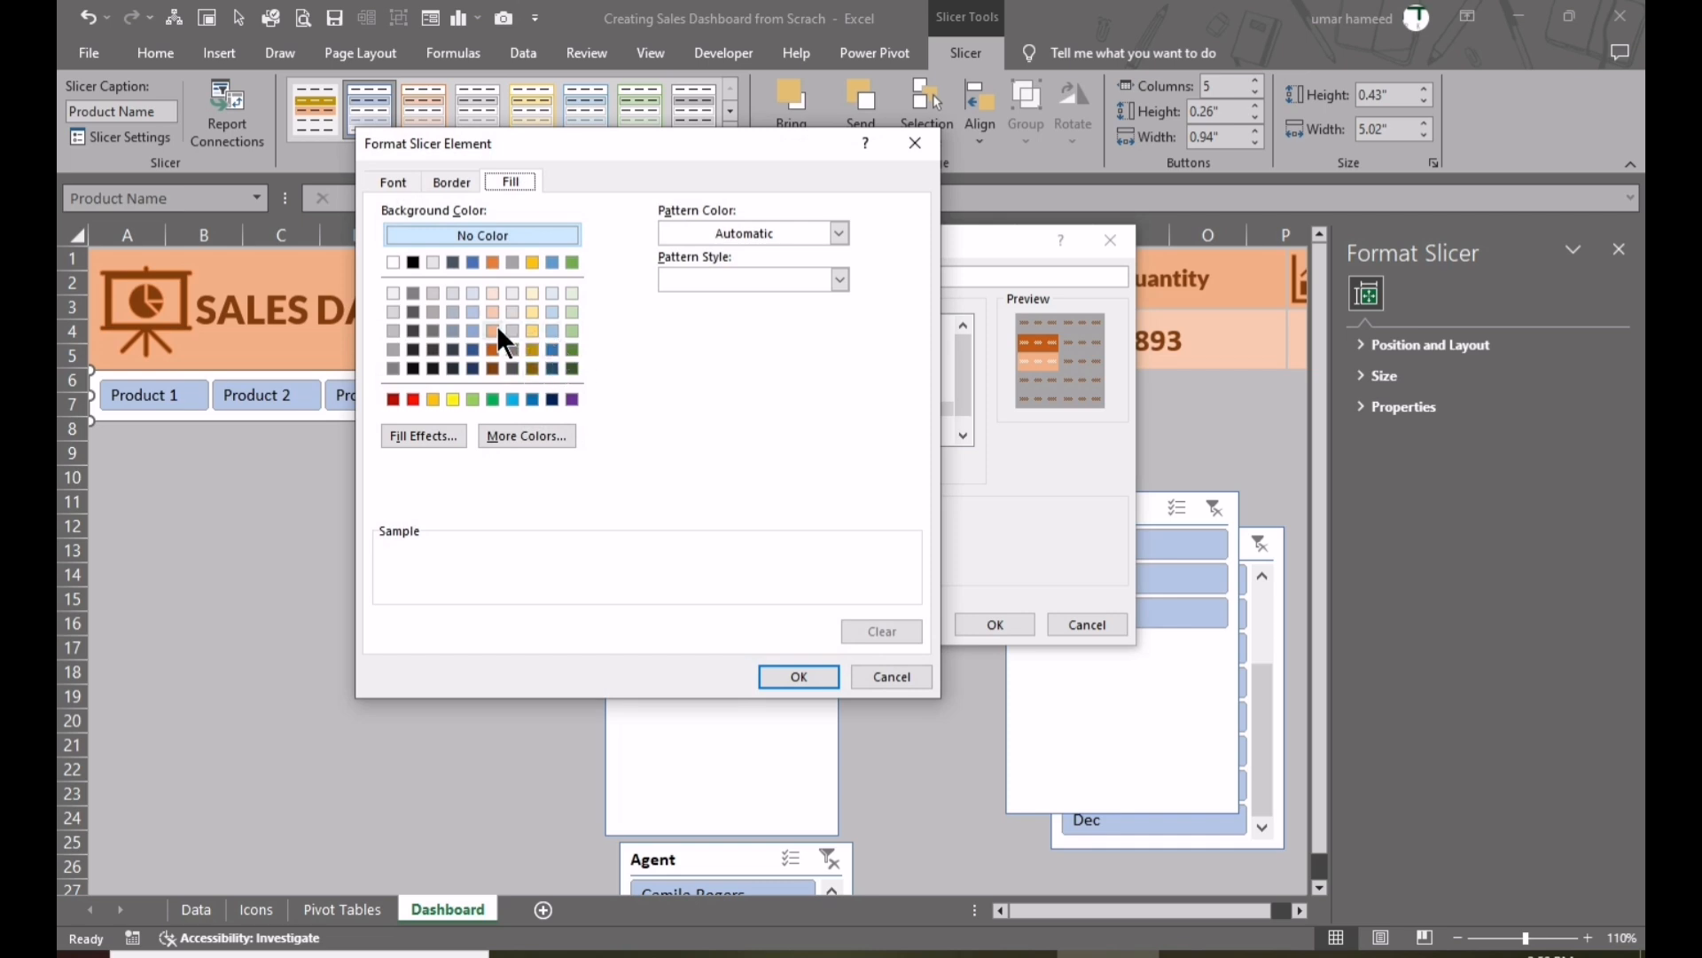
left_click(531, 368)
left_click(454, 182)
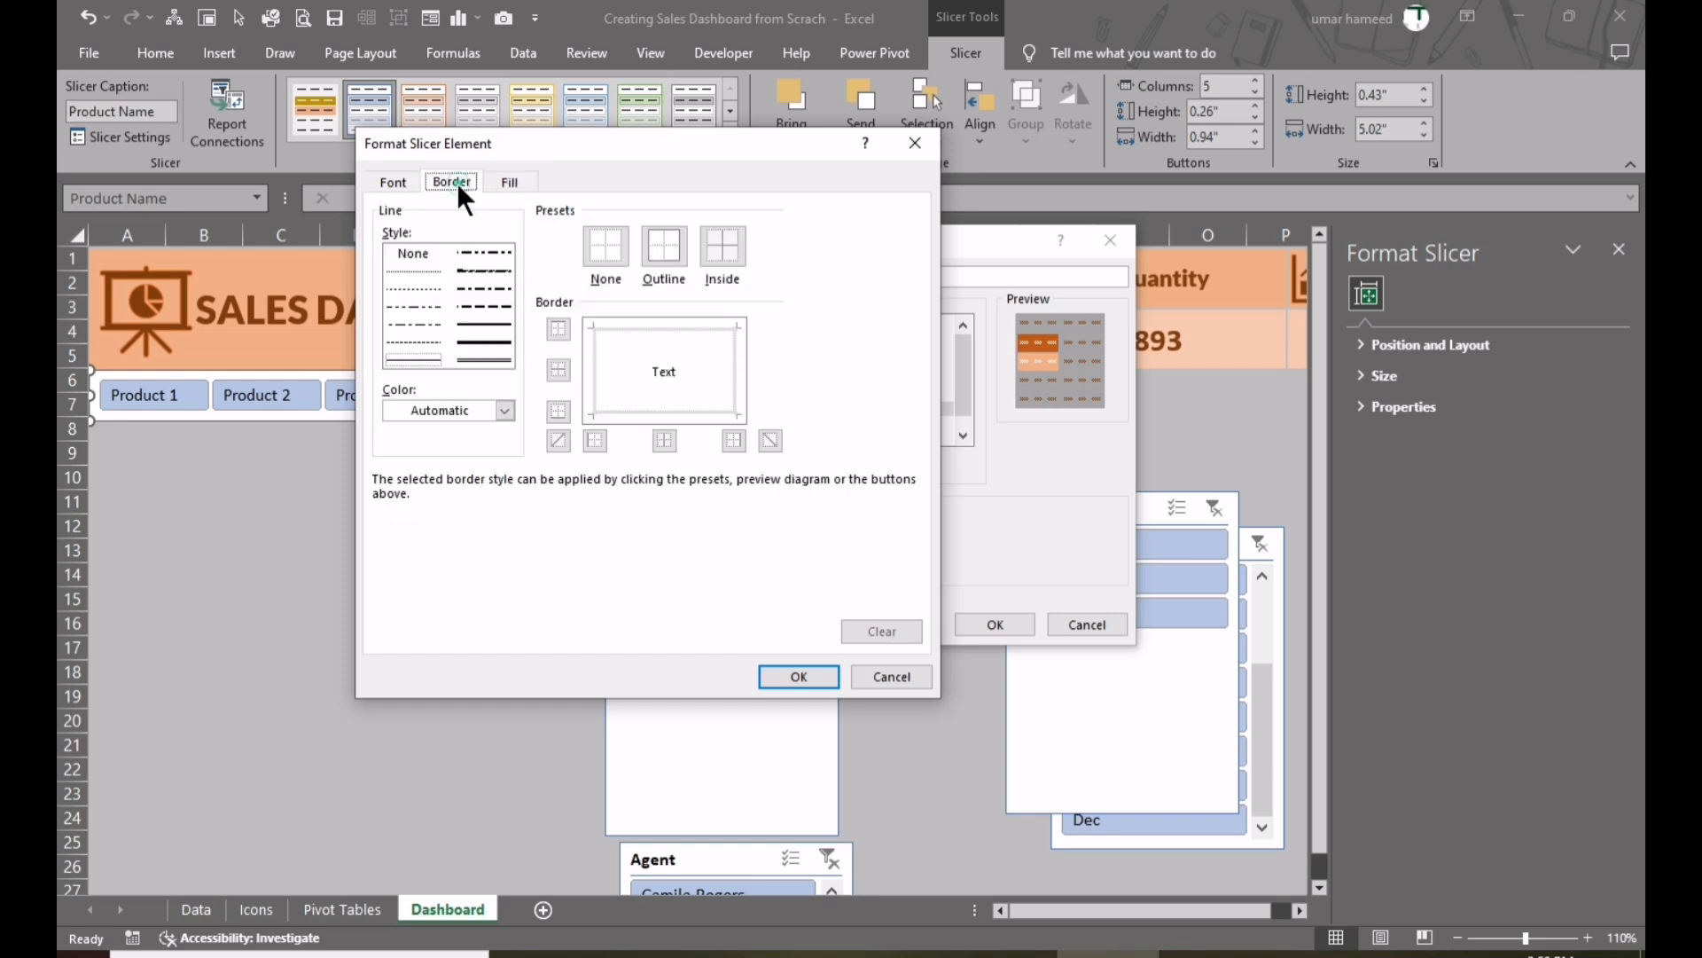
left_click(395, 189)
left_click(700, 280)
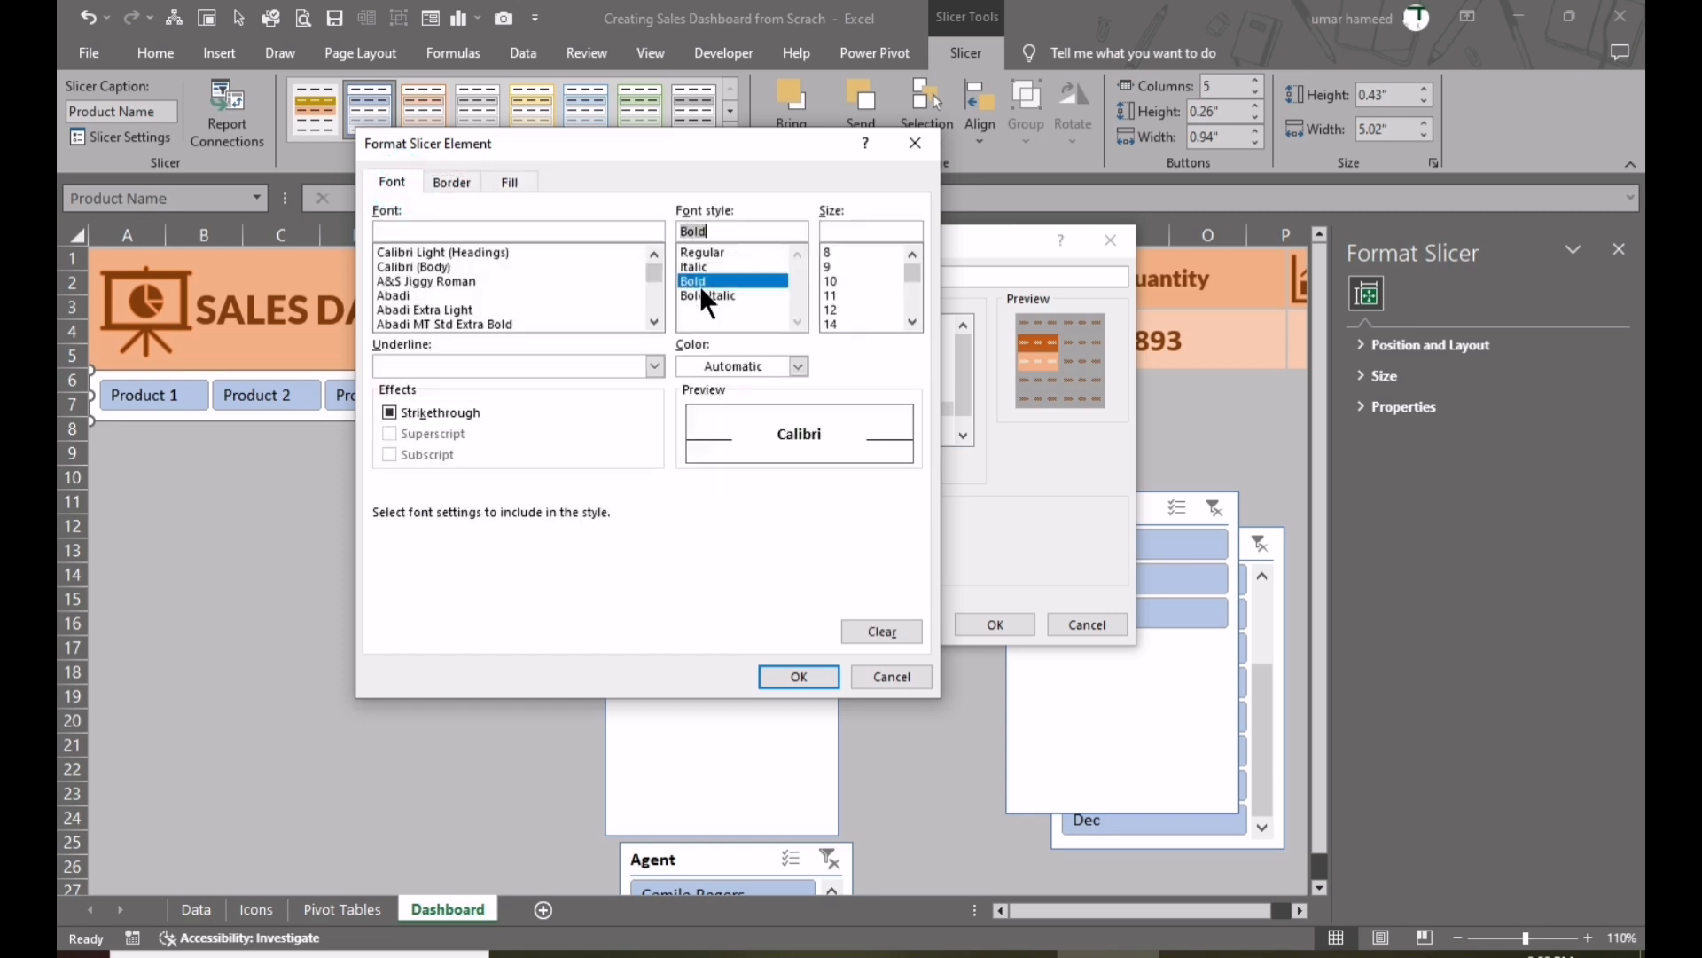
left_click(791, 364)
left_click(692, 439)
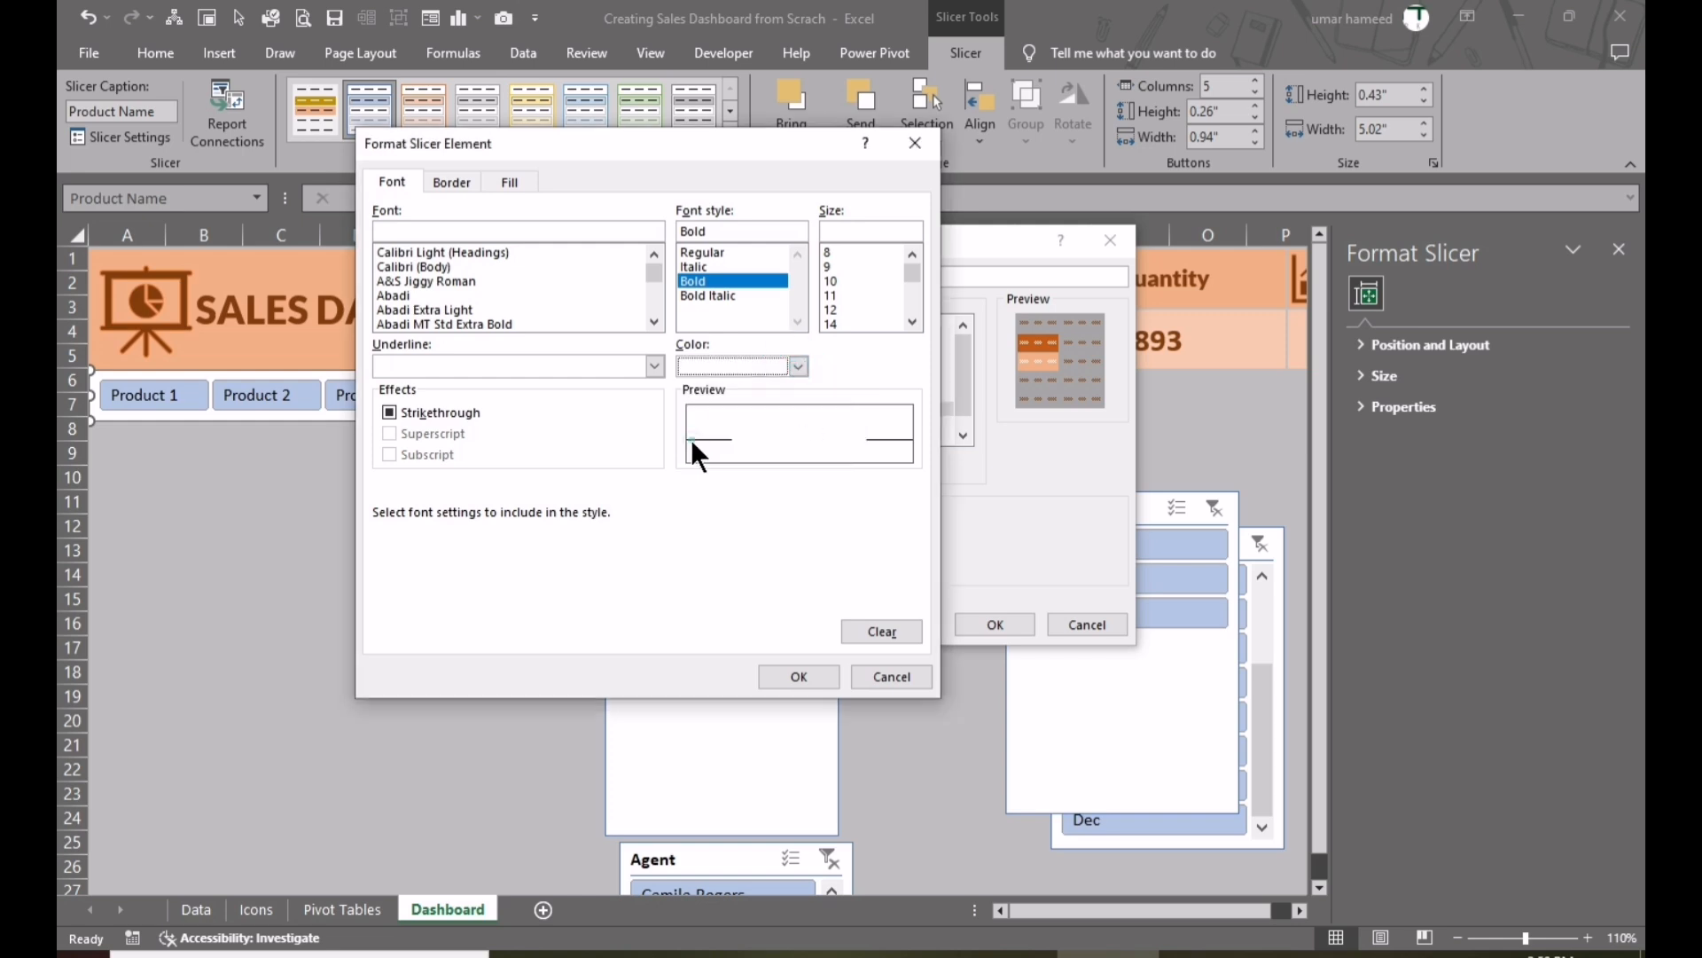
left_click(810, 674)
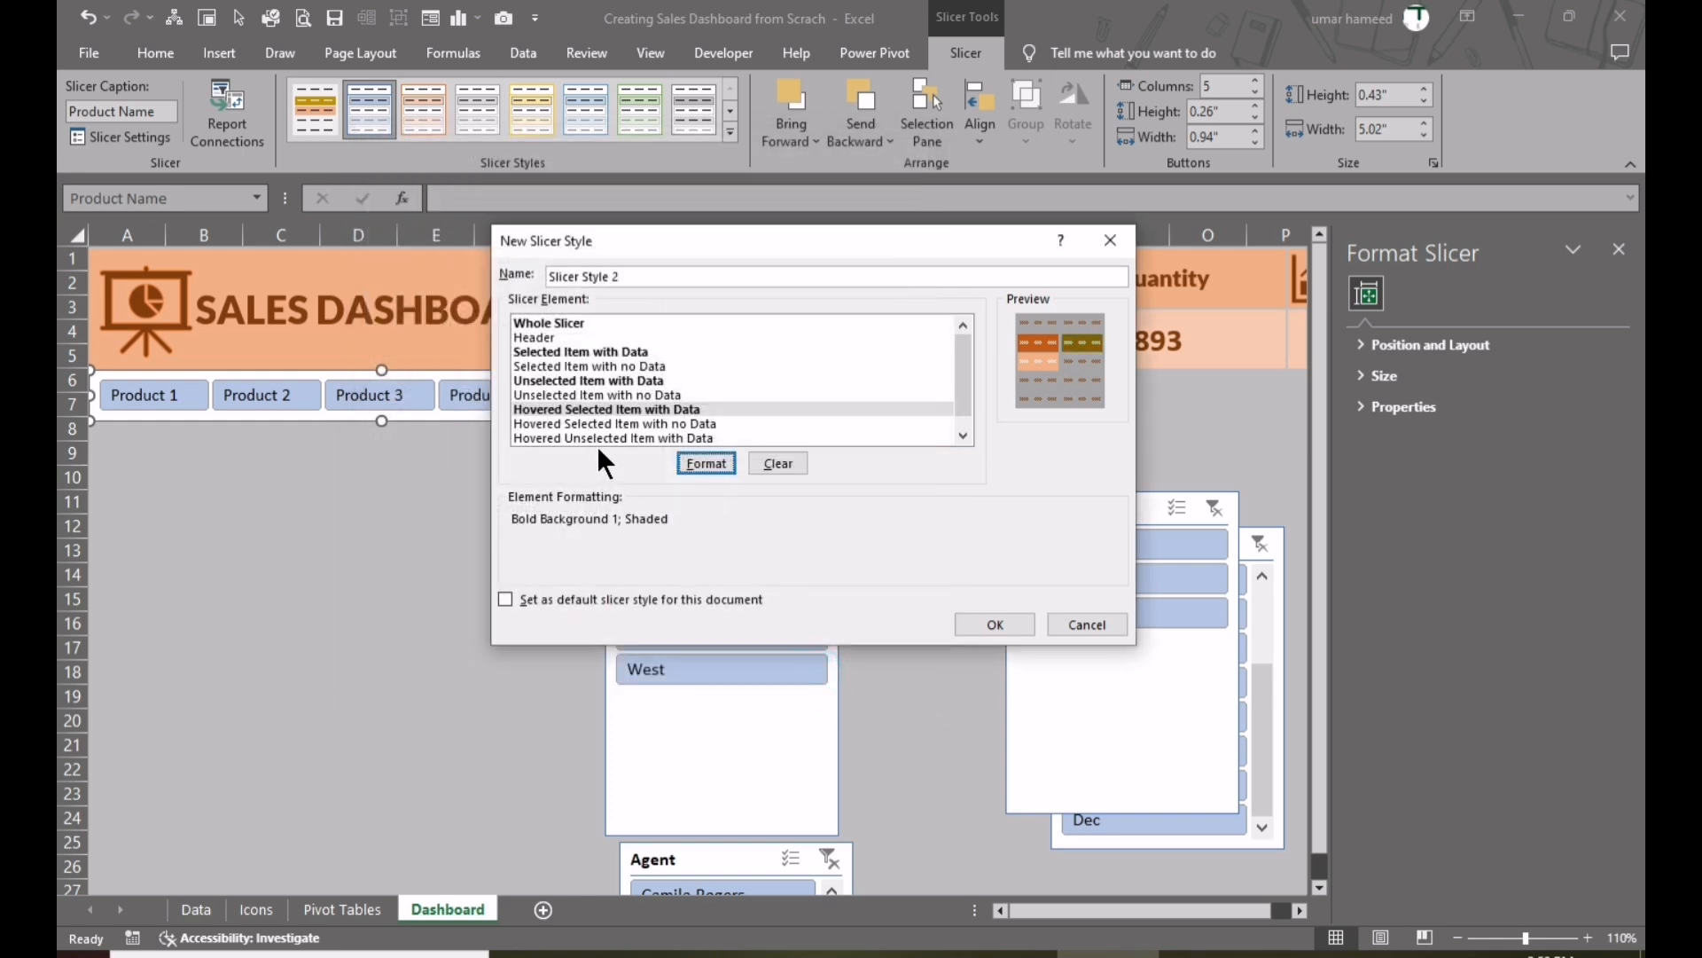
- Save the new slicer style and apply Slicer Style 2 to the Product Name slicer
left_click(991, 623)
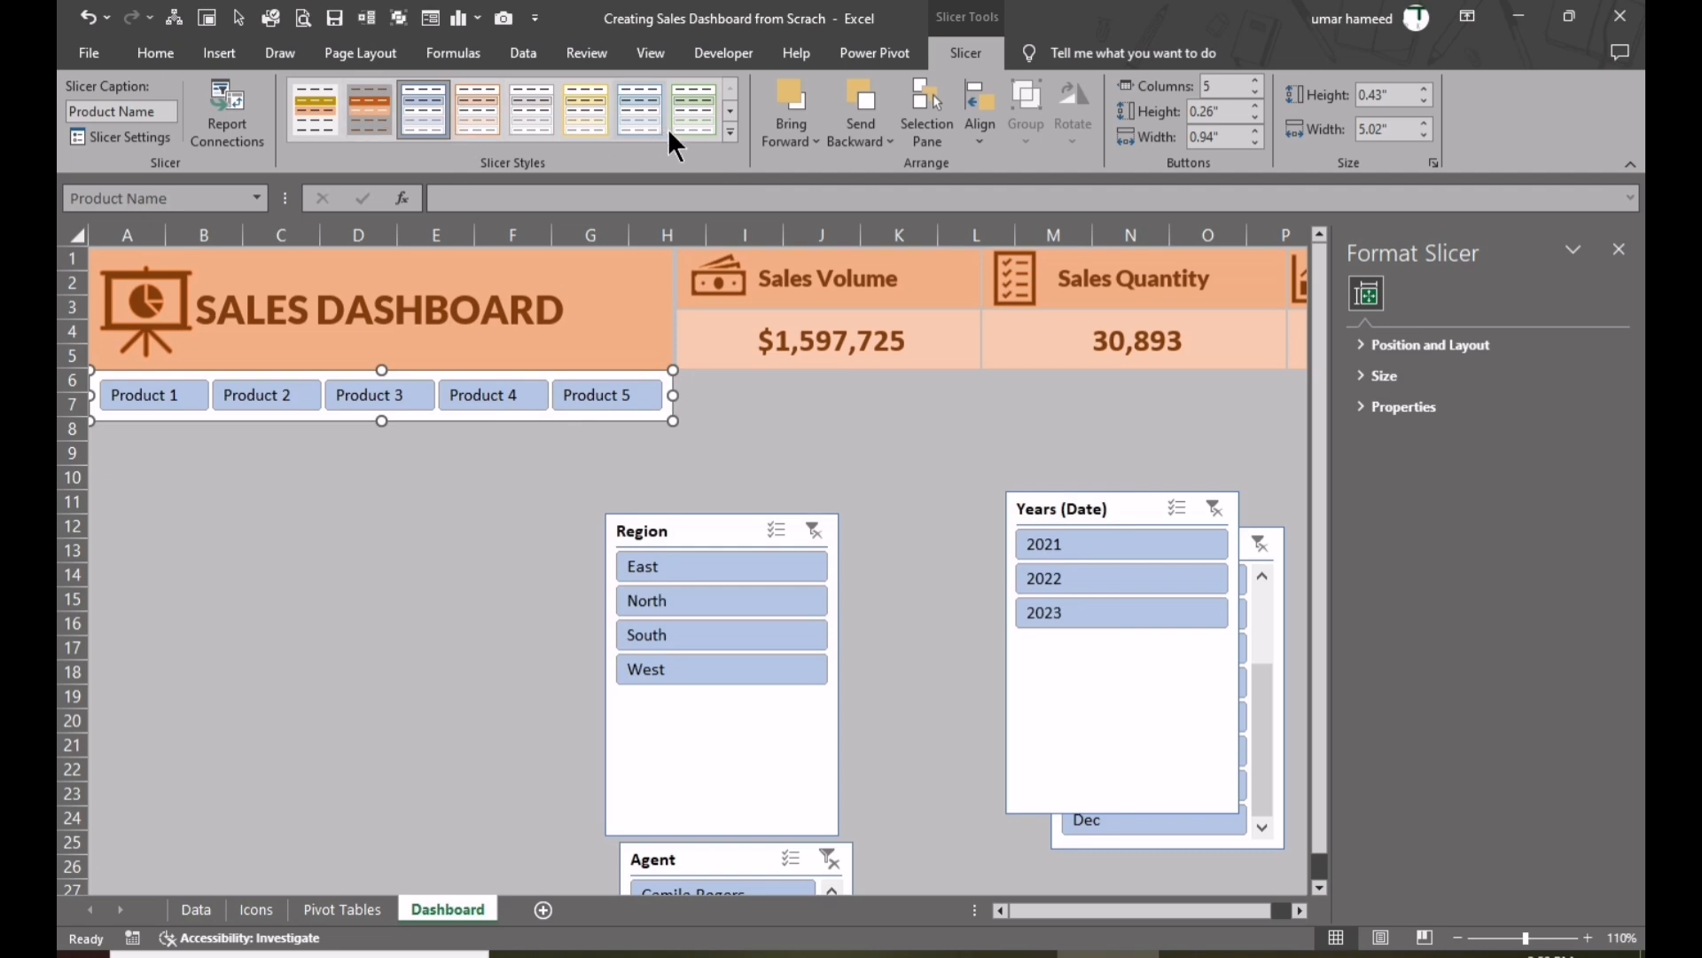
left_click(725, 133)
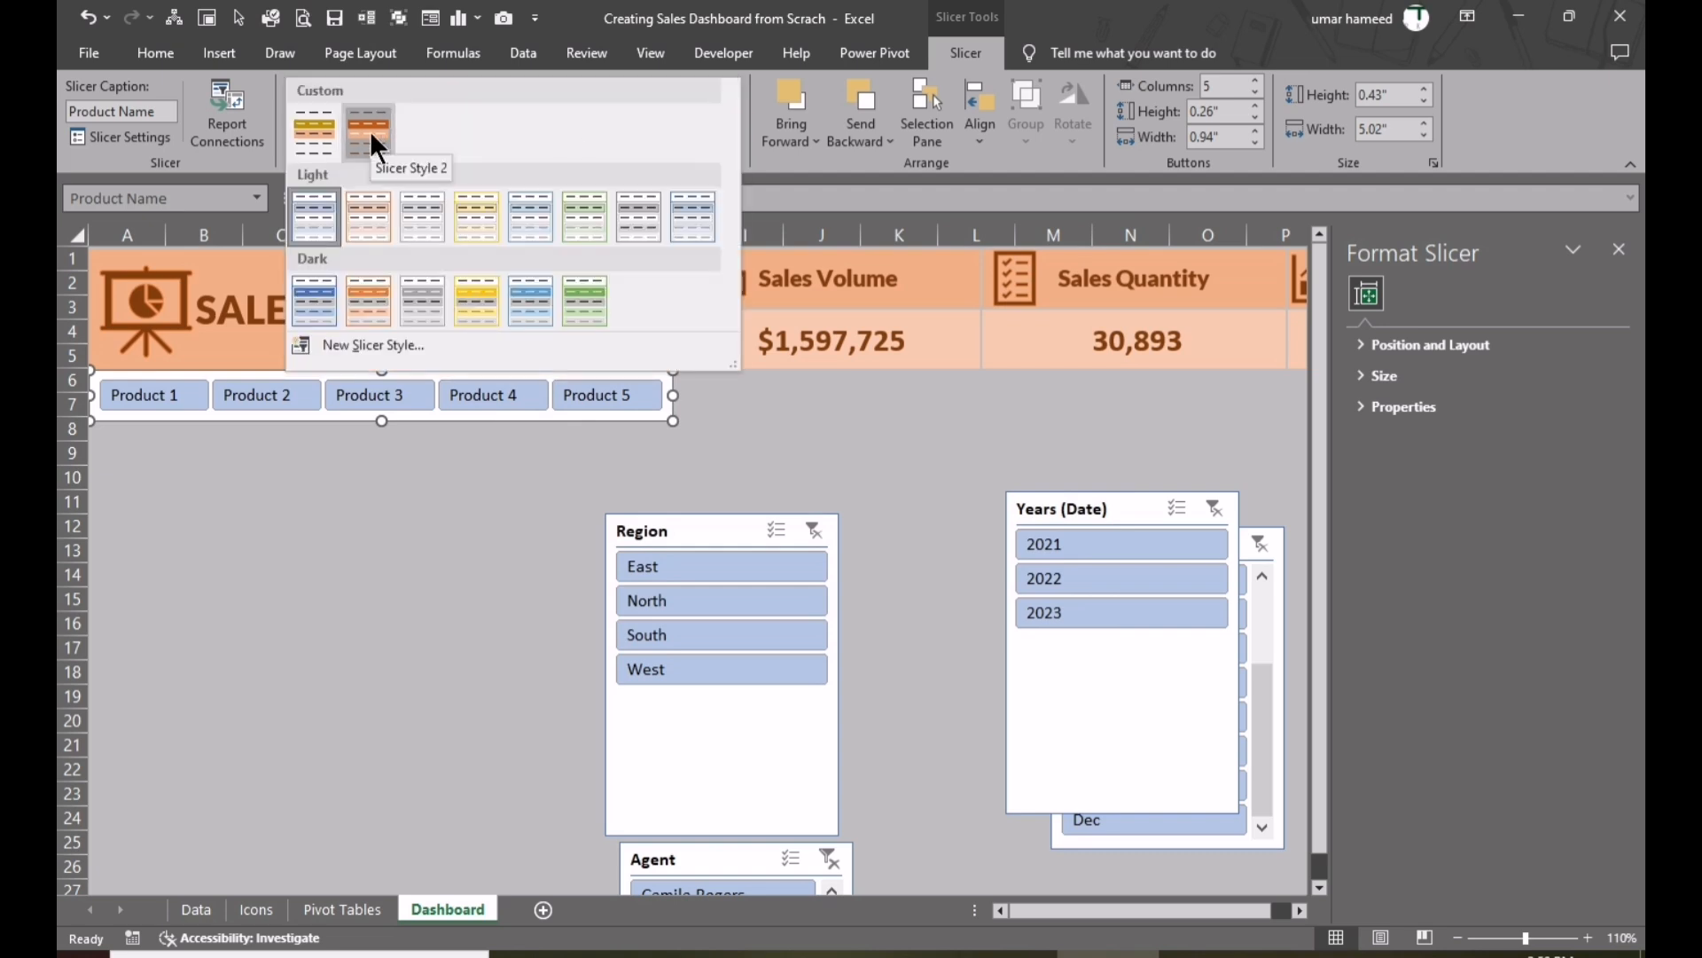
left_click(370, 130)
left_click(285, 502)
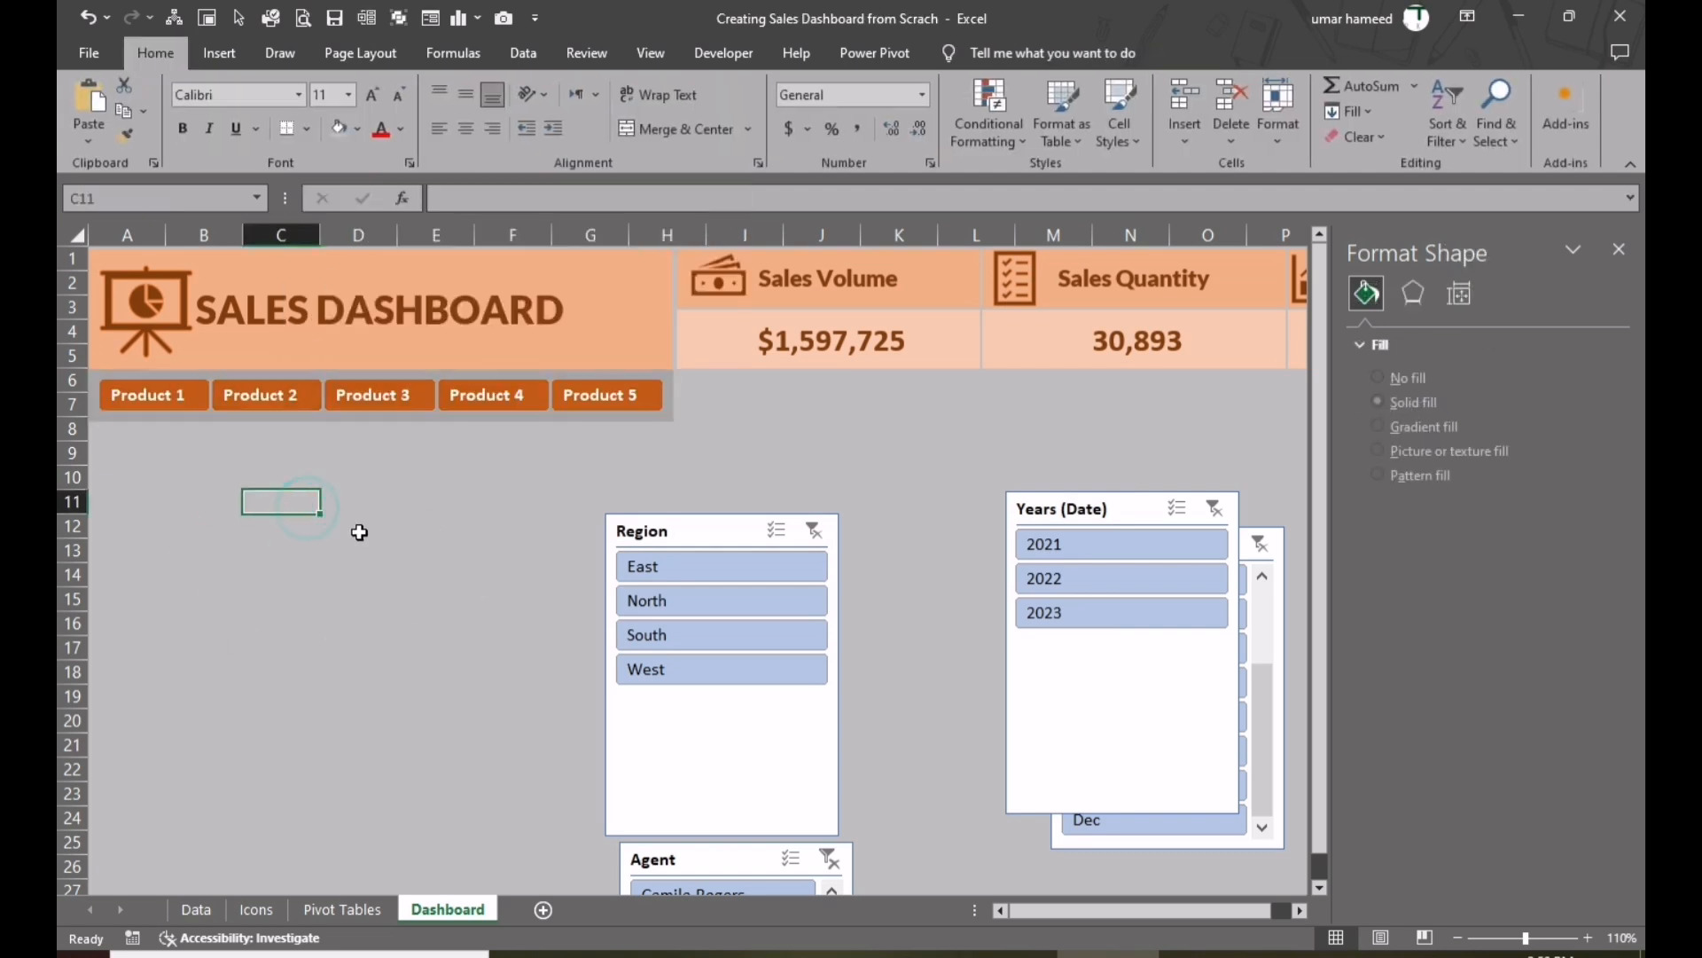
- Modify Slicer Style 2 so the Whole Slicer element has a lighter grey fill matching the dashboard background
left_click(660, 376)
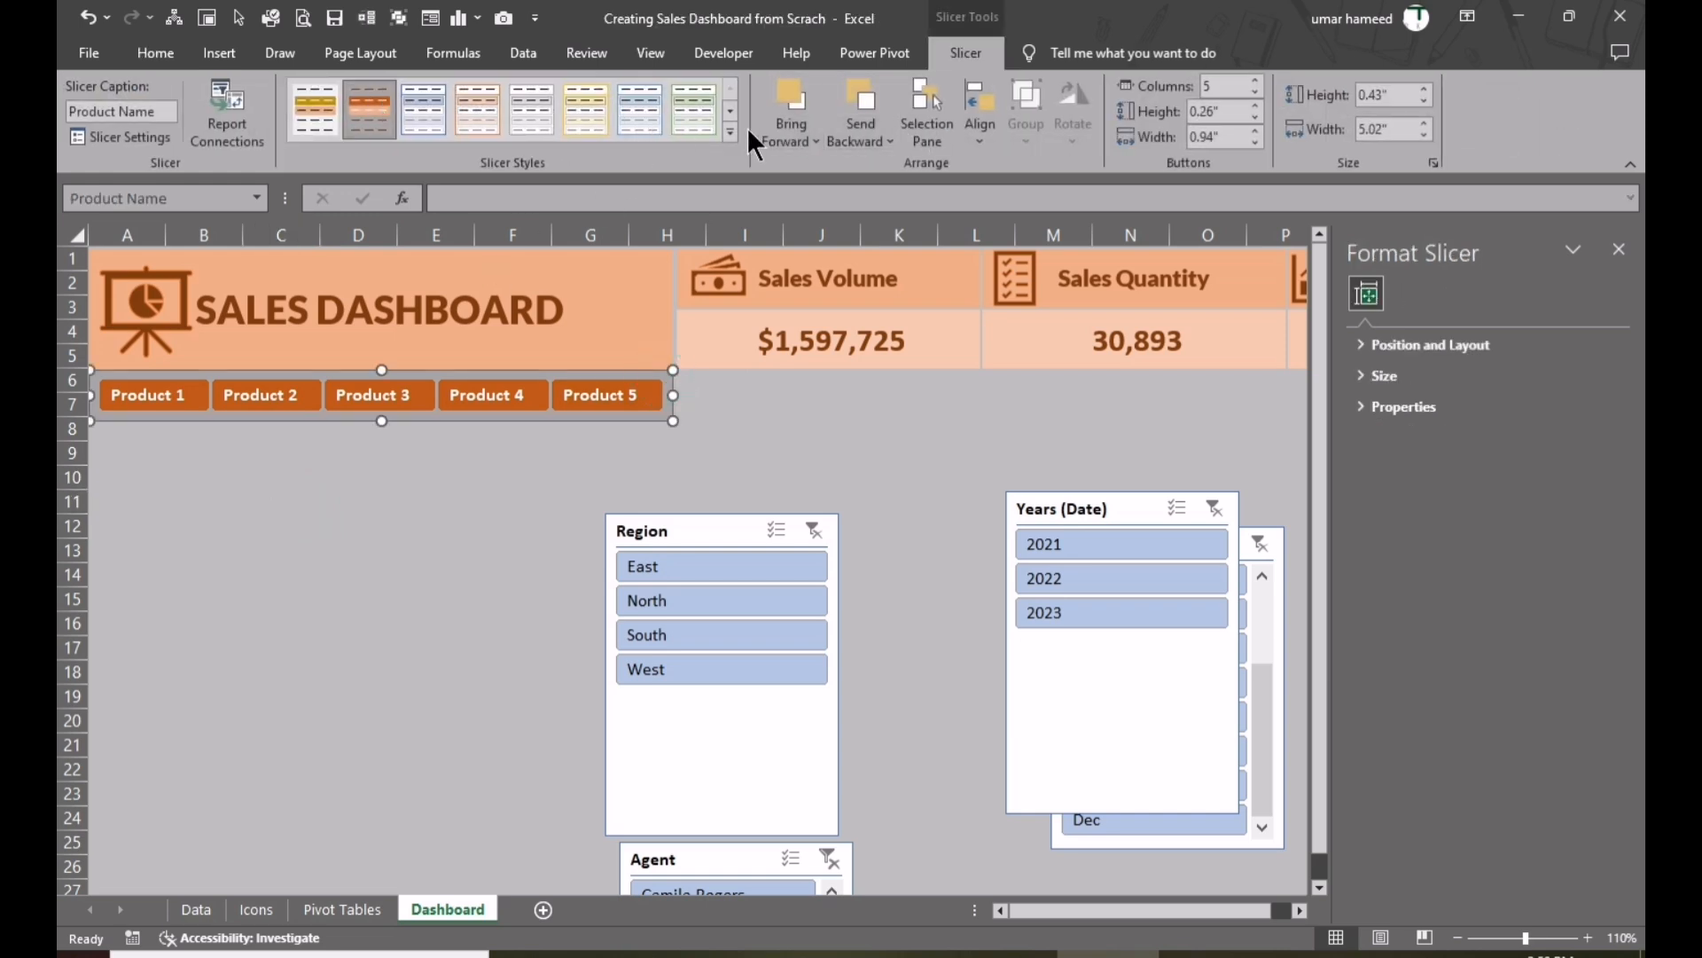
left_click(728, 133)
right_click(372, 126)
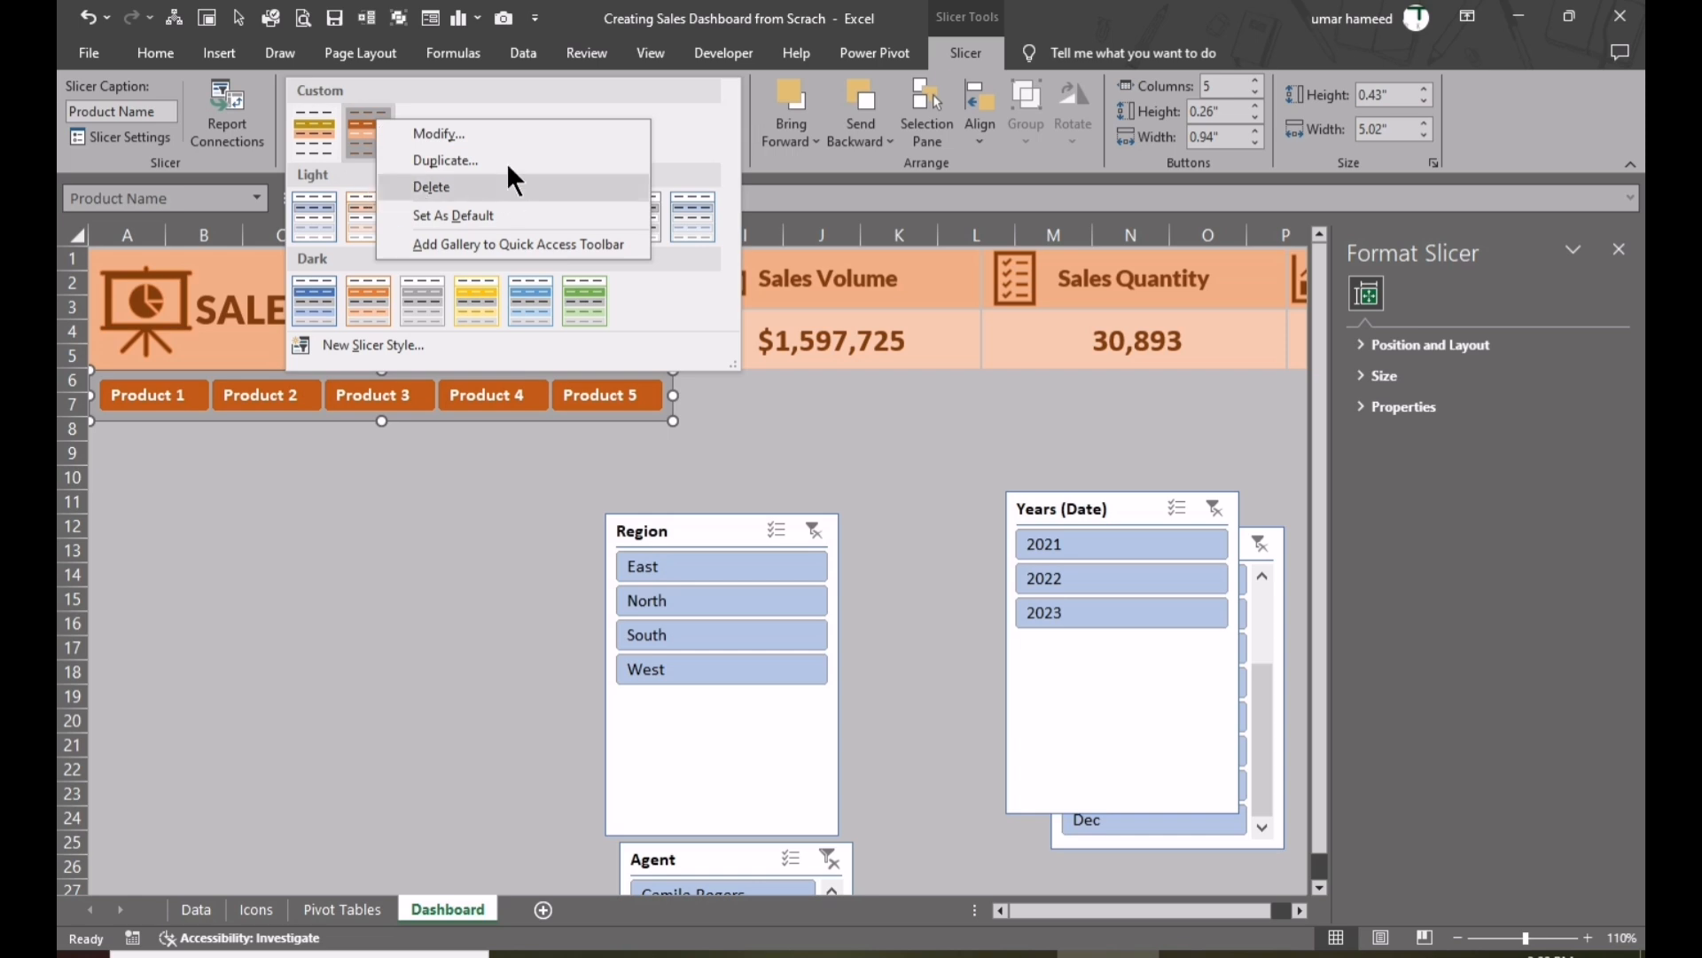
left_click(471, 136)
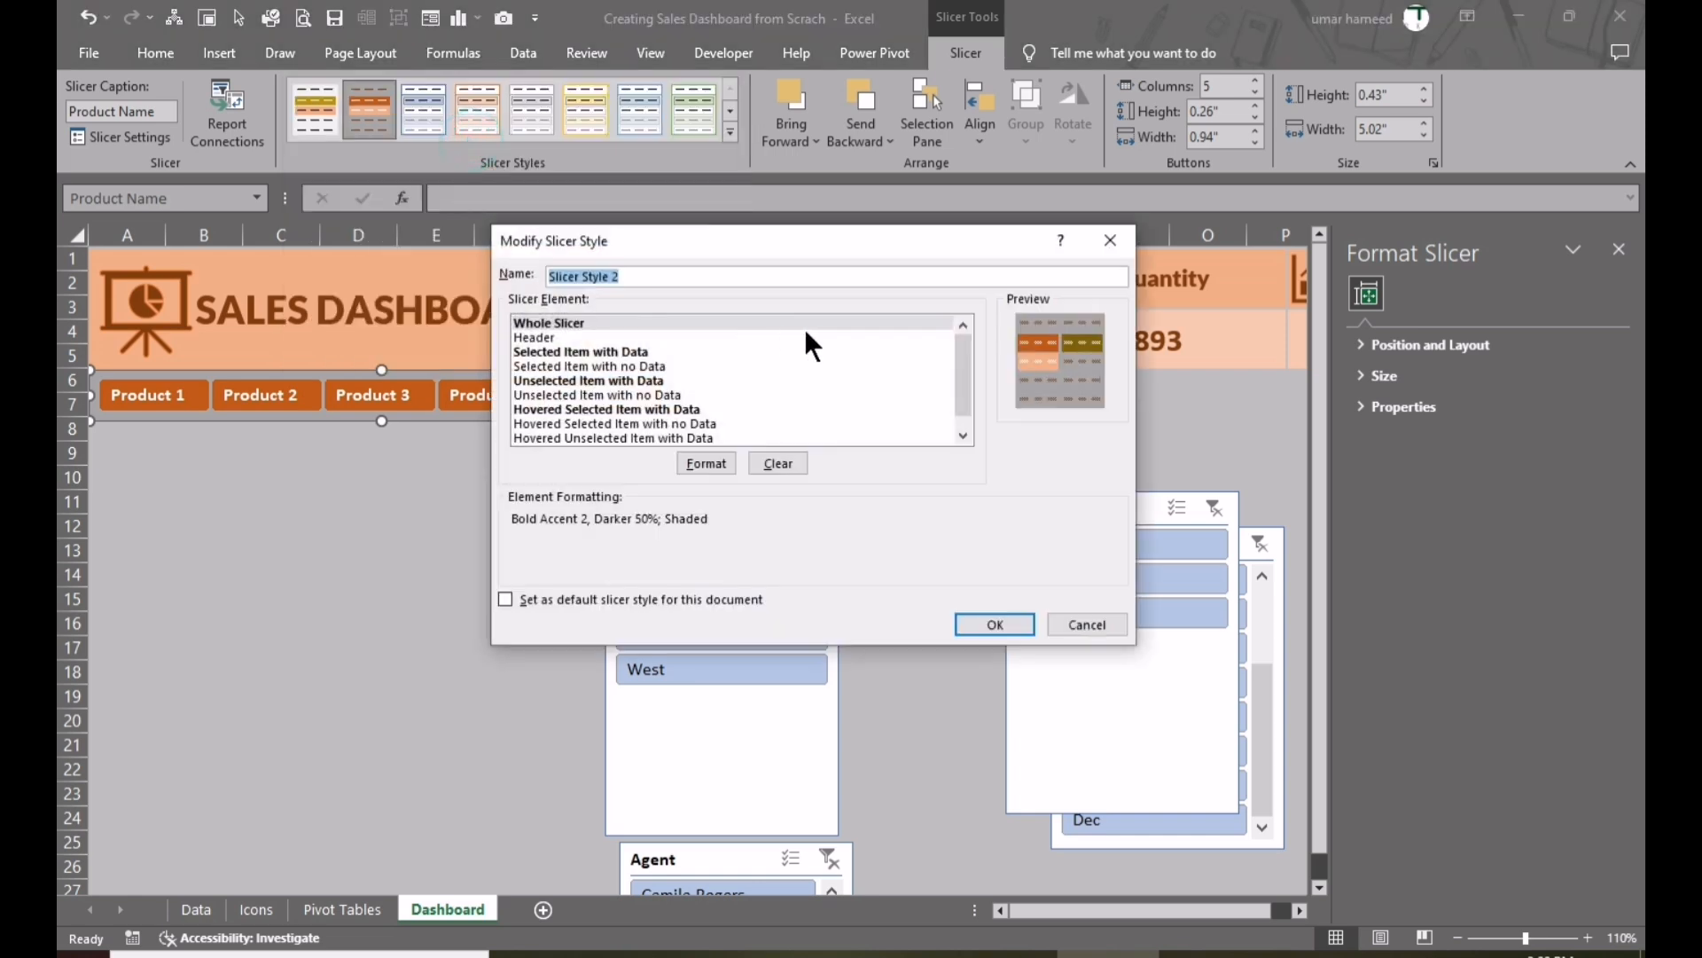
left_click(705, 459)
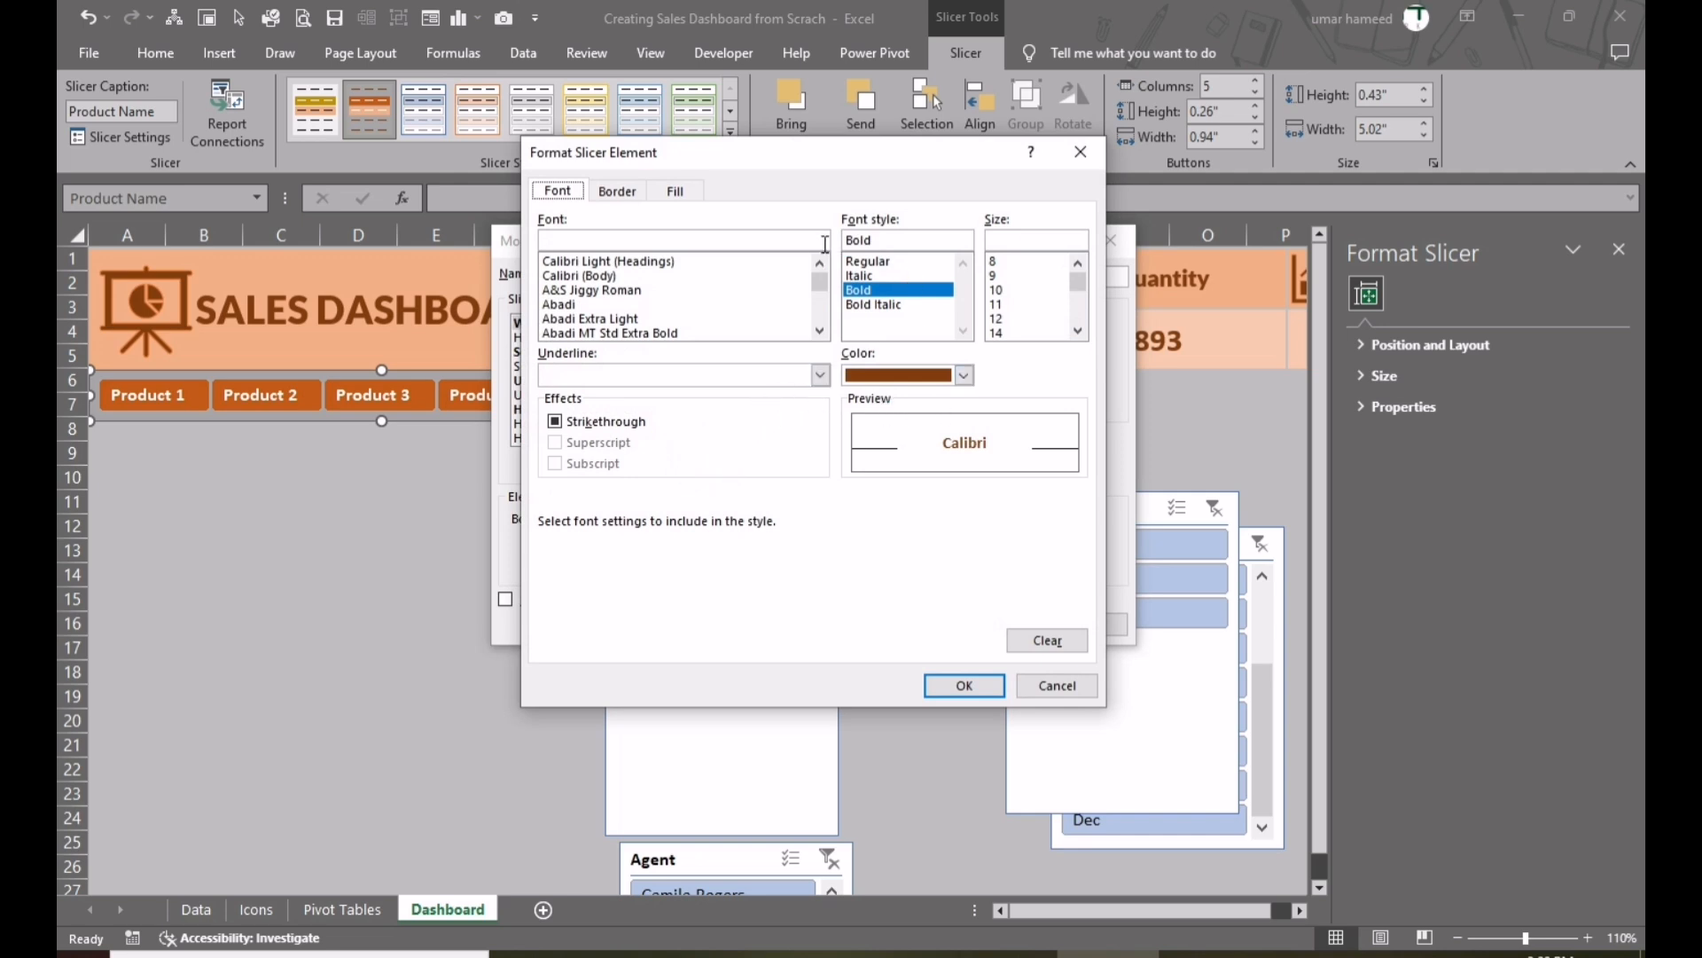
left_click(674, 191)
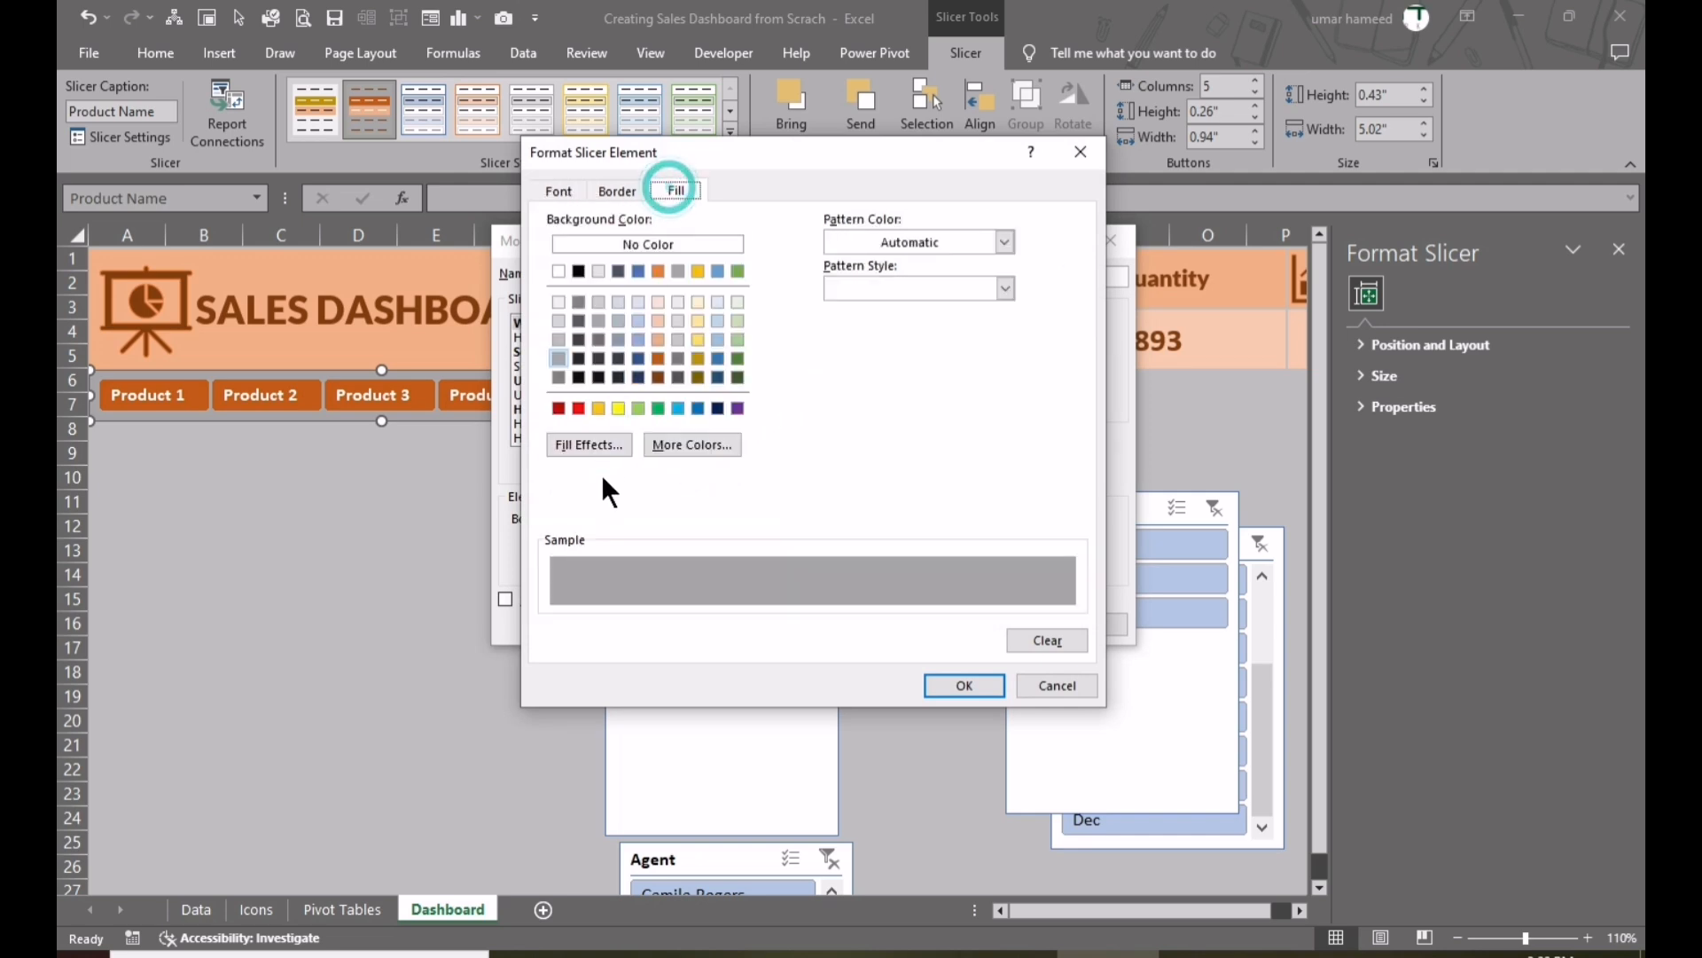
left_click(559, 339)
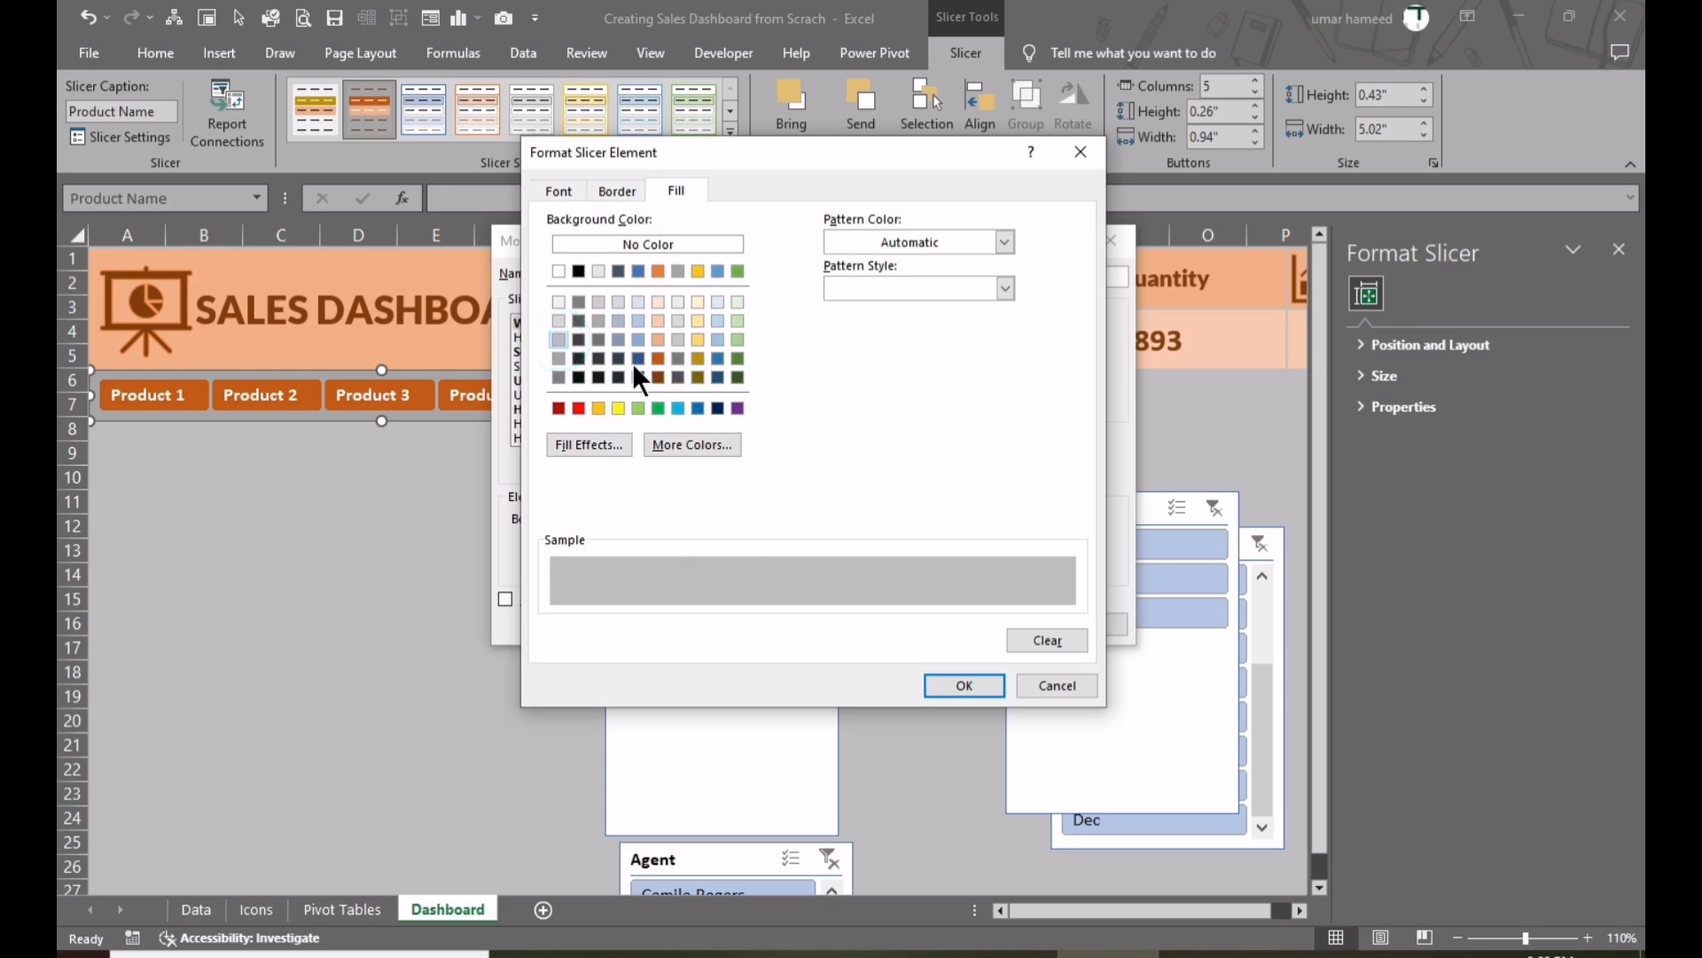
left_click(957, 685)
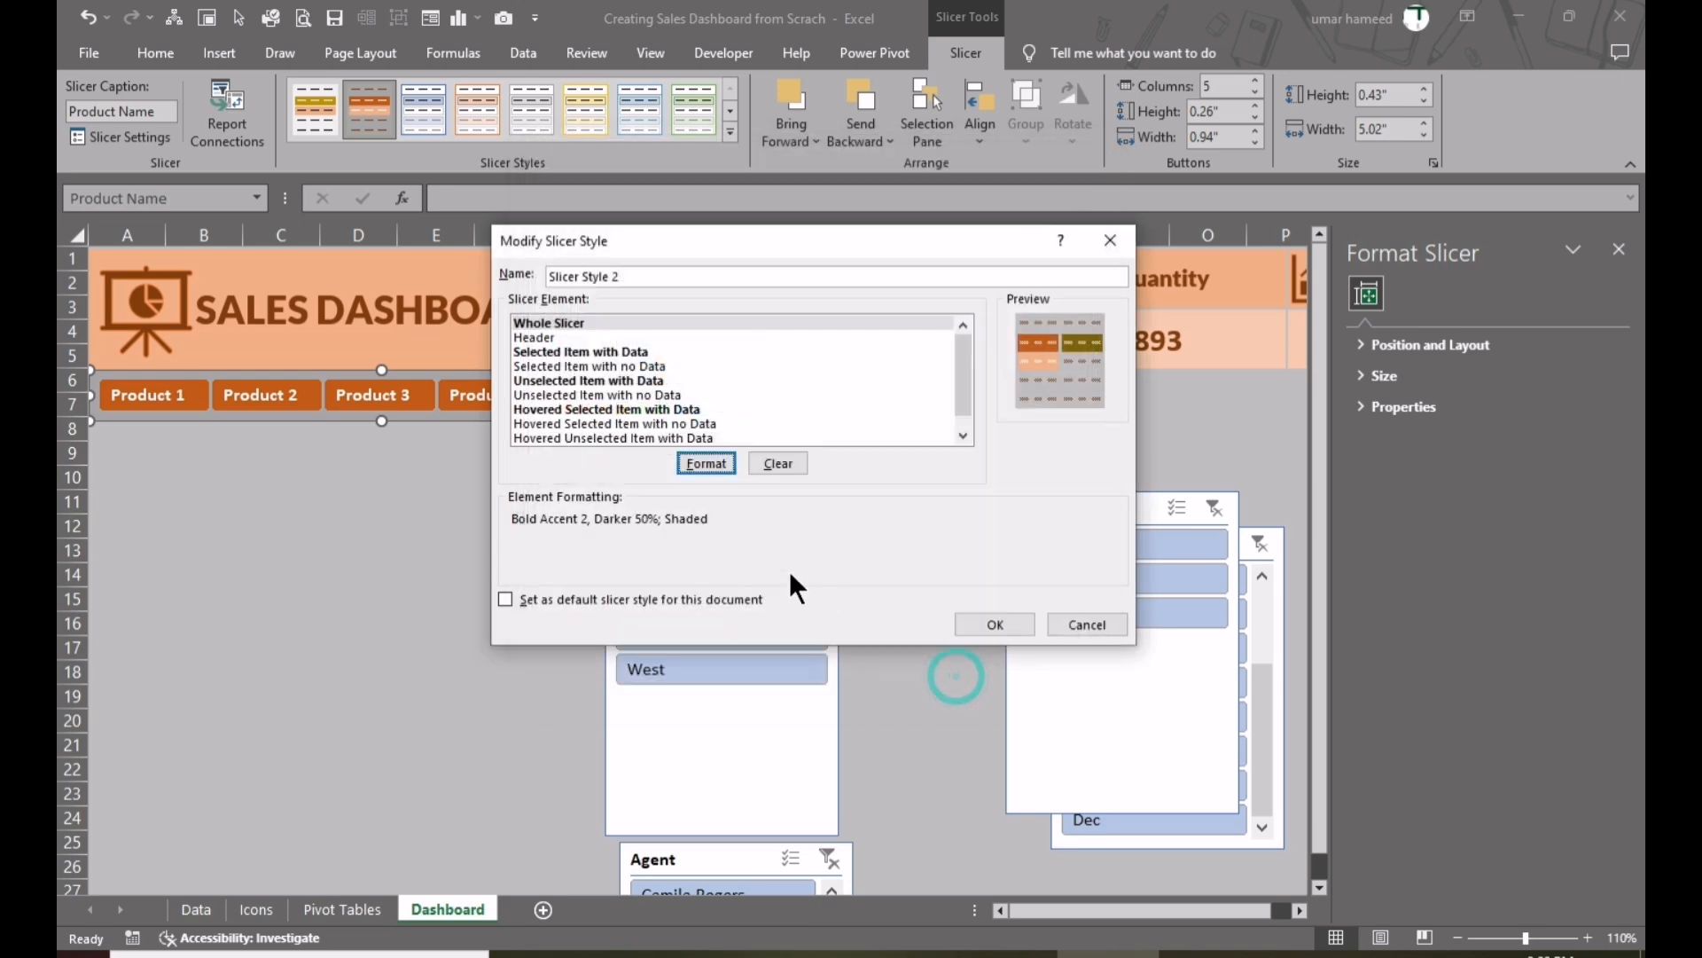
left_click(1014, 625)
left_click(448, 551)
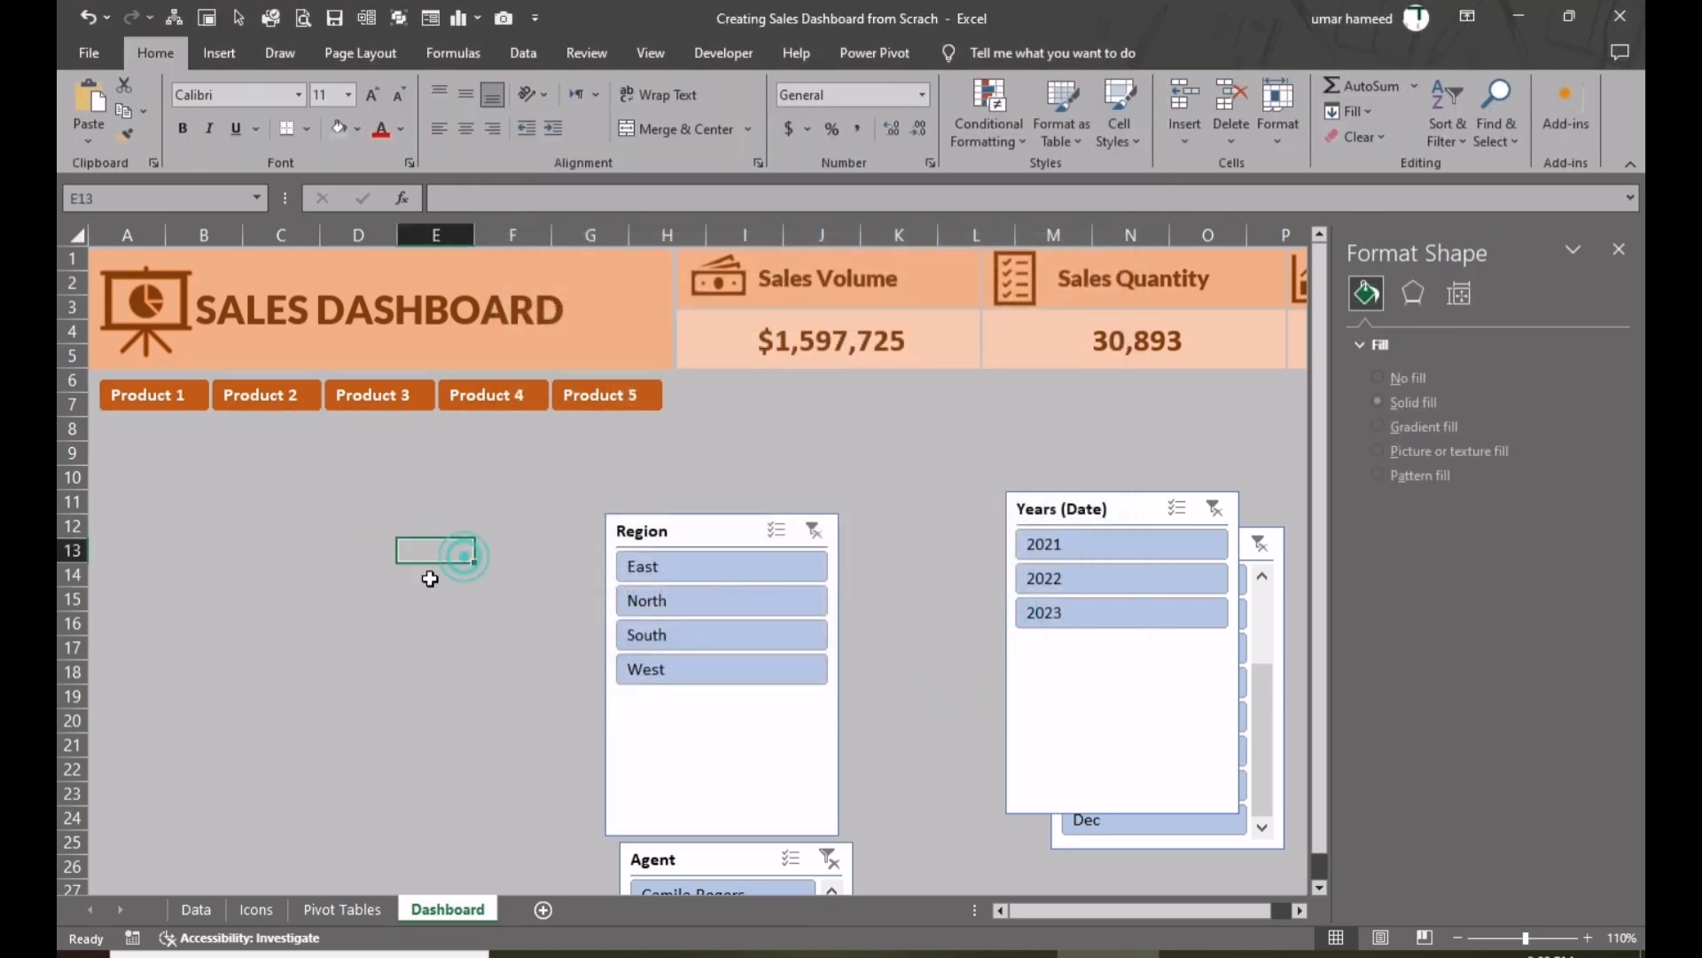
- Test the Product Name slicer by filtering on individual products and reselecting Product 1 through Product 5
left_click(199, 392)
left_click(280, 403)
left_click(608, 396)
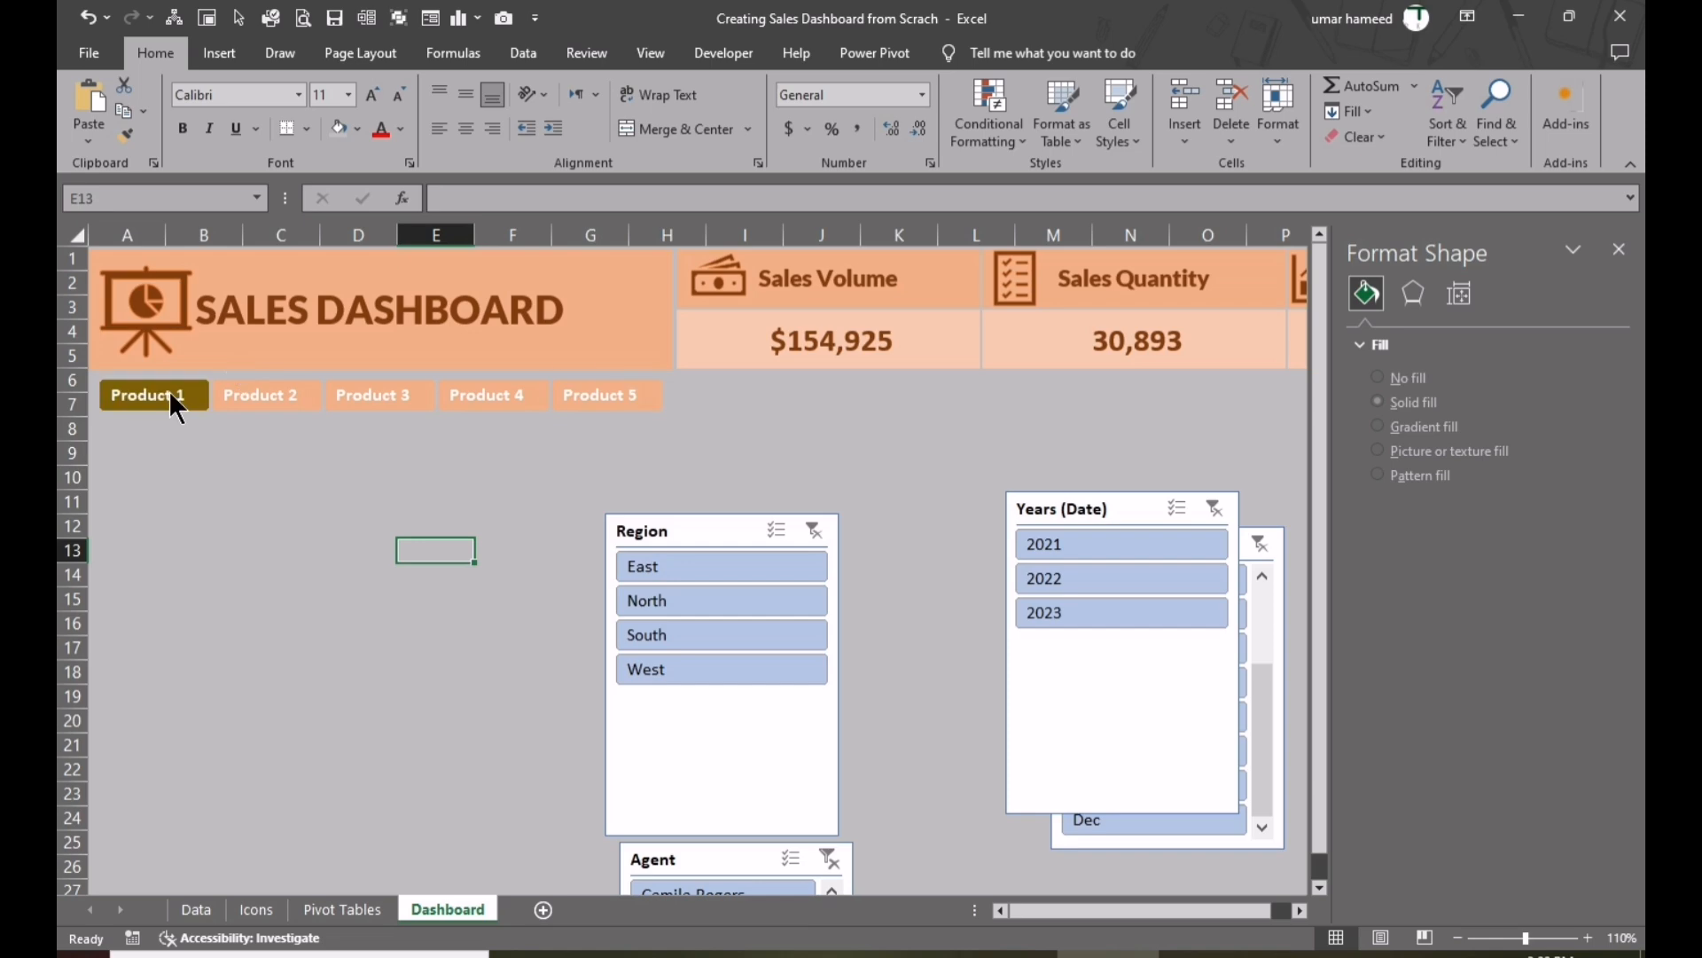
left_click_drag(167, 396, 626, 390)
- Arrange the Region slicer's buttons in 4 columns and widen the slicer to 3.45"
left_click(674, 429)
left_click(718, 530)
left_click(966, 53)
left_click(1242, 85)
left_click_drag(839, 675, 1007, 675)
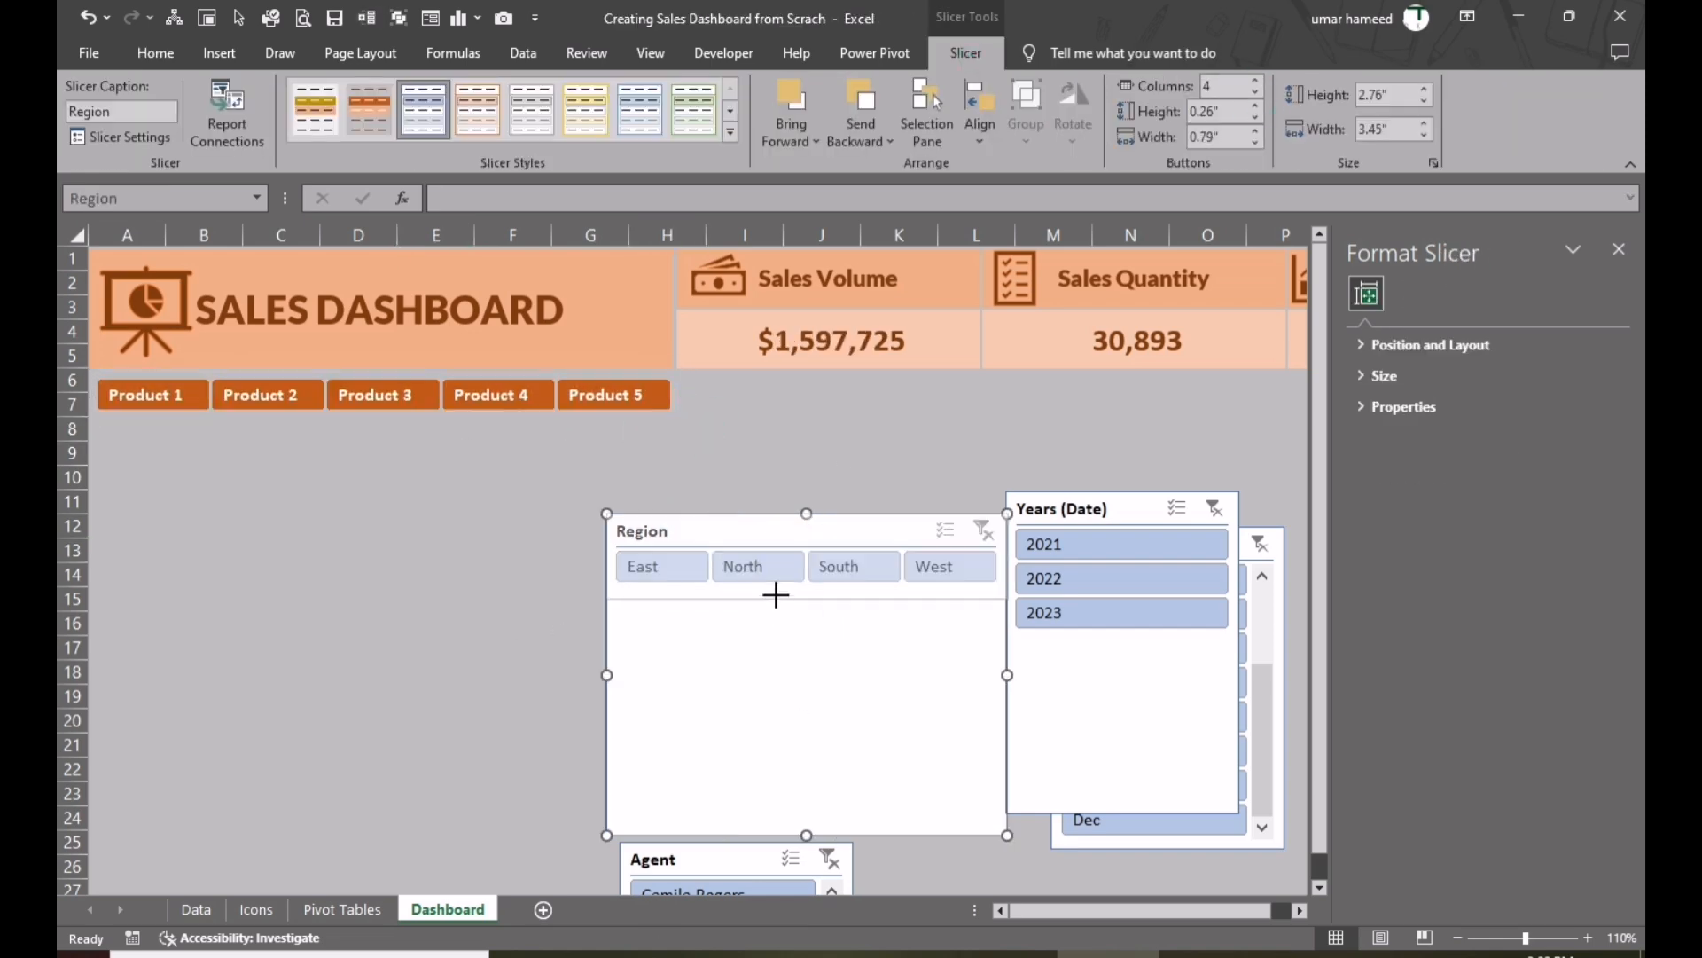
- Hide the Region slicer's header and apply Slicer Style 2
left_click(133, 136)
left_click(560, 431)
left_click(938, 600)
left_click(396, 109)
left_click(822, 477)
left_click(369, 109)
- Move the Years (Date) slicer below the Sales Transaction card and set the Product Name, Region and Years slicers' height to 0.4"
left_click_drag(1045, 508, 1357, 374)
left_click(1619, 249)
left_click(1000, 396, "ctrl")
left_click(600, 395, "ctrl")
left_click(1424, 100)
left_click(1424, 89)
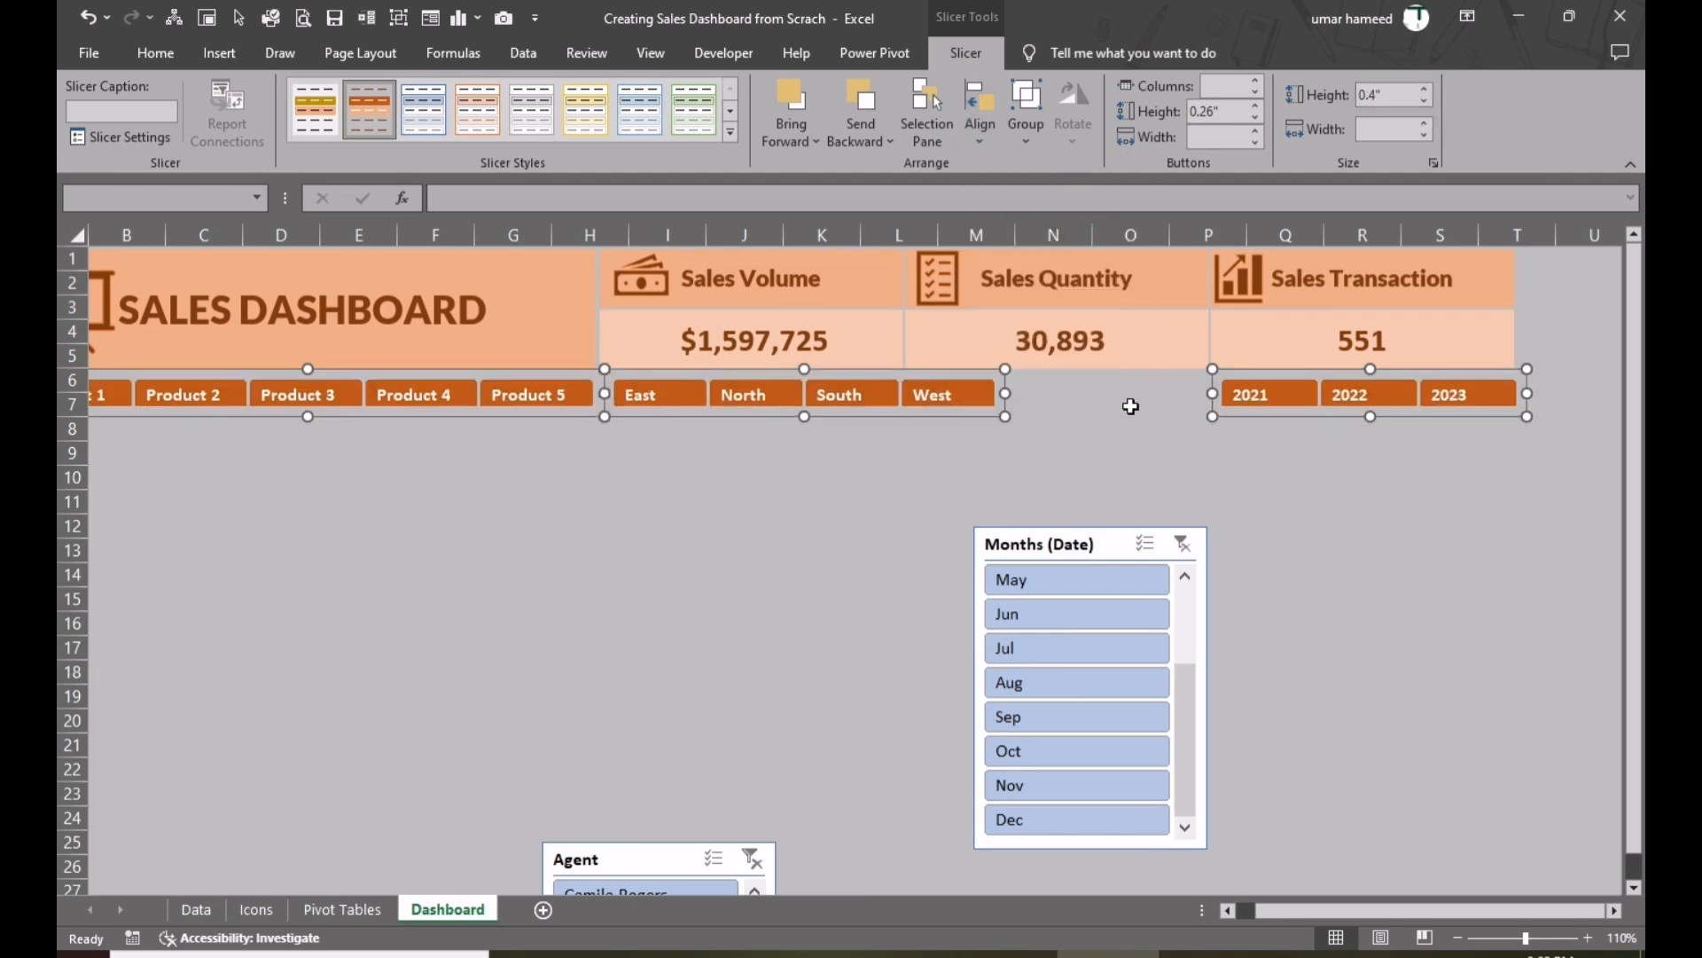
- Arrange the Months (Date) slicer in 3 columns, making it wider and shorter to fit four rows of months
left_click(1075, 450)
left_click_drag(1082, 543, 1058, 485)
left_click_drag(1183, 628, 1434, 623)
left_click(1255, 82)
left_click(1255, 81)
left_click_drag(1193, 790, 1192, 626)
- Hide the Months (Date) slicer's header, apply Slicer Style 2 and place it directly below the Years slicer
left_click(119, 137)
left_click(546, 450)
left_click(369, 110)
left_click_drag(1118, 468, 1213, 412)
- Move the Agent slicer up on the dashboard, hide its header and apply Slicer Style 2
left_click_drag(620, 859, 410, 540)
left_click(1227, 910)
left_click(120, 137)
left_click(558, 435)
left_click(939, 600)
left_click(369, 109)
- Arrange the Agent slicer in 5 columns and stretch it from column A to about column M
left_click(1256, 82)
left_click(1256, 81)
left_click(1256, 82)
left_click(1256, 81)
left_click_drag(544, 684, 1023, 667)
left_click_drag(309, 684, 114, 666)
left_click_drag(114, 667, 111, 667)
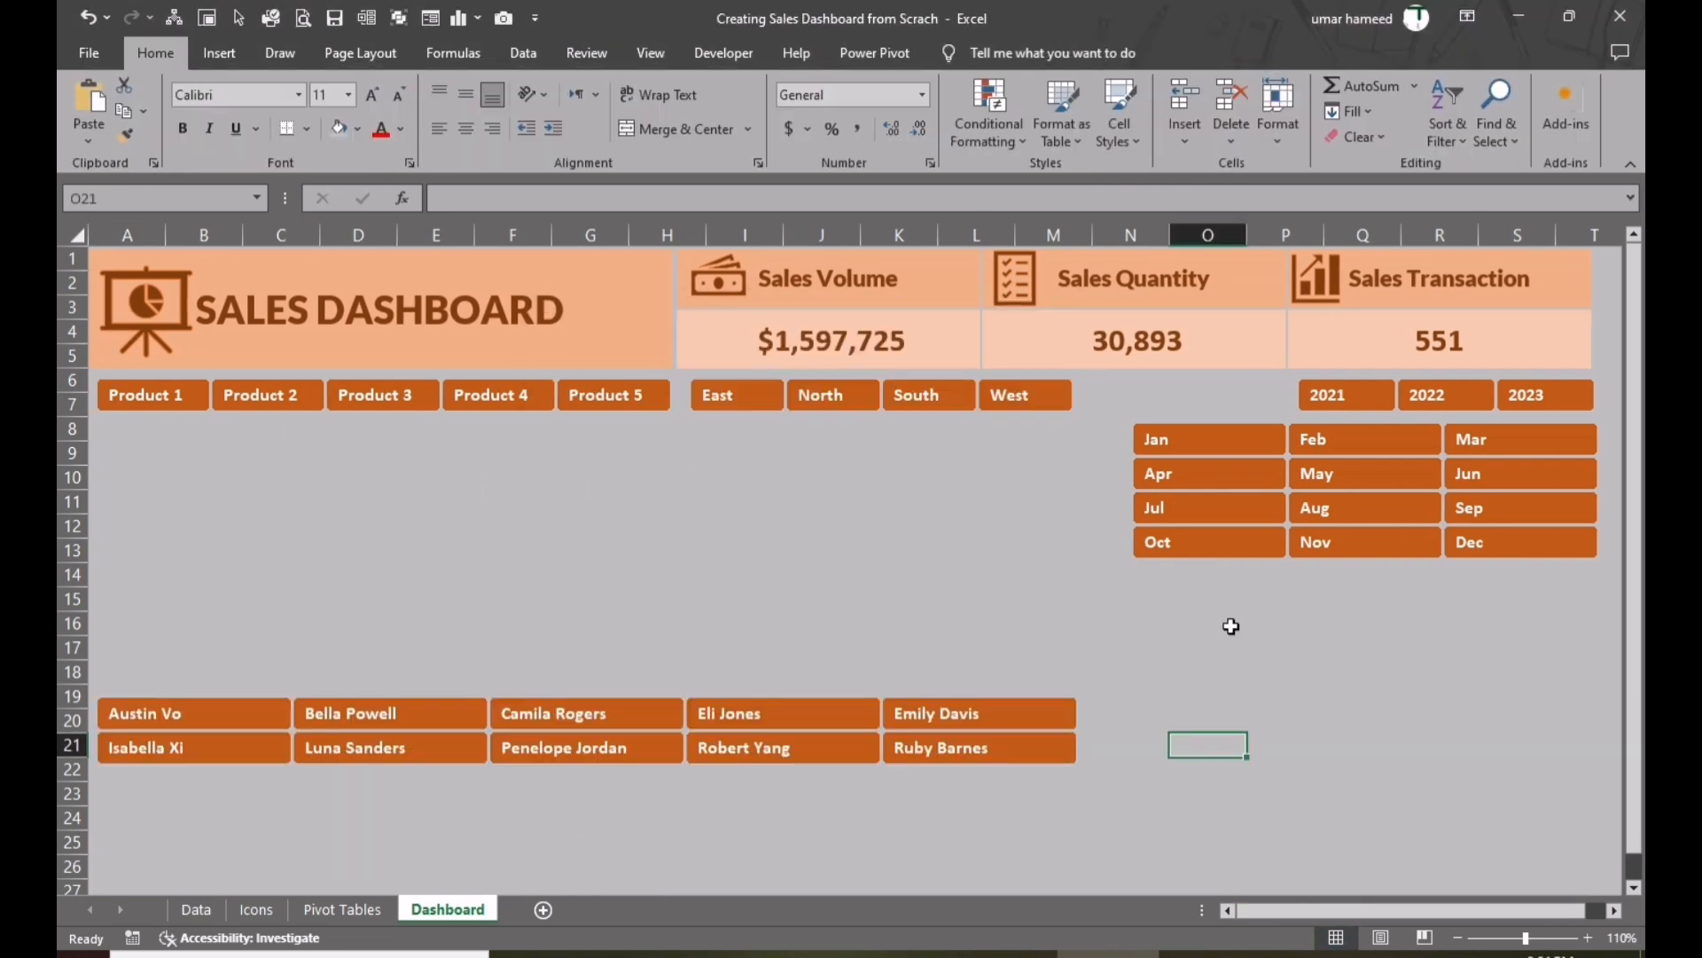
- Test the Months (Date) slicer by filtering on single months such as Jan and reselecting Jan through Dec
left_click(1184, 548)
left_click(1184, 513)
left_click(1185, 480)
left_click(1200, 435)
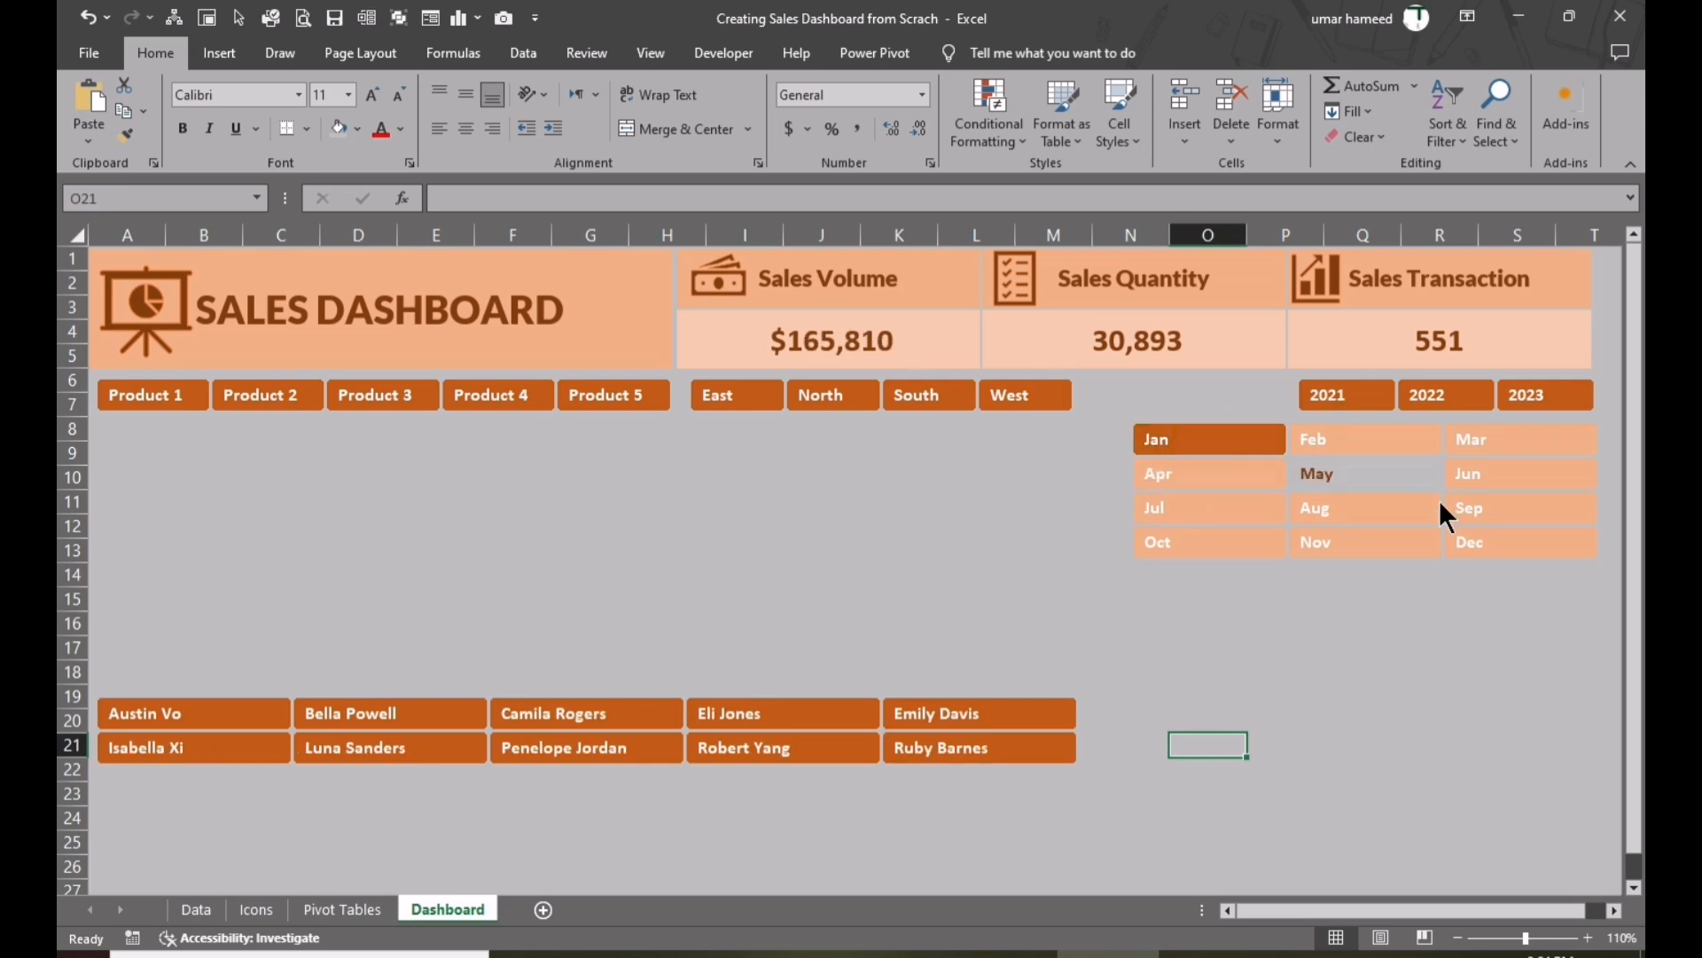
left_click(1513, 544, "shift")
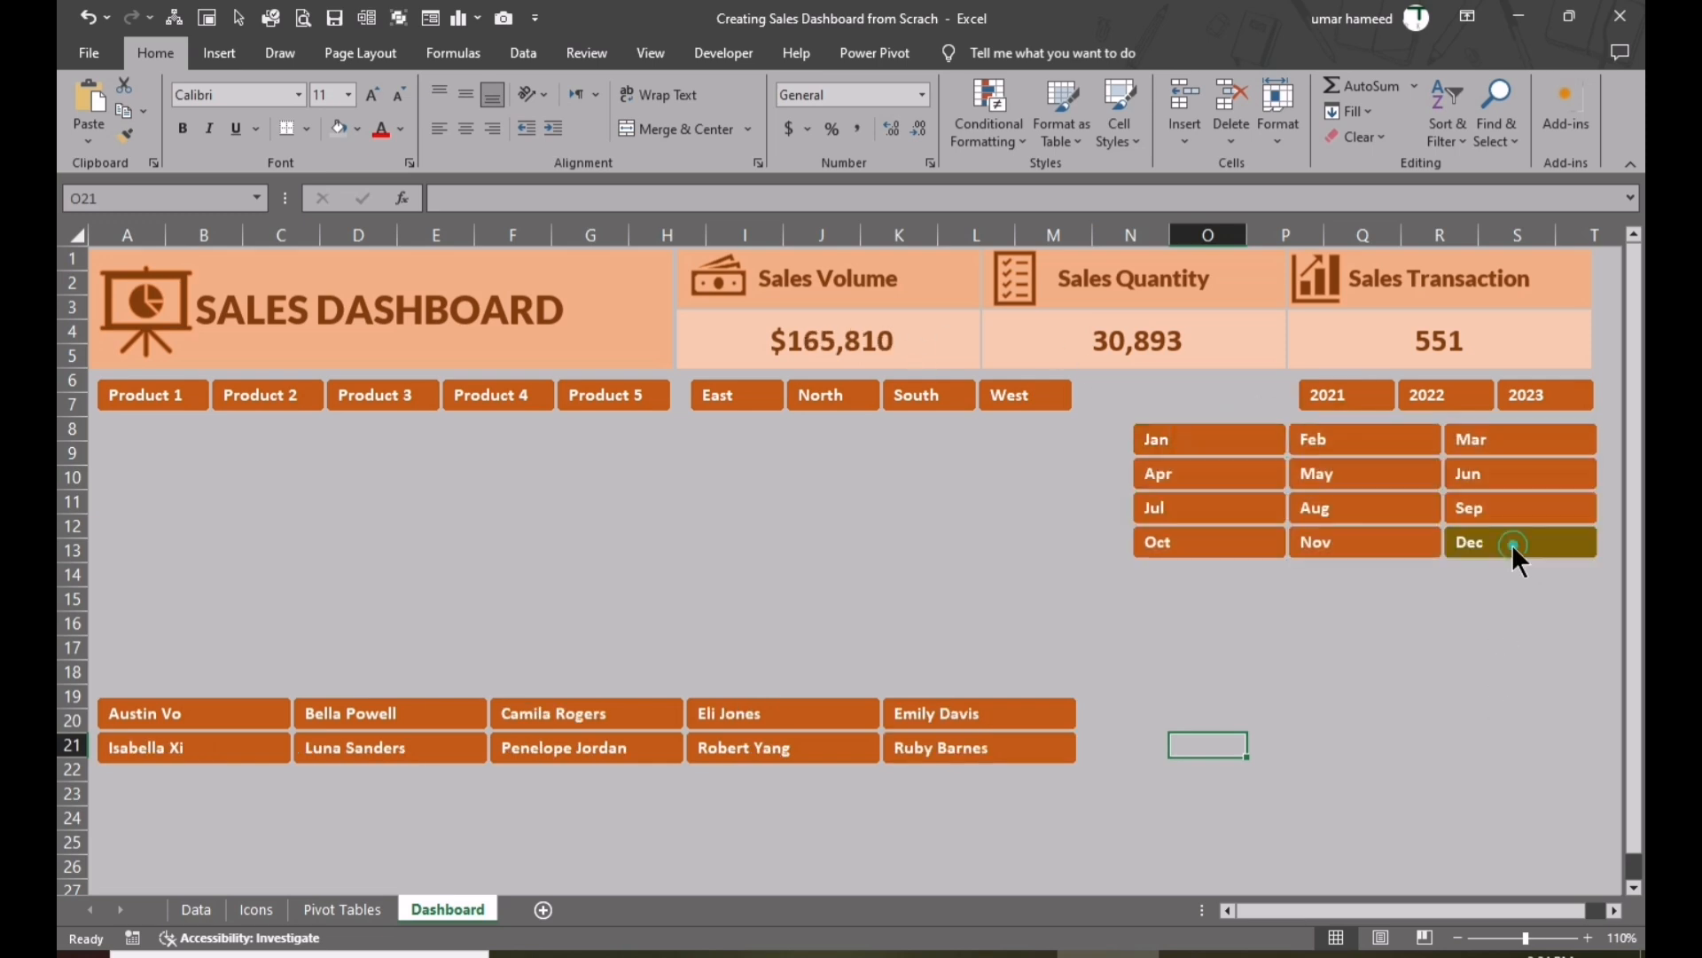
left_click(1446, 647)
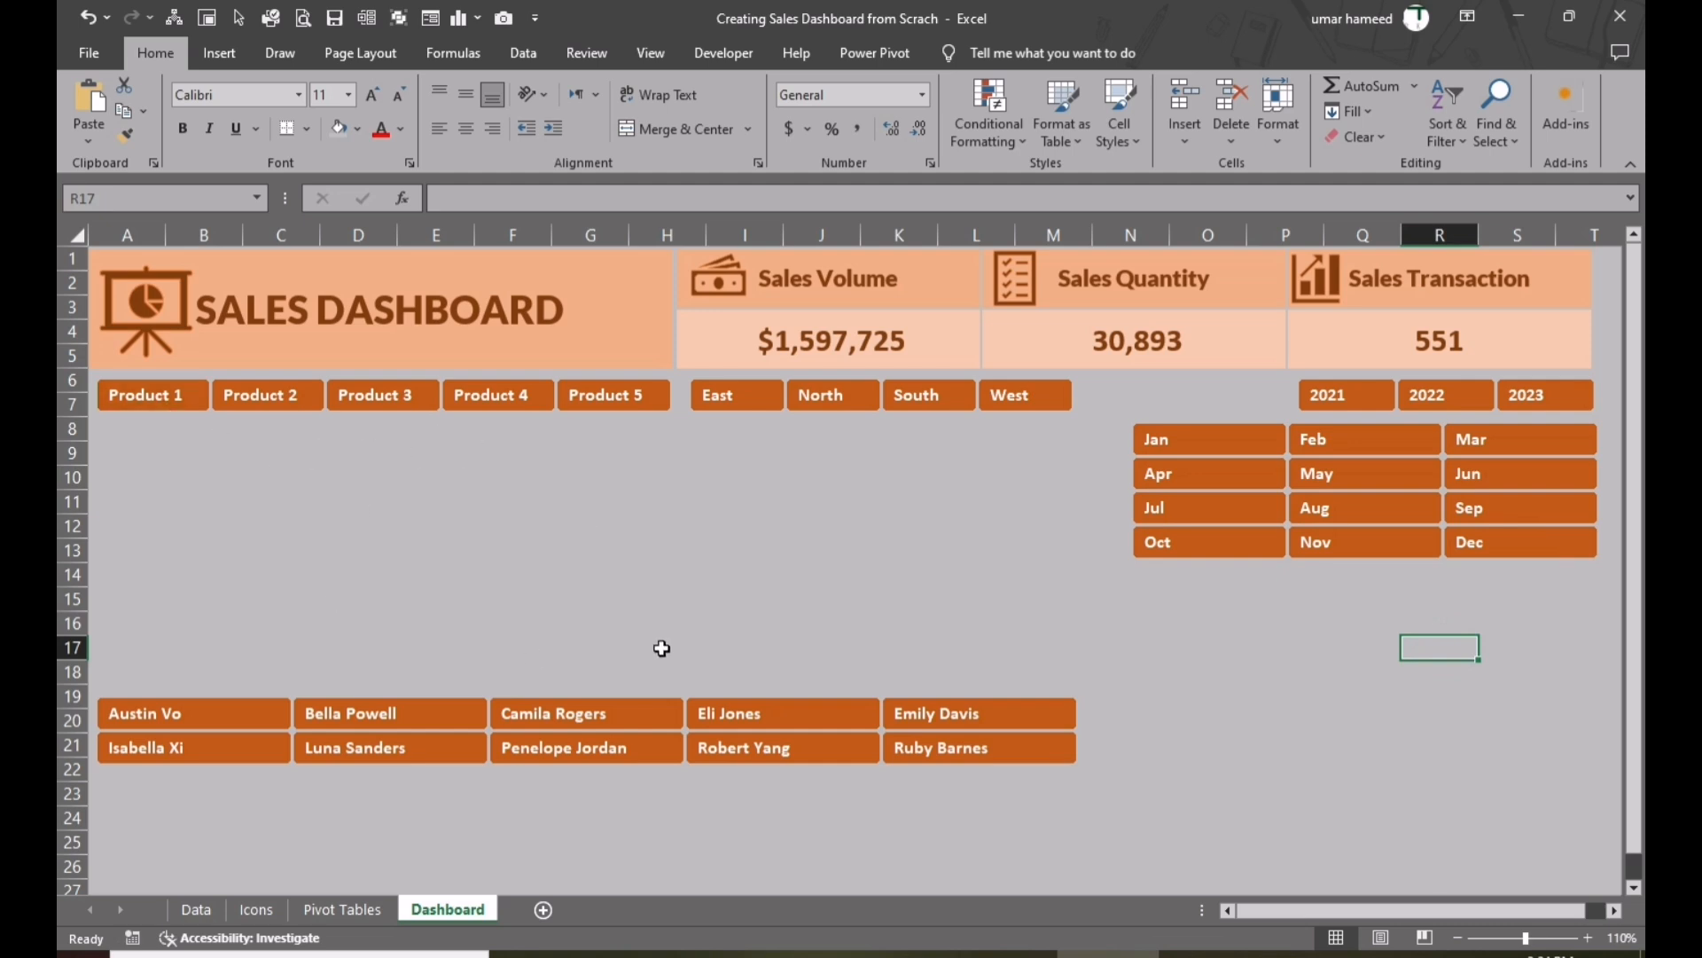
- Copy the Sales Volume PivotTable from A1:A2 on the Pivot Tables sheet and paste it at B6
left_click(339, 908)
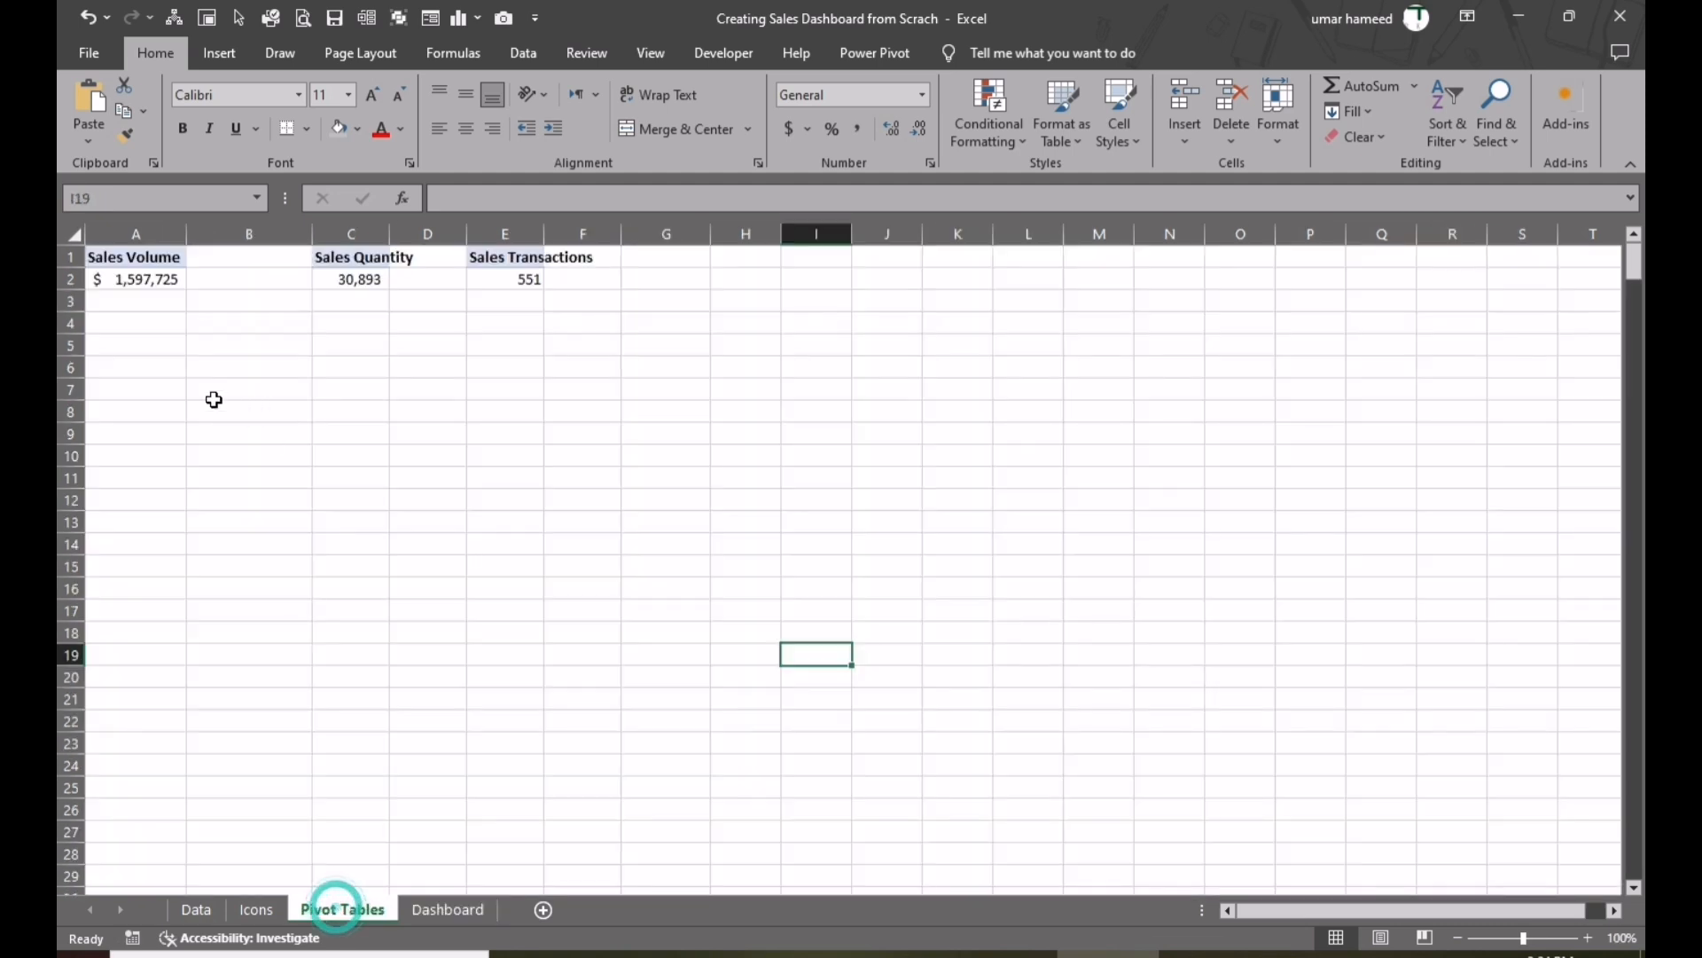
left_click_drag(122, 265, 126, 282)
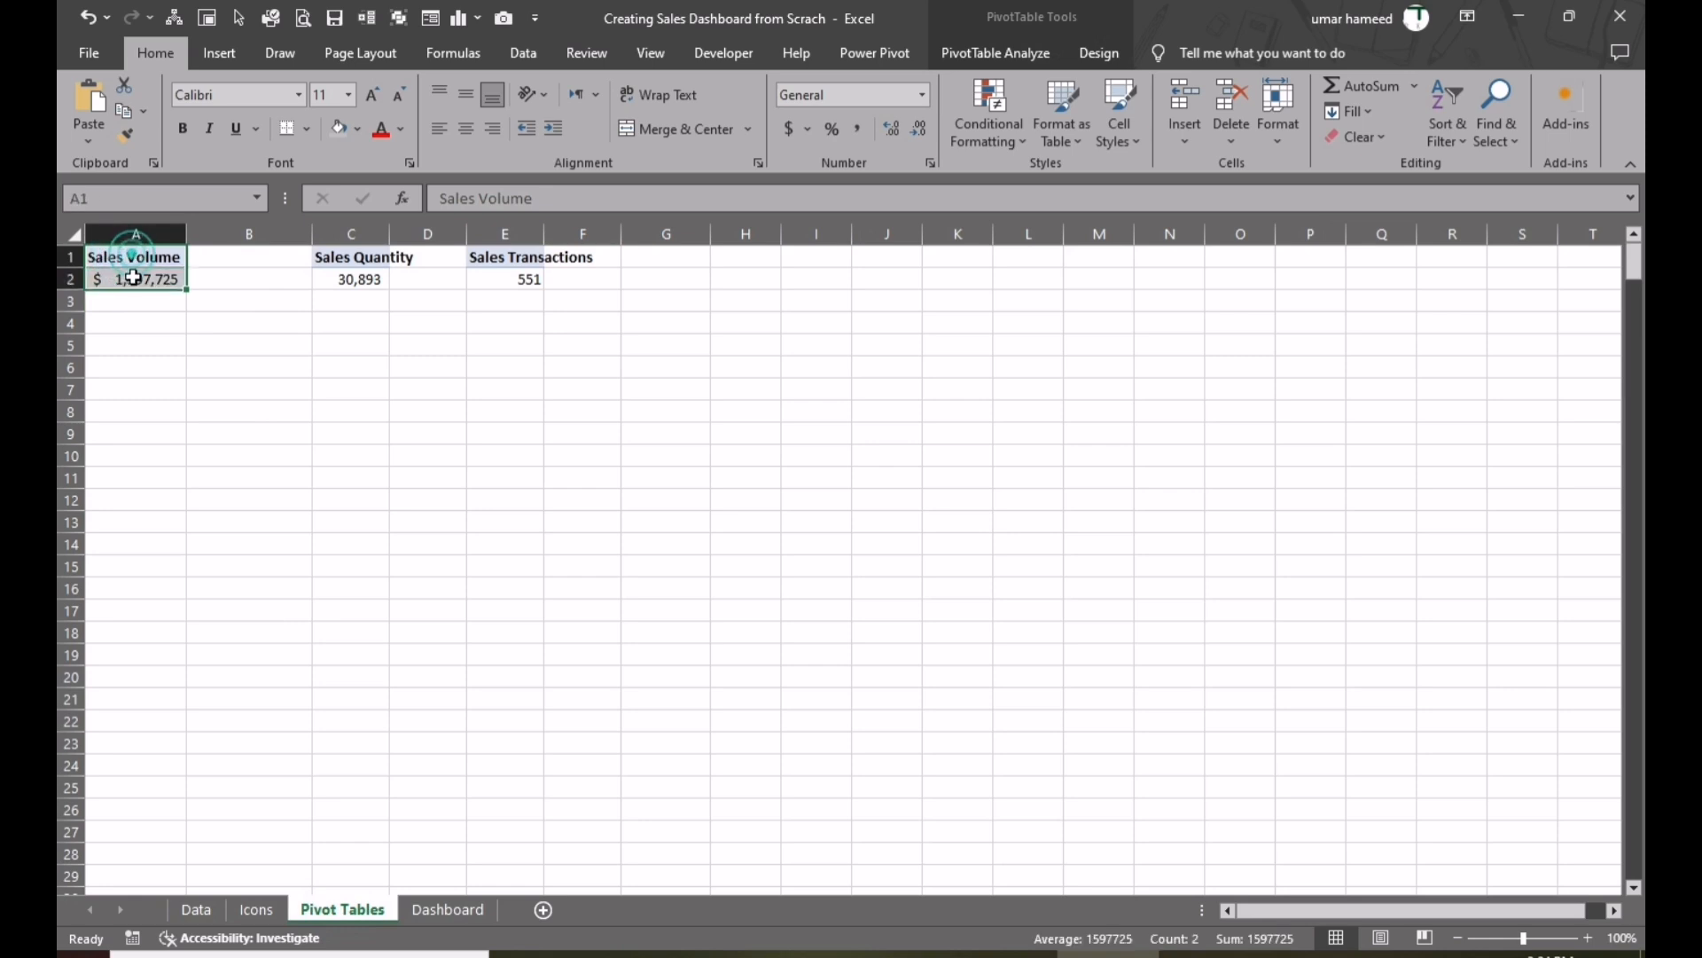
key("ctrl+c")
left_click(198, 352)
left_click(198, 364)
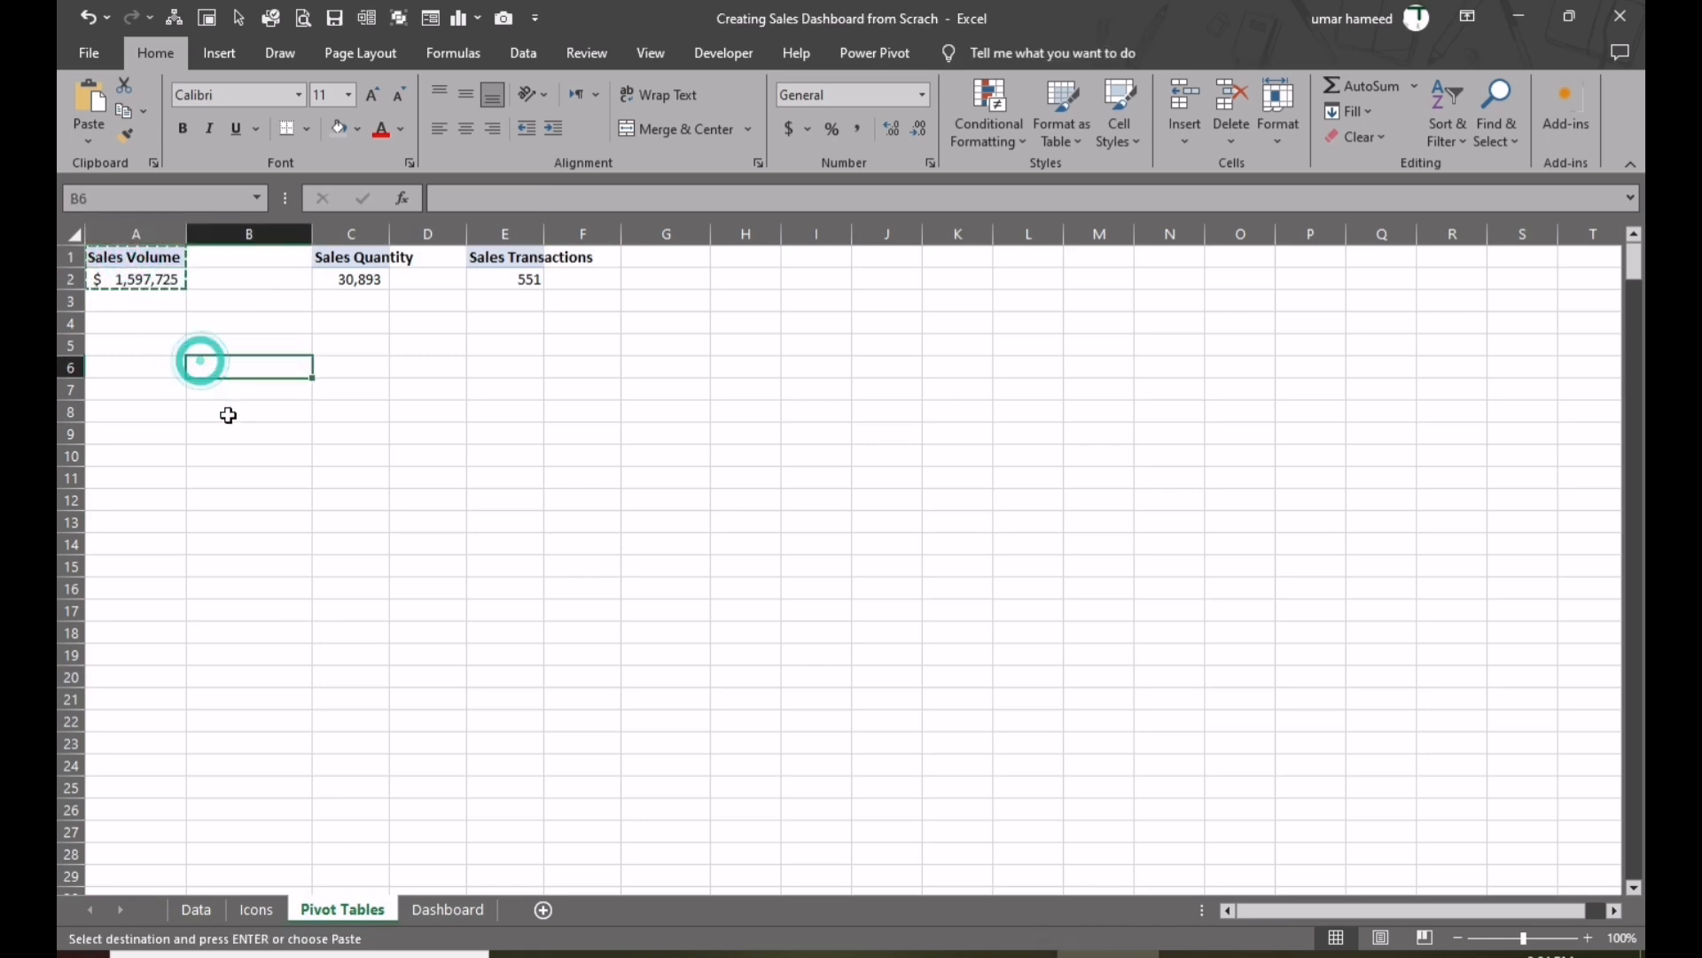
key("ctrl+v")
left_click(527, 674)
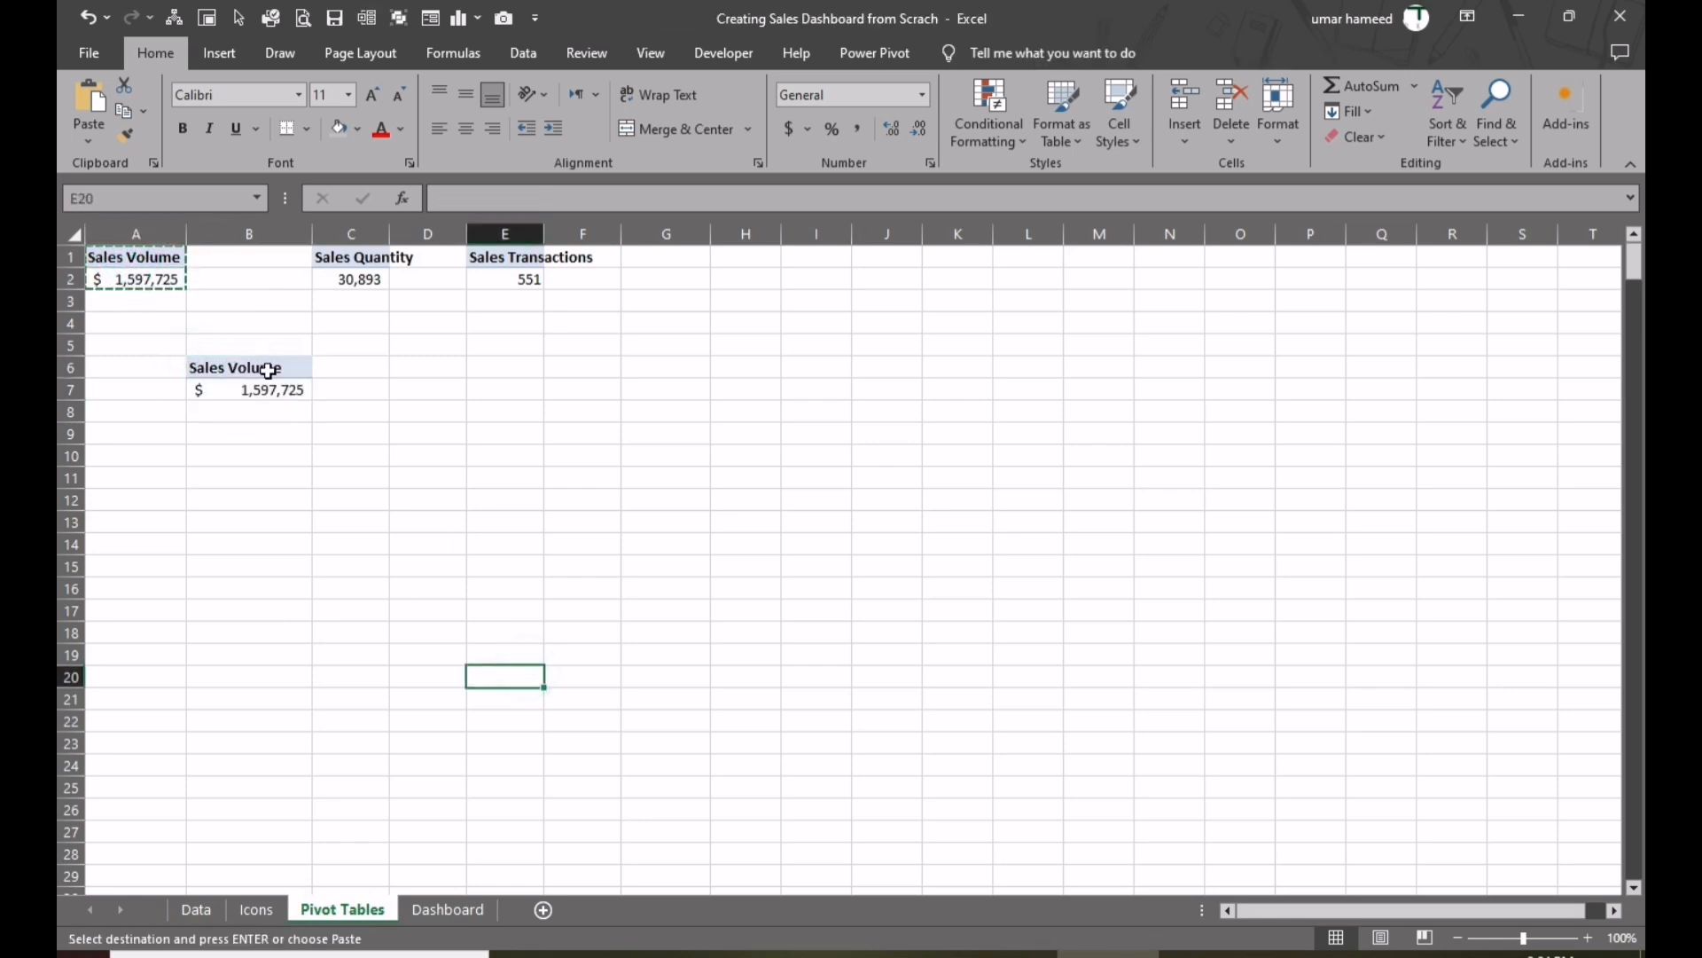
- Lay out the copied PivotTable with only Years (Date) in rows and Product Name in columns
left_click_drag(272, 368, 270, 386)
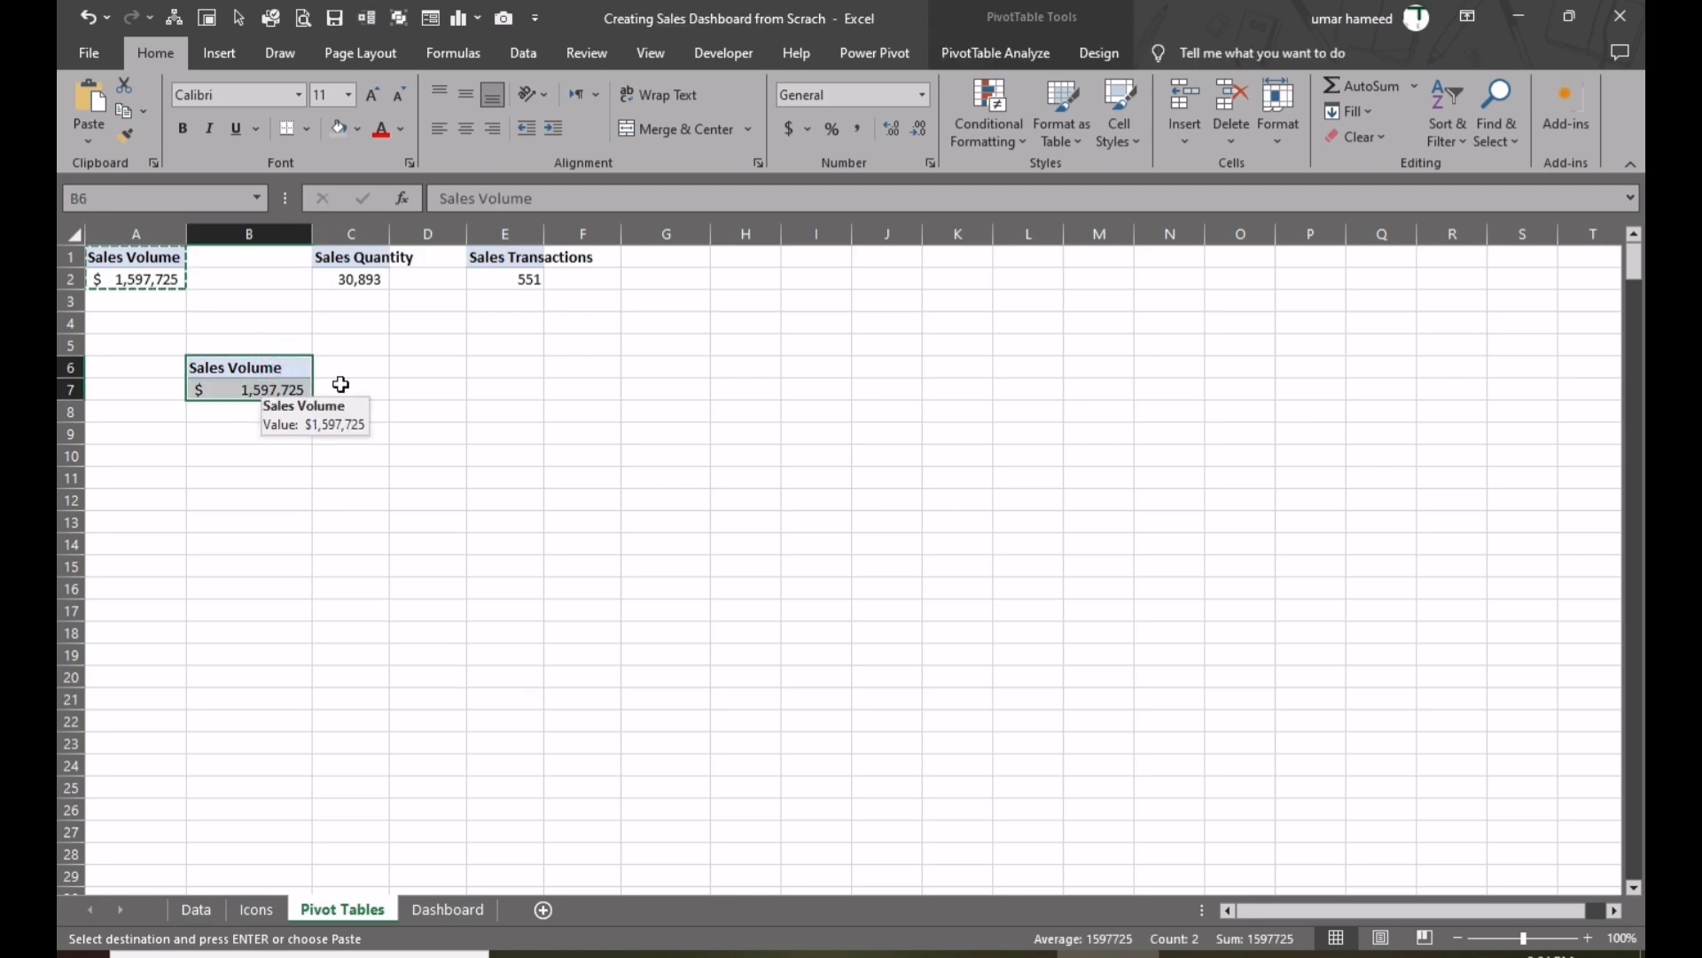
left_click(1046, 55)
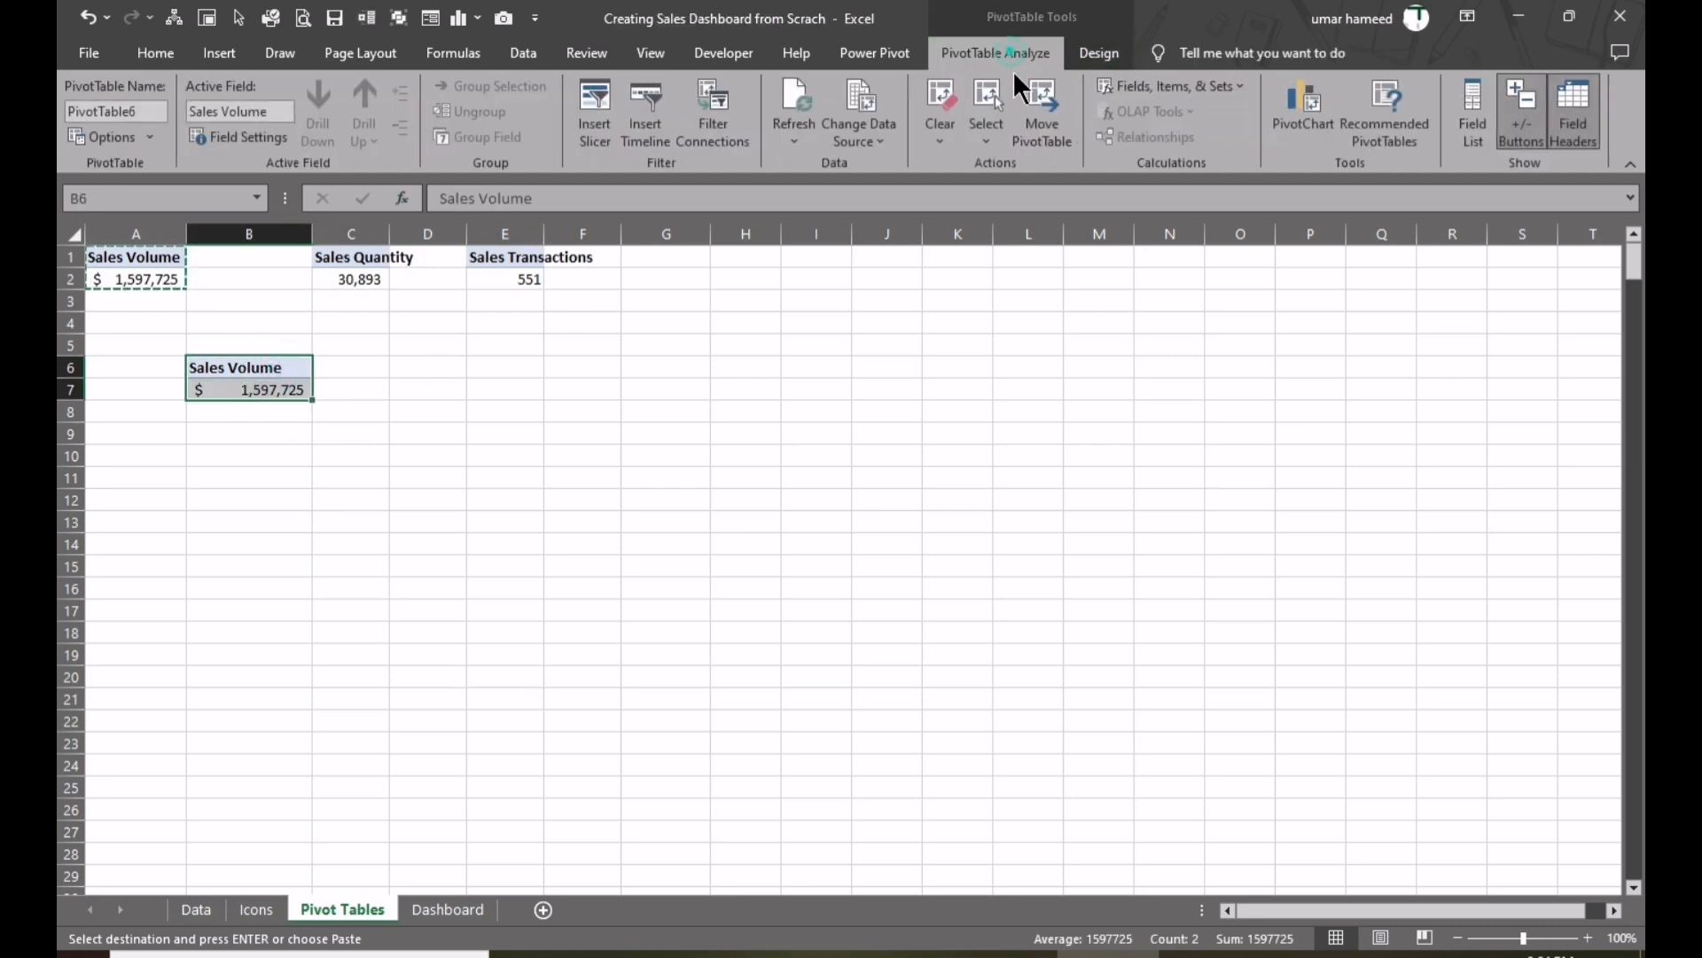
left_click(1474, 111)
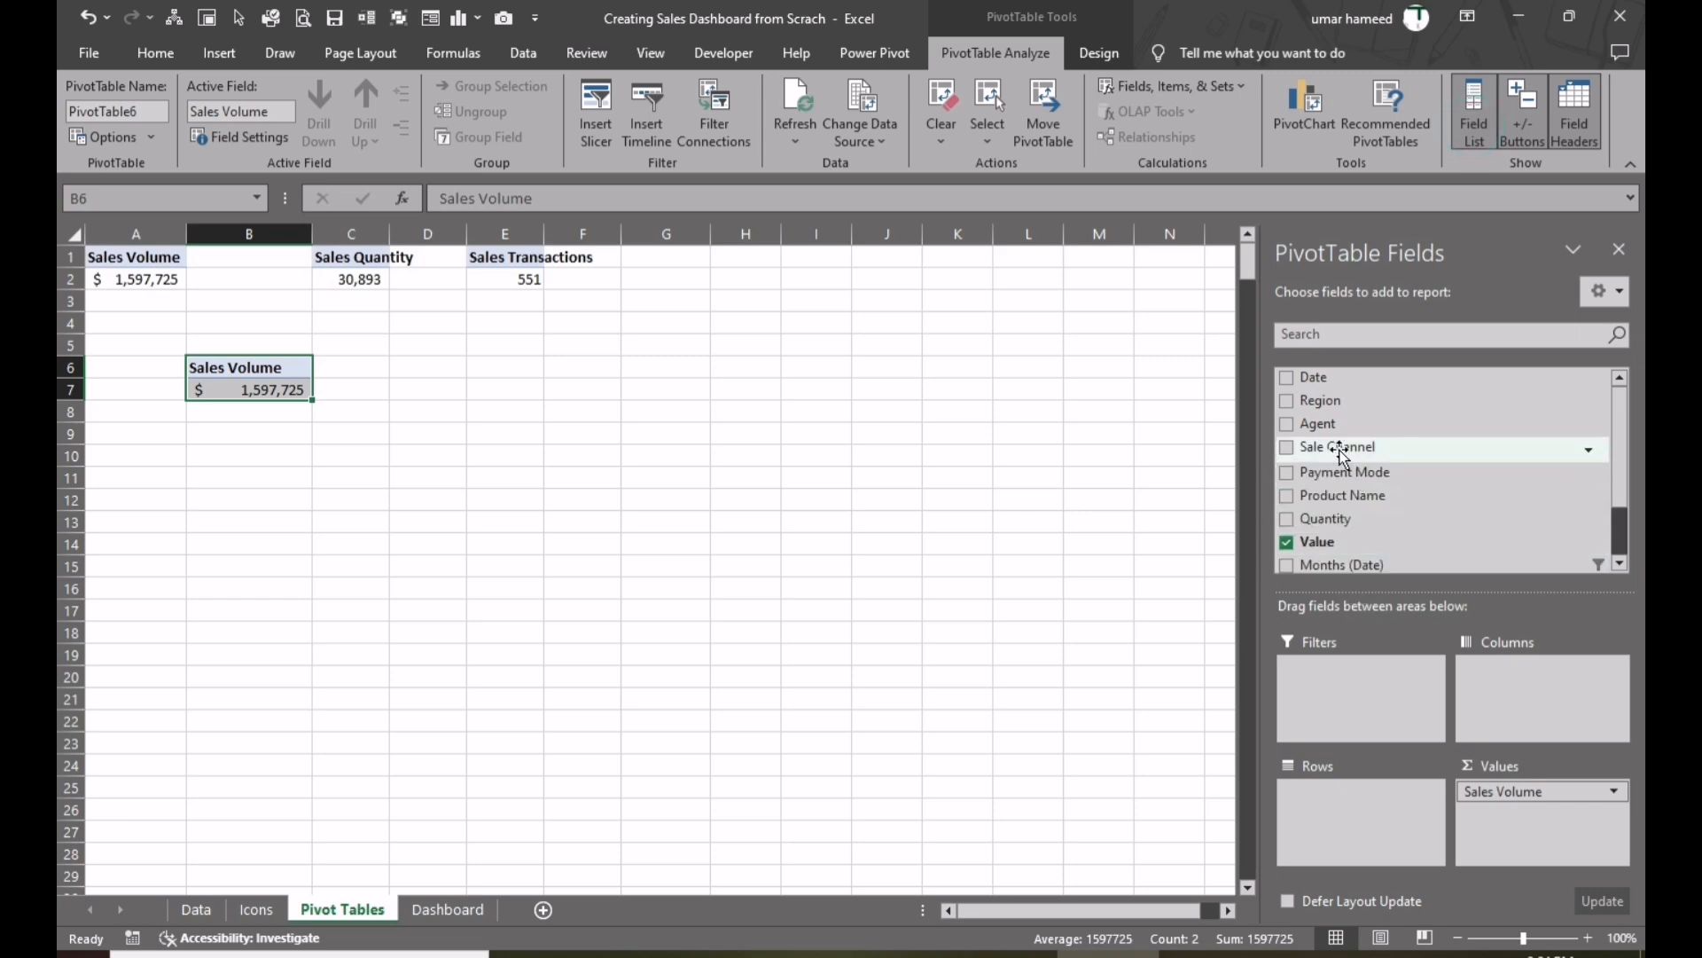
left_click_drag(1314, 378, 1142, 815)
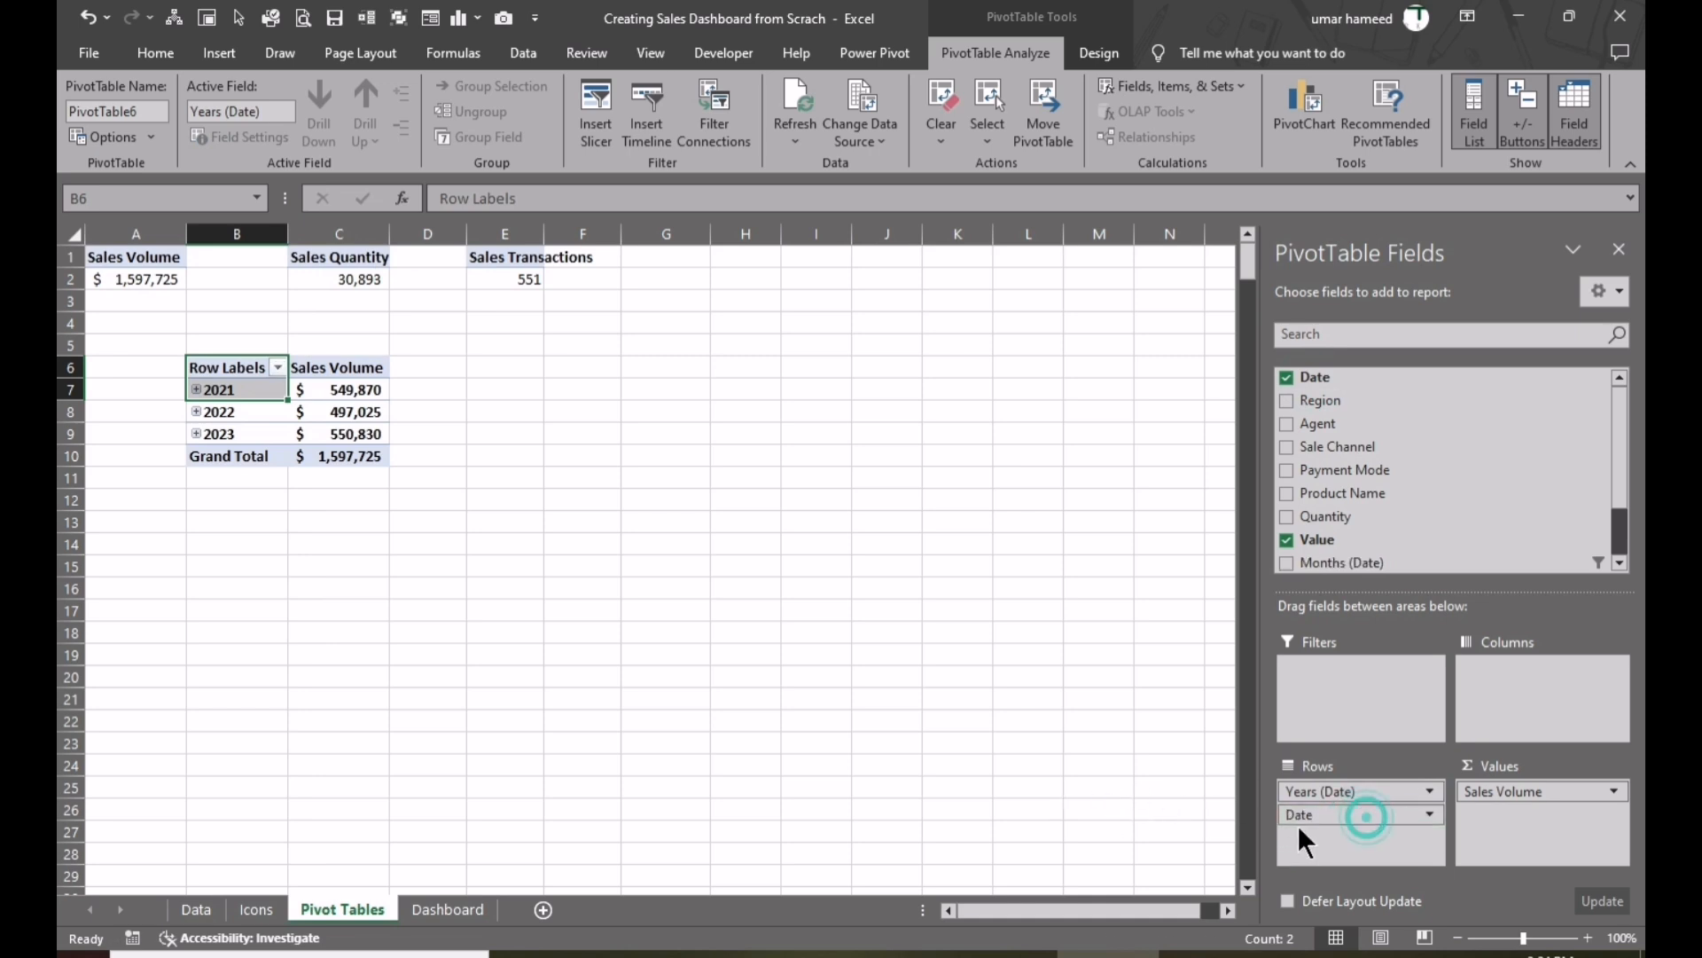
left_click_drag(1309, 815, 1094, 756)
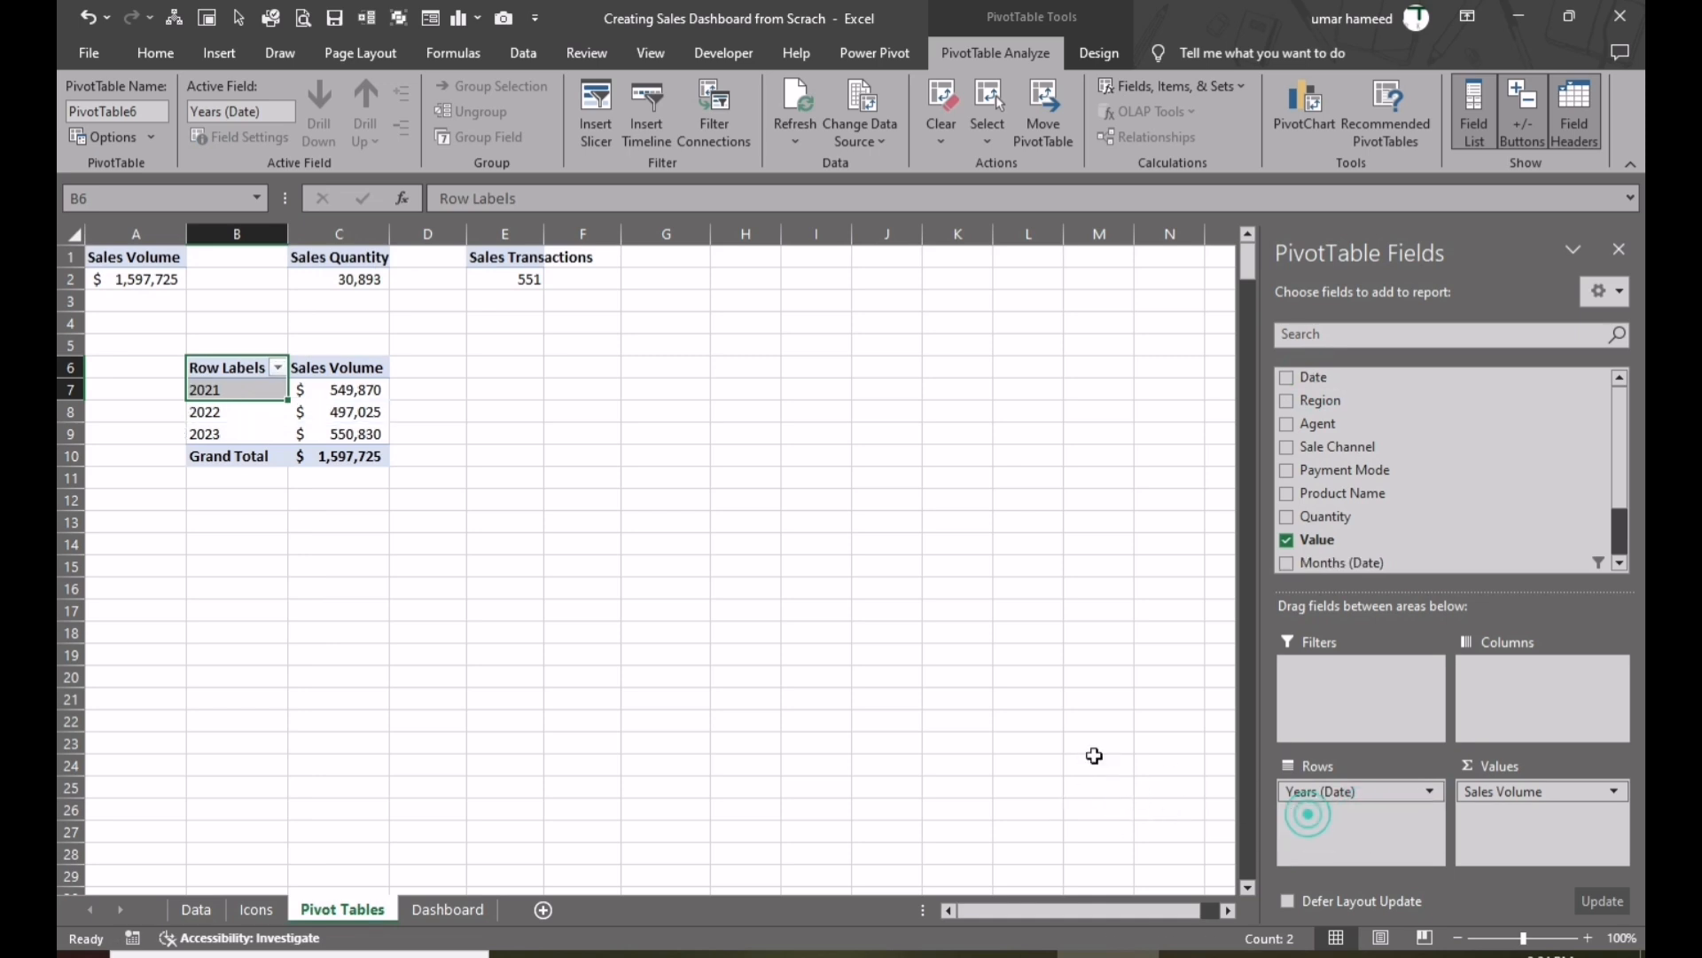
left_click_drag(1330, 501, 1503, 678)
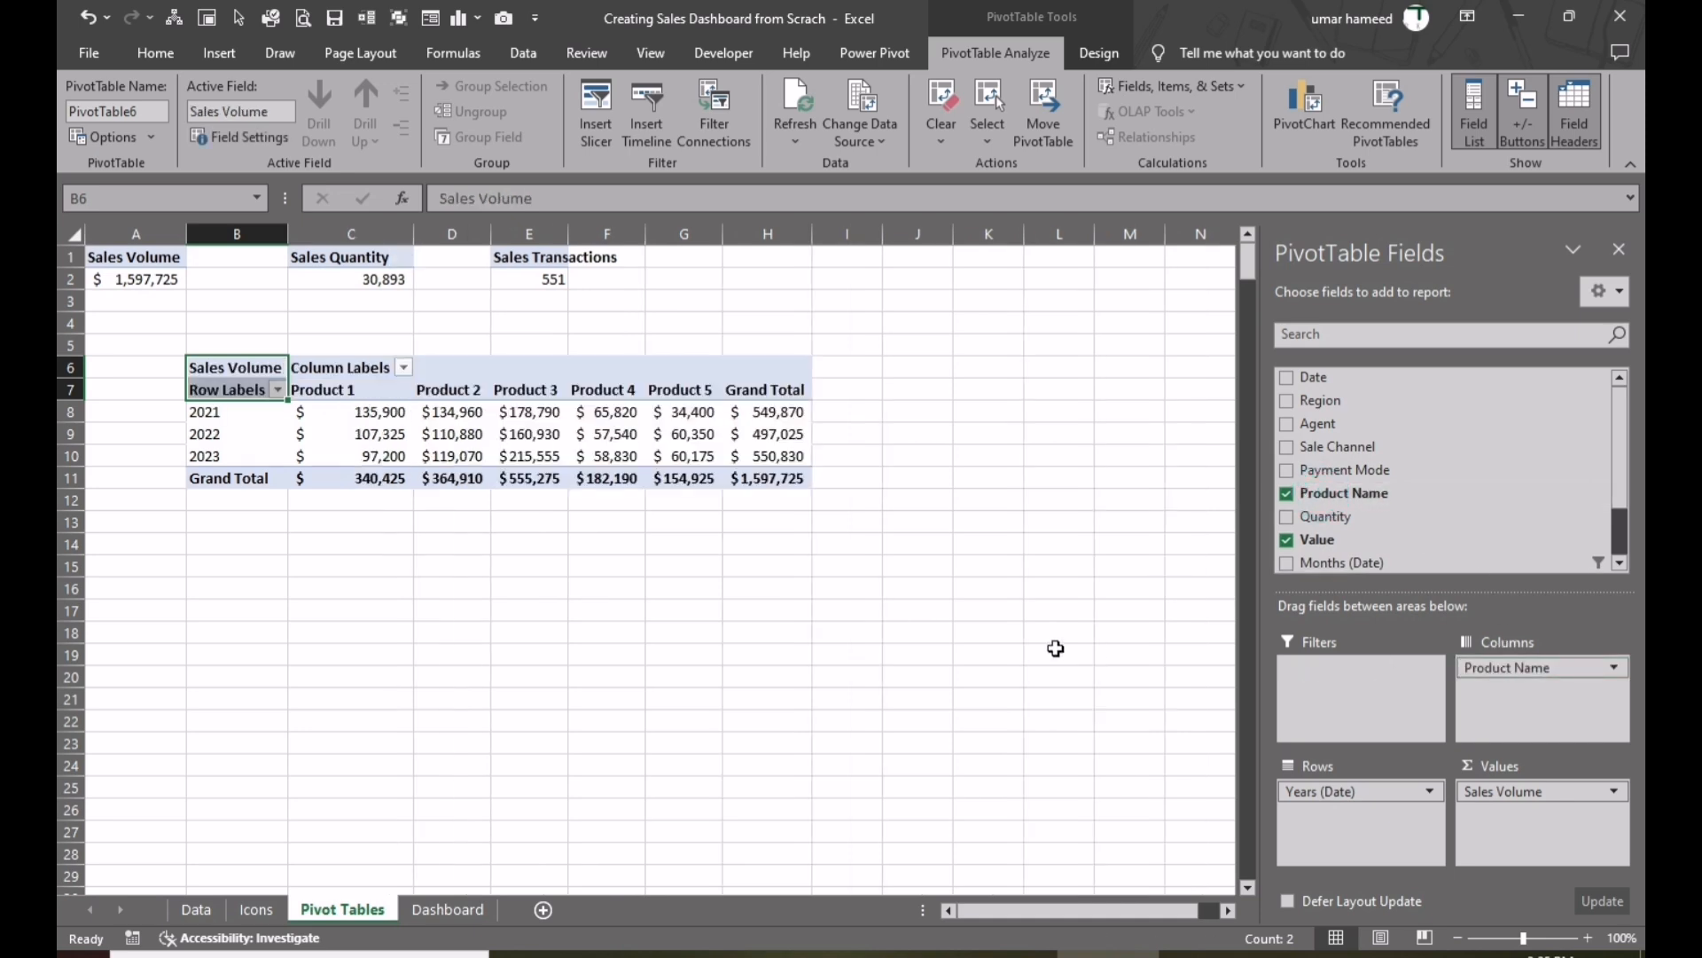
- Insert a 2-D line chart with markers from the PivotTable of yearly sales by product
left_click(228, 413)
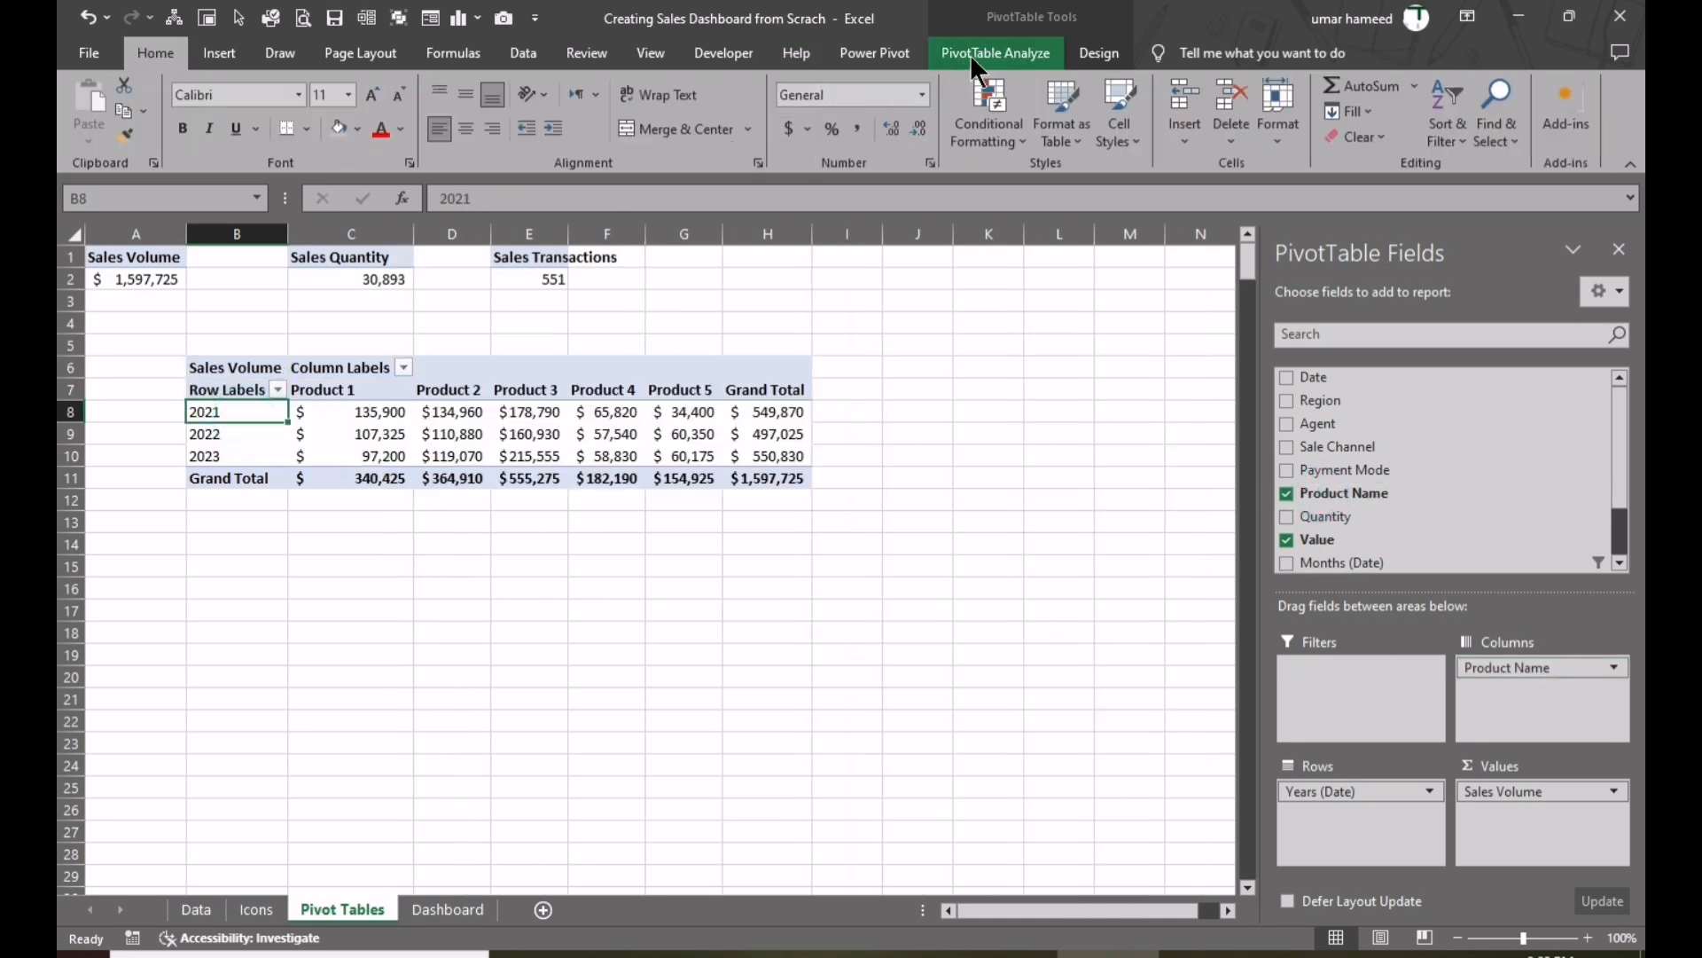
left_click(209, 57)
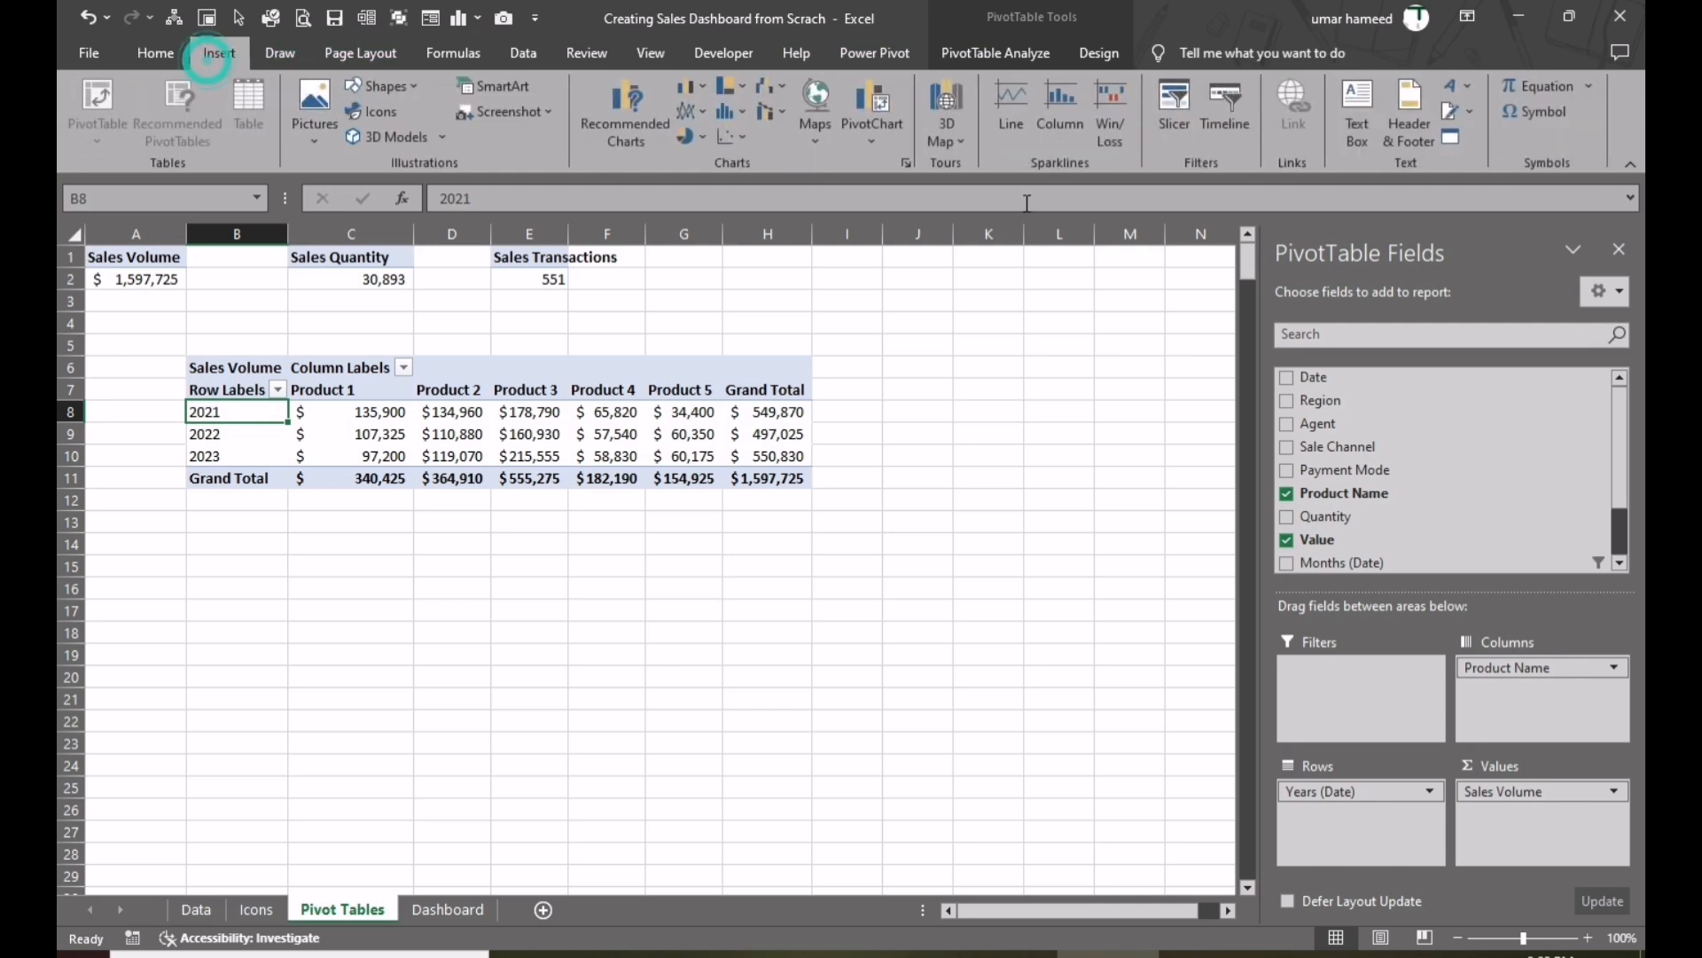
left_click(706, 111)
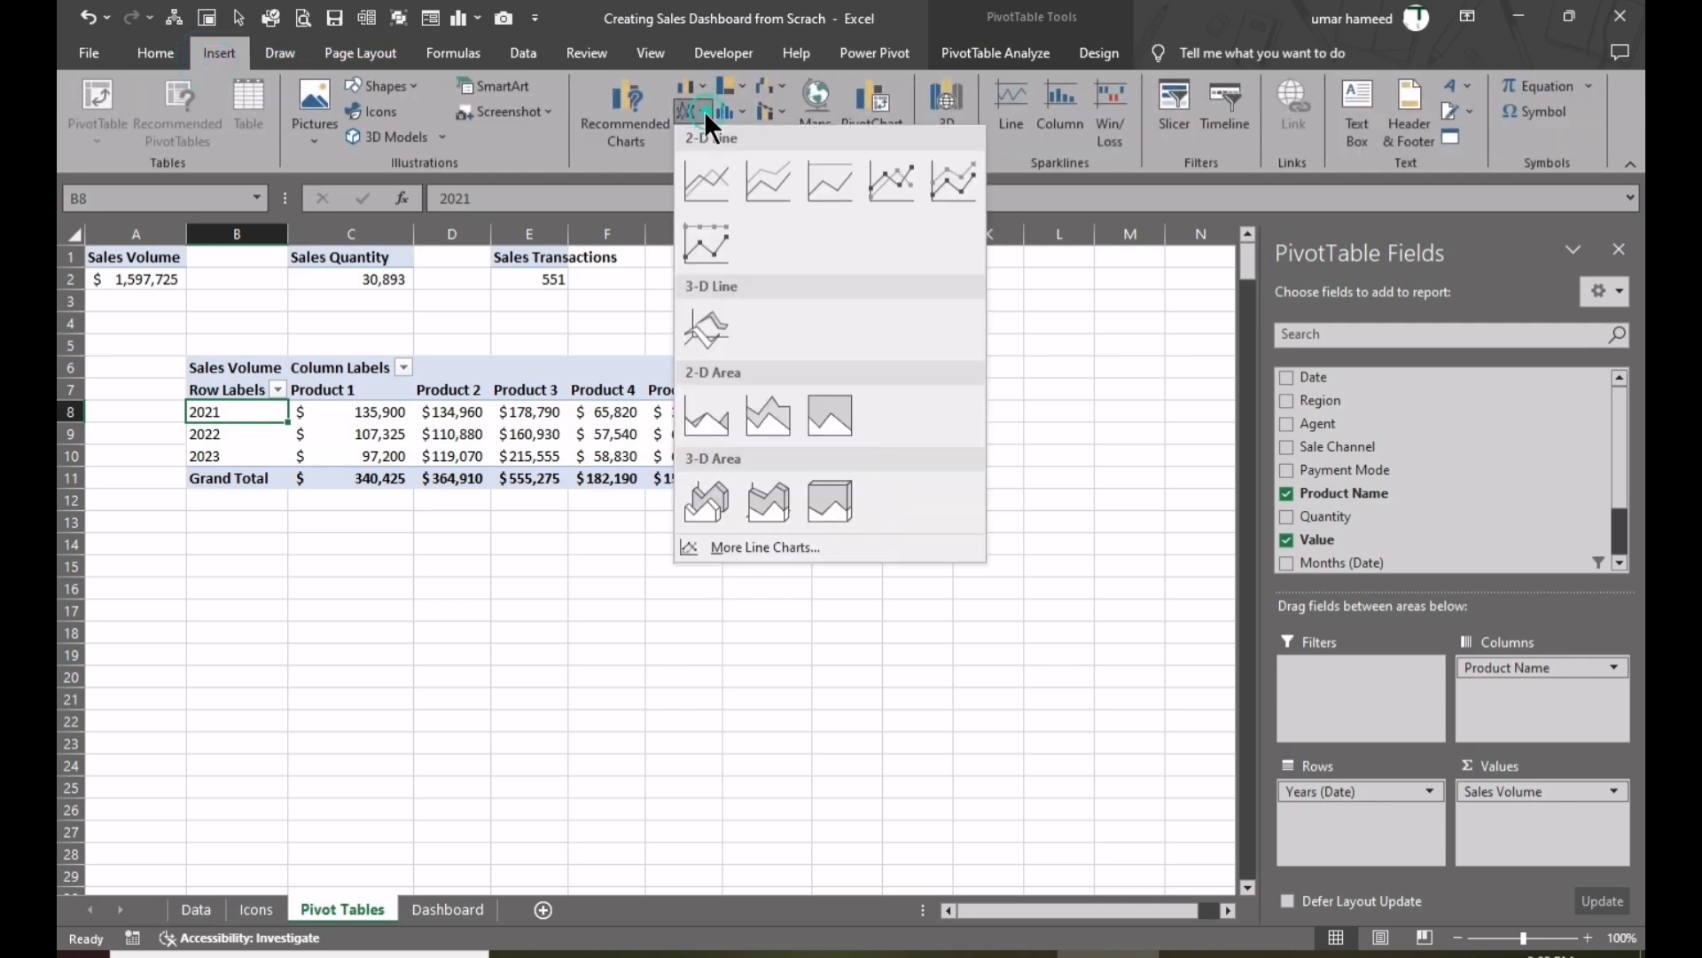
left_click(872, 182)
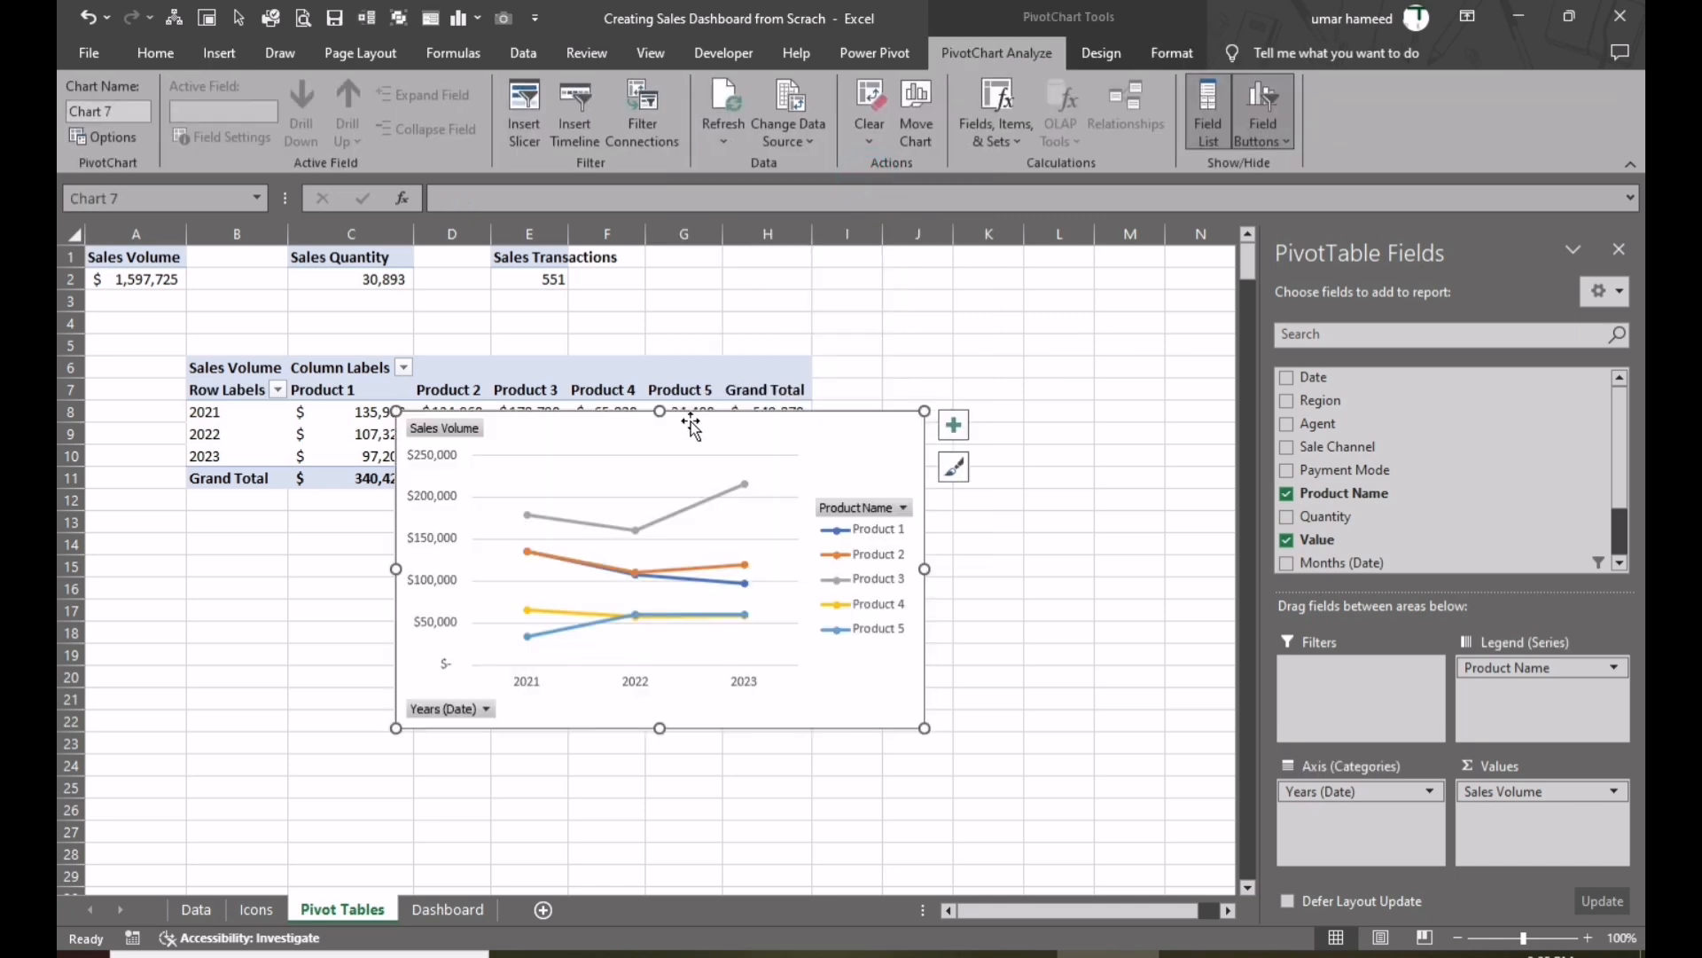
- Move the line chart directly below its PivotTable and hide all field buttons on it
left_click_drag(667, 415, 455, 514)
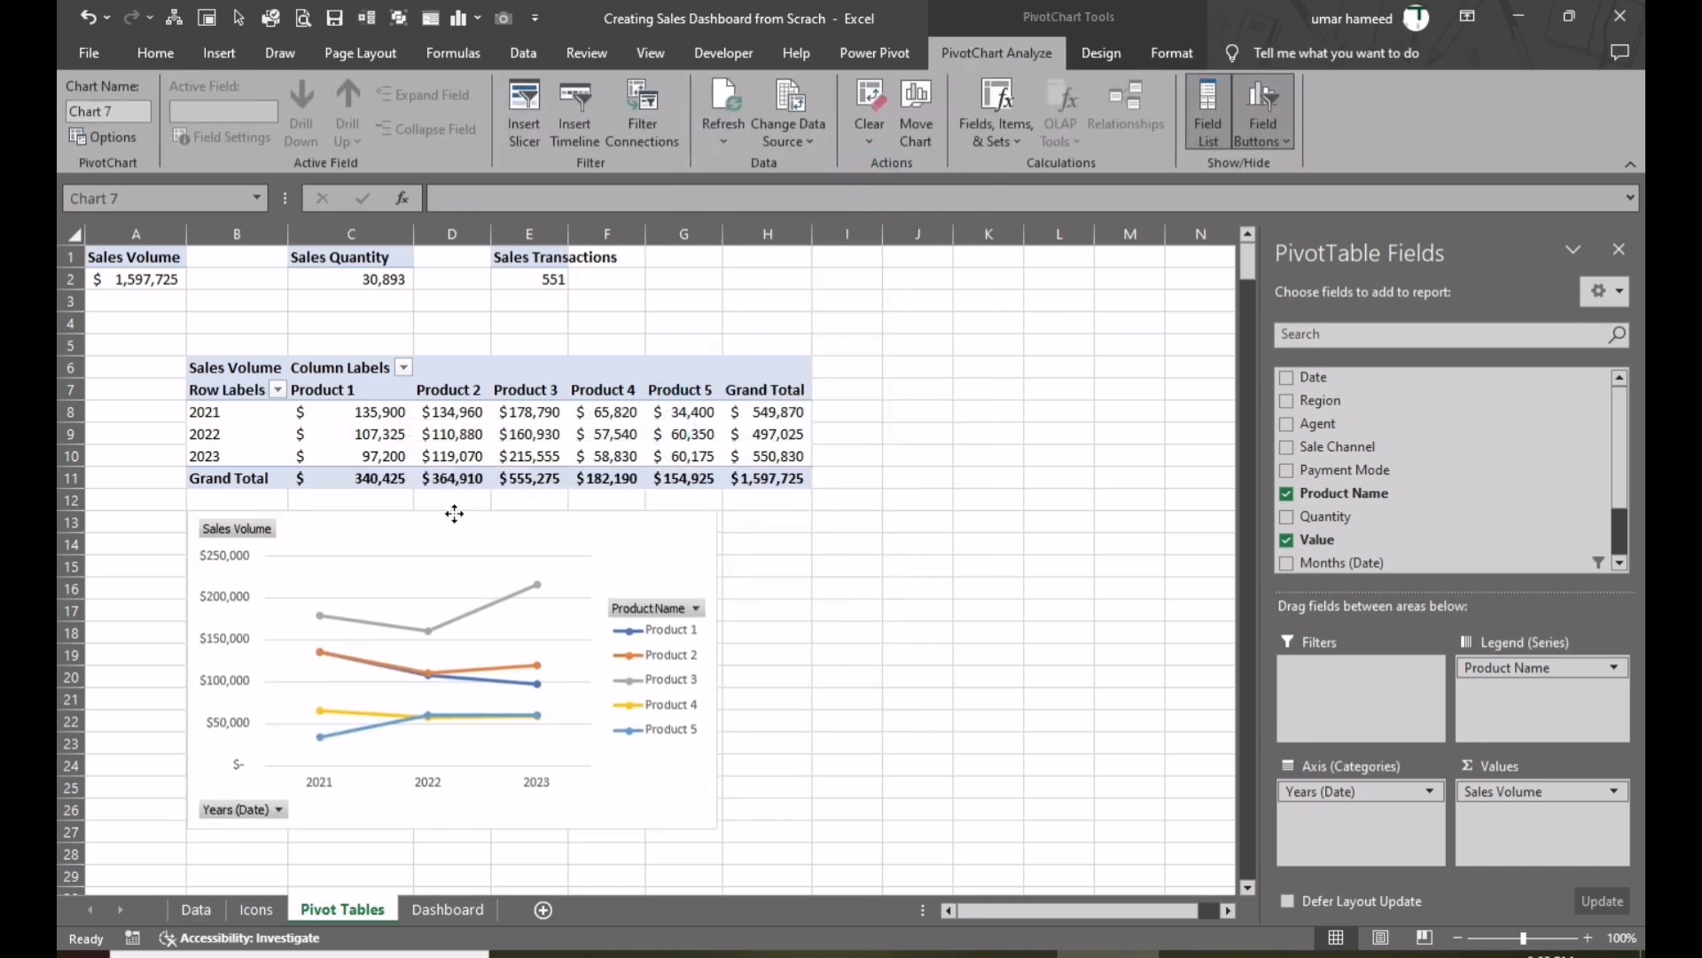
right_click(261, 529)
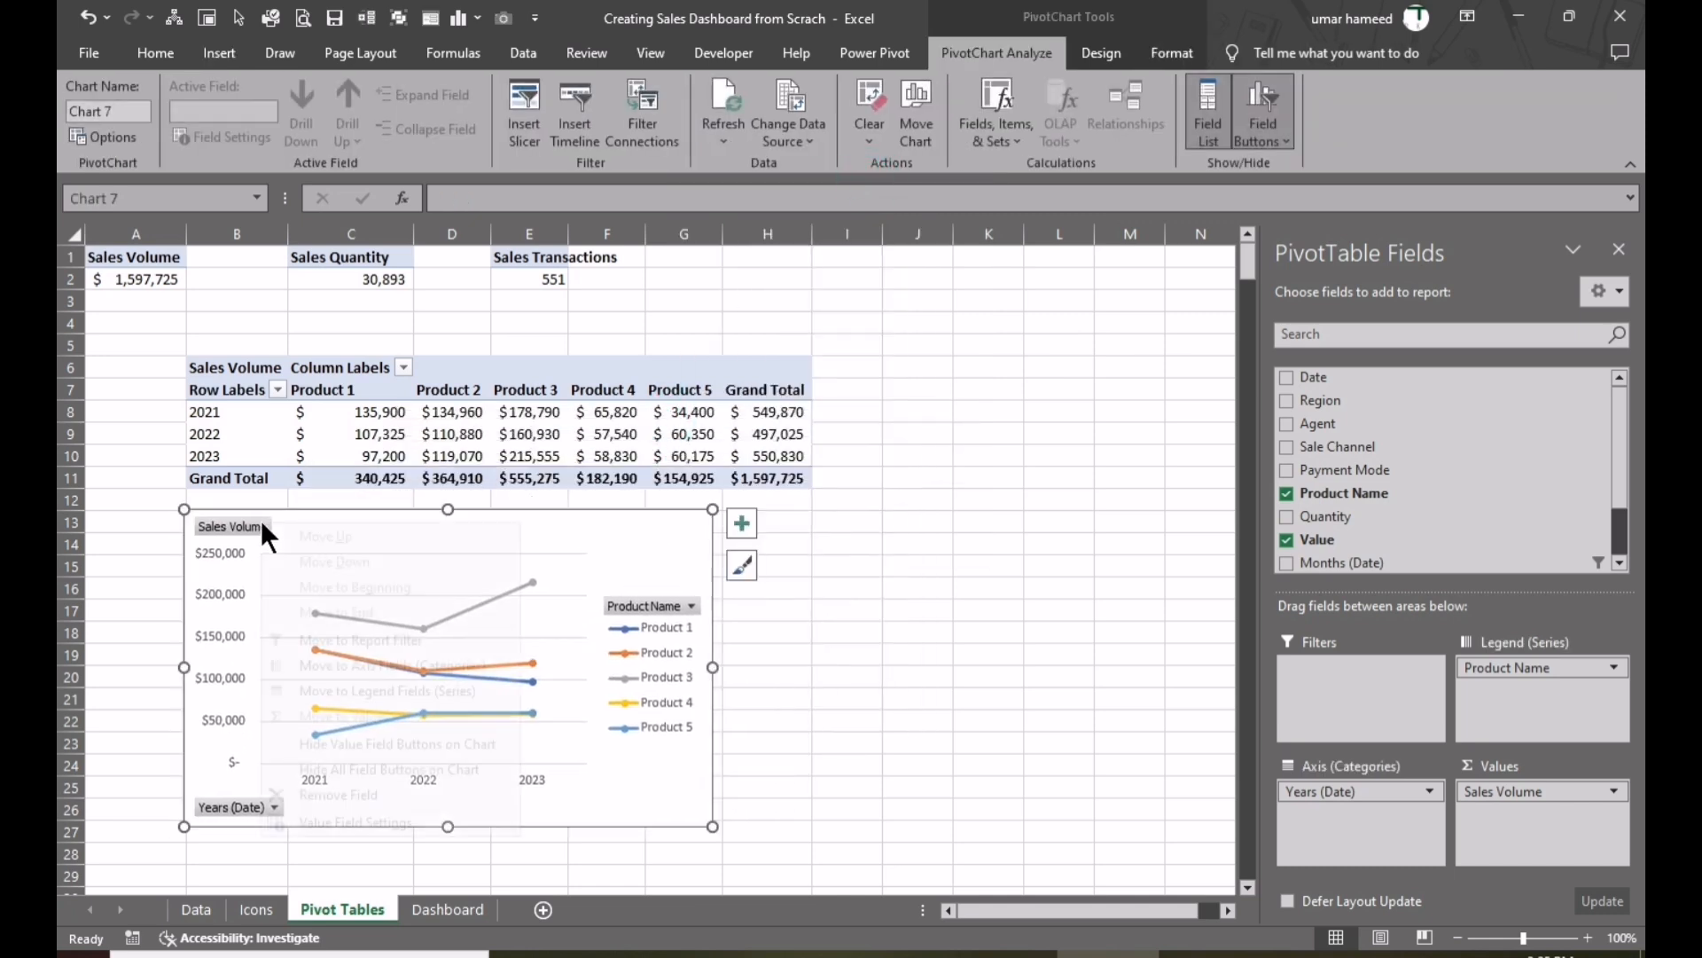
left_click(399, 768)
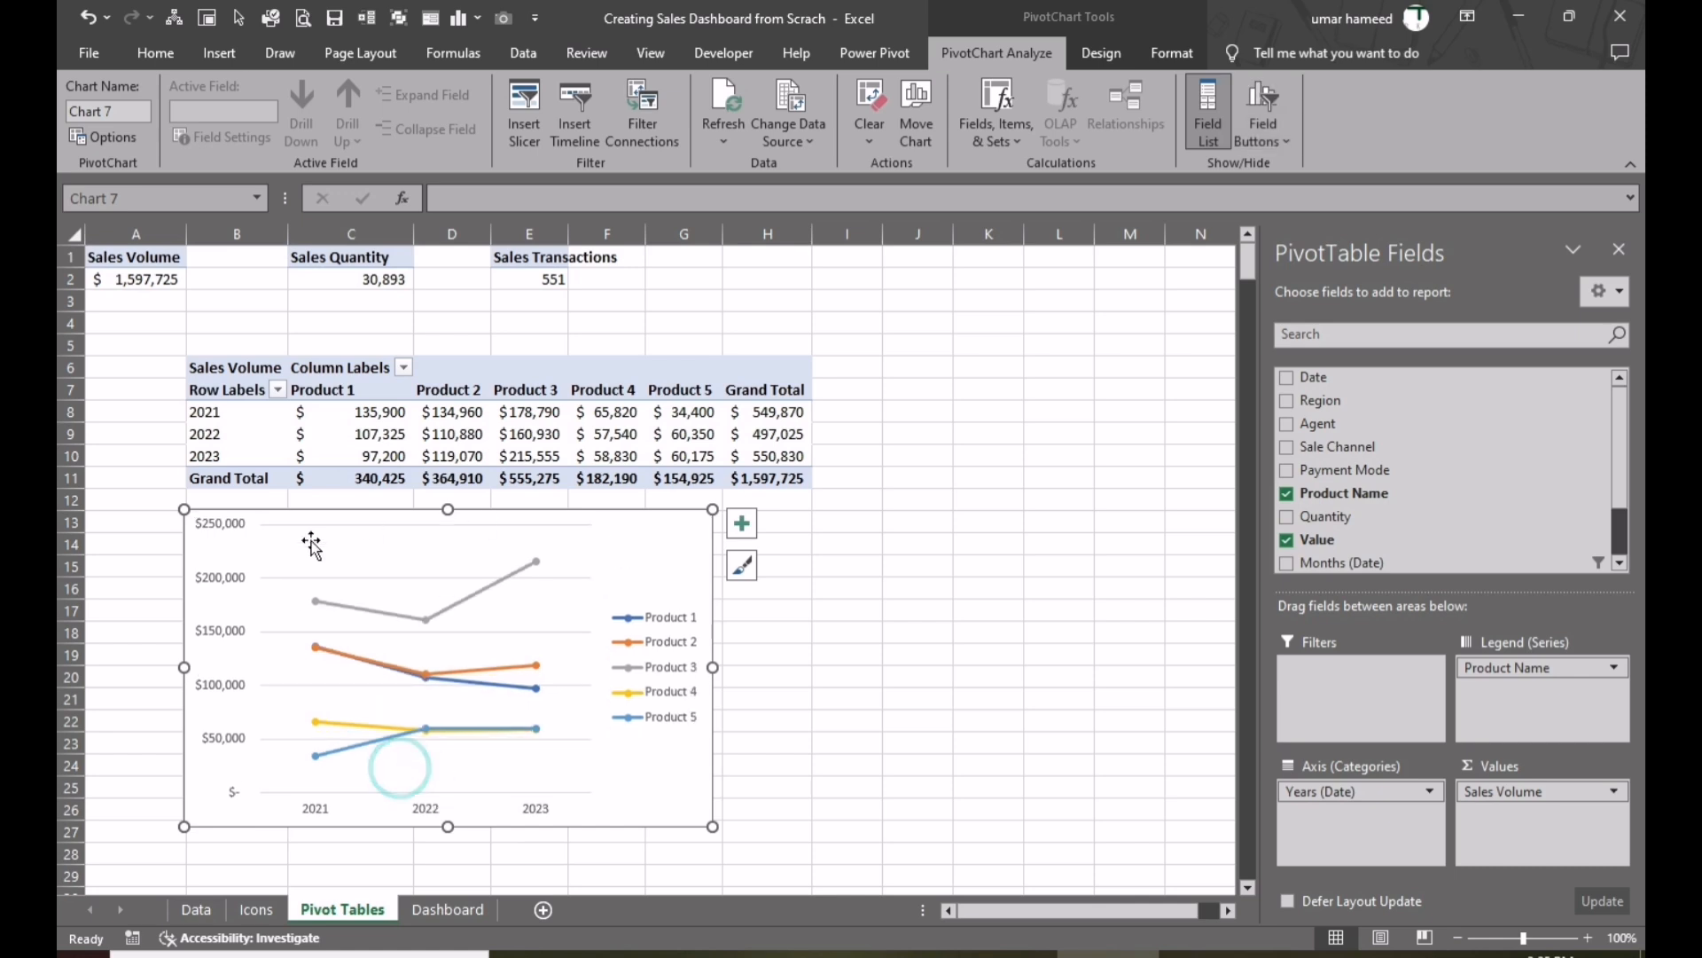
- Remove the gridlines from the yearly product line chart and set its chart area to no fill and no border line
left_click(743, 524)
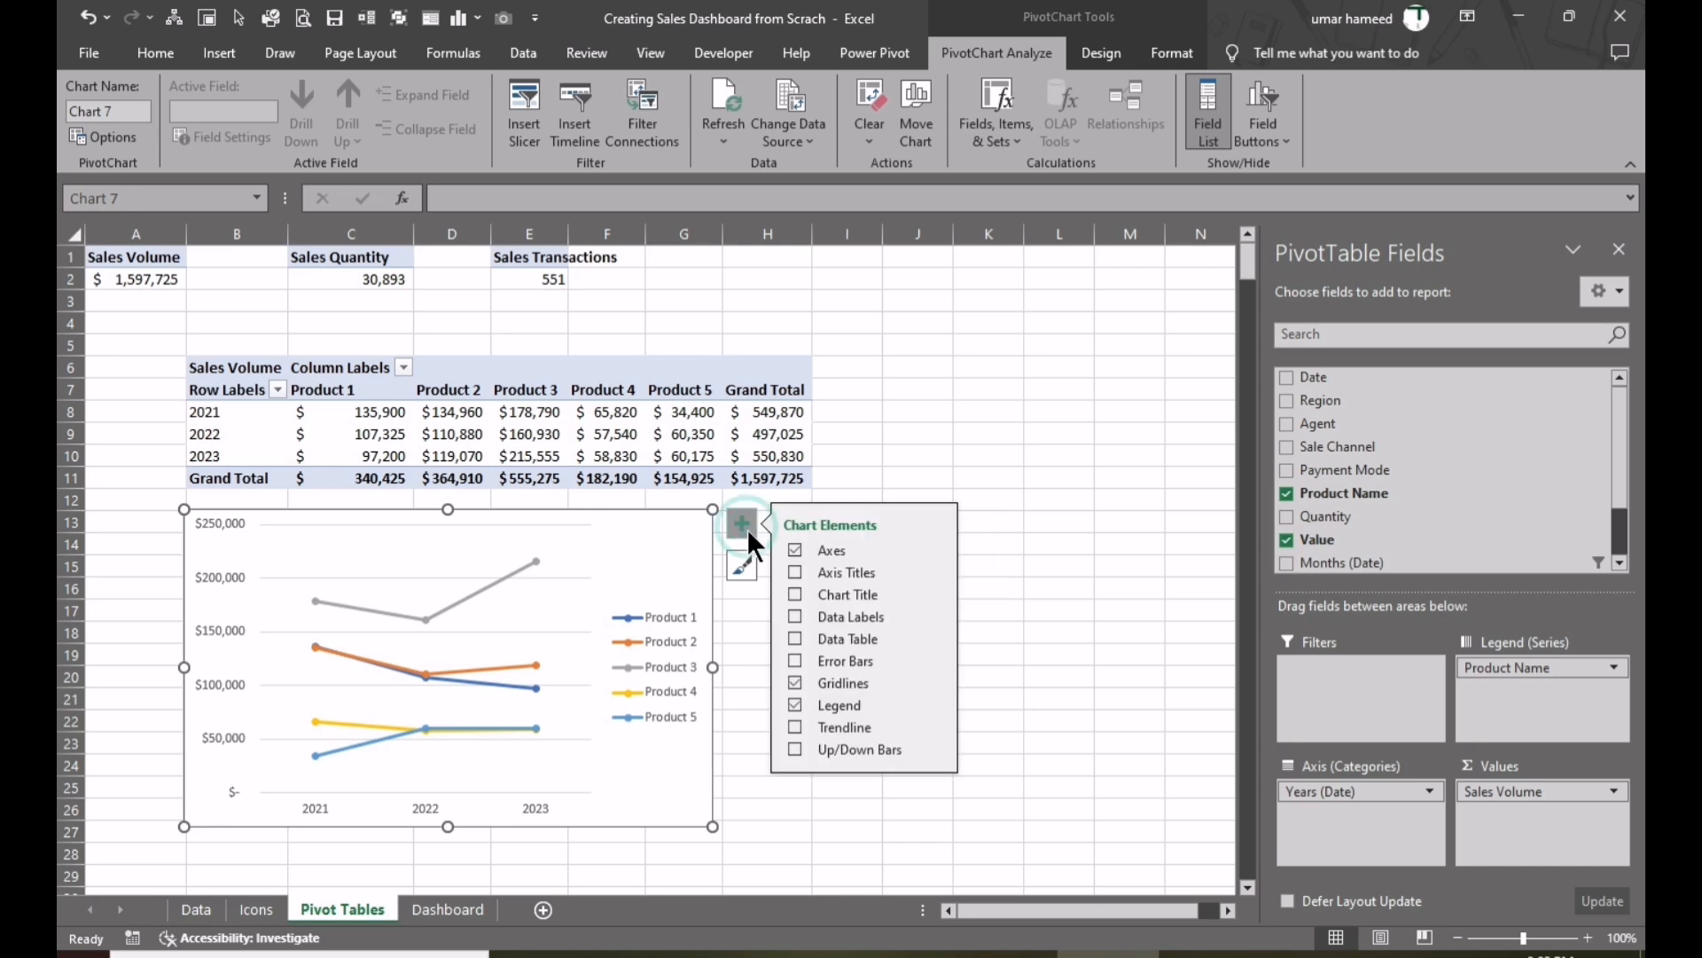
left_click(812, 681)
right_click(676, 744)
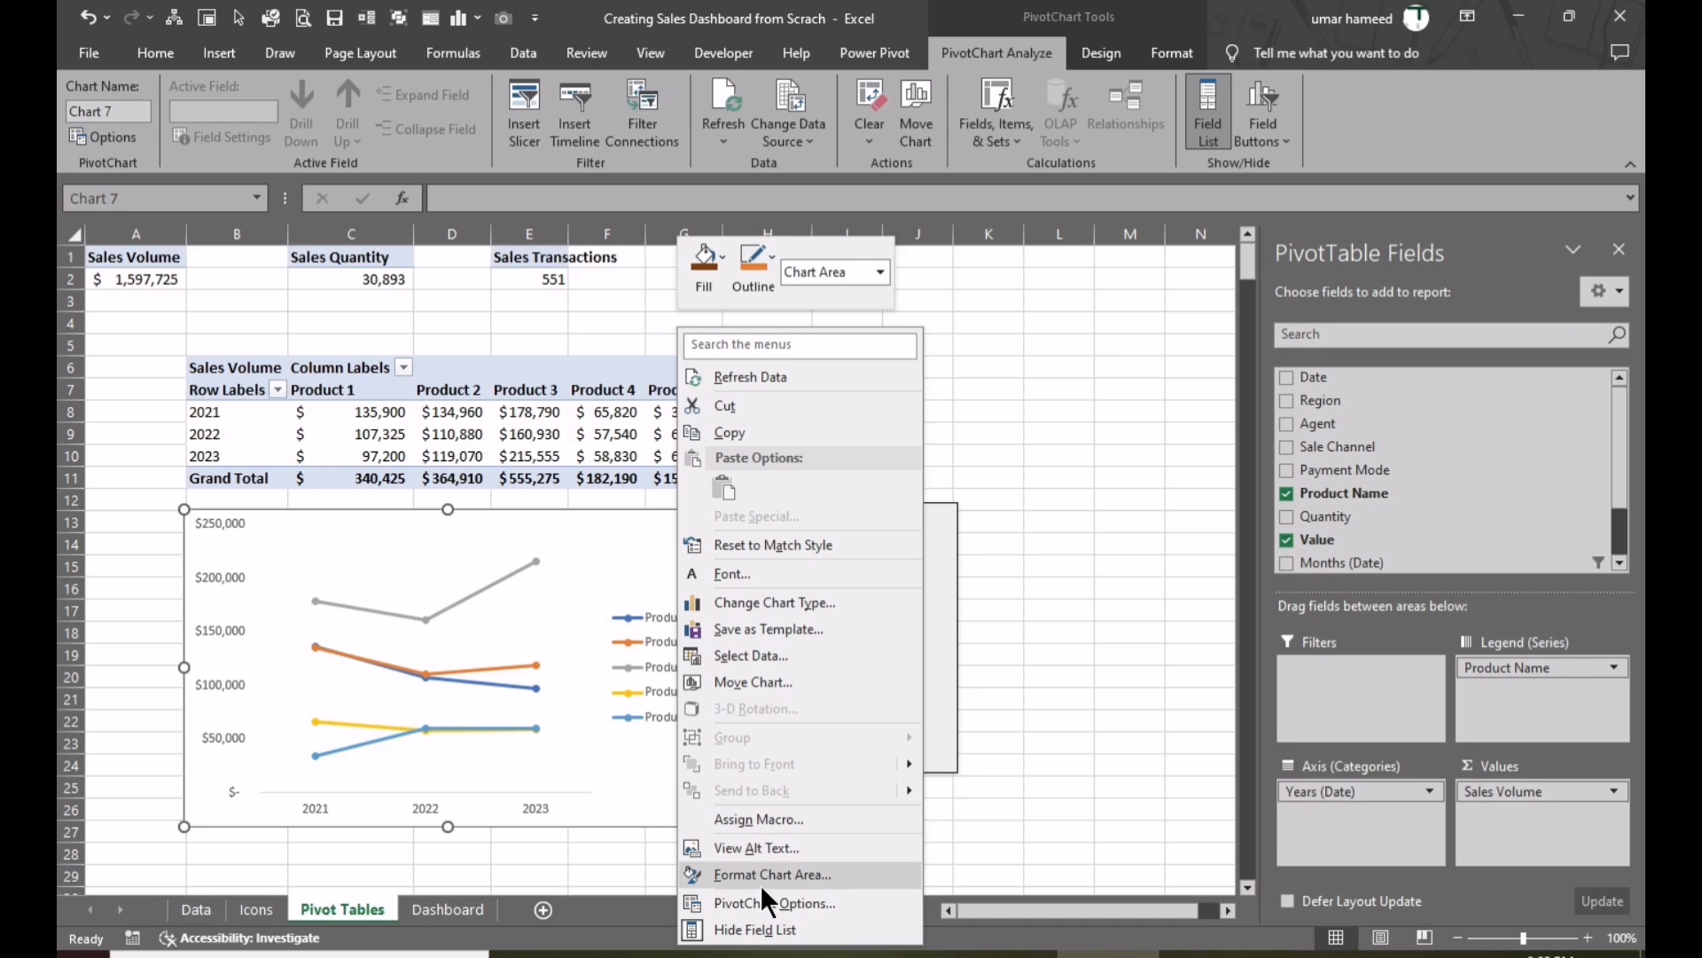
left_click(764, 877)
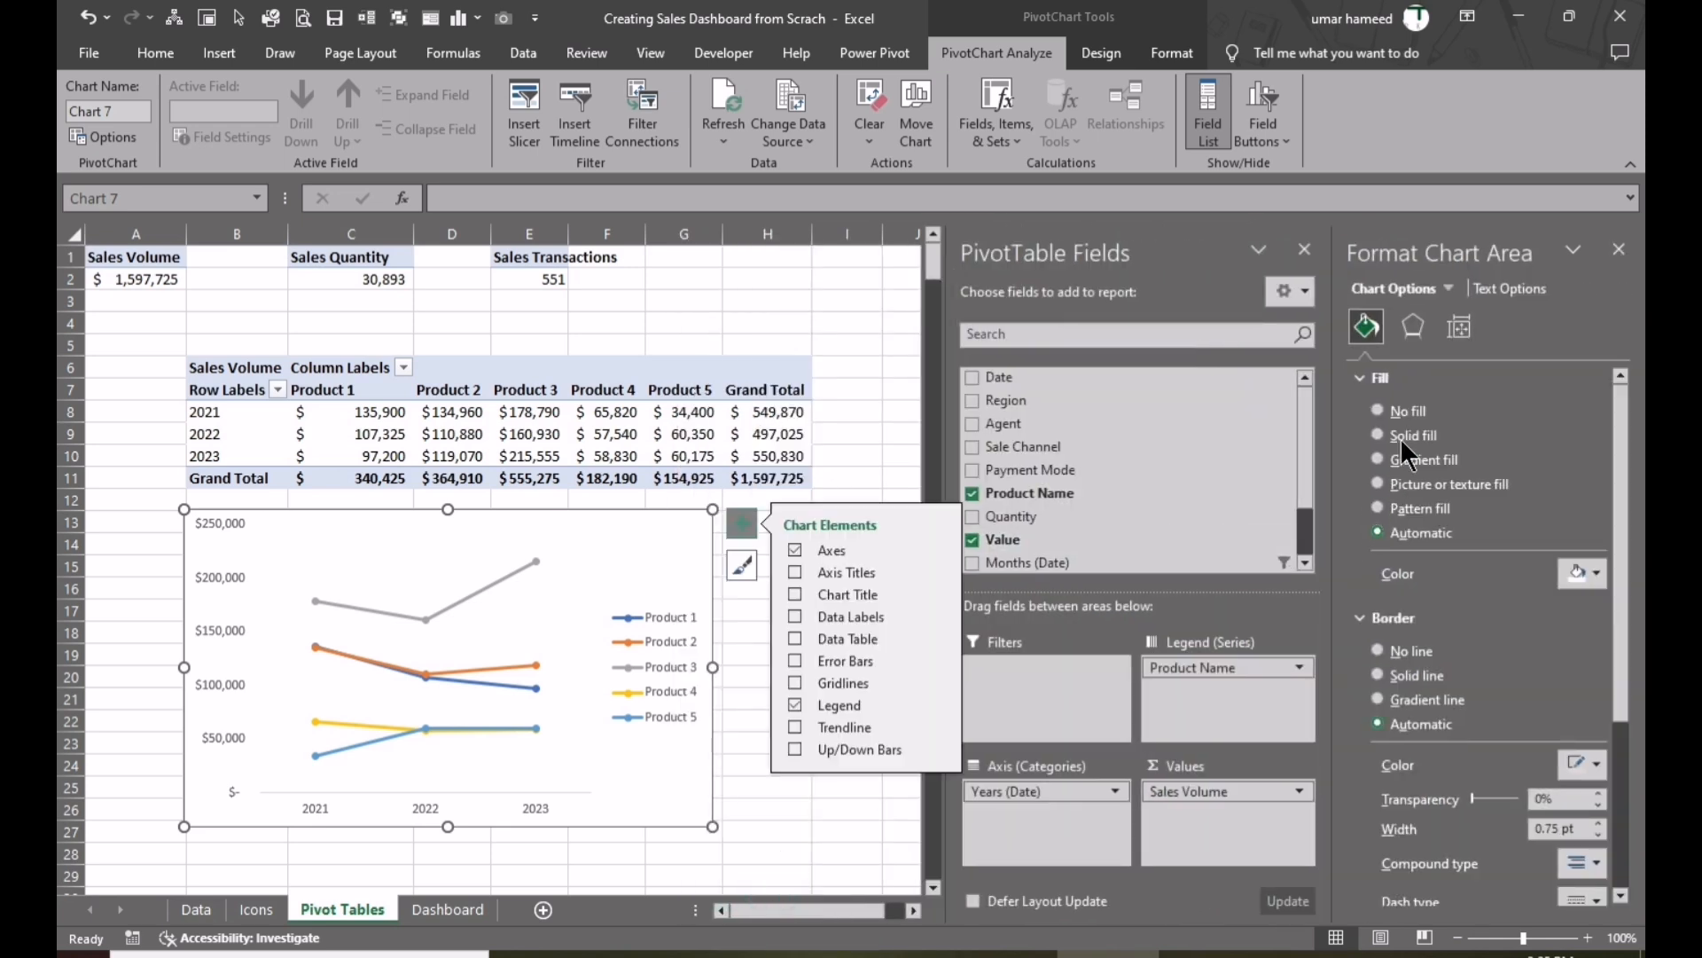
left_click(1379, 411)
left_click(1379, 606)
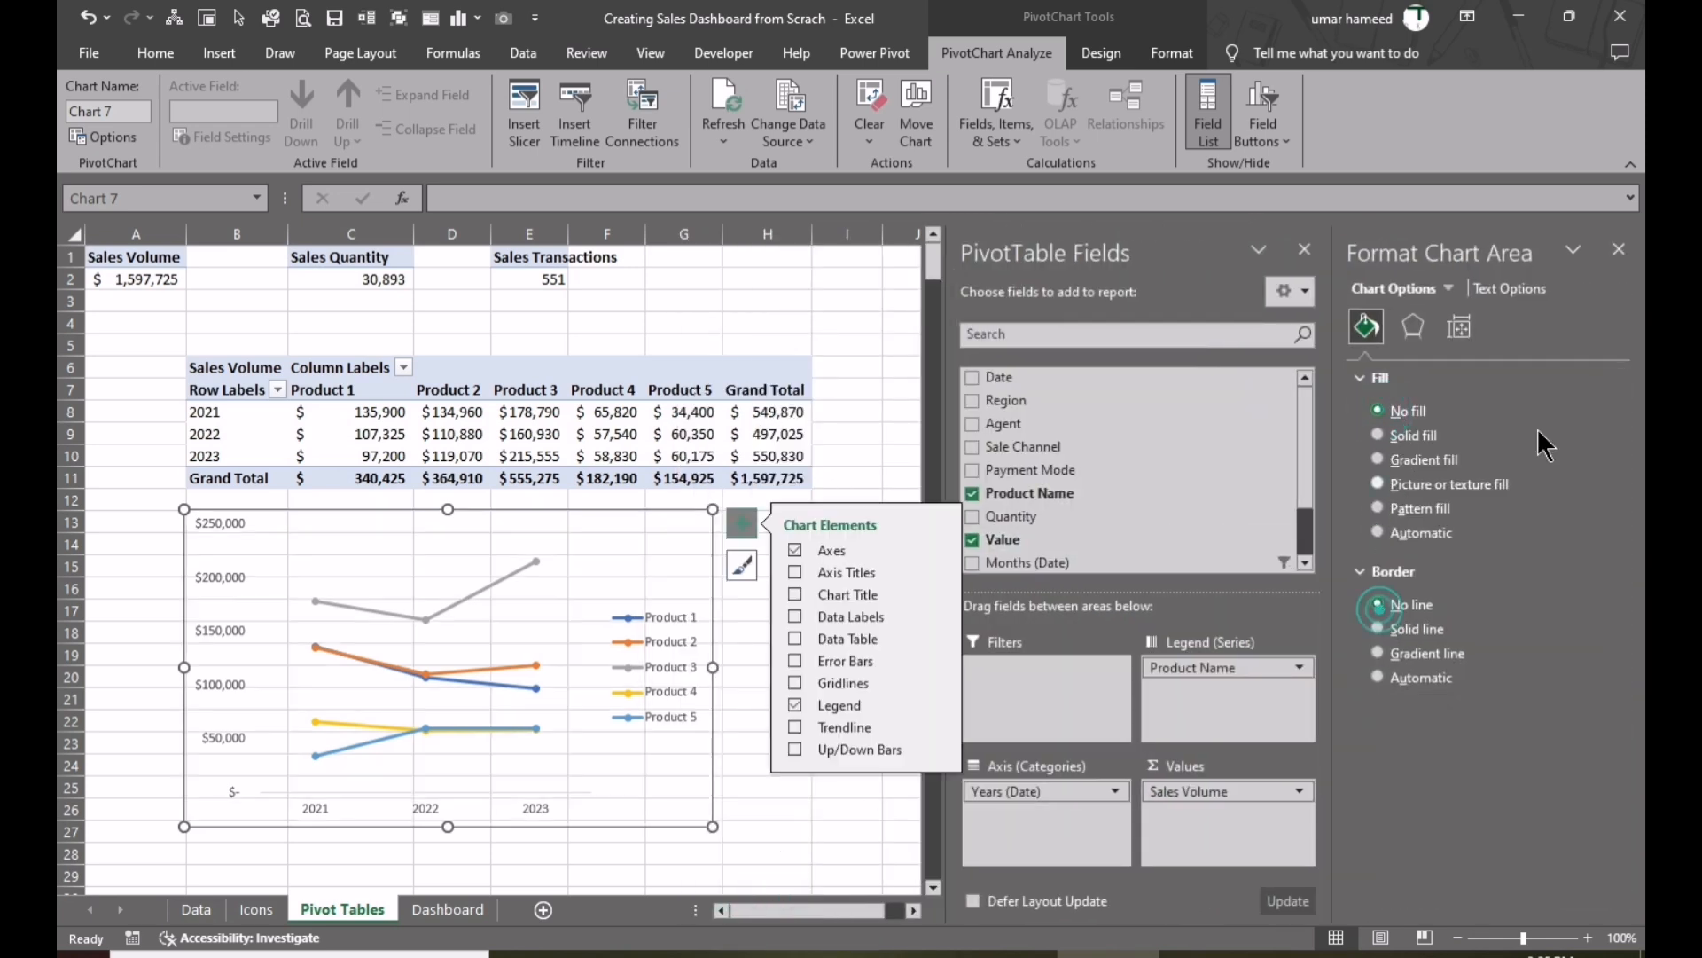
left_click(1619, 249)
left_click(847, 661)
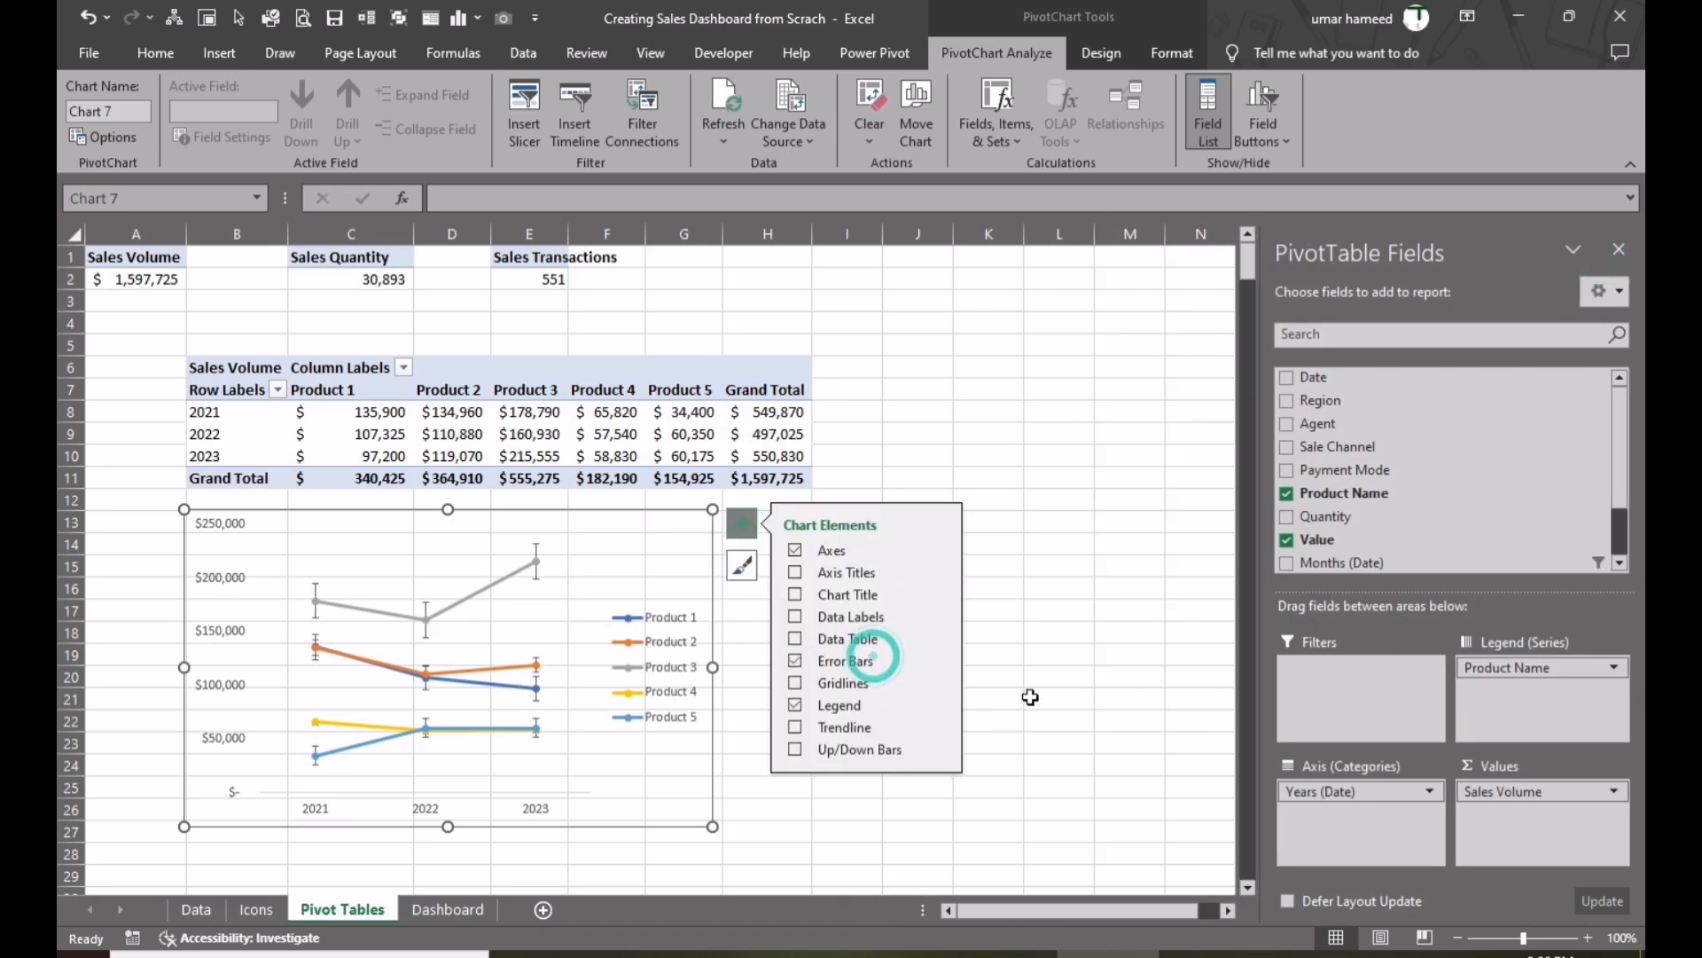
left_click(795, 660)
left_click(989, 656)
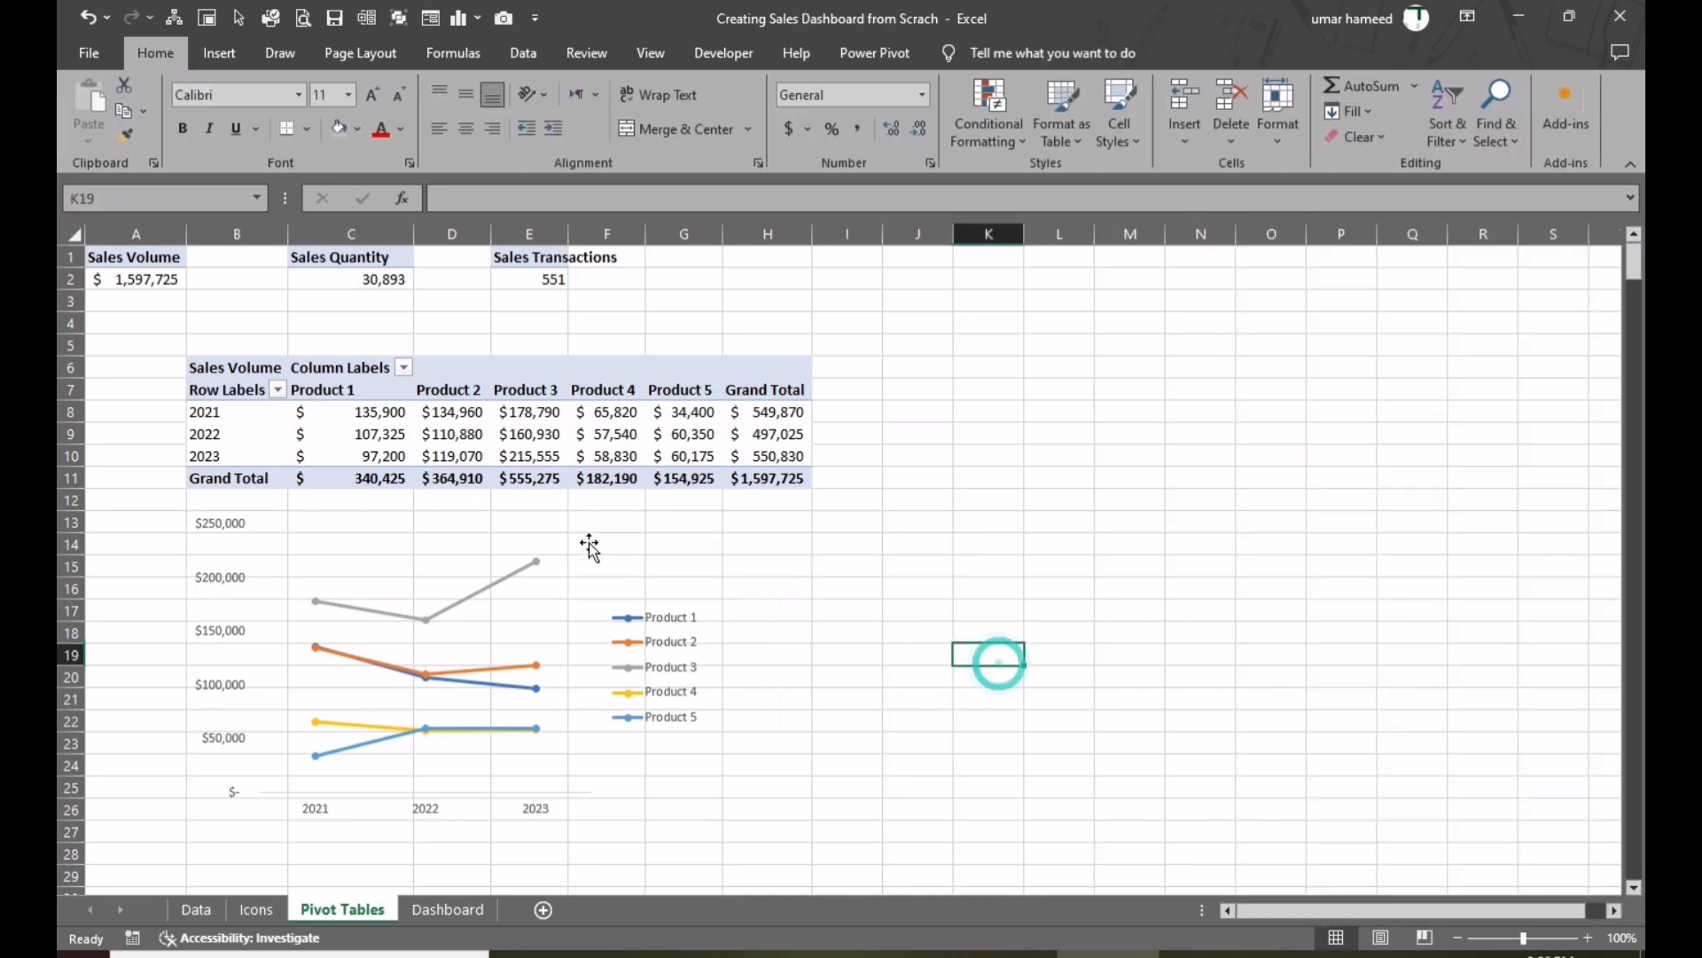
- Set the line chart's legend position to Top
left_click(666, 656)
right_click(666, 656)
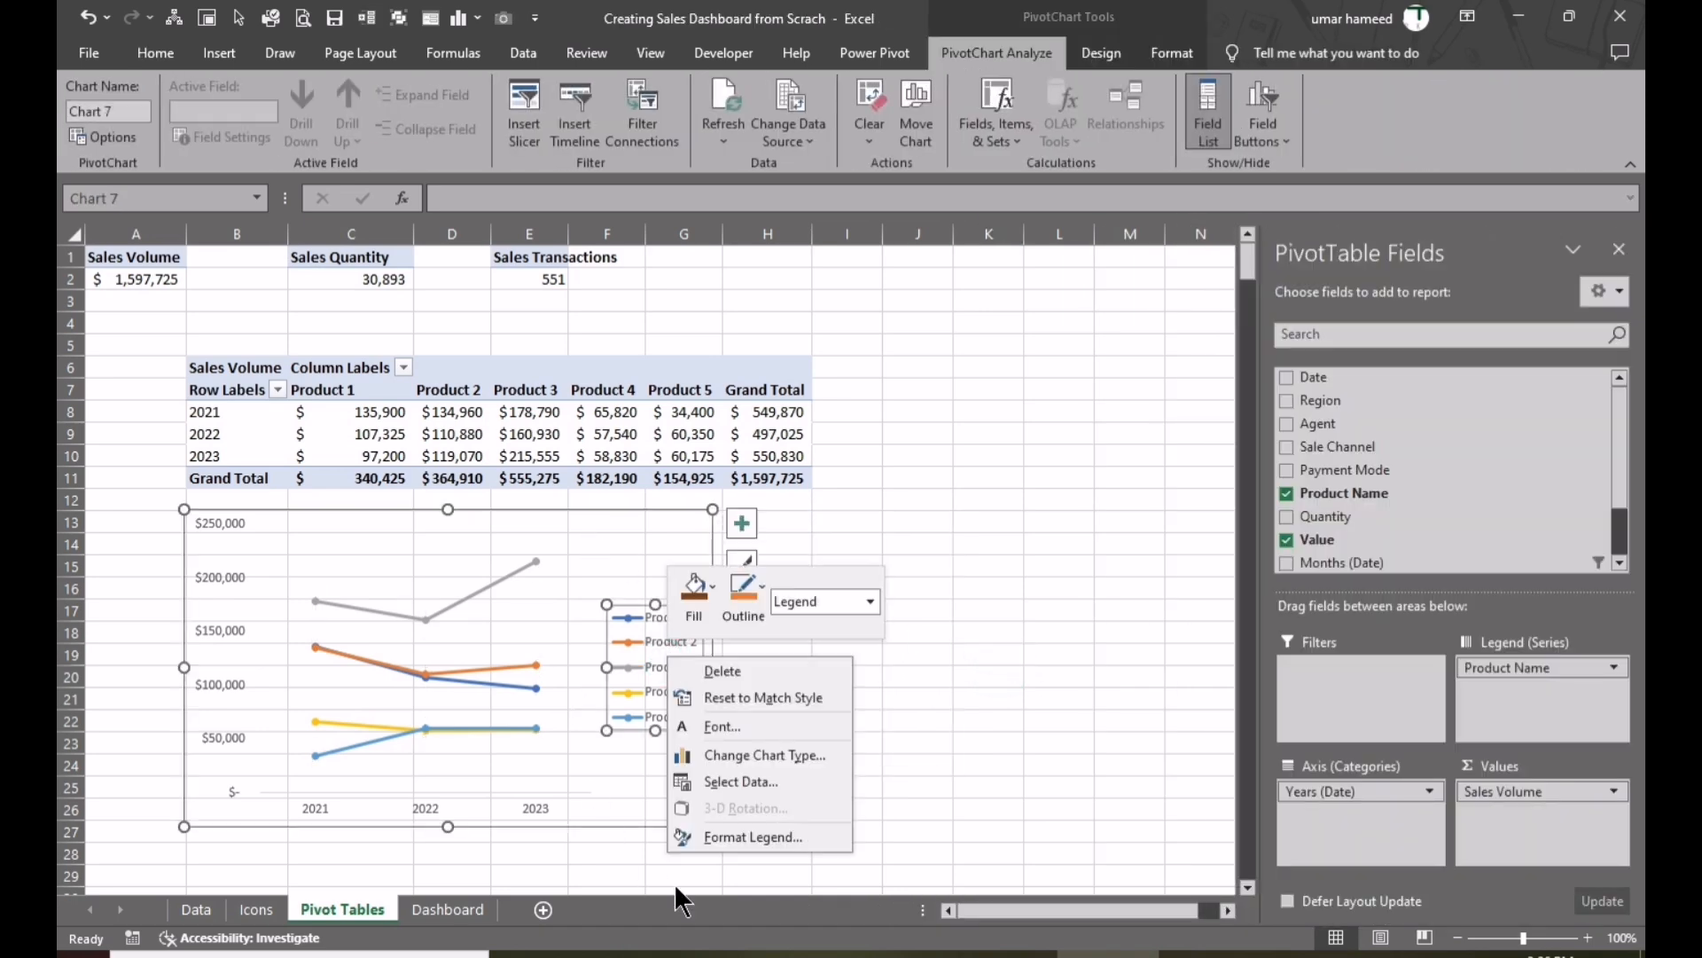
left_click(749, 837)
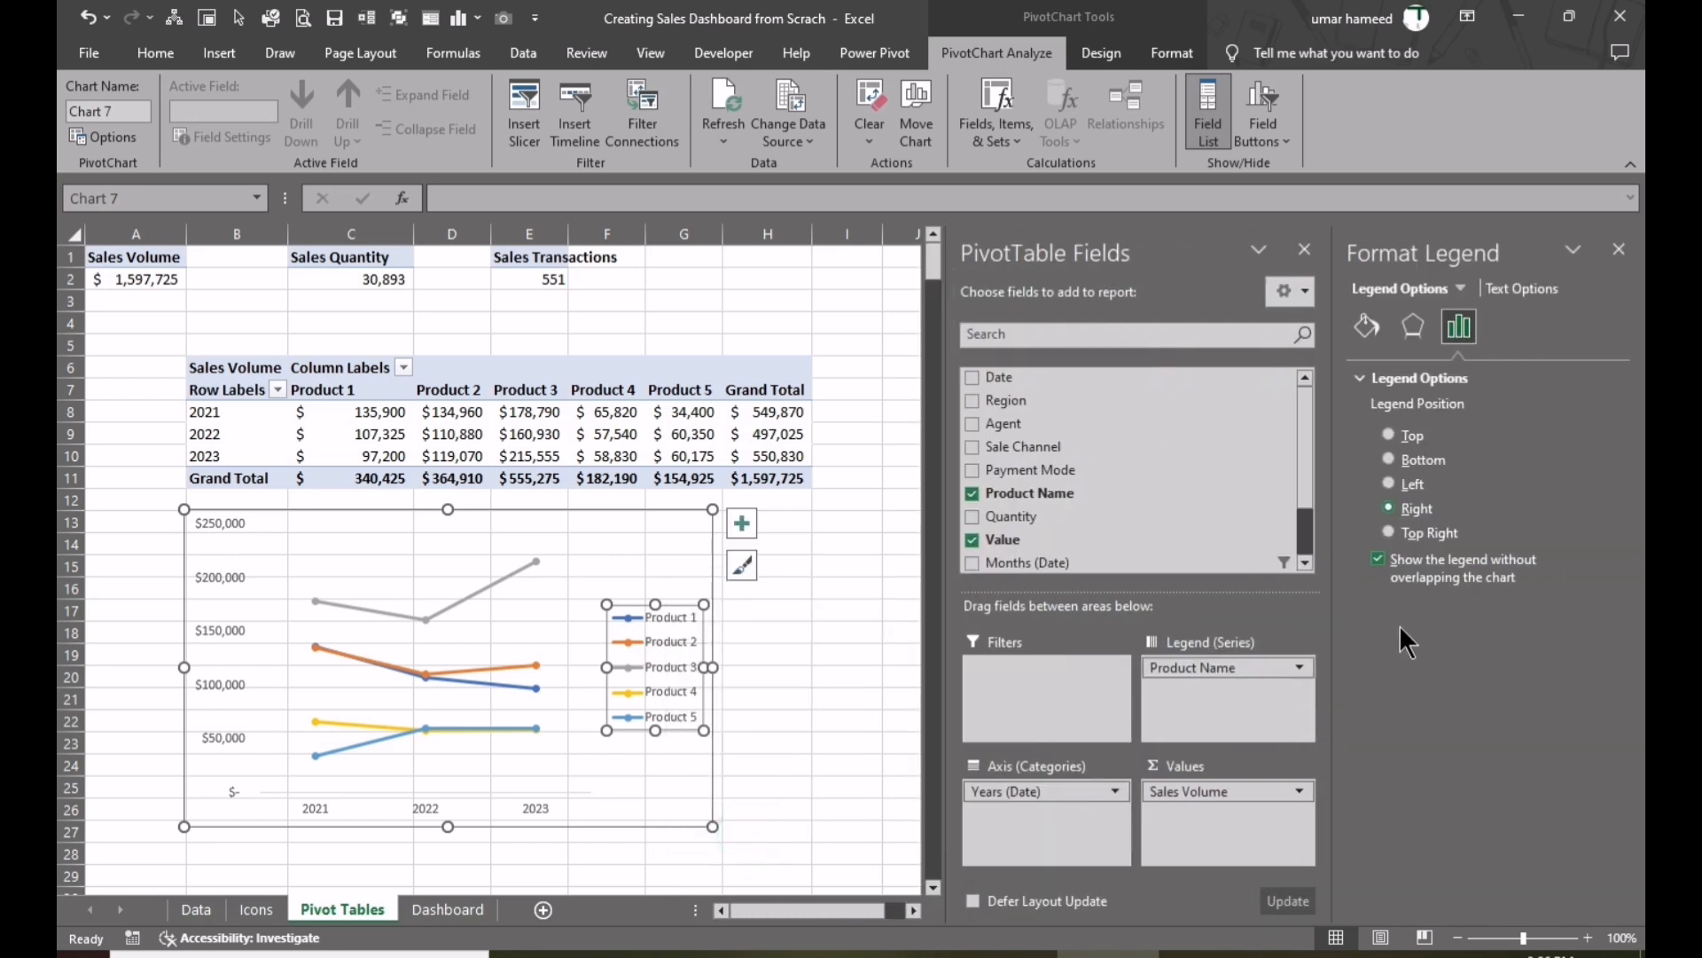
left_click(1388, 434)
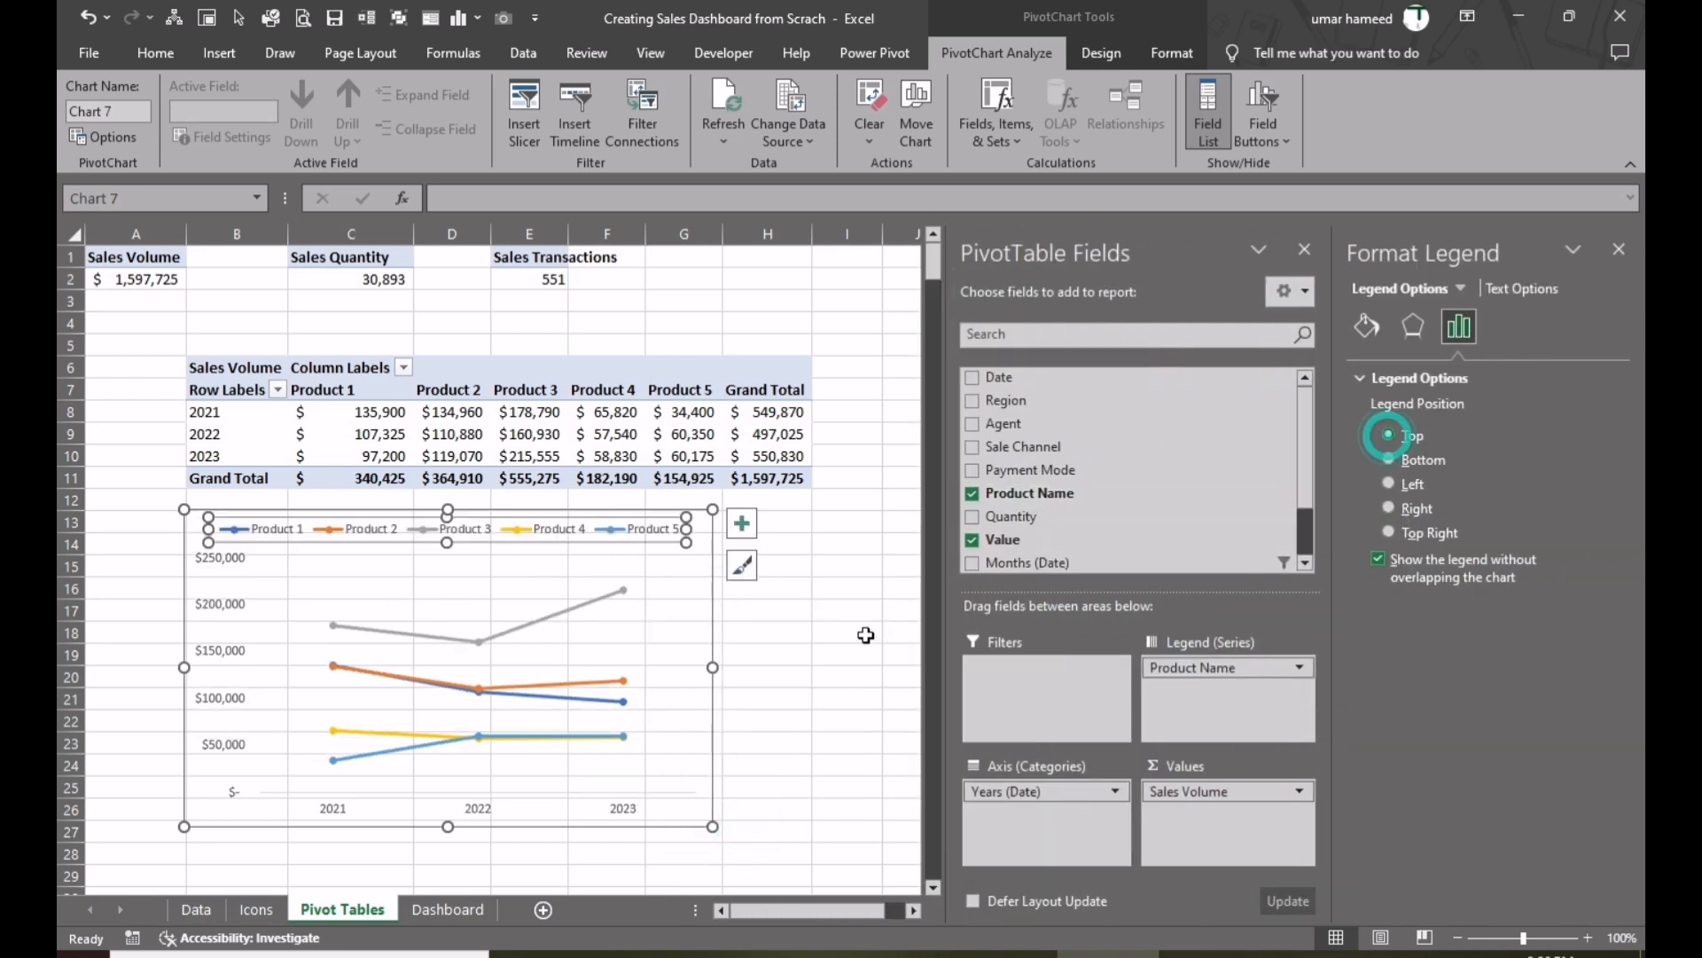
left_click(856, 639)
- Cut the line chart from the Pivot Tables sheet and paste it at B10 on the Dashboard sheet
left_click(685, 592)
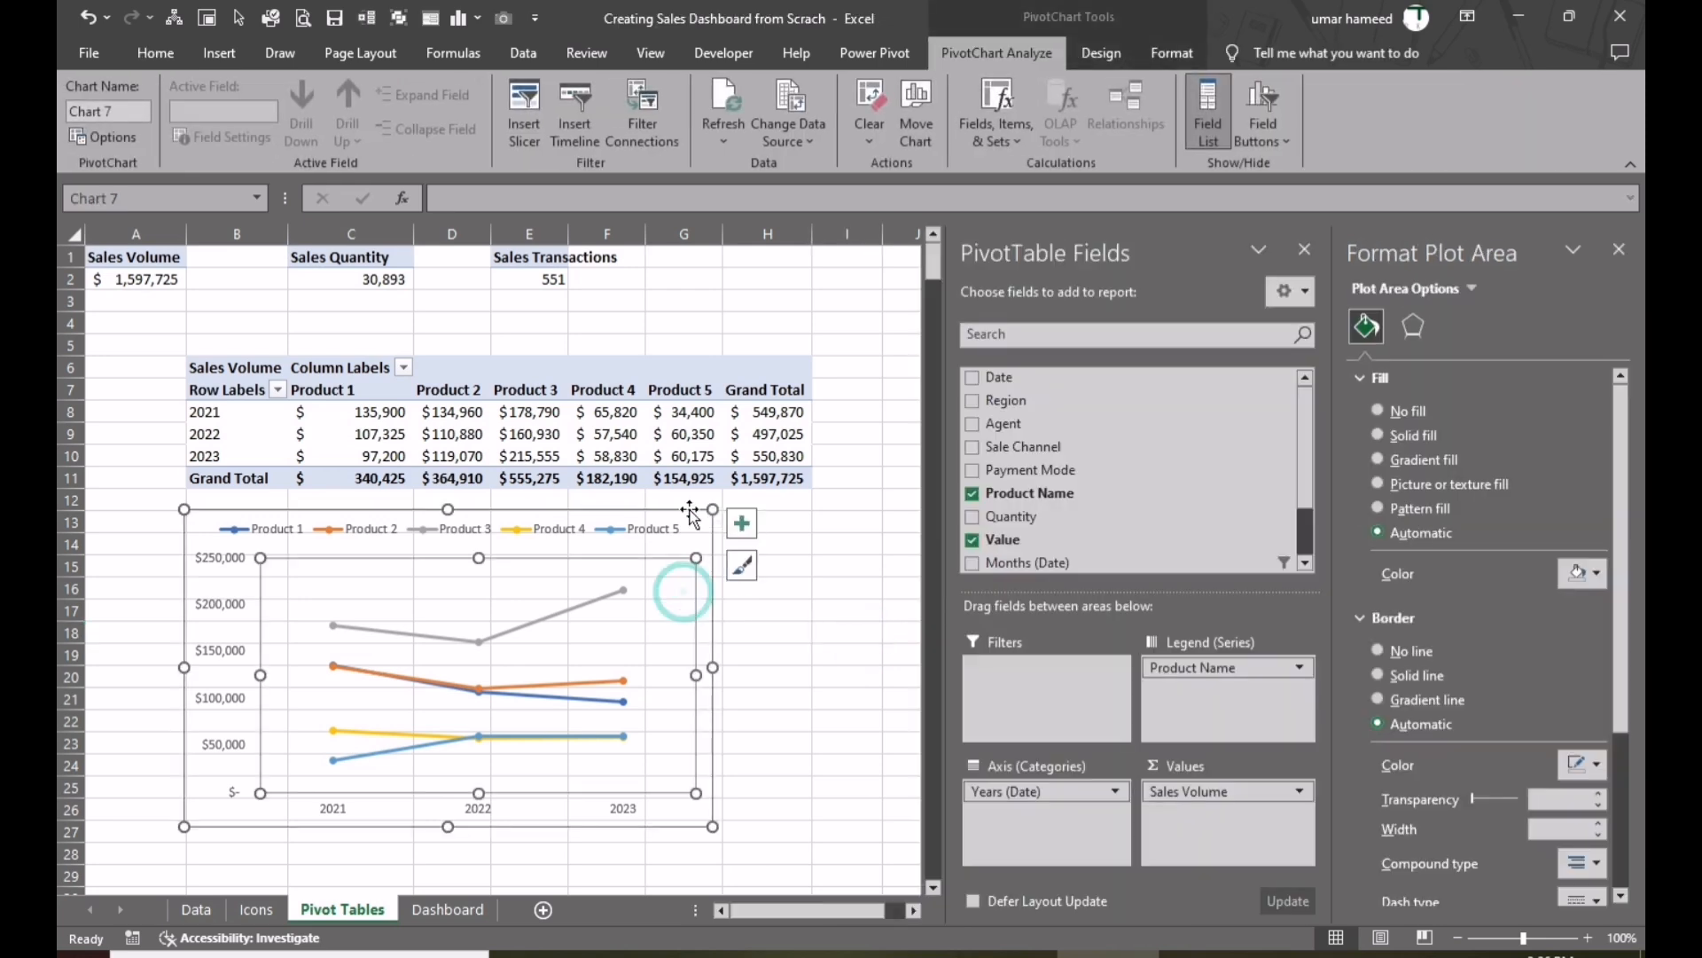
left_click(687, 516)
left_click(713, 538)
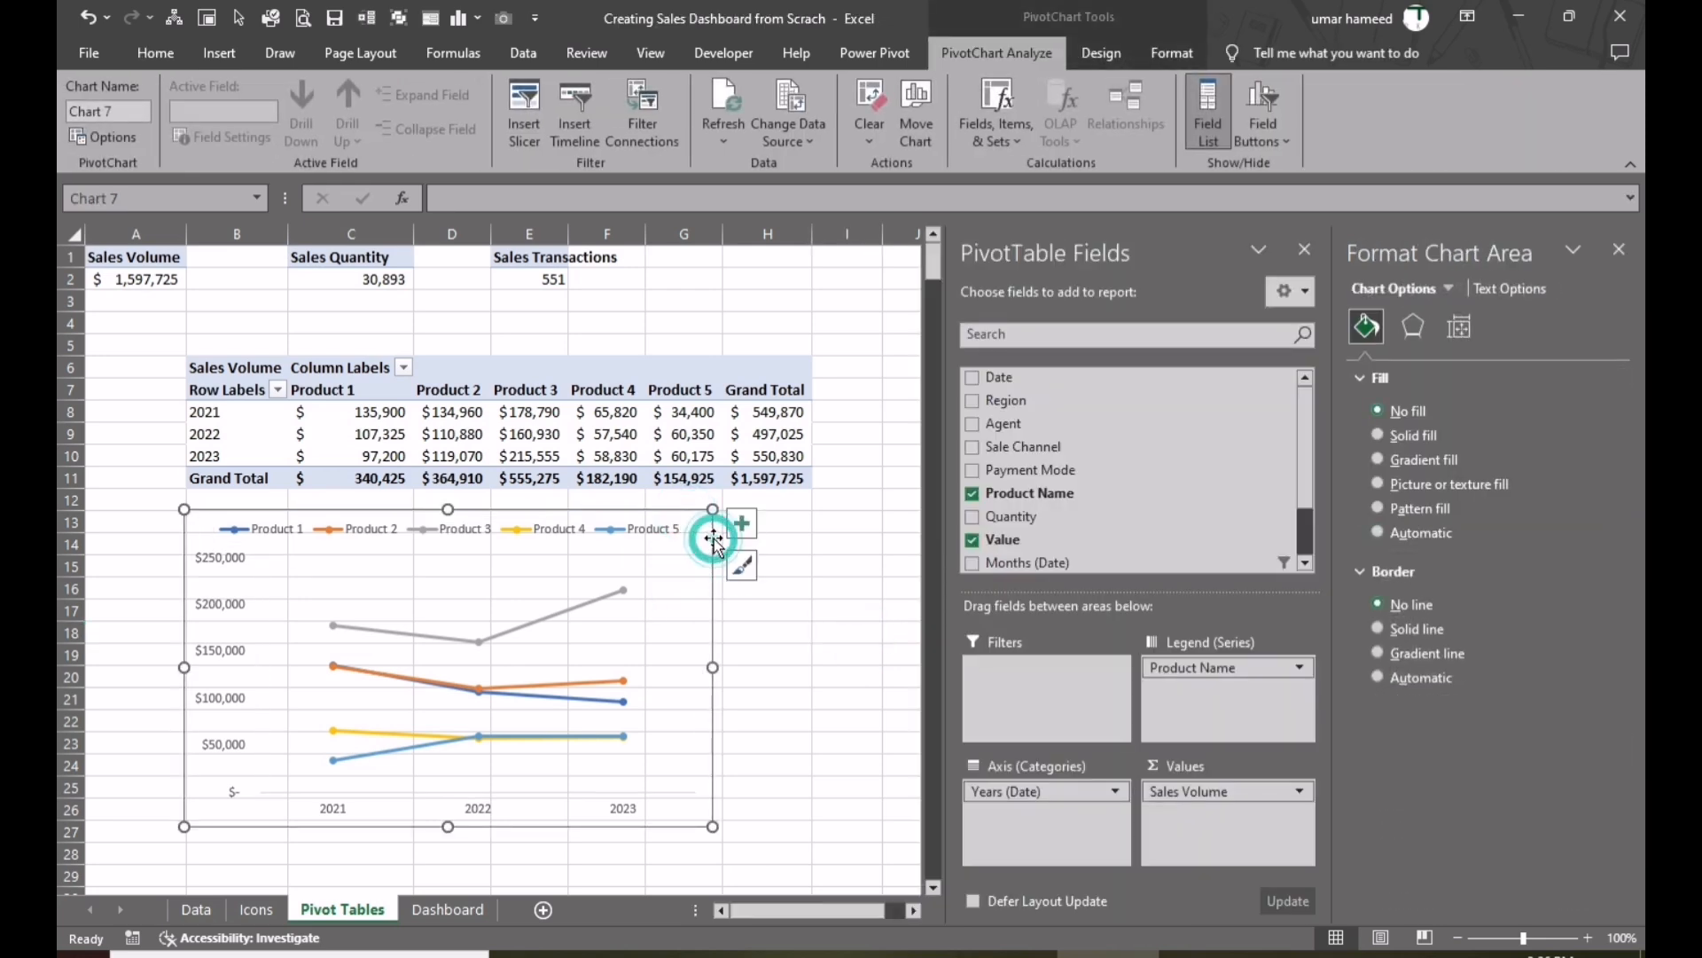
key("ctrl+x")
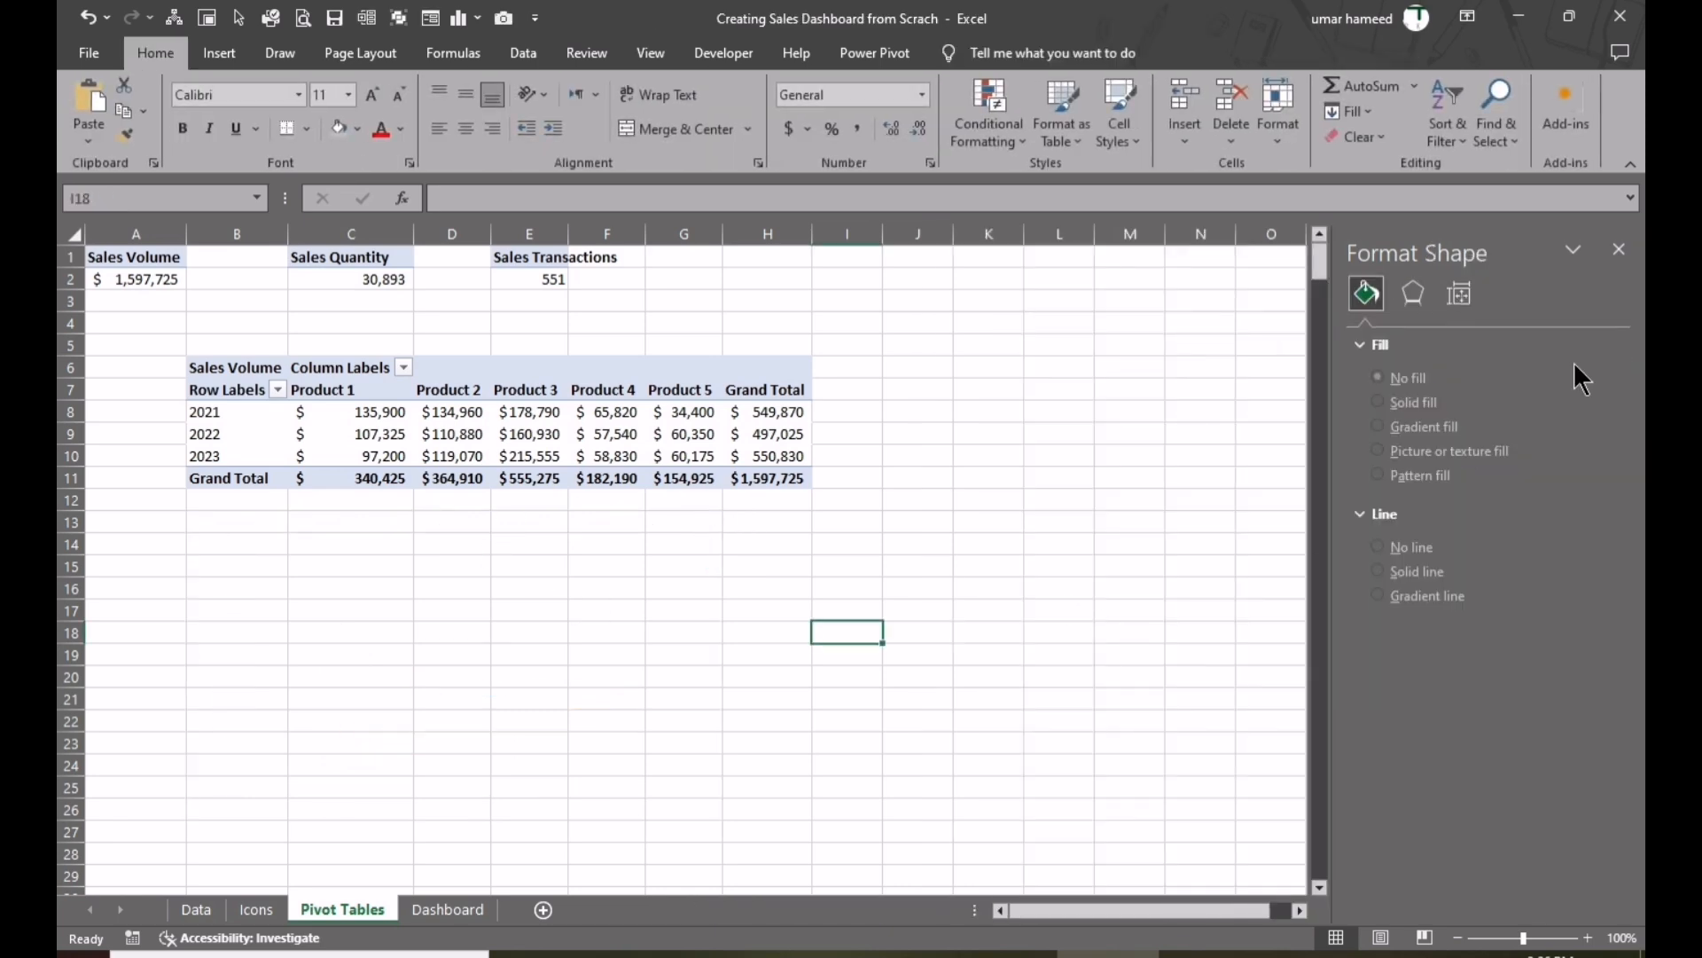
left_click(1619, 250)
left_click(473, 911)
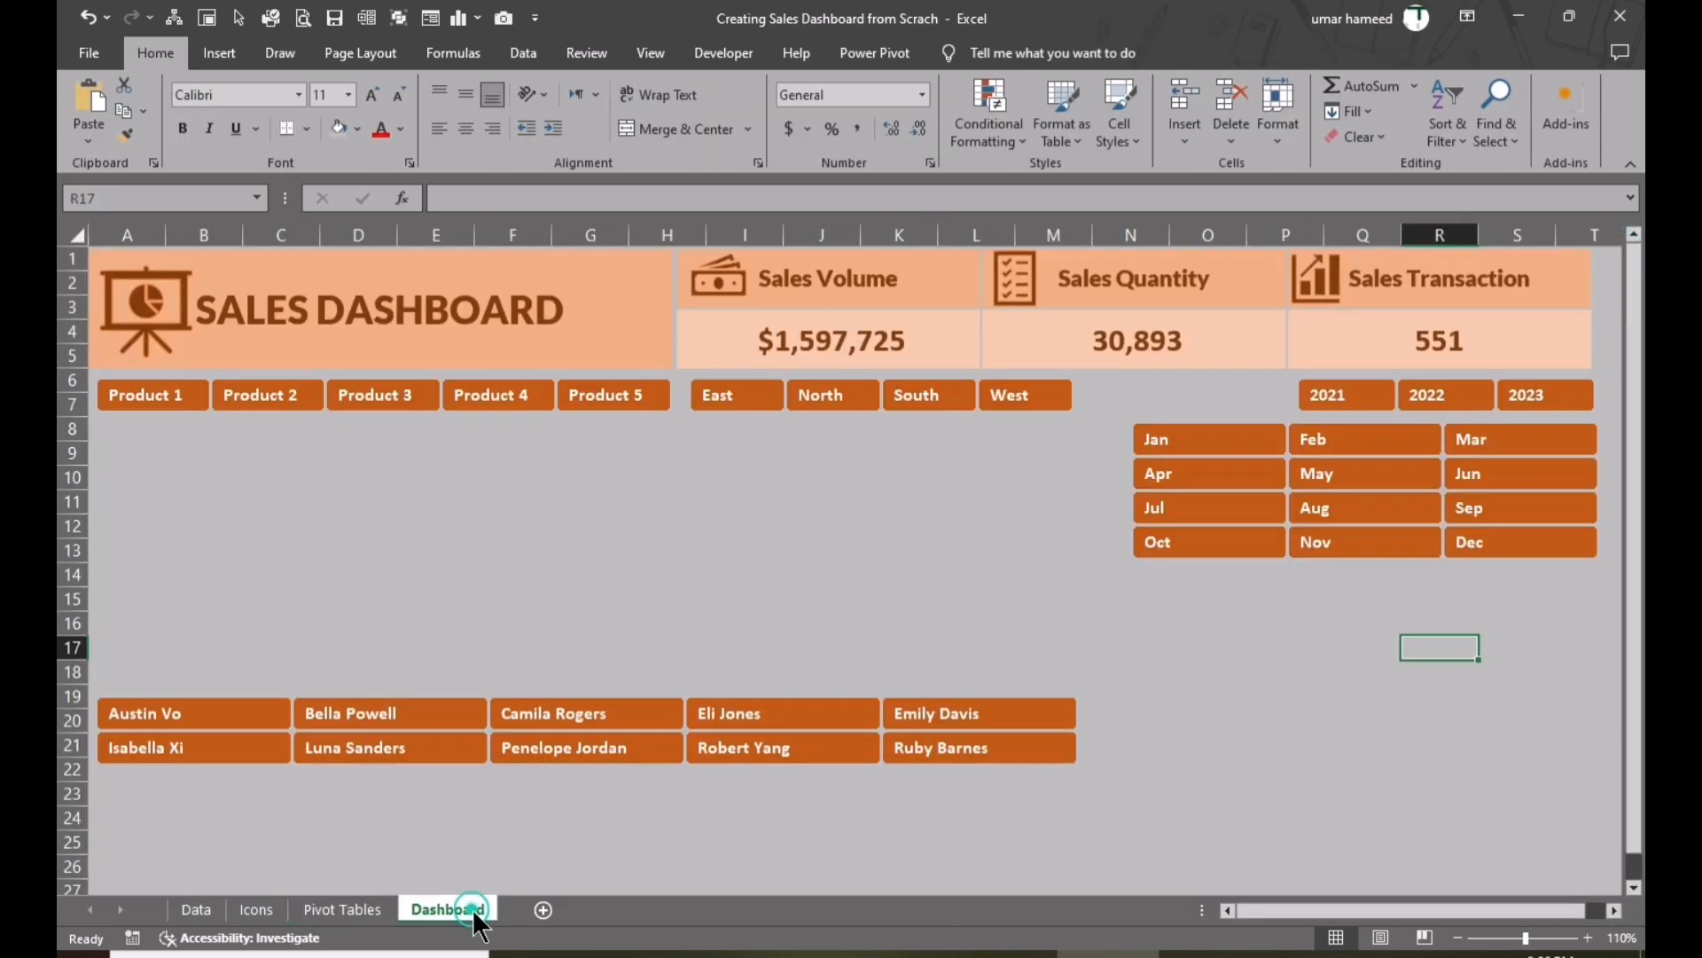
left_click(174, 465)
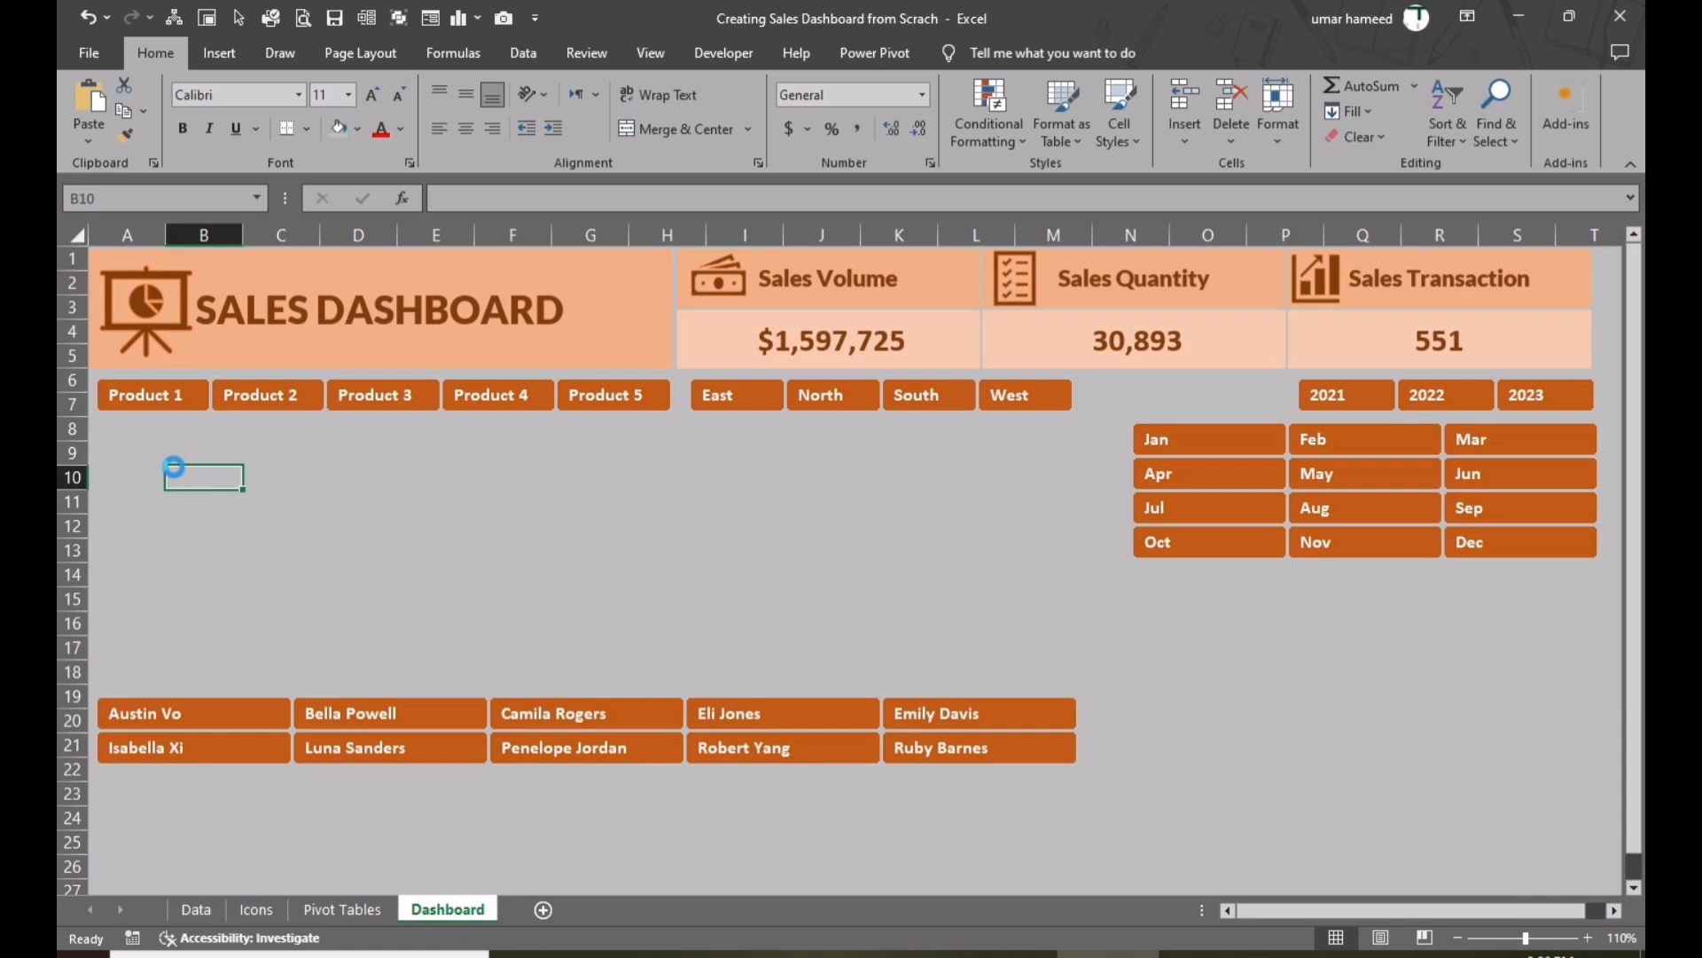
key("ctrl+v")
- Move and resize the line chart to fill the space between the product slicer and the agent slicer
left_click_drag(327, 464, 266, 422)
left_click_drag(395, 771, 395, 688)
left_click_drag(685, 555, 669, 557)
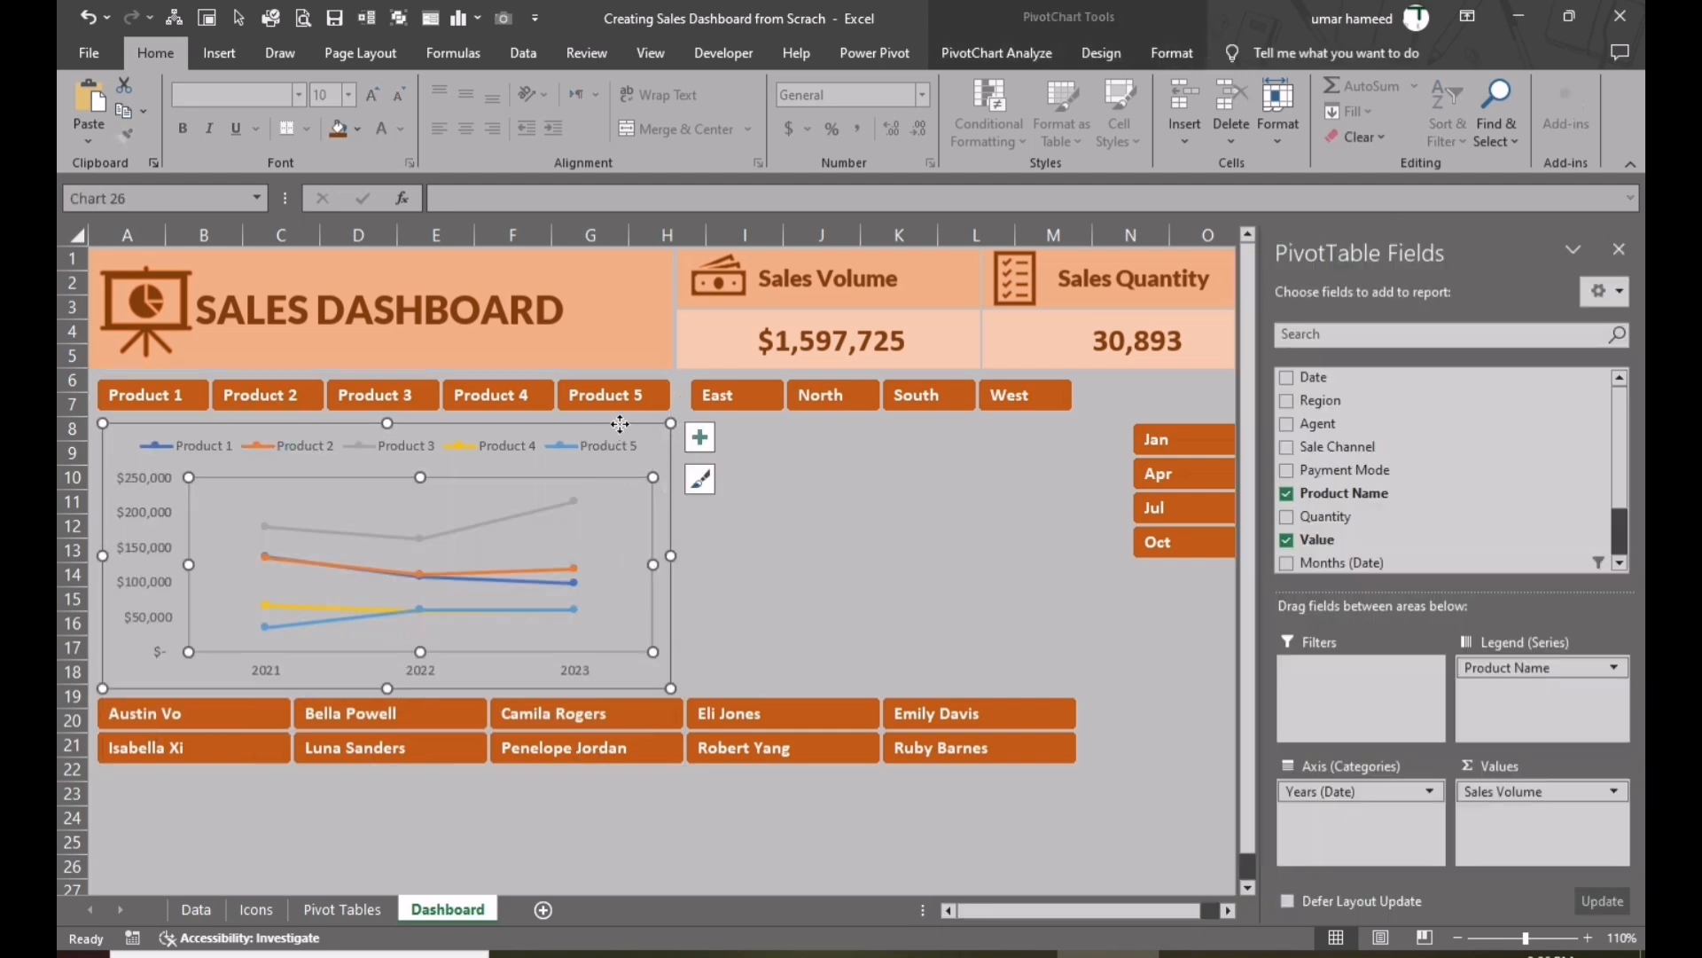
left_click_drag(677, 599, 662, 599)
mouse_move(371, 689)
left_mouse_down()
mouse_move(370, 672)
mouse_move(364, 691)
left_mouse_up()
left_click_drag(656, 559, 665, 557)
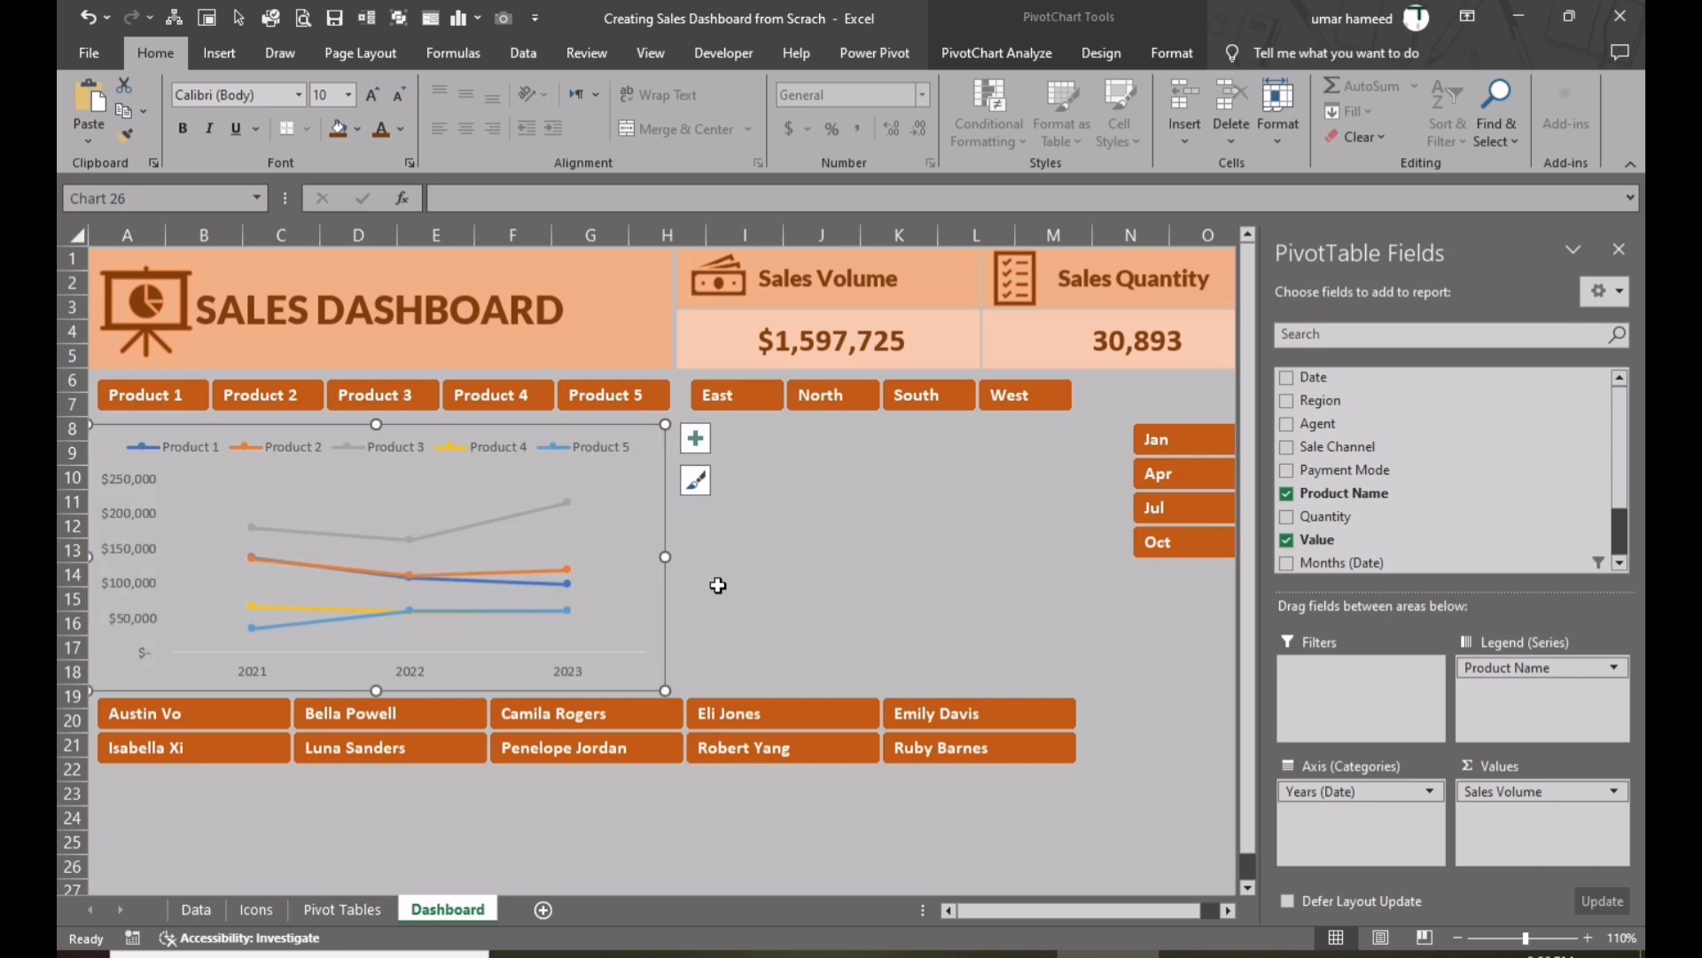
left_click(488, 521)
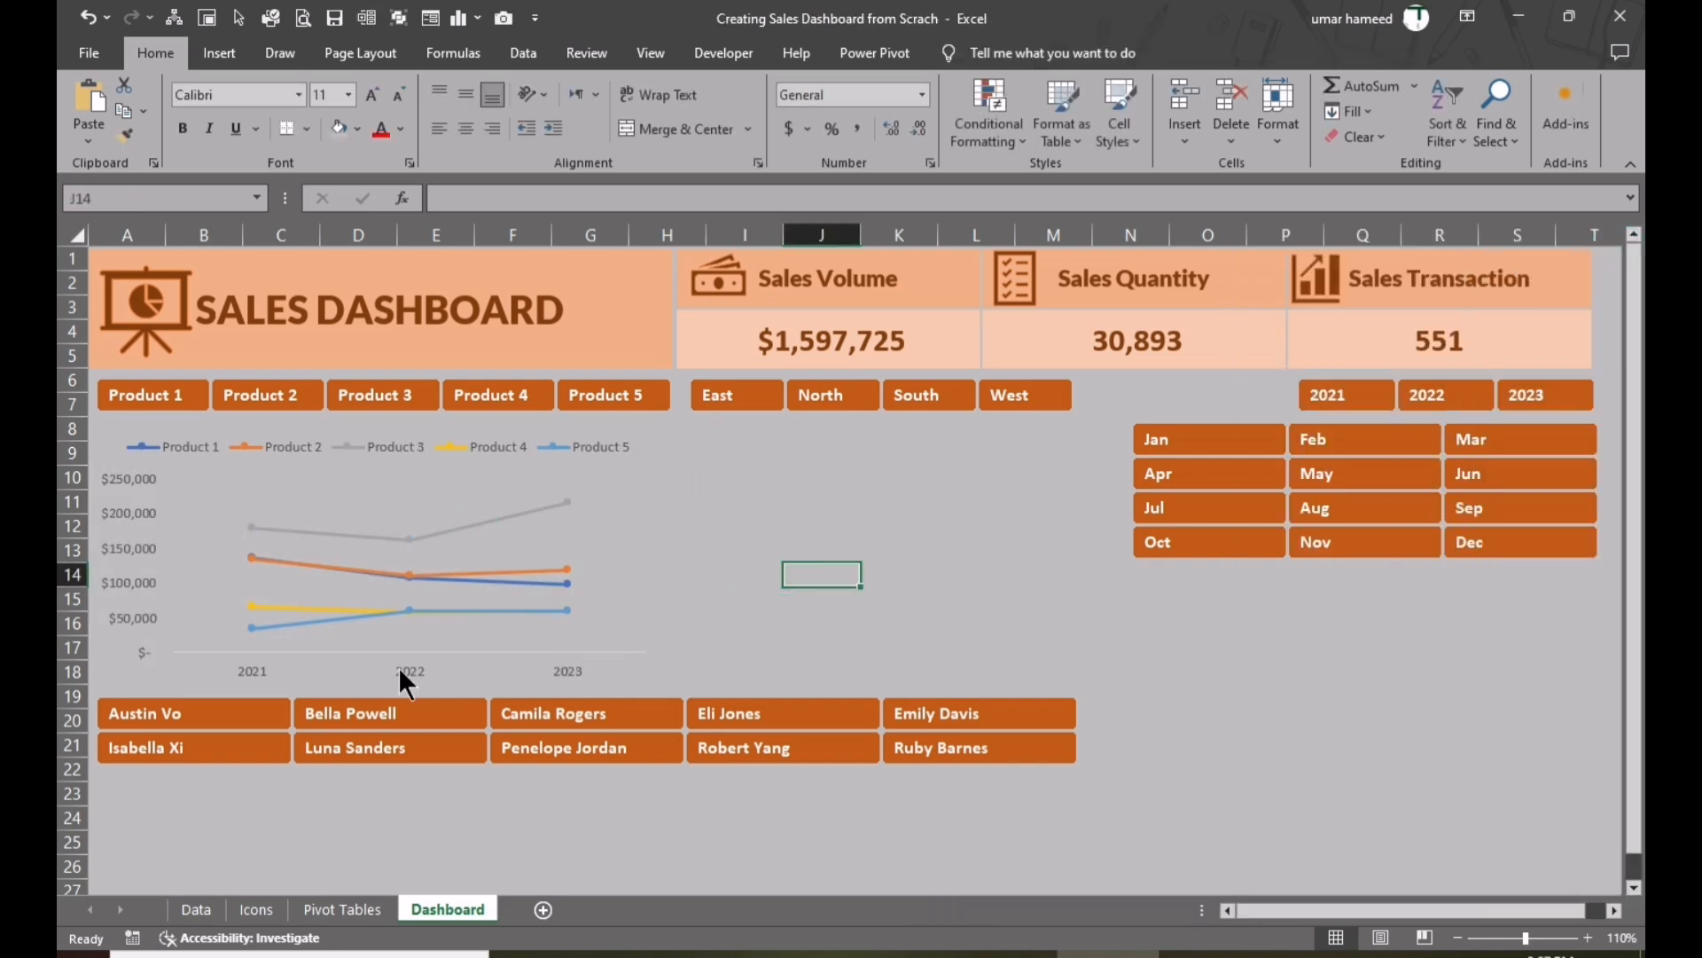
- Nudge the line chart's legend up to the chart's upper edge and format the axis labels in bold dark orange
left_click(296, 437)
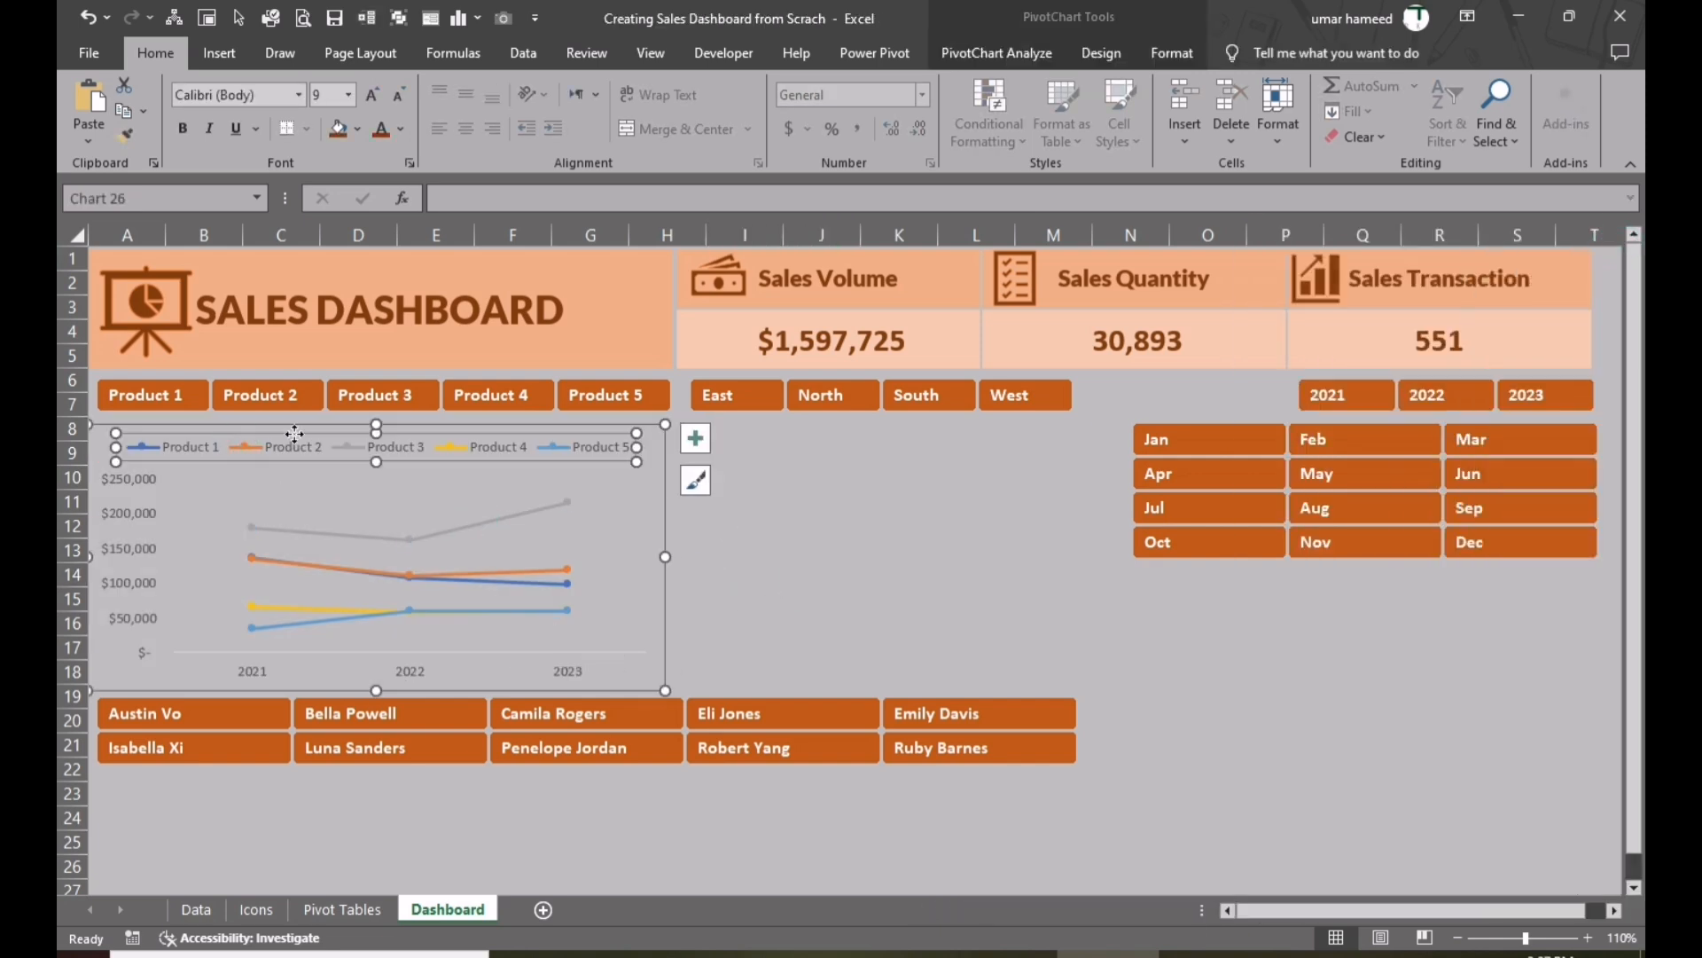
left_click_drag(296, 435, 297, 426)
left_click(885, 555)
left_click(513, 572)
left_click(822, 575)
left_click(253, 672)
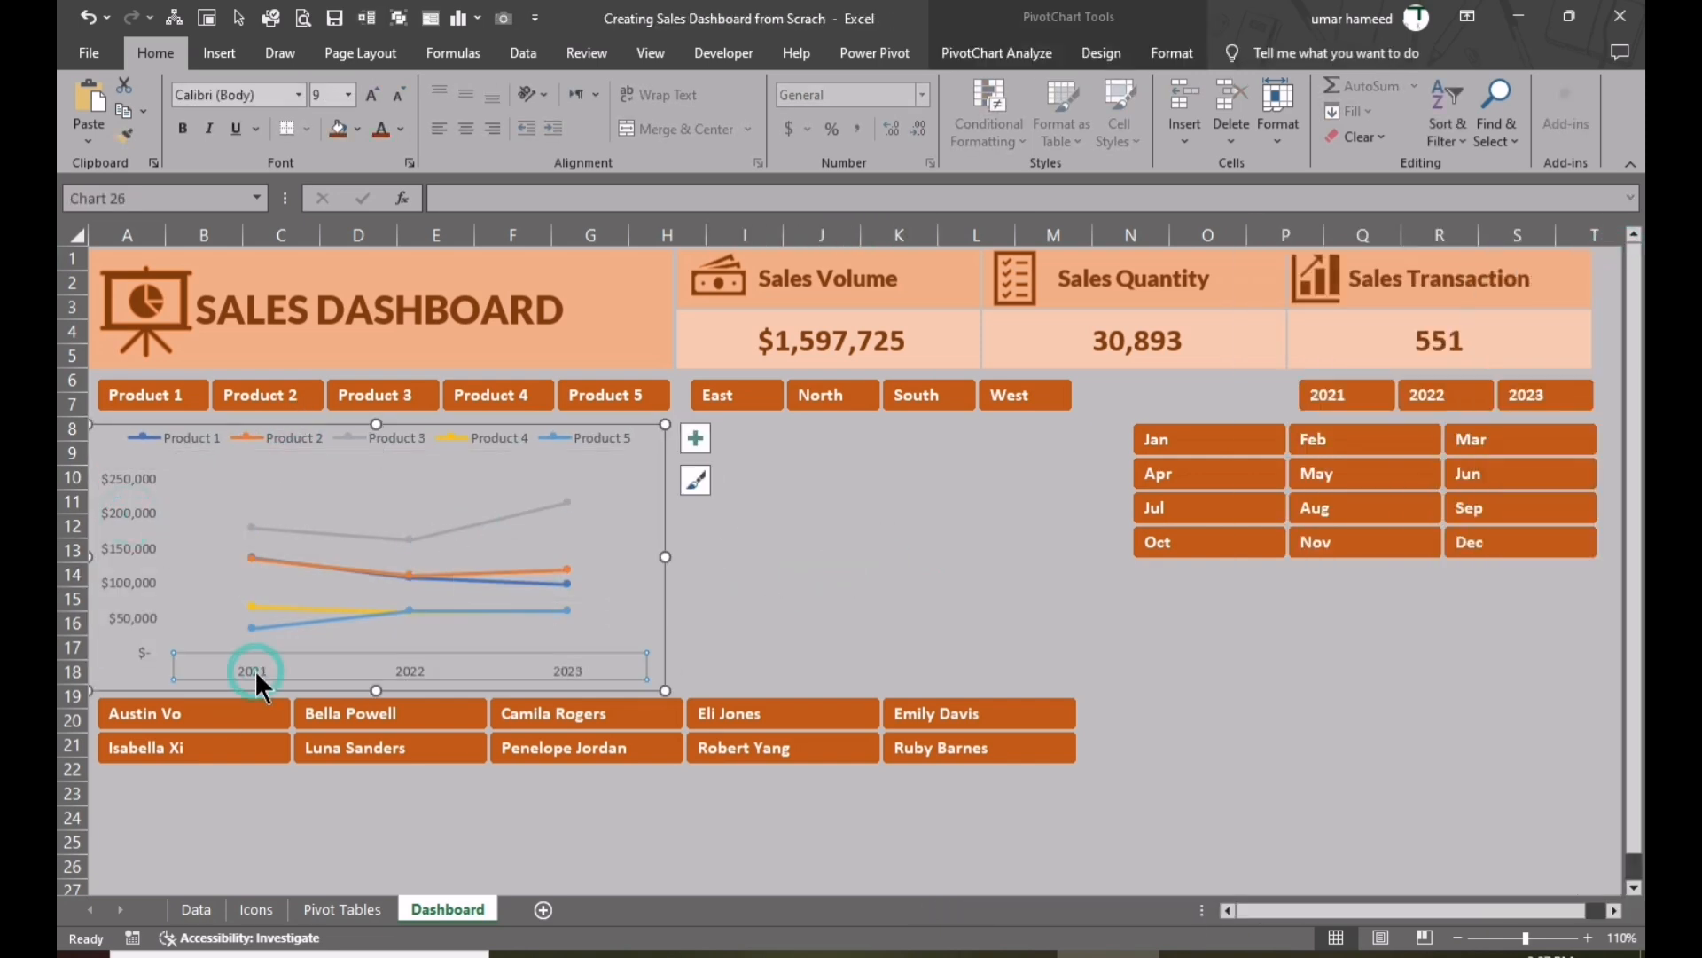
left_click(783, 564)
- Filter the dashboard to Product 1 and remove the line chart's title
left_click(152, 395)
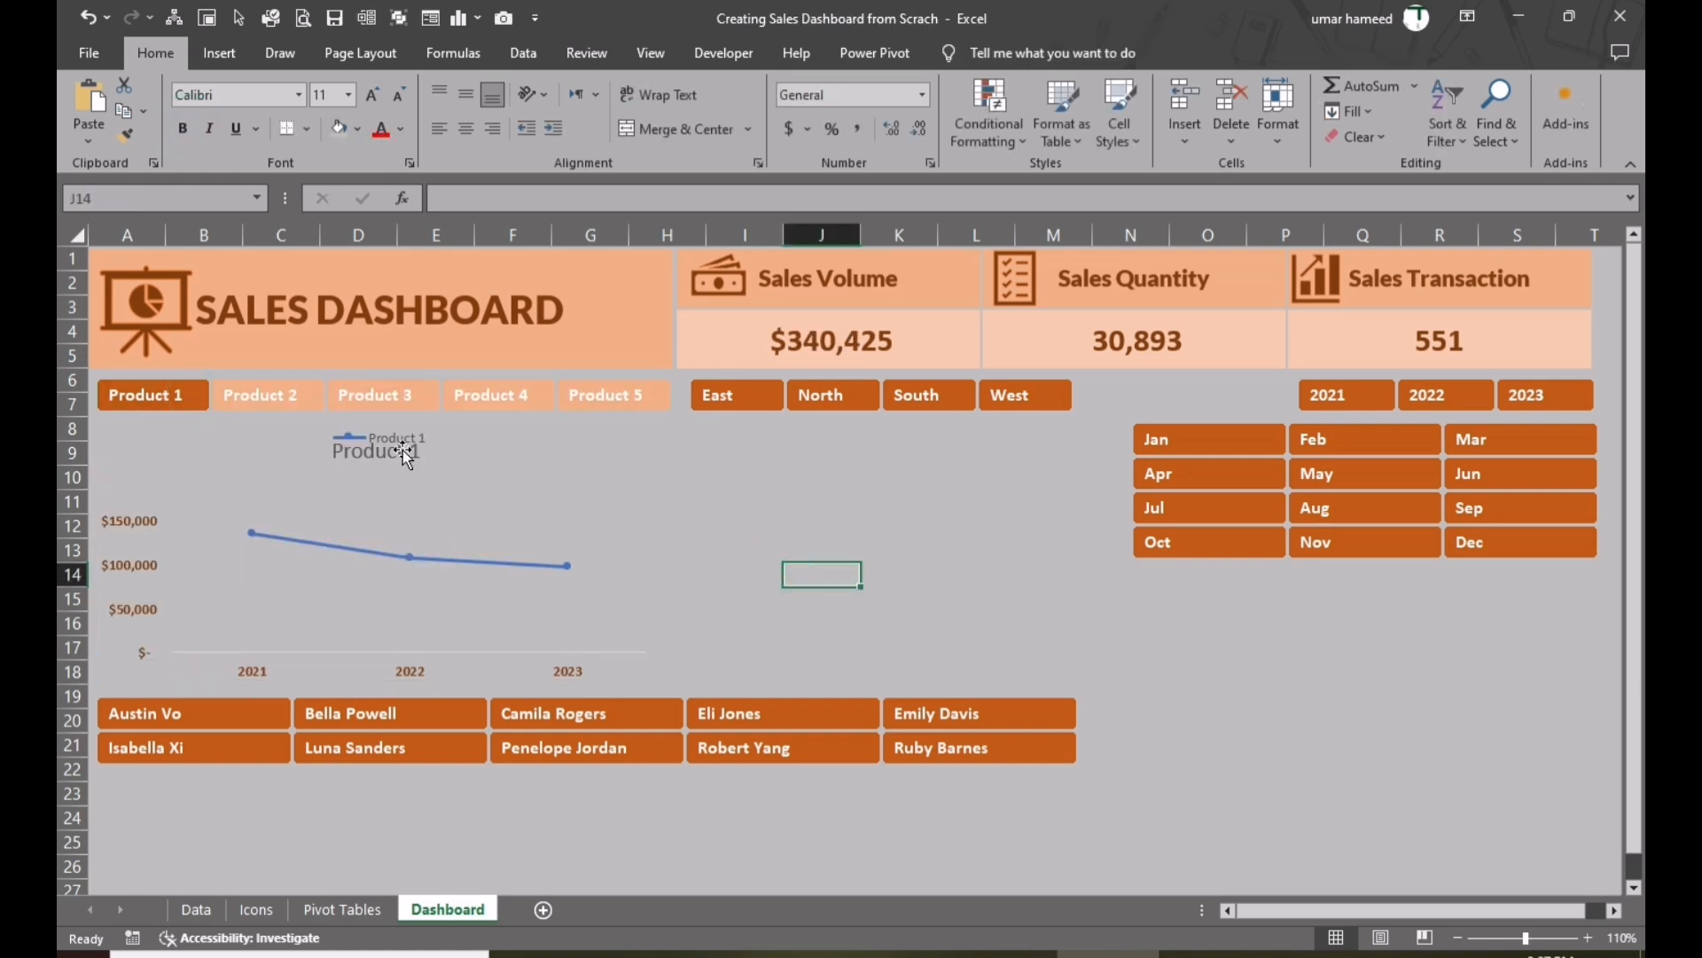
left_click(394, 448)
left_click(697, 435)
left_click(750, 509)
left_click(960, 550)
- Try single-product filters on the line chart and reselect Product 1 through Product 5 in the product slicer
left_click(266, 396)
left_click(364, 395)
left_click(174, 395)
left_click_drag(174, 395, 608, 396)
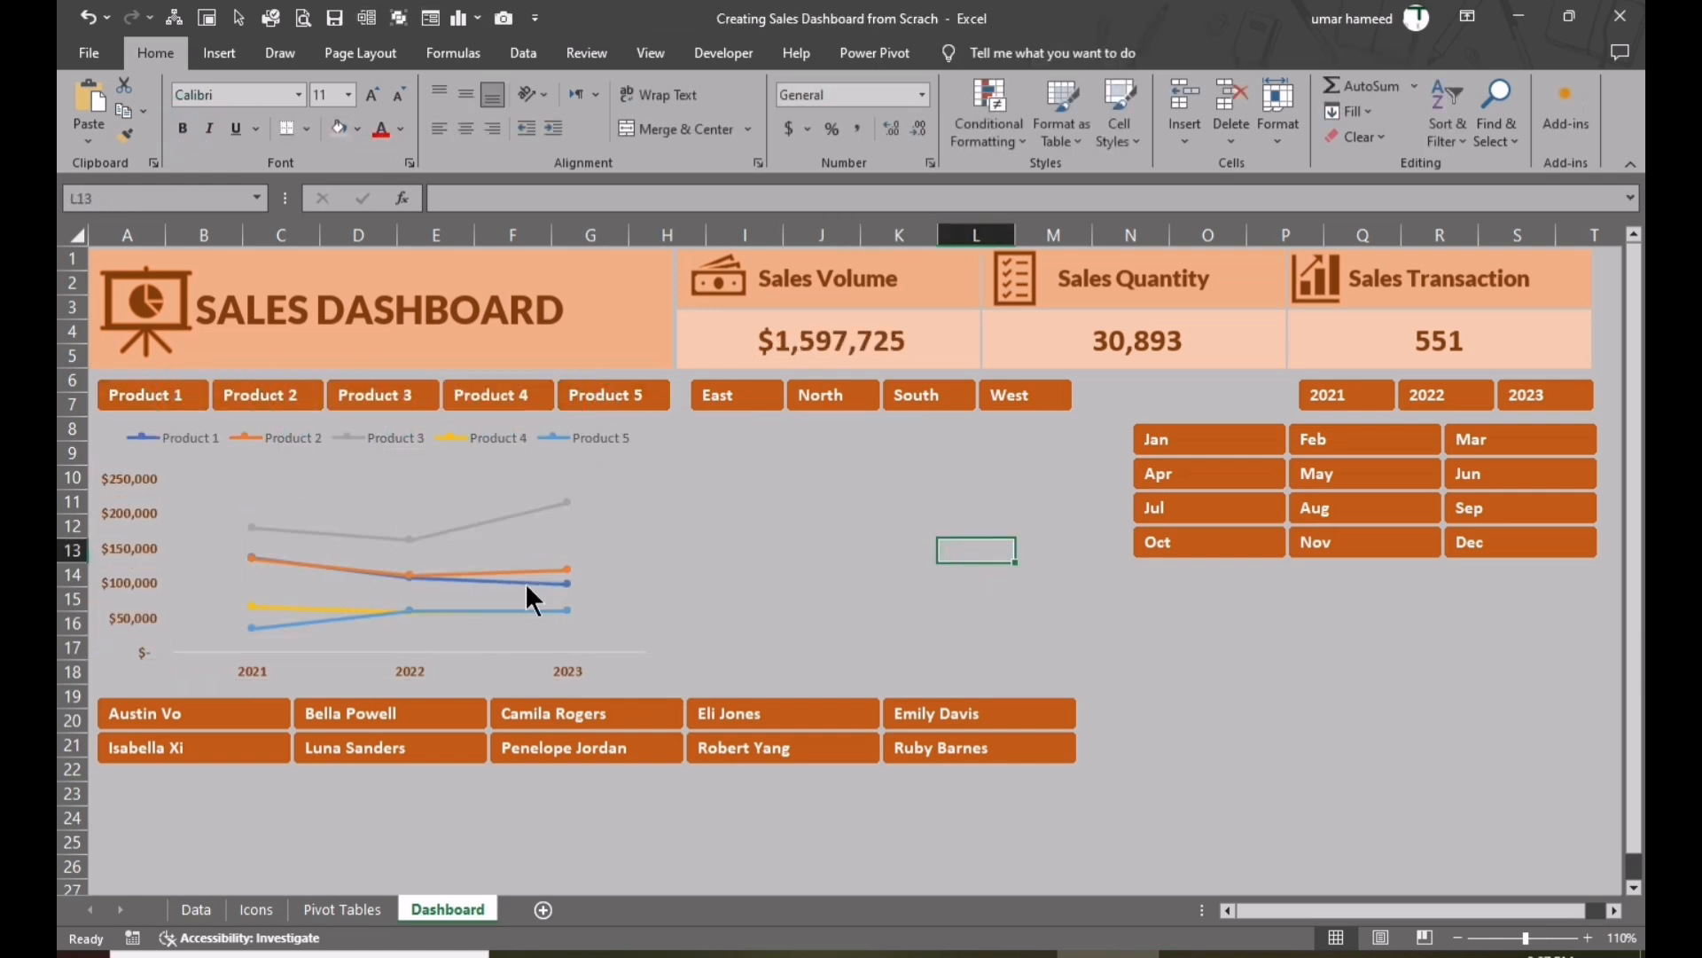
- Format the Product 3 series in the line chart with a solid white line
right_click(497, 519)
left_click(592, 783)
left_click(1367, 326)
left_click(1379, 406)
left_click(1587, 556)
left_click(1463, 608)
left_click(819, 573)
- Stretch the line chart's plot area slightly upward and downward to fill the chart
left_click(513, 577)
left_click(799, 596)
left_click(407, 490)
left_click_drag(411, 477, 411, 463)
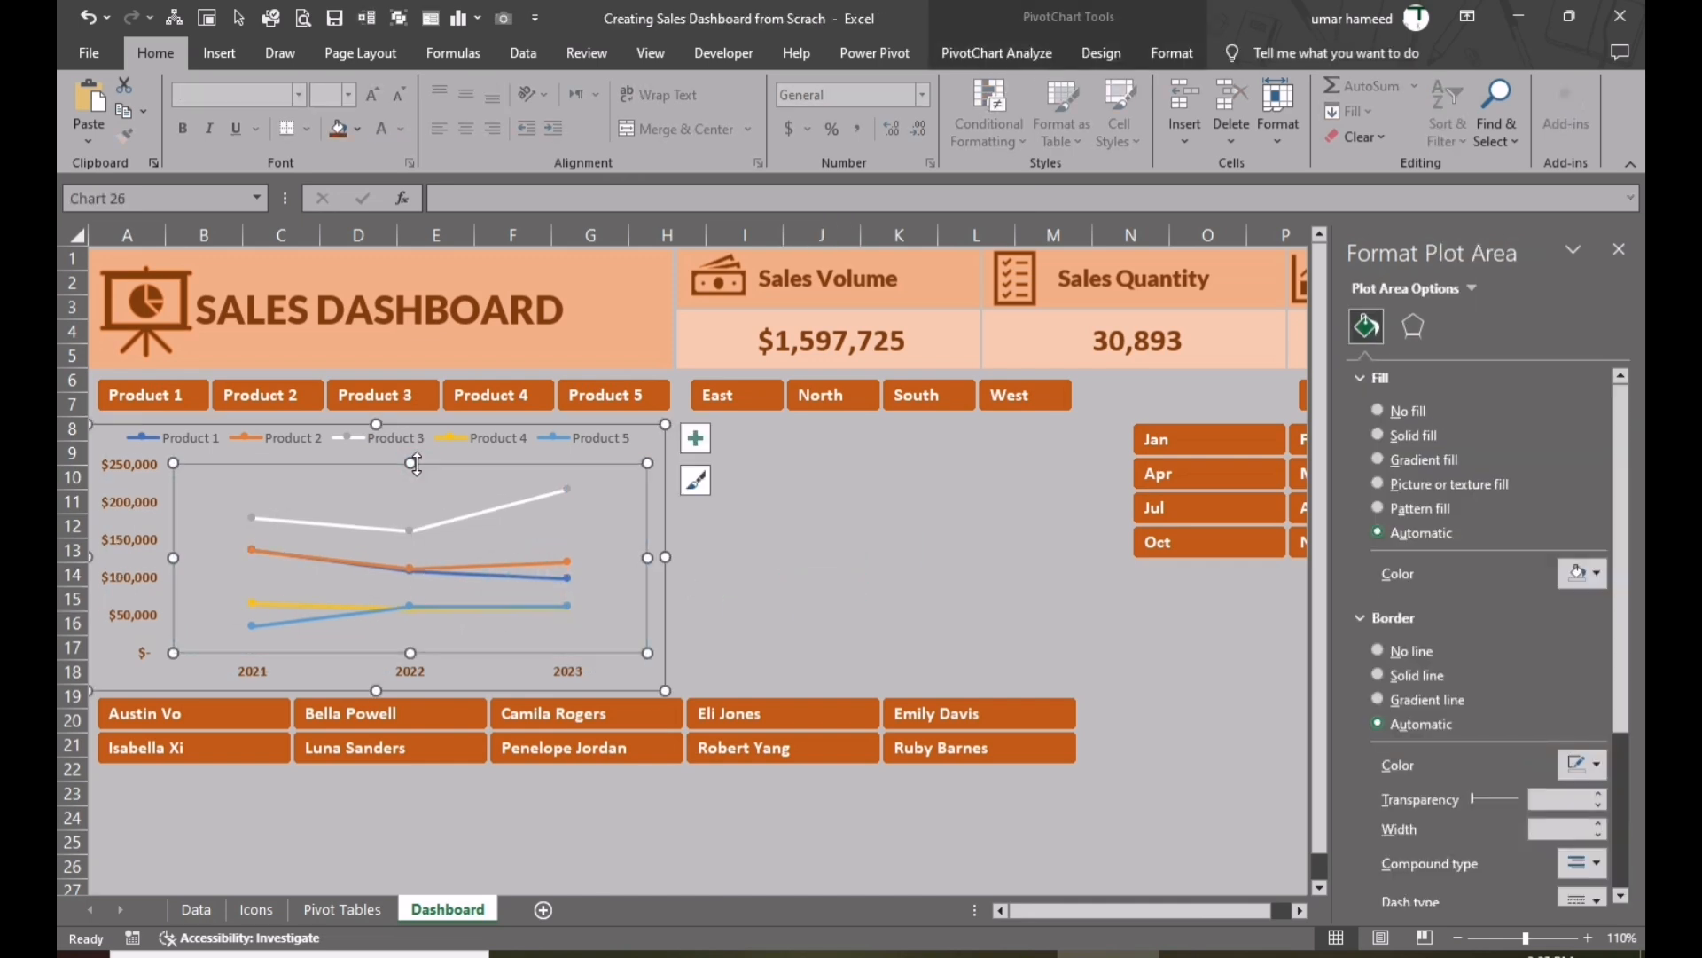
left_click_drag(410, 653, 411, 662)
left_click(430, 845)
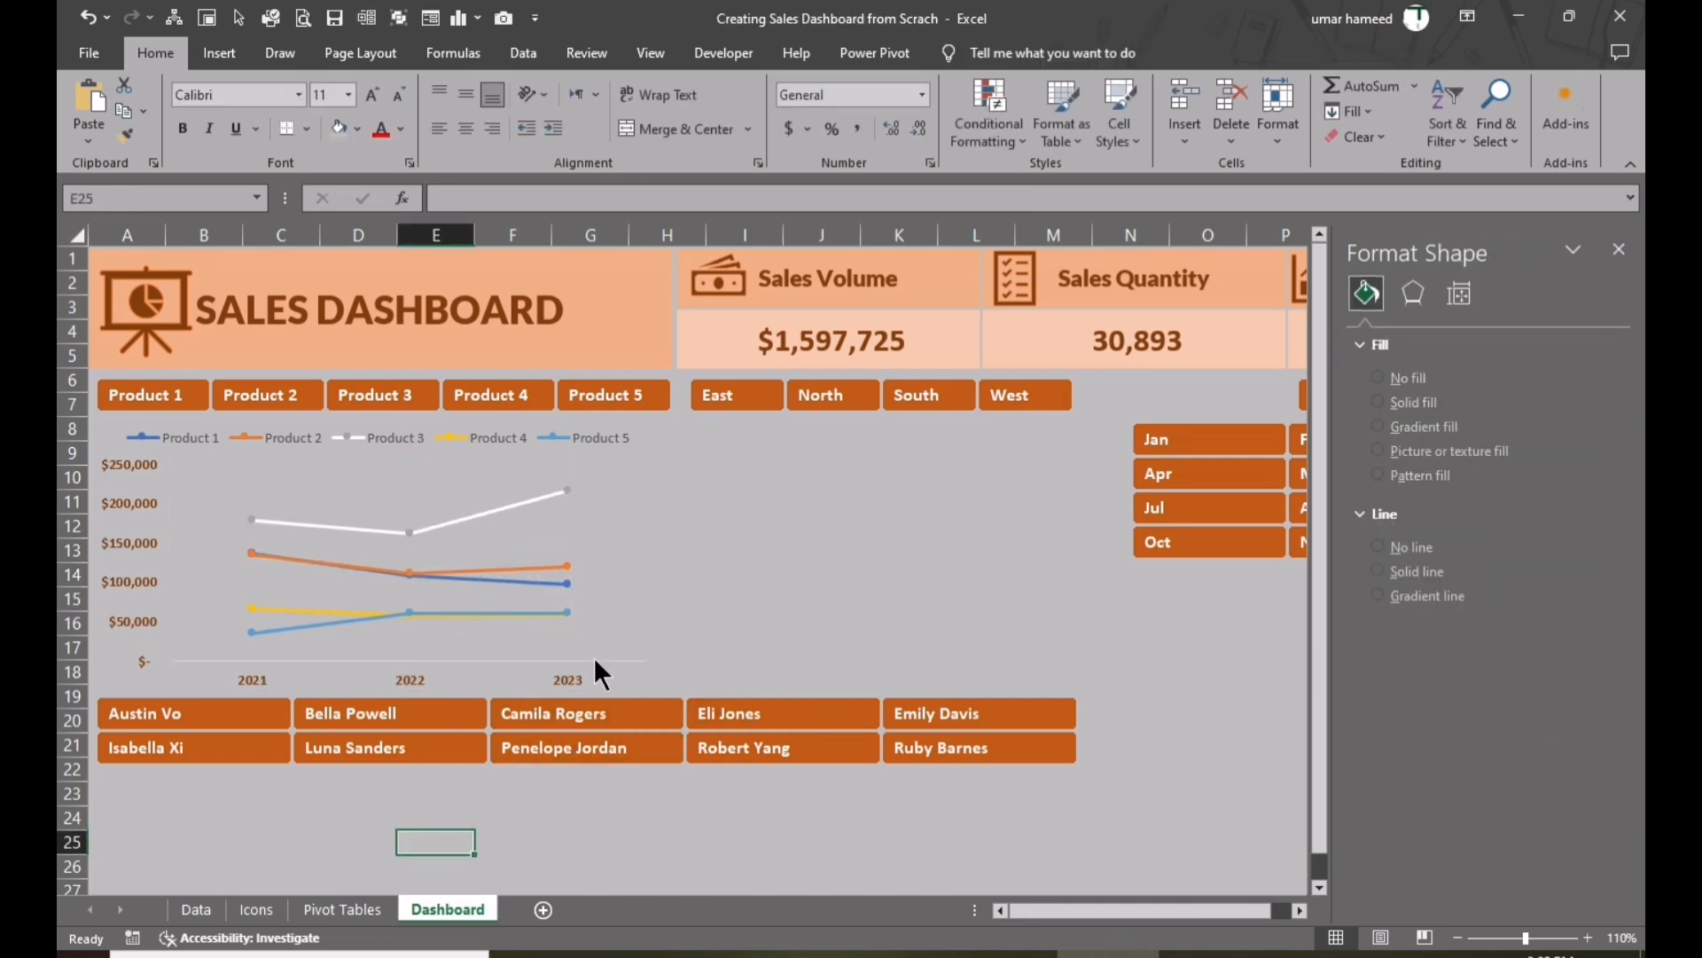
- Copy the yearly sales by product PivotTable on the Pivot Tables sheet and paste it at B13
left_click(375, 909)
left_click_drag(232, 367, 747, 476)
key("ctrl+c")
left_click(253, 525)
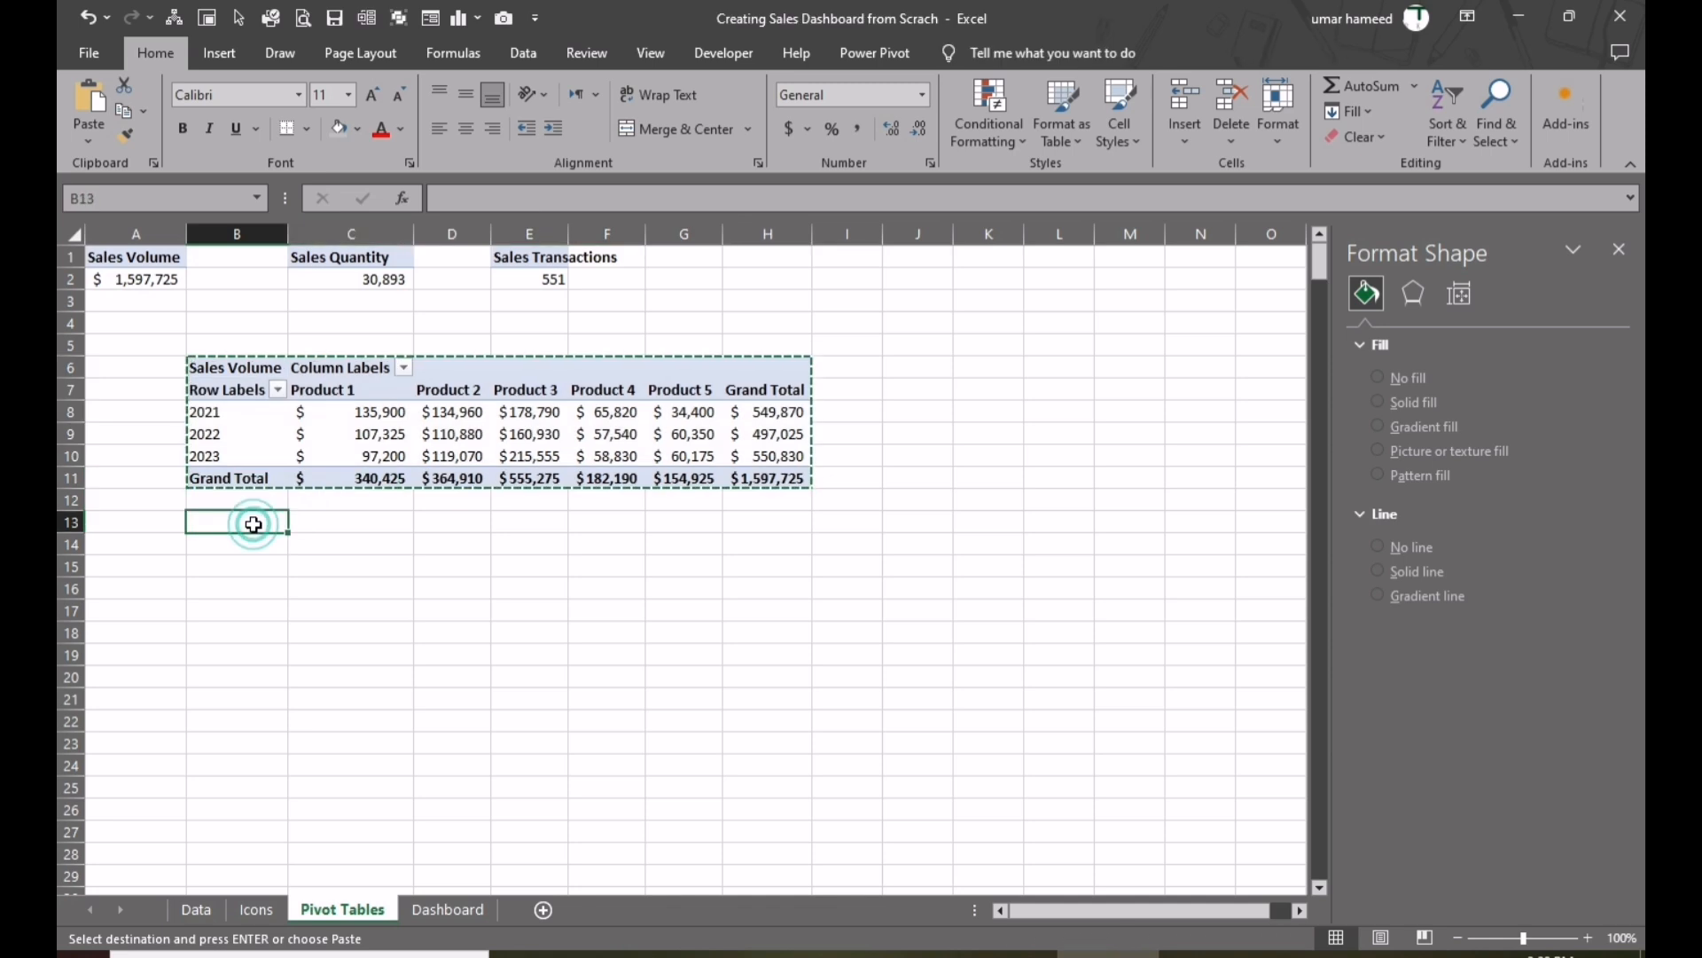
key("ctrl+v")
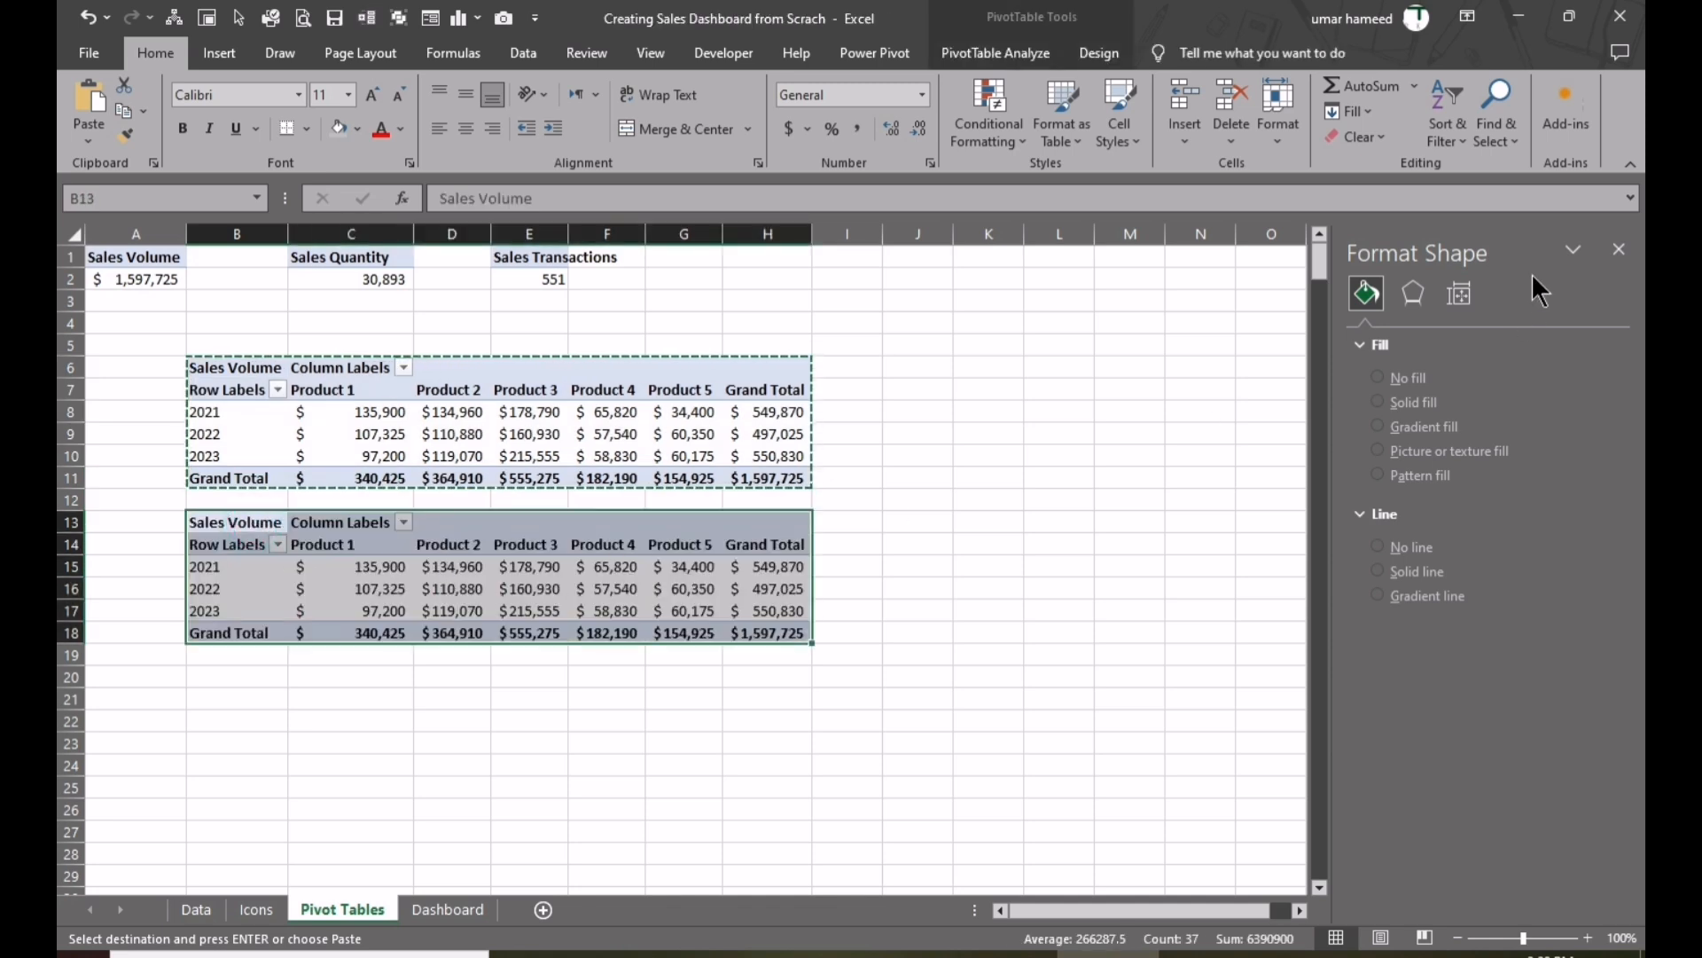
left_click(1619, 249)
- Replace Product Name with Region in the columns of the copied PivotTable
left_click(435, 566)
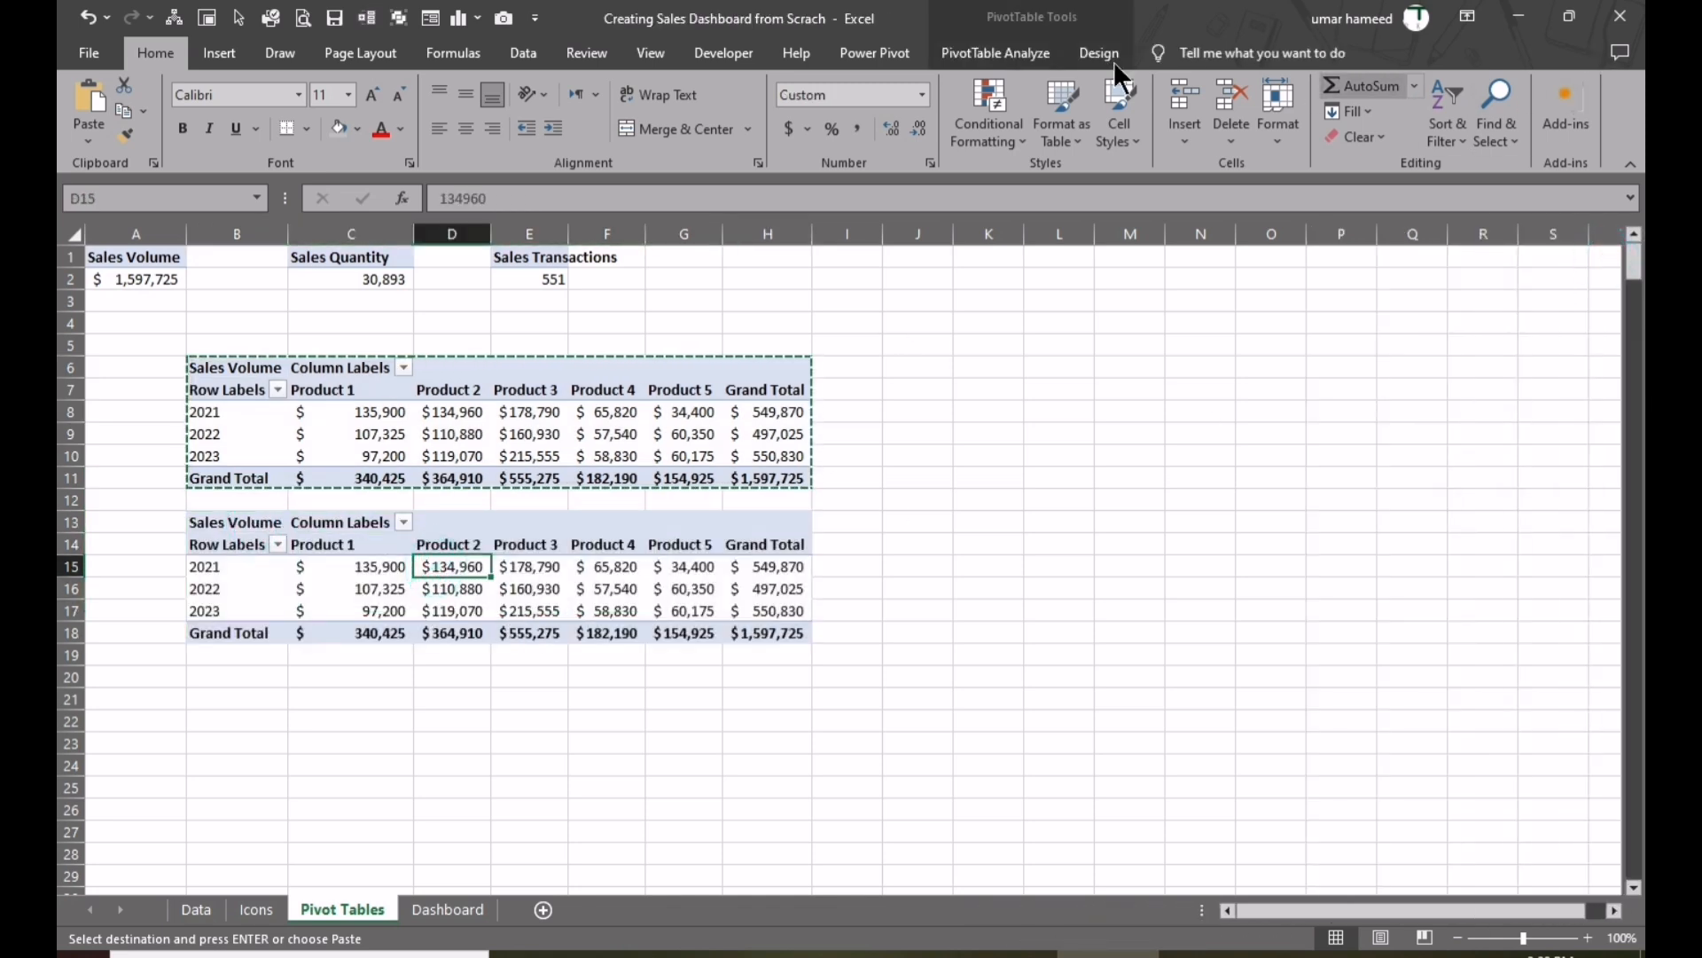
left_click(1036, 54)
left_click(1479, 133)
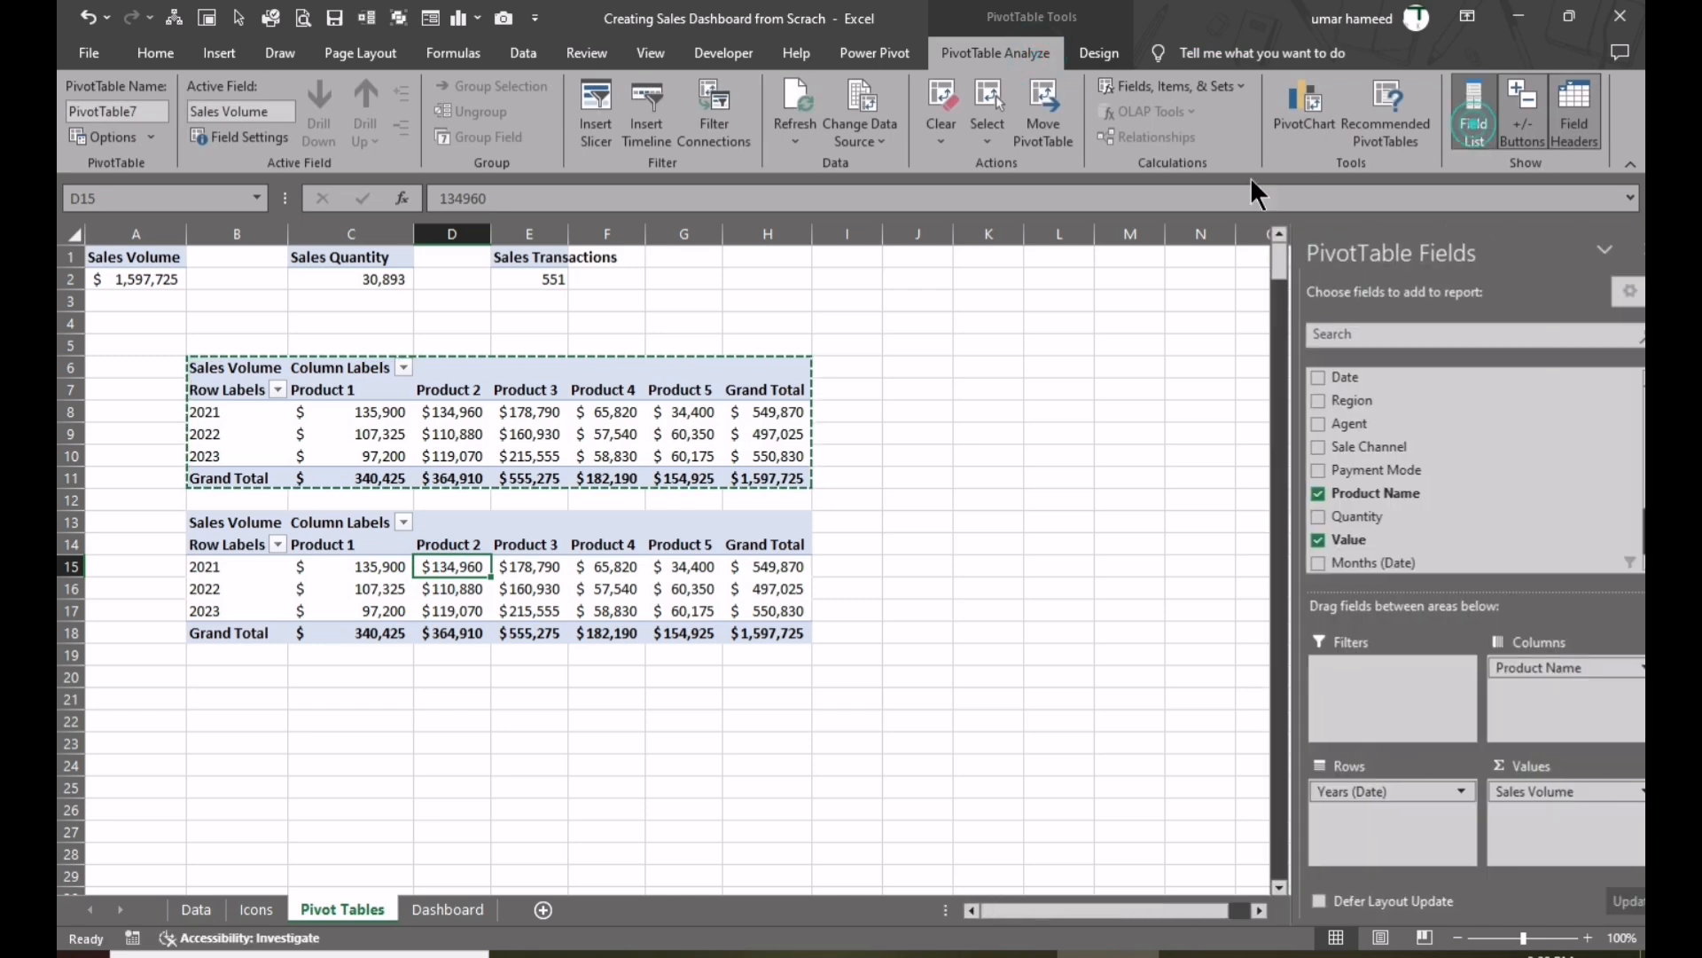
left_click_drag(1513, 674, 1395, 490)
left_click_drag(1333, 411, 1497, 679)
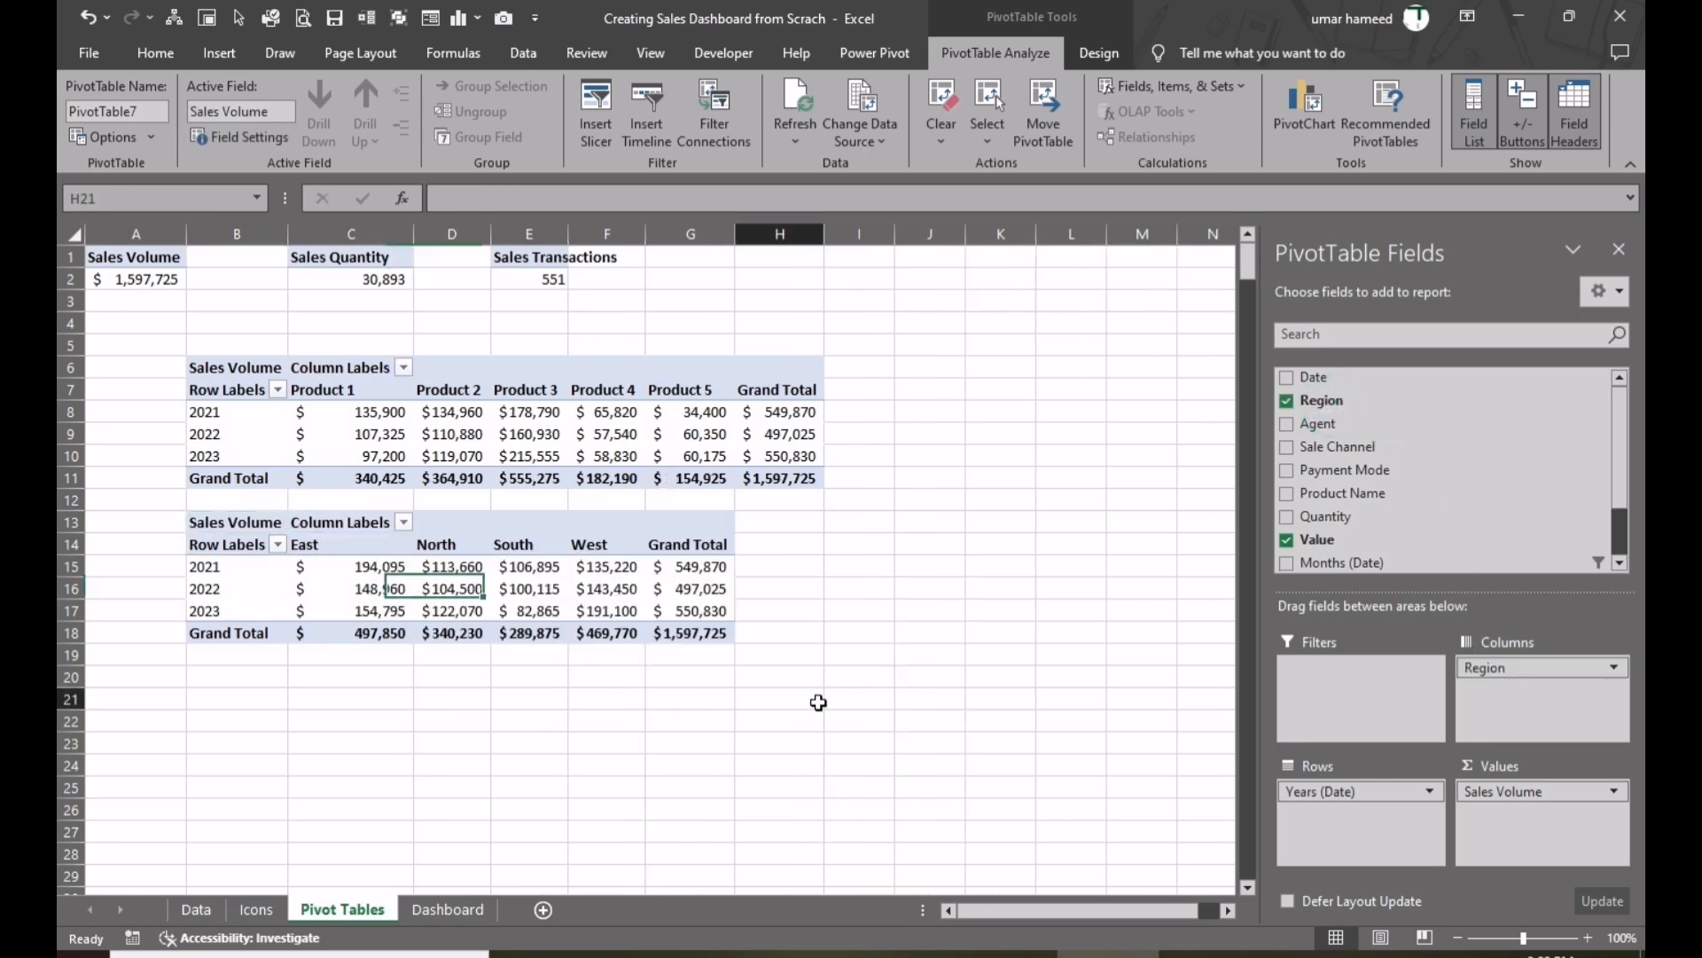
left_click(819, 702)
- Insert a 2-D clustered column chart from the PivotTable of yearly sales by region
left_click_drag(209, 547, 665, 624)
left_click(665, 609)
left_click(233, 53)
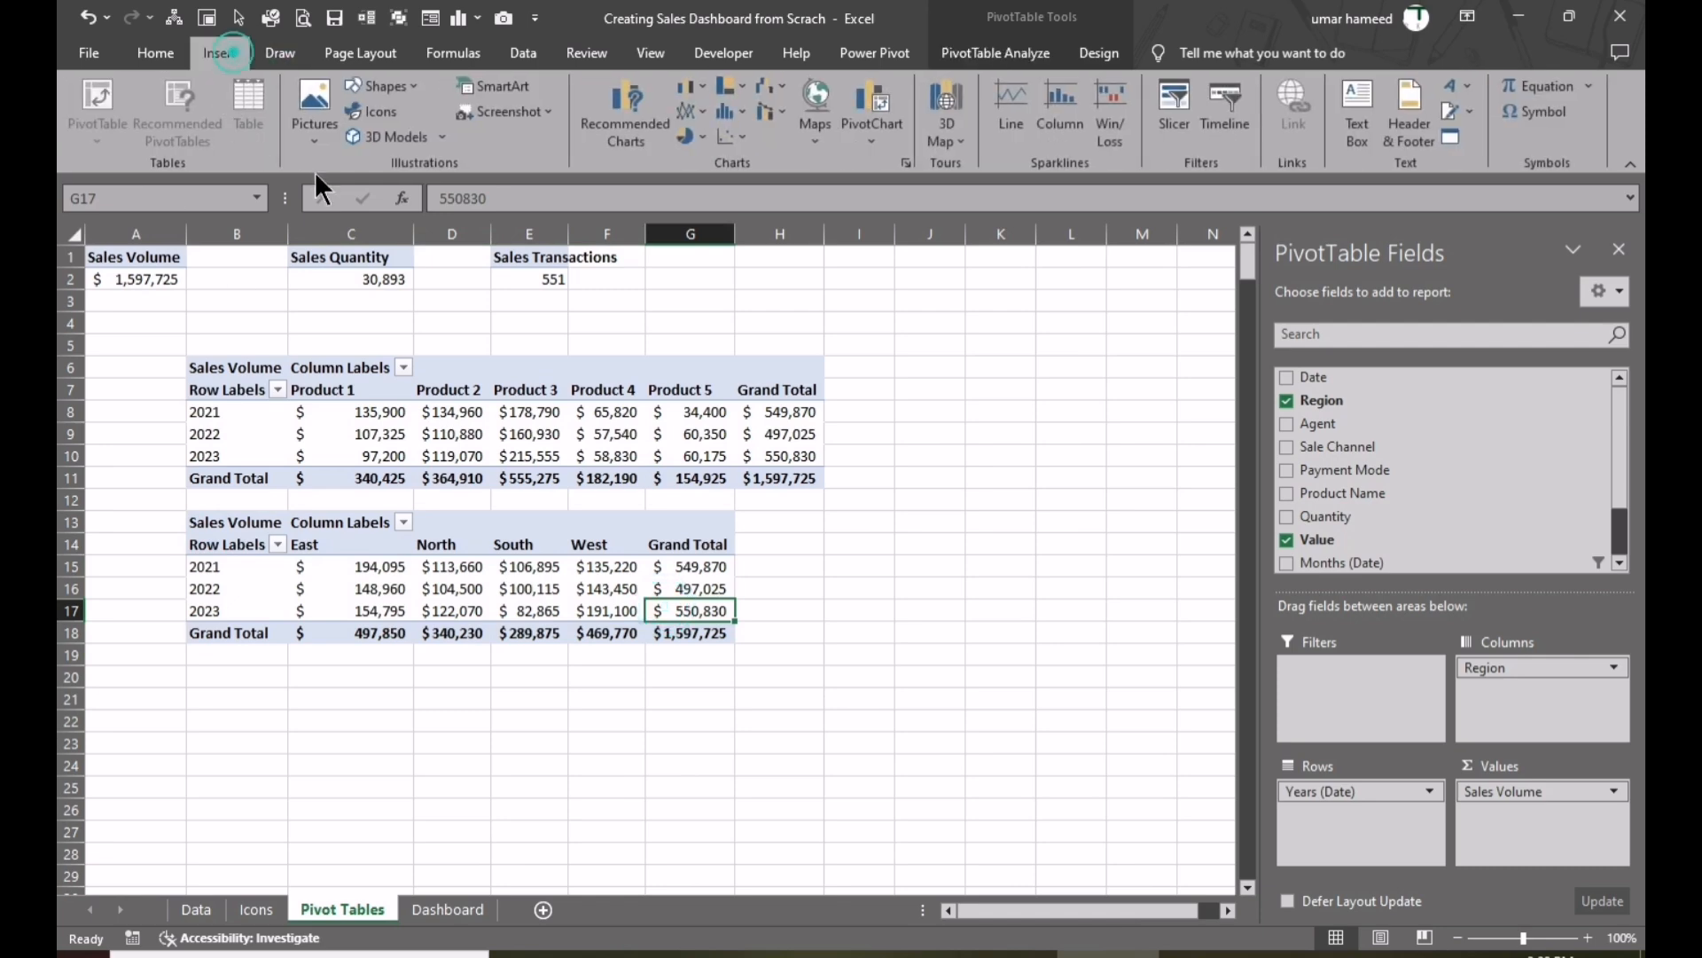
left_click(704, 86)
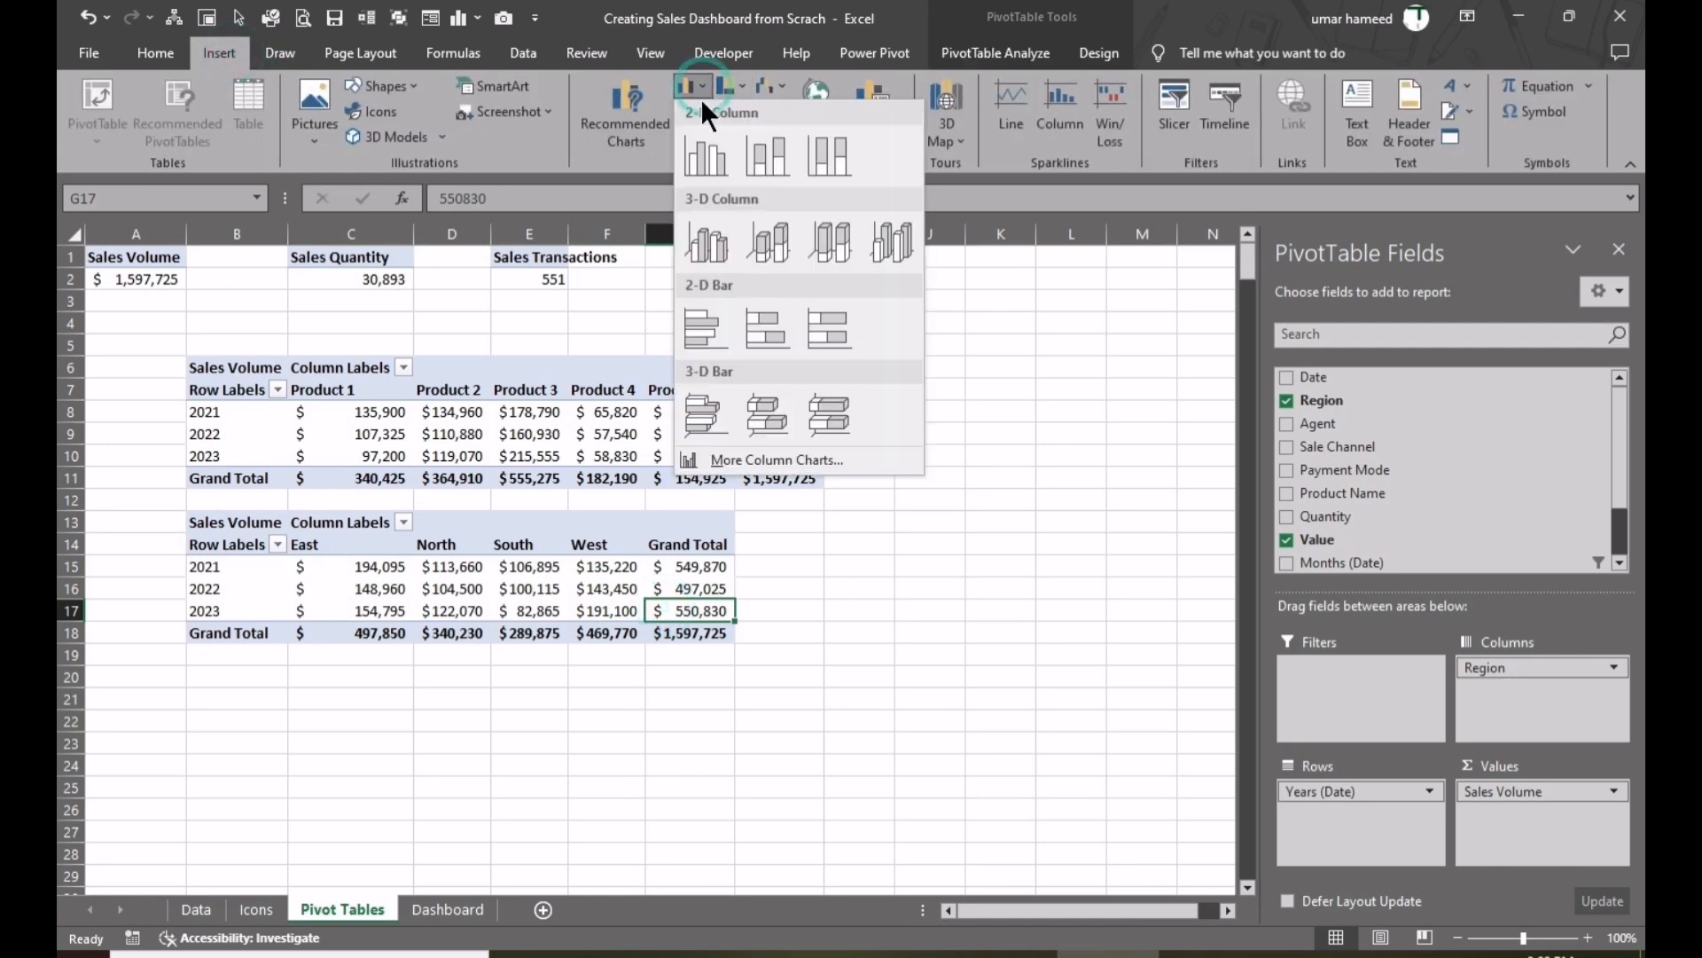
left_click(699, 156)
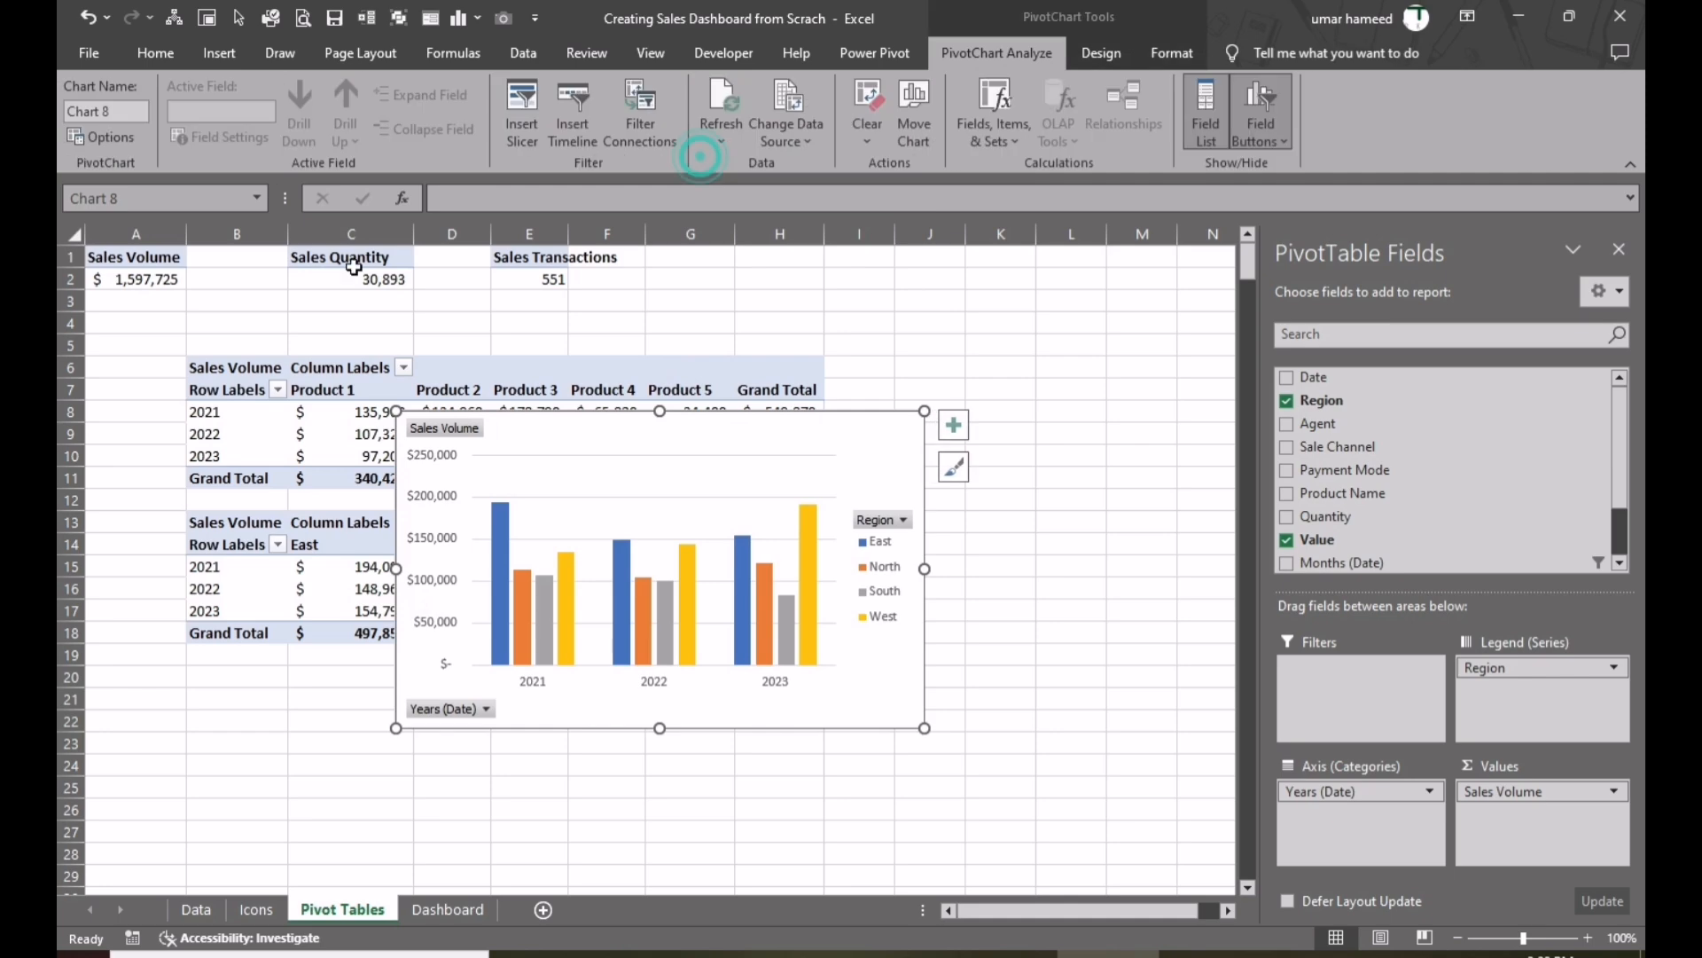
- Move the column chart below the region PivotTable, starting at row 20
left_click_drag(540, 424, 493, 613)
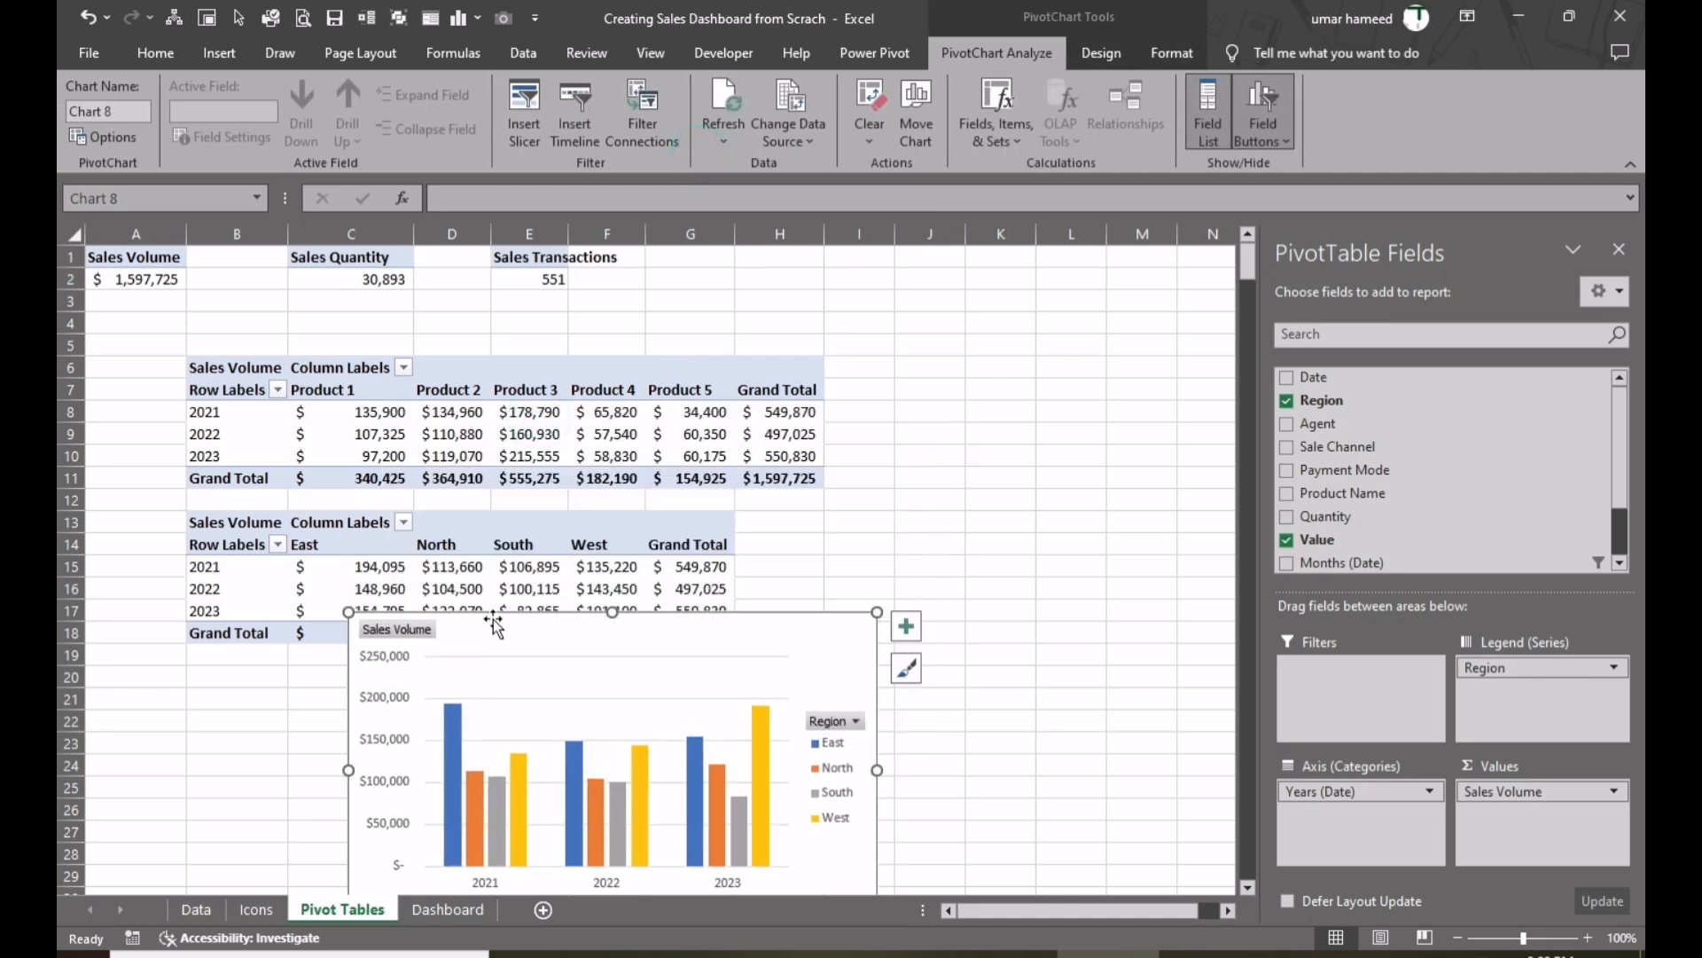
scroll(497, 612, "down", 3)
left_click_drag(544, 410, 471, 474)
- Remove the column chart's gridlines and hide all its field buttons
left_click(831, 493)
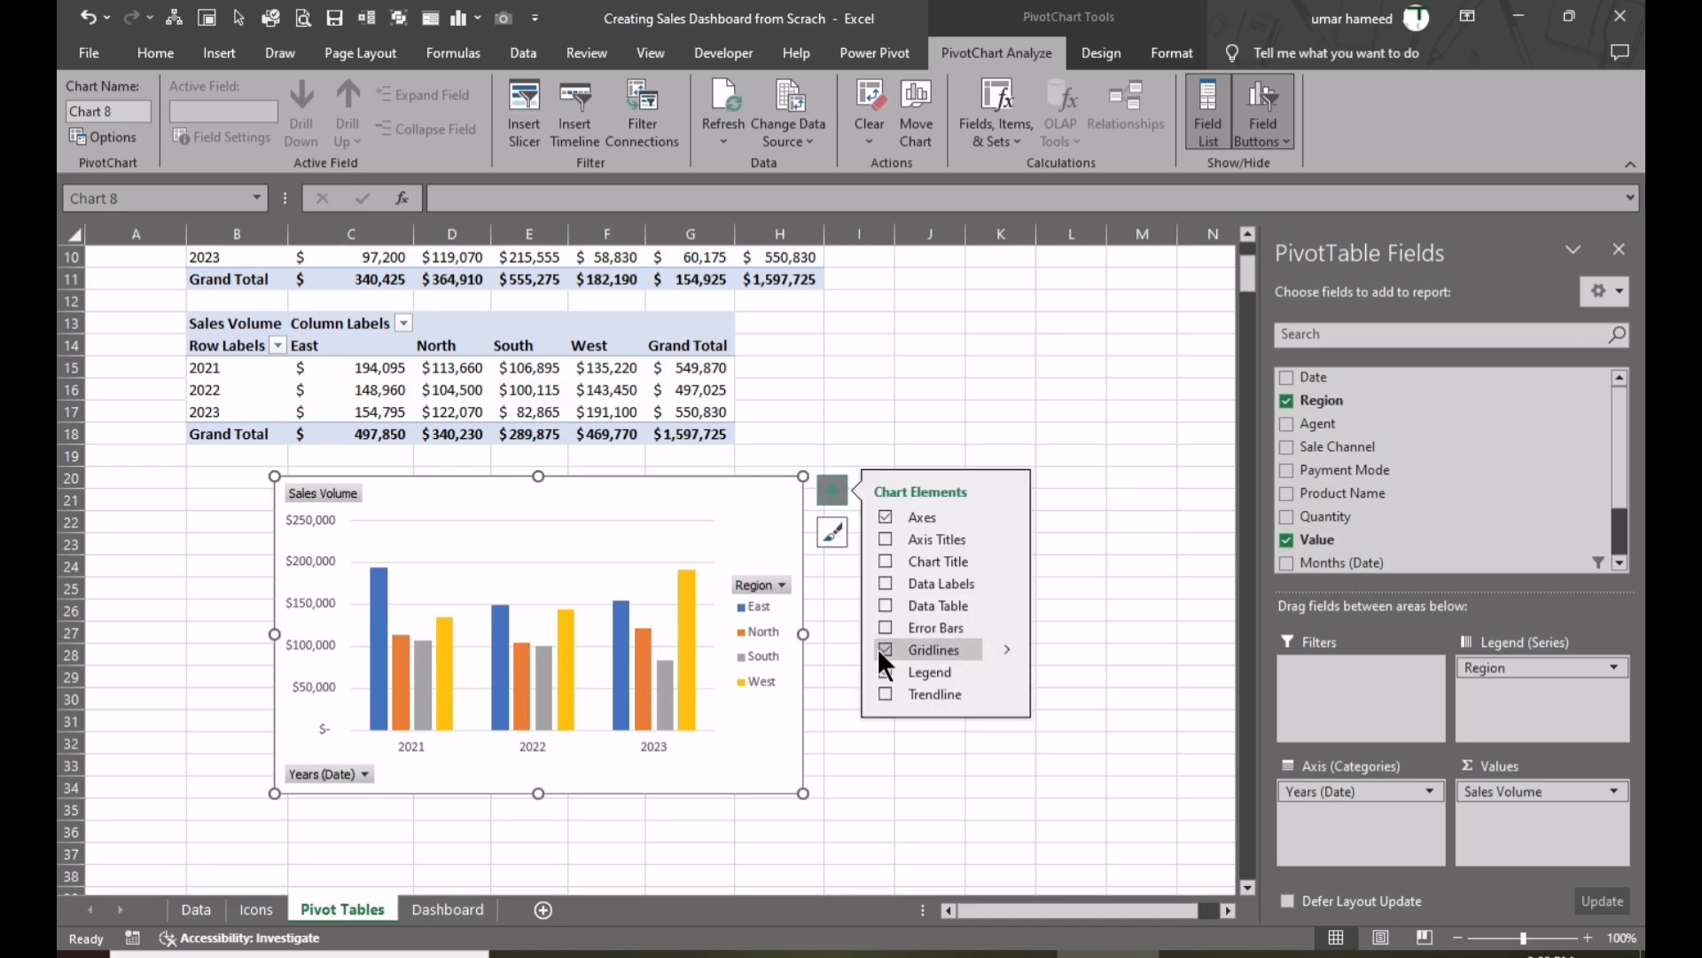
right_click(758, 586)
left_click(886, 831)
- Set the column chart's legend position to Top
left_click(774, 624)
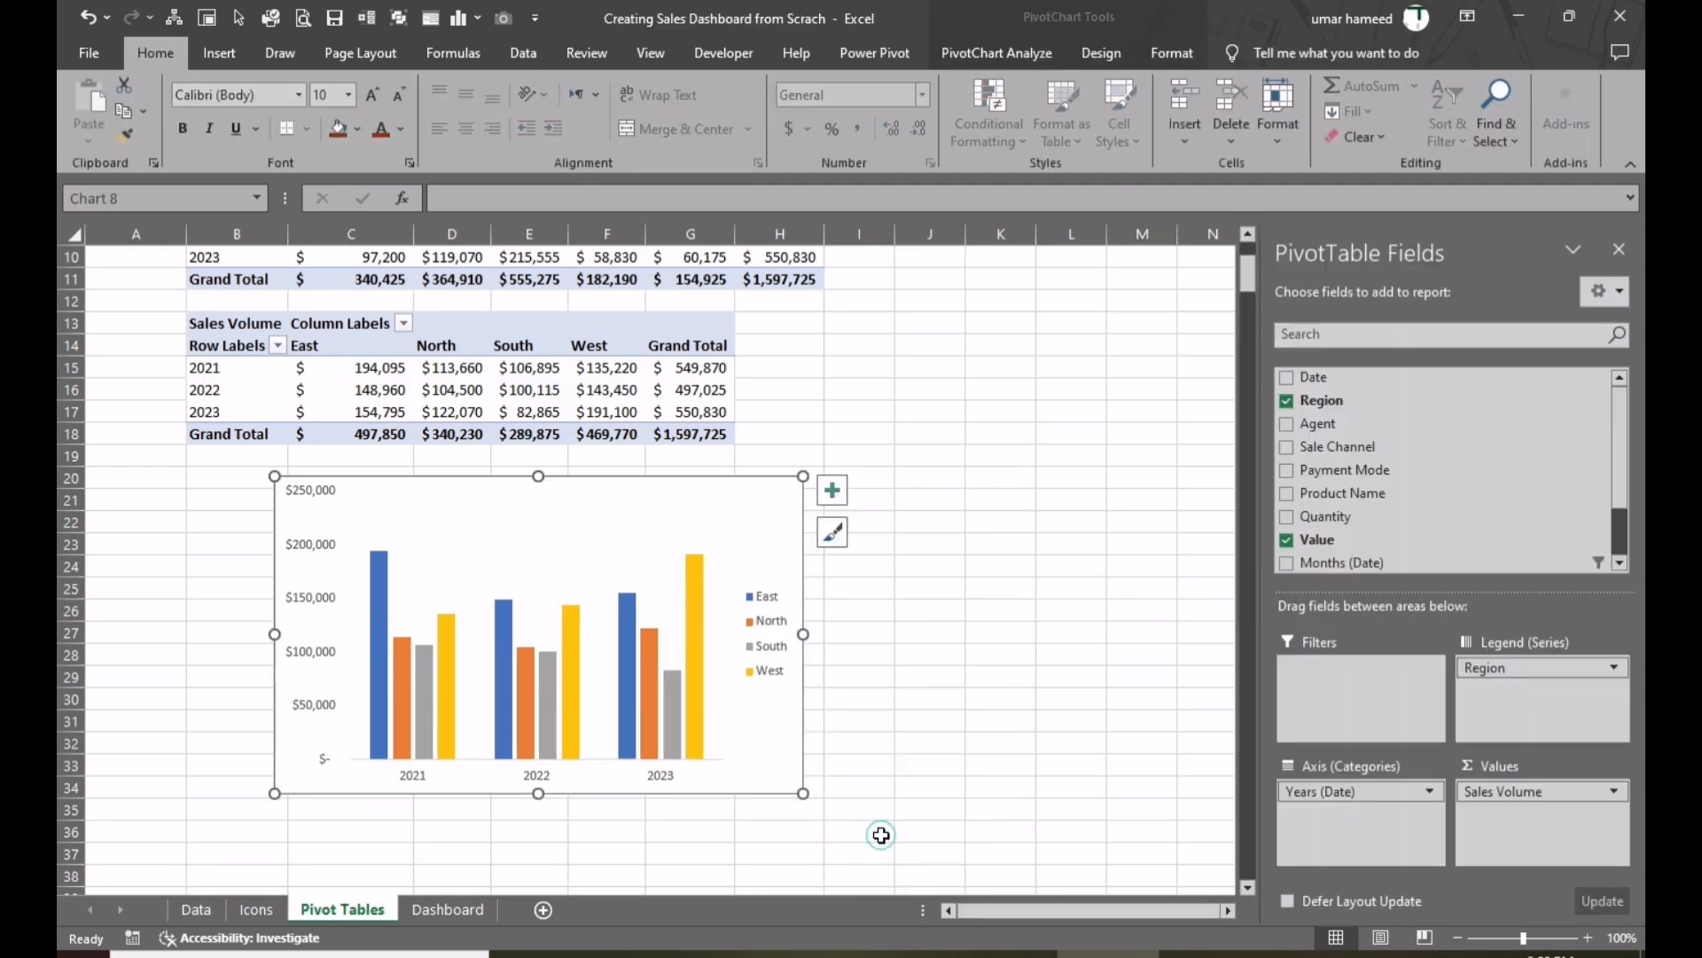
left_click(826, 791)
left_click(1385, 434)
left_click(1621, 250)
- Move the region column chart from the Pivot Tables sheet to the Dashboard sheet and close the field list
right_click(771, 506)
left_click(676, 479)
key("ctrl+x")
key("ctrl+Page_Down")
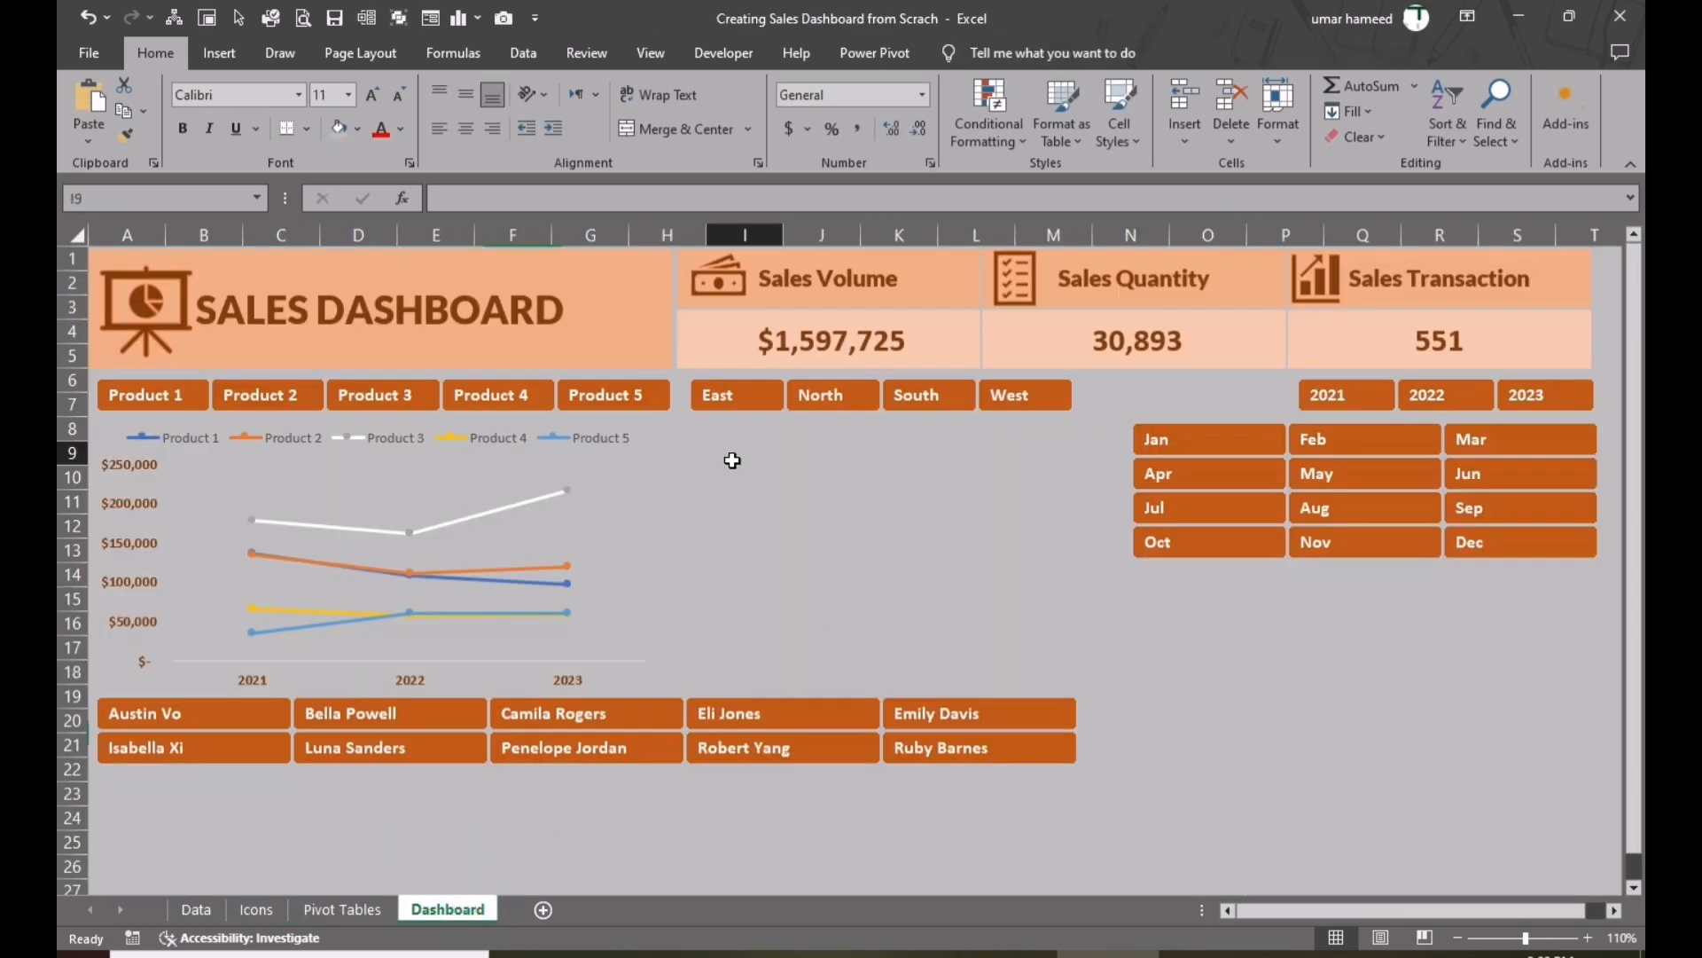
key("ctrl+v")
left_click(1620, 250)
- Position and resize the column chart to fill the space below the region slicer, between the line chart and the month slicer
left_click_drag(1286, 780, 998, 613)
left_click_drag(889, 456, 939, 514)
key("ctrl+z")
left_click_drag(733, 371, 786, 414)
left_click_drag(635, 371, 720, 420)
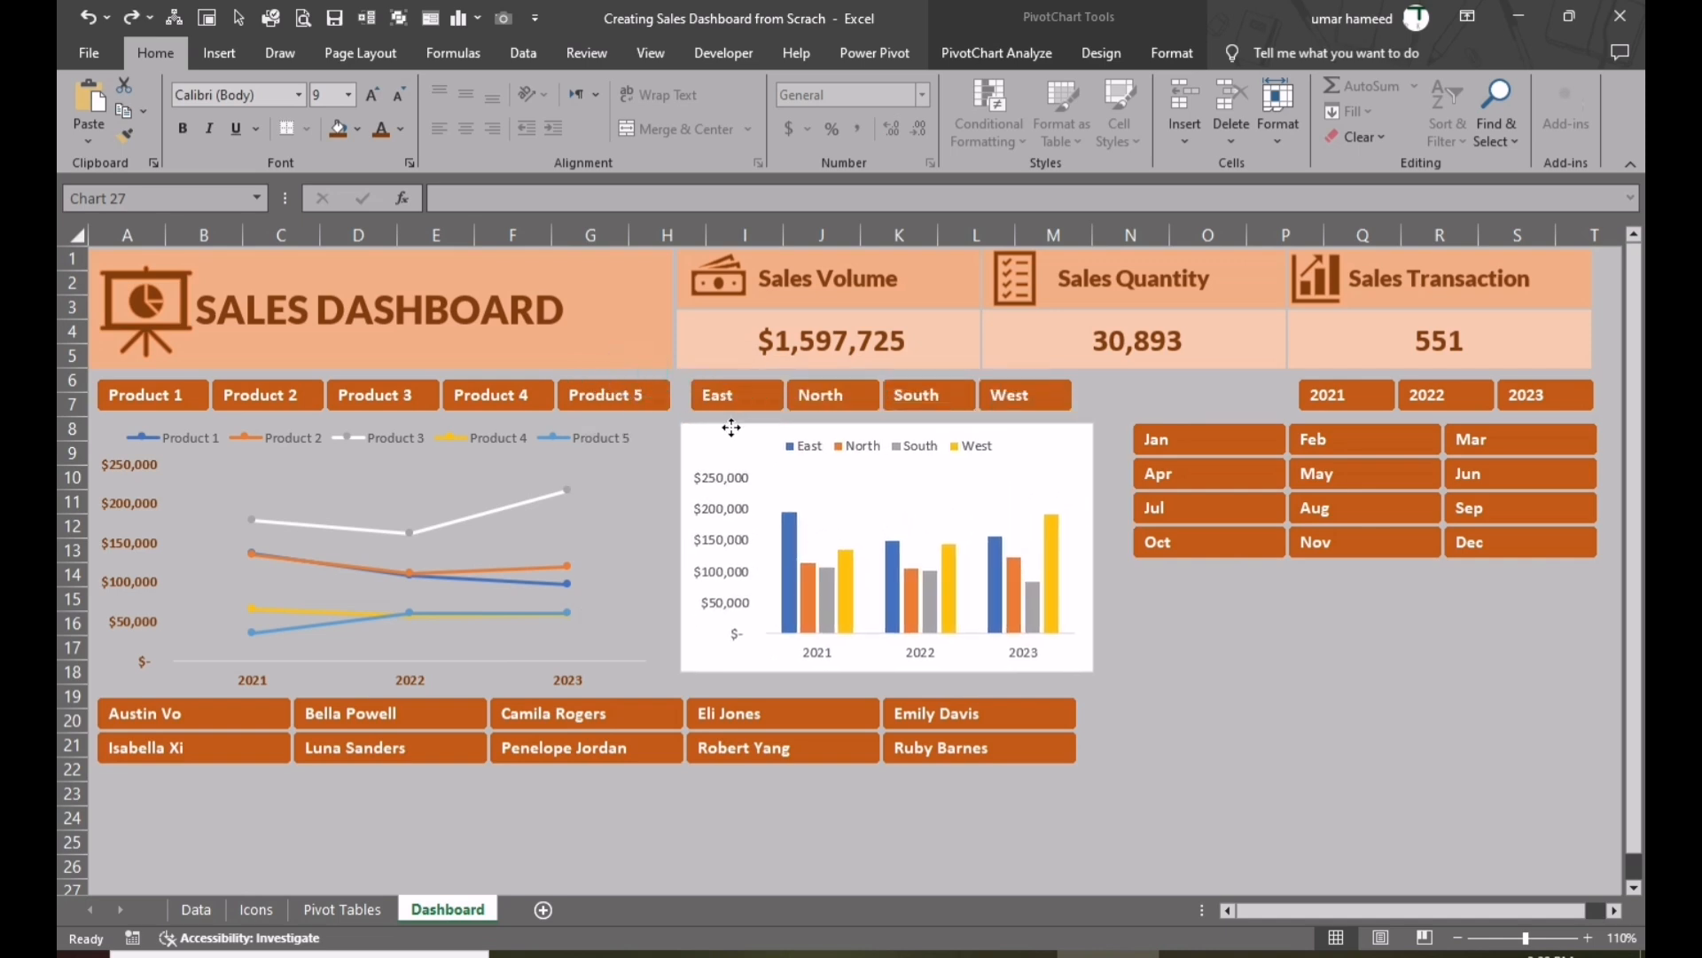
left_click_drag(1083, 541, 1126, 541)
left_click_drag(899, 665, 899, 692)
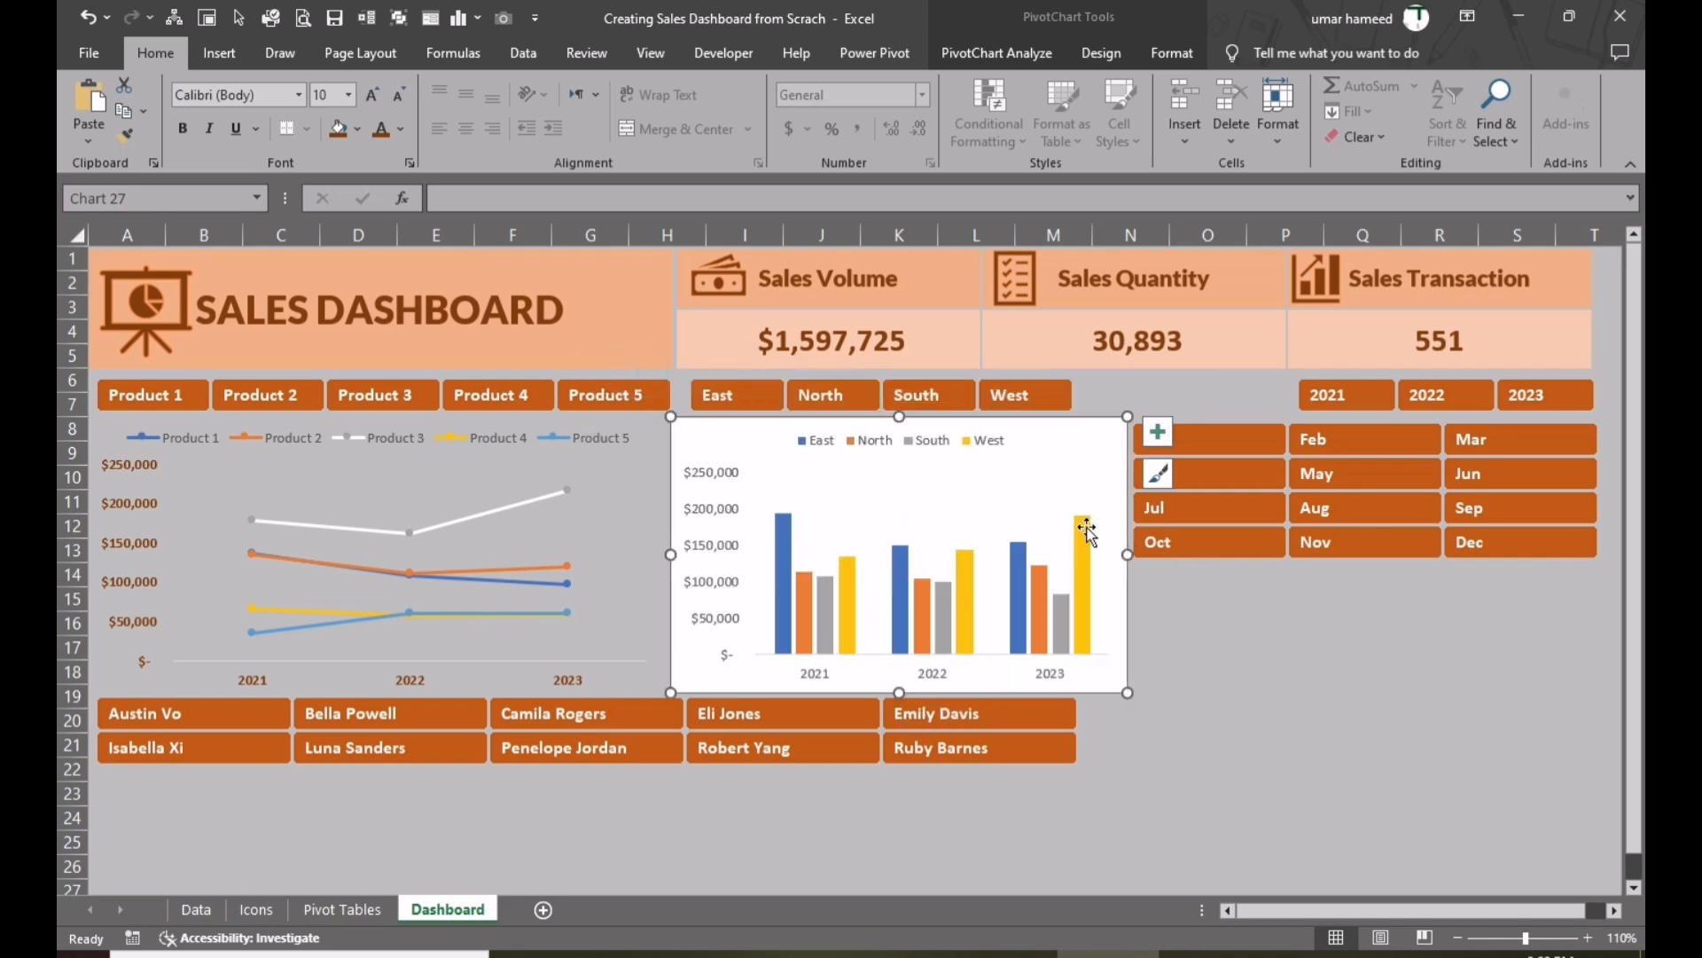
left_click(1285, 650)
- Set the column chart's area to No fill and its border to No line
left_click(1011, 483)
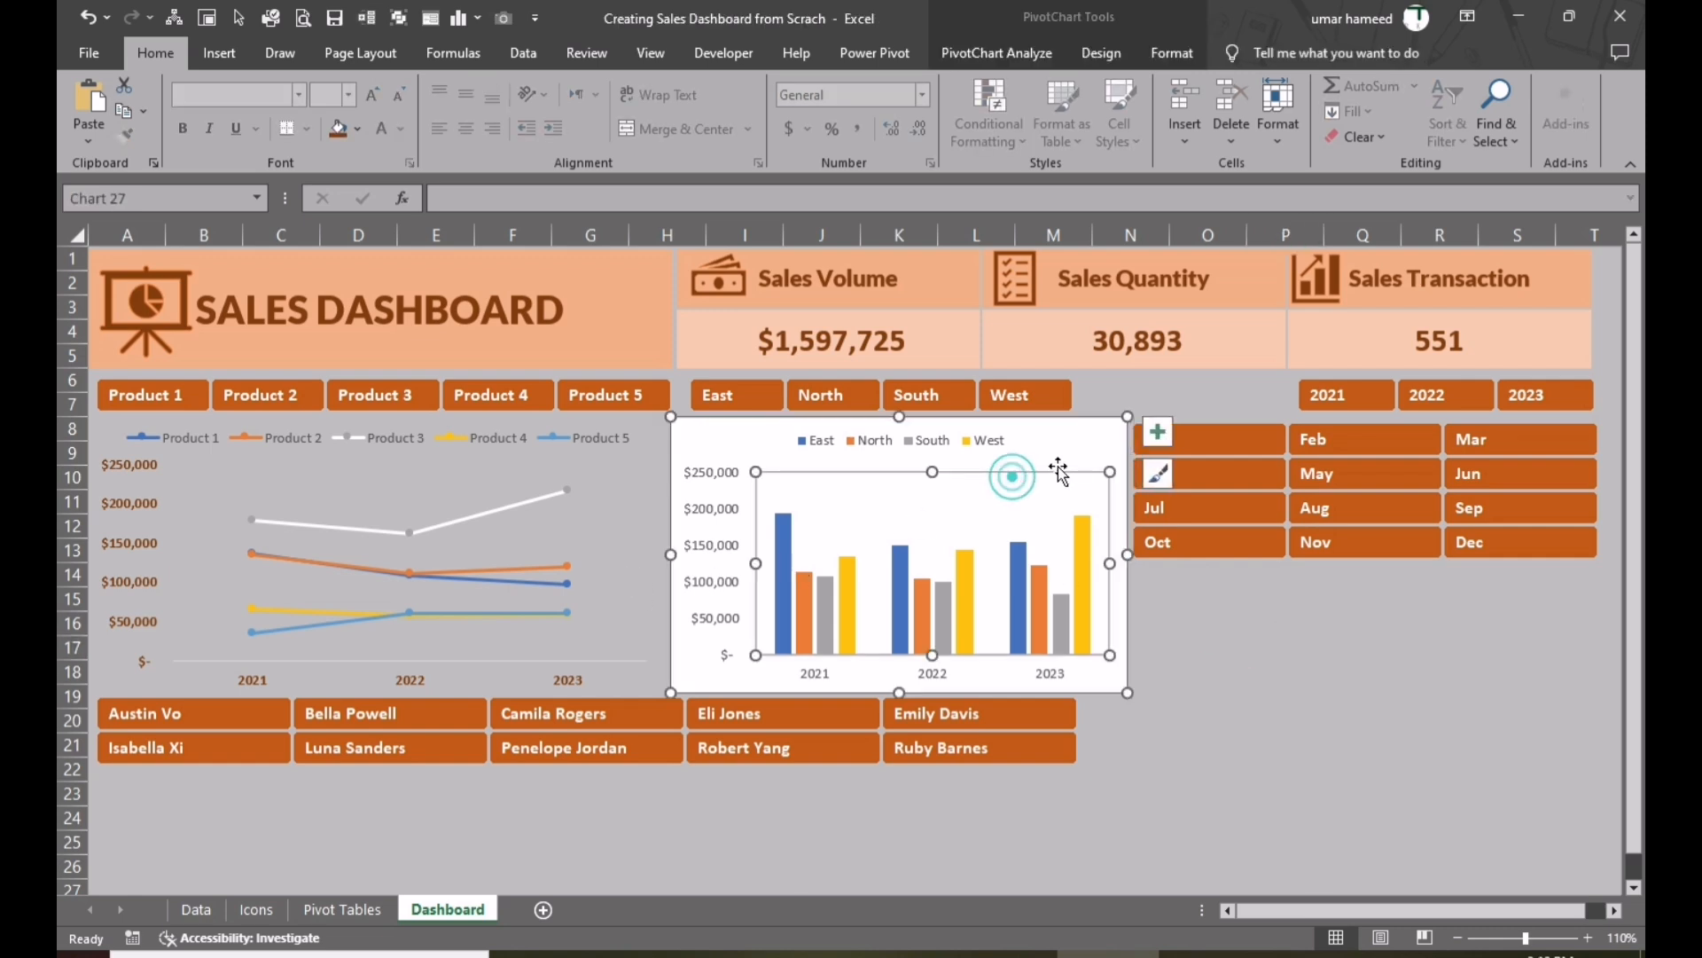
right_click(1067, 433)
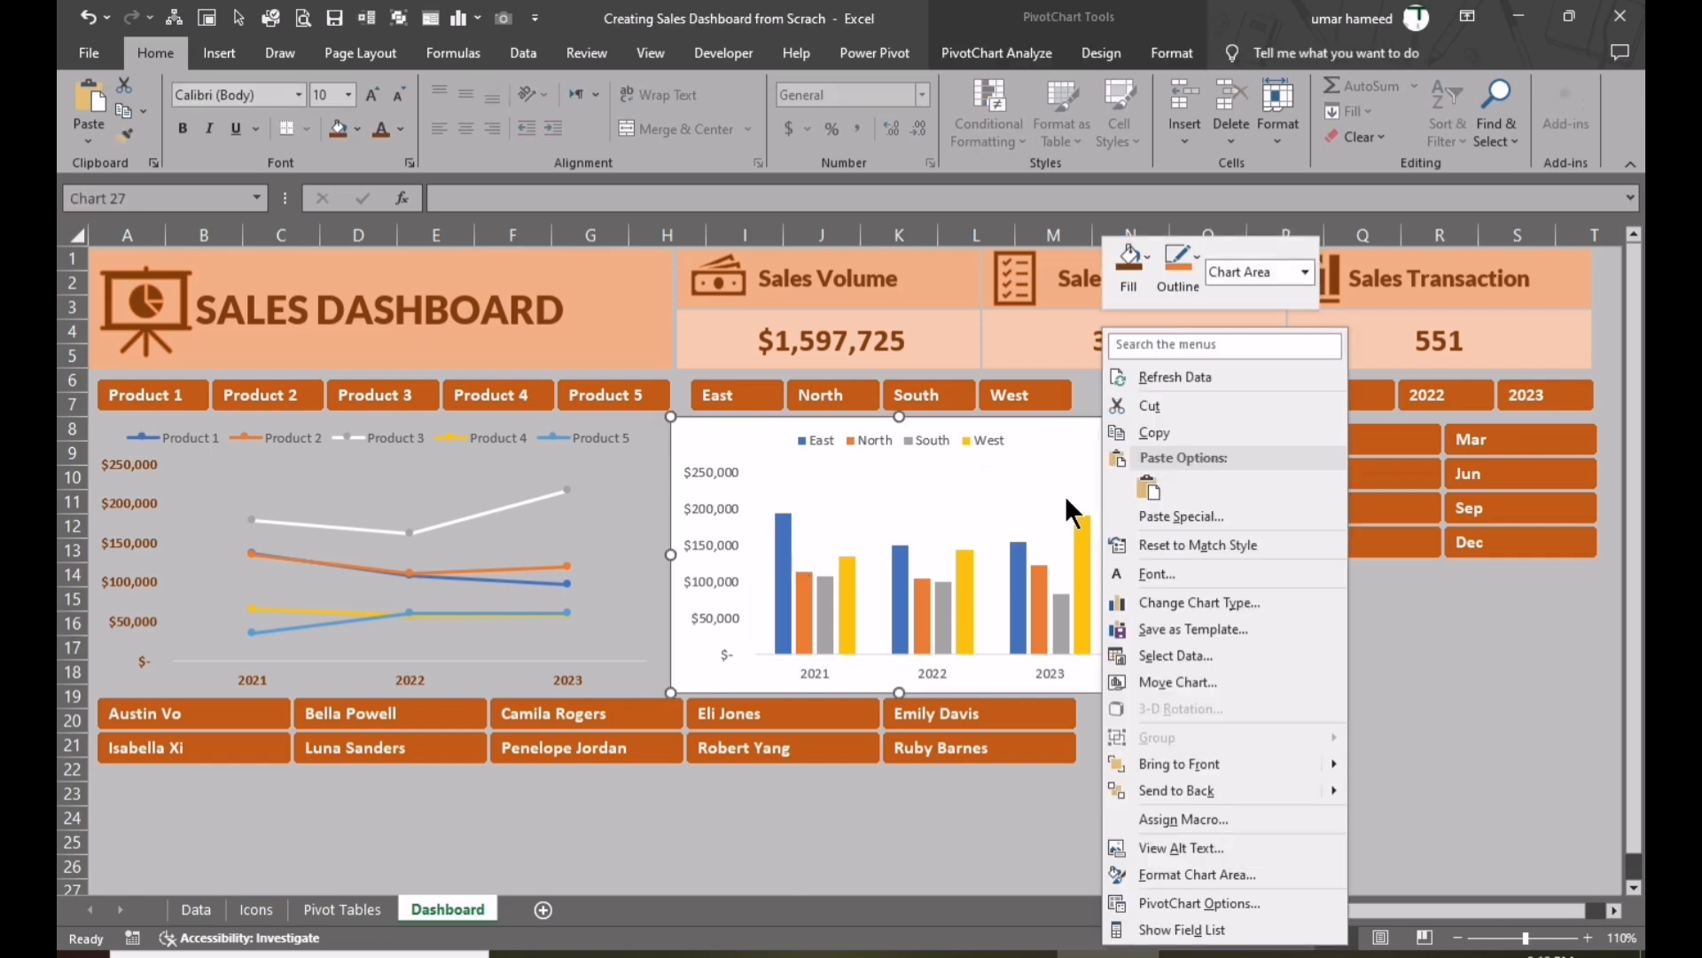
left_click(1215, 875)
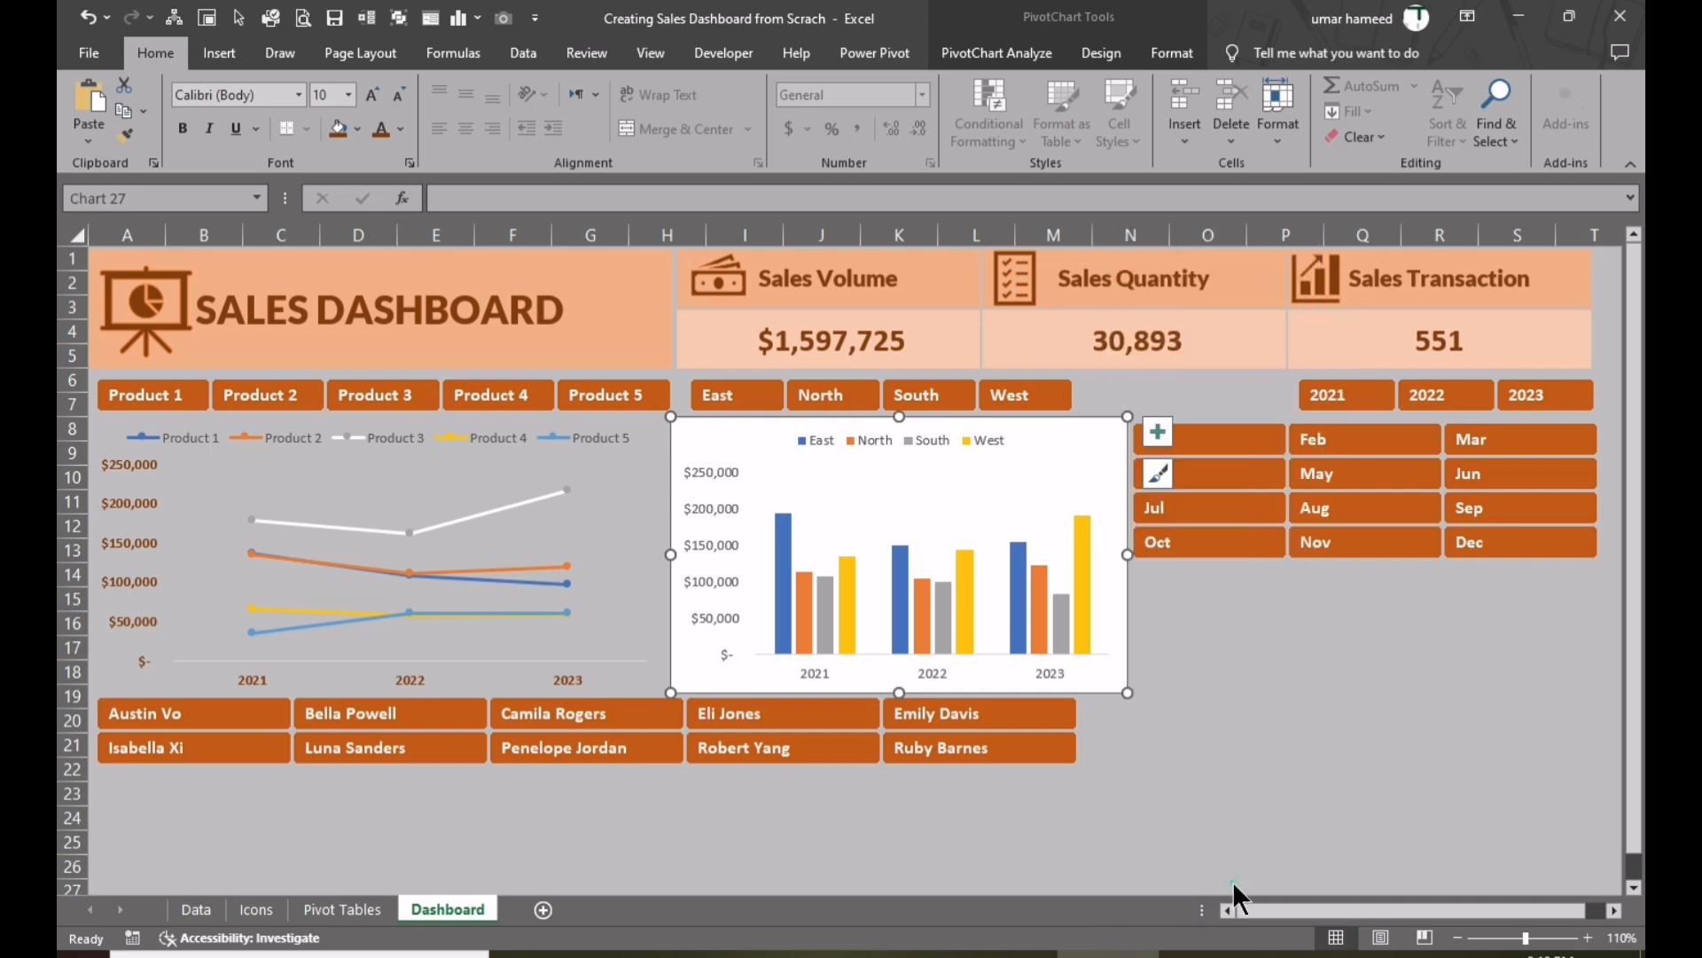
left_click(1378, 410)
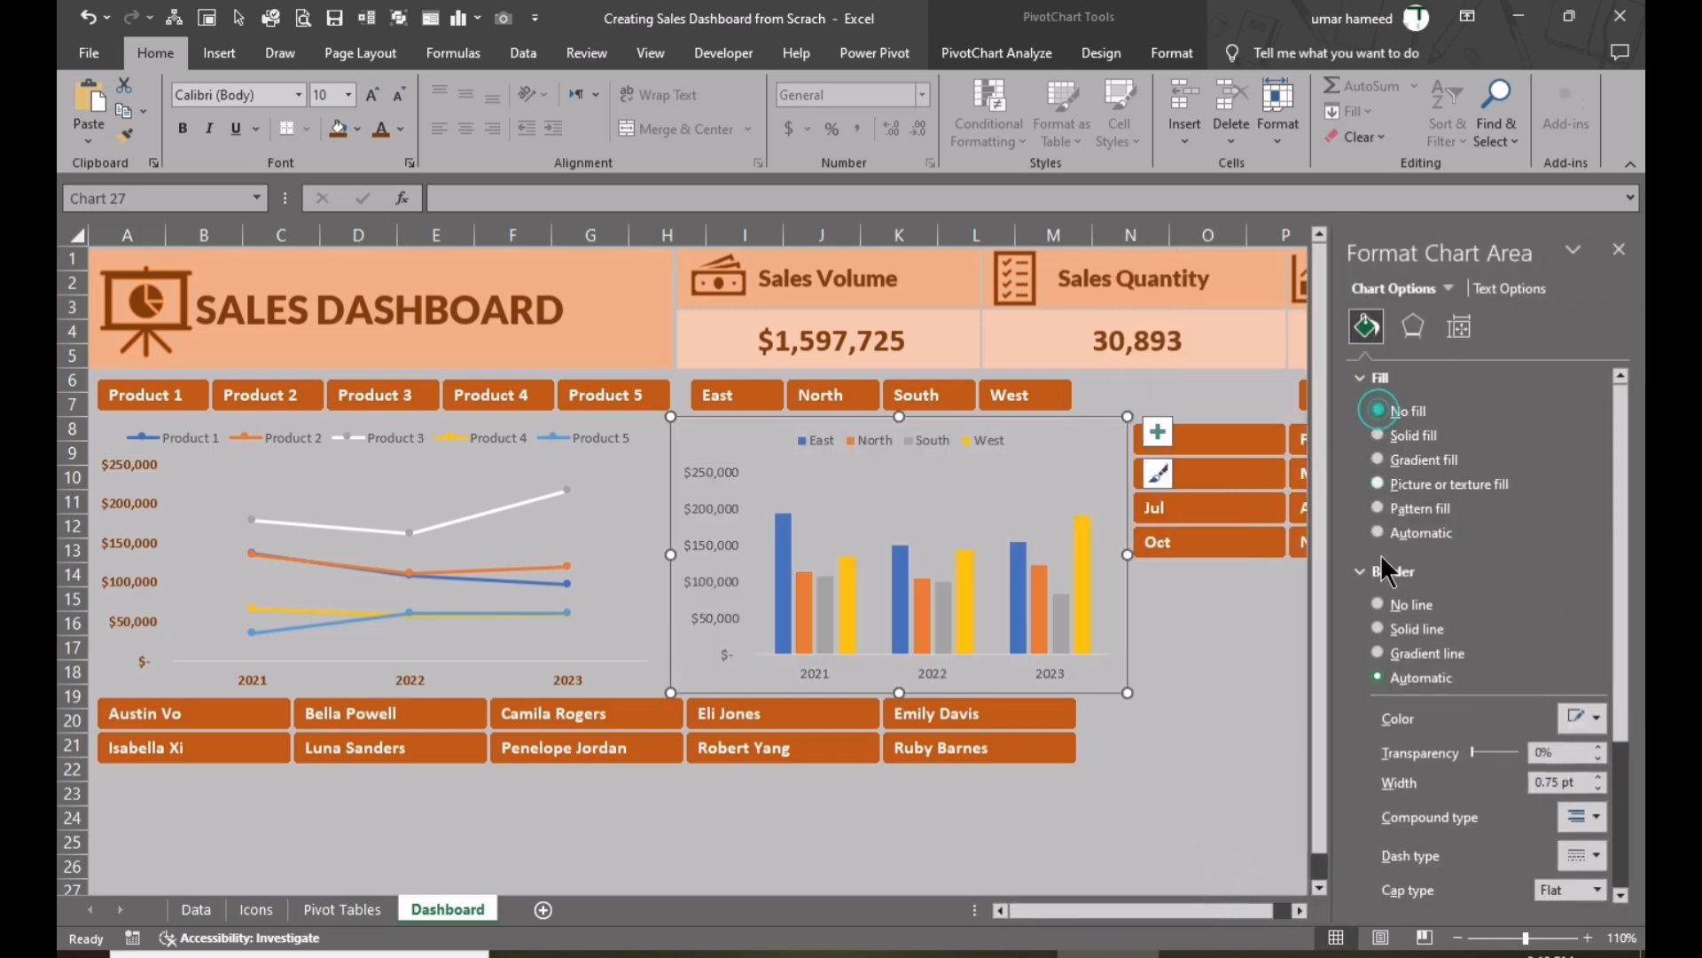
left_click(1378, 603)
left_click(1280, 642)
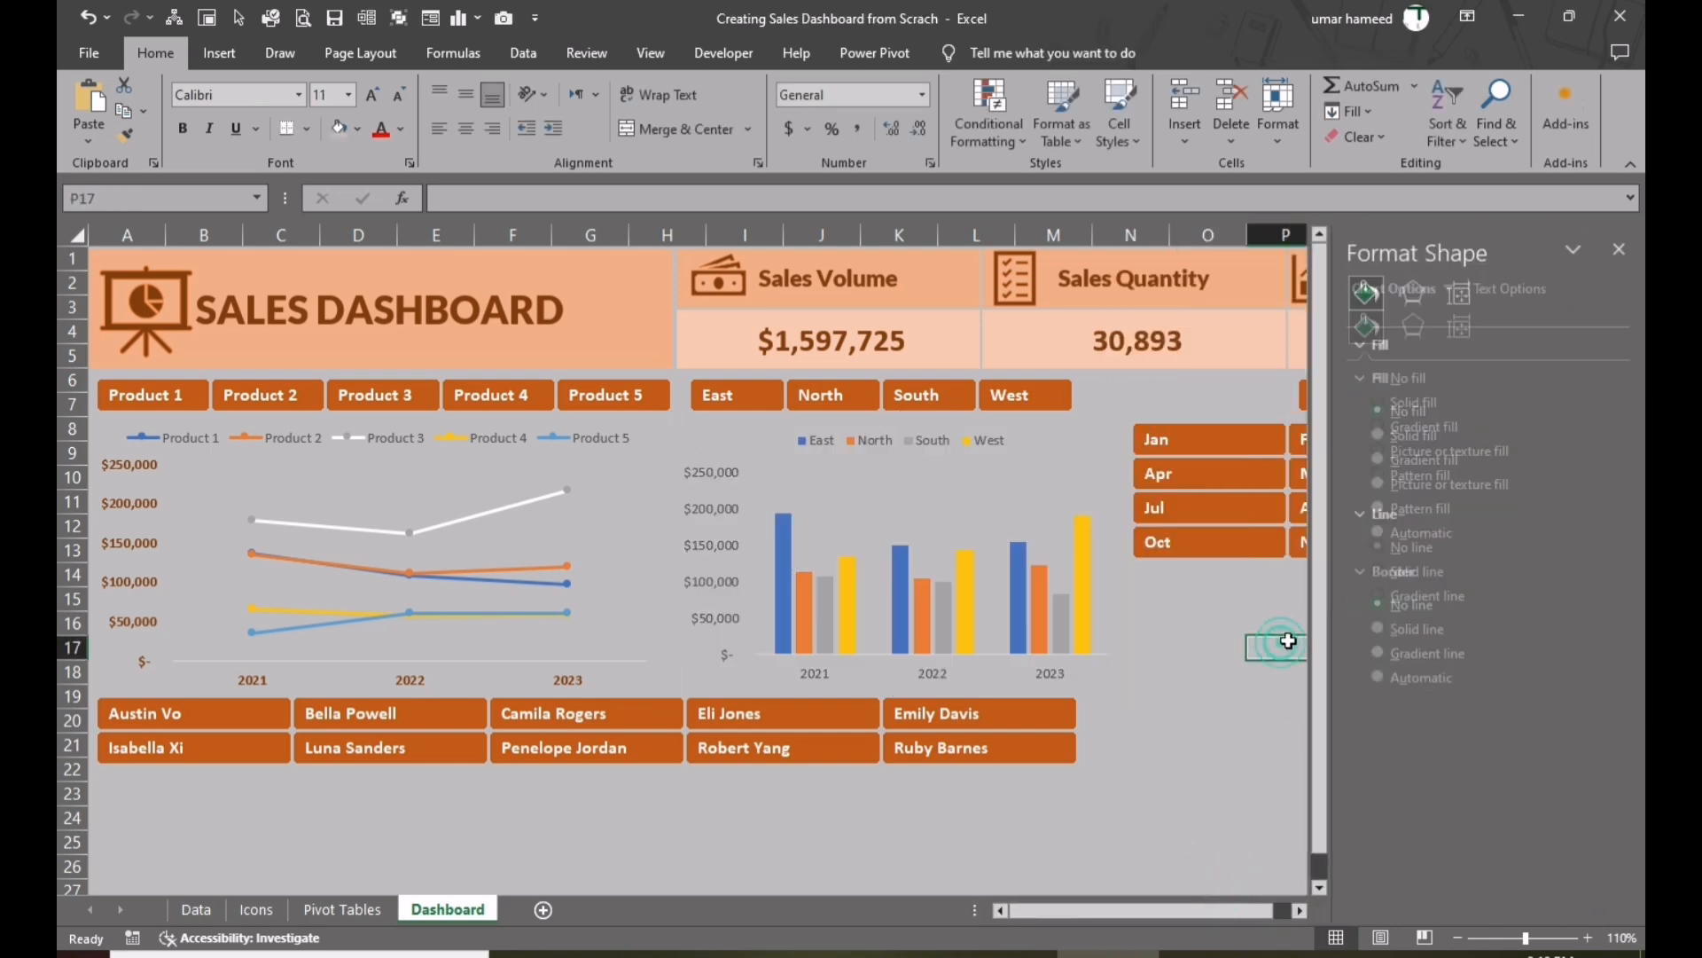
left_click(1618, 249)
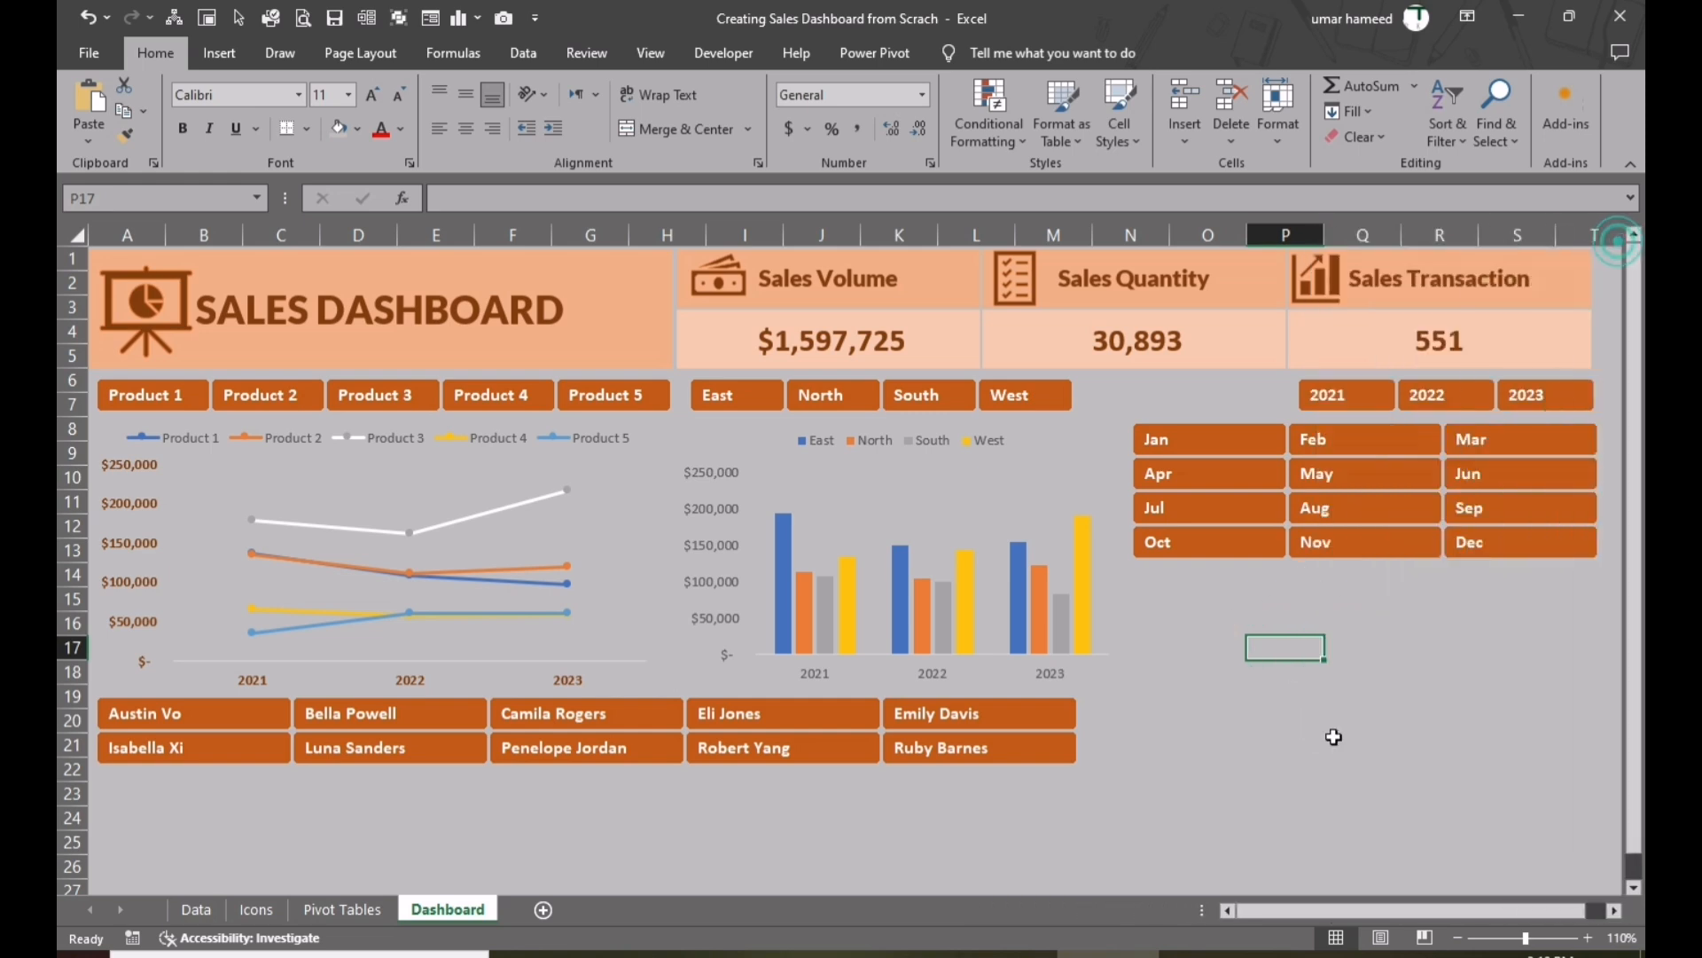
- Fill the South series of the column chart with solid white
left_click(1065, 624)
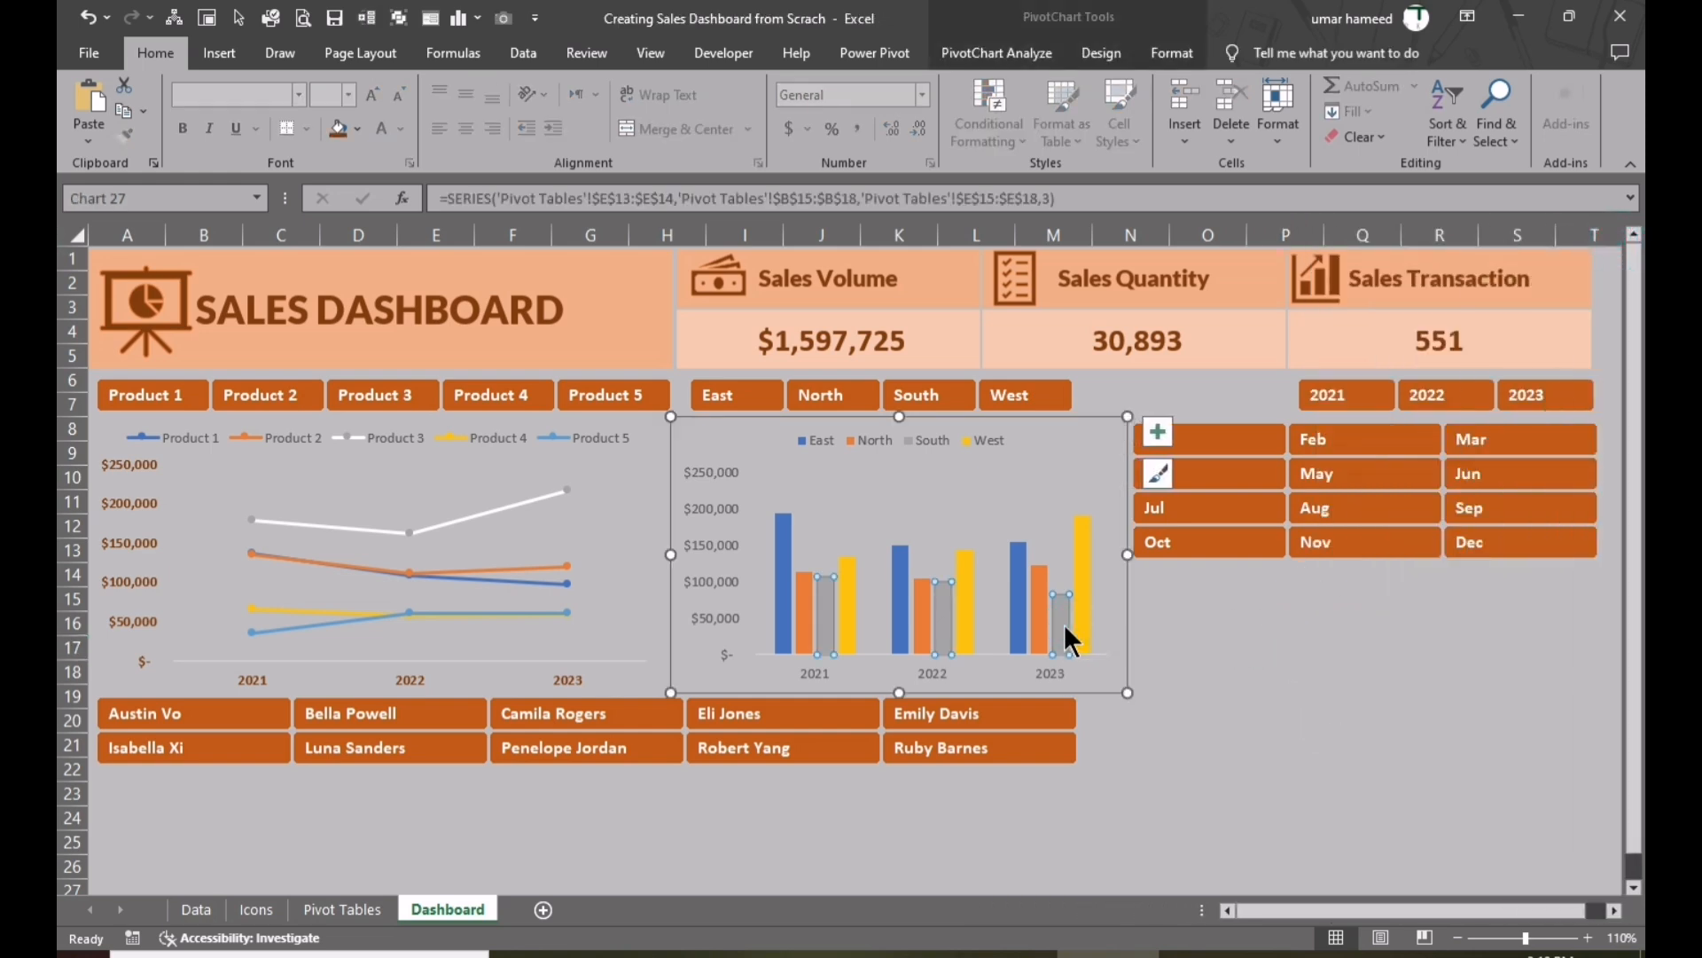
right_click(1075, 633)
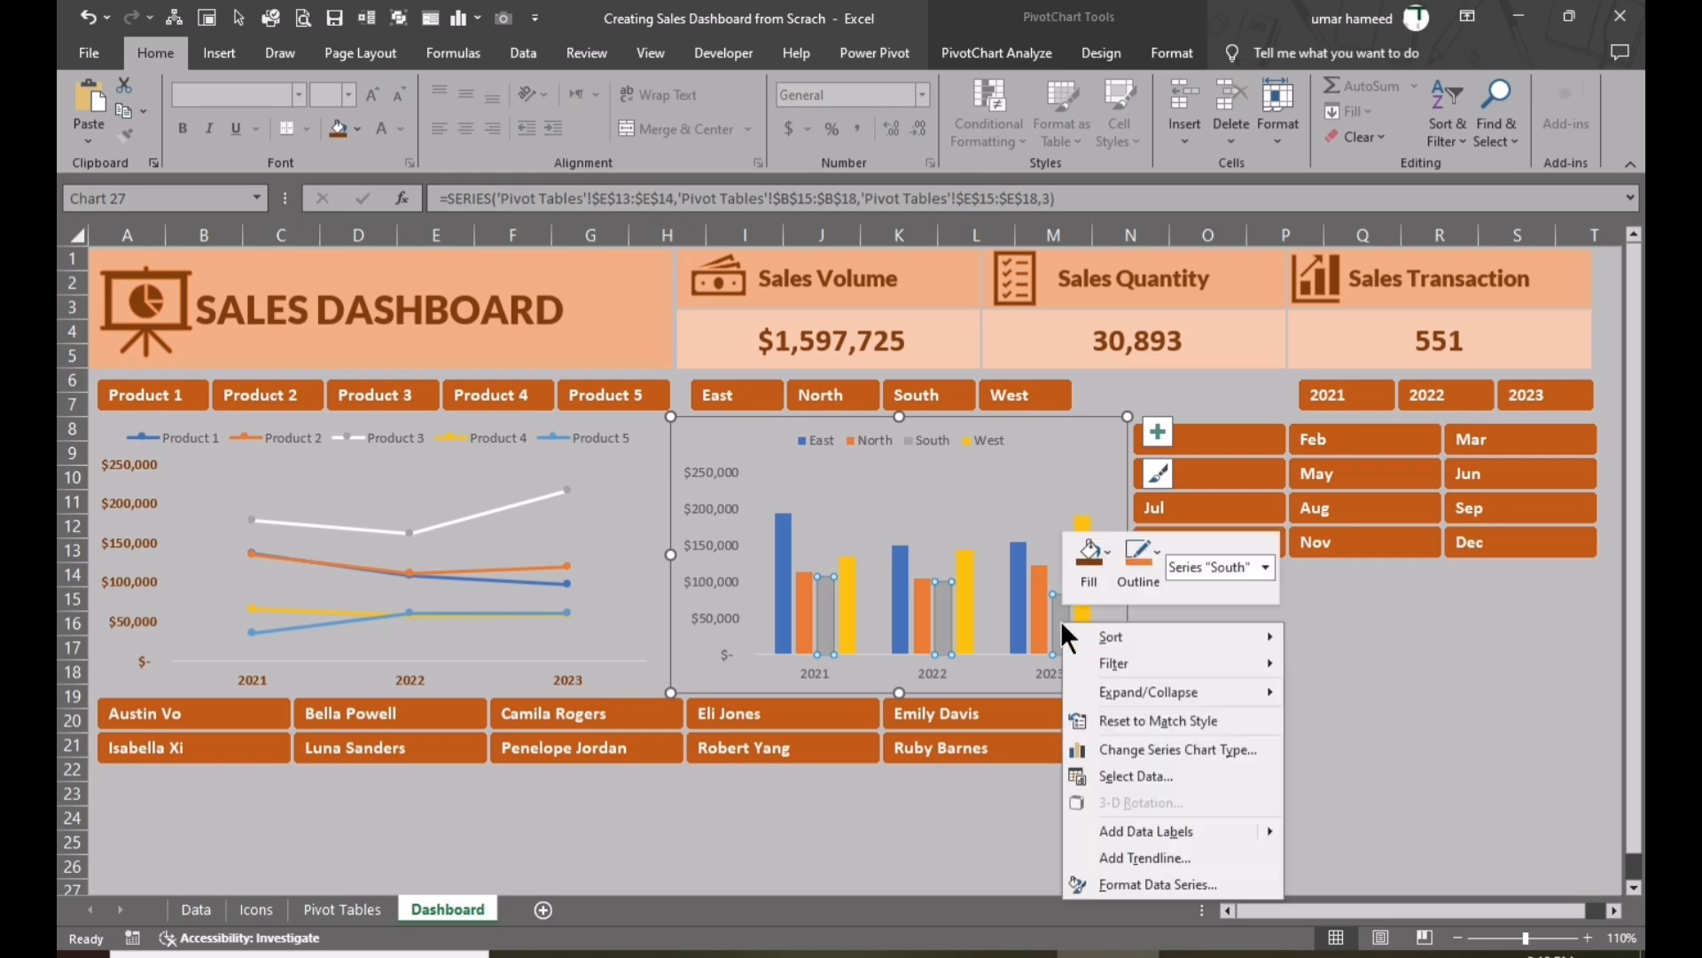
left_click(1158, 884)
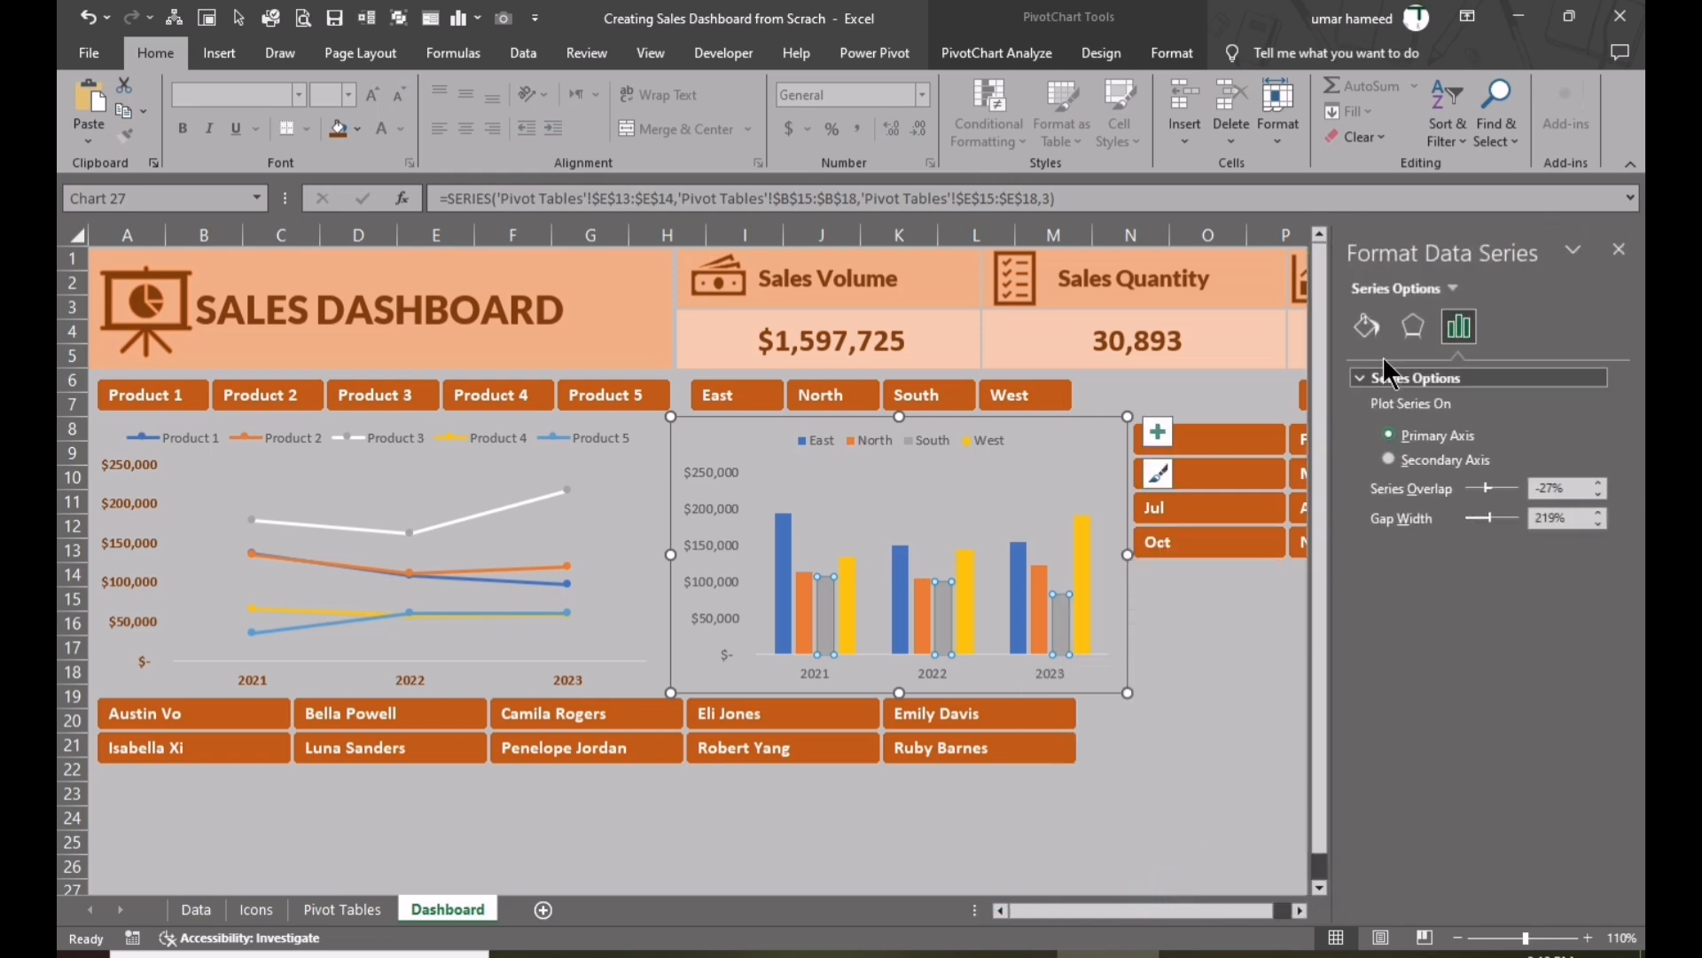
left_click(1366, 328)
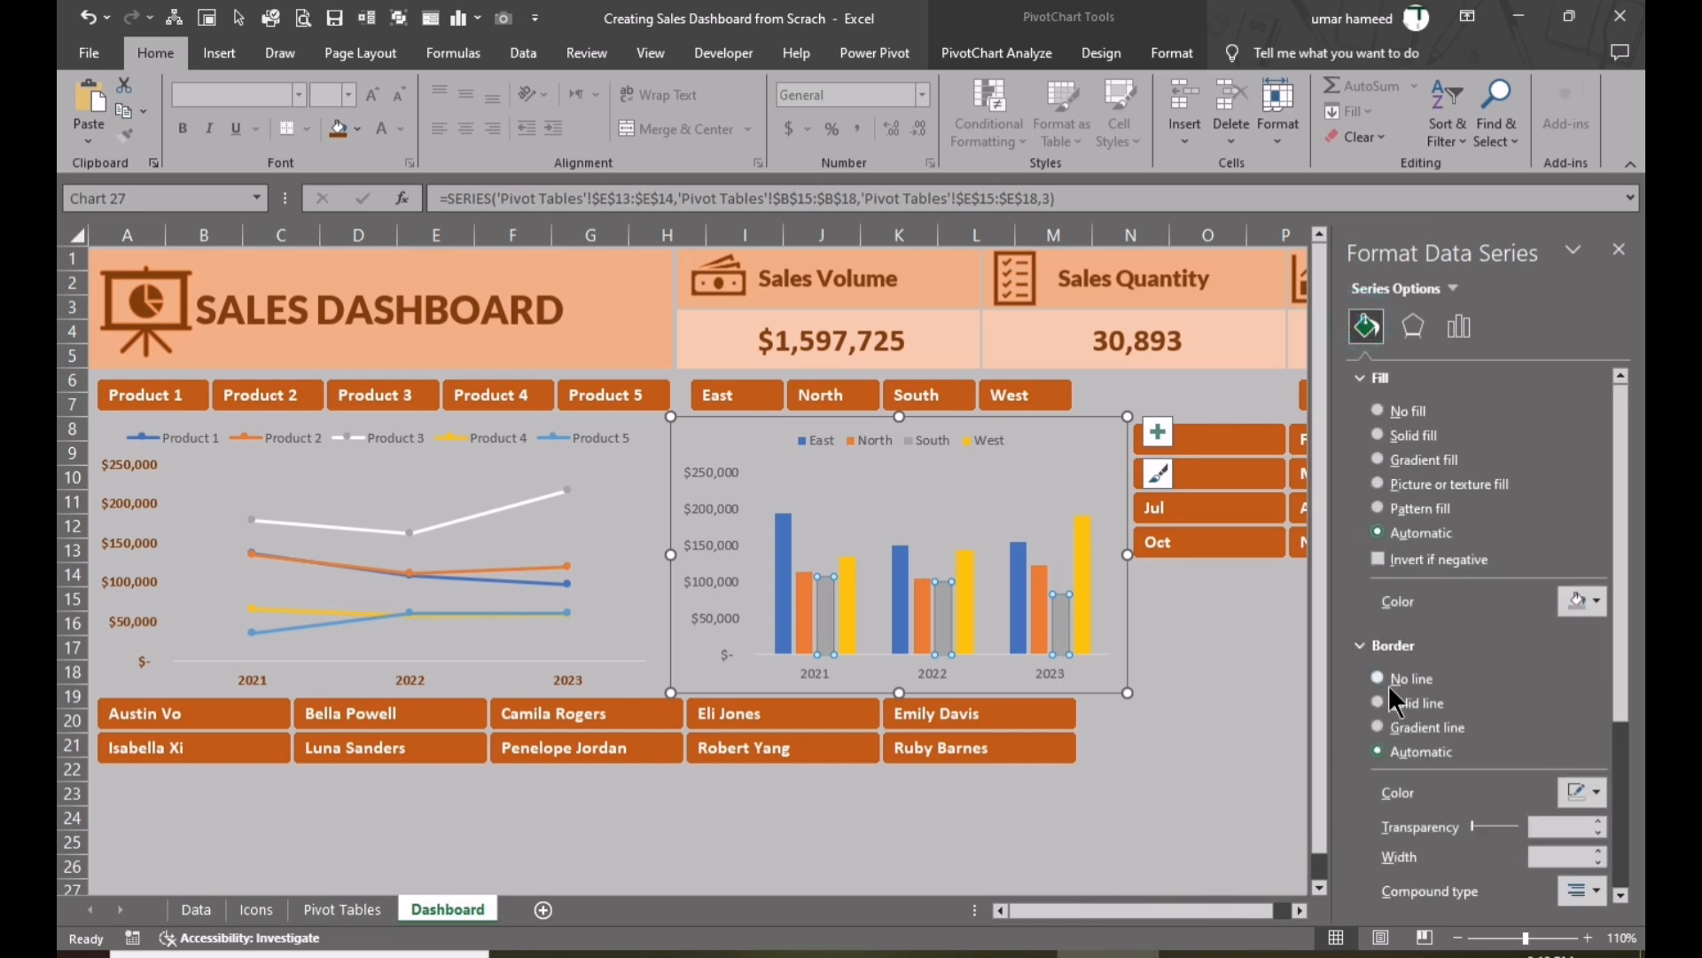
left_click(1590, 602)
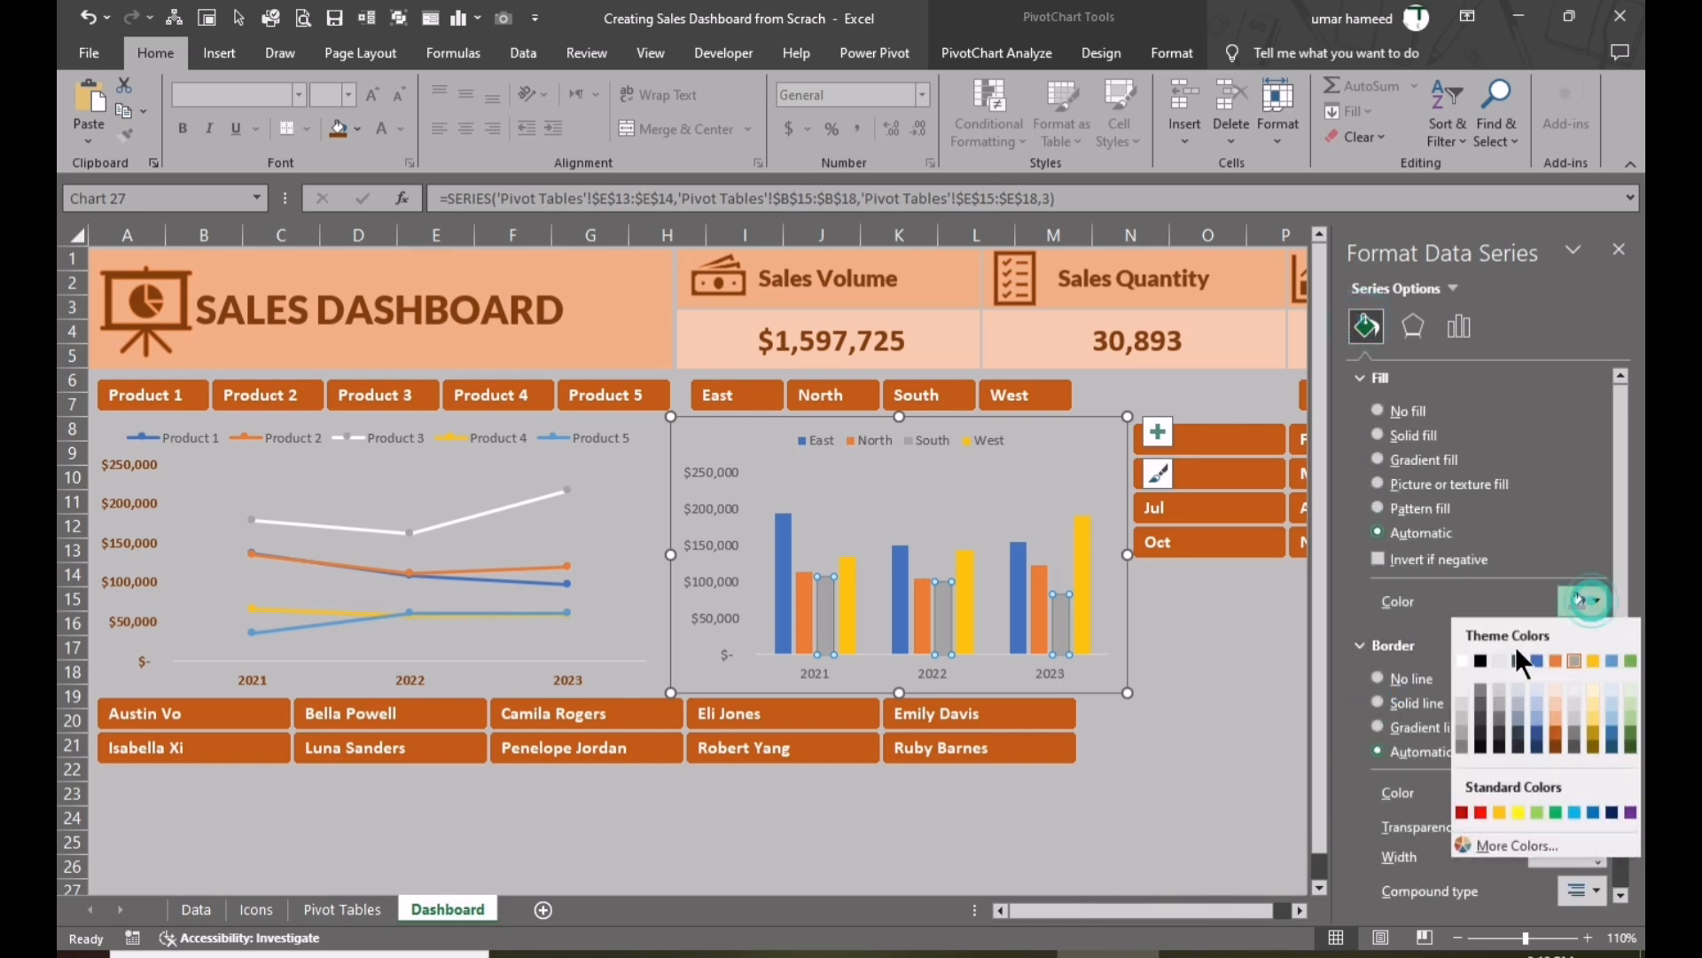
left_click(1468, 660)
left_click(1263, 796)
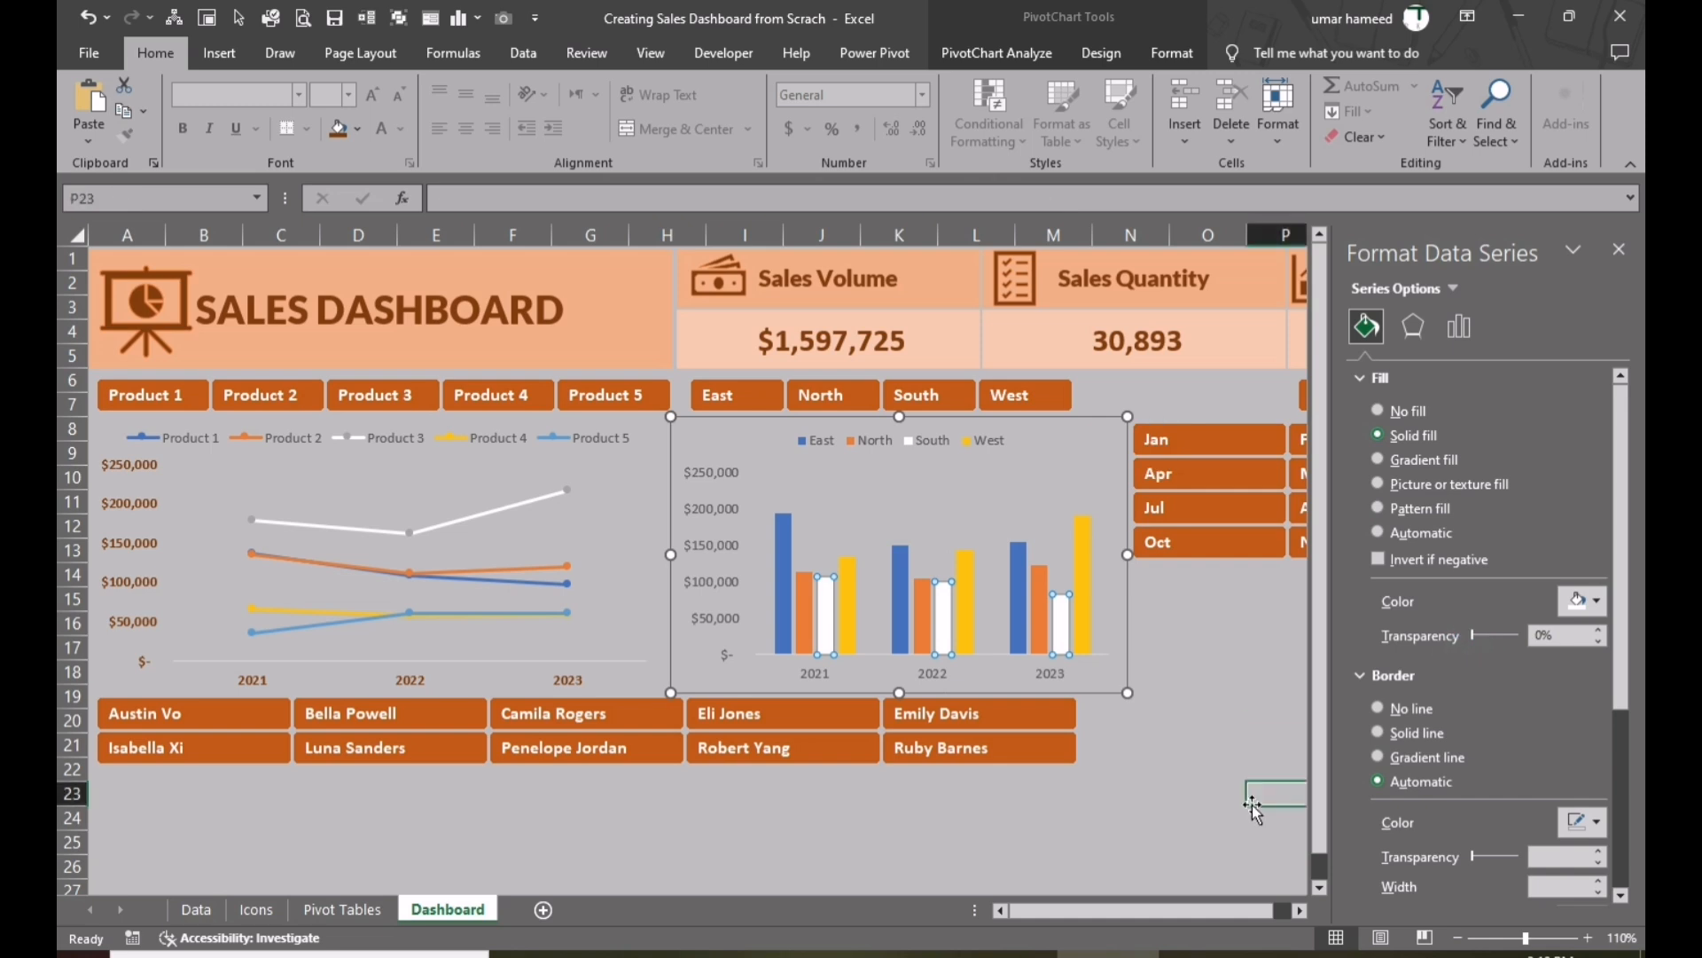
- Make the column chart's year and value axis labels bold dark orange, matching the line chart's axis labels
left_click(830, 677)
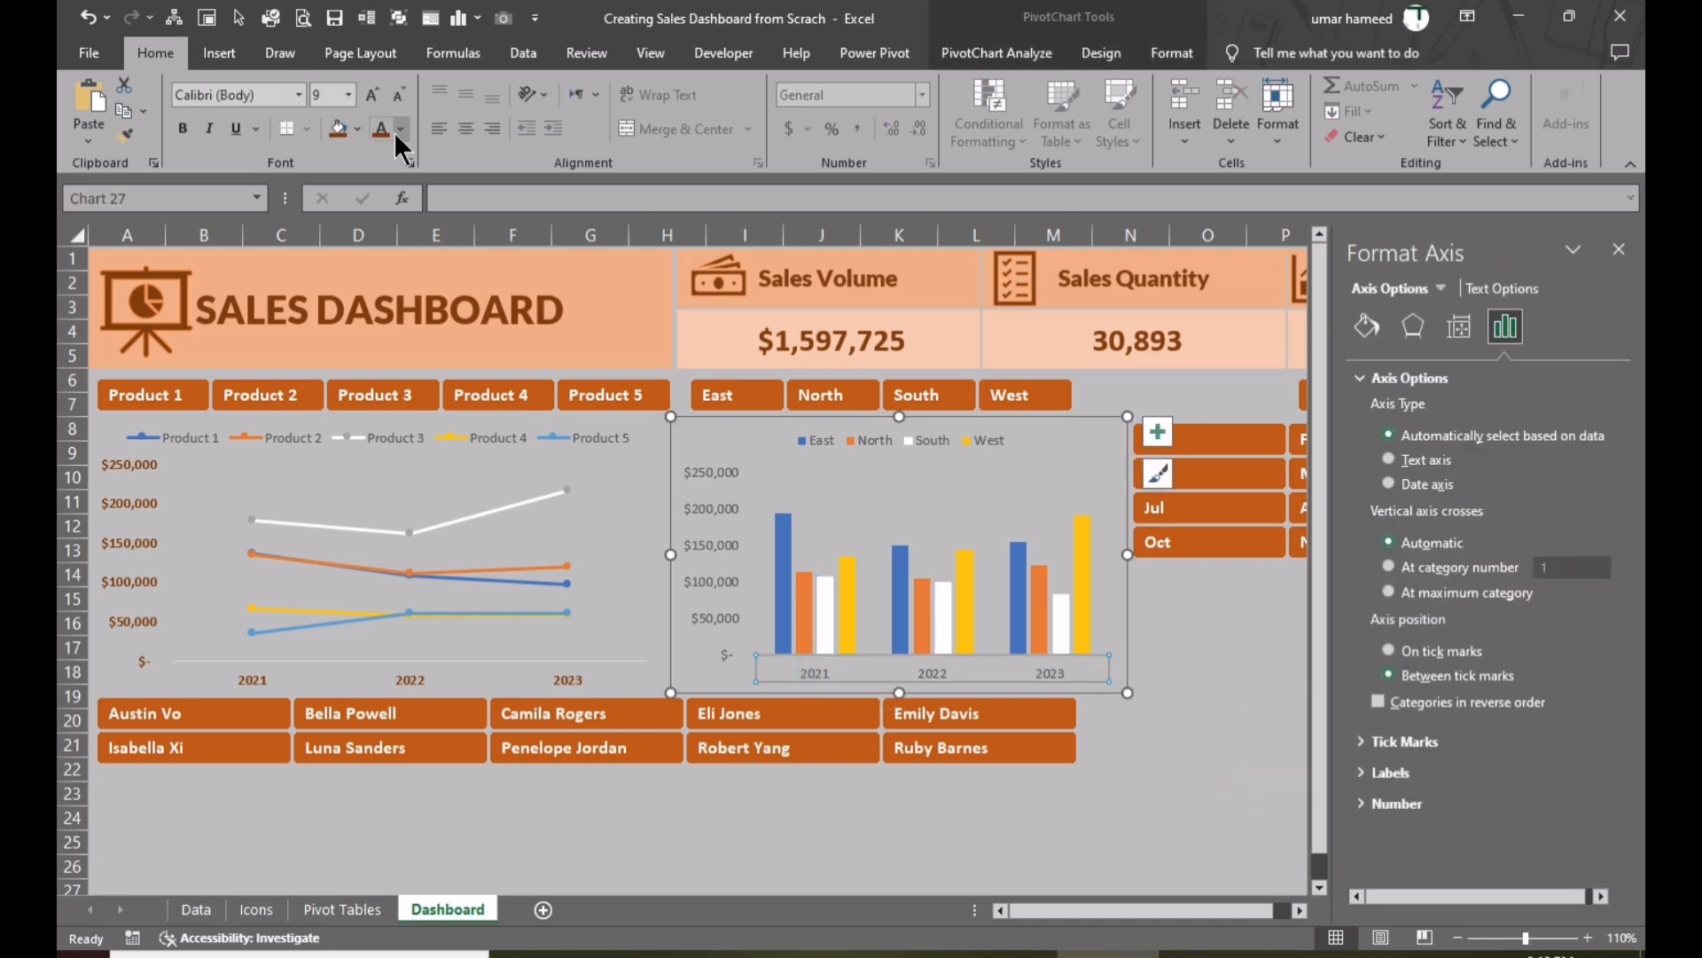
left_click(712, 508)
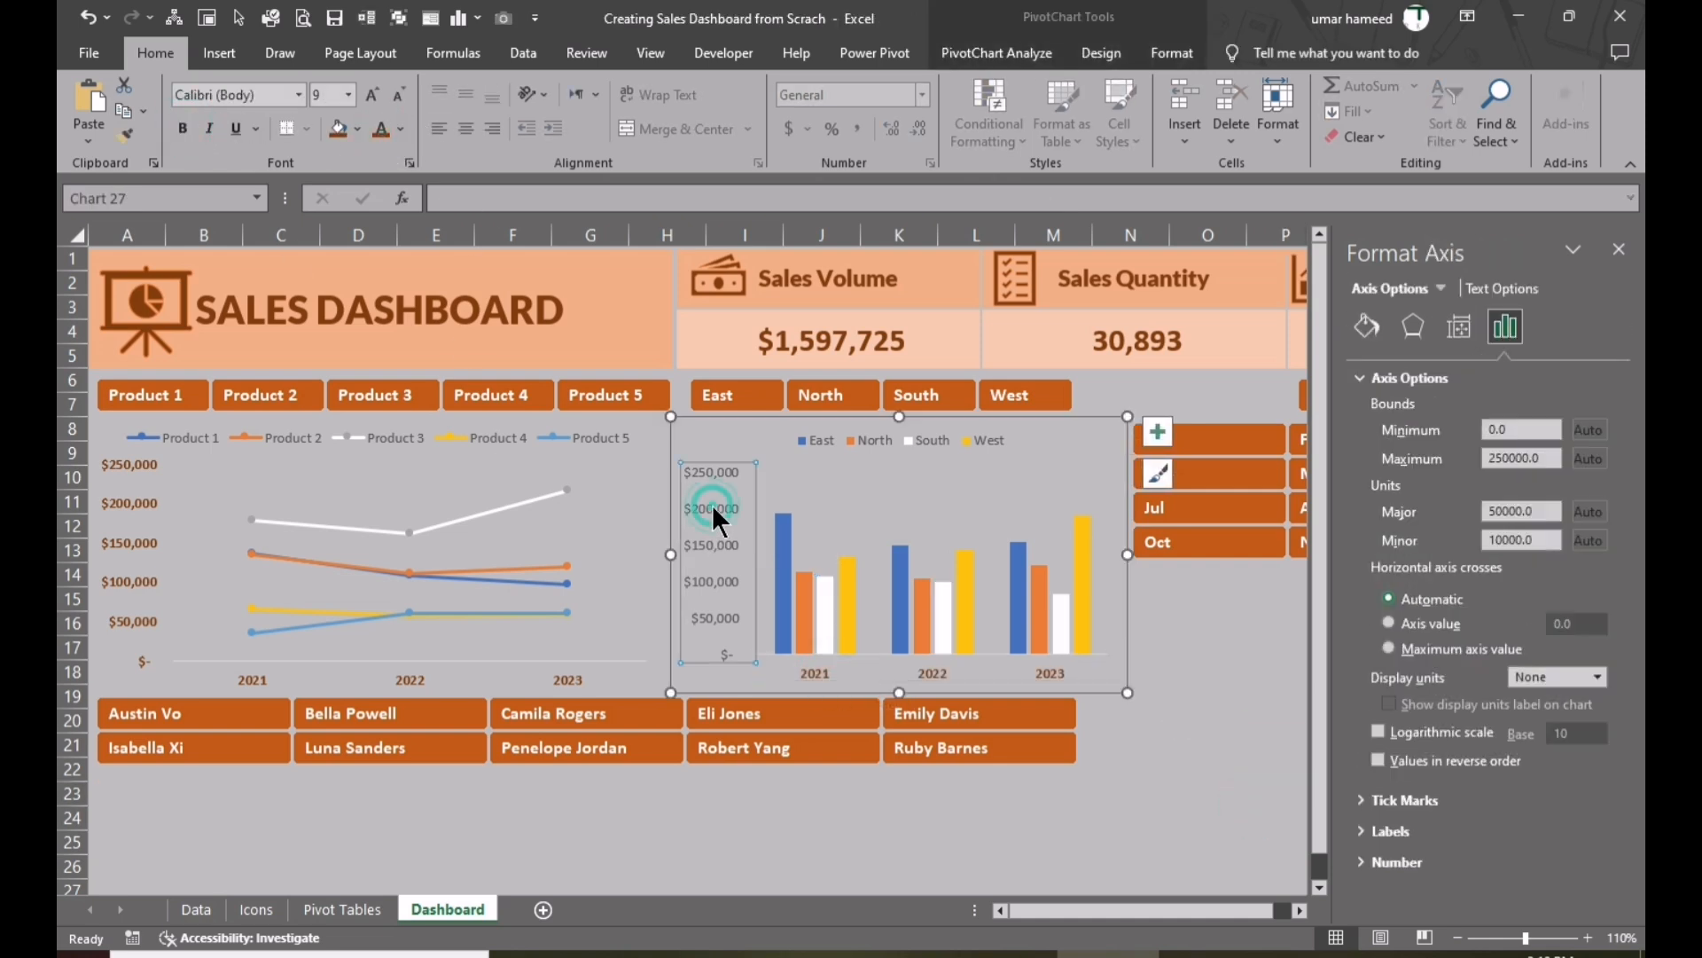
left_click(909, 865)
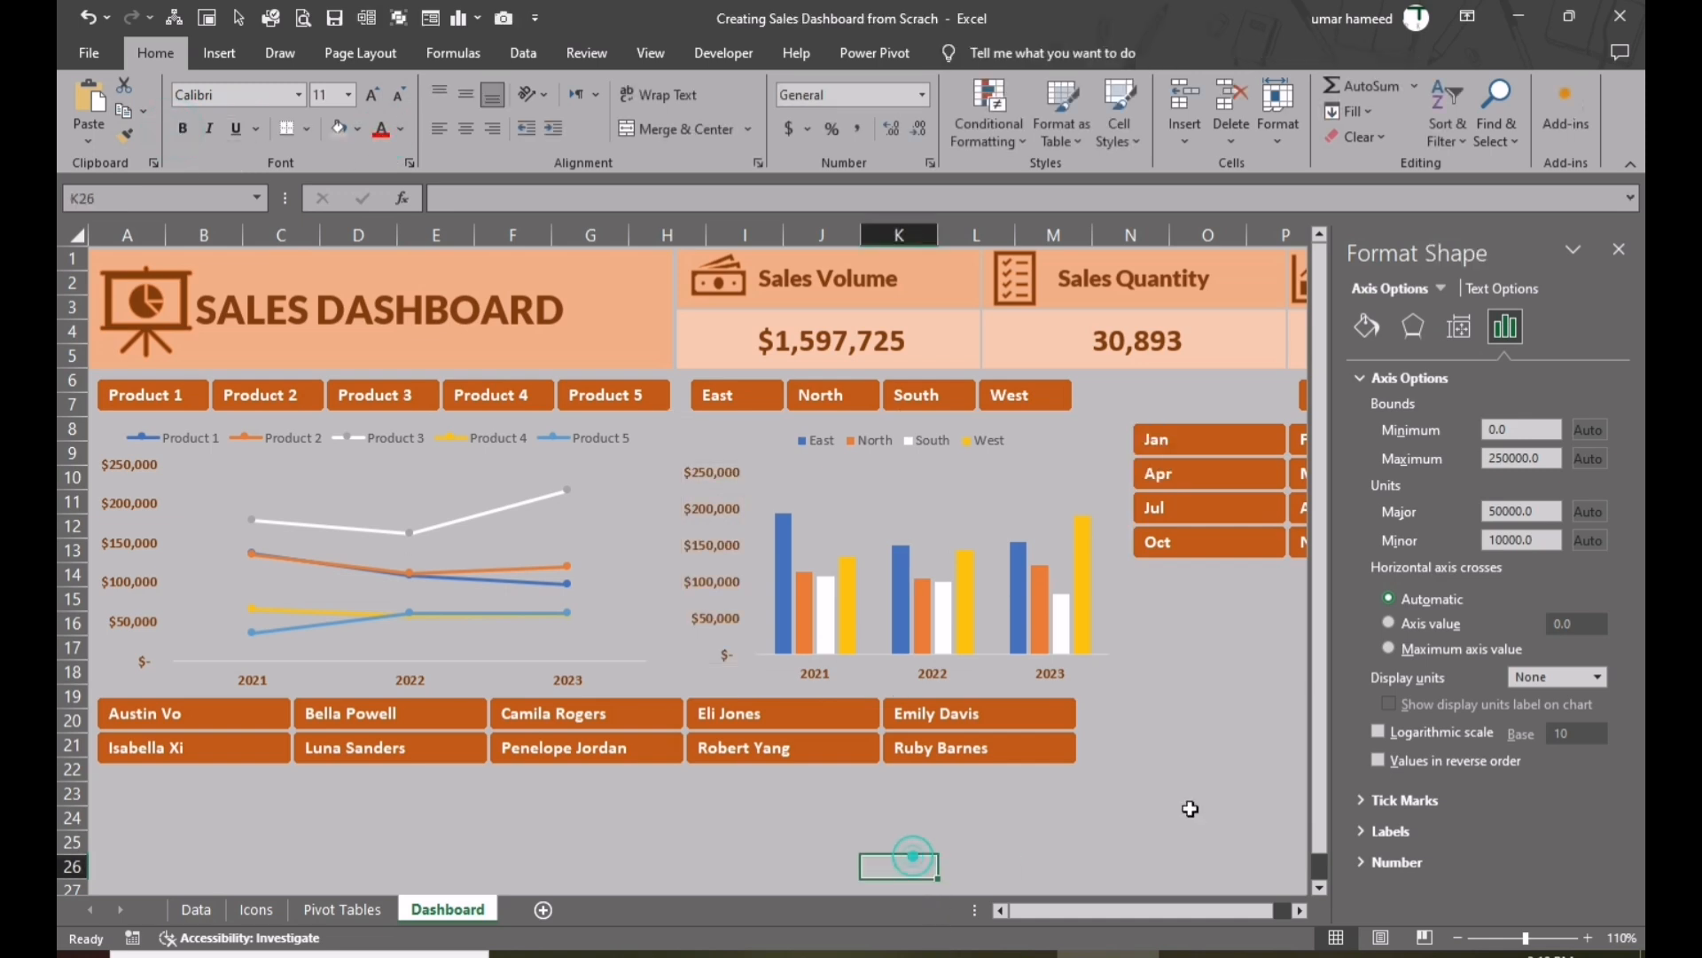
left_click(1616, 257)
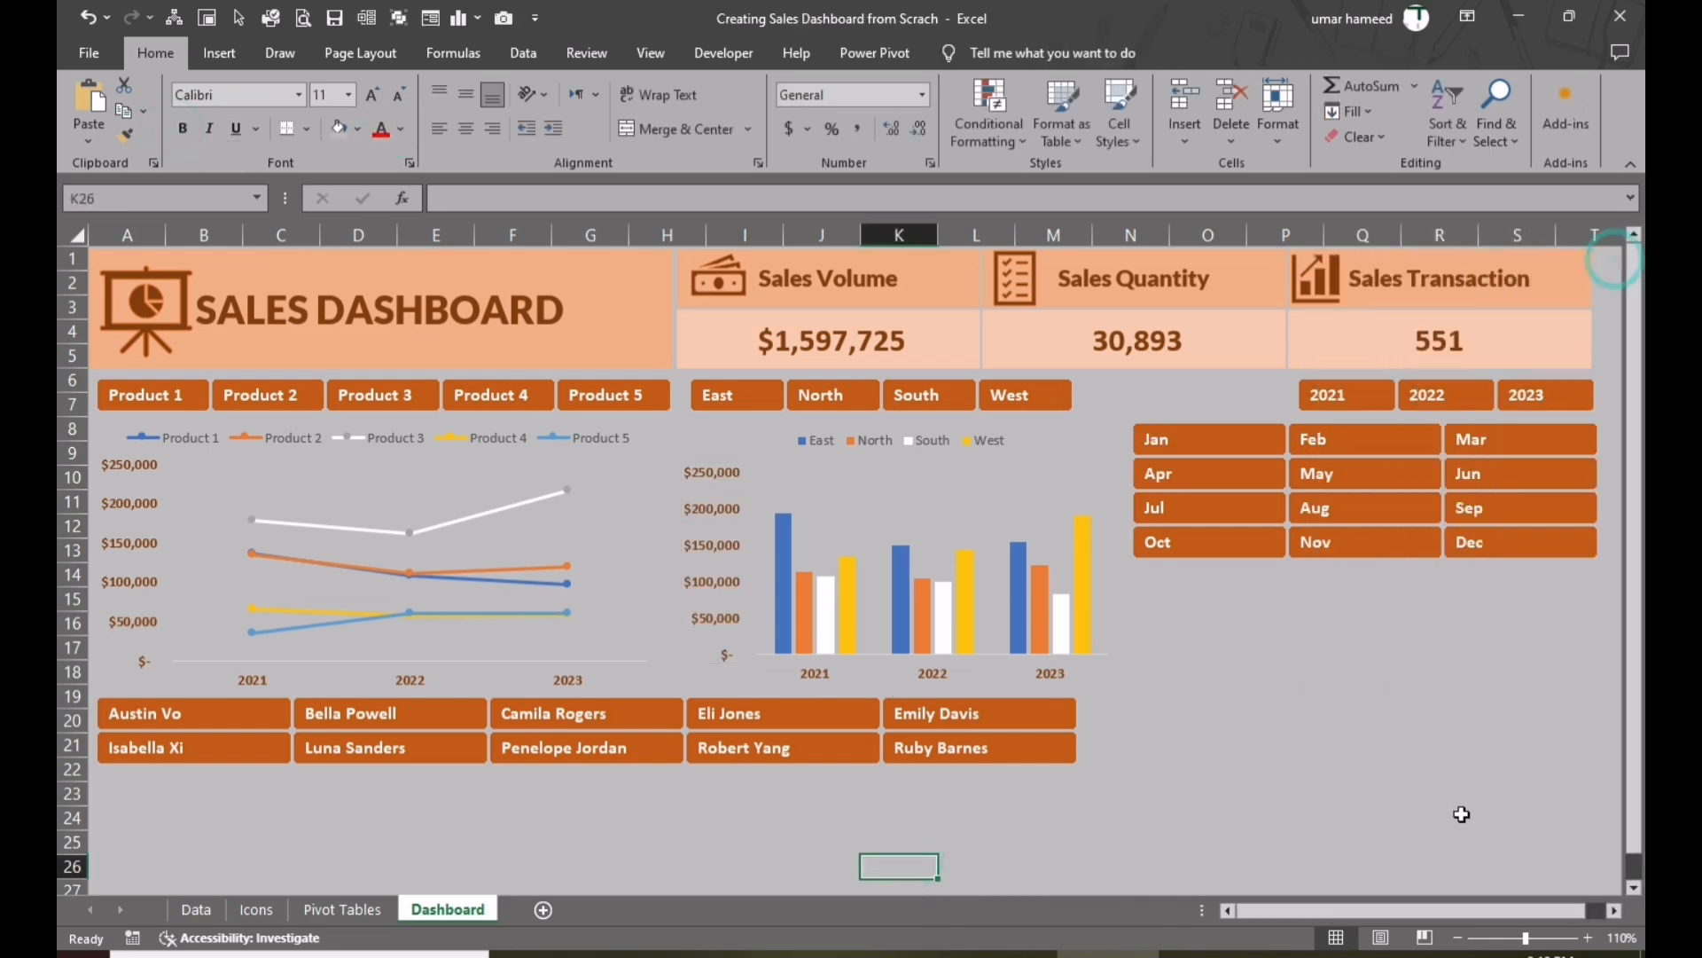
- Copy the region PivotTable on the Pivot Tables sheet and paste it at cell B22
left_click(355, 909)
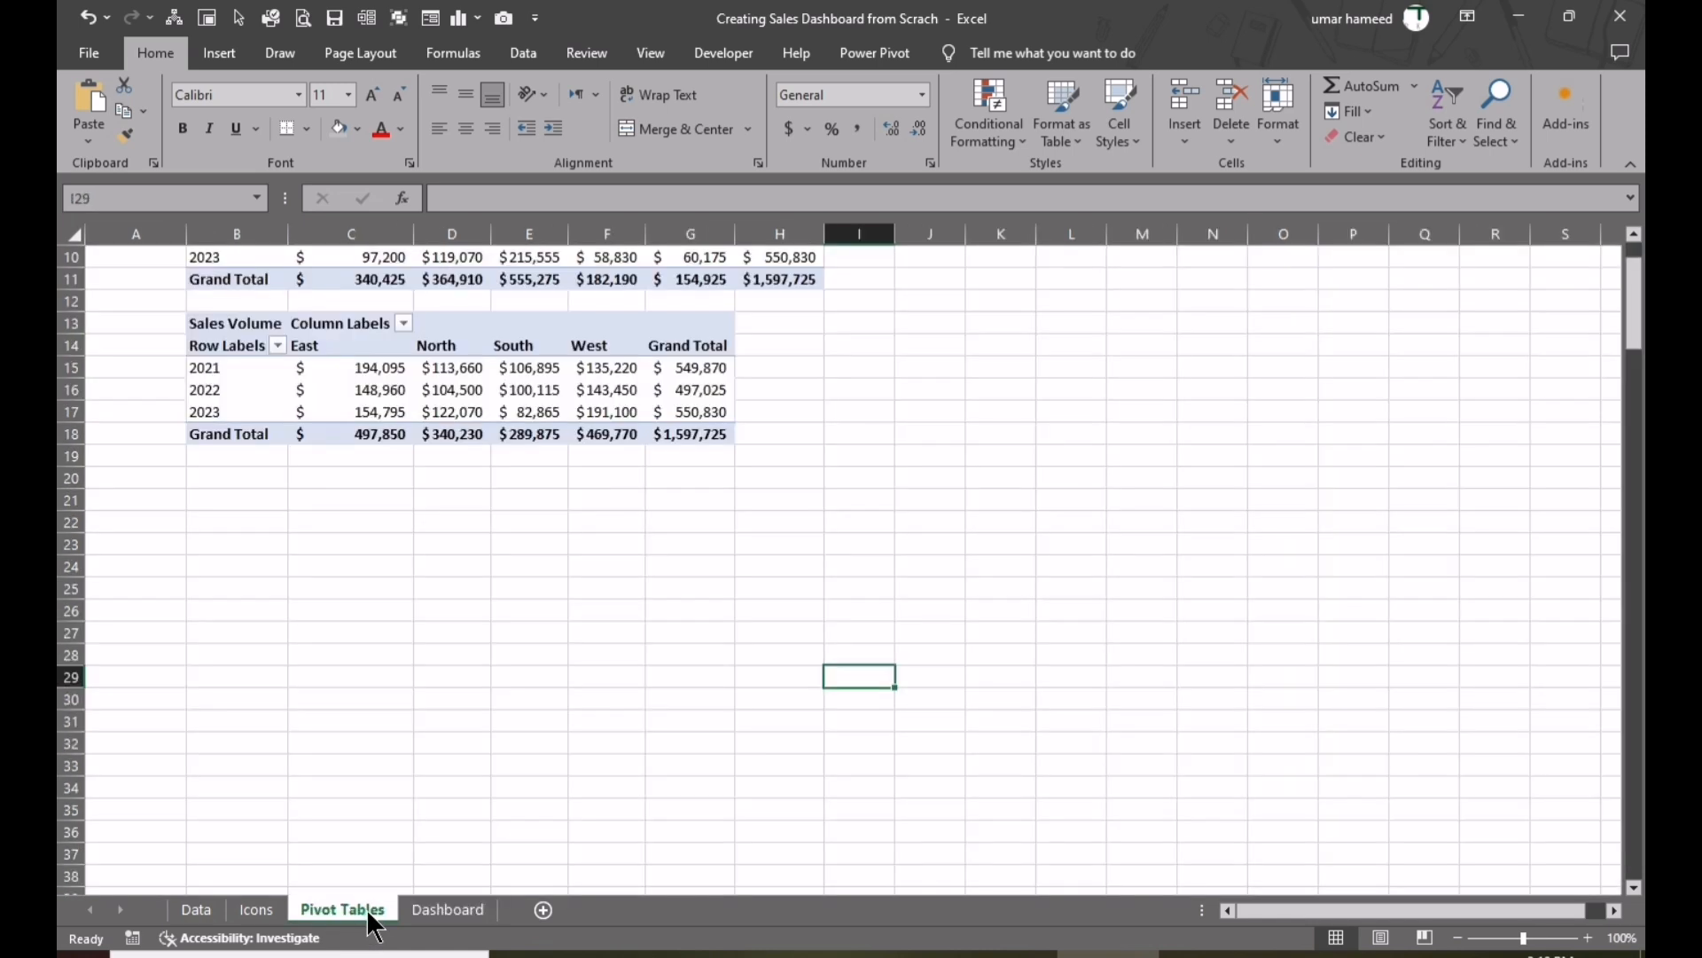
left_click_drag(225, 324, 683, 433)
key("ctrl+c")
left_click(254, 521)
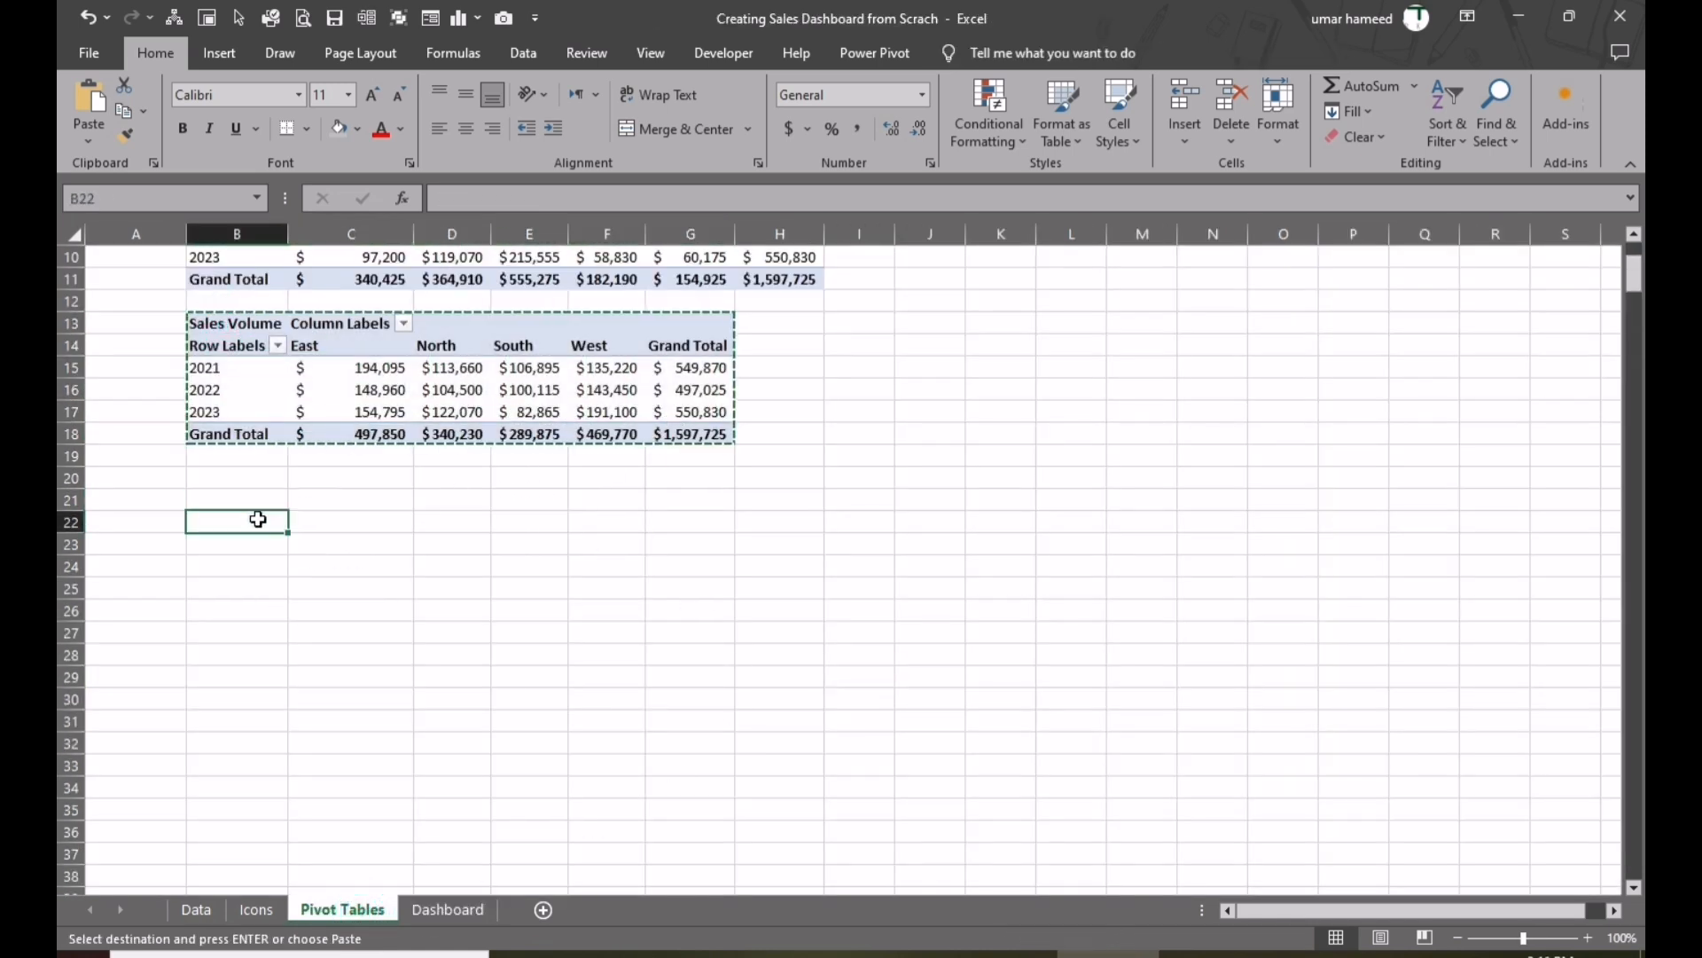
key("ctrl+v")
left_click(618, 599)
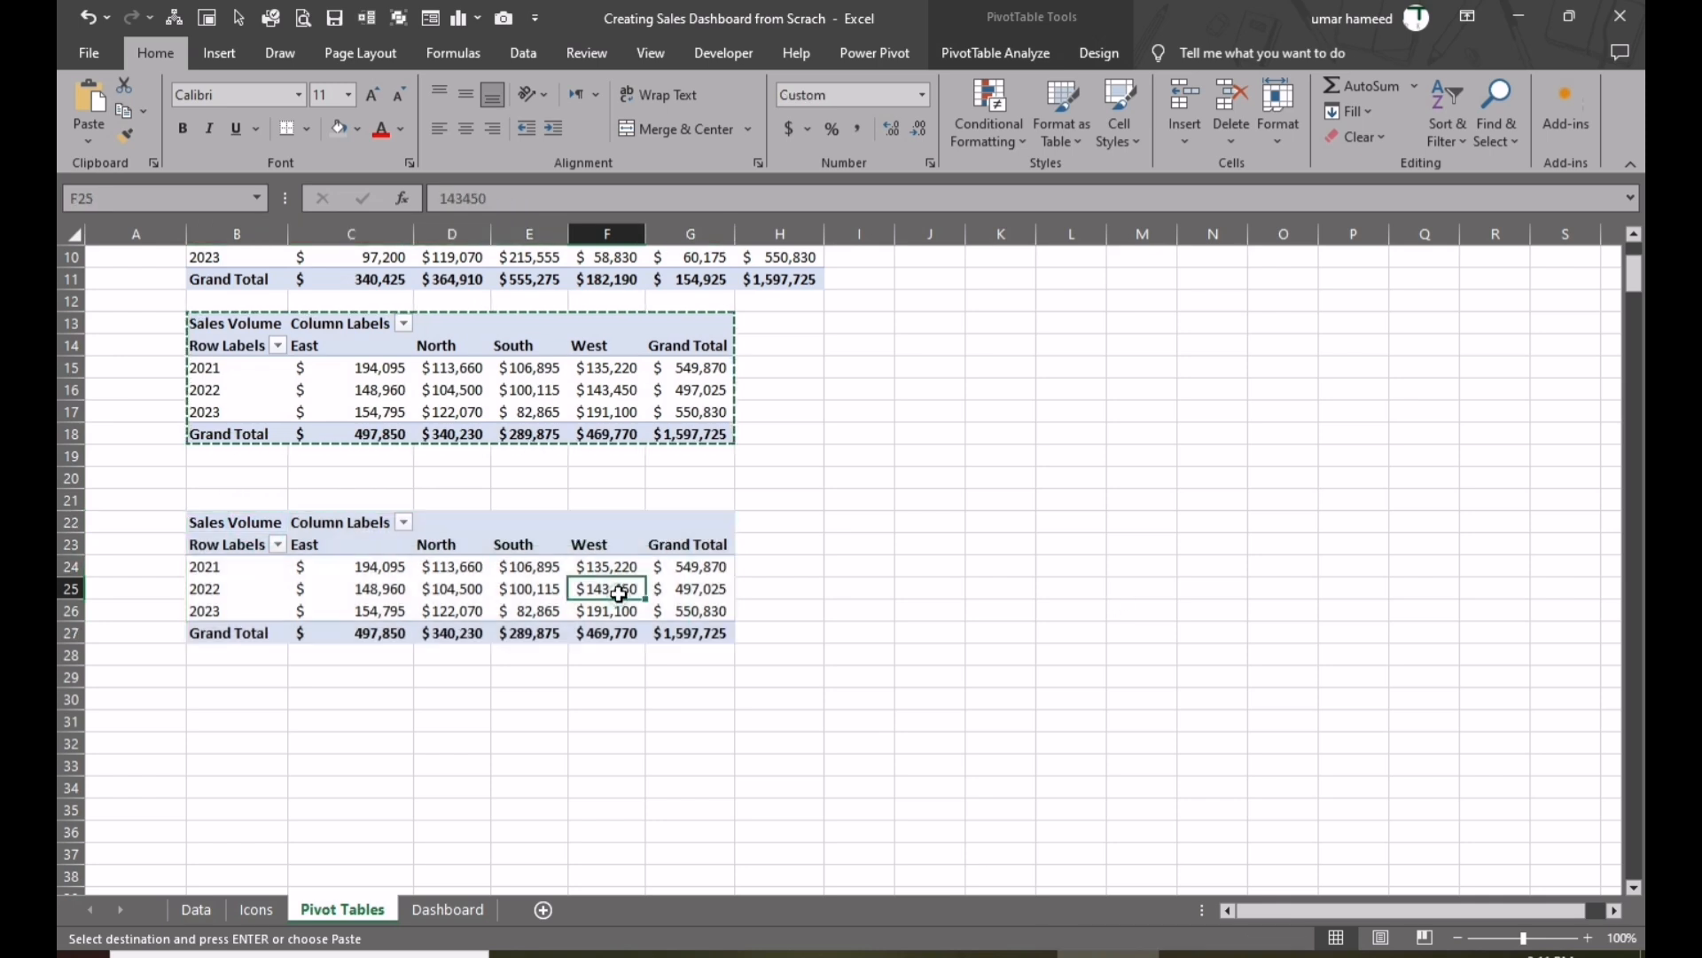
- Rearrange the copied PivotTable by removing Region, placing Years (Date) in Columns and Months (Date) in Rows
left_click(260, 588)
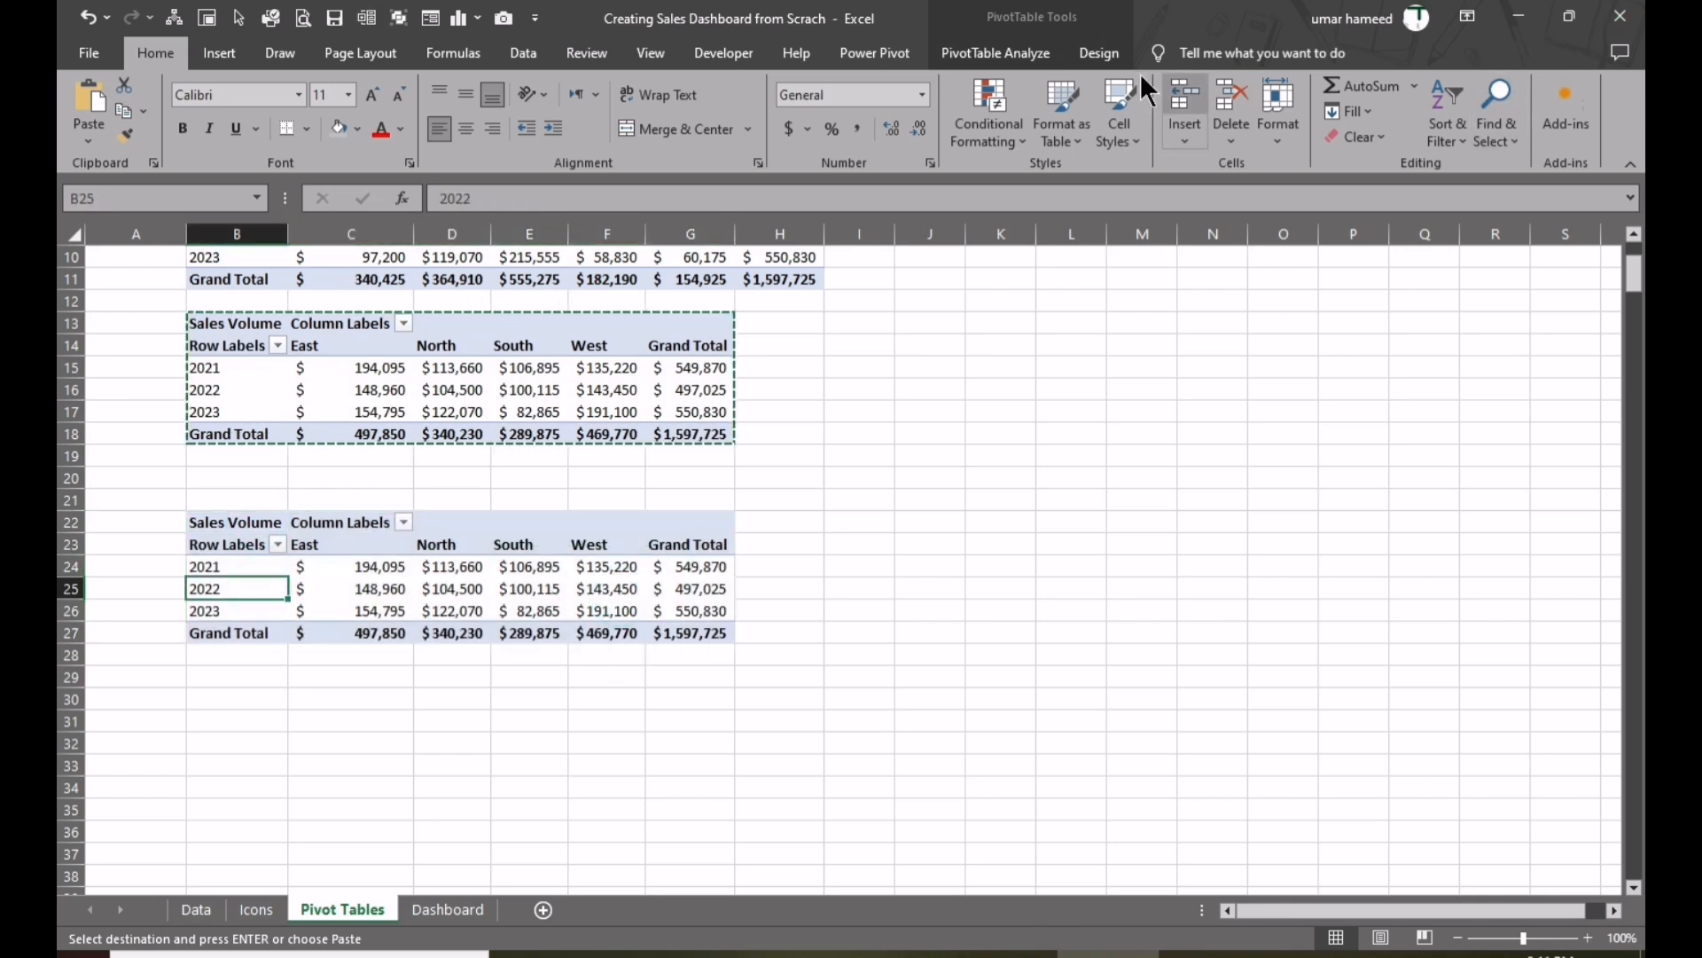
left_click(1019, 53)
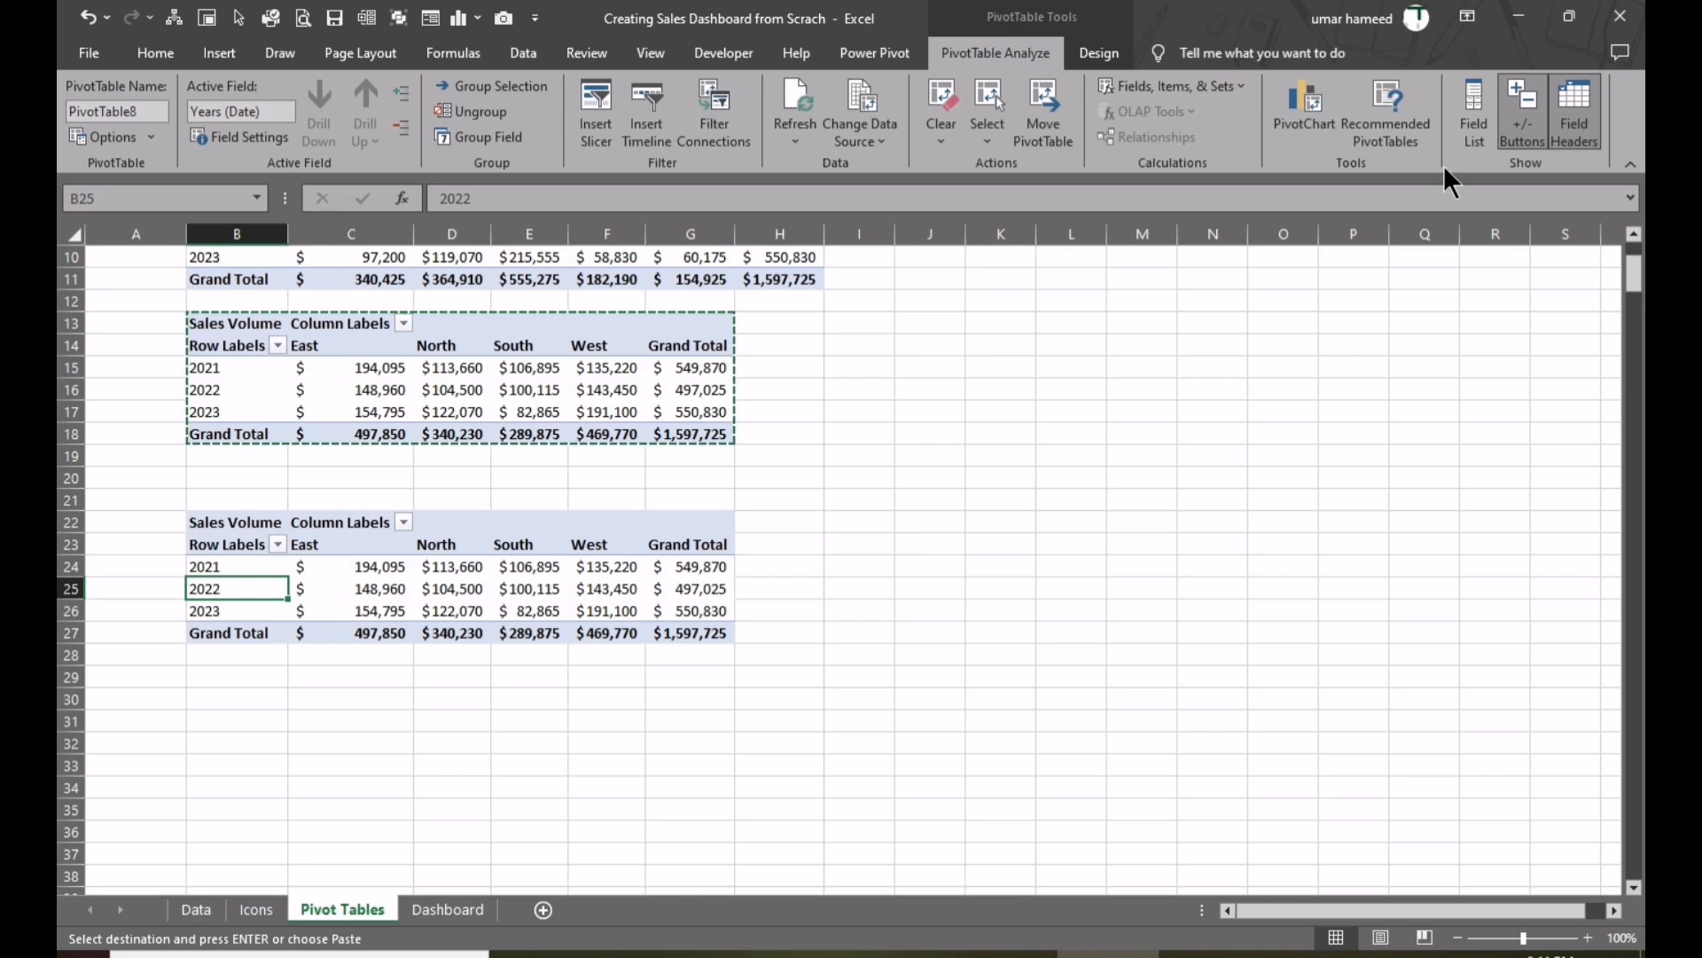
left_click(1468, 113)
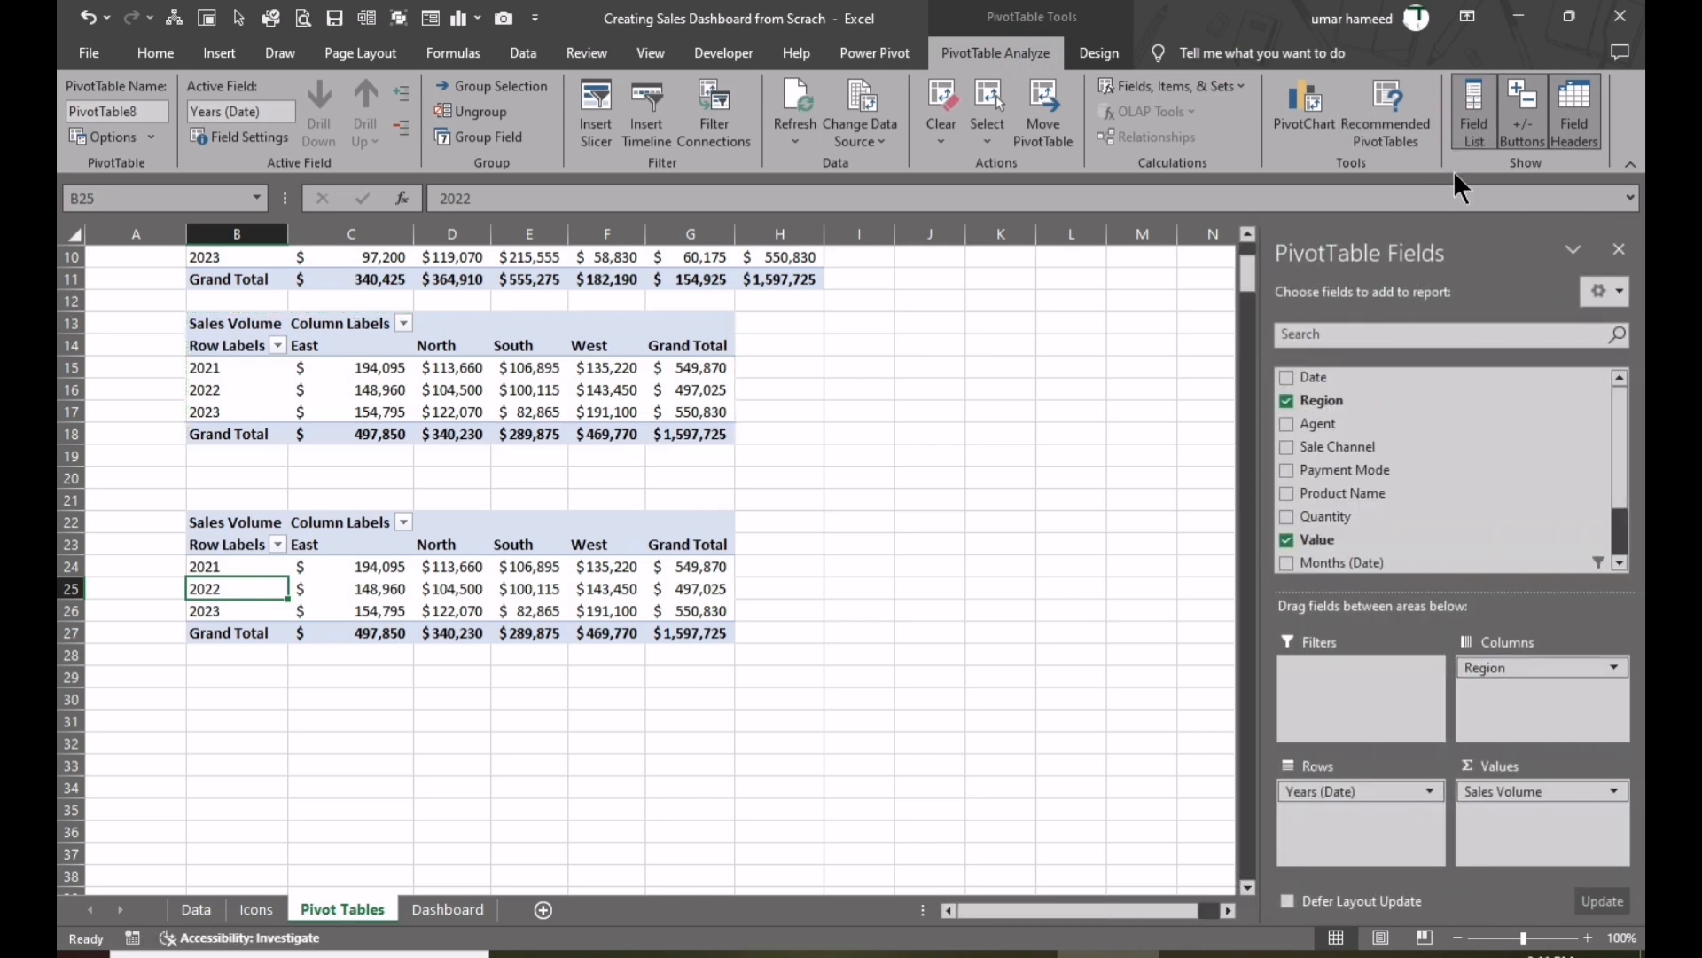
left_click_drag(1514, 670, 1448, 479)
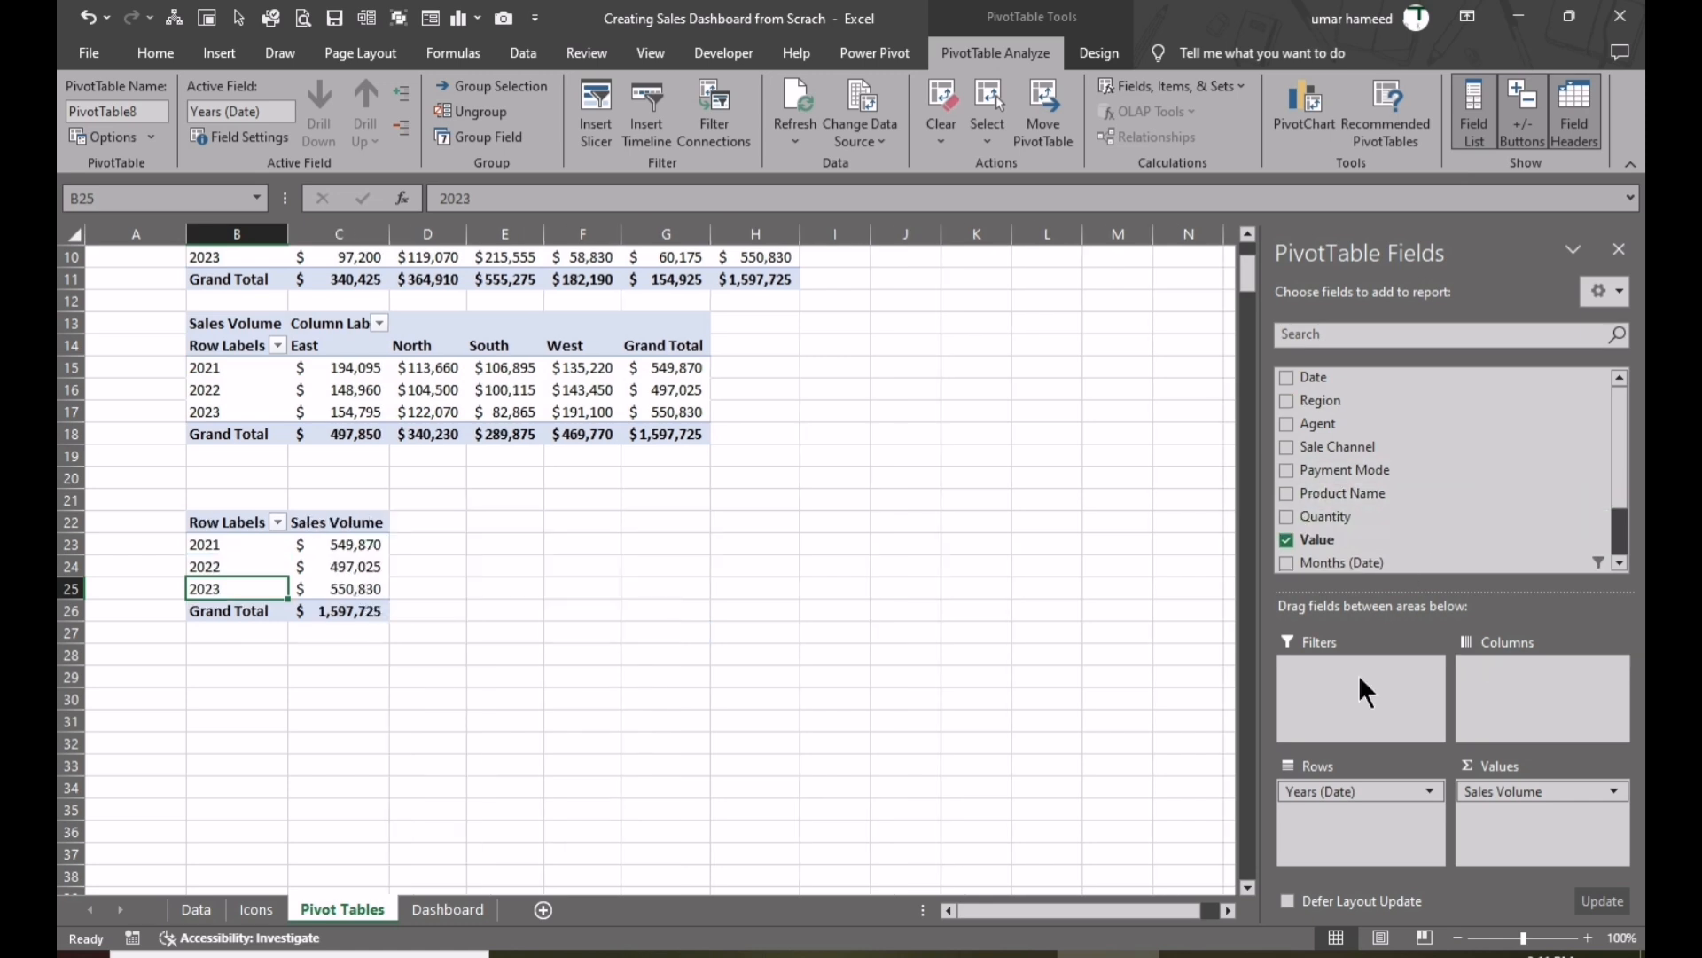
left_click_drag(1356, 801, 1551, 733)
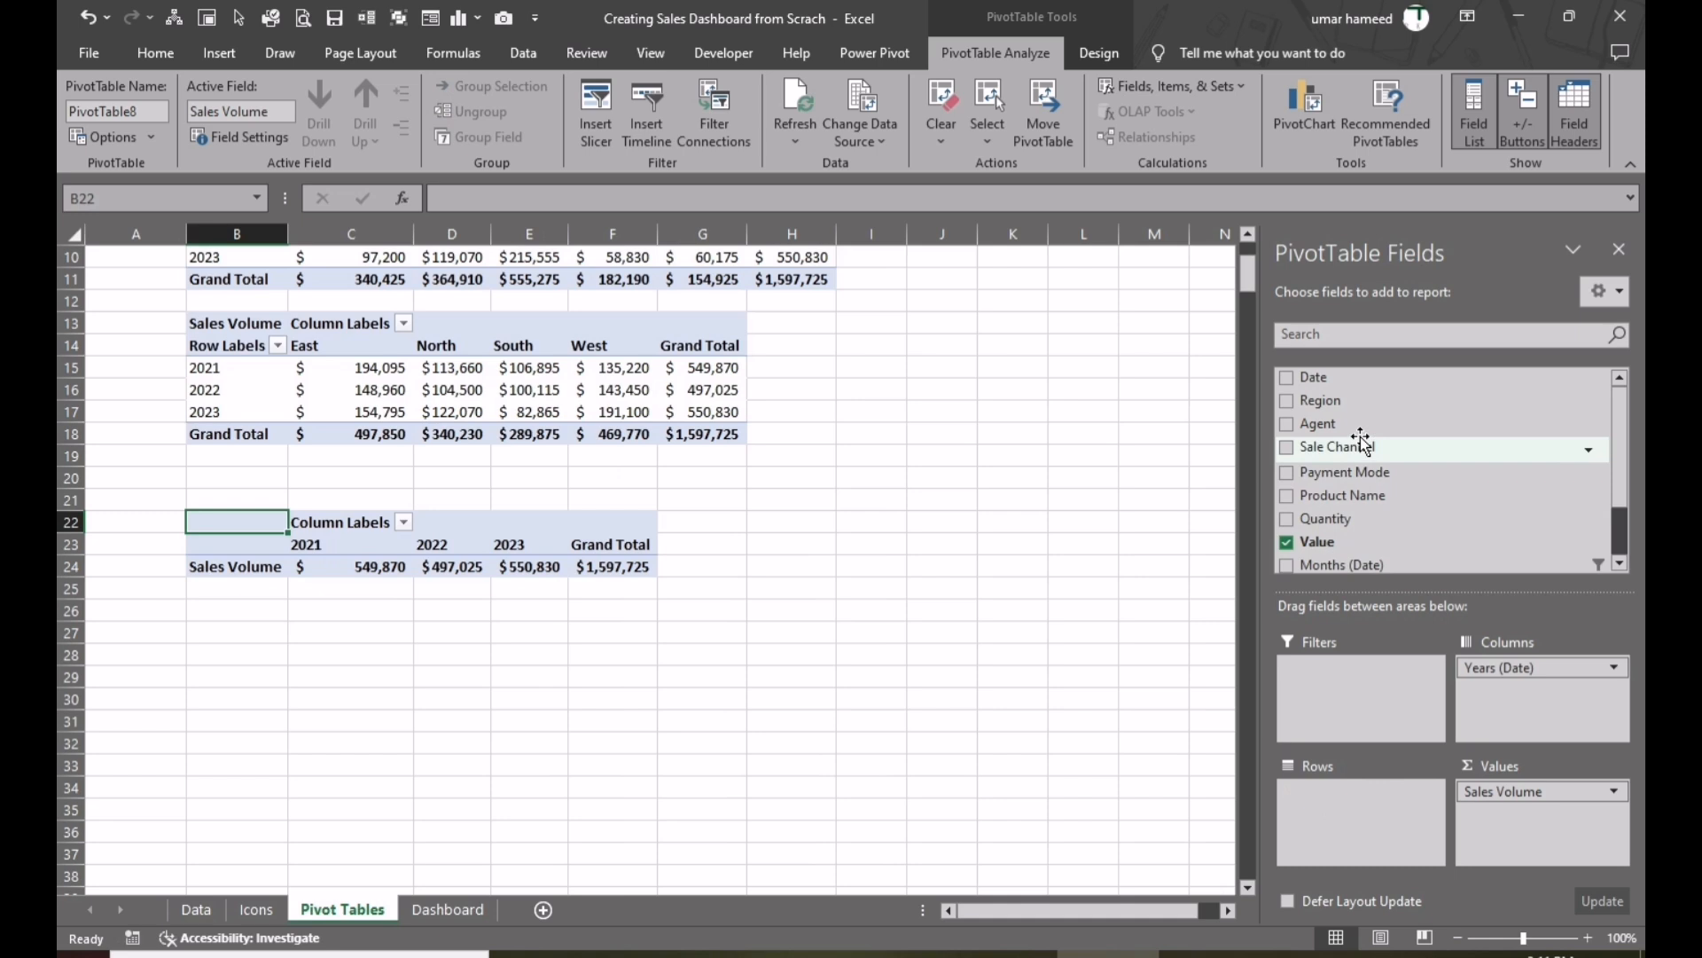
scroll(1352, 521, "down", 2)
left_click_drag(1354, 522, 1365, 803)
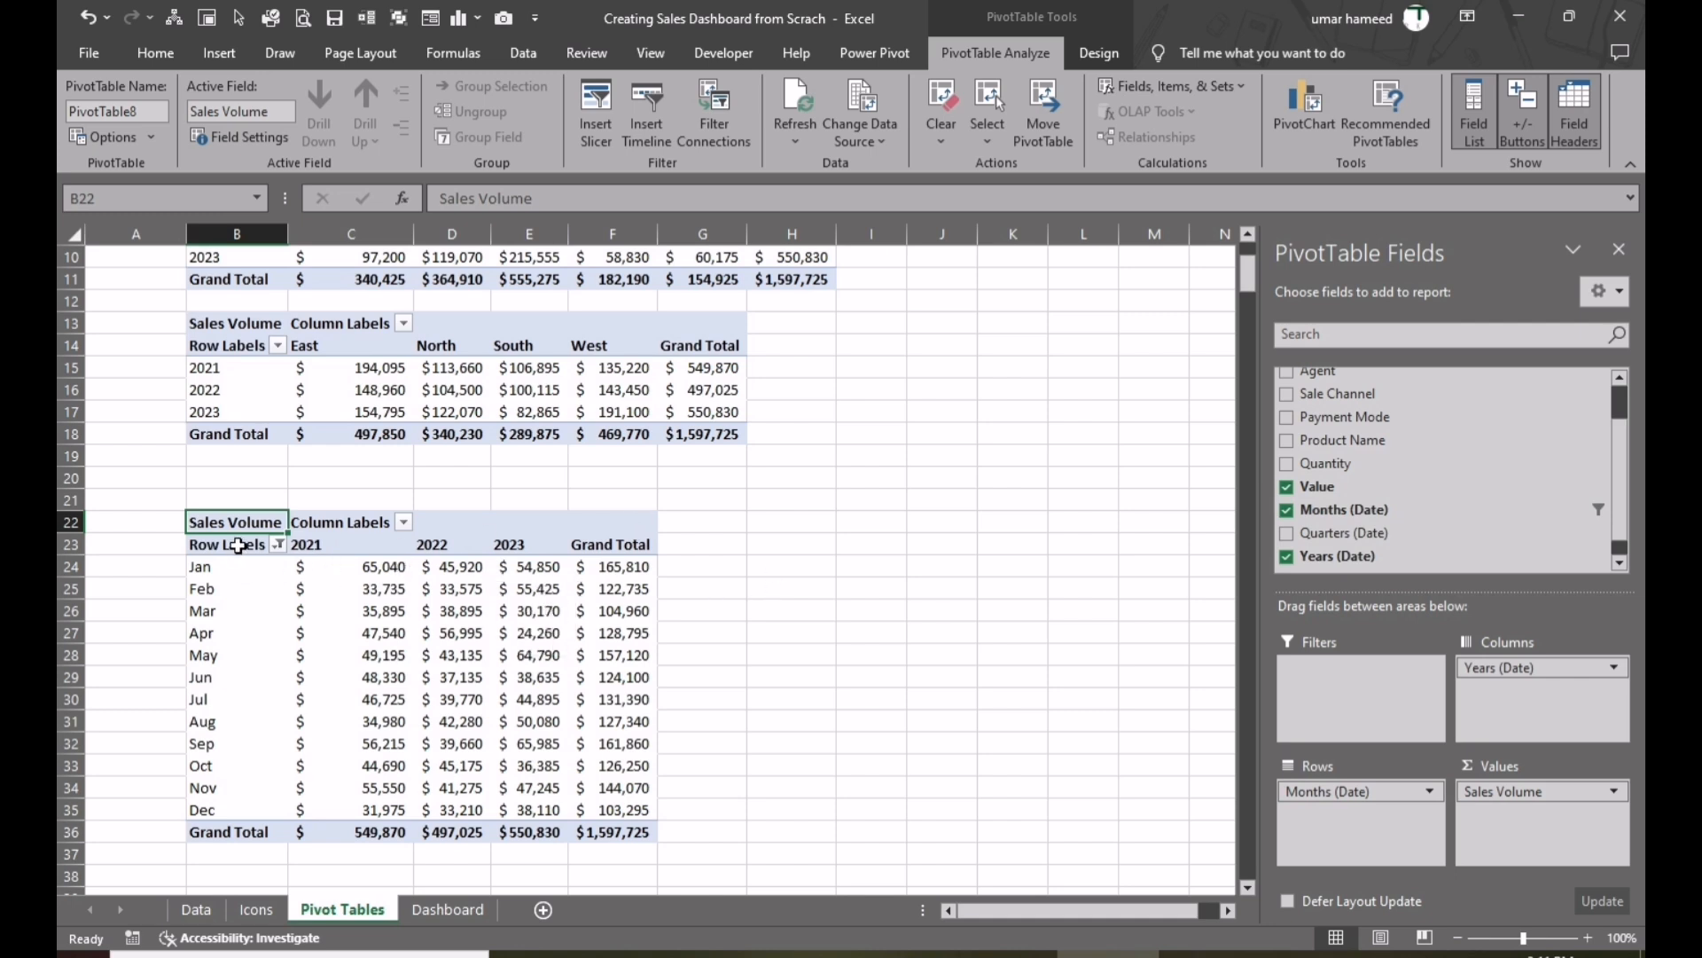
- Insert a 2-D stacked bar chart from the monthly sales PivotTable and move it beside the table, starting at row 21
left_click(266, 589)
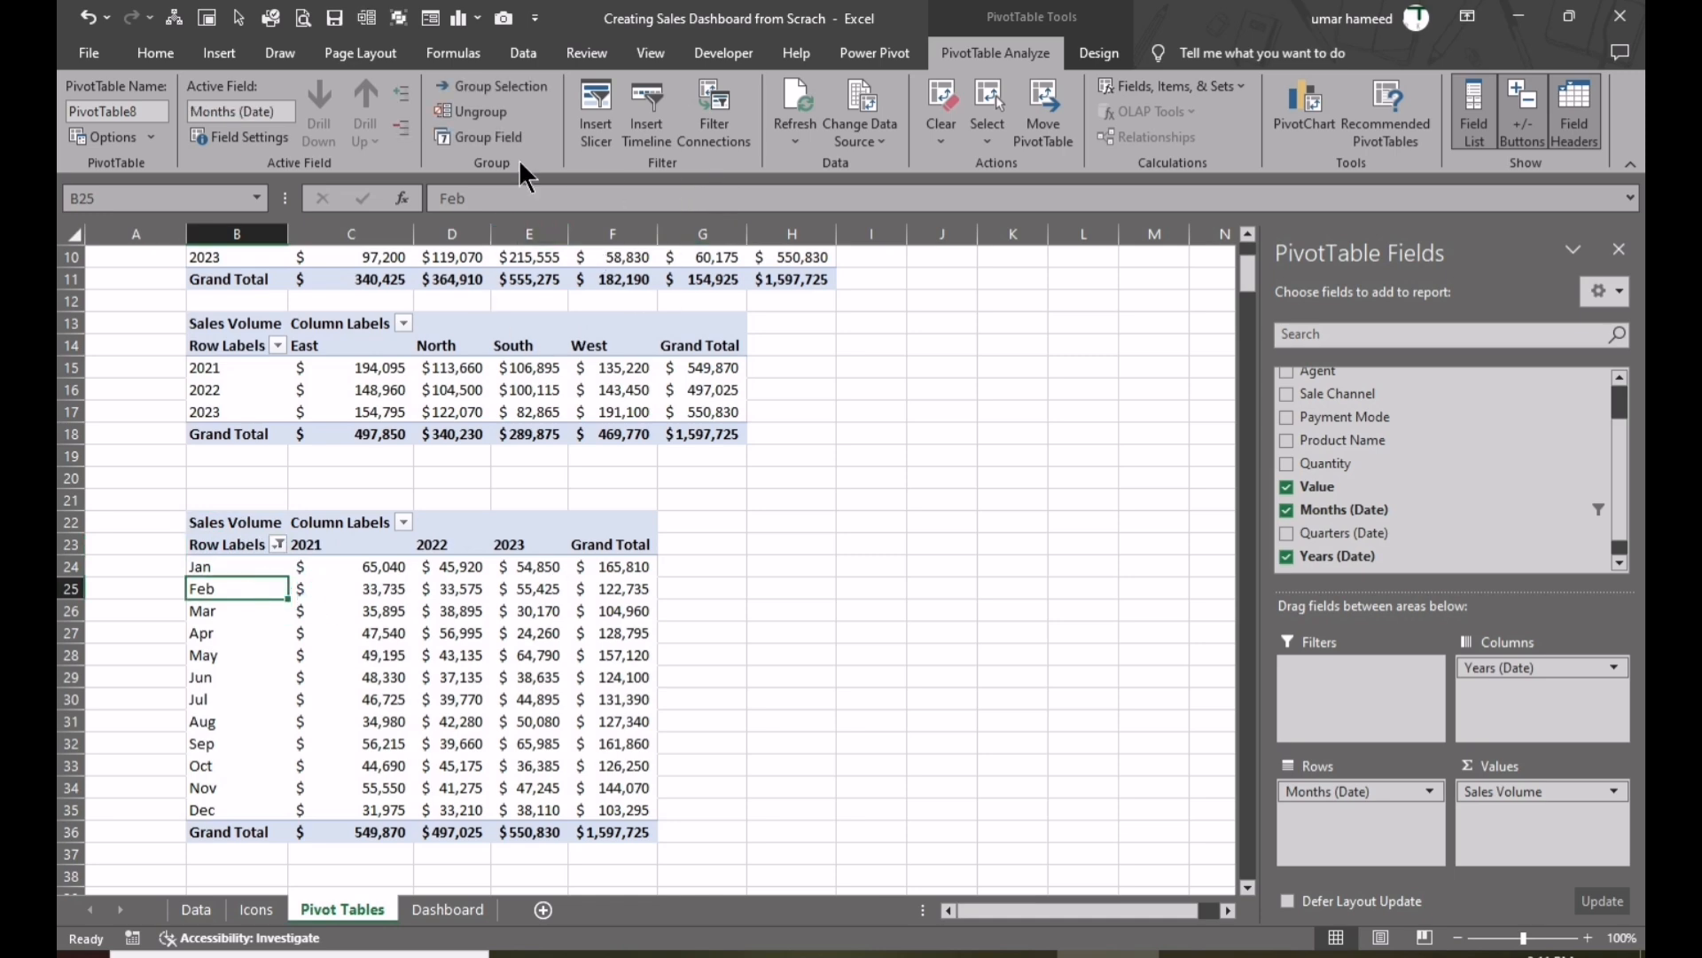
left_click(222, 53)
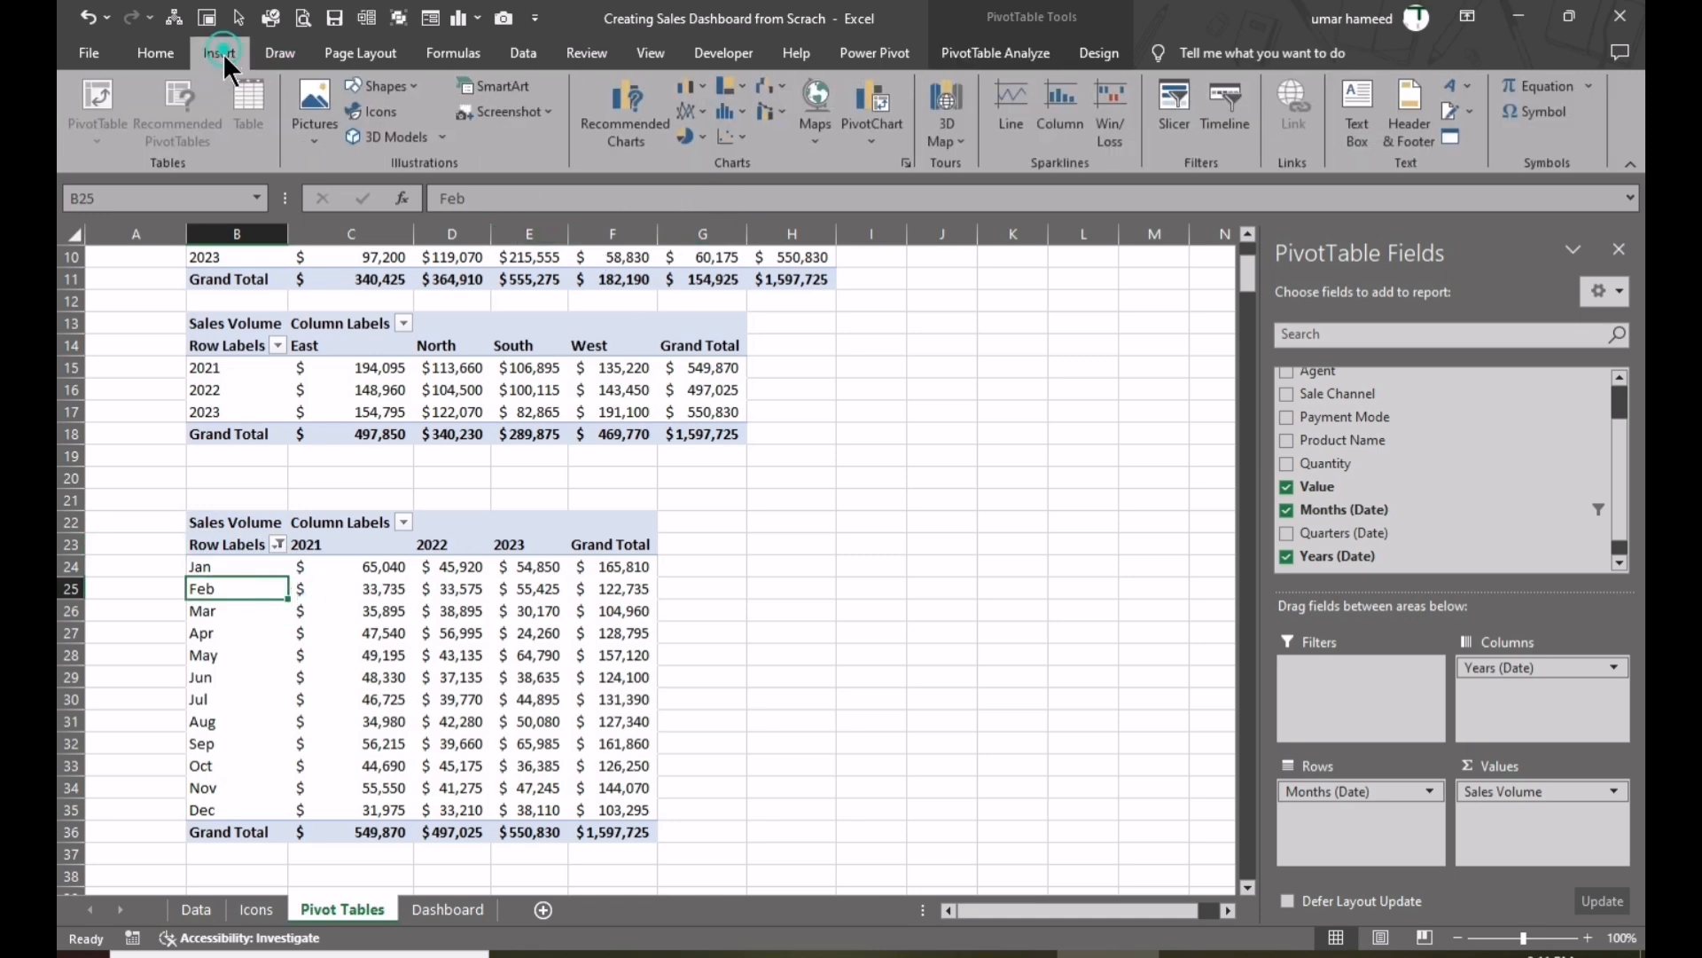
left_click(700, 88)
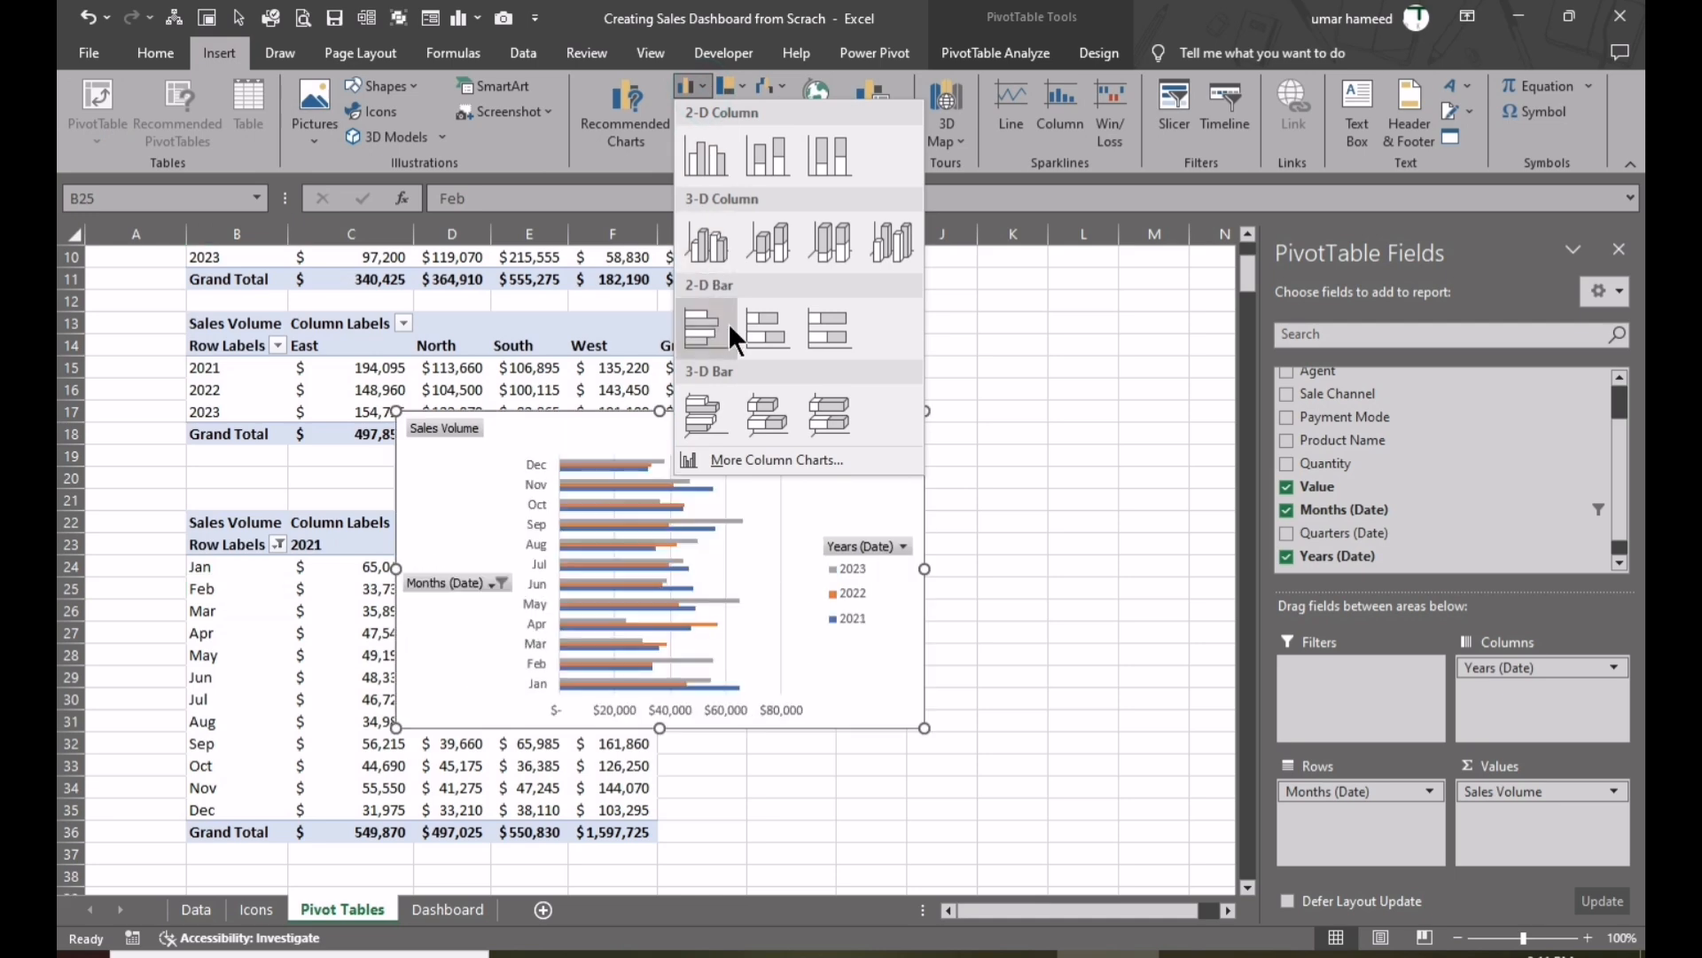
left_click(750, 327)
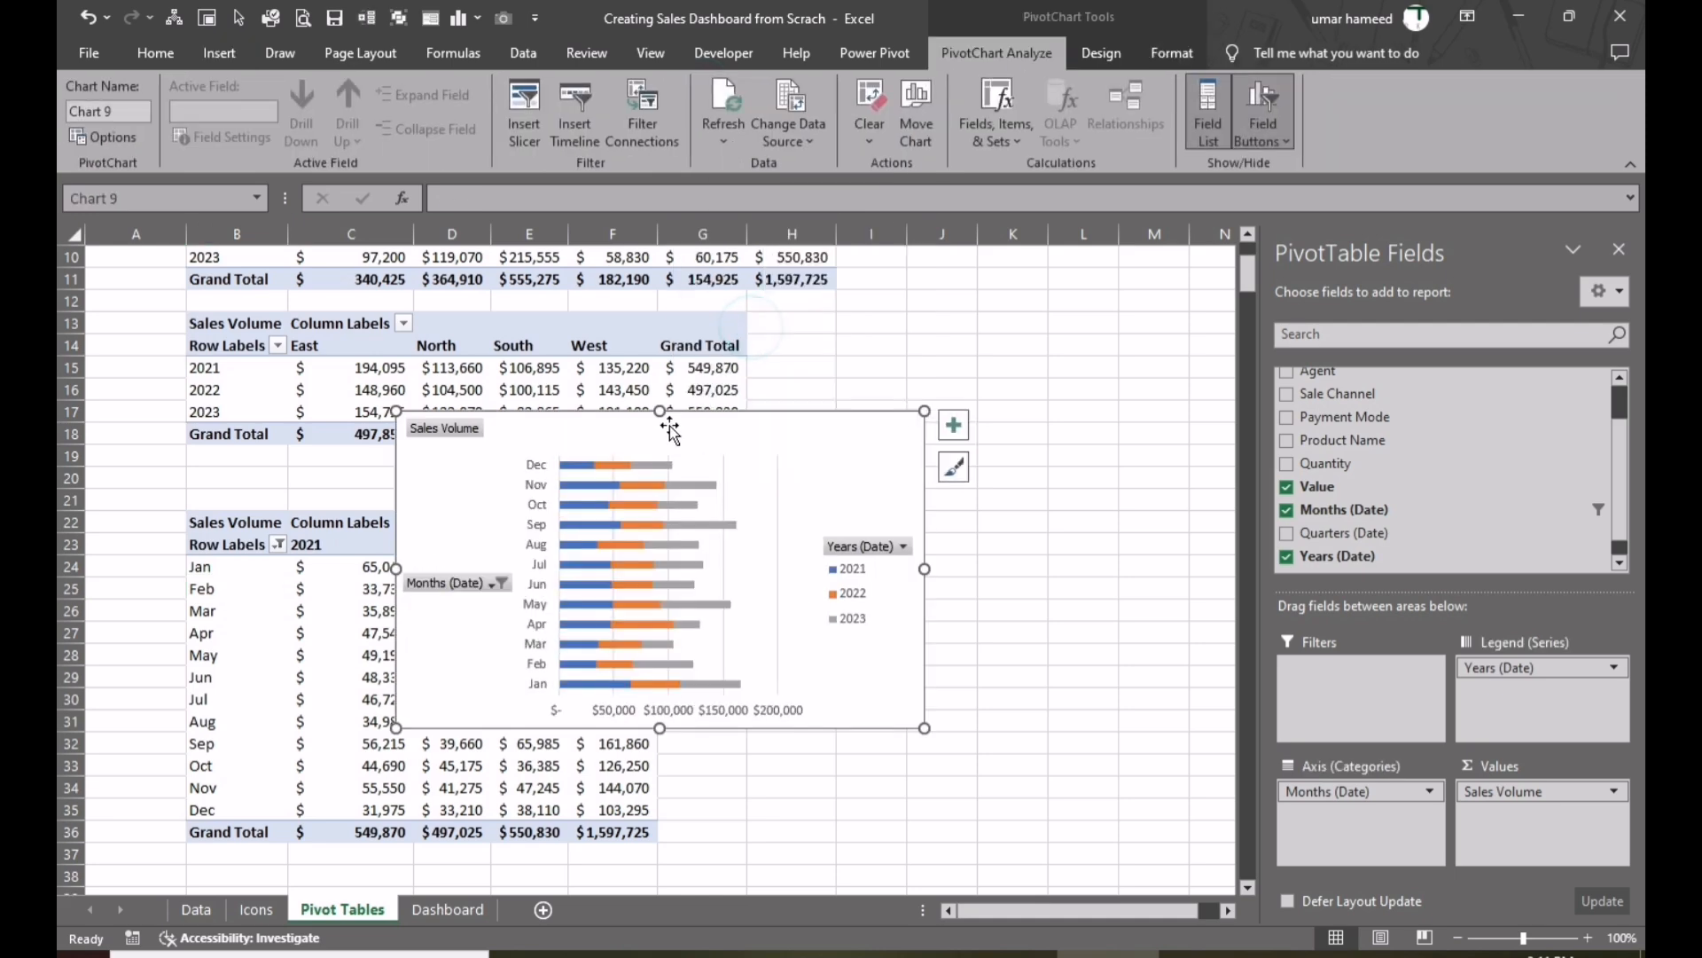
left_click_drag(688, 423, 918, 493)
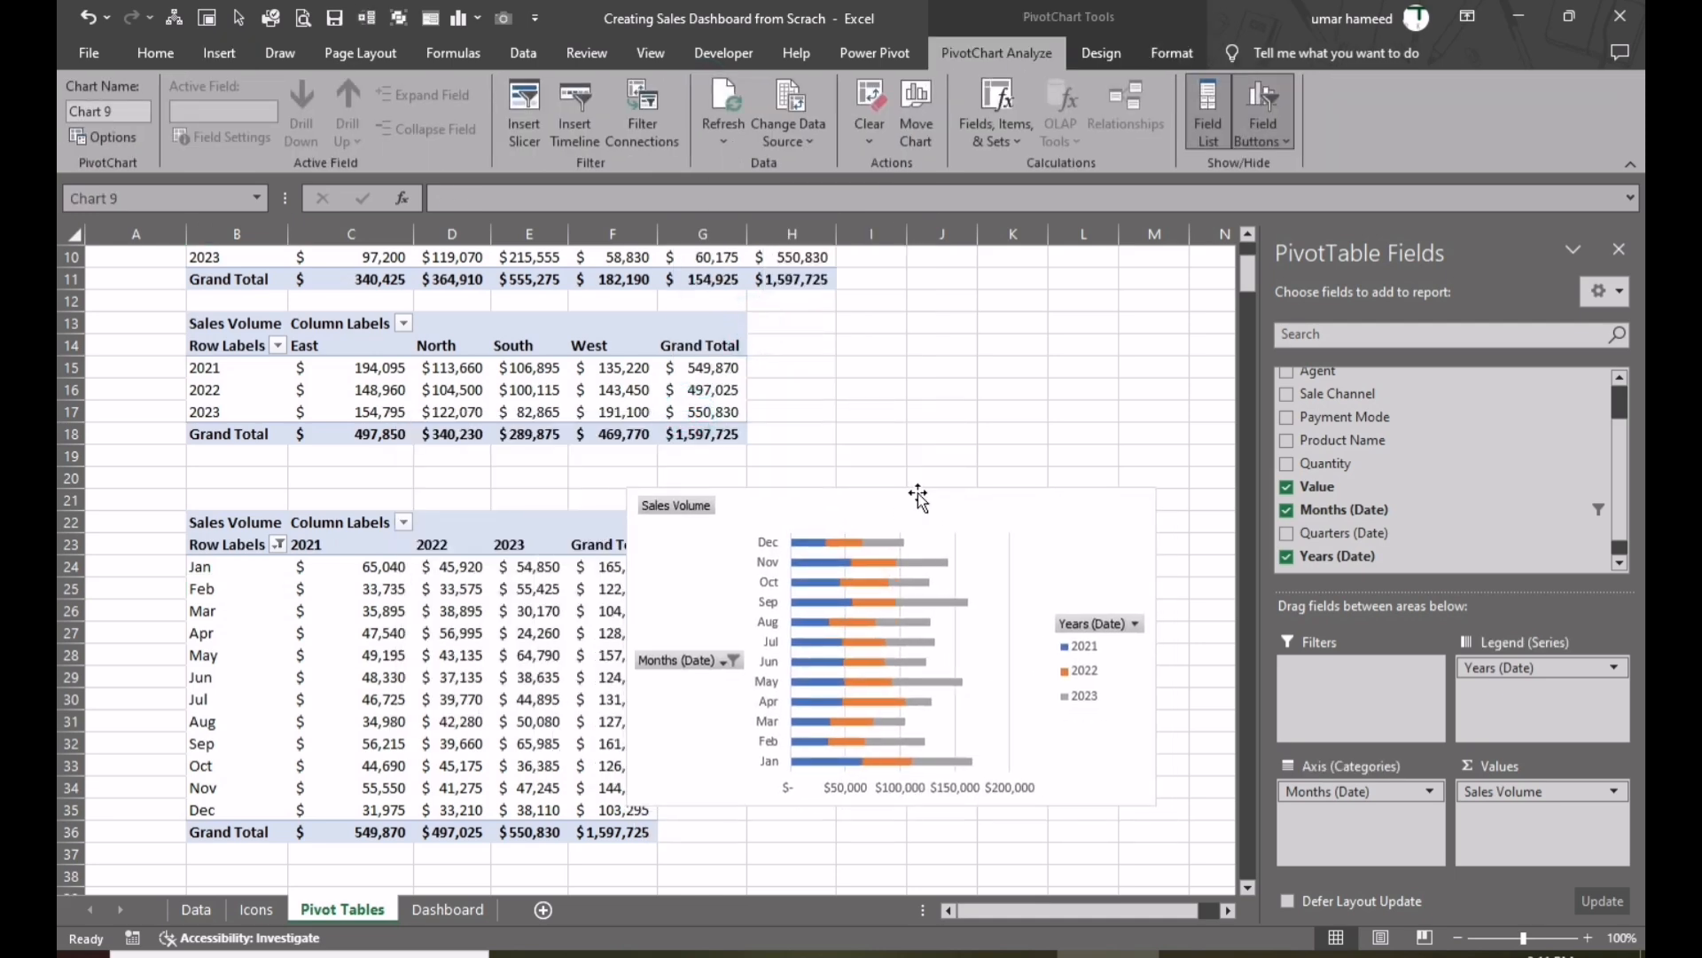
- Delete the stacked bar chart's legend and hide all its field buttons
right_click(1092, 663)
left_click(1122, 672)
right_click(669, 507)
left_click(776, 753)
- Delete the stacked bar chart's horizontal value axis and select its month axis
left_click(863, 786)
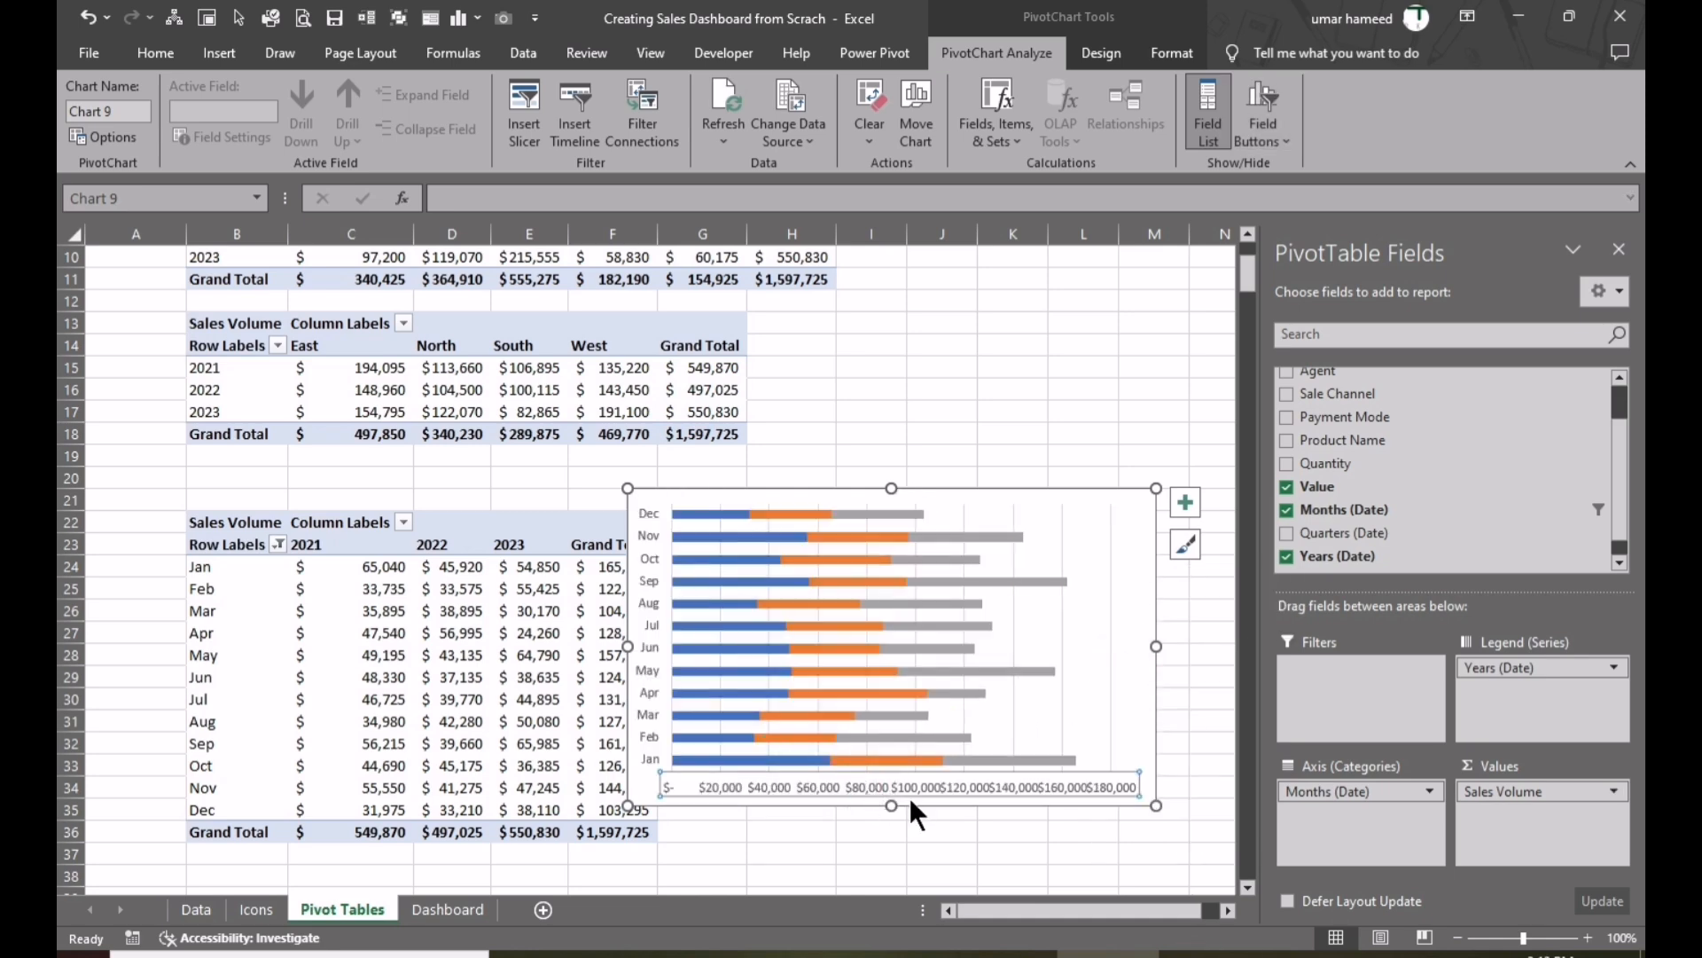
key("Delete")
left_click(653, 621)
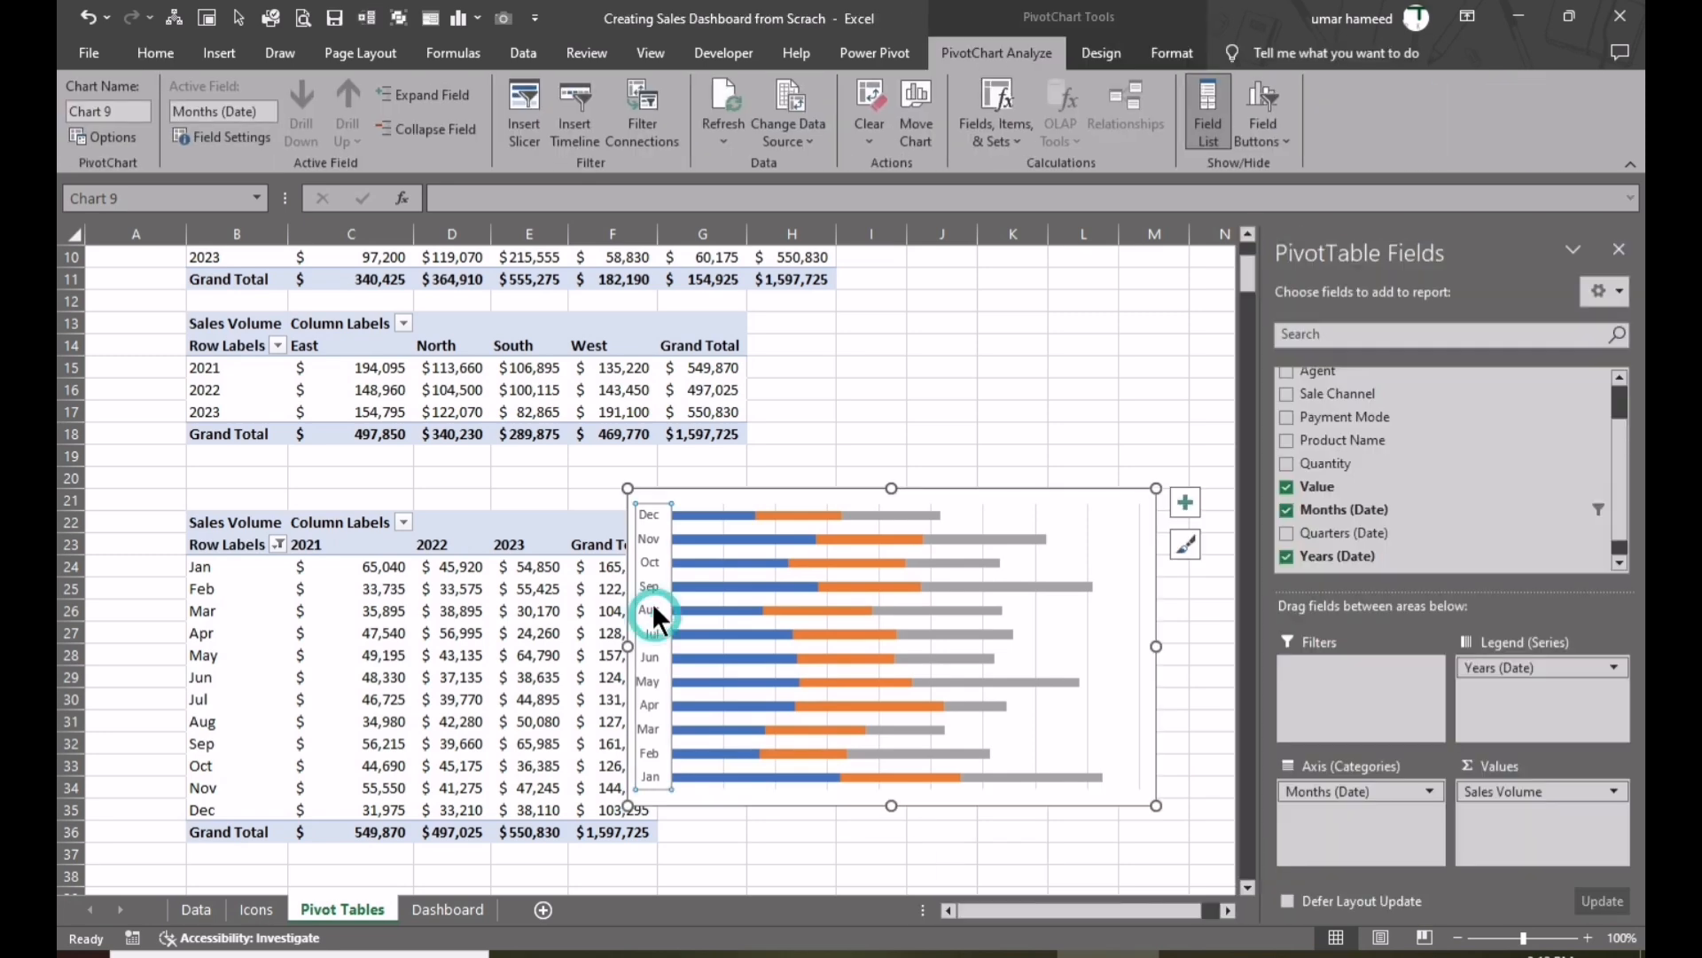
- Put the month axis of the stacked bar chart in reverse order and close the axis formatting
right_click(649, 604)
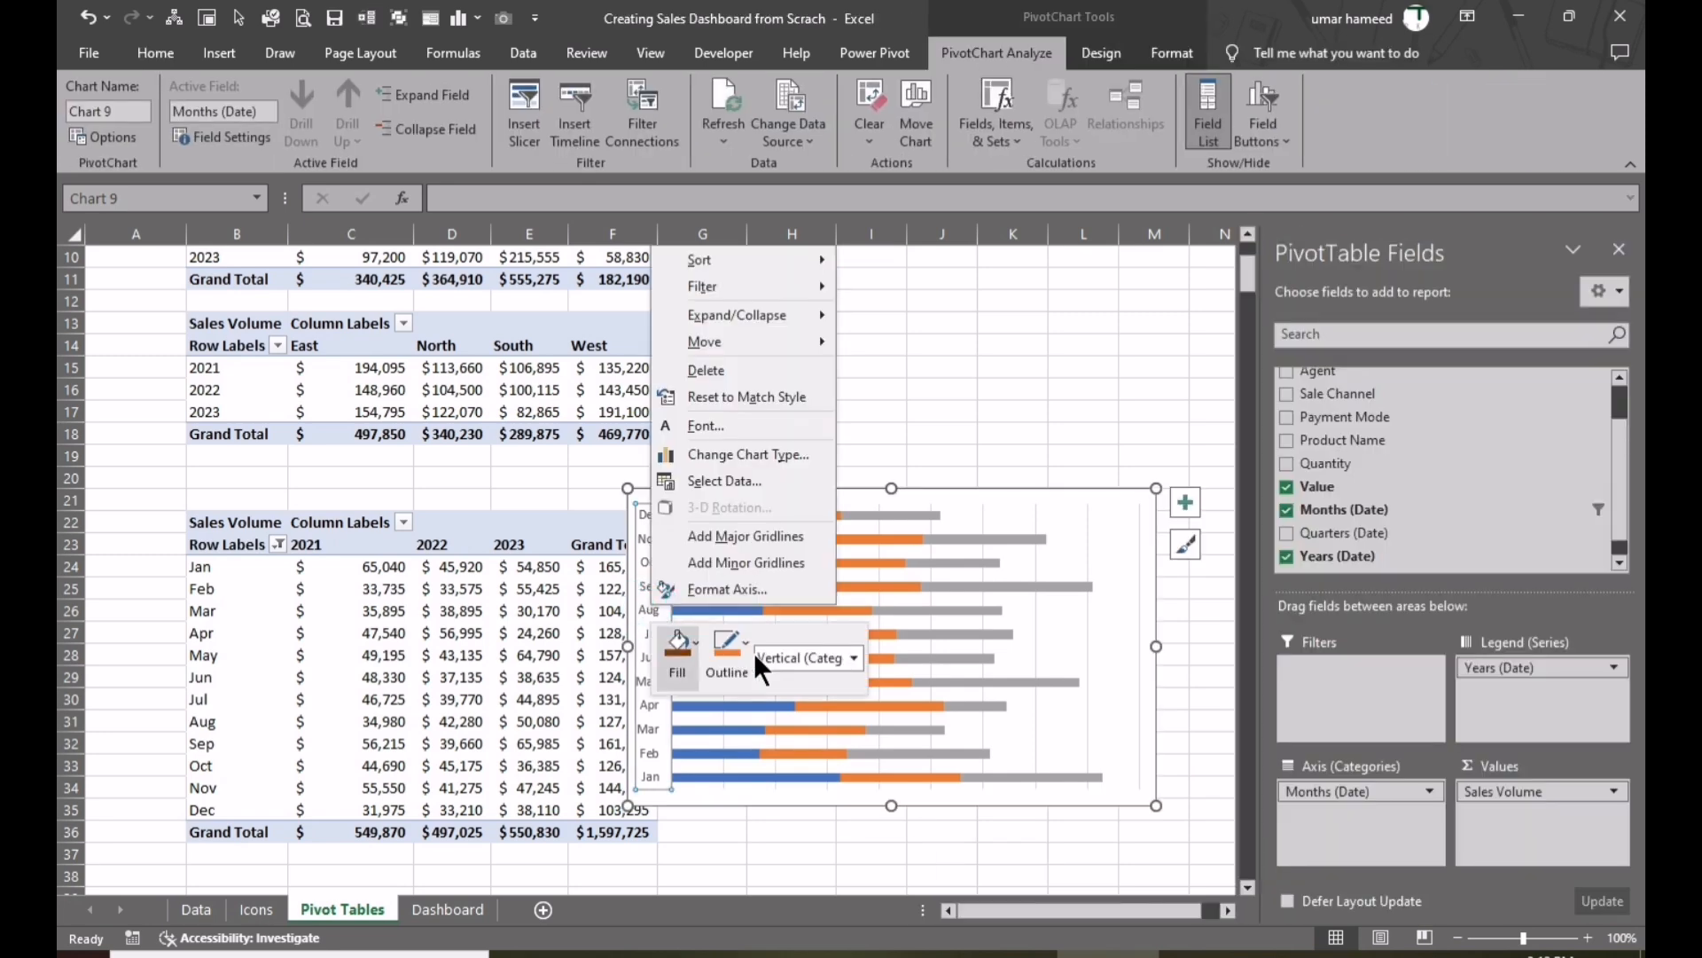
left_click(762, 589)
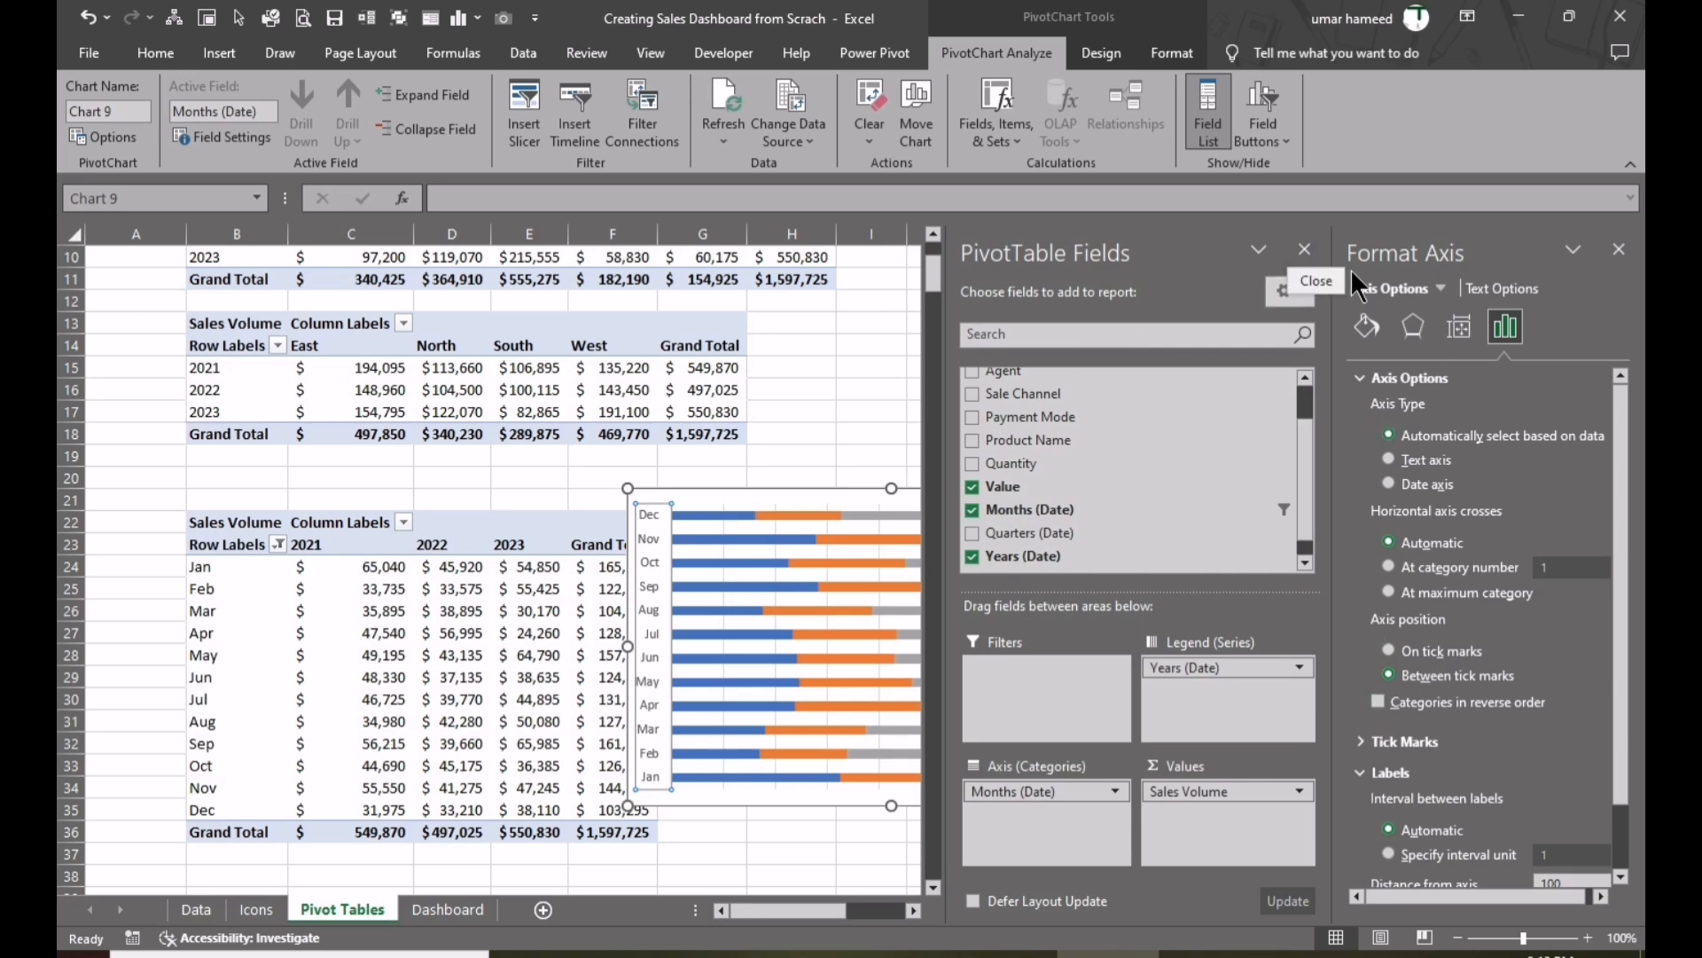
left_click(1379, 703)
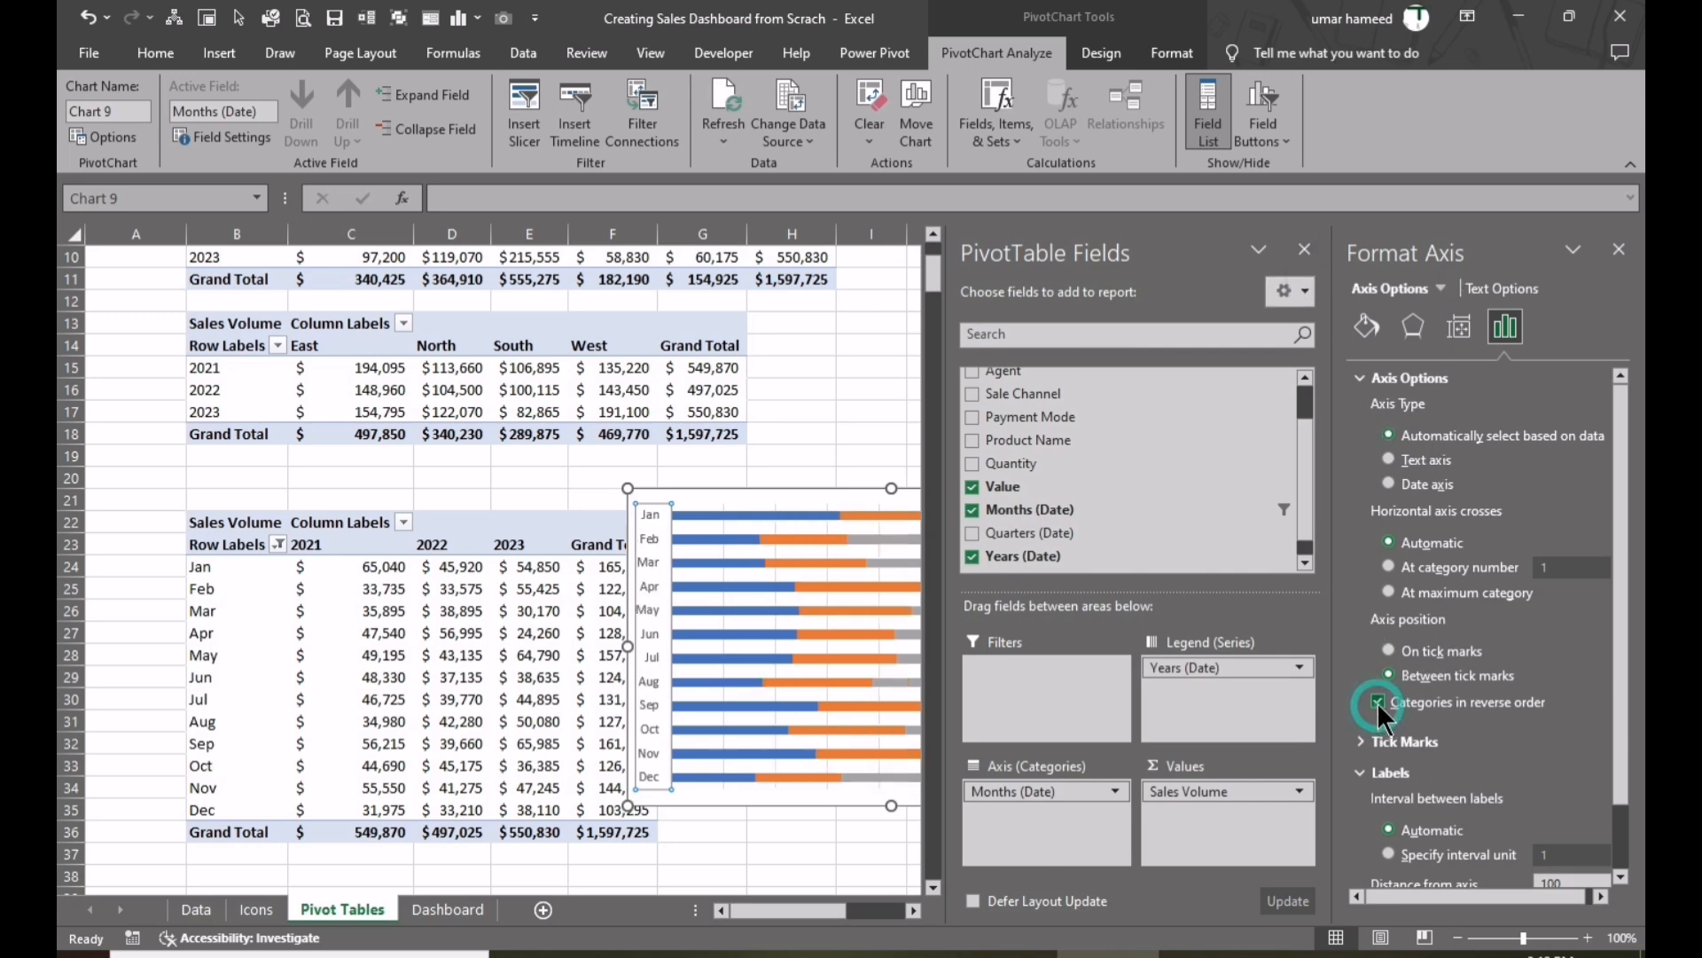
left_click(1619, 250)
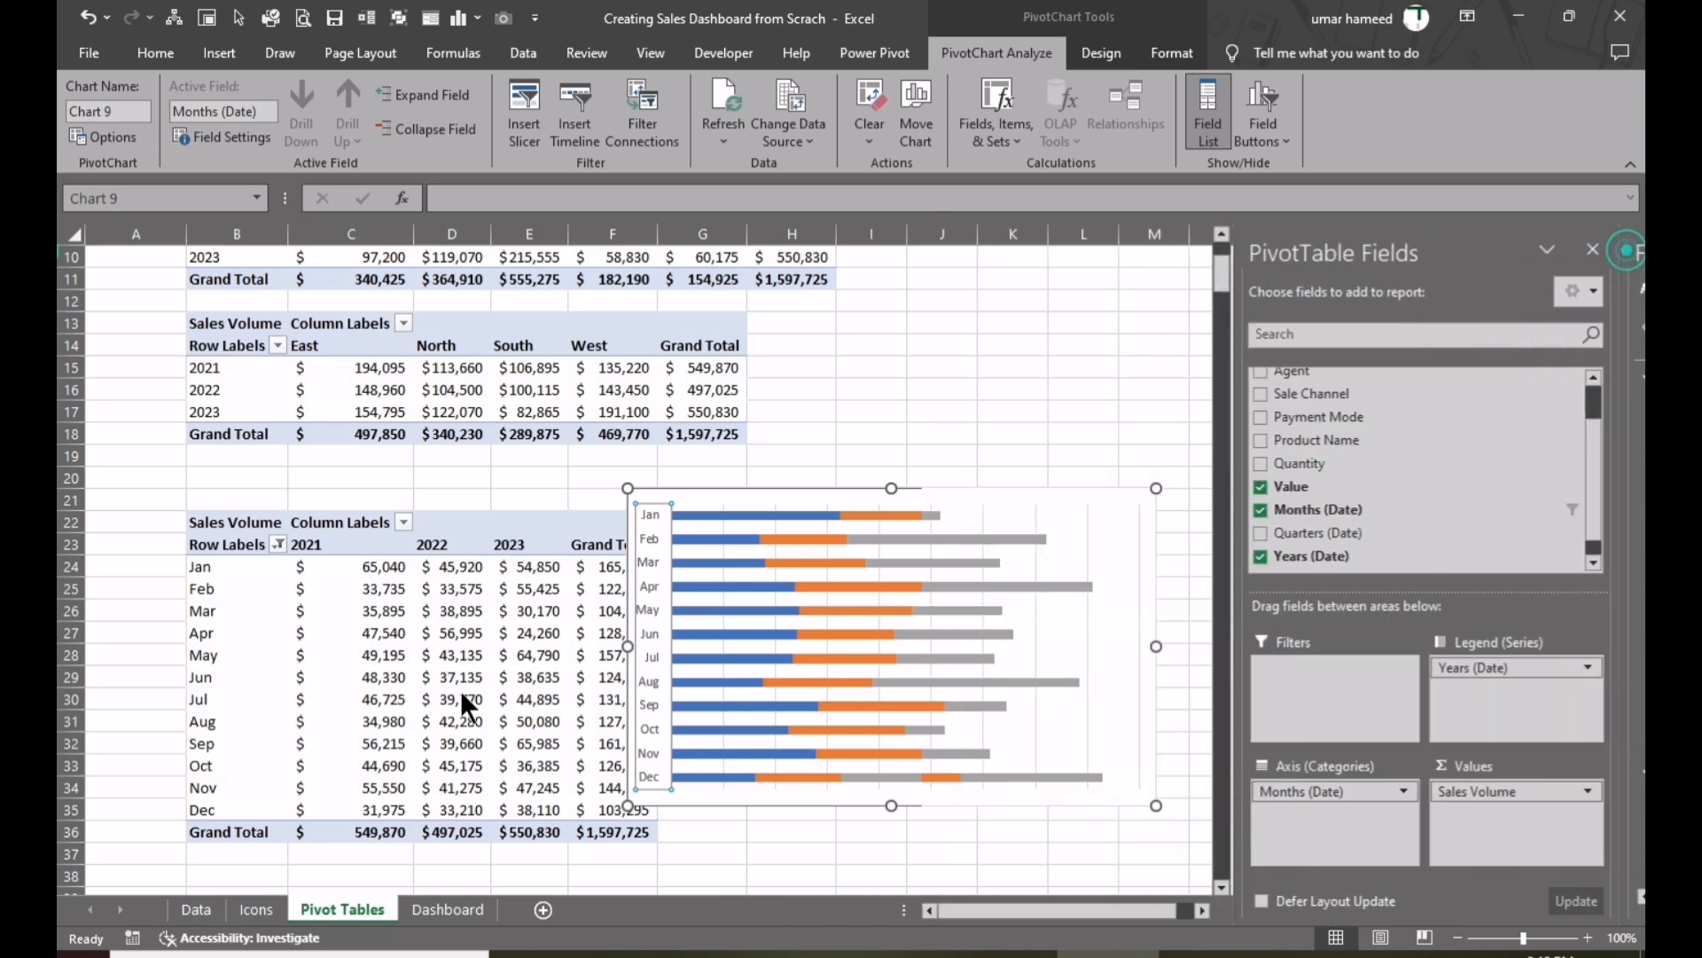
- Cut the monthly stacked bar chart from the Pivot Tables sheet and paste it on the Dashboard sheet at N15
left_click_drag(758, 572, 802, 520)
right_click(869, 470)
left_click(902, 406)
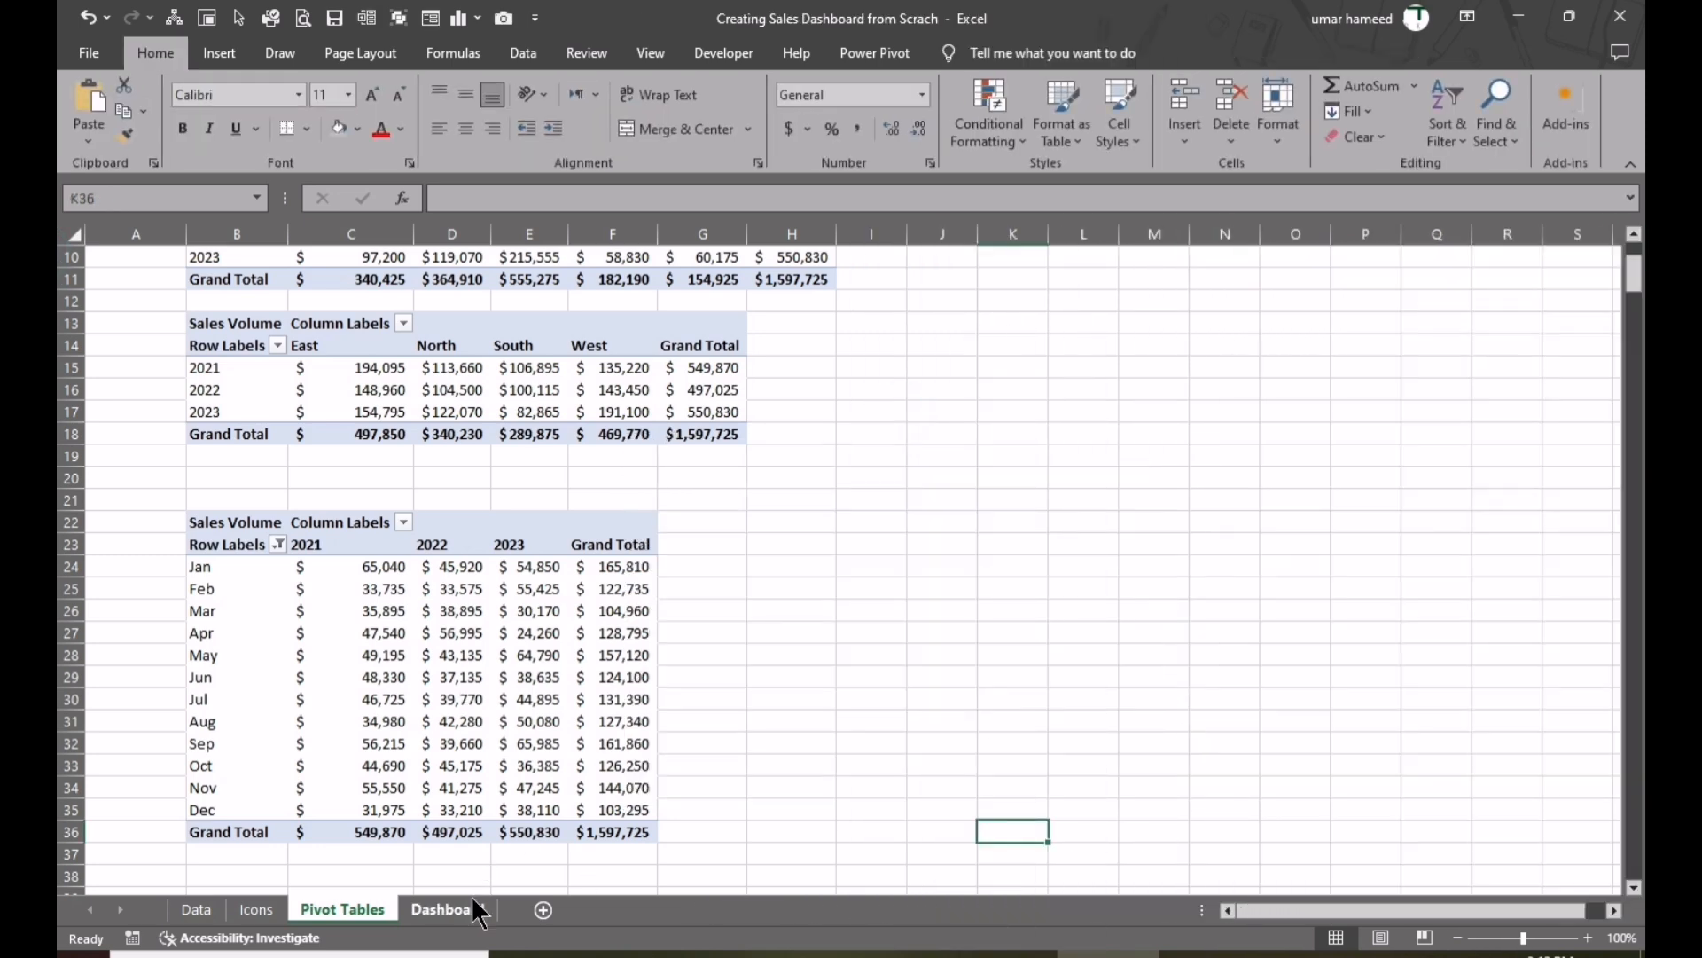
left_click(448, 909)
left_click(1179, 597)
left_click(1162, 598)
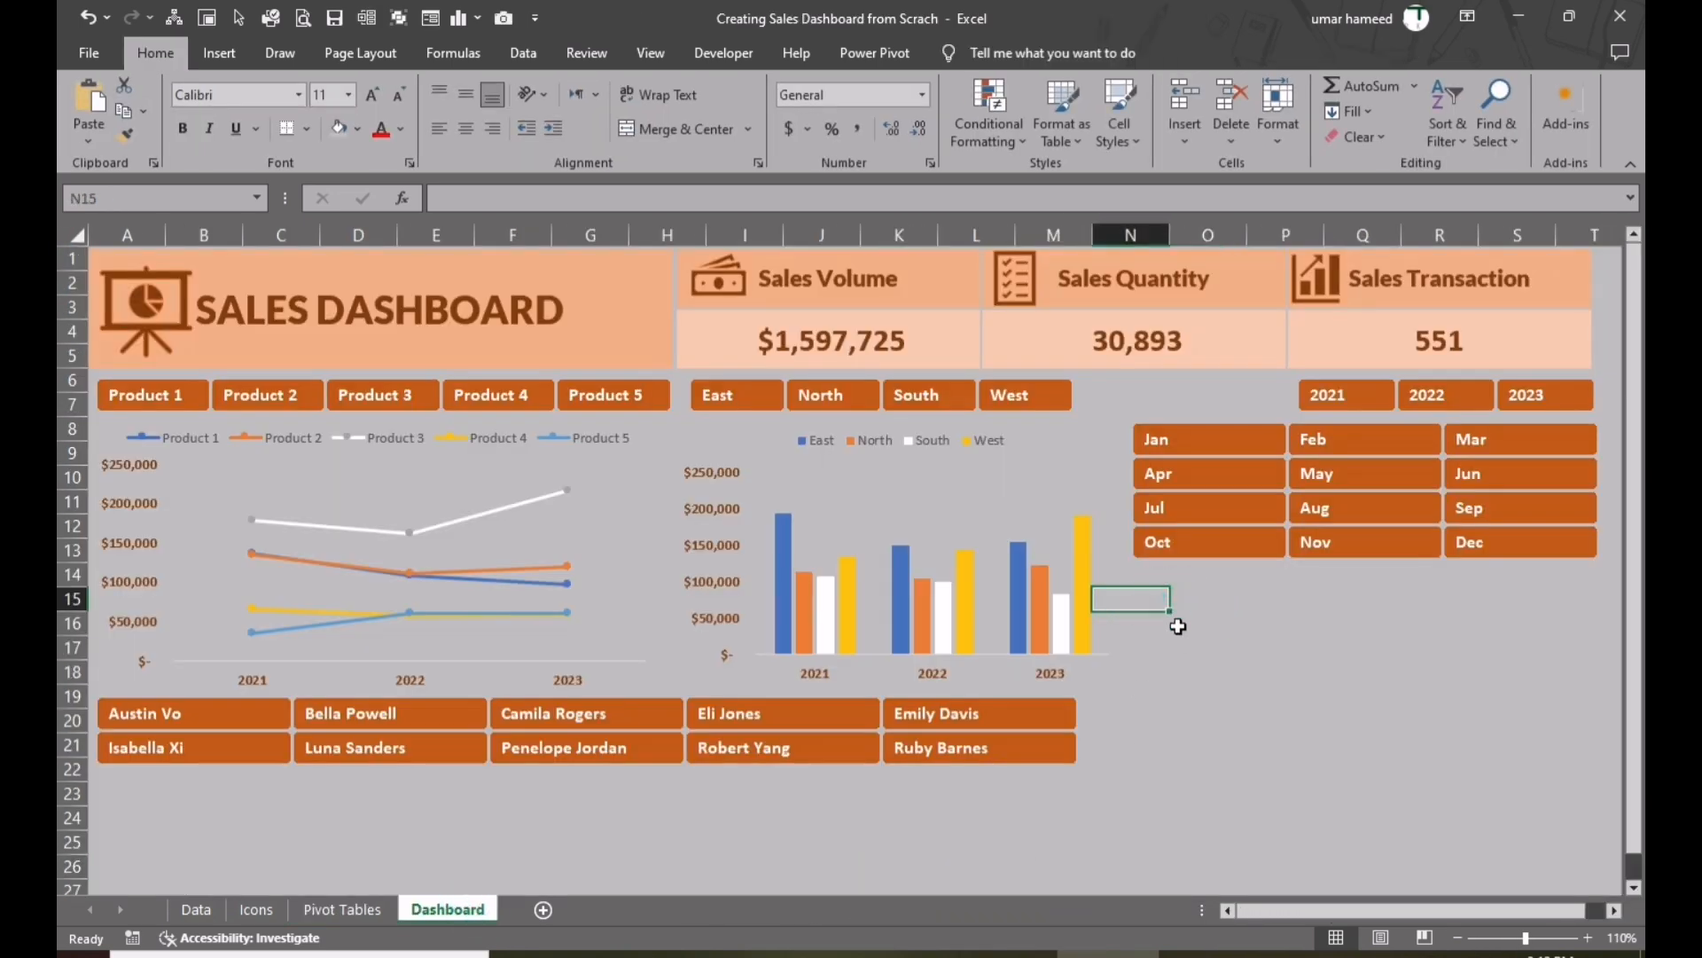
key("ctrl+v")
- Close the field list and position the pasted monthly bar chart directly beneath the month slicer
left_click(1618, 251)
scroll(1241, 532, "down", 2)
left_click_drag(1199, 439, 1105, 413)
left_click(1079, 390)
mouse_move(1223, 425)
left_mouse_down()
mouse_move(1204, 425)
mouse_move(1223, 426)
left_mouse_up()
left_click_drag(1232, 426, 1223, 425)
- Fill the 2023 series of the monthly bar chart with solid white
right_click(1466, 441)
left_click(1341, 699)
left_click(1585, 601)
left_click(1471, 654)
left_click(1046, 743)
left_click(1622, 249)
- Fill the 2023 series of the monthly bar chart with solid gold and close the series formatting
left_click(1523, 440)
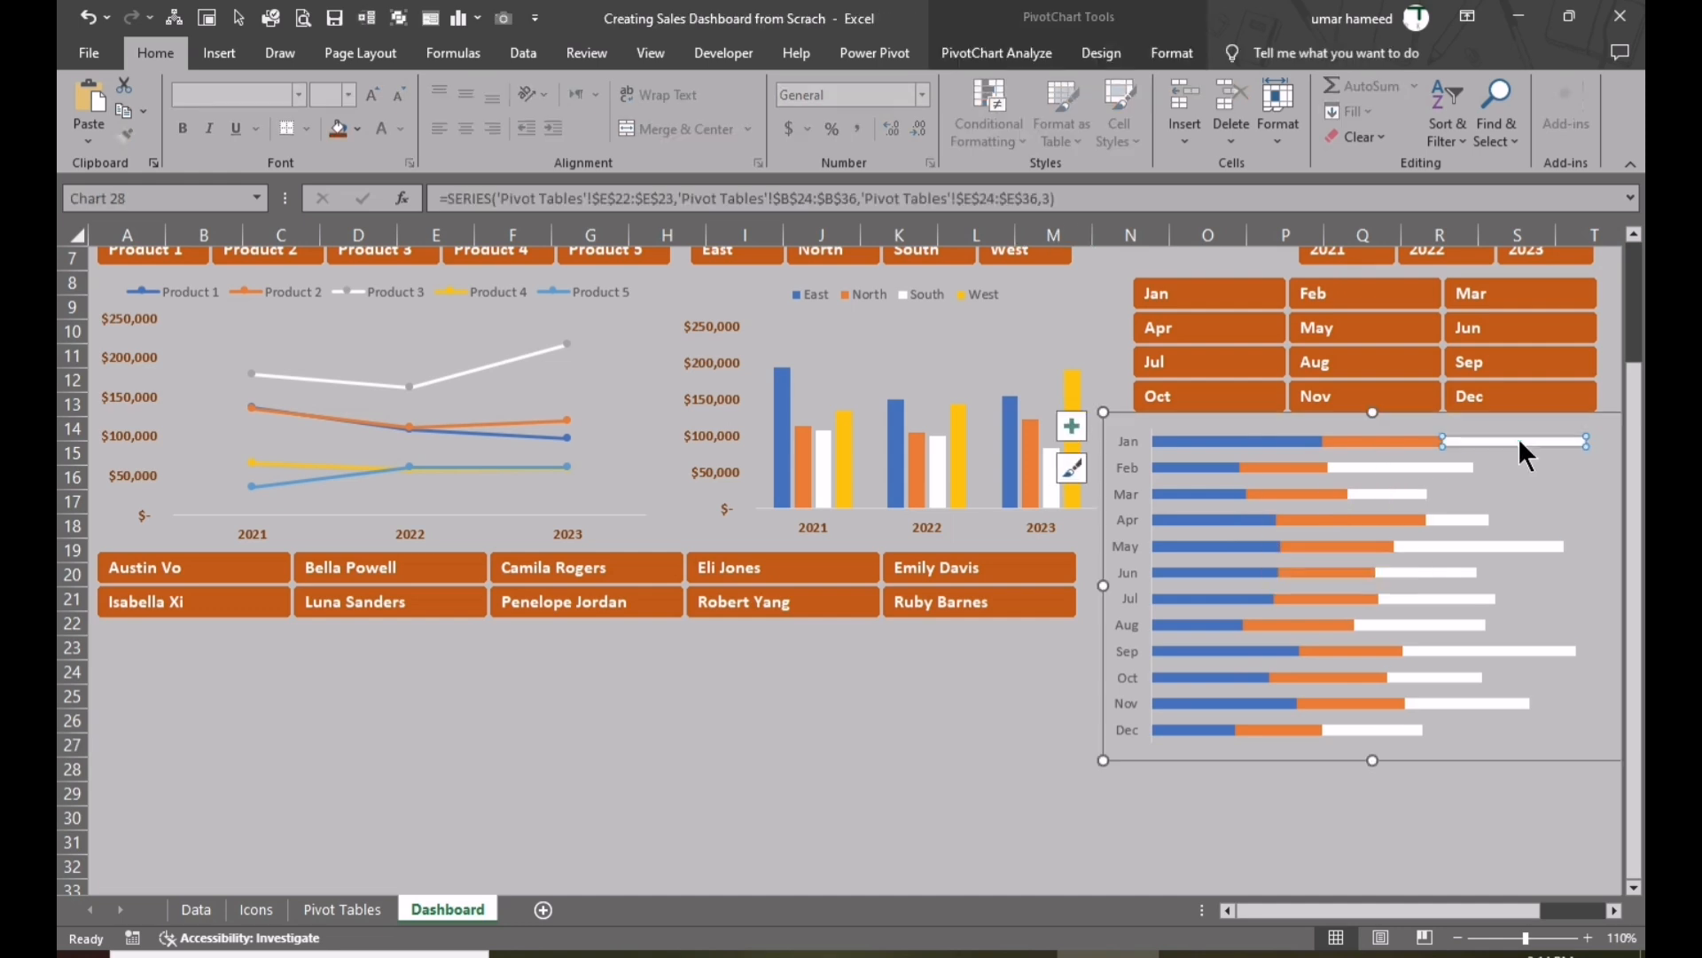
right_click(1507, 446)
left_click(1375, 704)
left_click(1604, 606)
left_click(1501, 810)
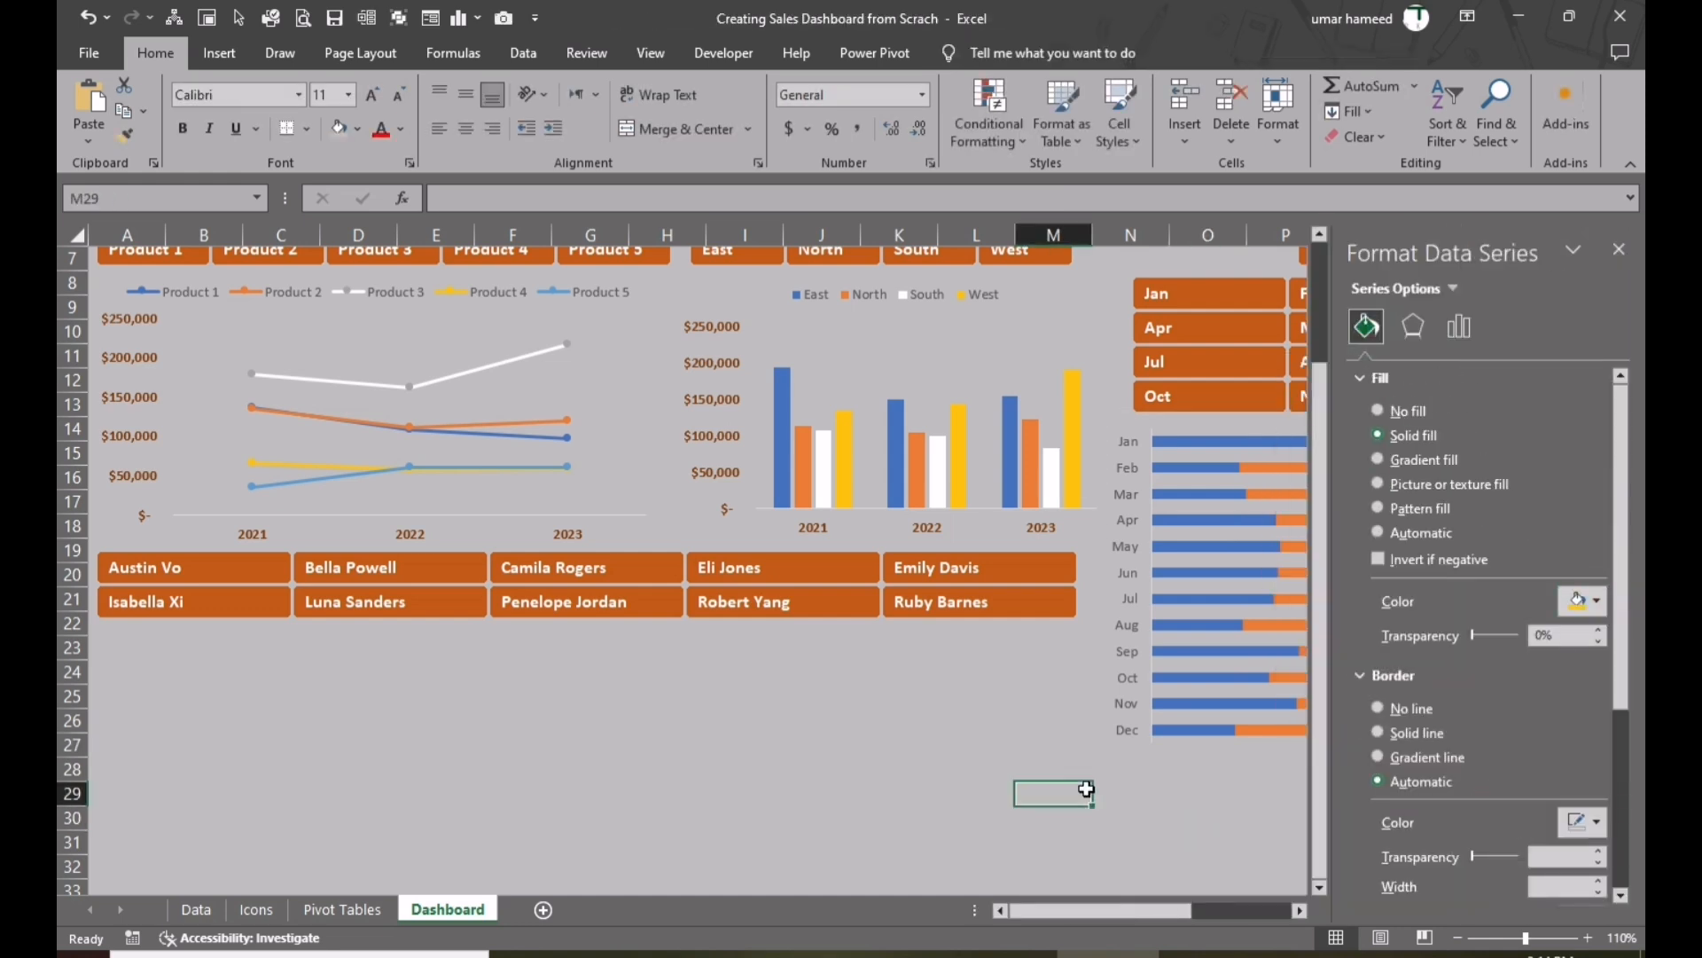
left_click(1083, 787)
left_click(1623, 248)
scroll(1153, 567, "right", 4)
left_click(1083, 443)
left_click(1225, 481)
right_click(1225, 481)
left_click(1338, 652)
left_click(1619, 249)
- Reduce the gap width of the monthly chart's bars and give the 2023 series a solid white outline
right_click(1237, 442)
left_click(1330, 701)
left_click(1598, 524)
left_click(1598, 524)
left_click(1598, 524)
left_click(1367, 326)
left_click(1377, 732)
left_click(1596, 822)
left_click(1474, 658)
- Give the 2022 and 2021 series of the monthly bar chart solid white outlines
left_click(999, 569)
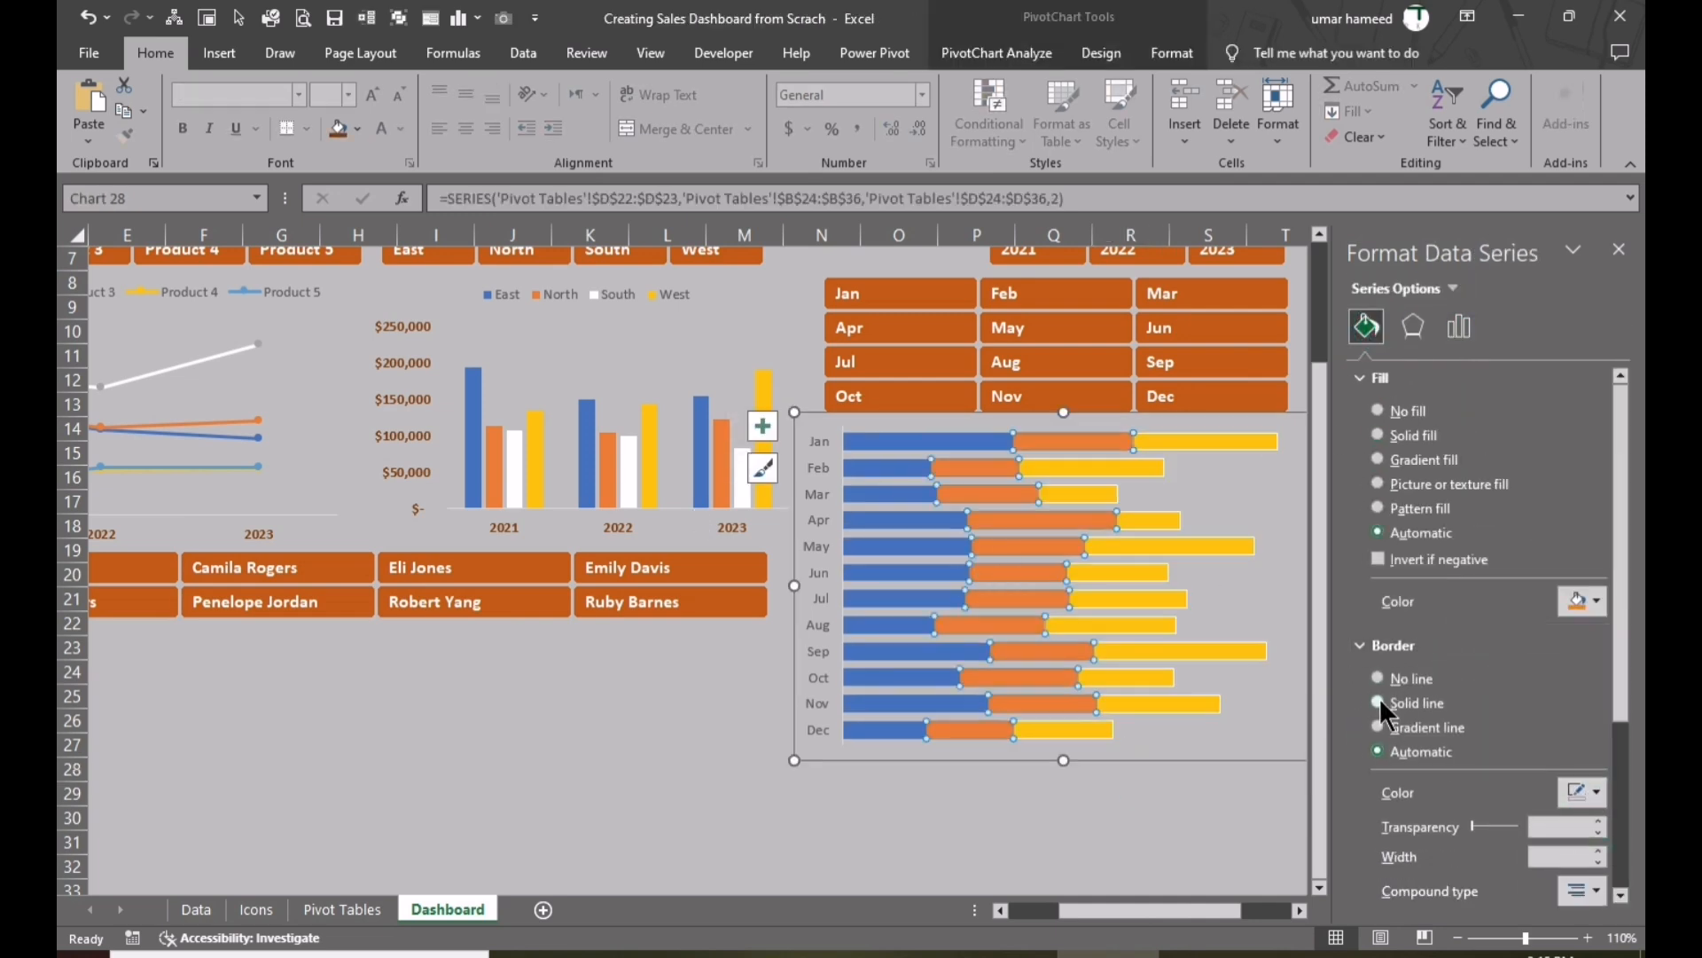
left_click(1379, 701)
left_click(914, 547)
left_click(1599, 793)
left_click(1055, 816)
left_click(1619, 252)
- Make the month axis labels of the bar chart bold and dark brown
left_click(822, 570)
left_click(380, 127)
left_click(183, 128)
left_click(590, 721)
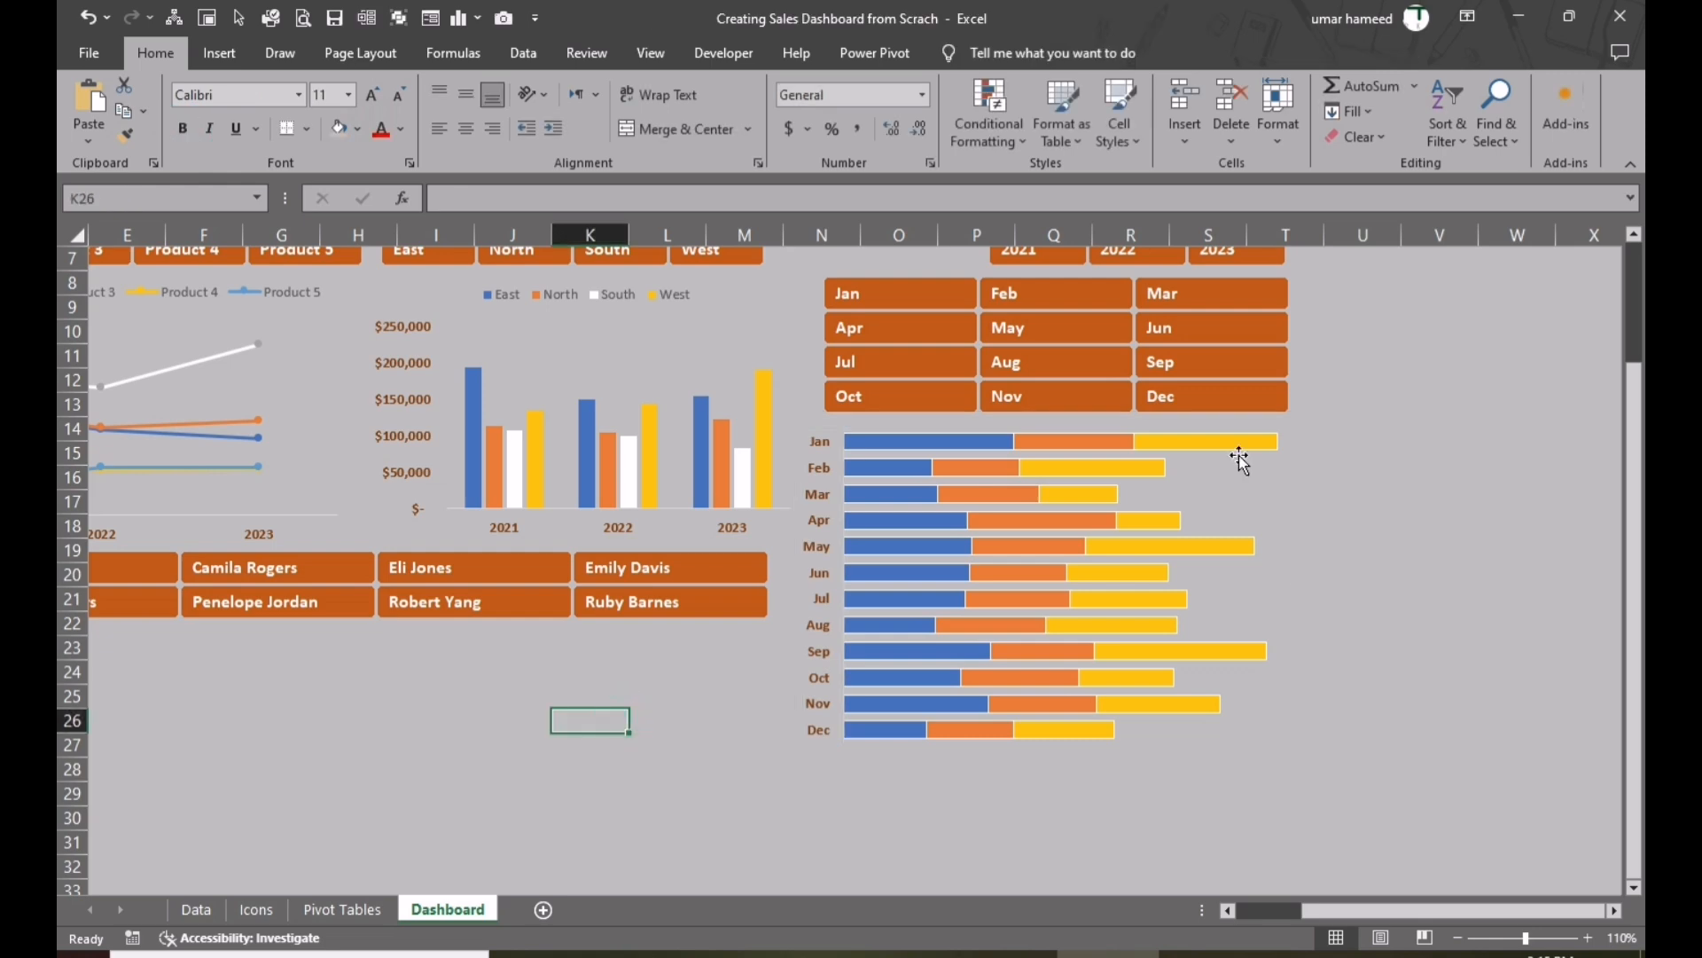
- Add data labels to the 2023, 2022 and 2021 series of the monthly bar chart
right_click(1233, 440)
left_click(1298, 643)
right_click(1090, 442)
left_click(1191, 642)
right_click(961, 441)
left_click(1060, 642)
- Make the bar chart's data labels bold, with white text on the 2021 and 2022 series
left_click(889, 627)
left_click(400, 129)
left_click(382, 214)
left_click(1429, 456)
left_click(1035, 550)
left_click(182, 128)
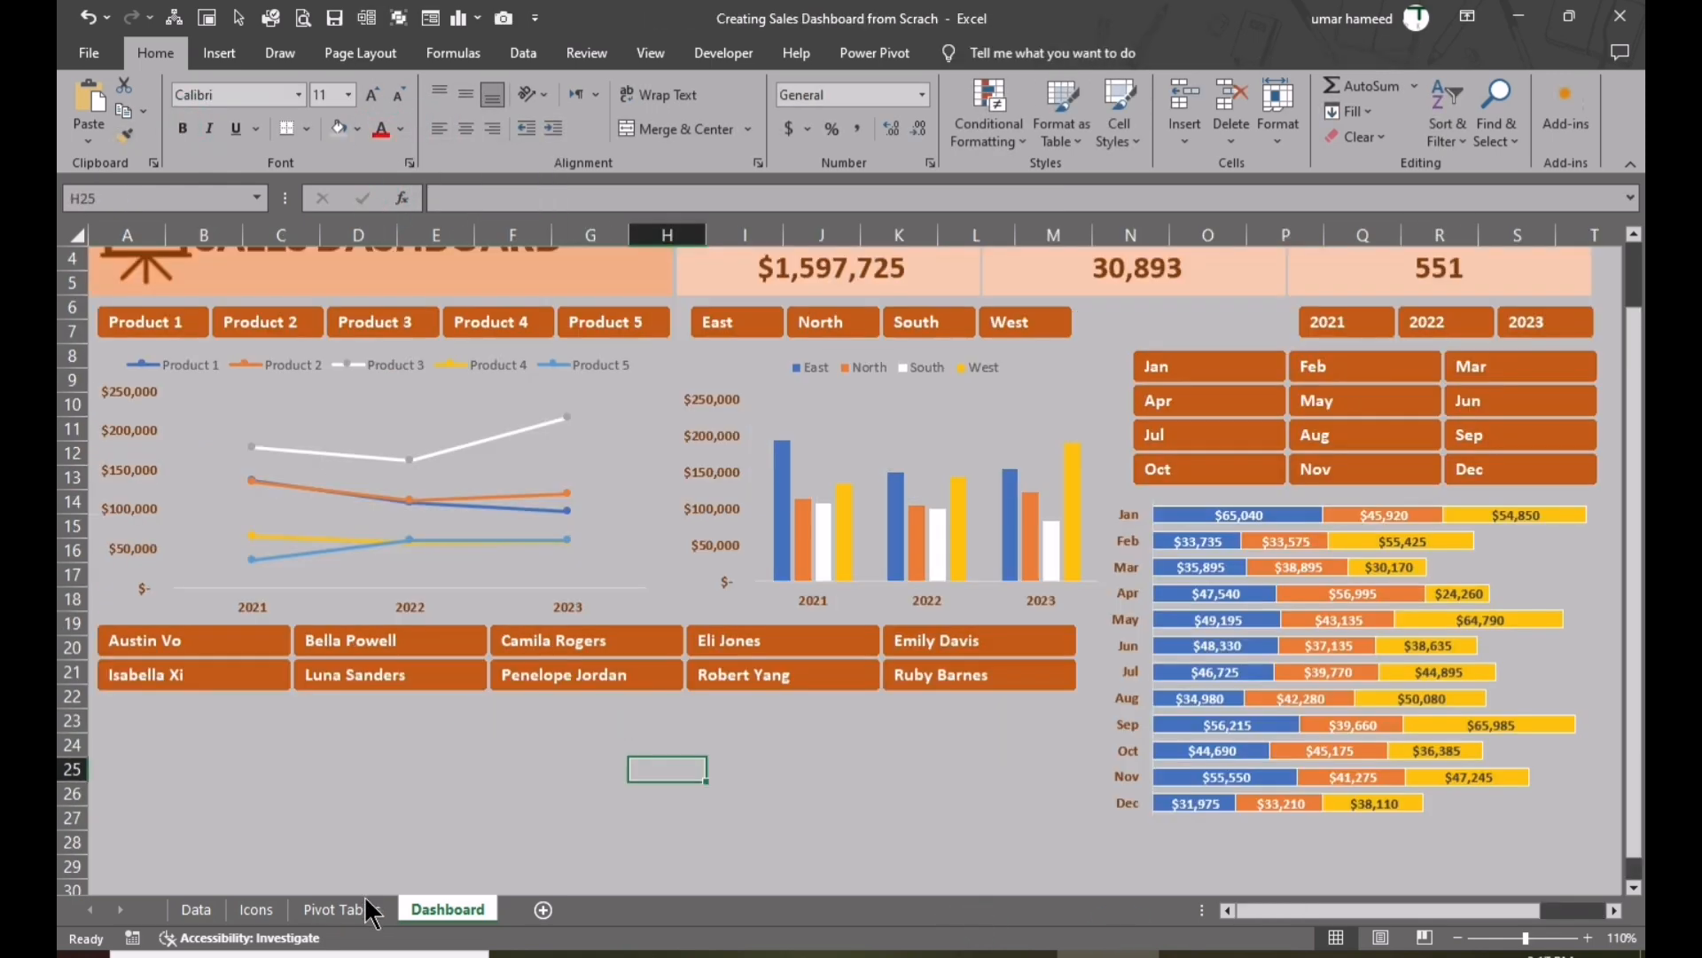
- Copy the monthly sales PivotTable on the Pivot Tables sheet and paste it at B42
left_click(359, 909)
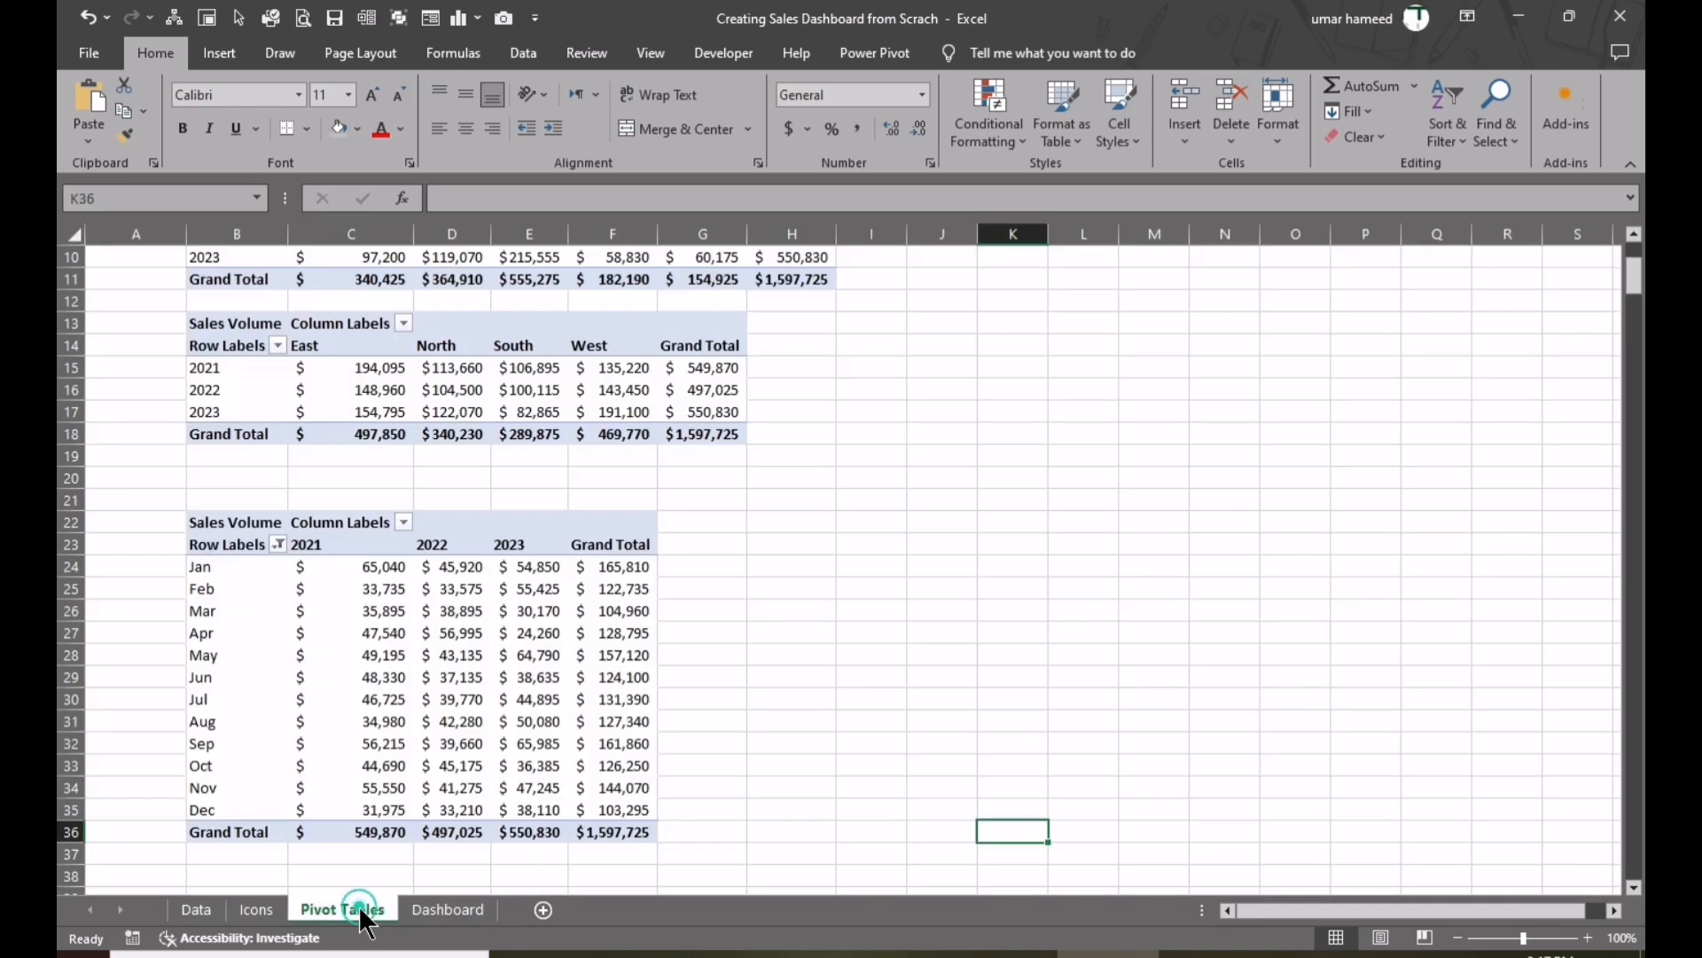
left_click_drag(233, 522, 626, 835)
key("ctrl+c")
scroll(624, 830, "down", 6)
left_click(236, 559)
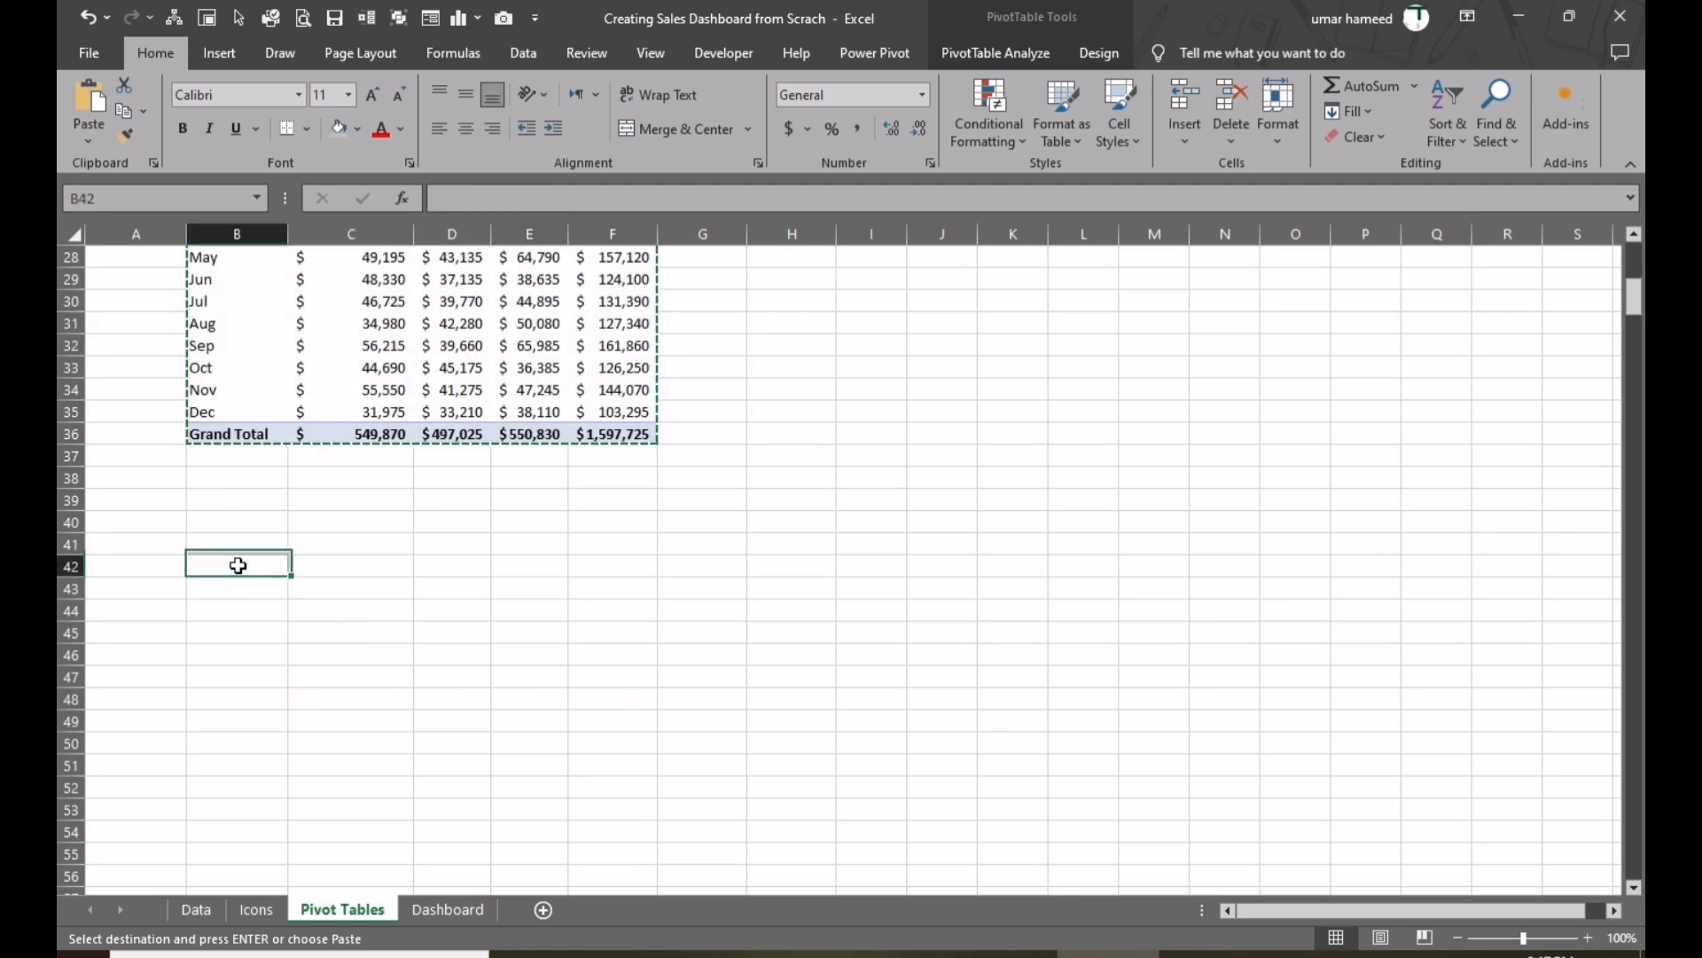
key("ctrl+v")
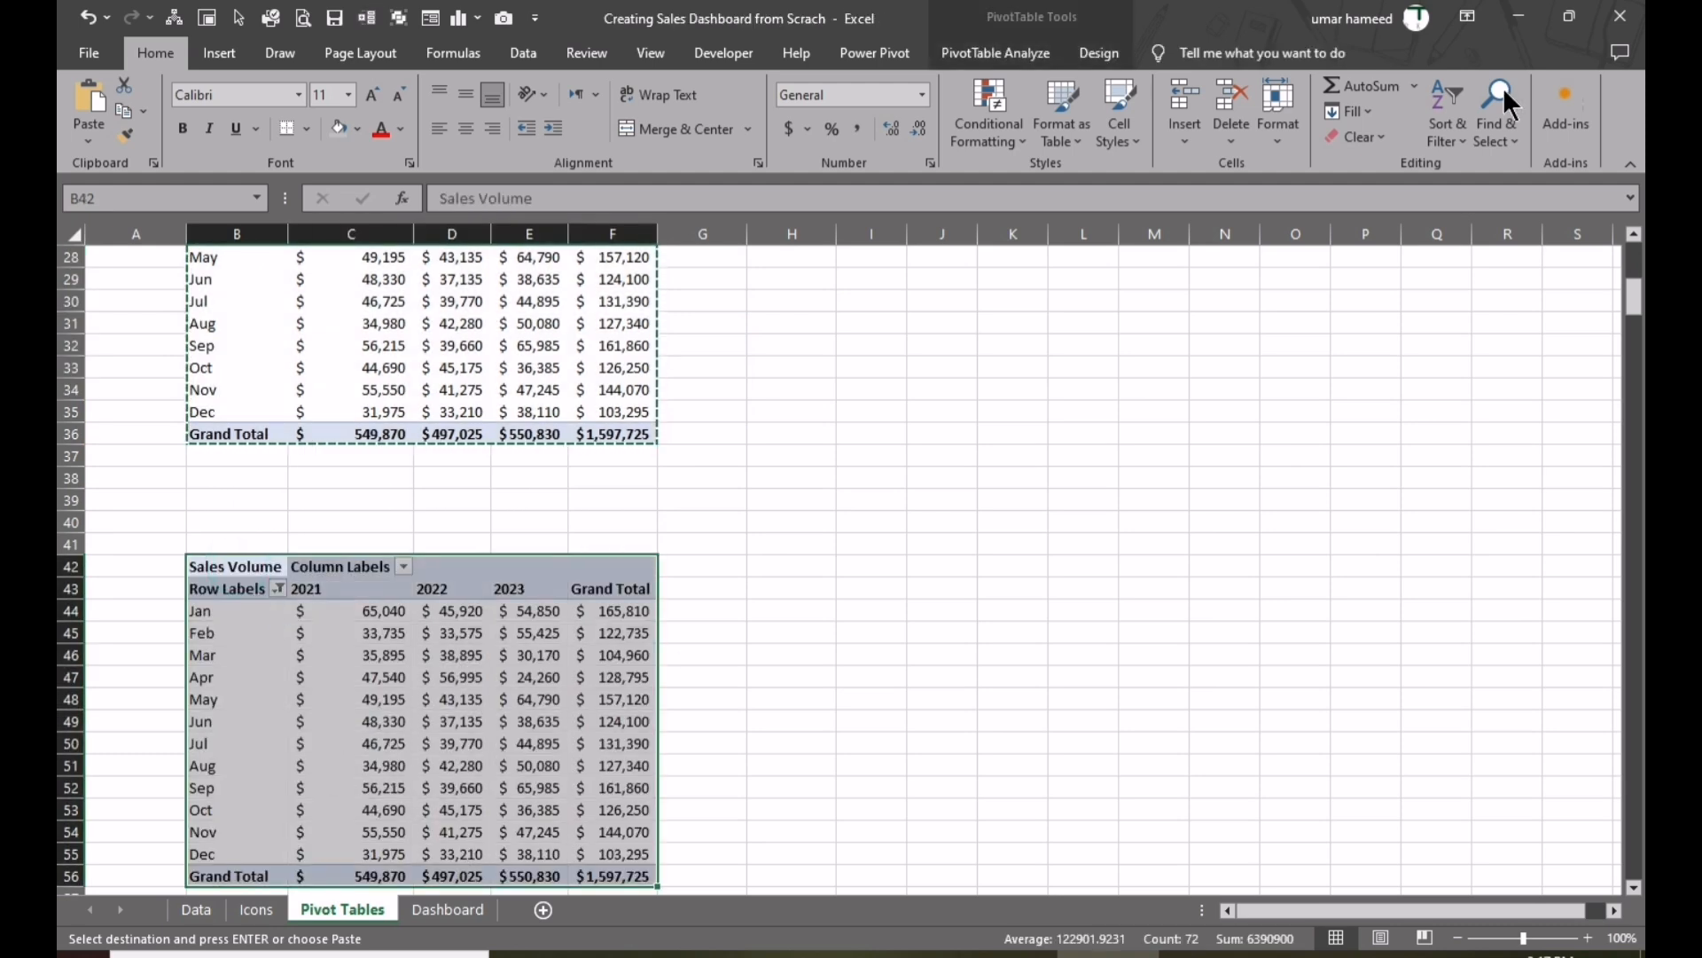
- Replace Months (Date) with Agent in the Rows of the PivotTable pasted at B42
left_click(1011, 54)
left_click(1476, 115)
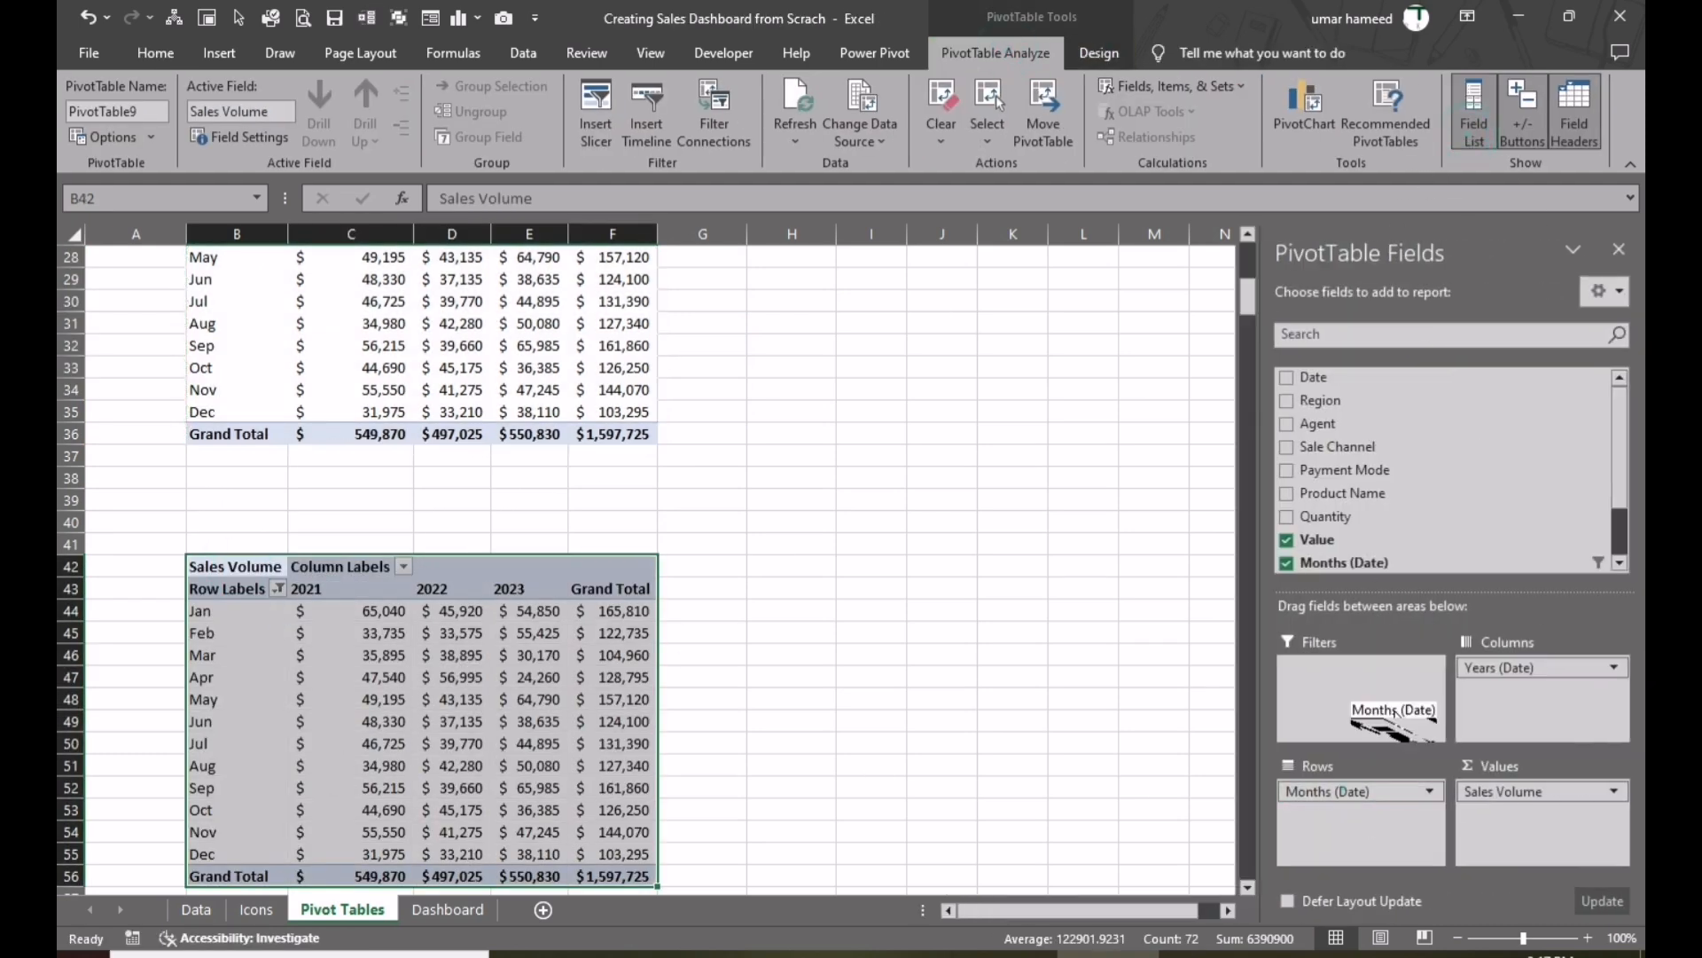
left_click_drag(1348, 791, 1405, 451)
scroll(1405, 450, "down", 1)
left_click_drag(1318, 367, 1360, 792)
left_click(964, 739)
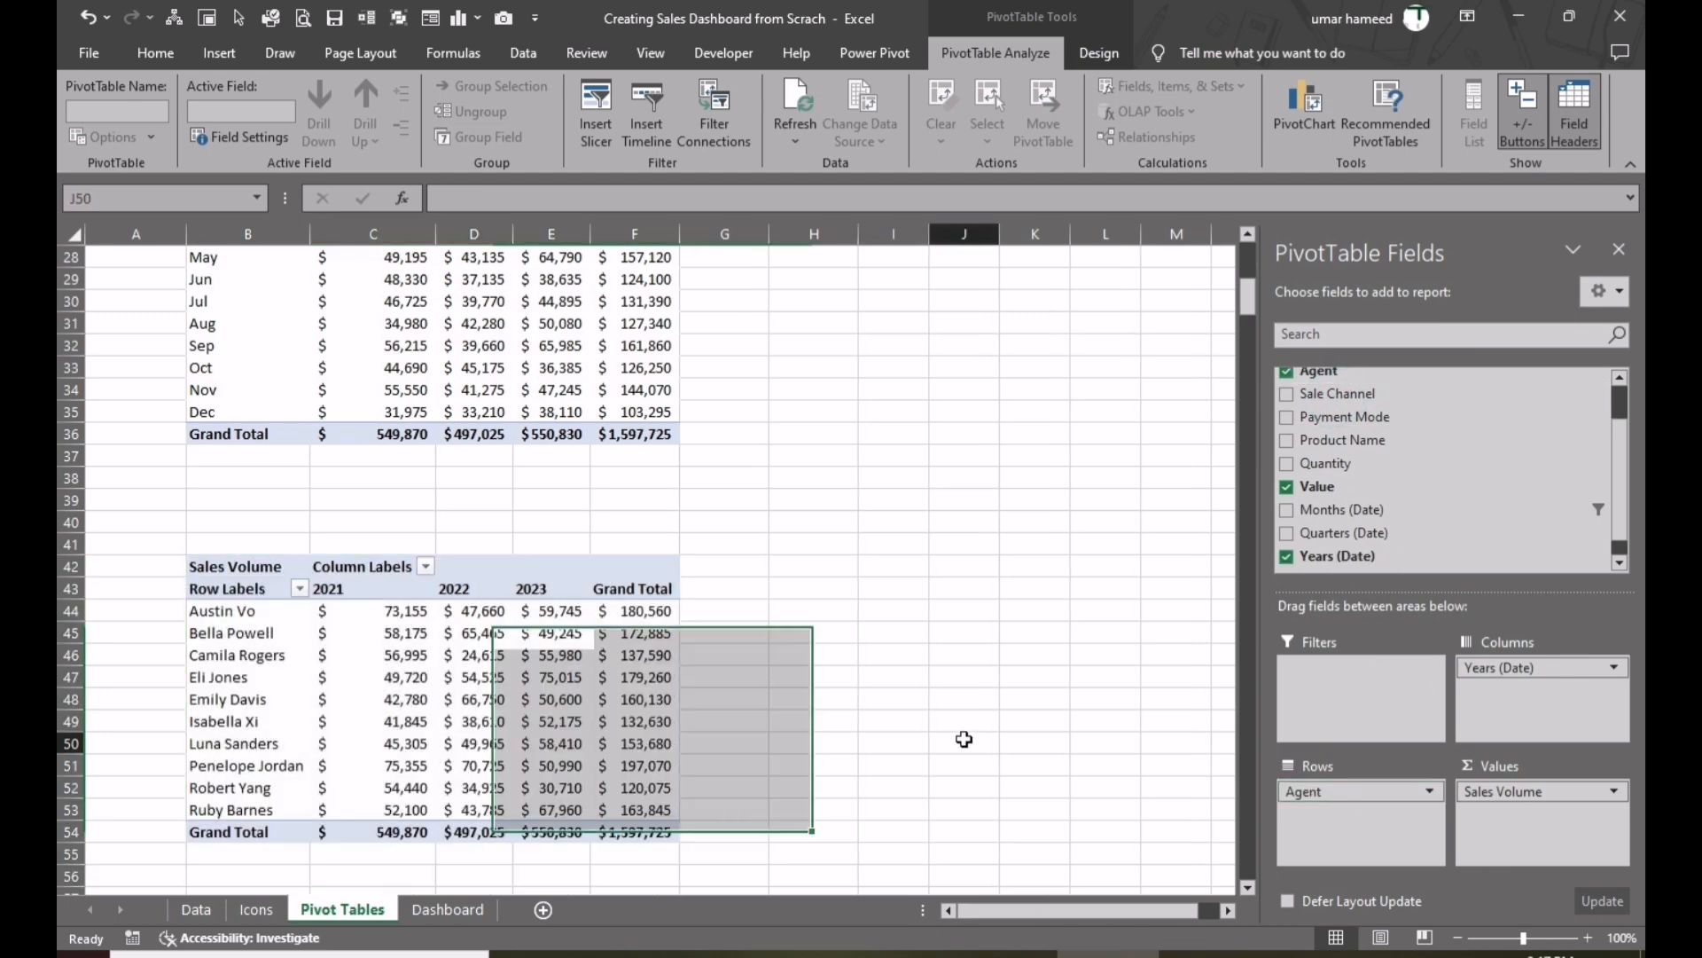
- Show the Sales Volume values of the agent PivotTable as % of Column Total
left_click(394, 612)
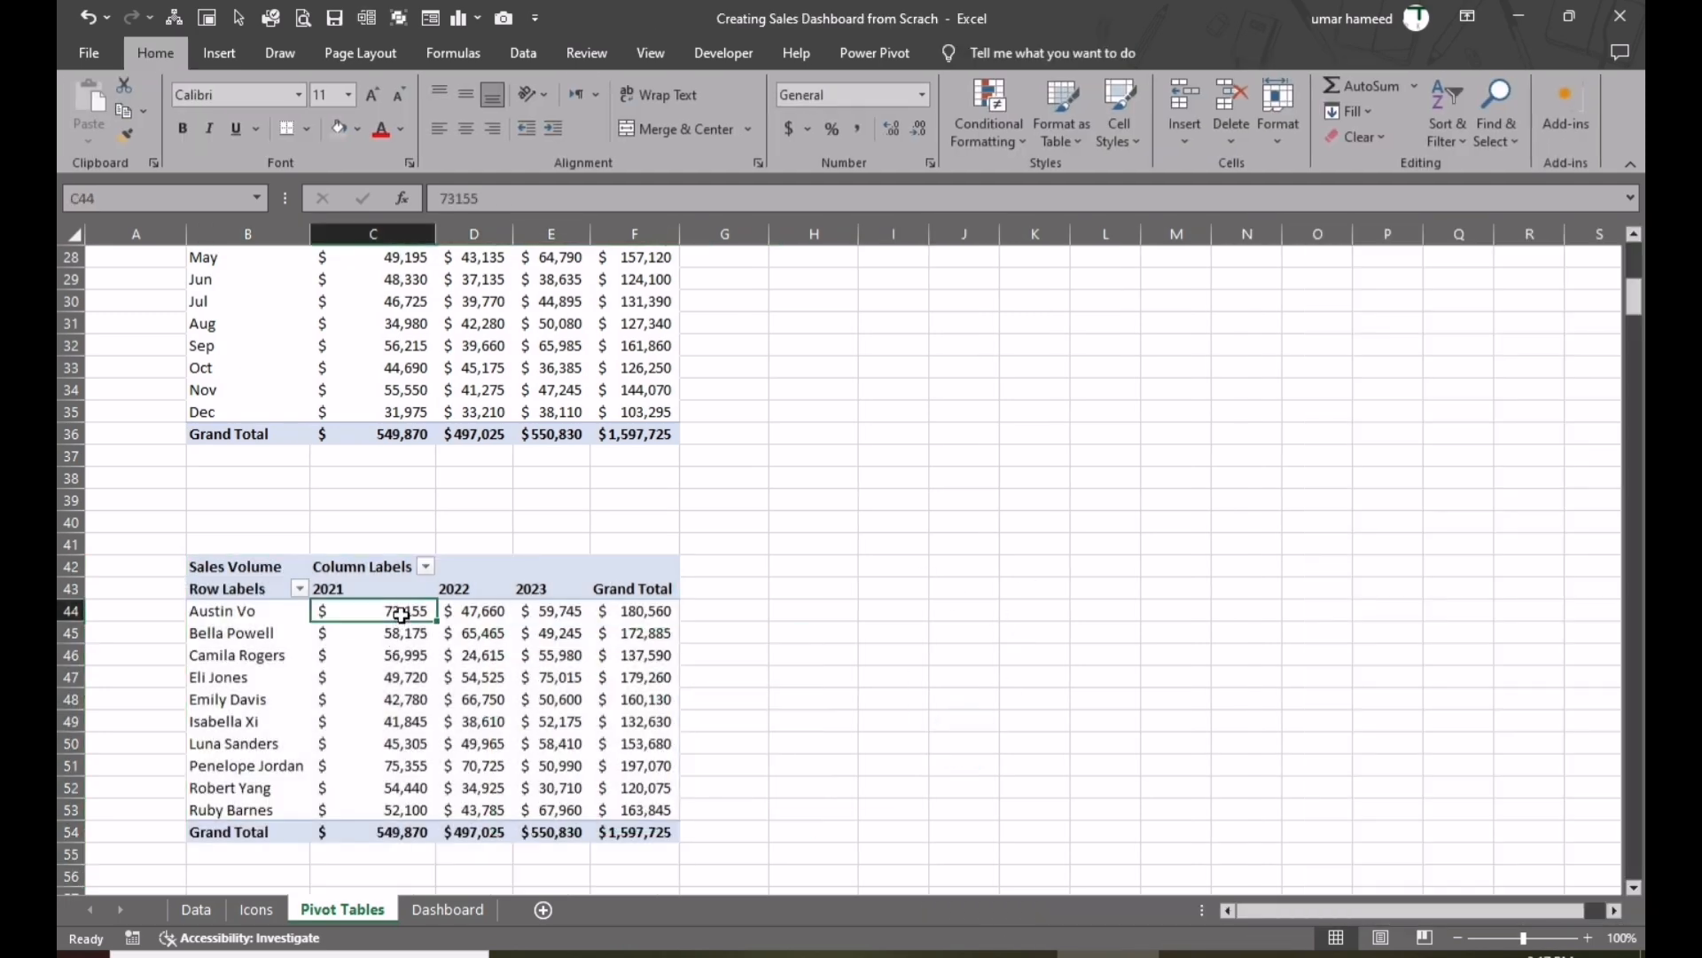
right_click(399, 614)
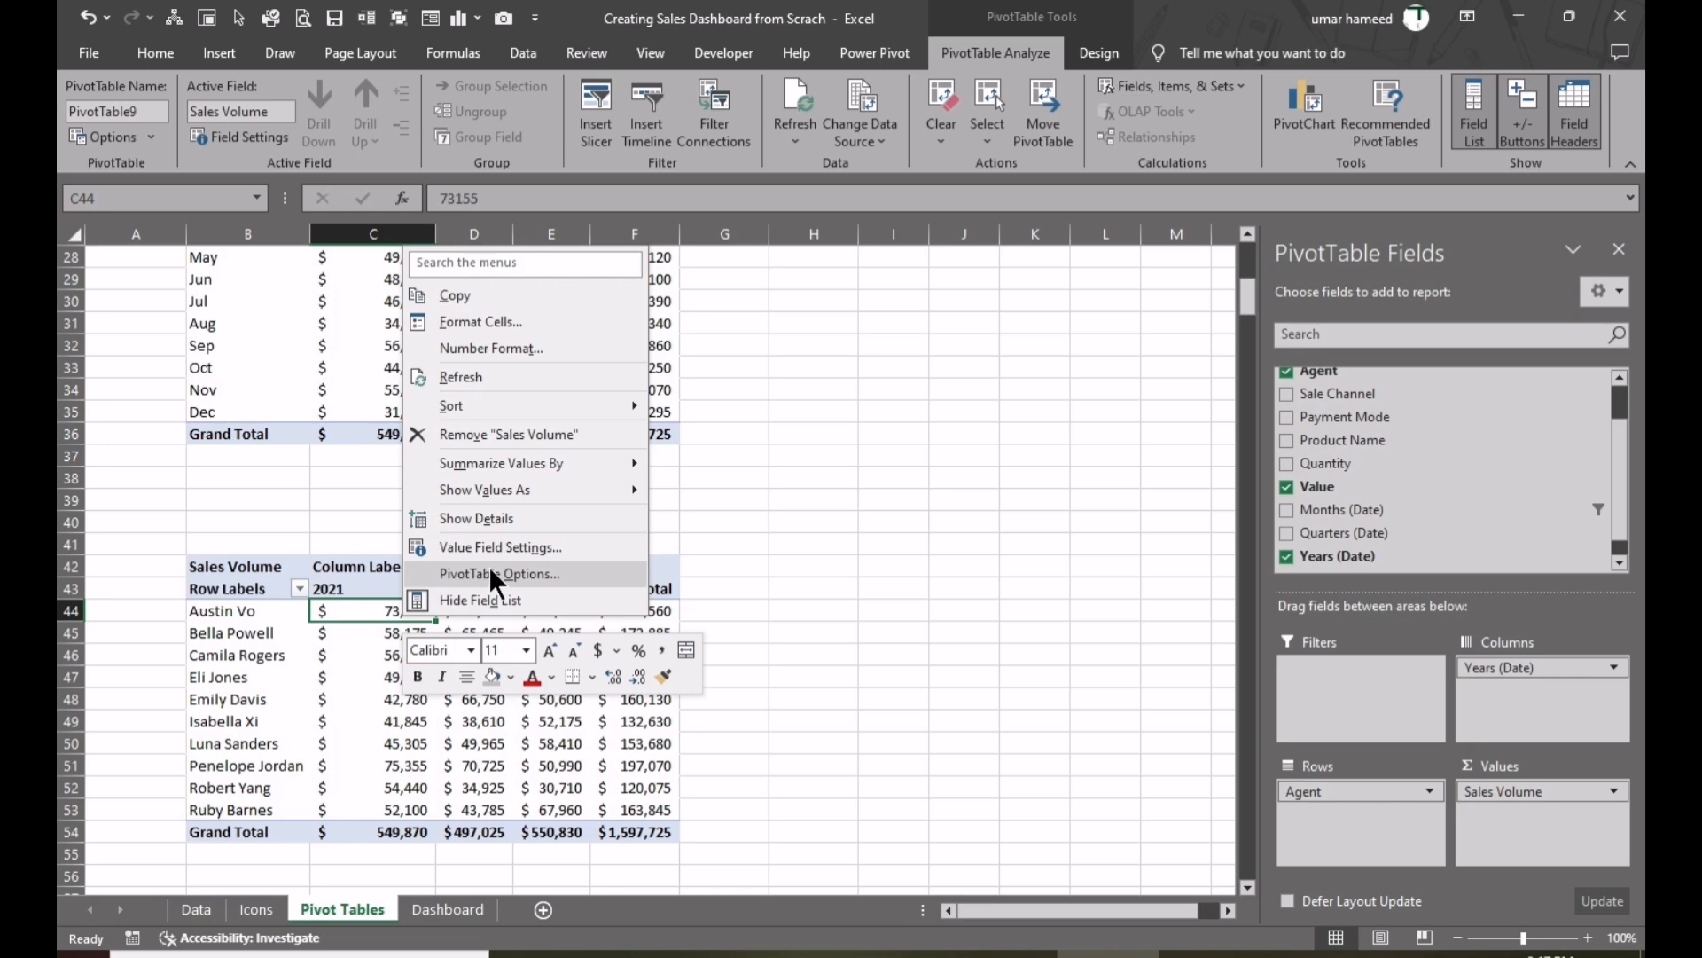
left_click(543, 547)
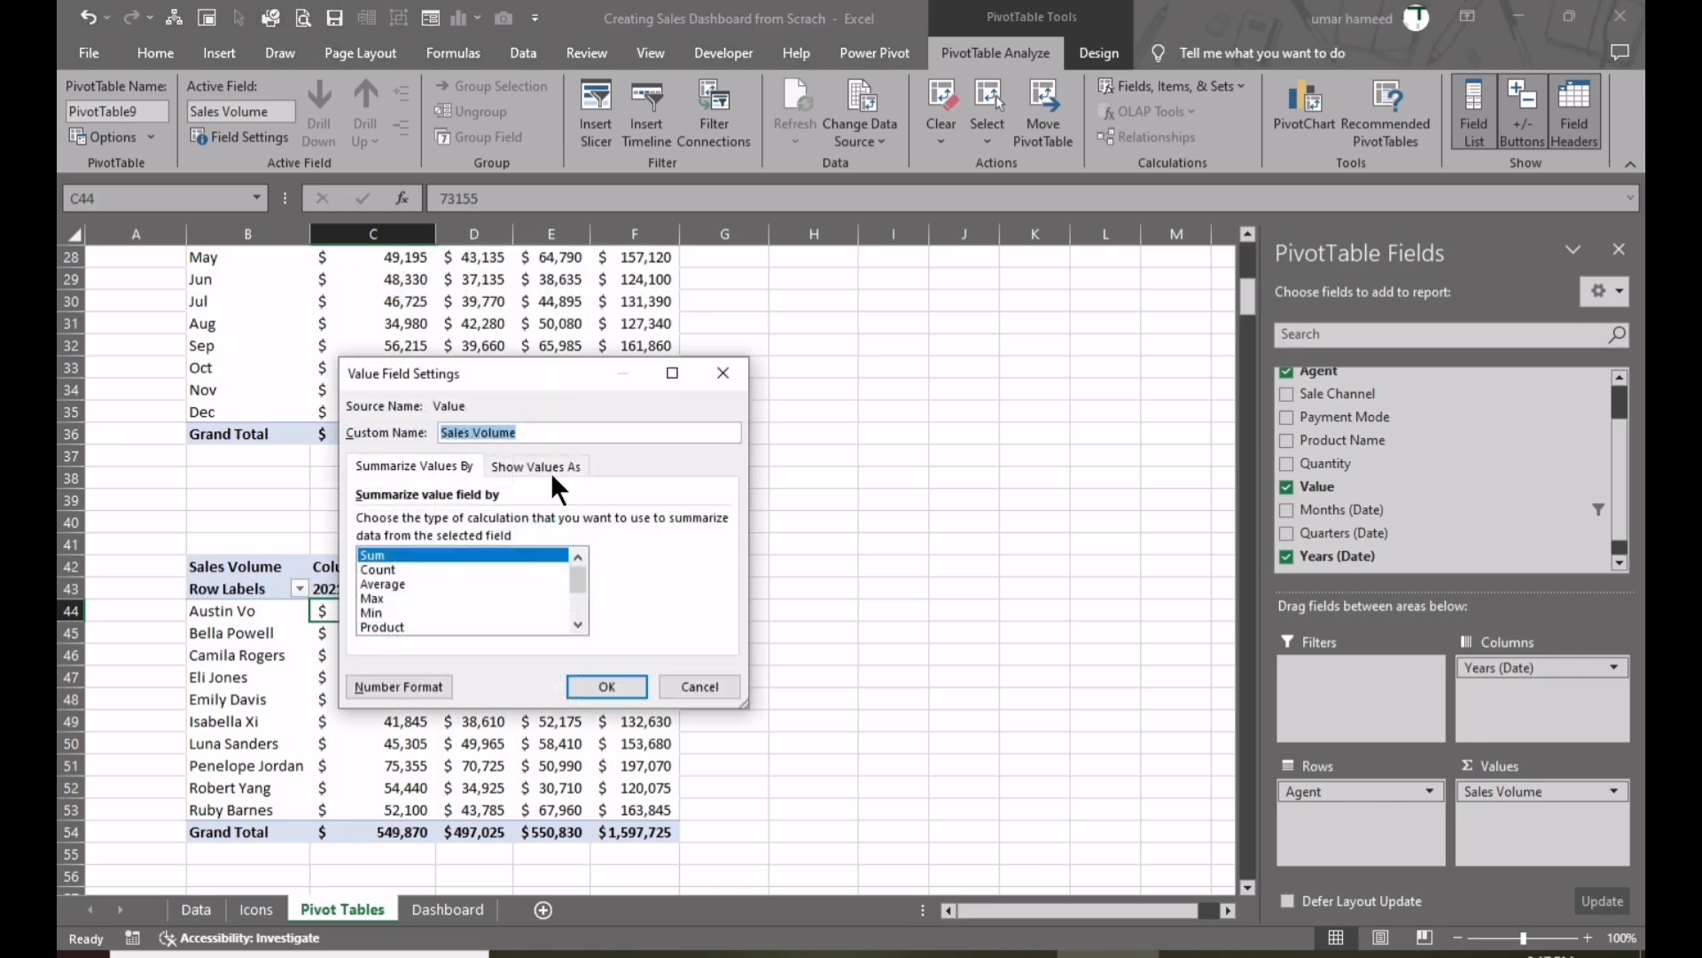
left_click(543, 467)
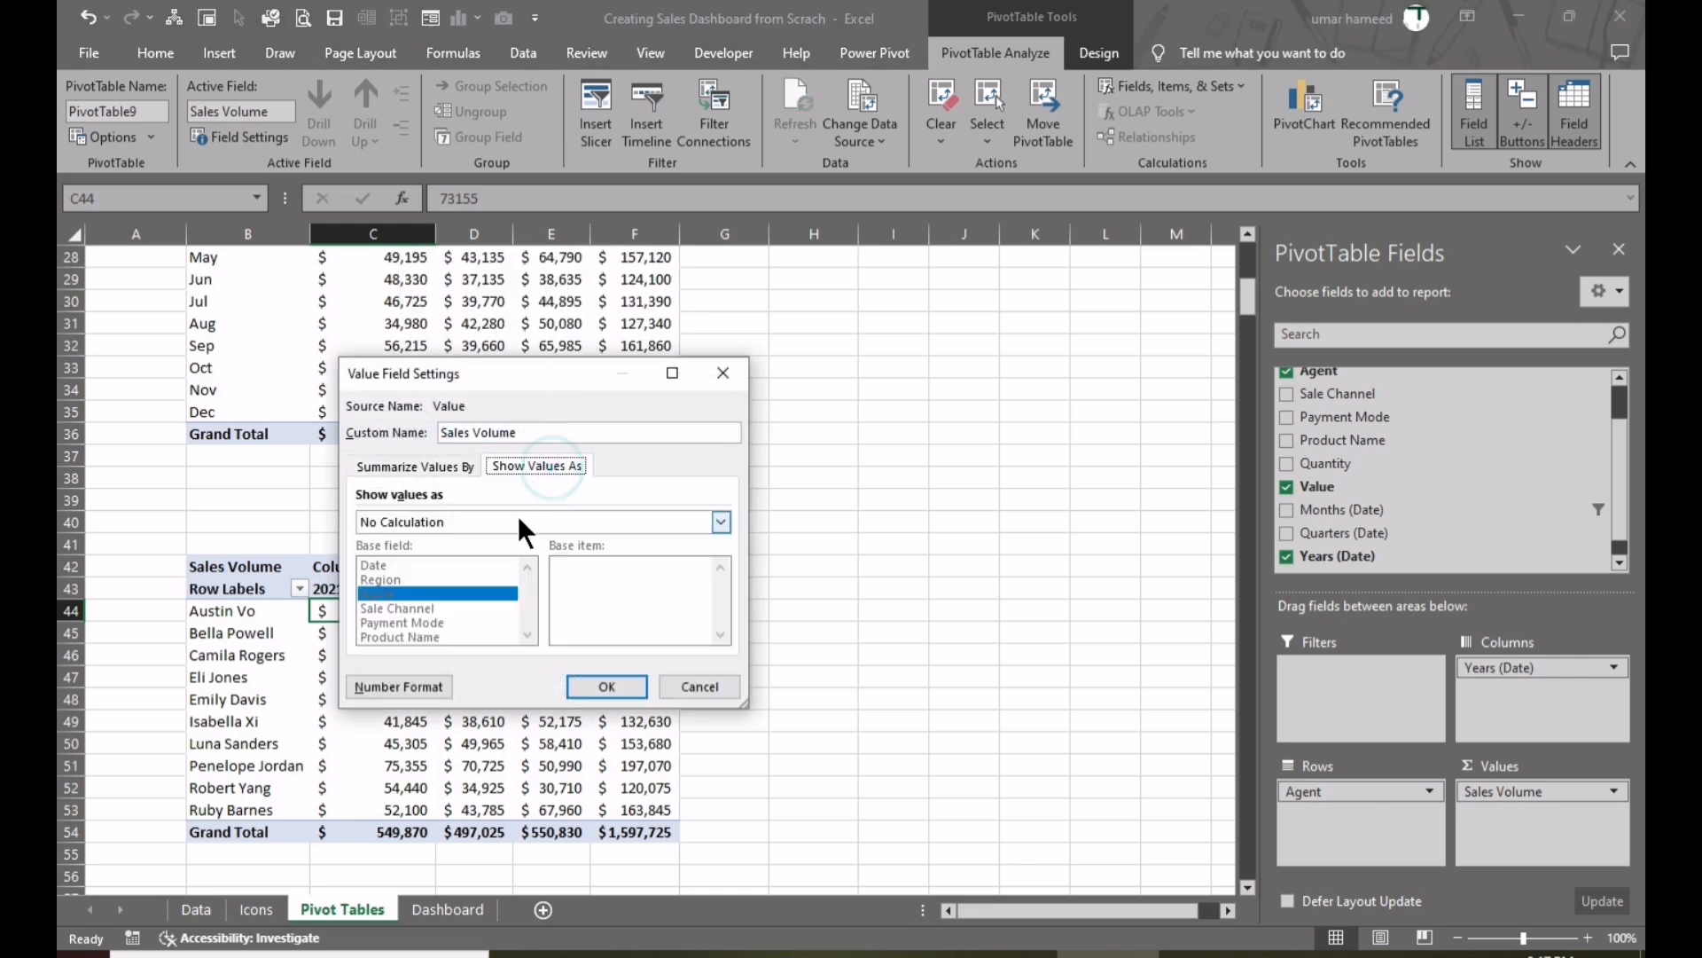
left_click(721, 523)
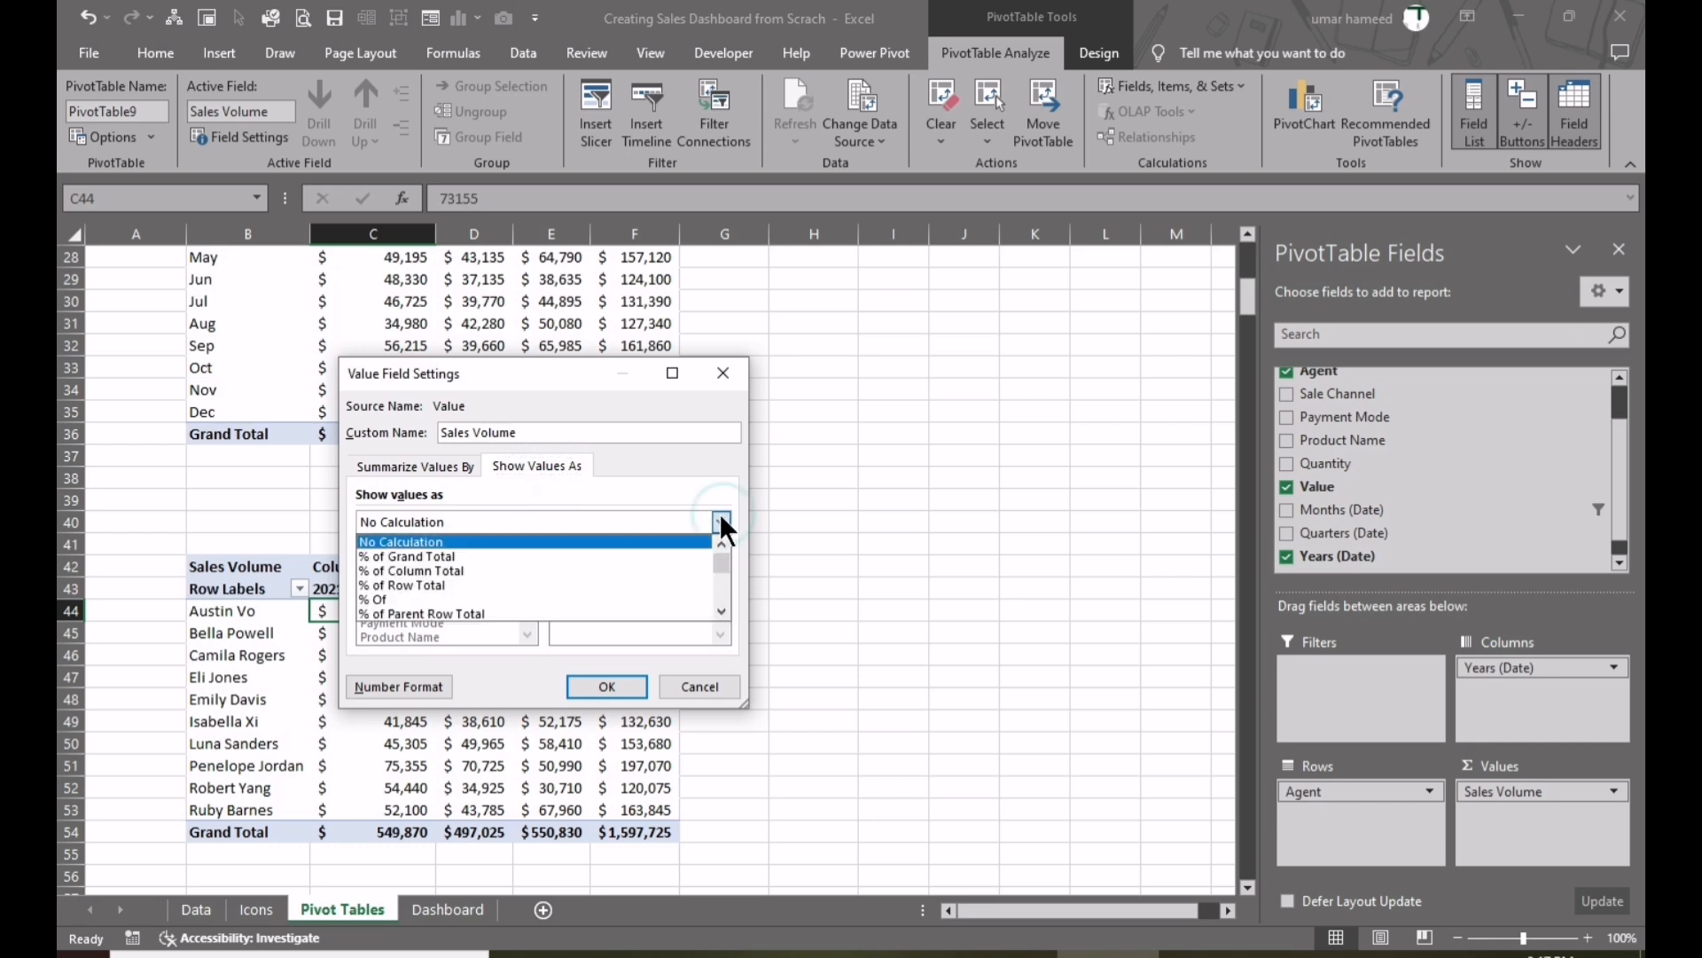
key("Escape")
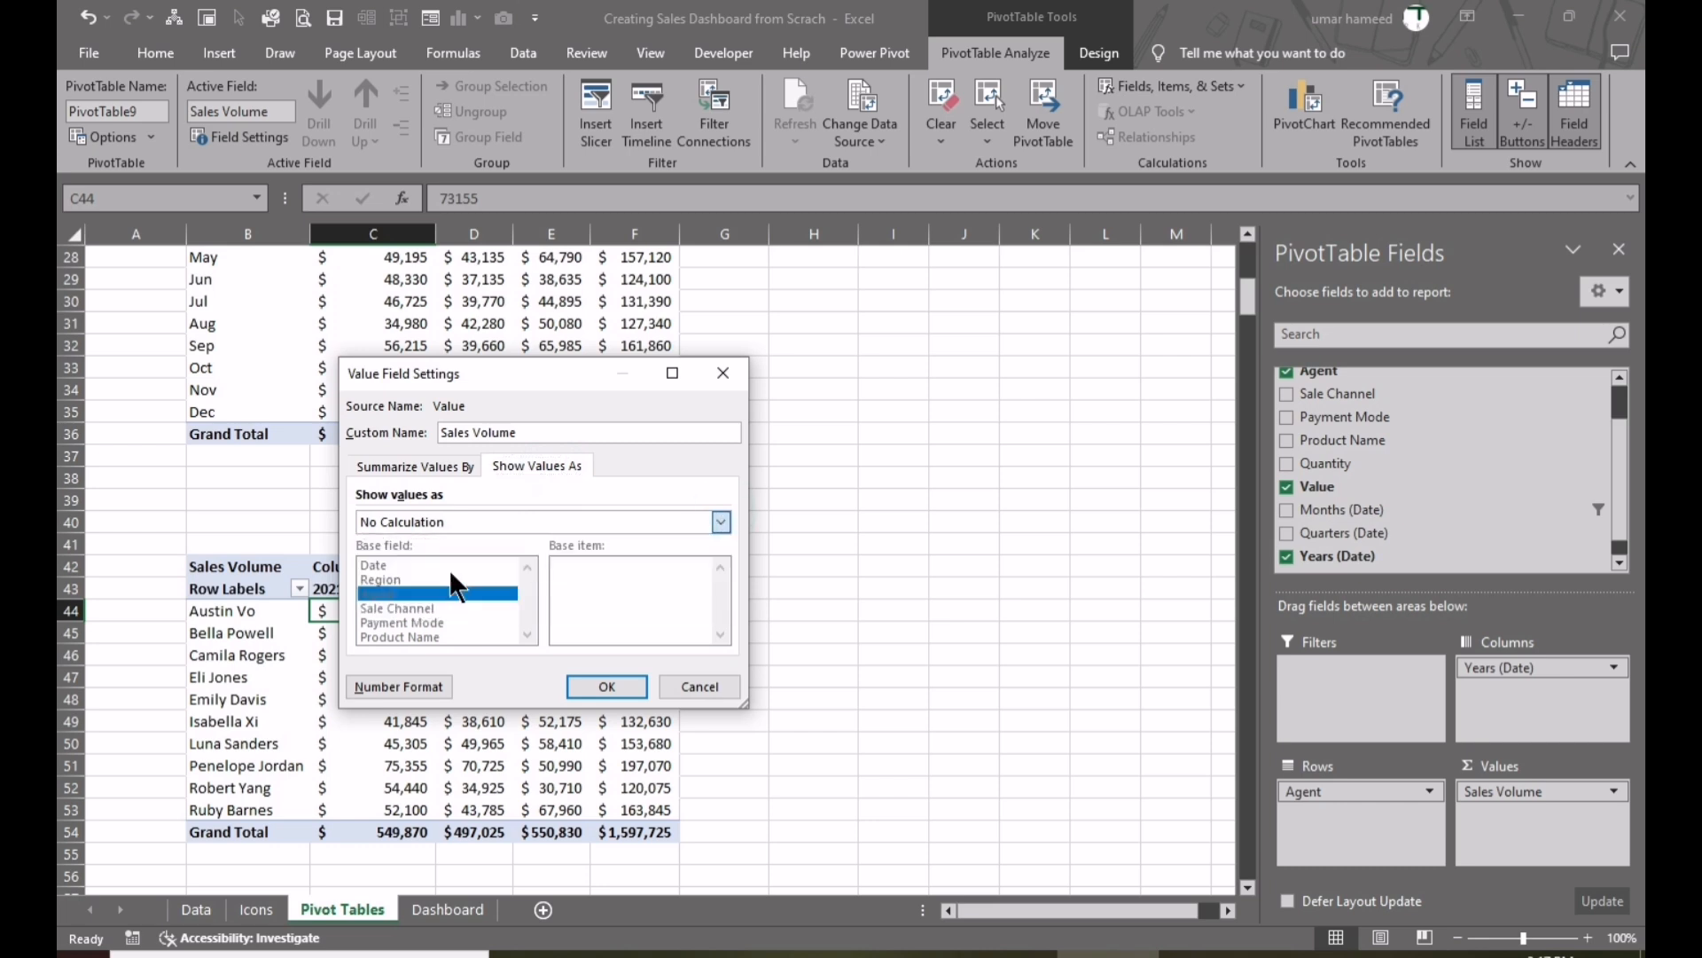
left_click(449, 570)
left_click(603, 684)
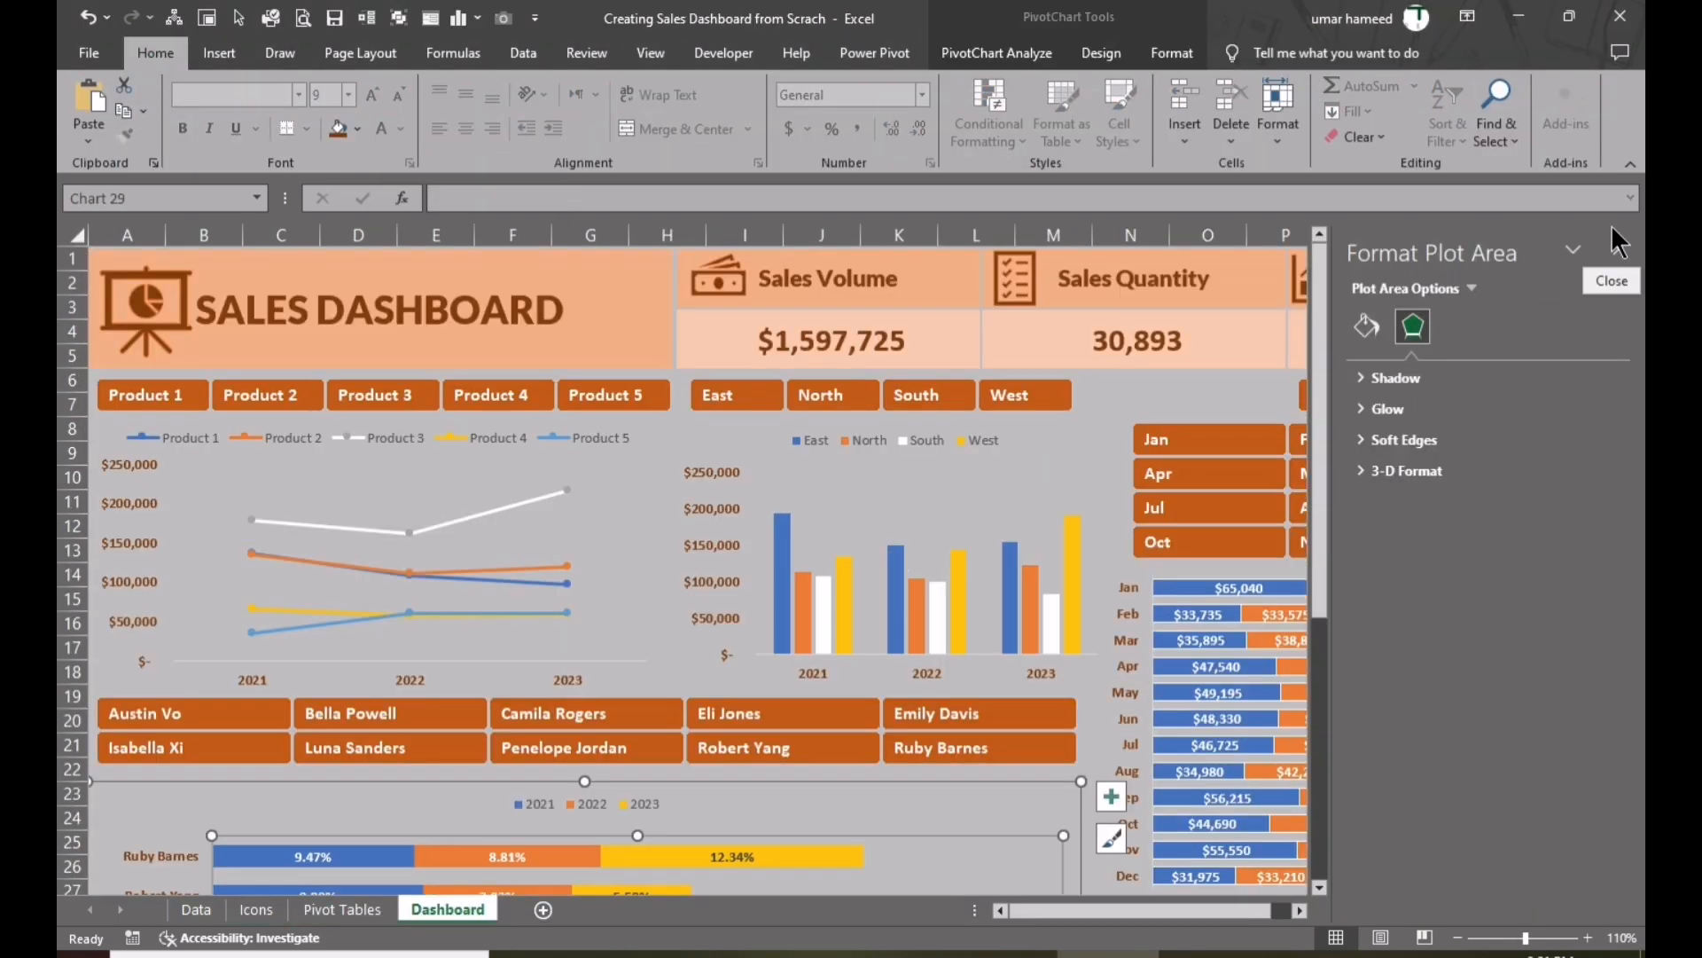
- Close the plot area formatting on the Dashboard sheet and return to the Pivot Tables sheet
left_click(1619, 241)
scroll(1170, 891, "down", 2)
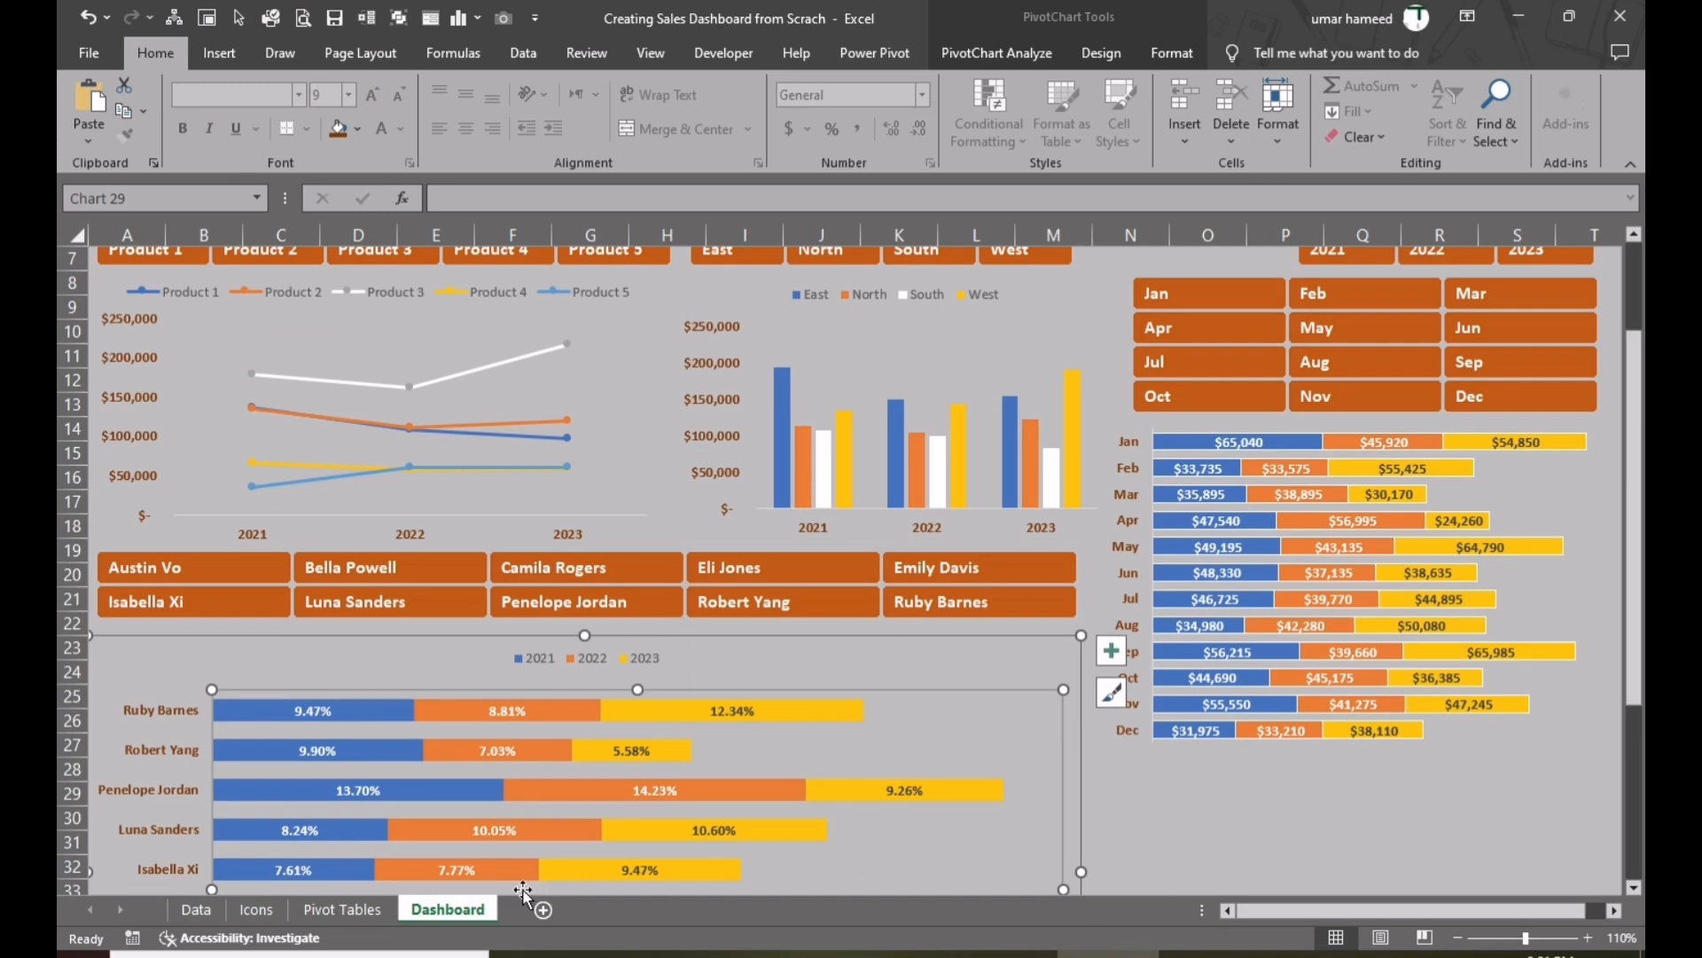
left_click(378, 912)
- Copy the regional sales PivotTable starting at B13 and paste it at K13
scroll(788, 665, "up", 3)
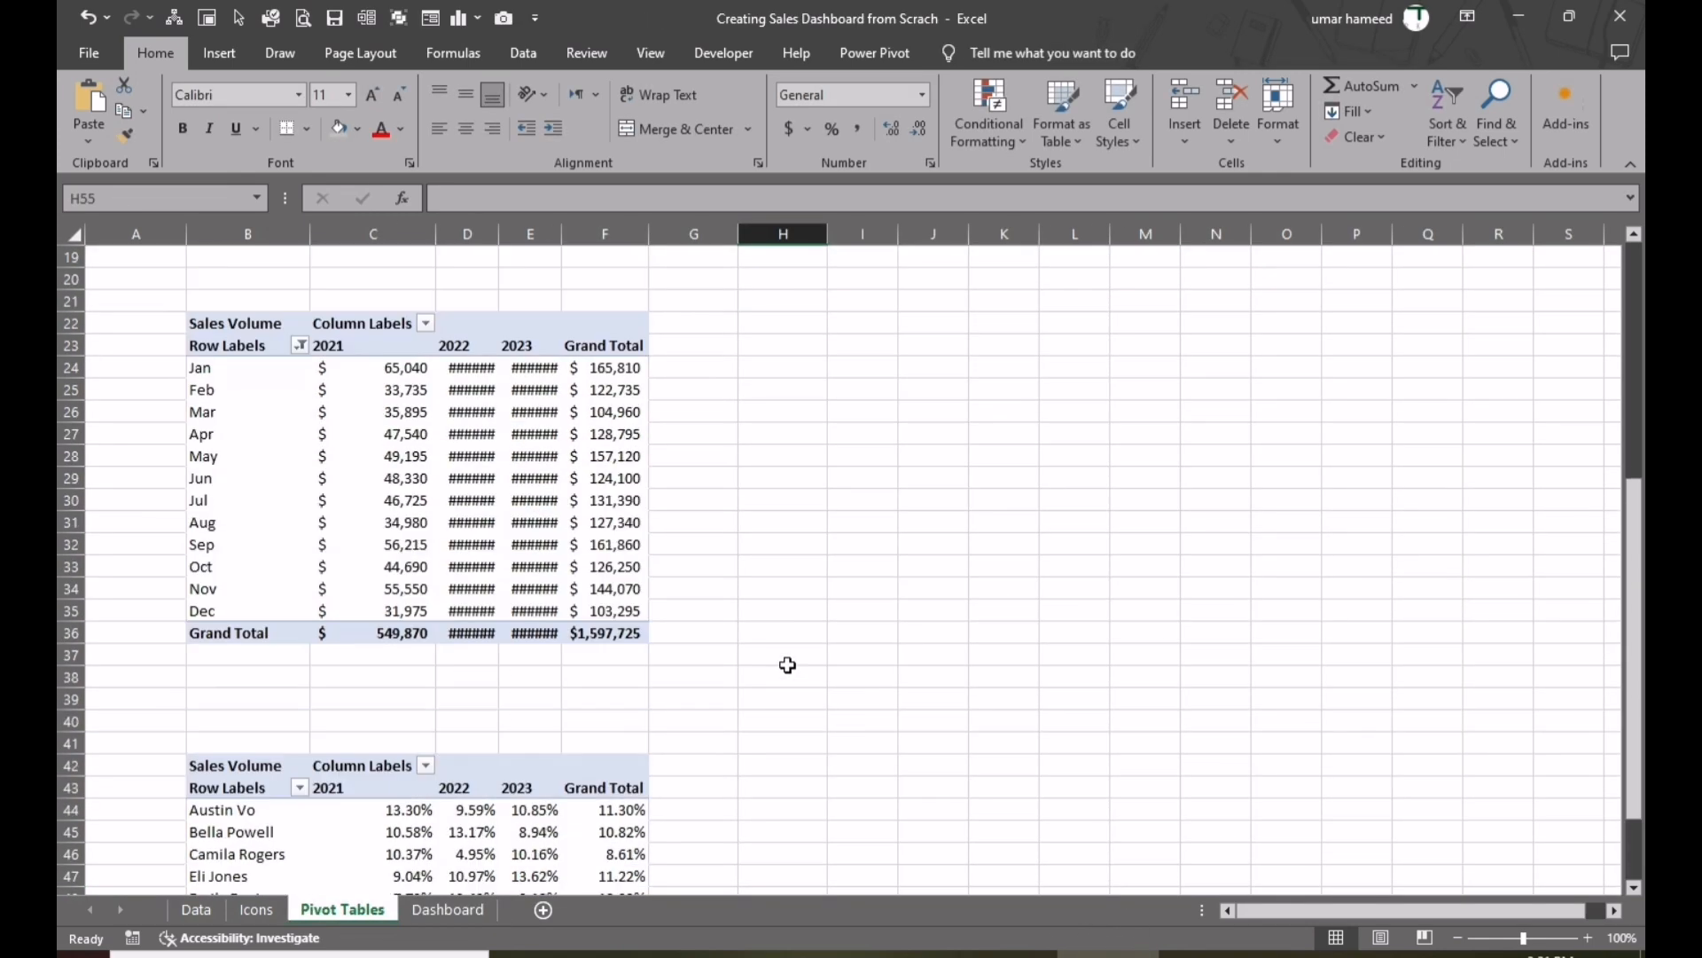
scroll(788, 665, "up", 6)
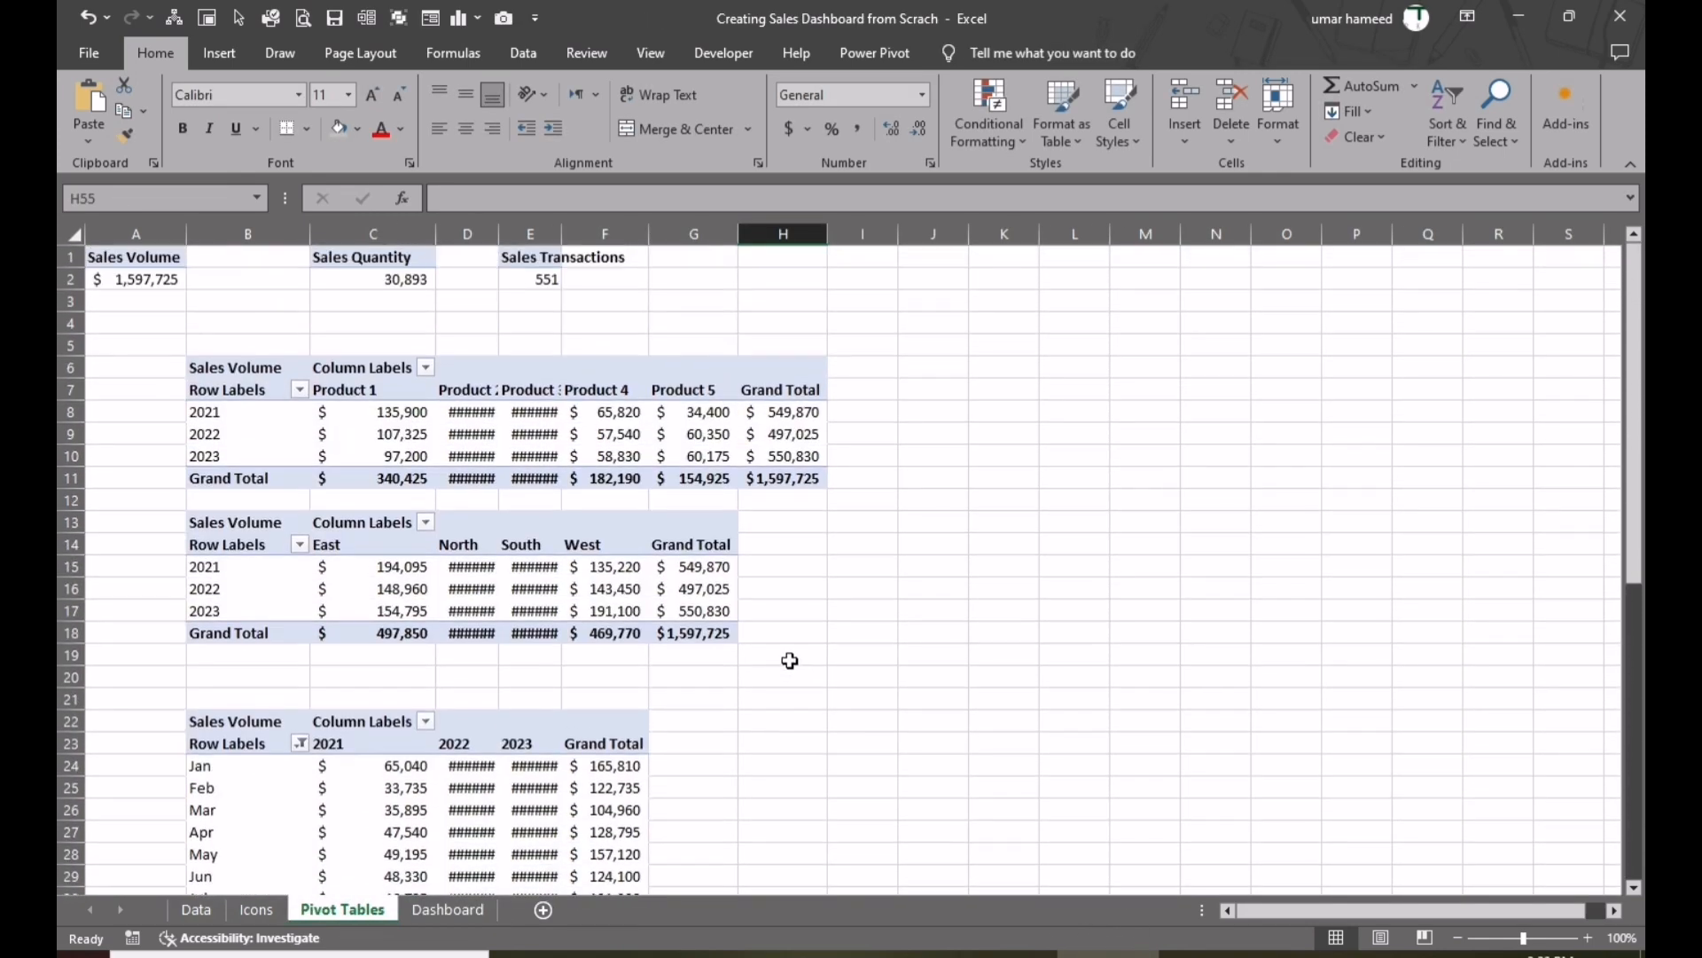
scroll(644, 606, "down", 6)
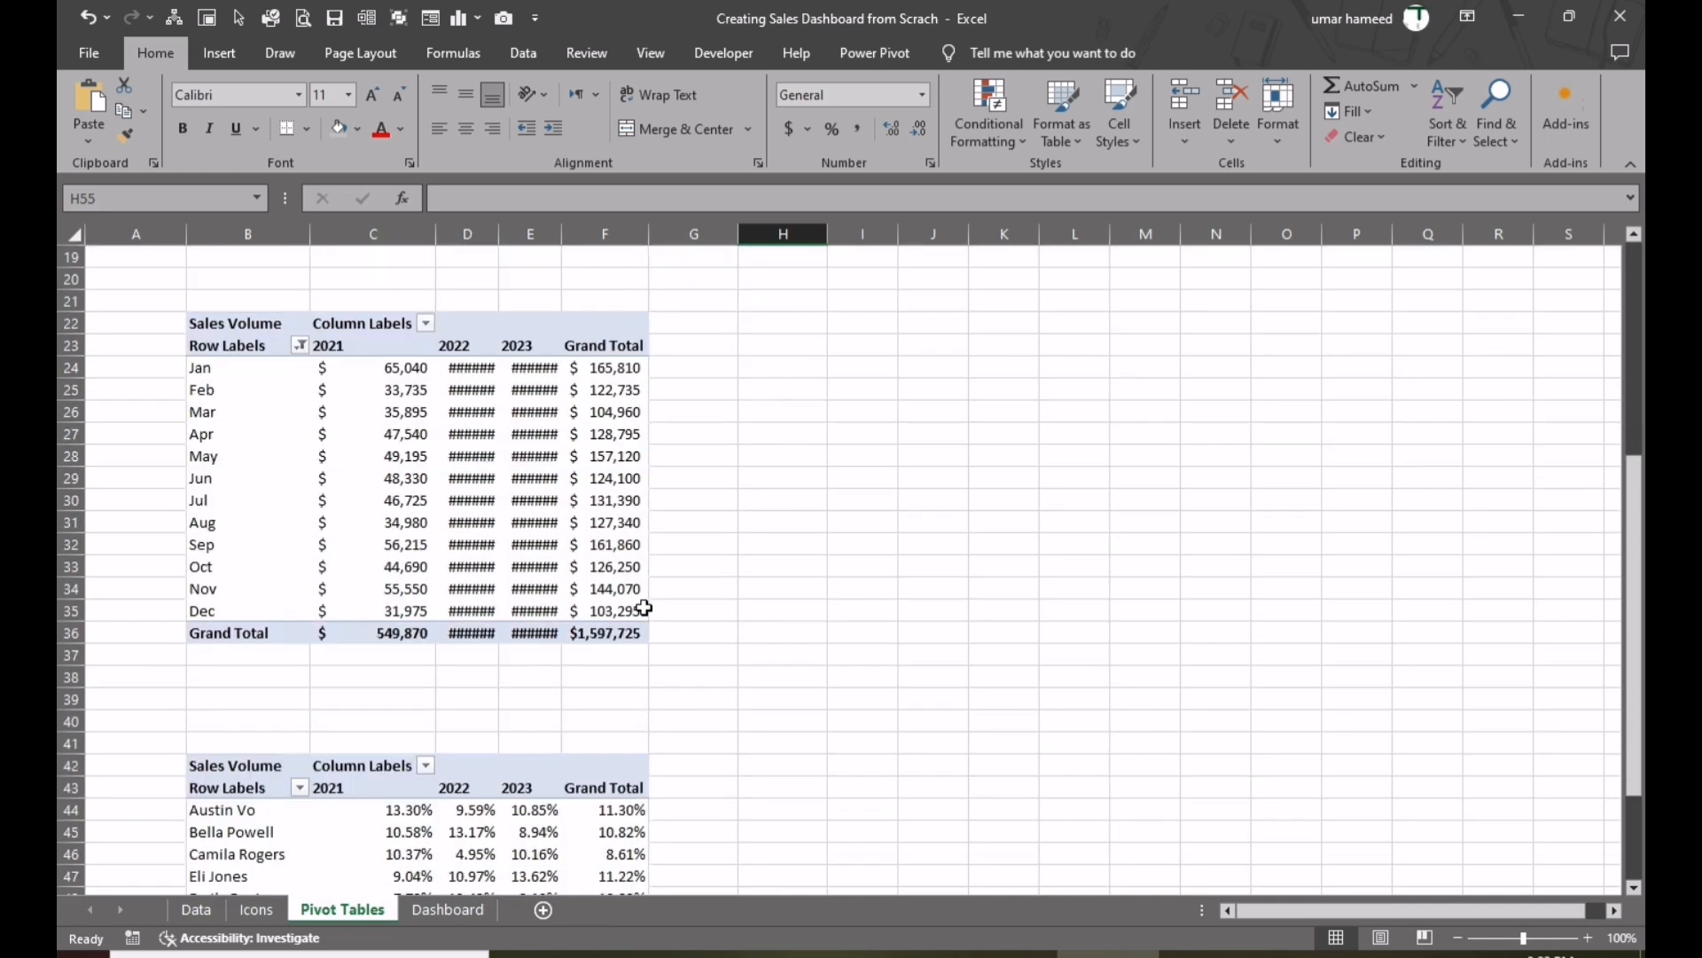
scroll(644, 607, "up", 5)
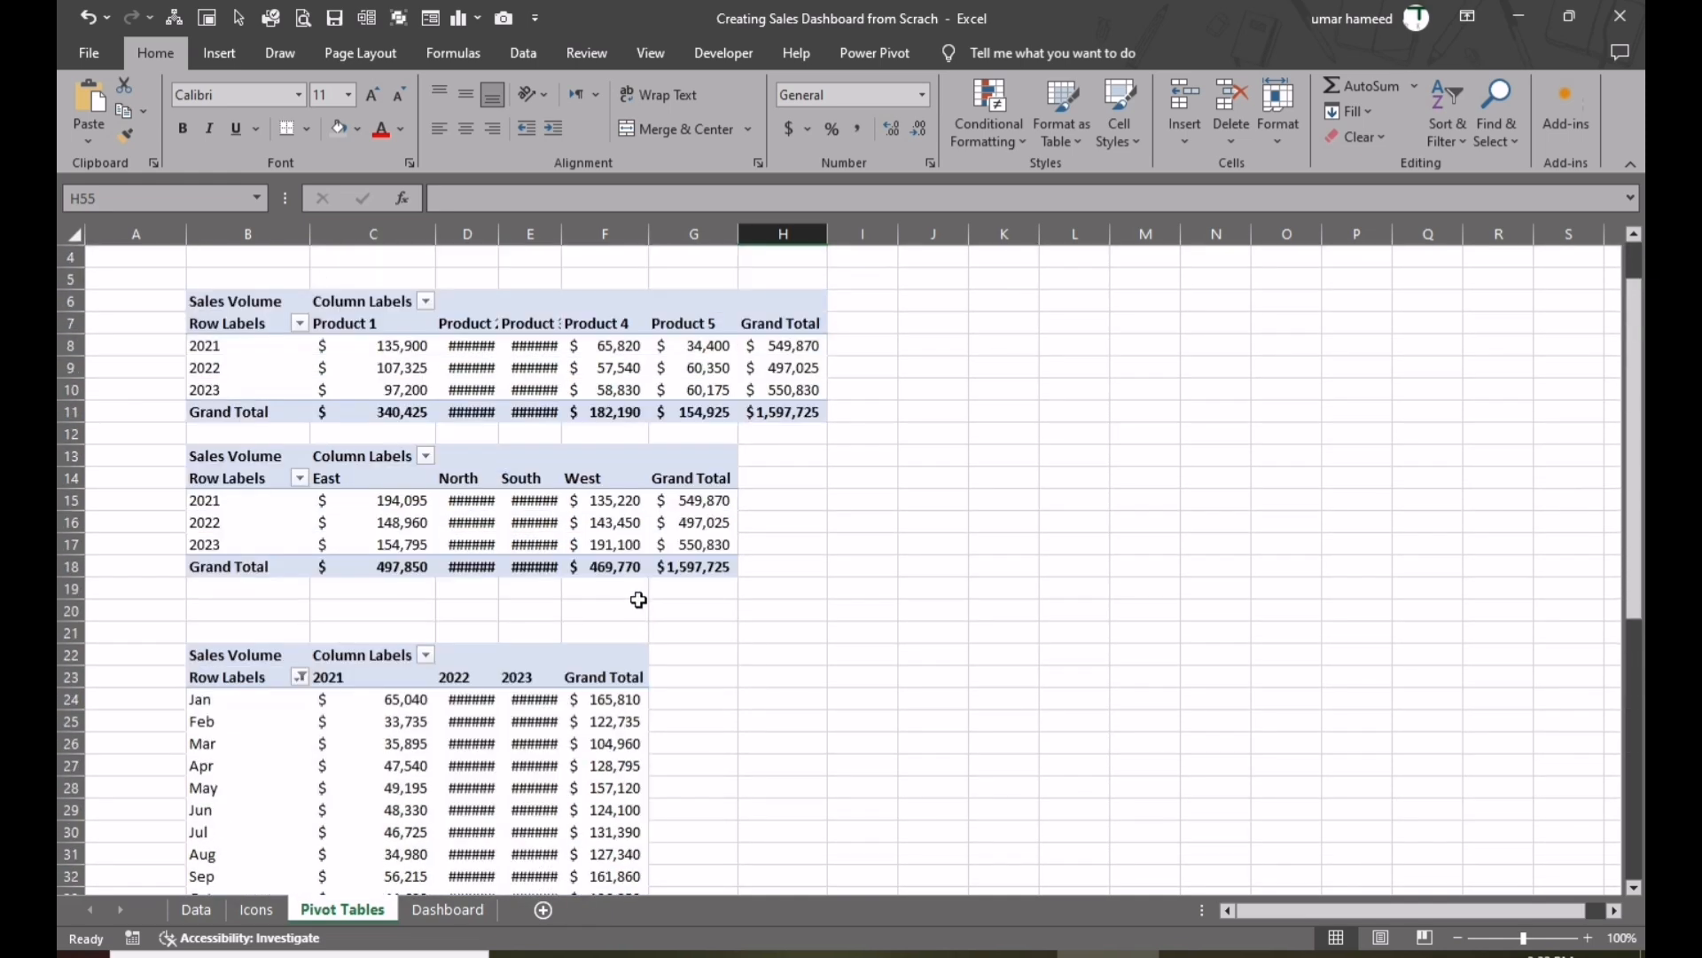
left_click_drag(232, 465, 701, 570)
key("ctrl+c")
left_click(991, 464)
key("ctrl+v")
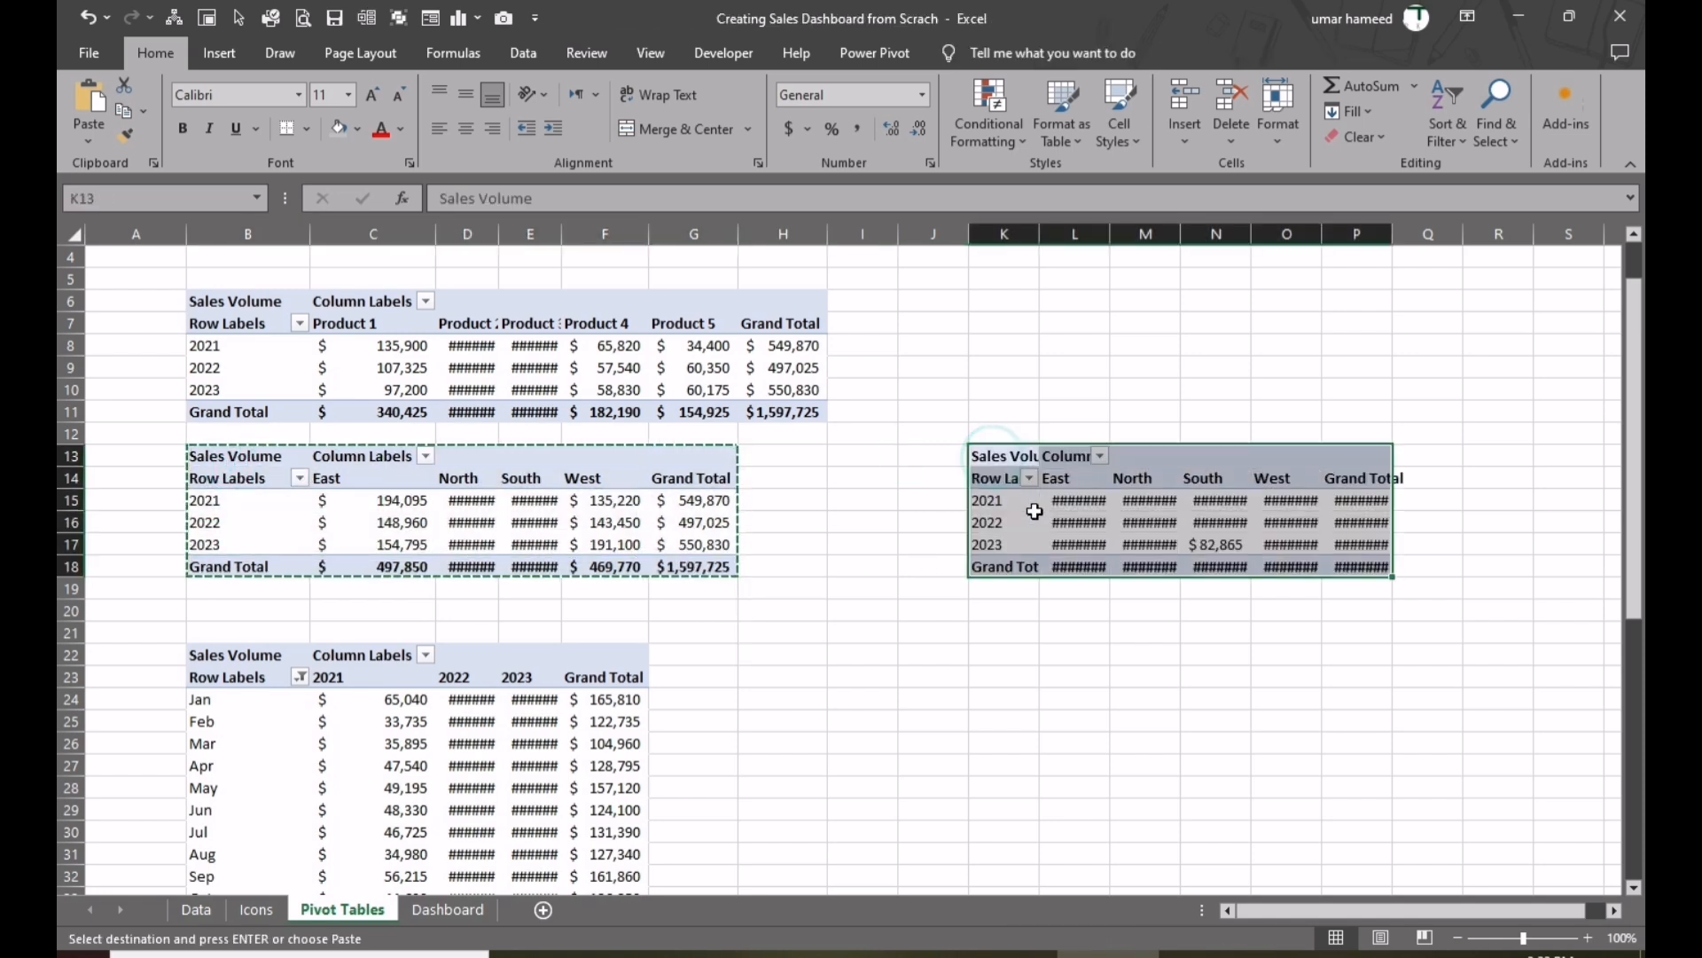
- Autofit columns K to P to the contents of the pasted regional PivotTable
left_click(1171, 618)
left_click_drag(1005, 233, 1375, 234)
double_click(1321, 233)
left_click(1223, 585)
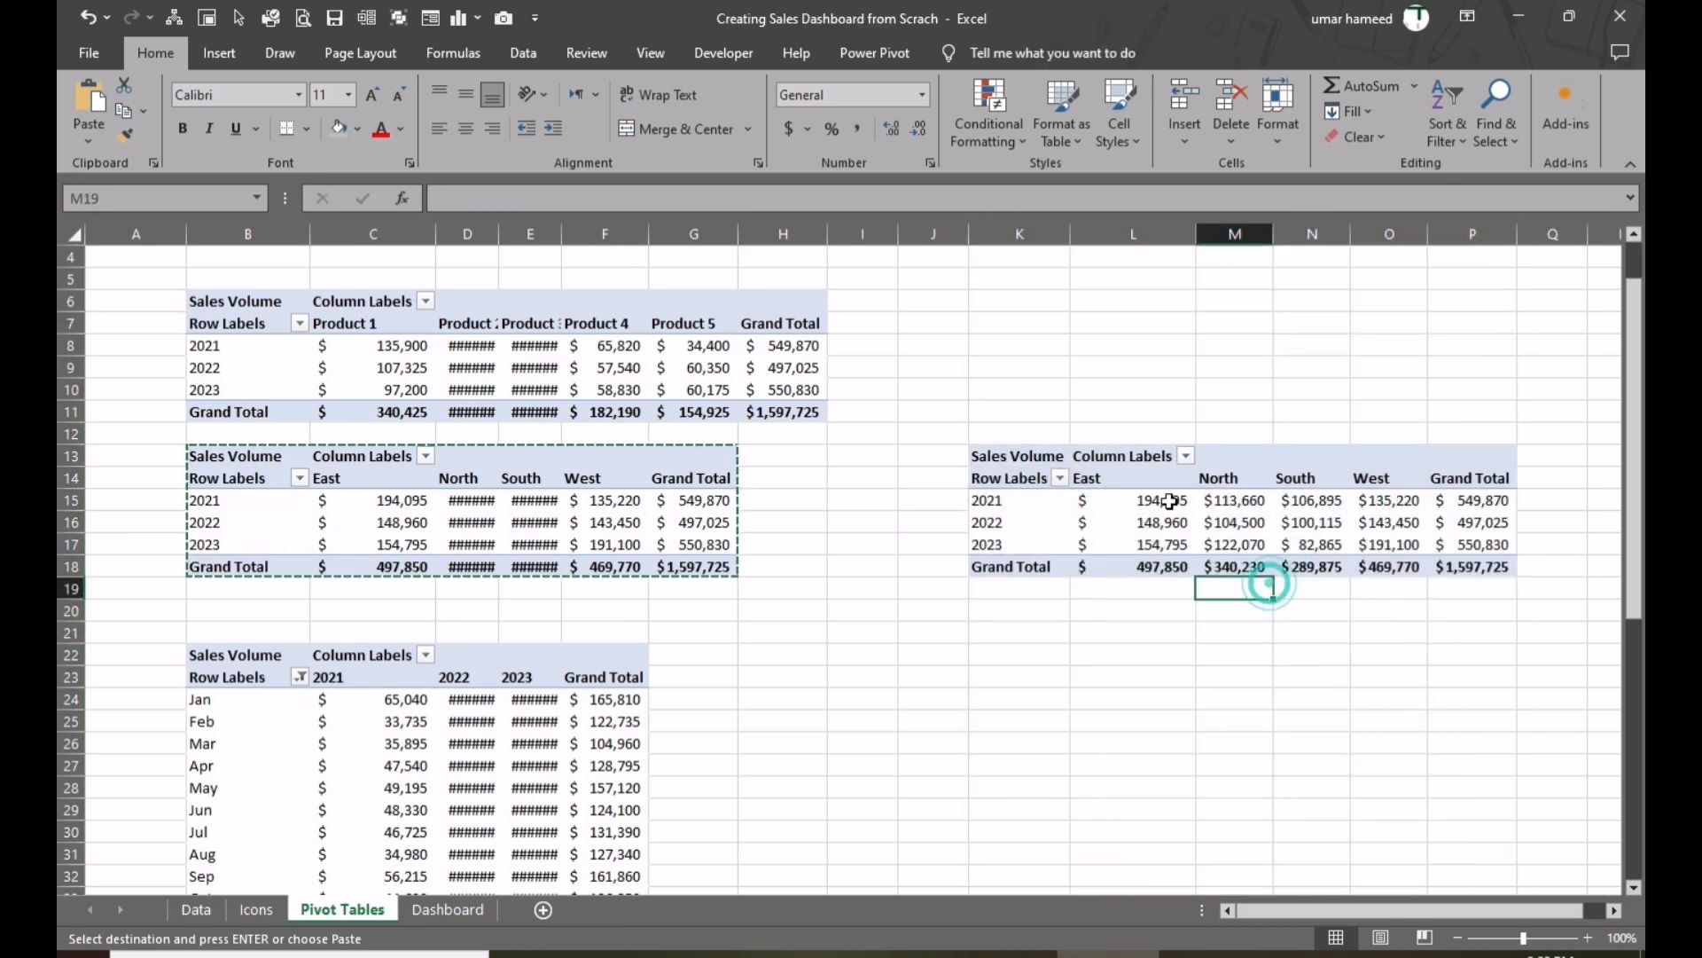
- Show the copied regional PivotTable's Sales Volume as % Difference From, with base field Years (Date) and base item 2021
left_click(1170, 502)
right_click(1169, 501)
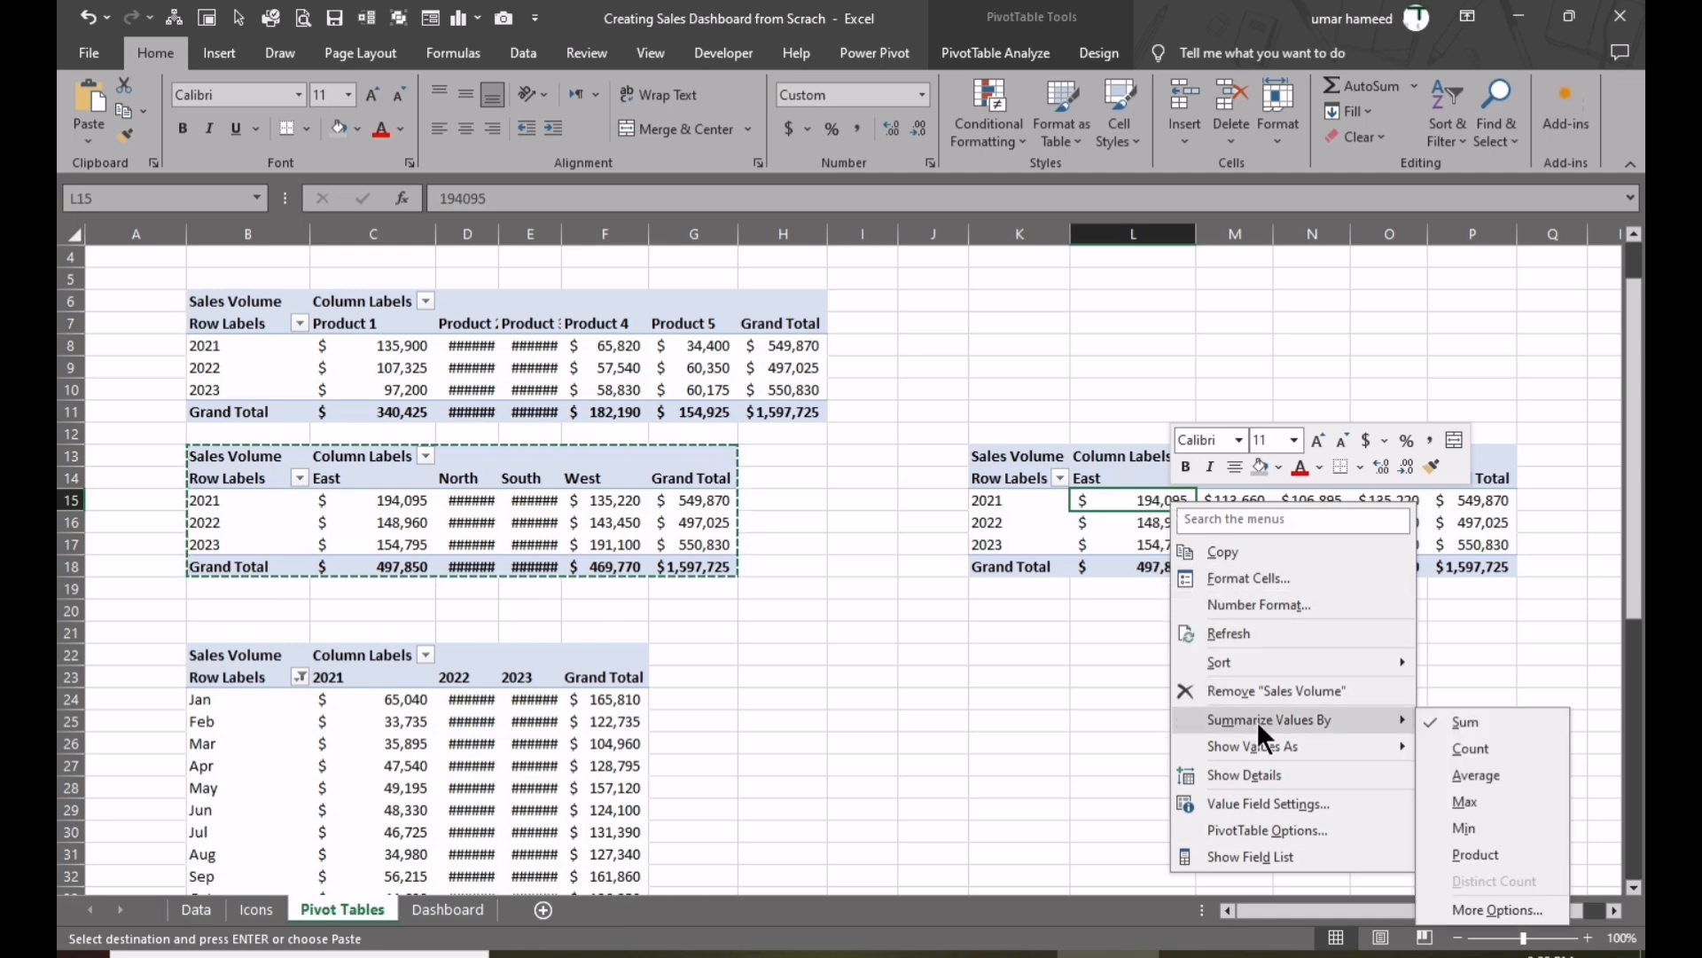
mouse_move(1287, 754)
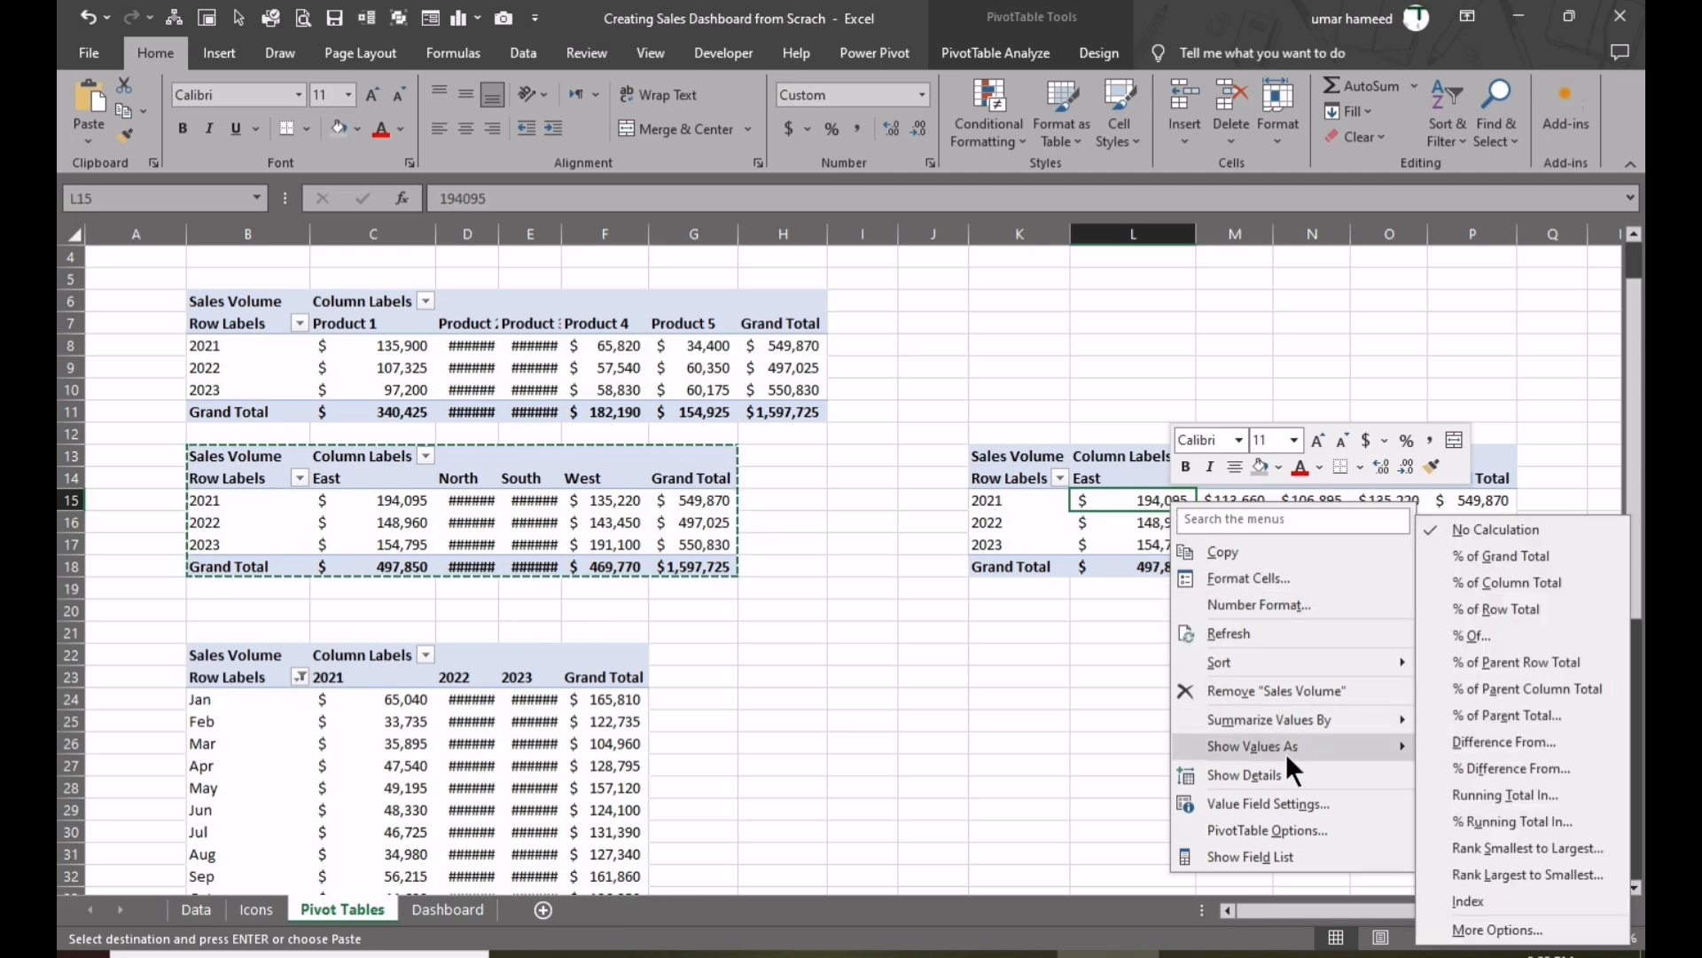
left_click(1508, 768)
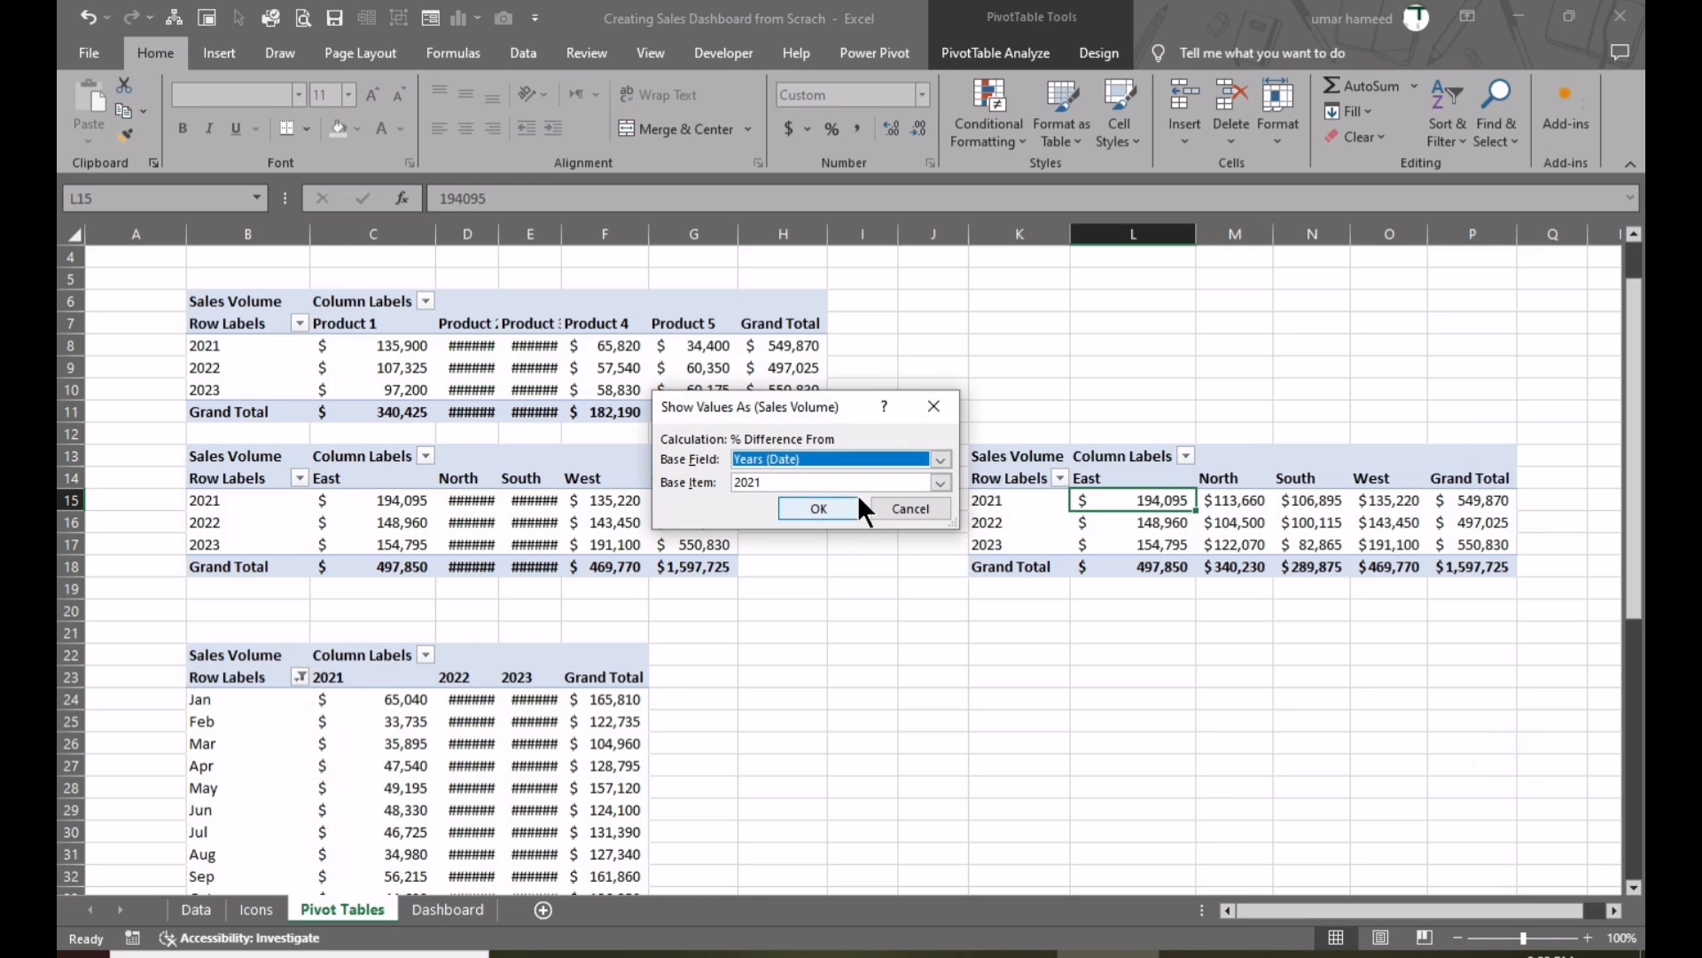
left_click(817, 507)
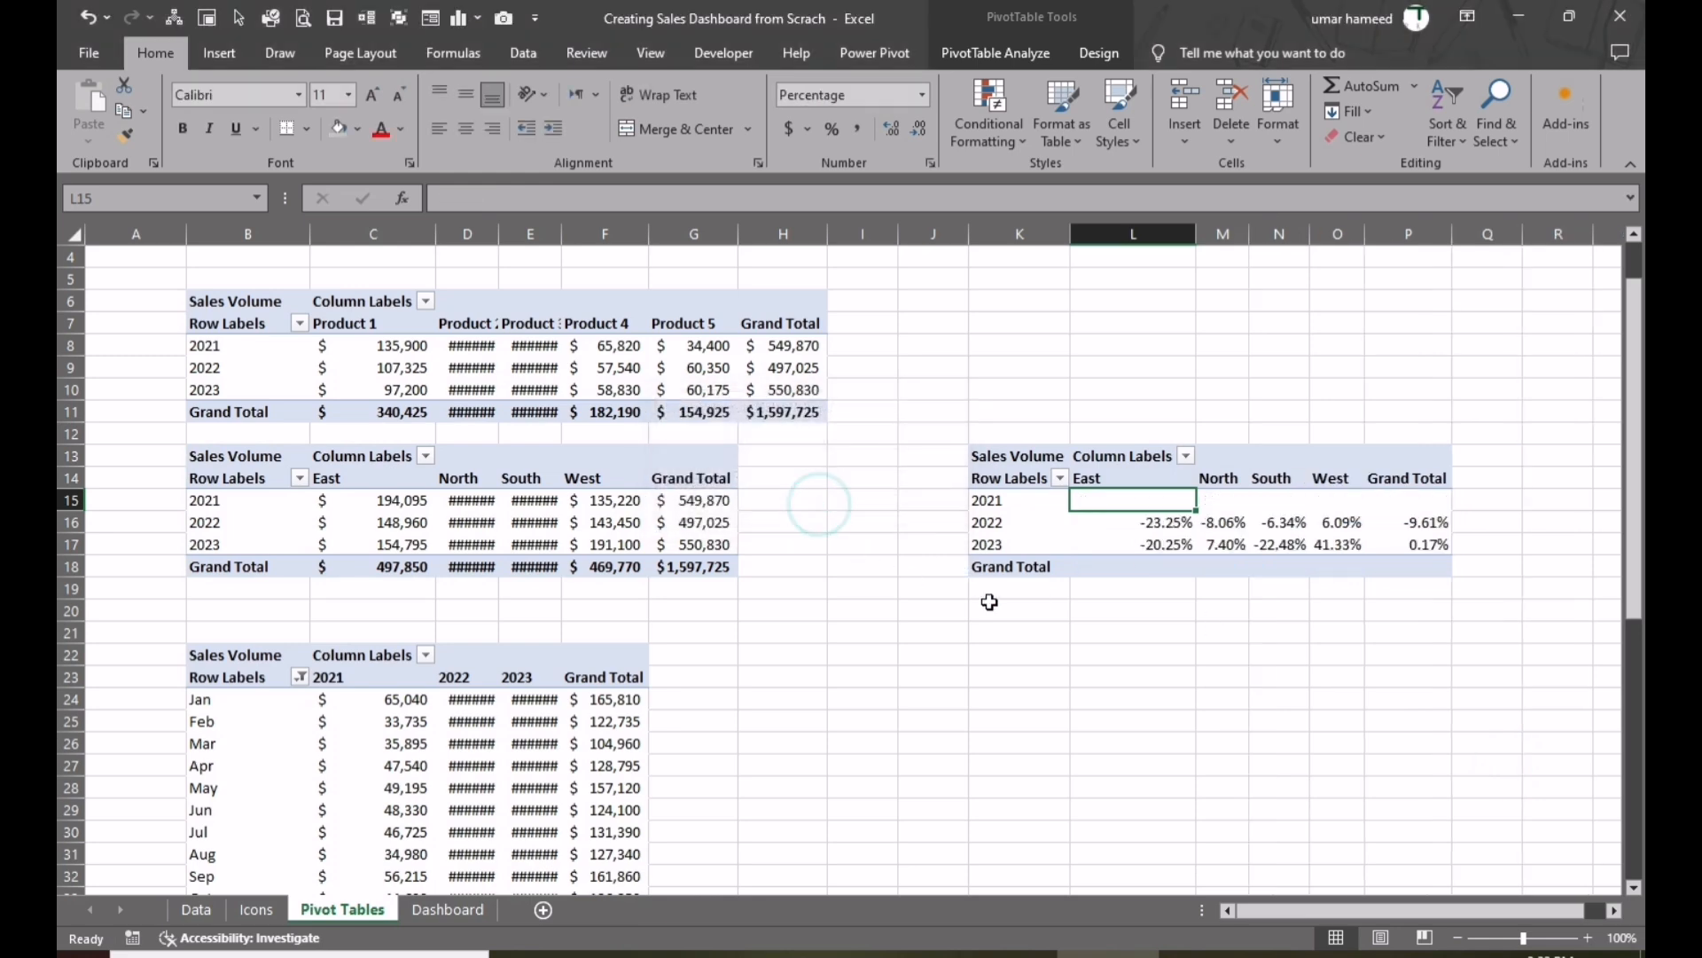
left_click(1413, 550)
left_click(1151, 530)
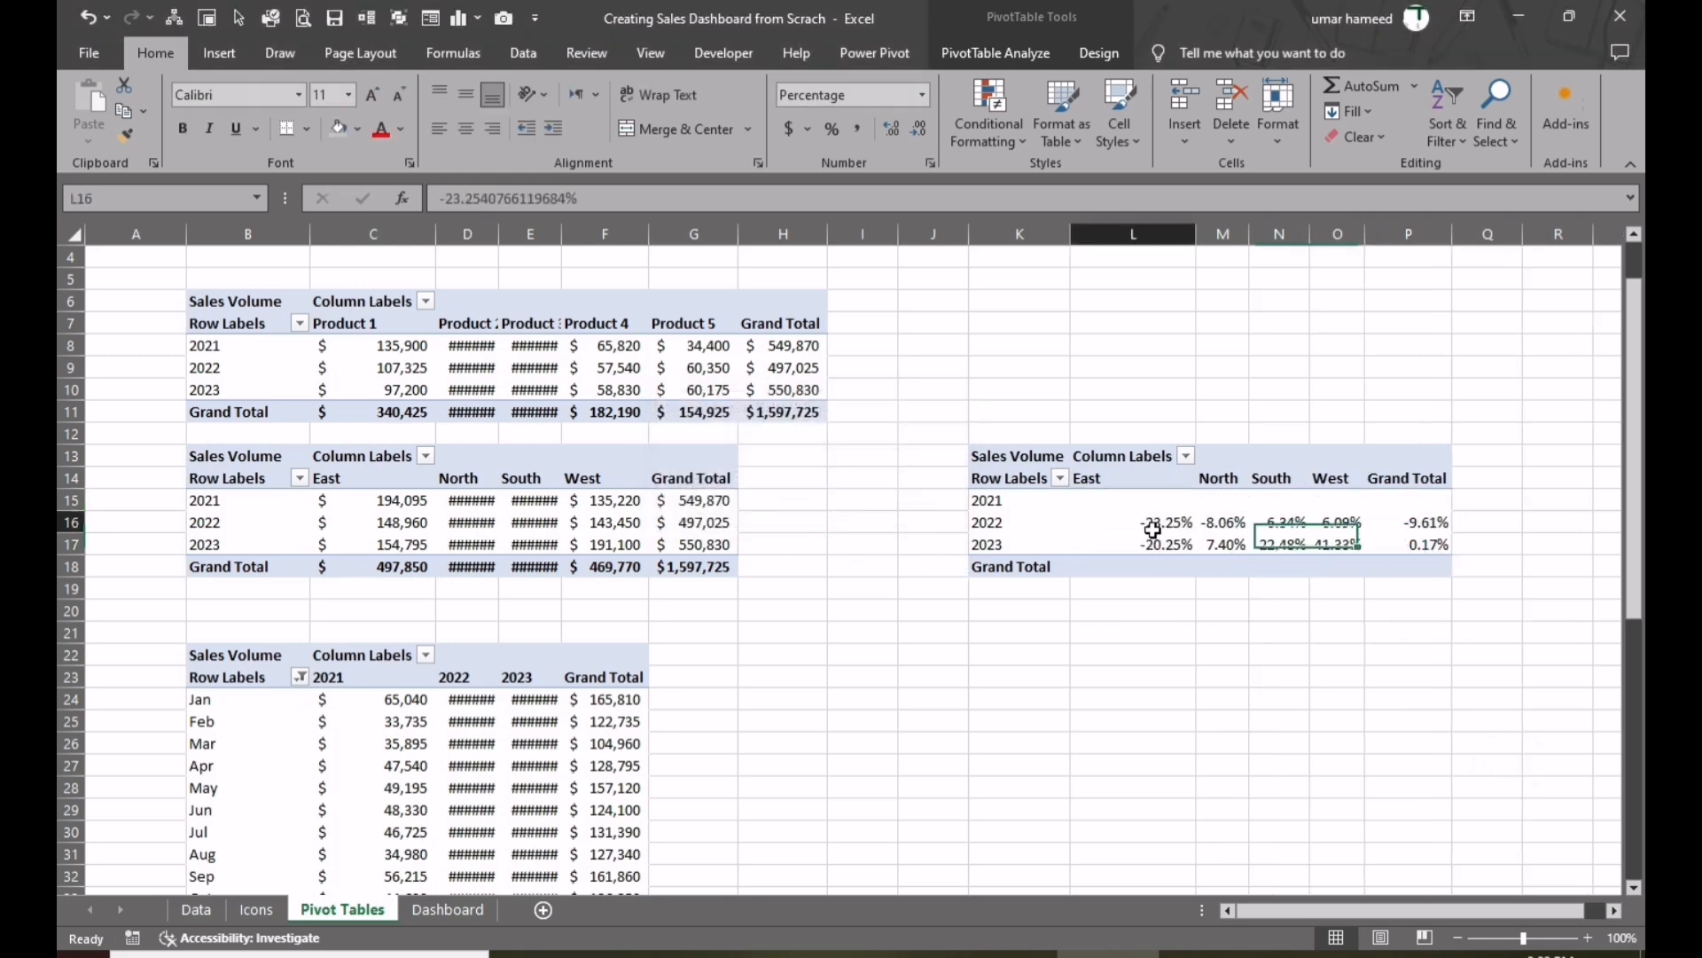
- Insert a clustered column PivotChart from the regional percentage-difference PivotTable at K13
left_click(993, 507)
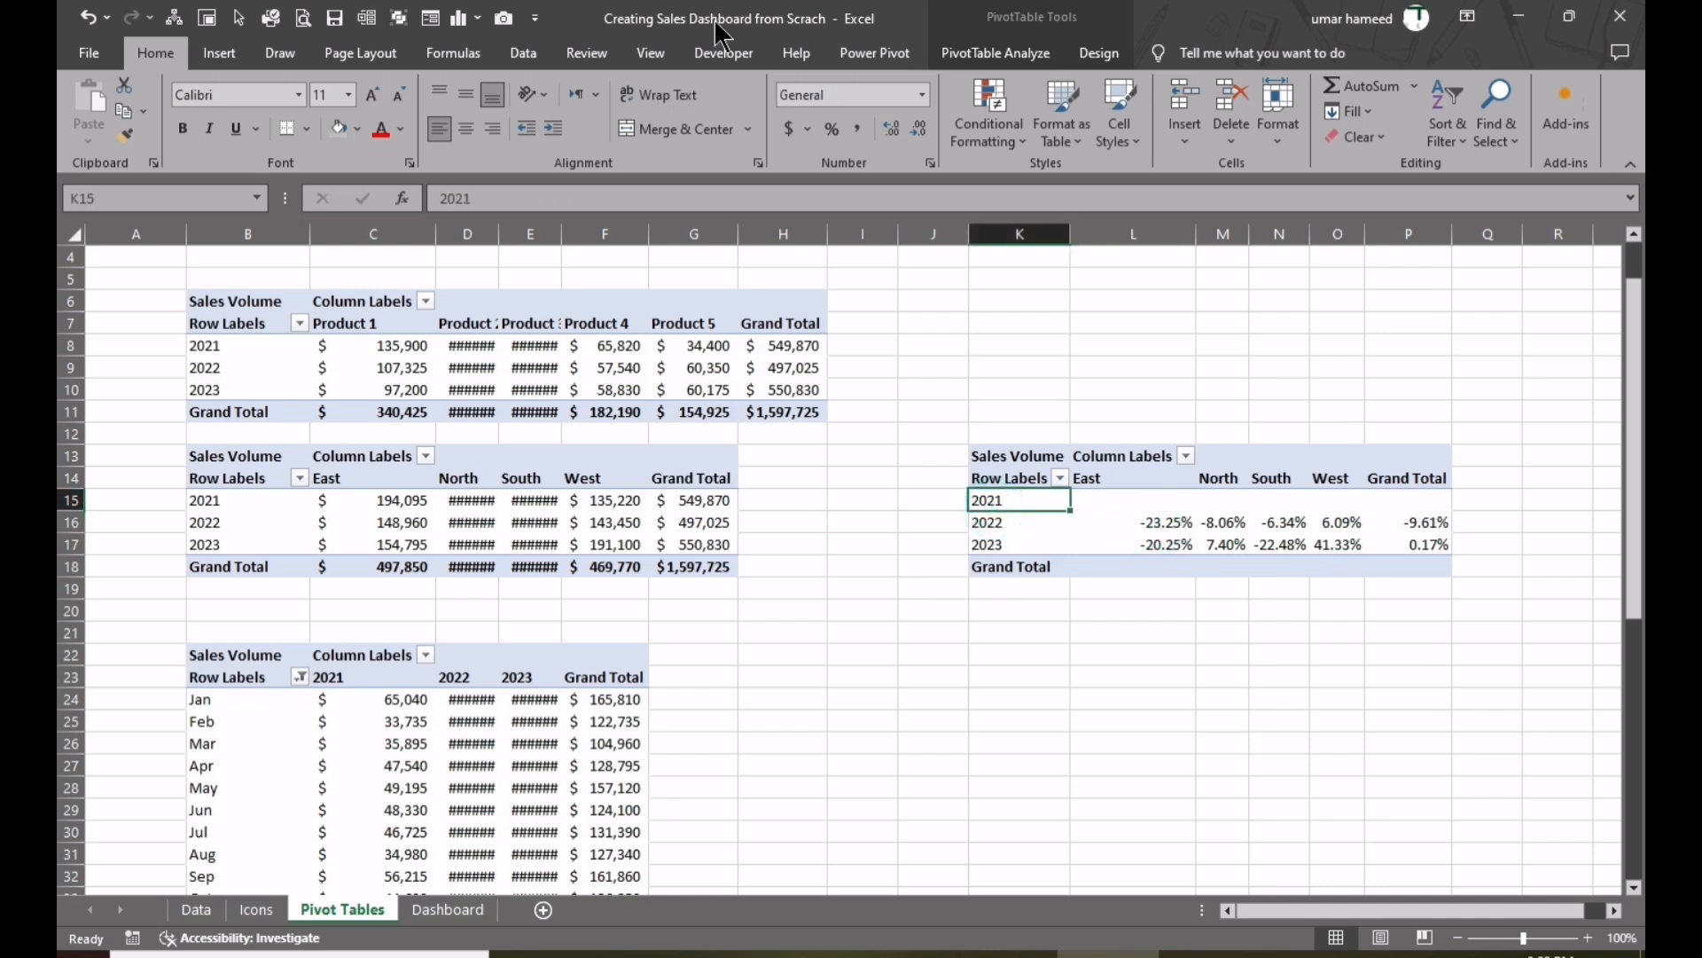
left_click(232, 46)
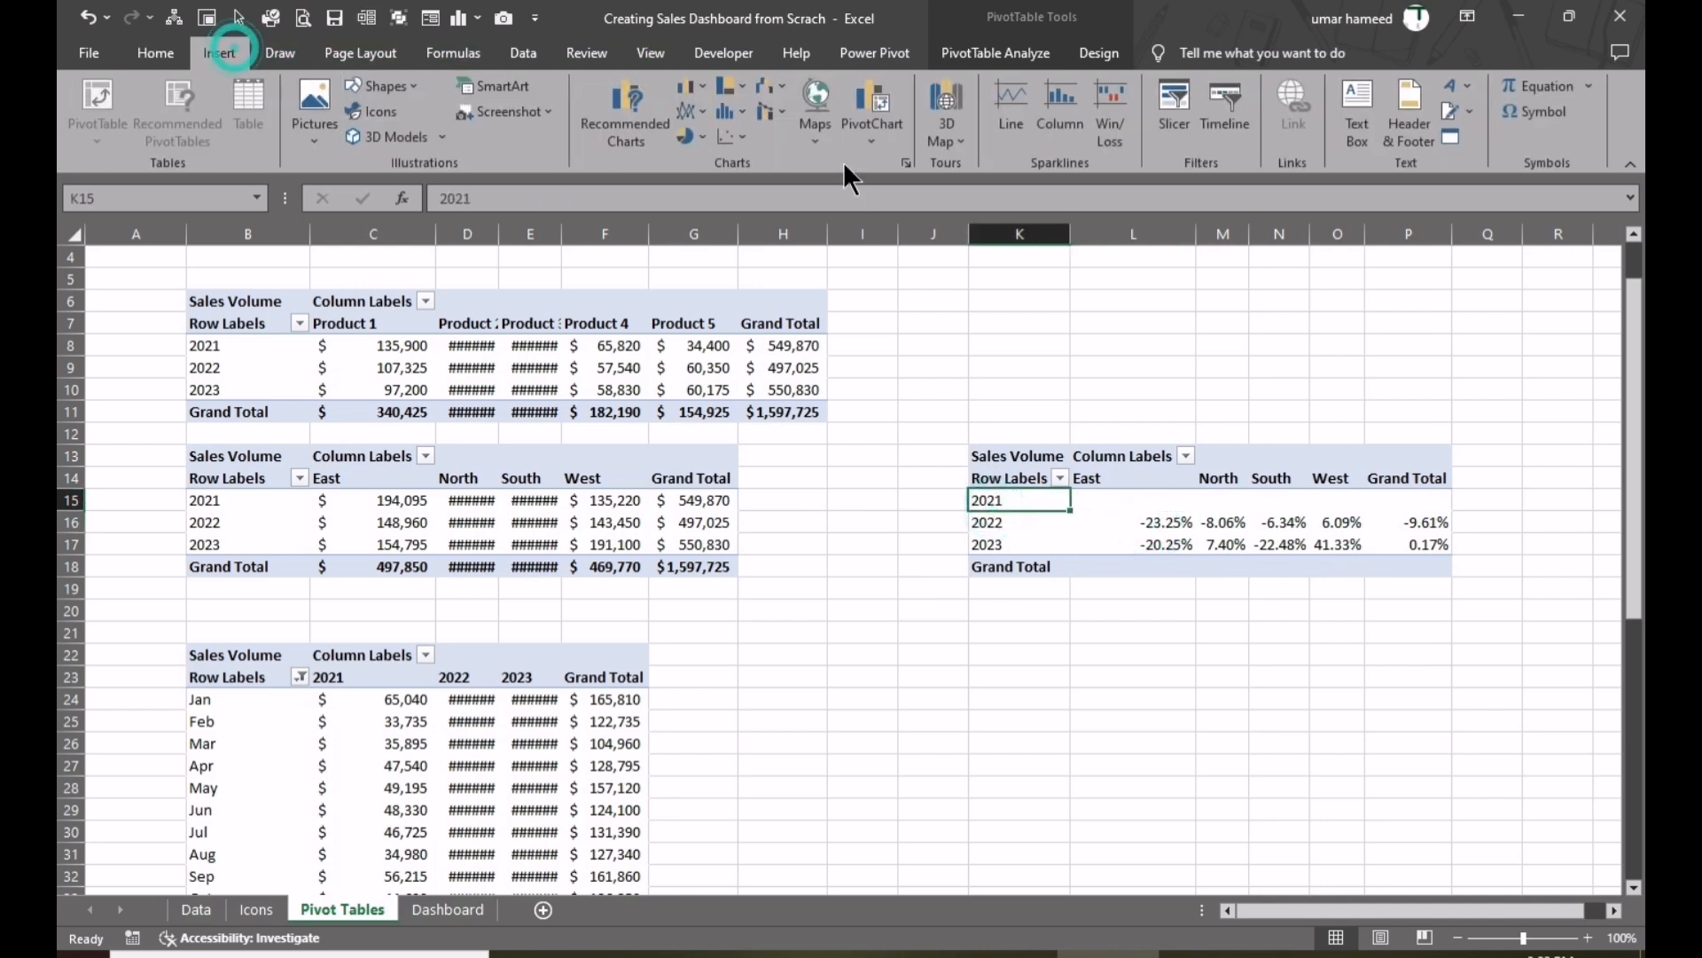
left_click(696, 89)
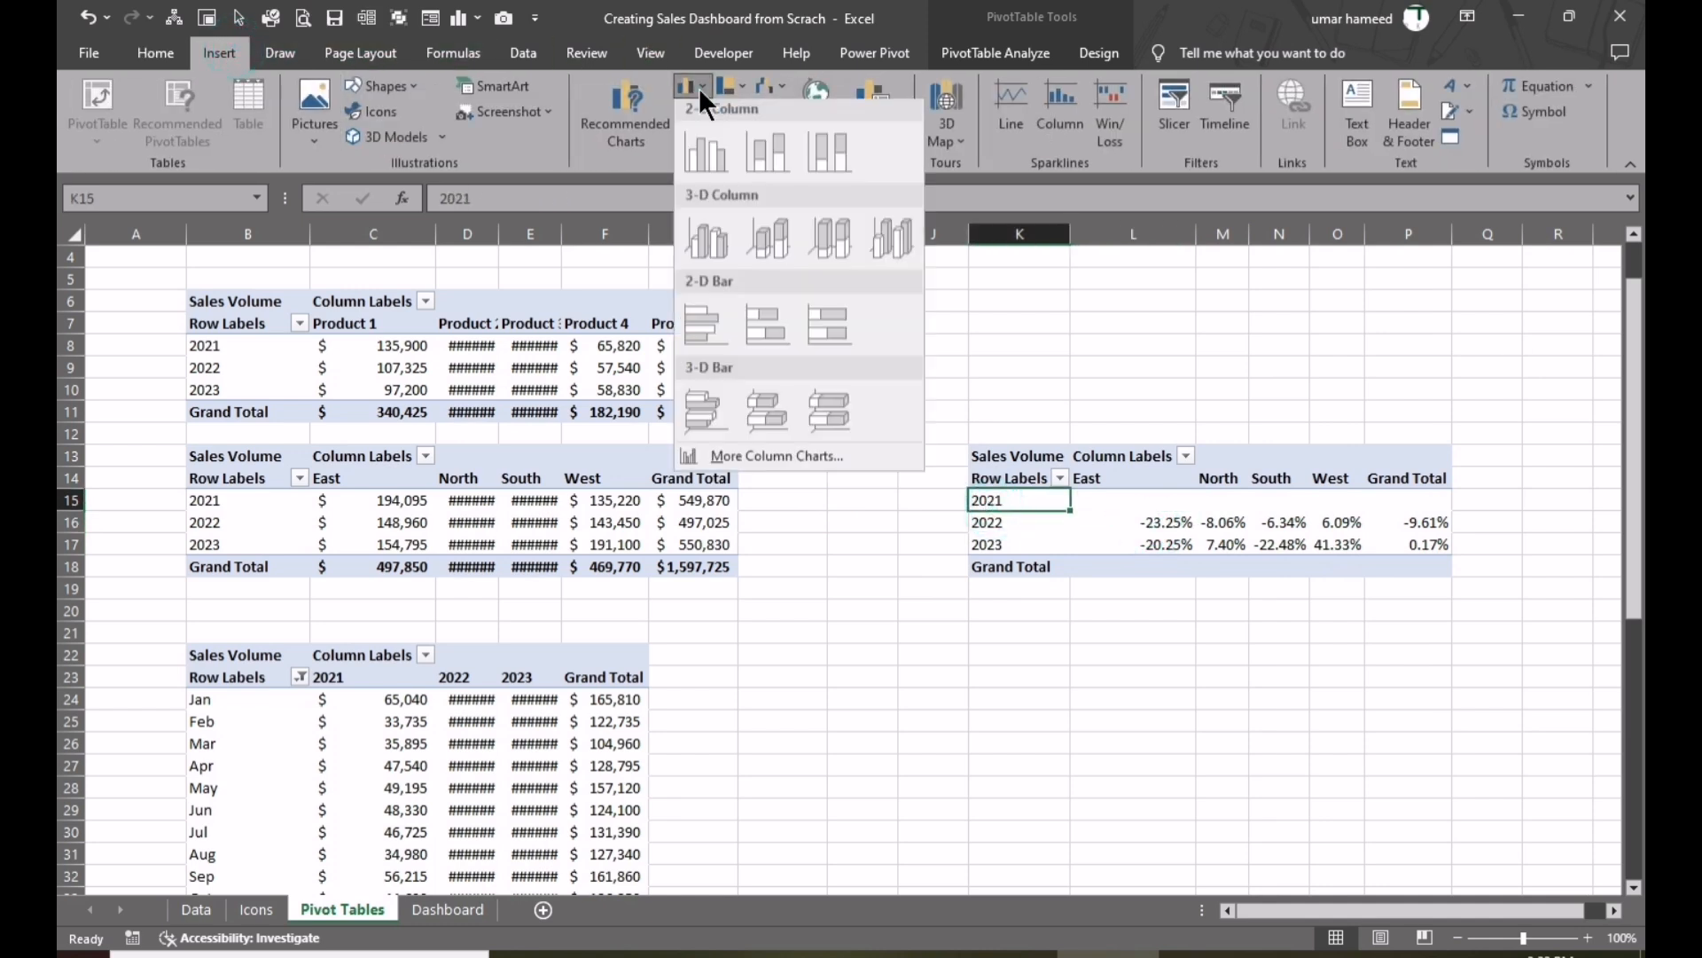
left_click(705, 149)
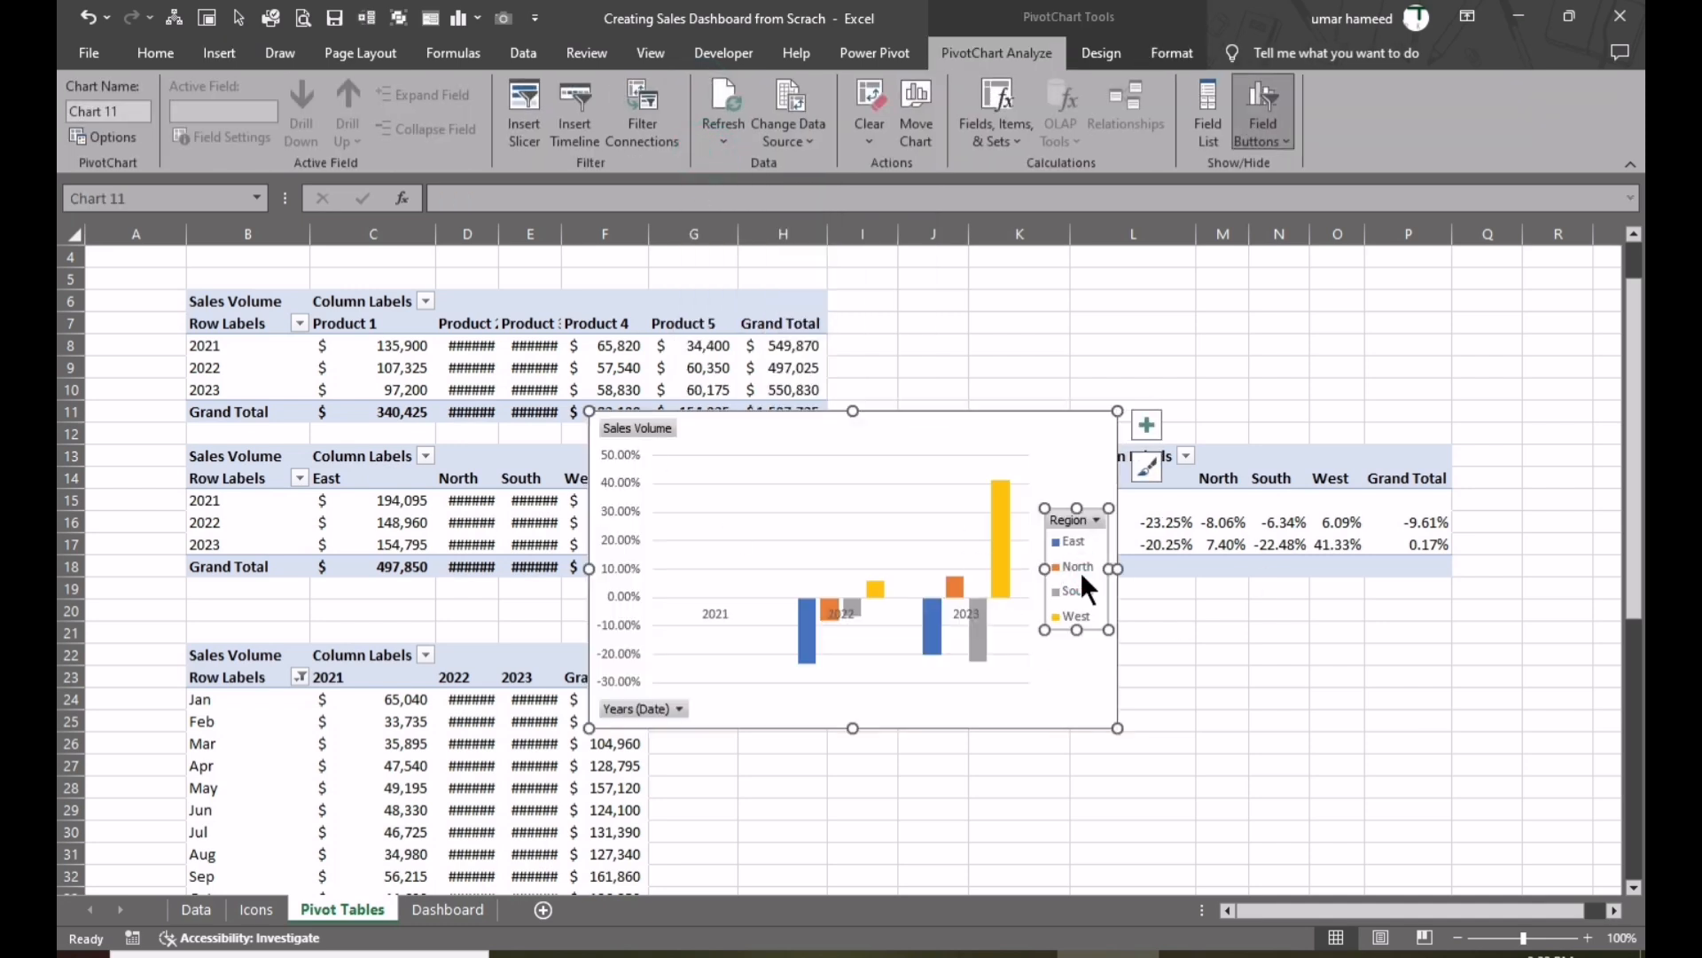
- Hide all field buttons on the new PivotChart and remove its gridlines
right_click(1084, 519)
left_click(1200, 768)
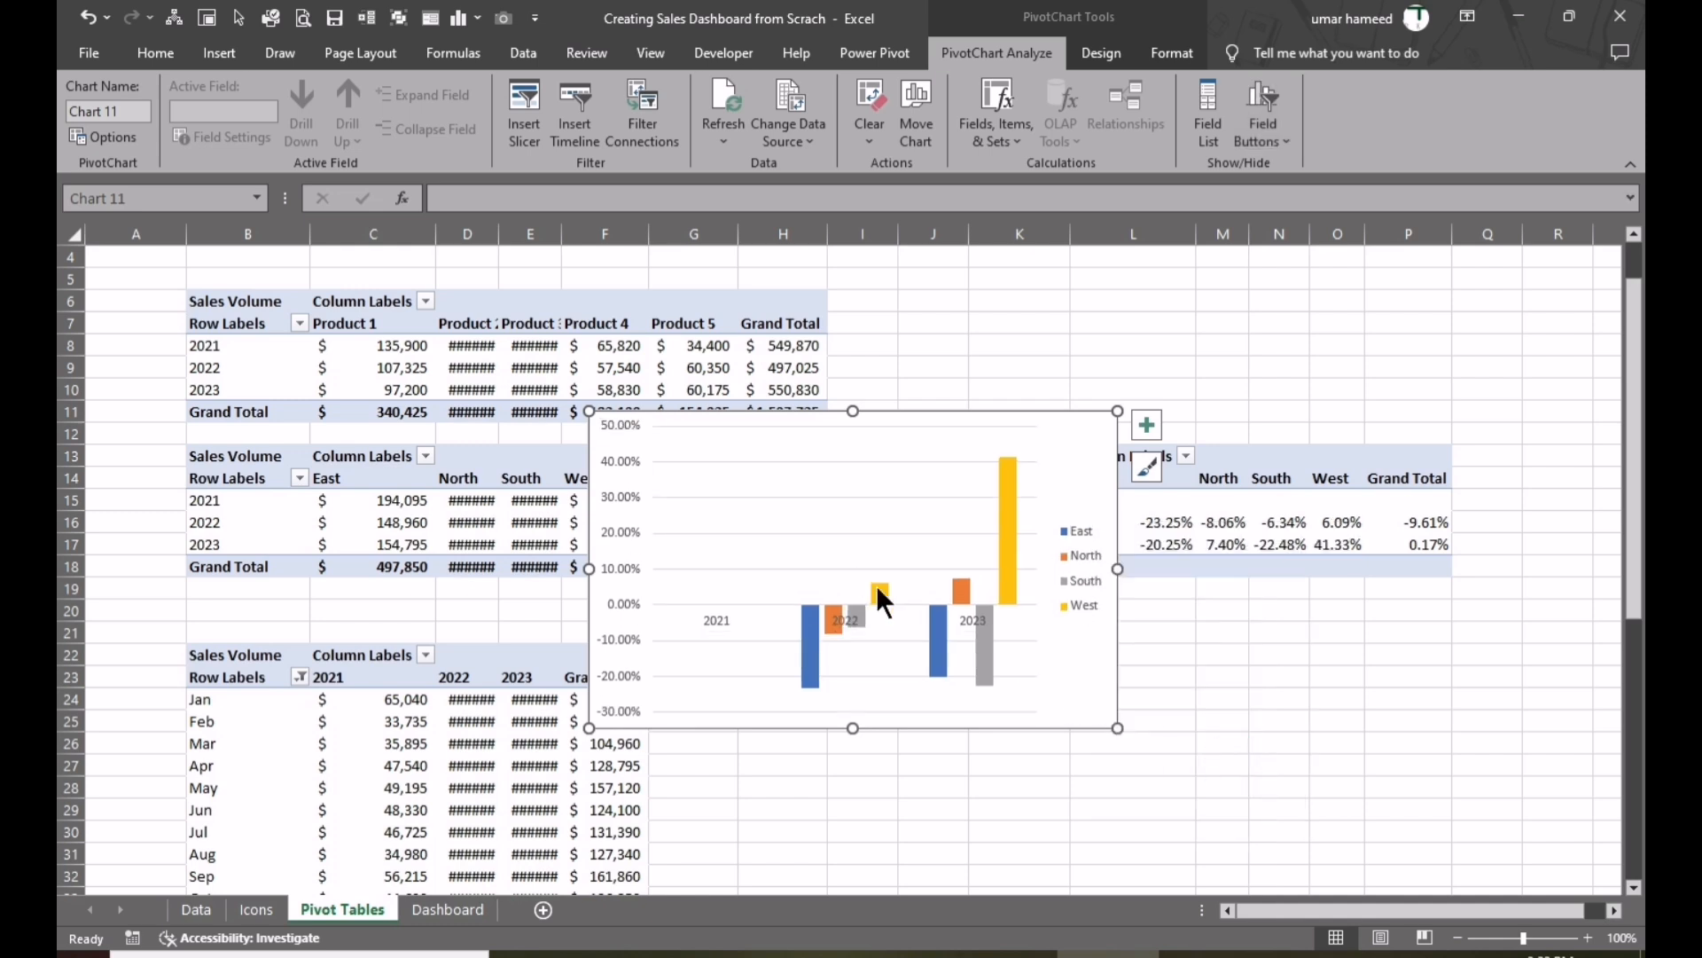
left_click(1147, 426)
left_click(1258, 587)
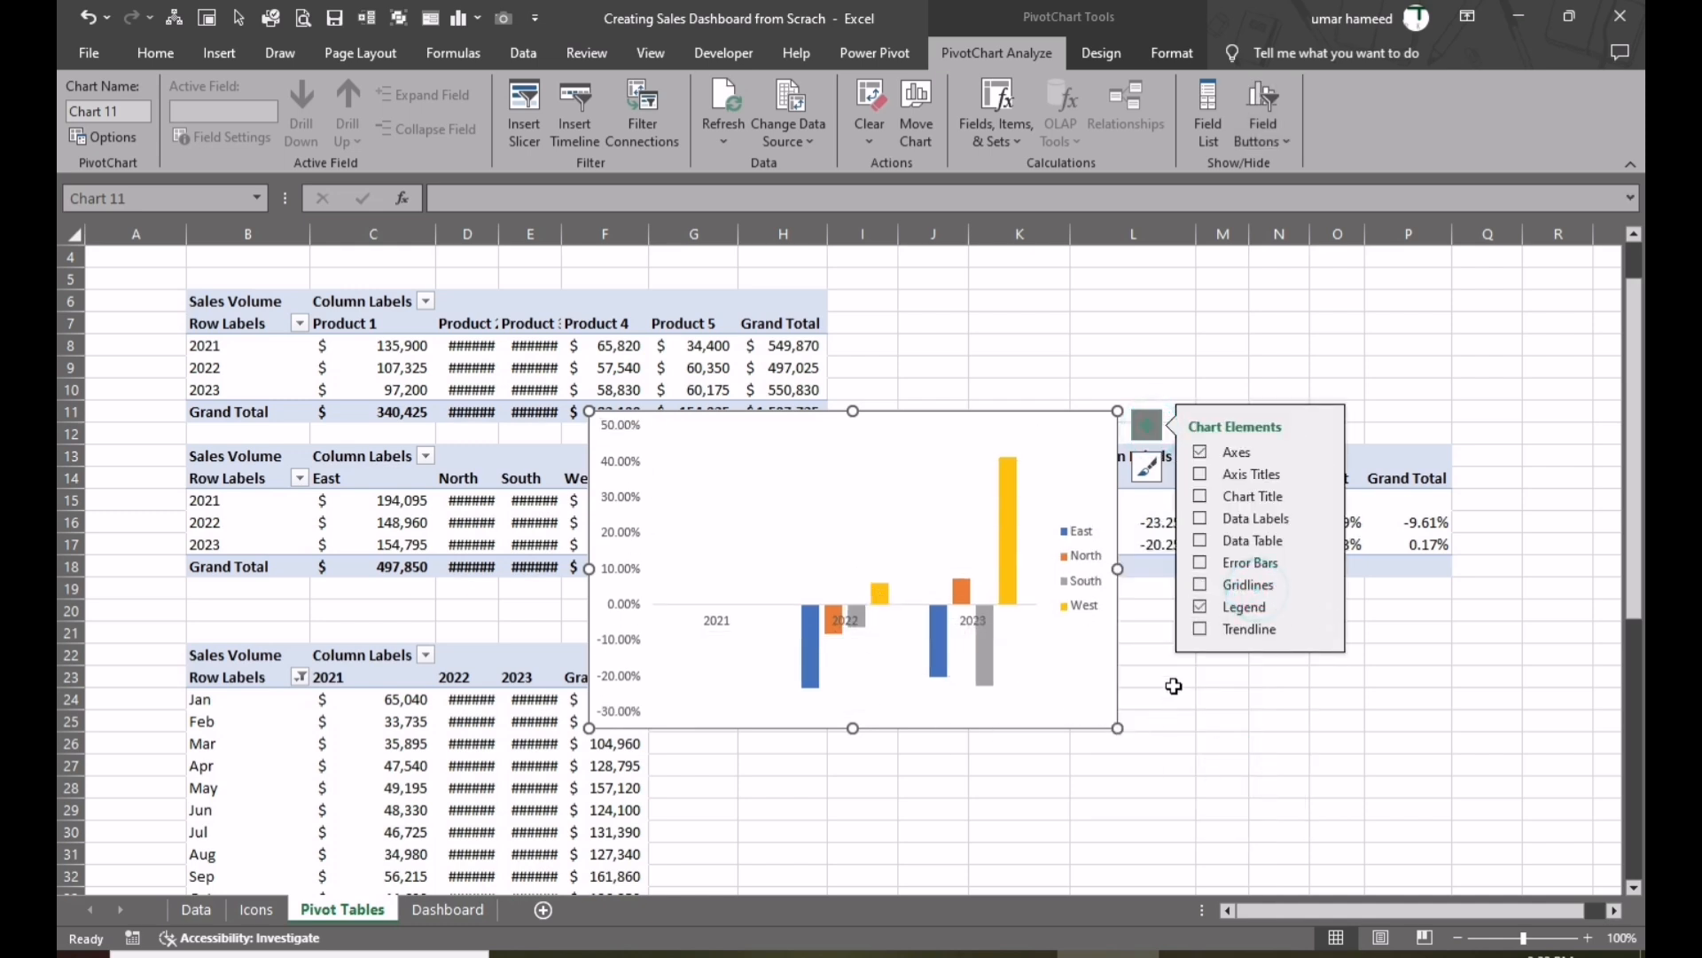
- Format the regional percentage PivotChart's chart area with no fill and no border line
right_click(1011, 622)
left_click(1335, 682)
right_click(1115, 656)
left_click(1183, 603)
left_click(1428, 411)
left_click(1397, 606)
left_click(1176, 824)
- Set the year axis label position to Low on the regional percentage PivotChart
left_click(895, 621)
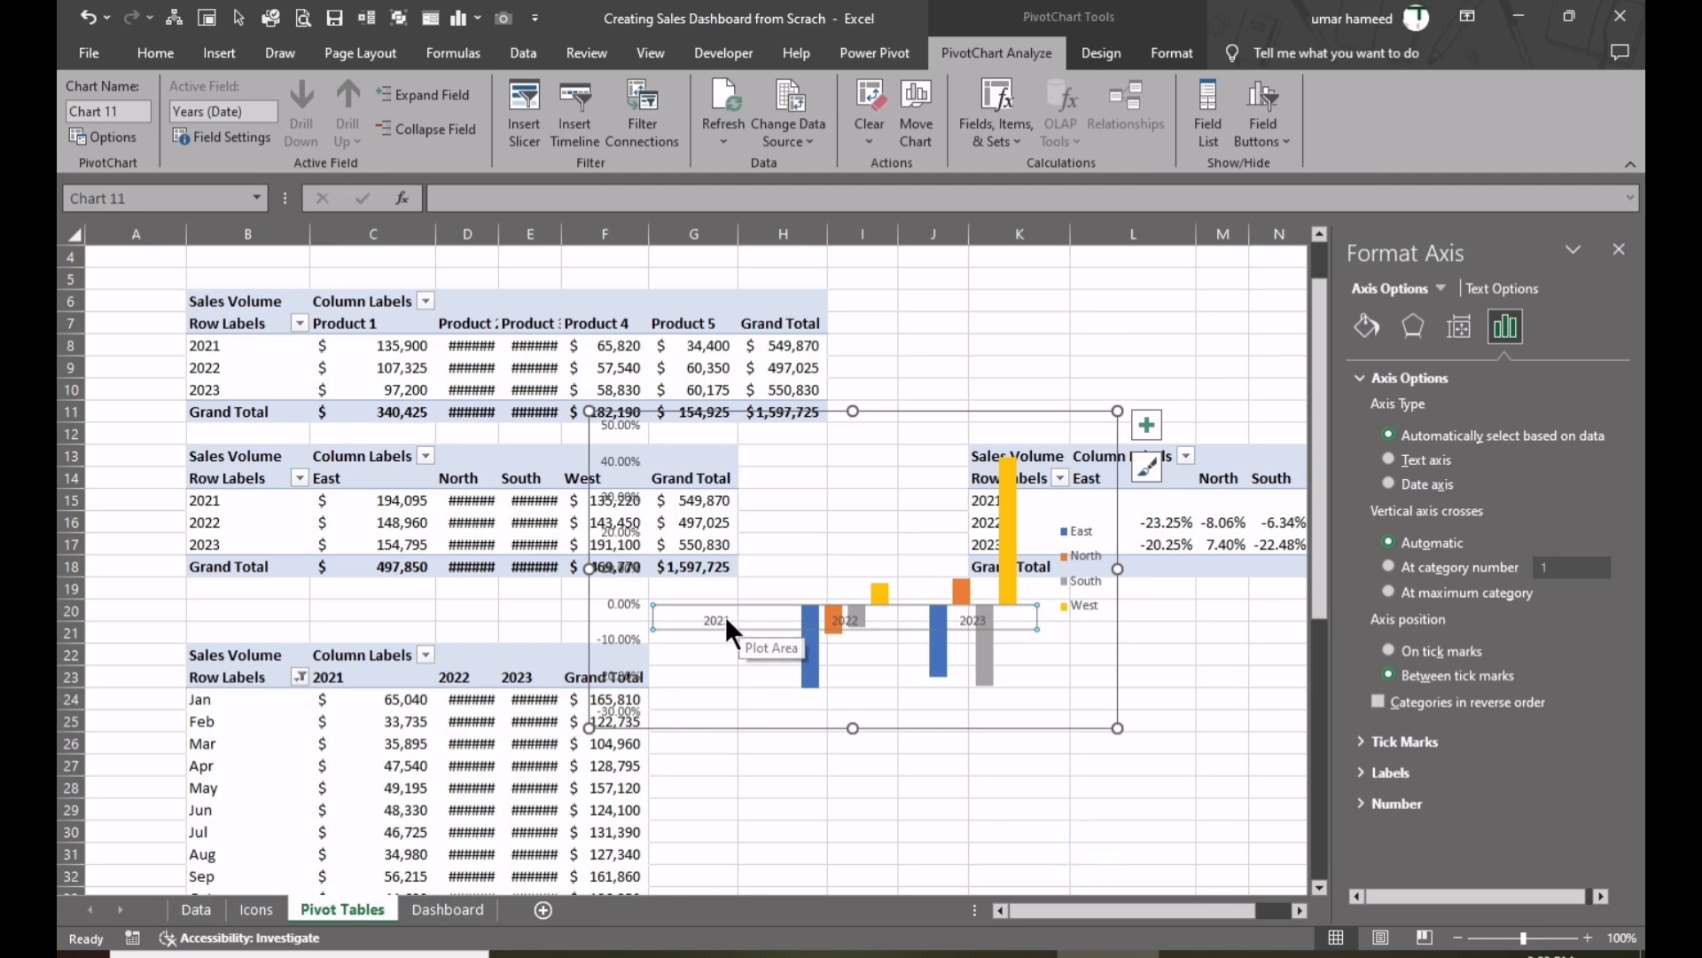
right_click(728, 621)
left_click(825, 607)
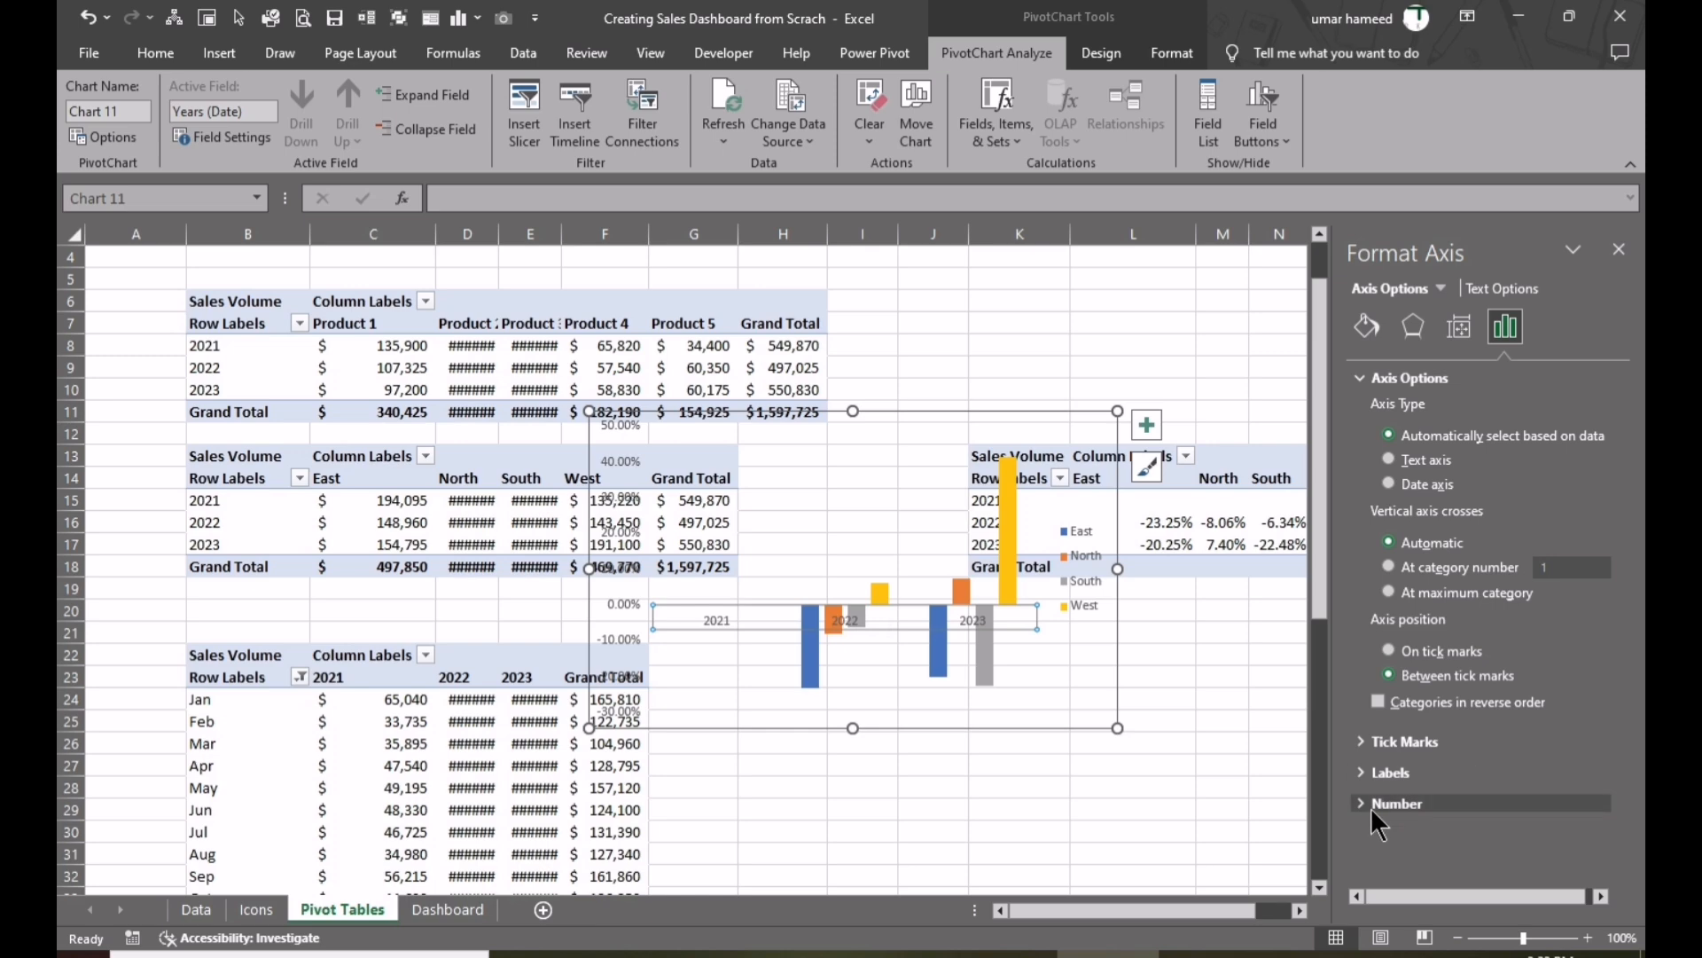
left_click(1389, 773)
left_click(1558, 836)
left_click(1531, 893)
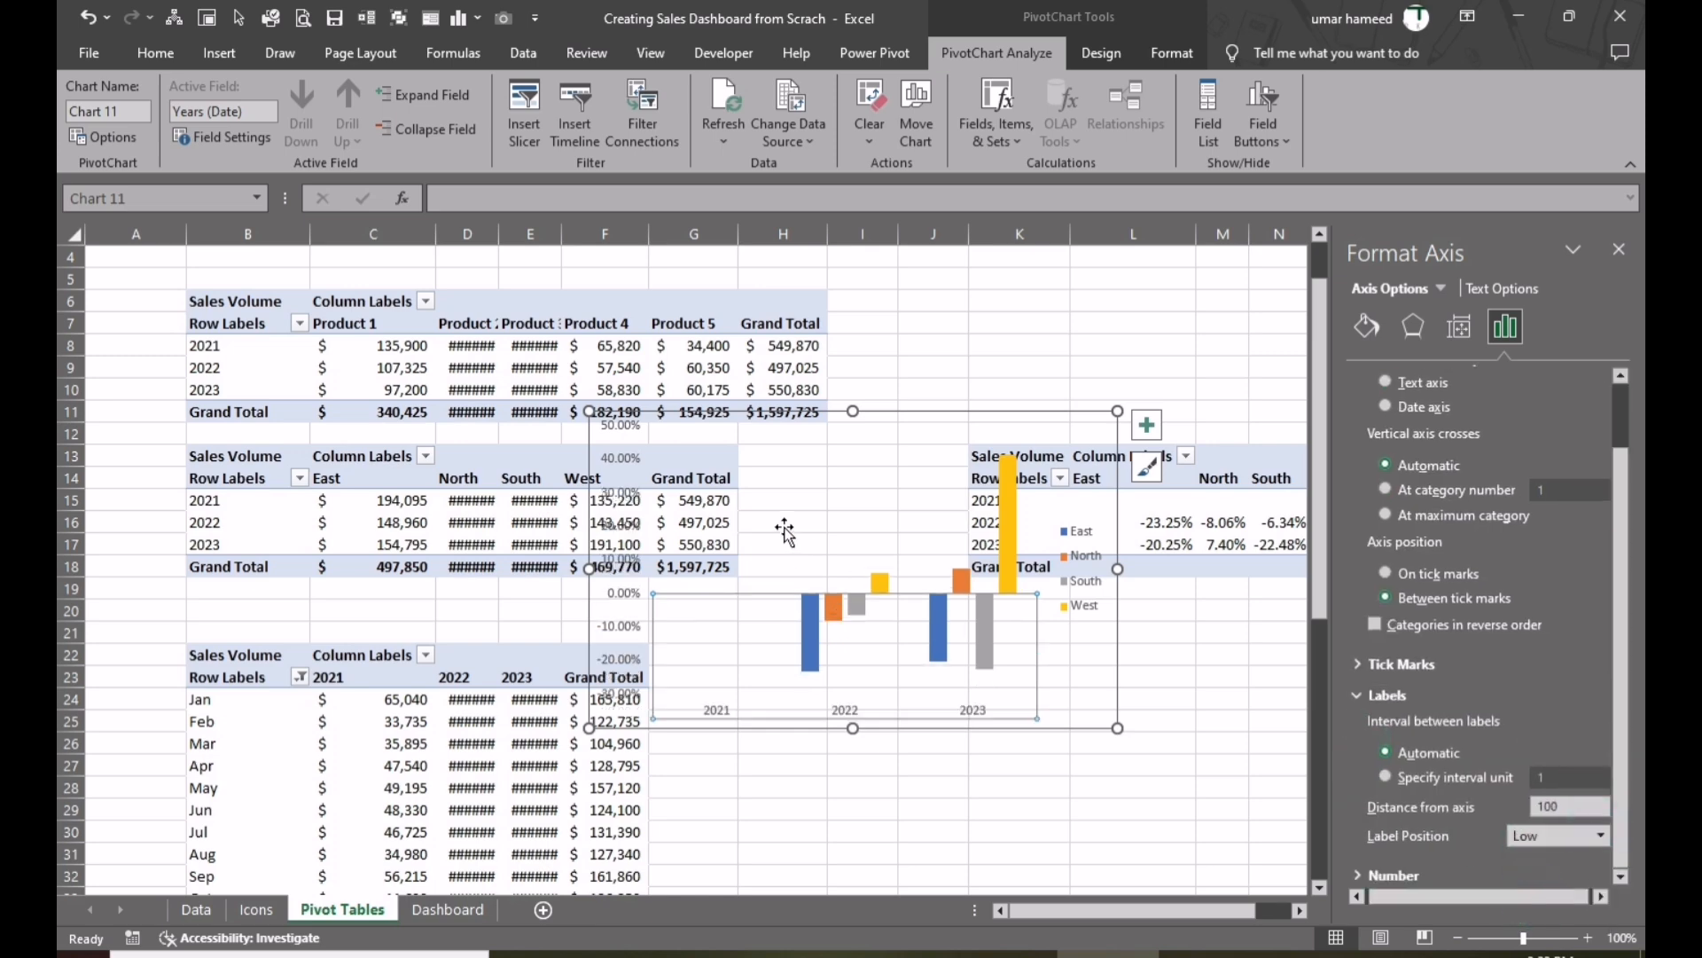
- Cut the regional percentage PivotChart from the Pivot Tables sheet and paste it below the monthly chart on the Dashboard sheet
left_click(950, 777)
left_click(943, 449)
right_click(916, 414)
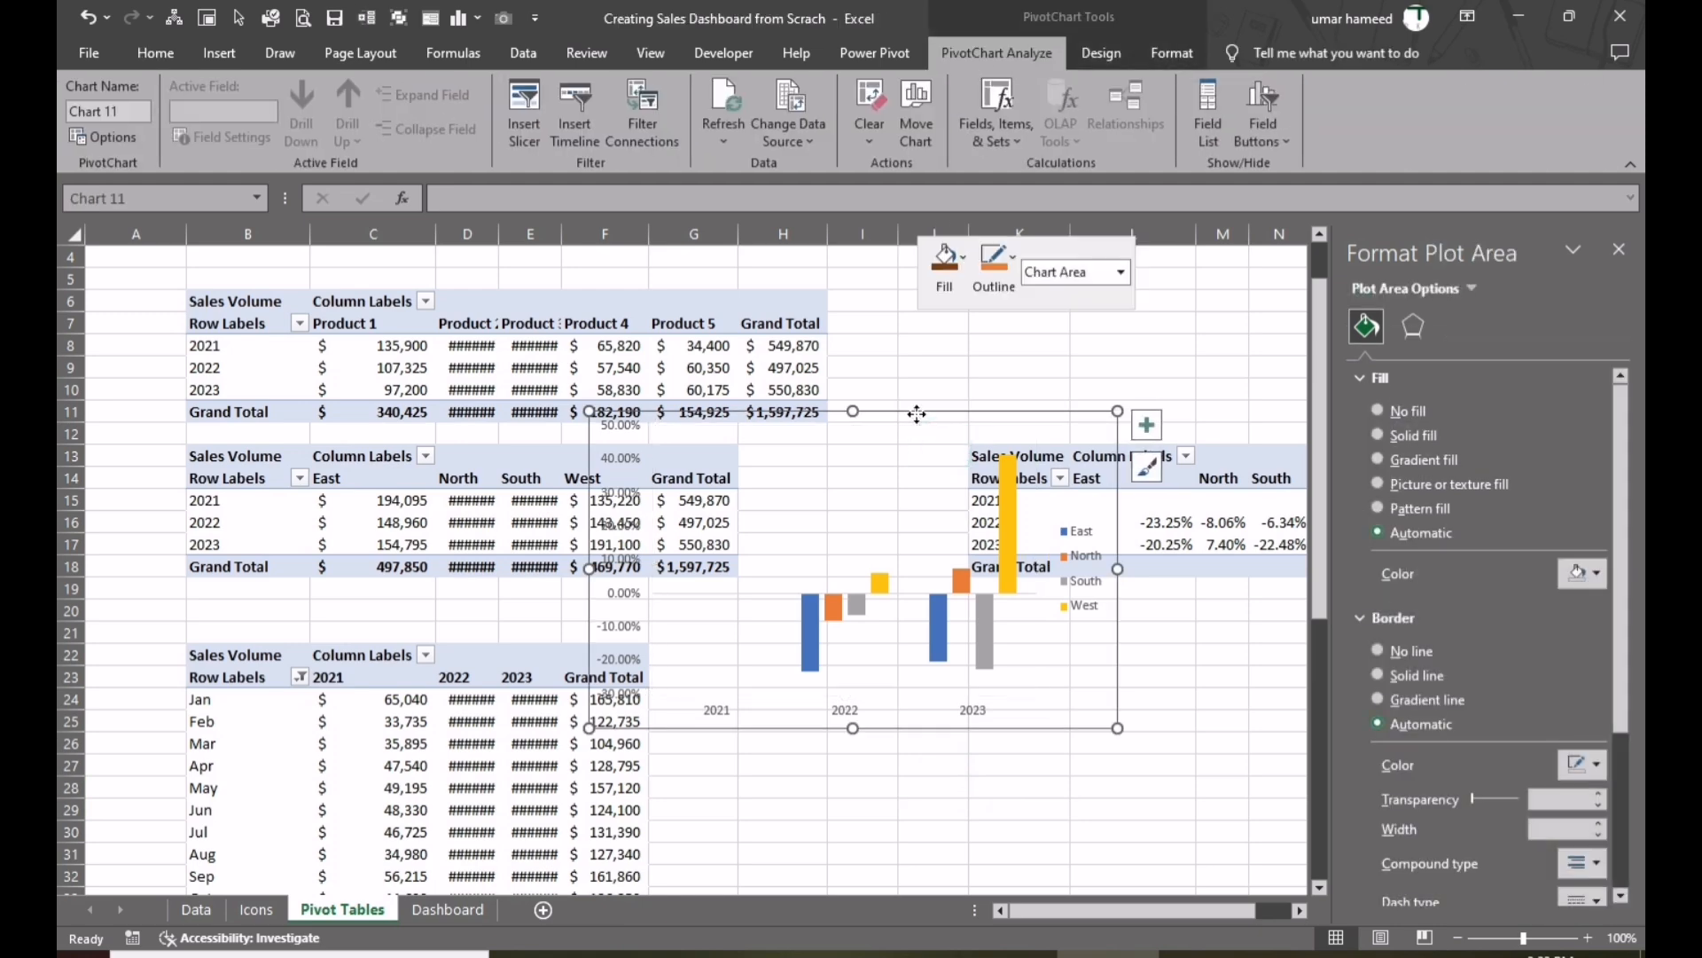
left_click(942, 413)
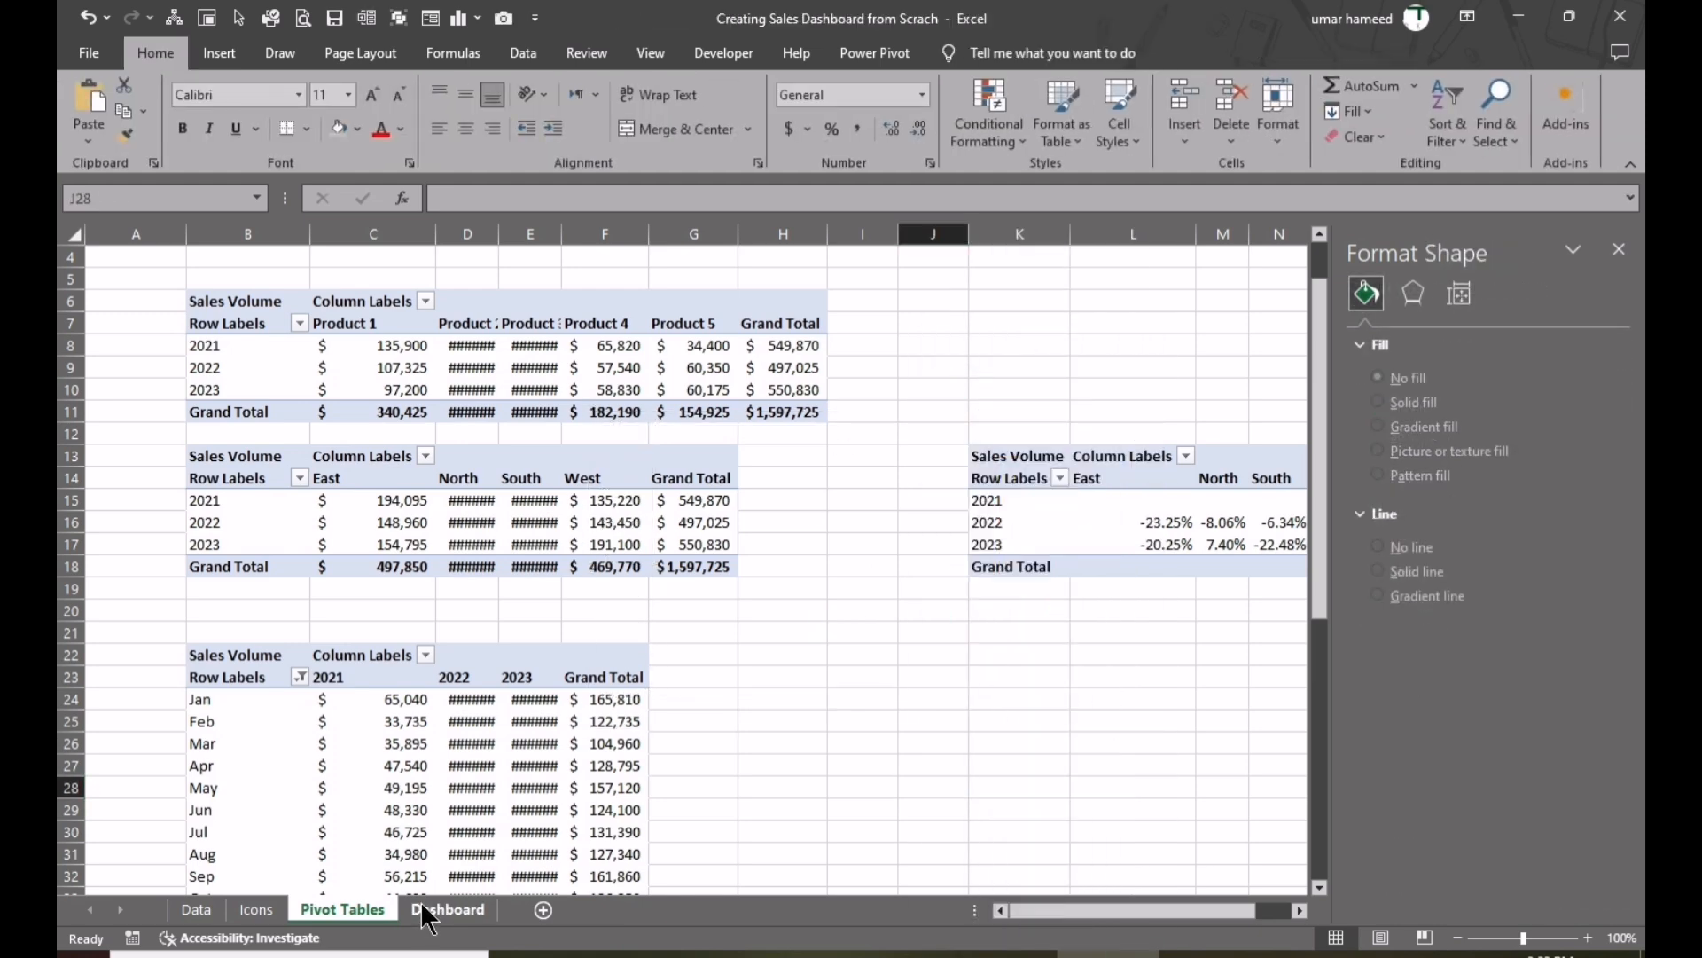
left_click(423, 910)
left_click(1619, 249)
left_click(1157, 776)
key("ctrl+v")
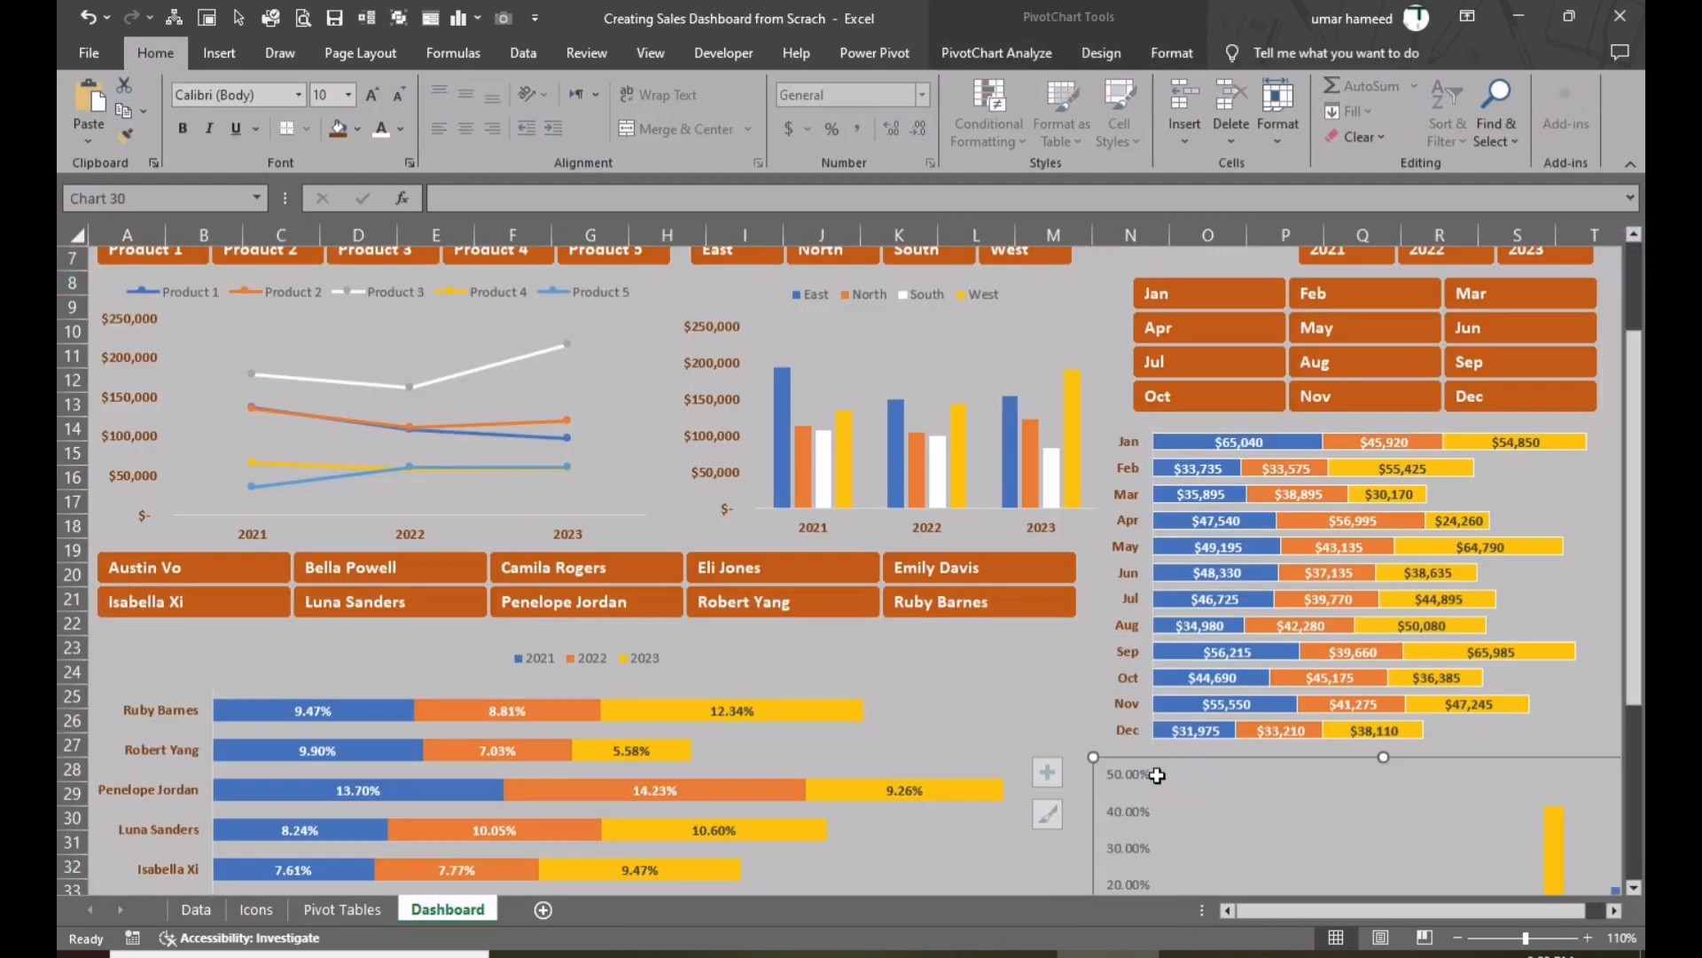
- Resize the pasted regional percentage chart to fit beneath the monthly sales chart, and collapse the ribbon
scroll(1231, 780, "down", 5)
left_click(1614, 911)
left_click_drag(1597, 567, 1532, 564)
left_click_drag(1270, 741, 1266, 707)
left_click(609, 660)
scroll(609, 663, "up", 1)
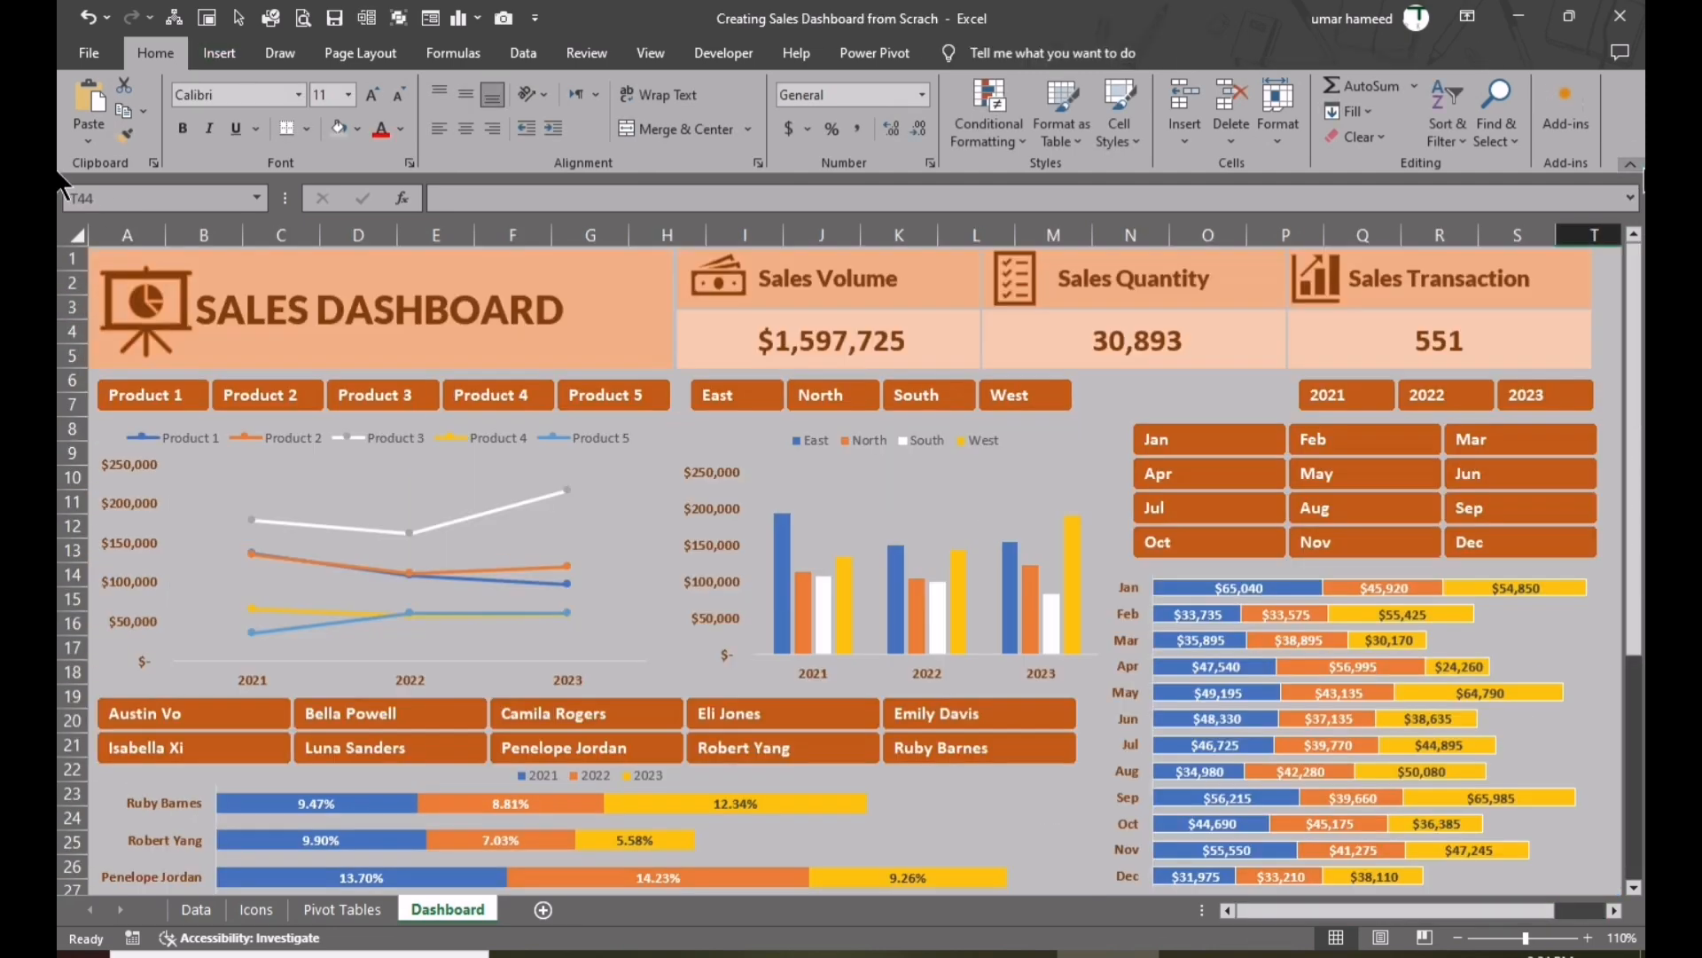
key("ctrl+F1")
left_click(1096, 292)
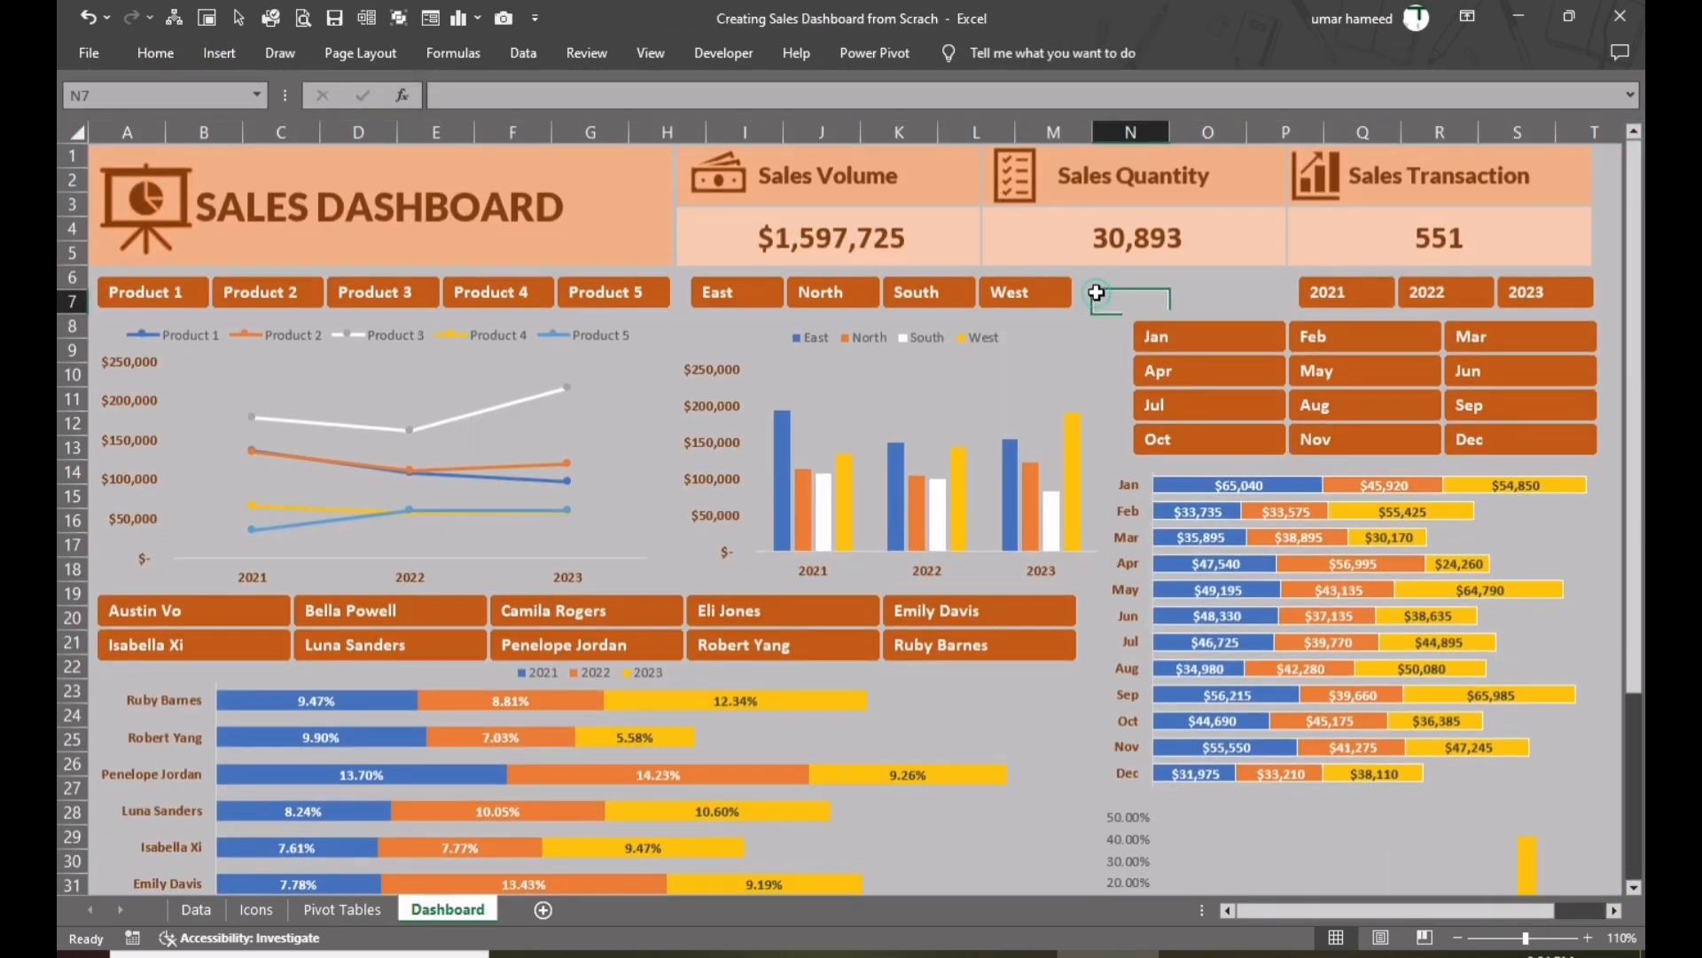
- Connect the Product Name slicer to PivotTable3 and PivotTable4 through its report connections
right_click(390, 275)
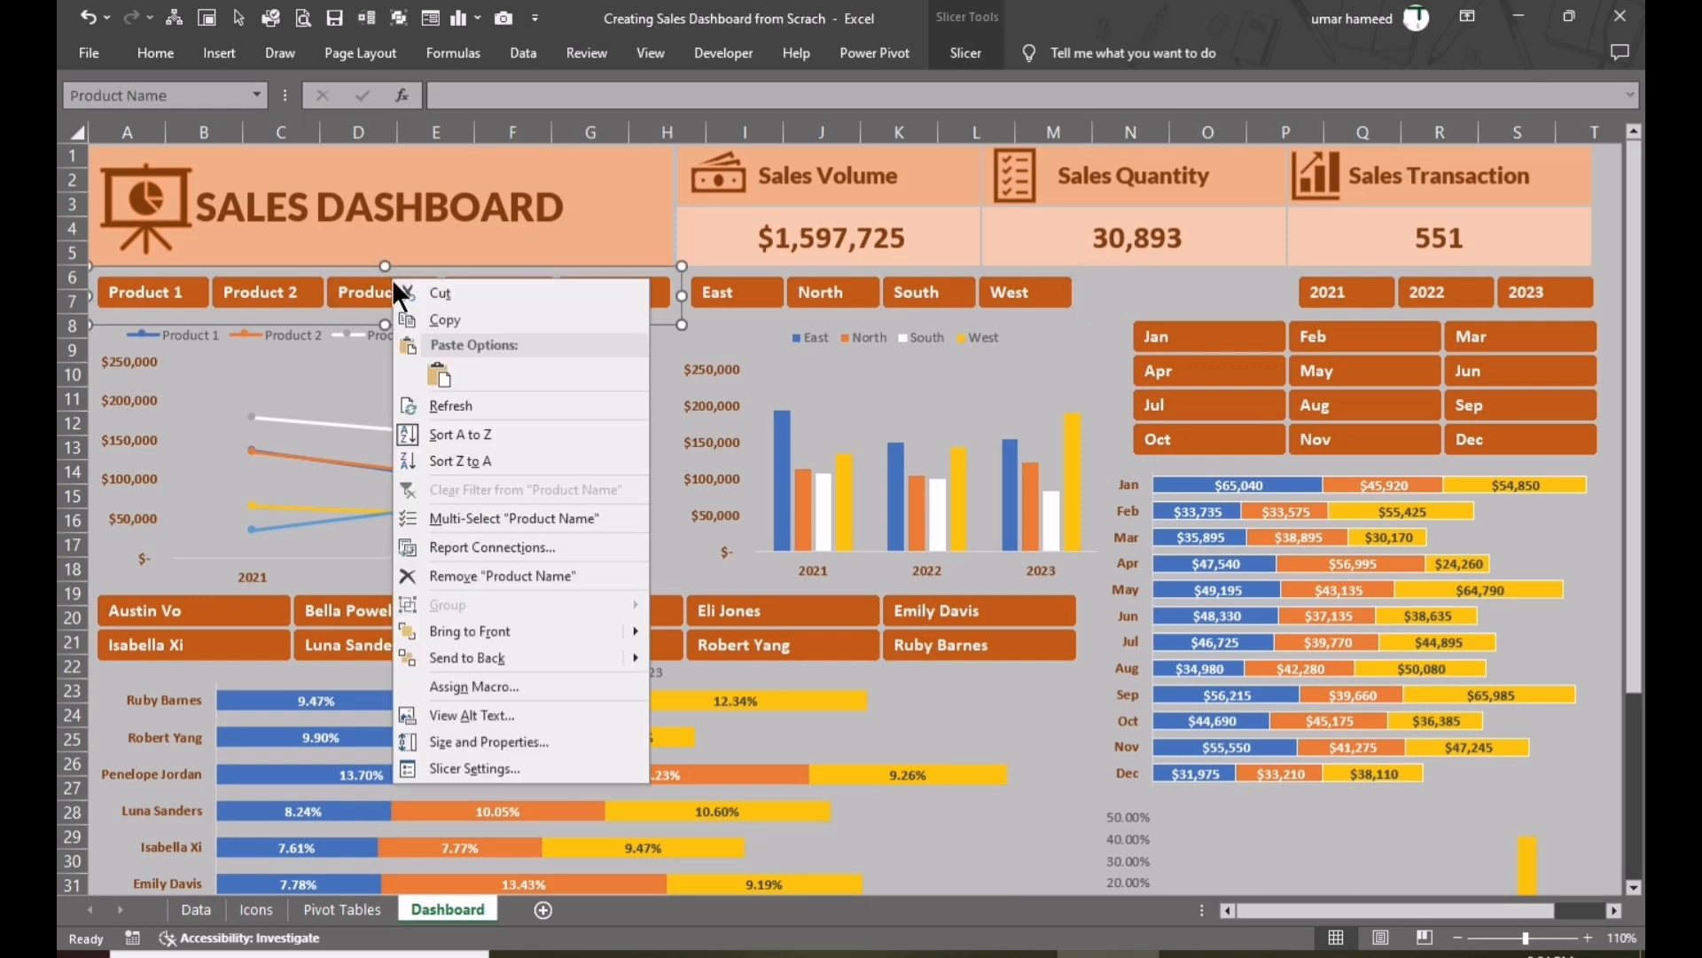
left_click(477, 545)
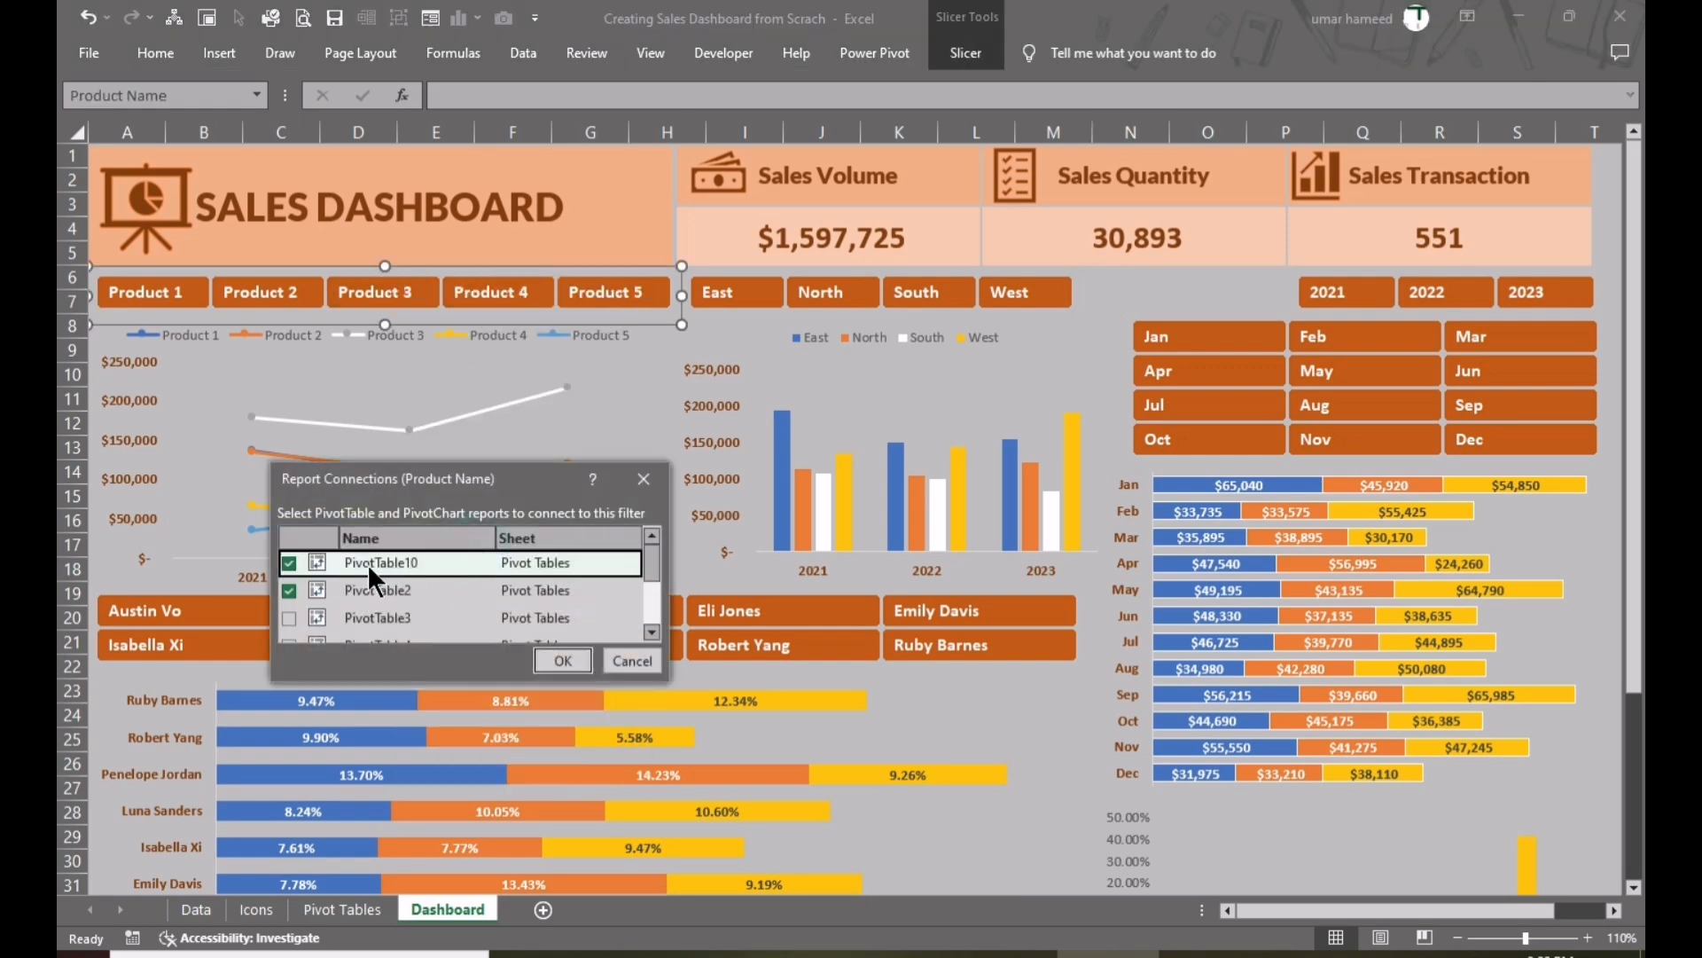
left_click_drag(486, 481, 529, 376)
left_click_drag(715, 575, 1025, 885)
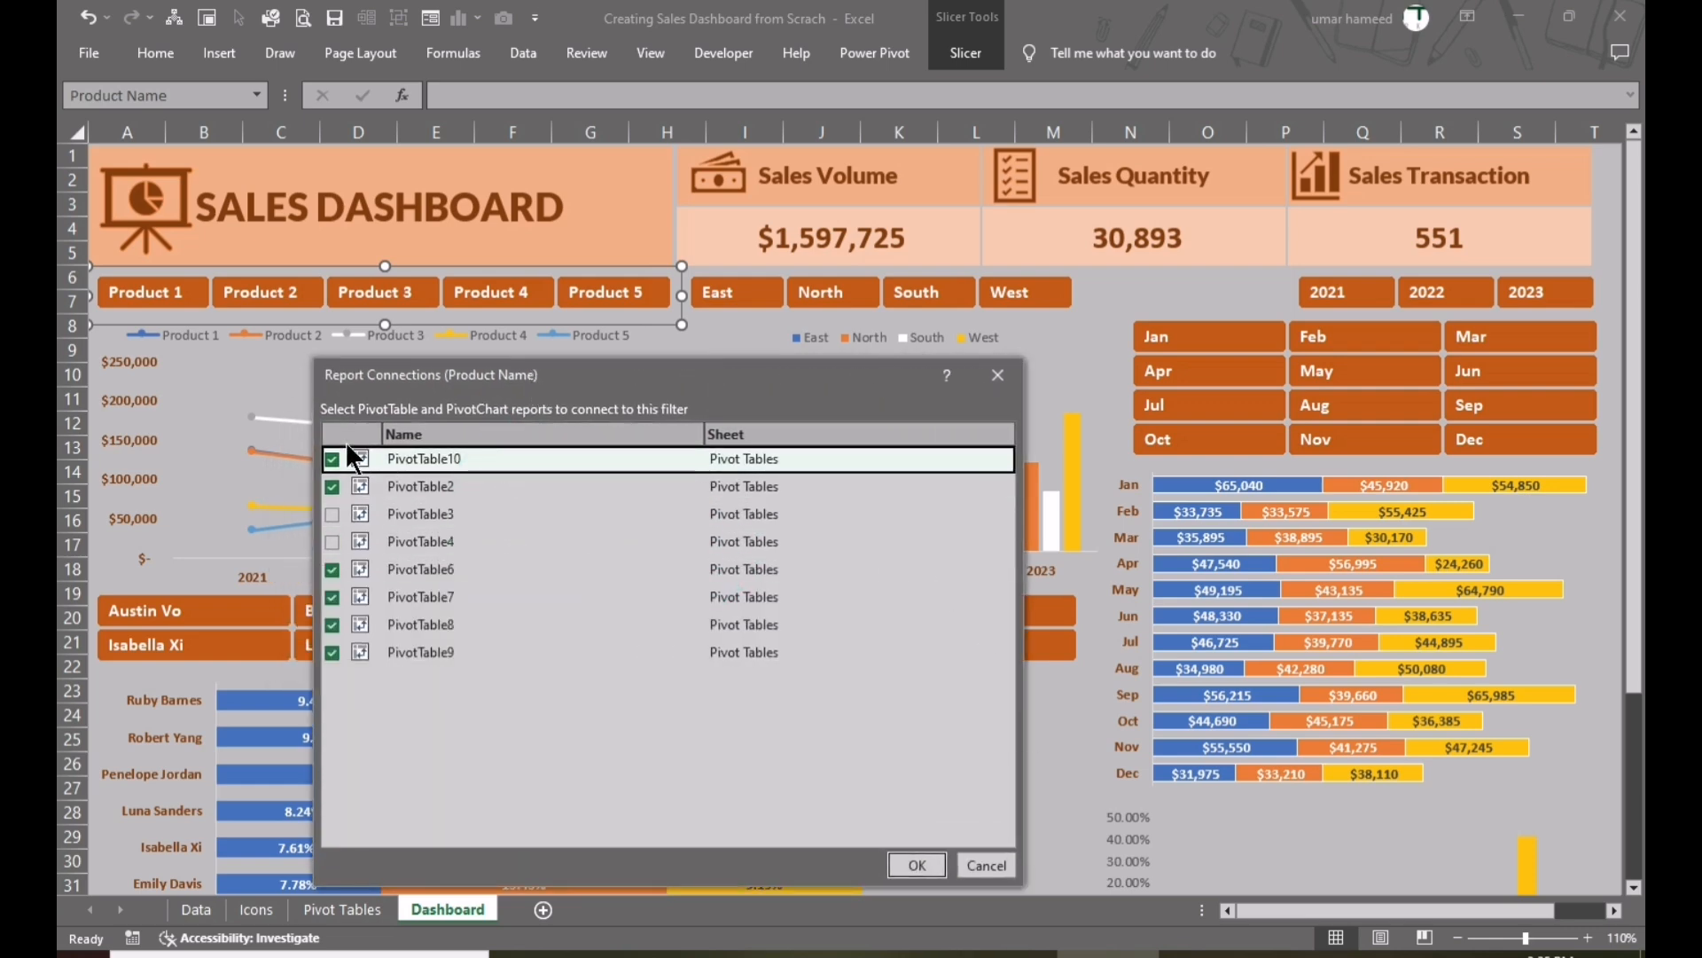
left_click(328, 514)
left_click(333, 541)
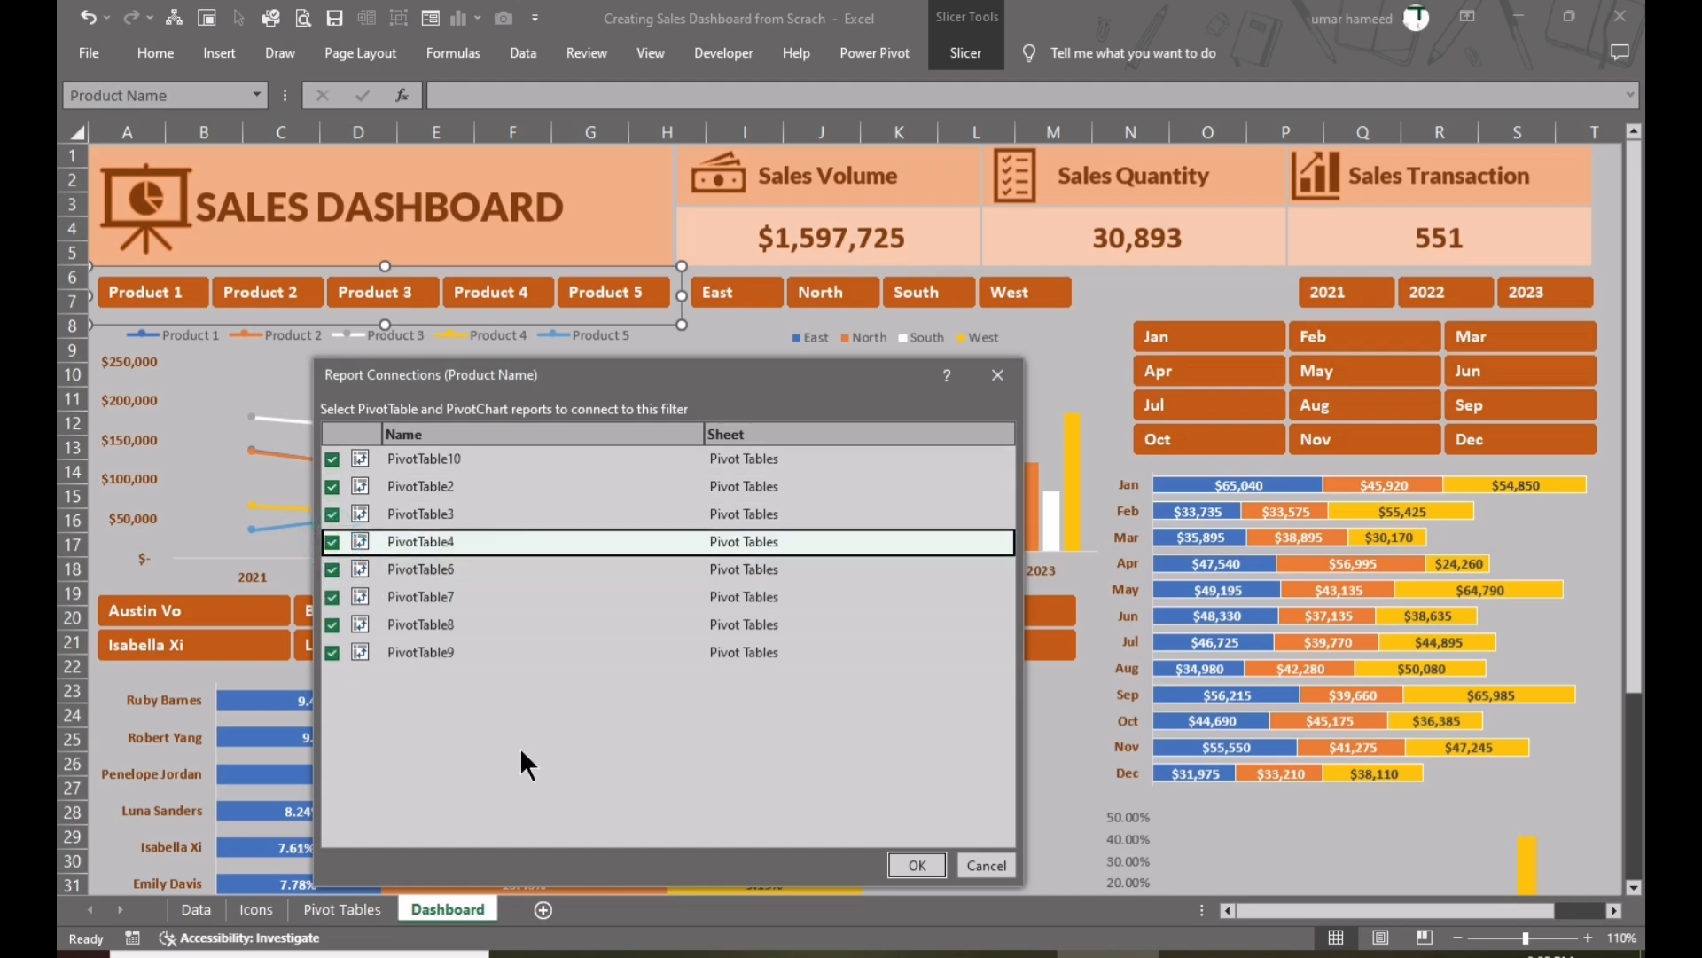
left_click(917, 864)
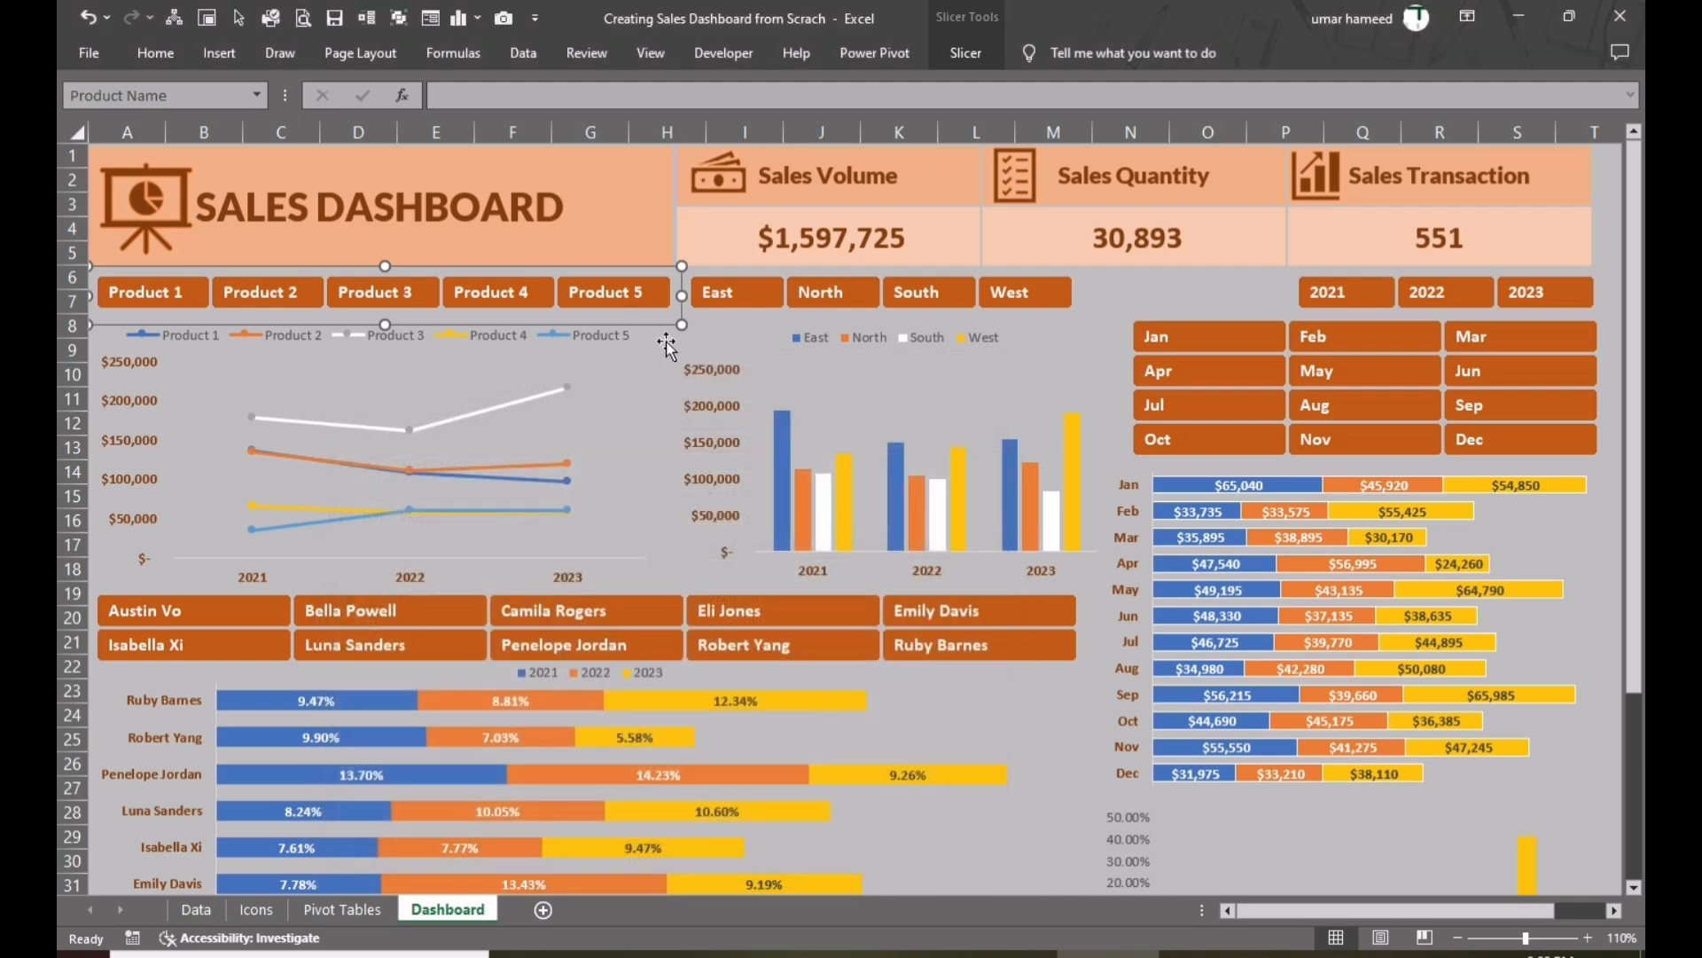
- Connect the Region slicer to the remaining unlinked PivotTables through its report connections
left_click(755, 273)
right_click(754, 273)
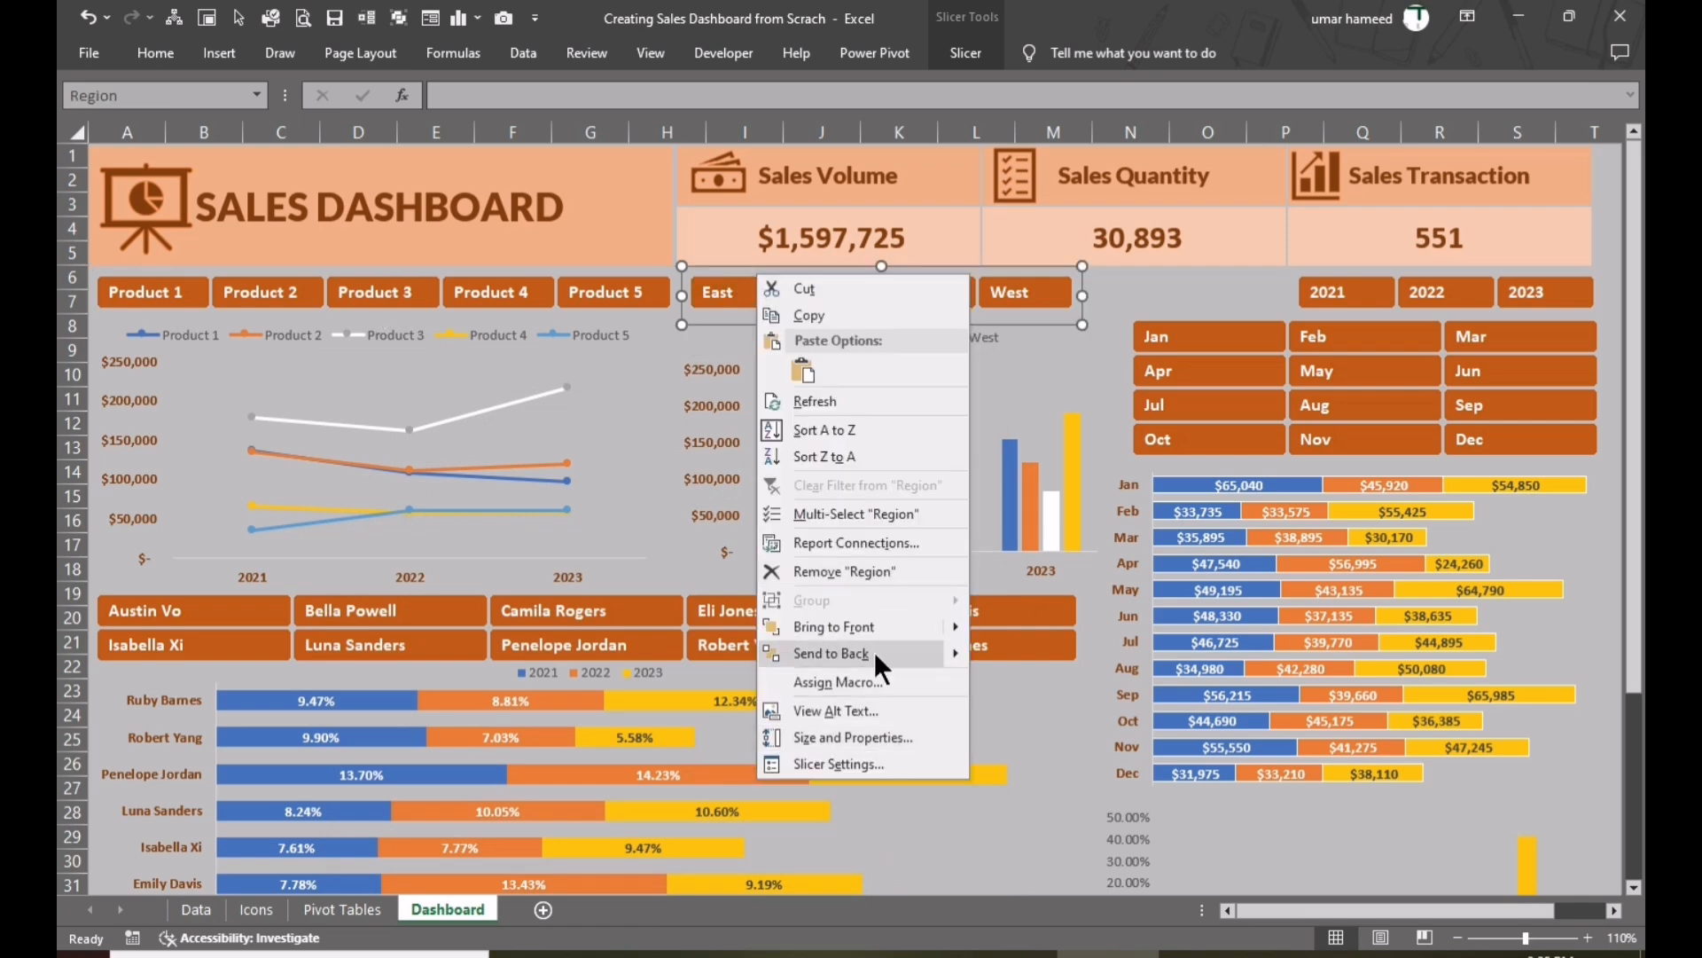
left_click(856, 543)
left_click_drag(1083, 683, 1305, 877)
left_click(696, 611)
left_click(696, 636)
left_click(1193, 849)
- Update the Years (Date) slicer's report connections to include the missing PivotTable
right_click(1343, 270)
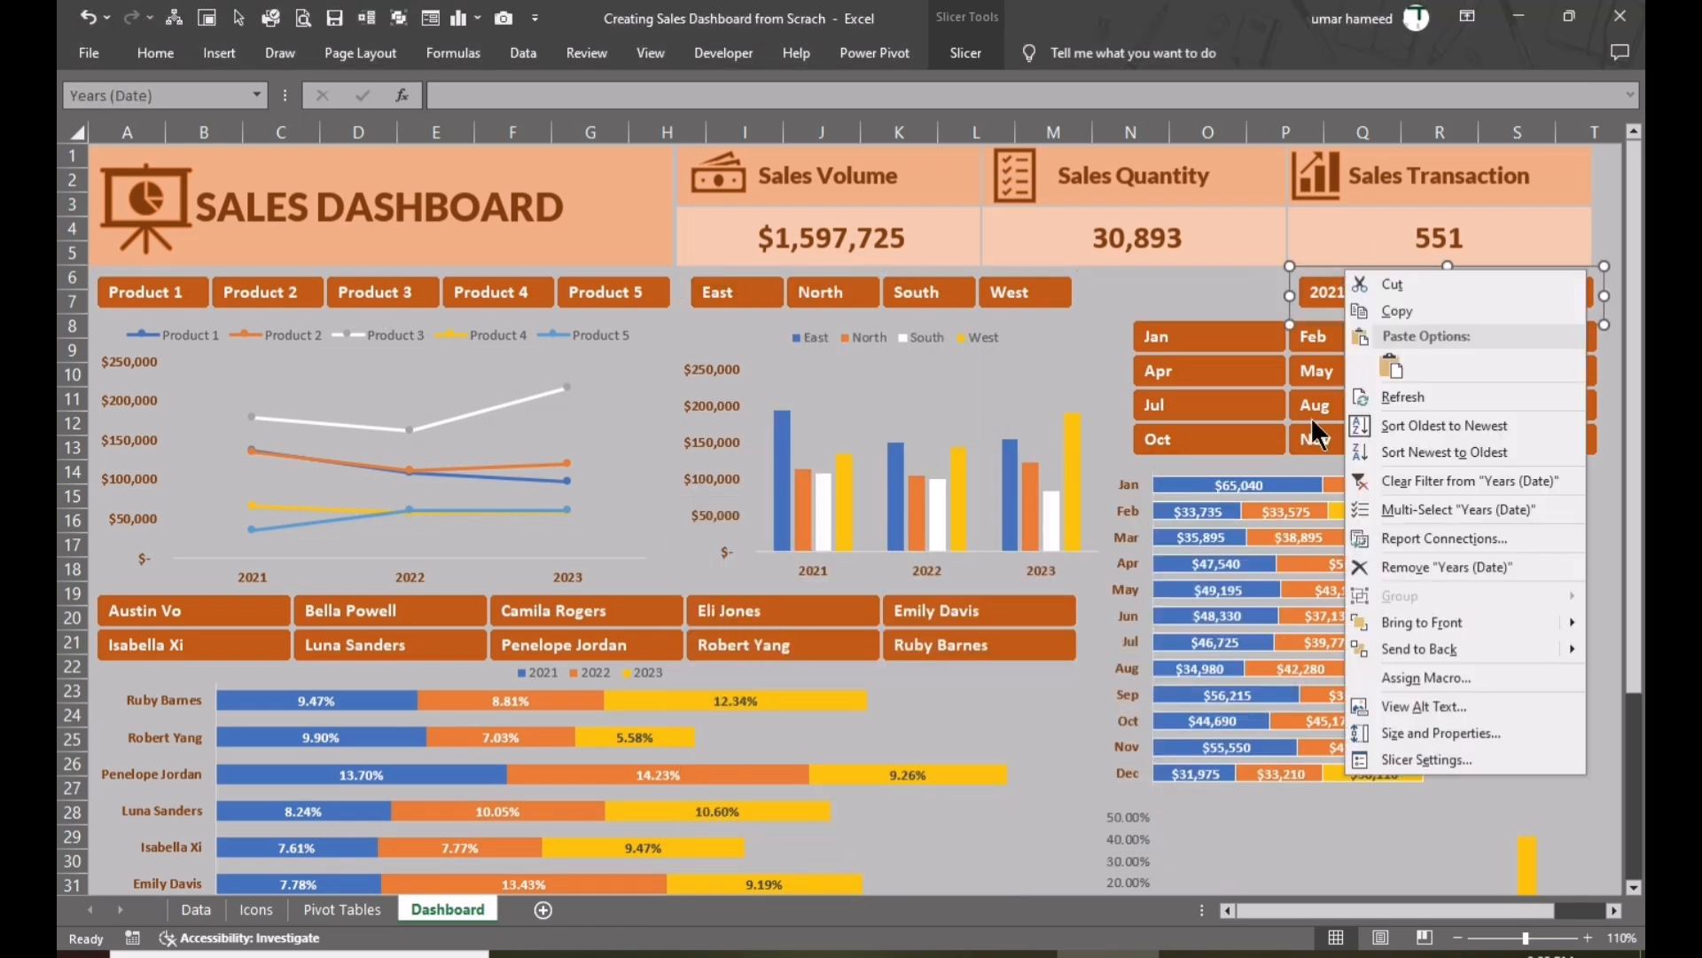
left_click(1468, 540)
left_click(1263, 610)
left_click_drag(1401, 460, 1410, 232)
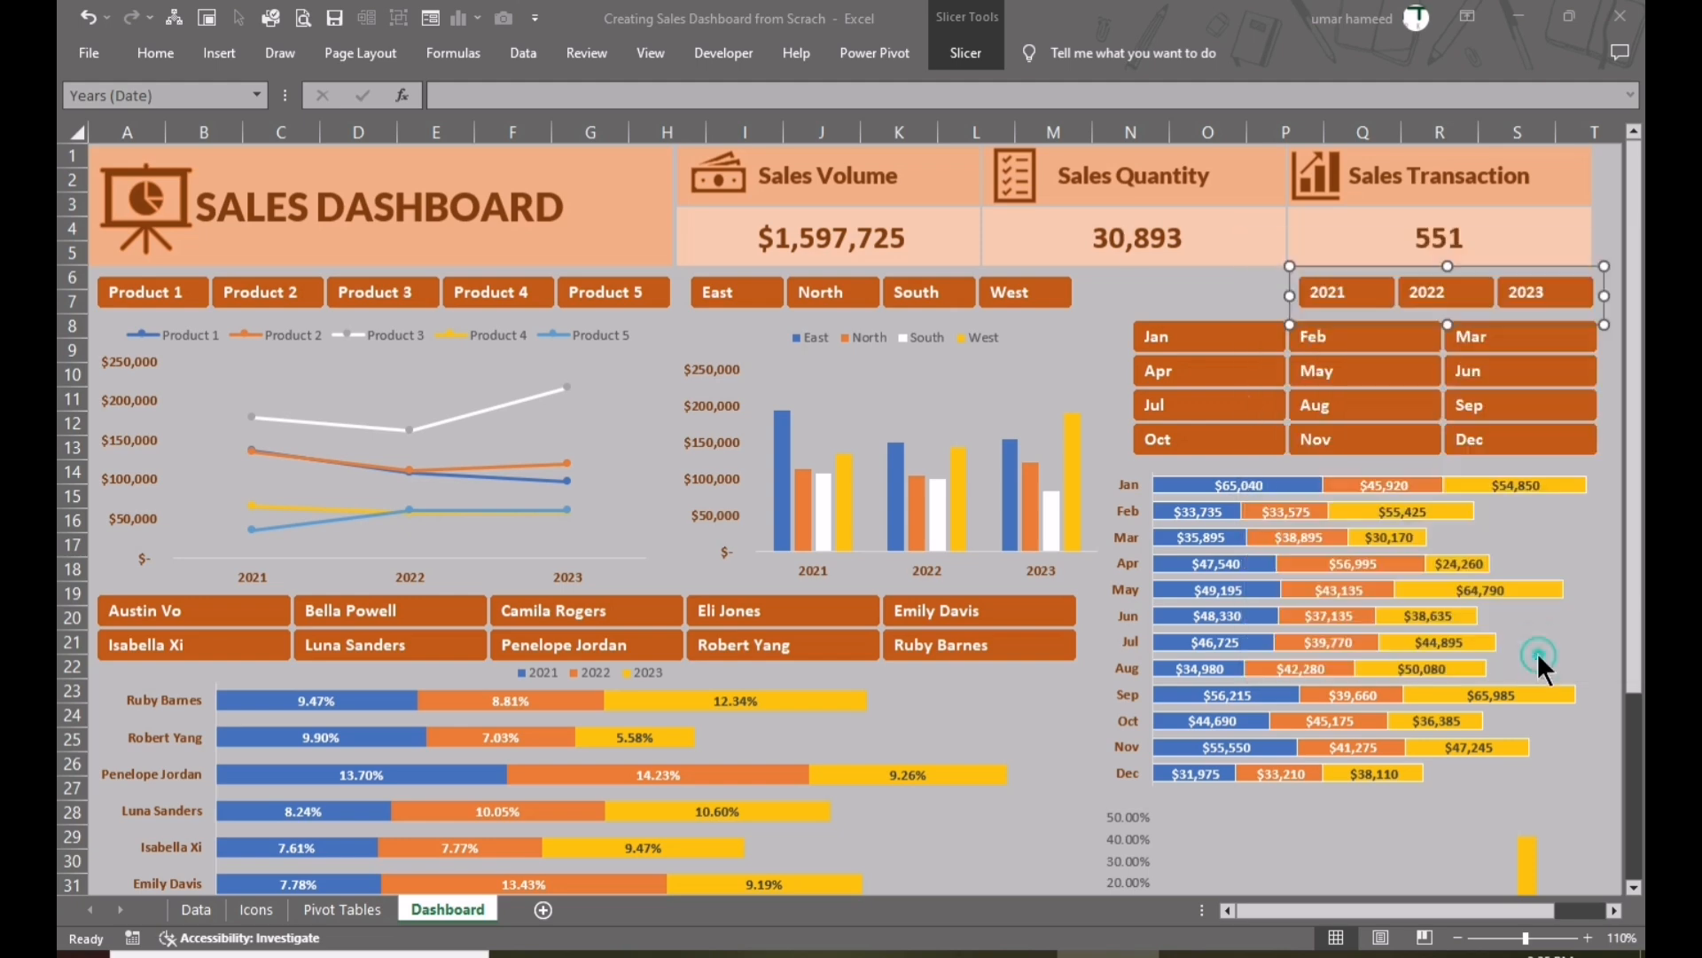
left_click(1536, 656)
- Check the report connections of the month slicer and the Agent slicer across the PivotTables
right_click(1109, 329)
left_click(1291, 581)
scroll(1465, 601, "down", 3)
left_click(1374, 699)
right_click(589, 606)
left_click(638, 369)
scroll(546, 444, "down", 3)
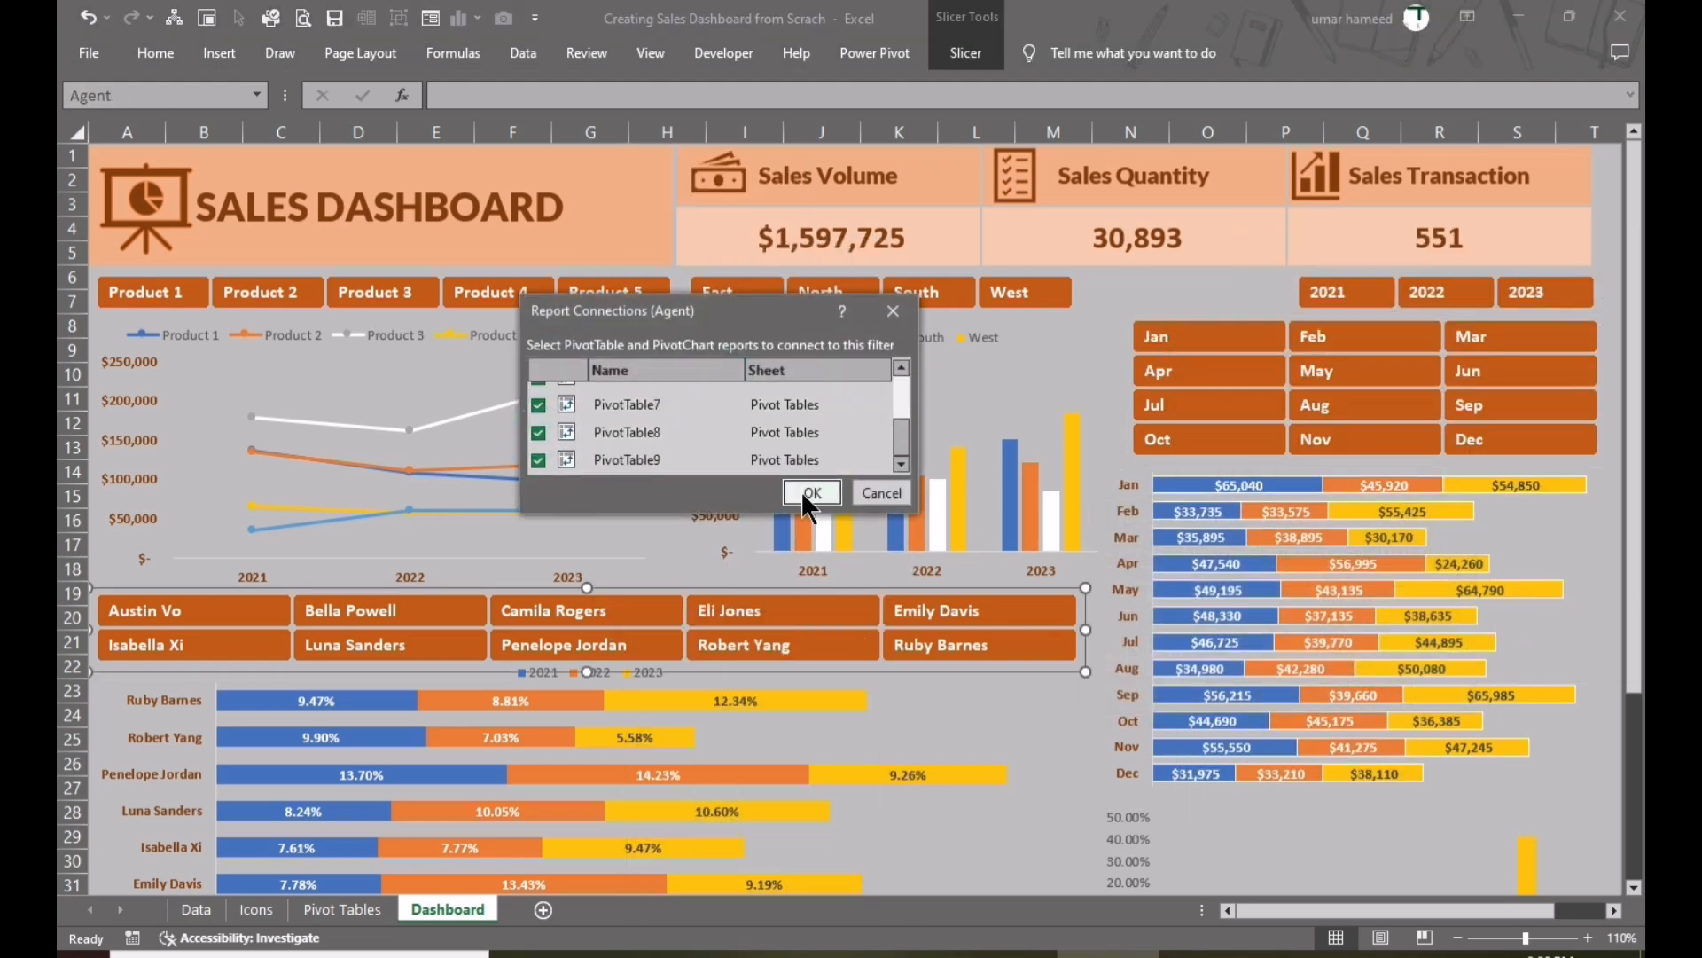
left_click(810, 493)
- Test the year and region slicers by filtering the dashboard to 2021 and to East
left_click(1064, 784)
left_click(1350, 294)
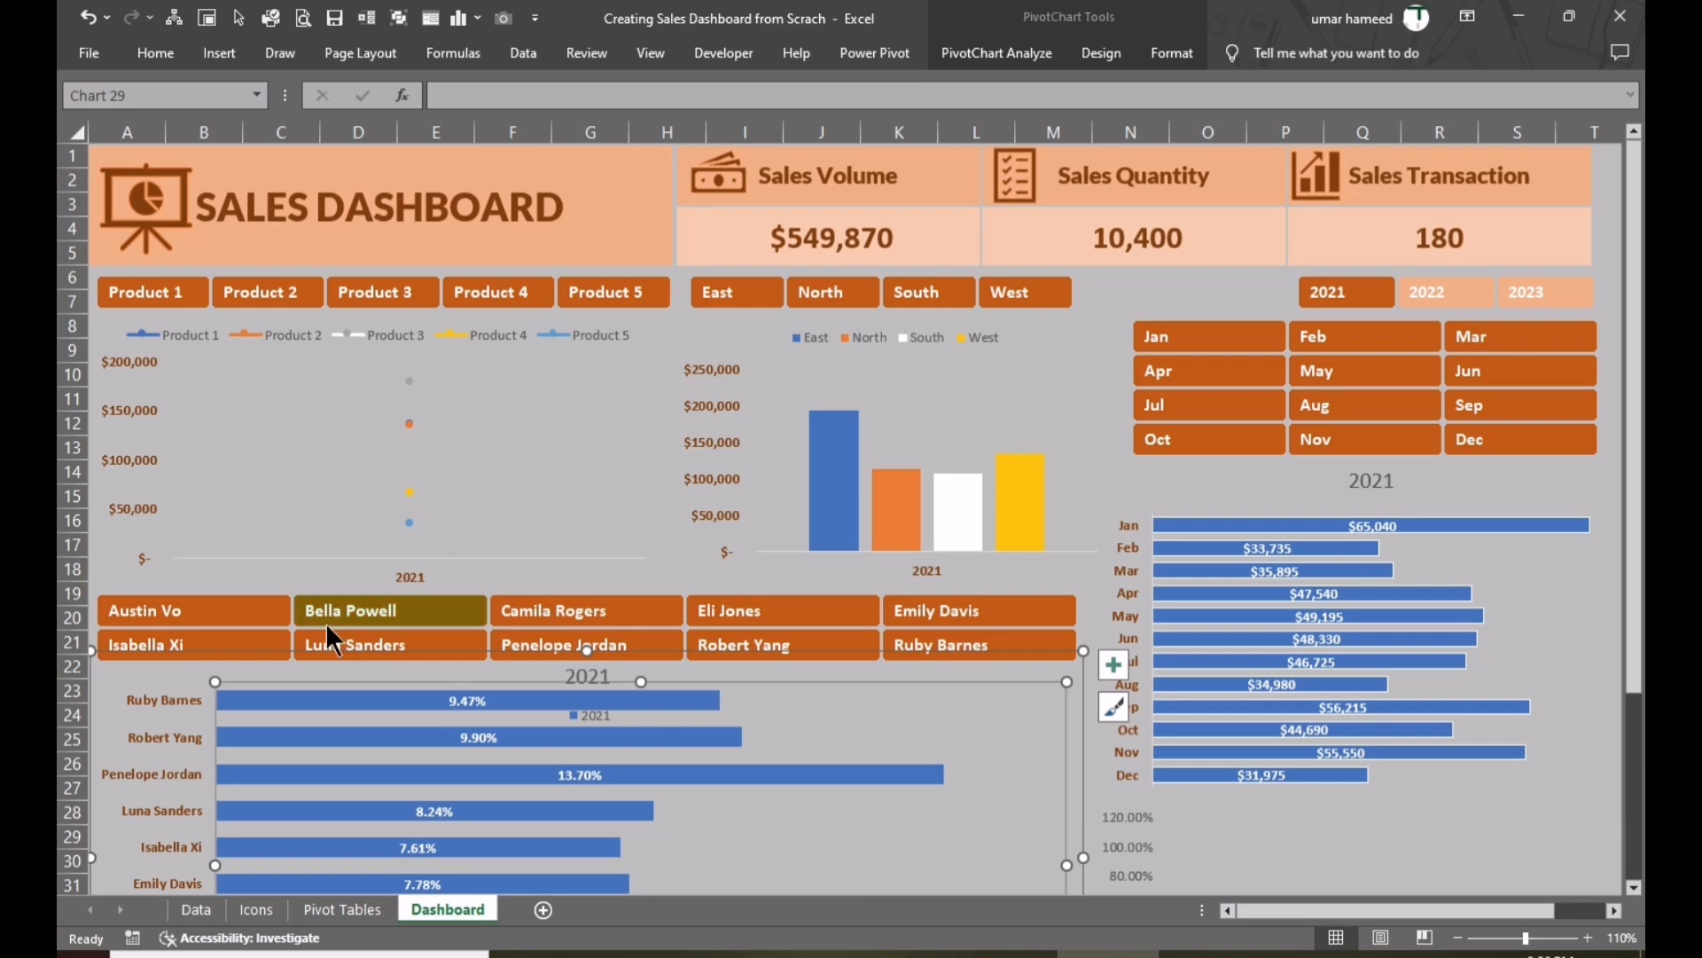
scroll(599, 733, "down", 3)
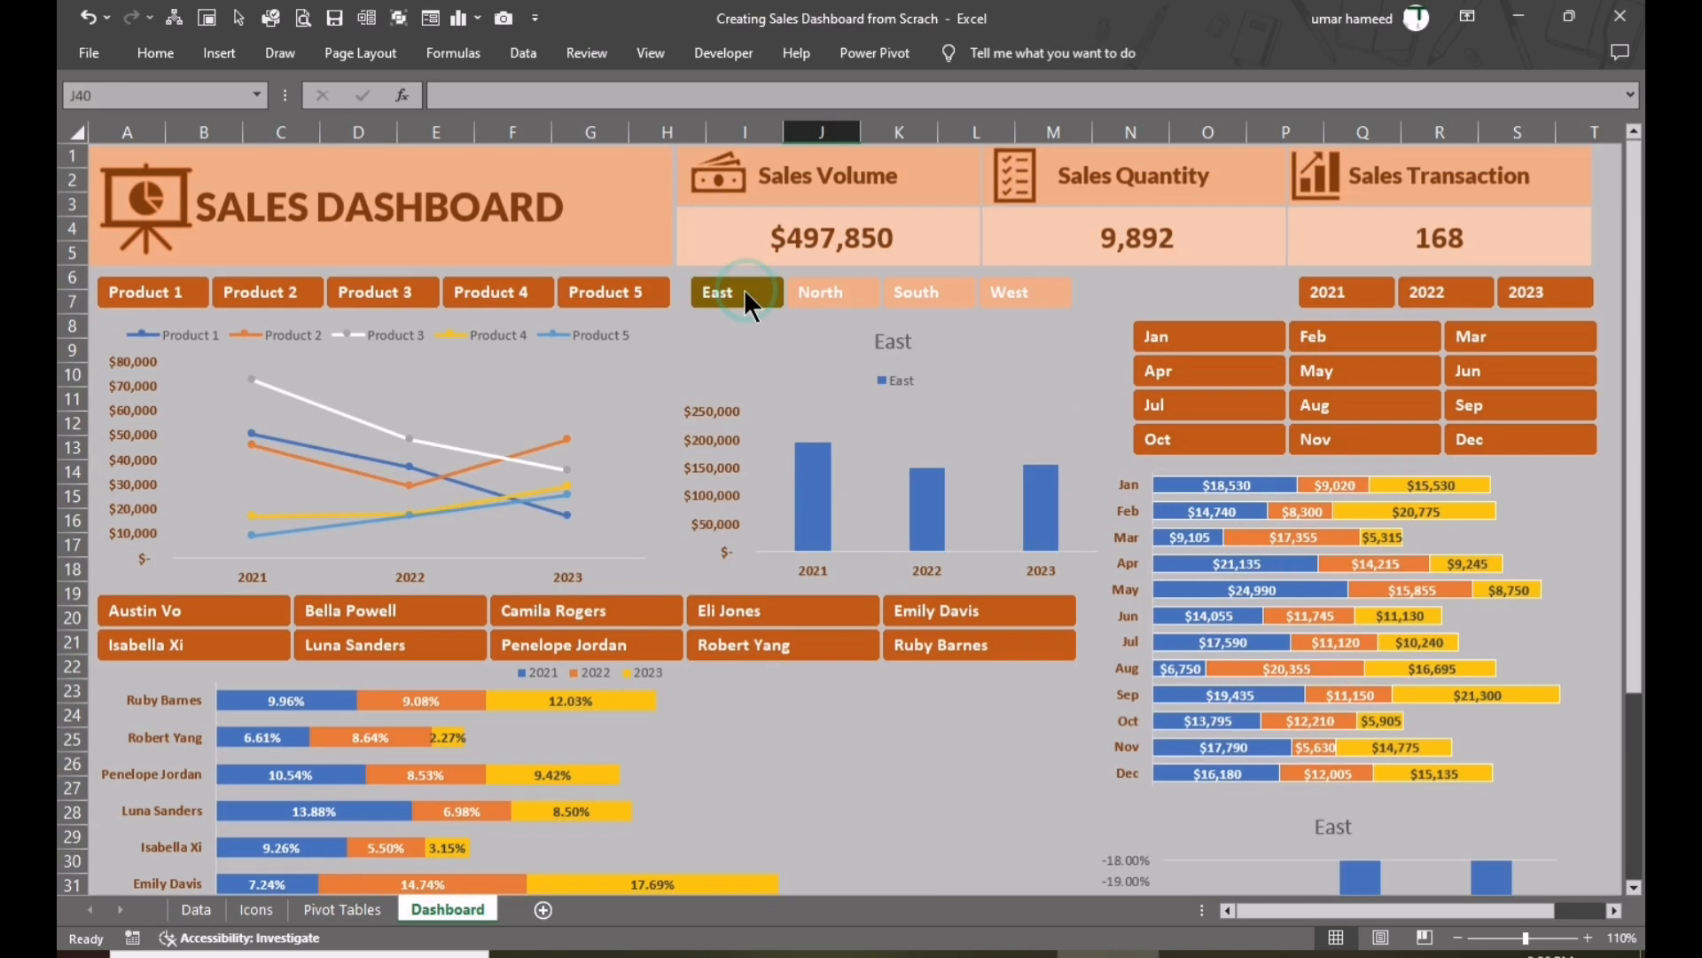
left_click(745, 289)
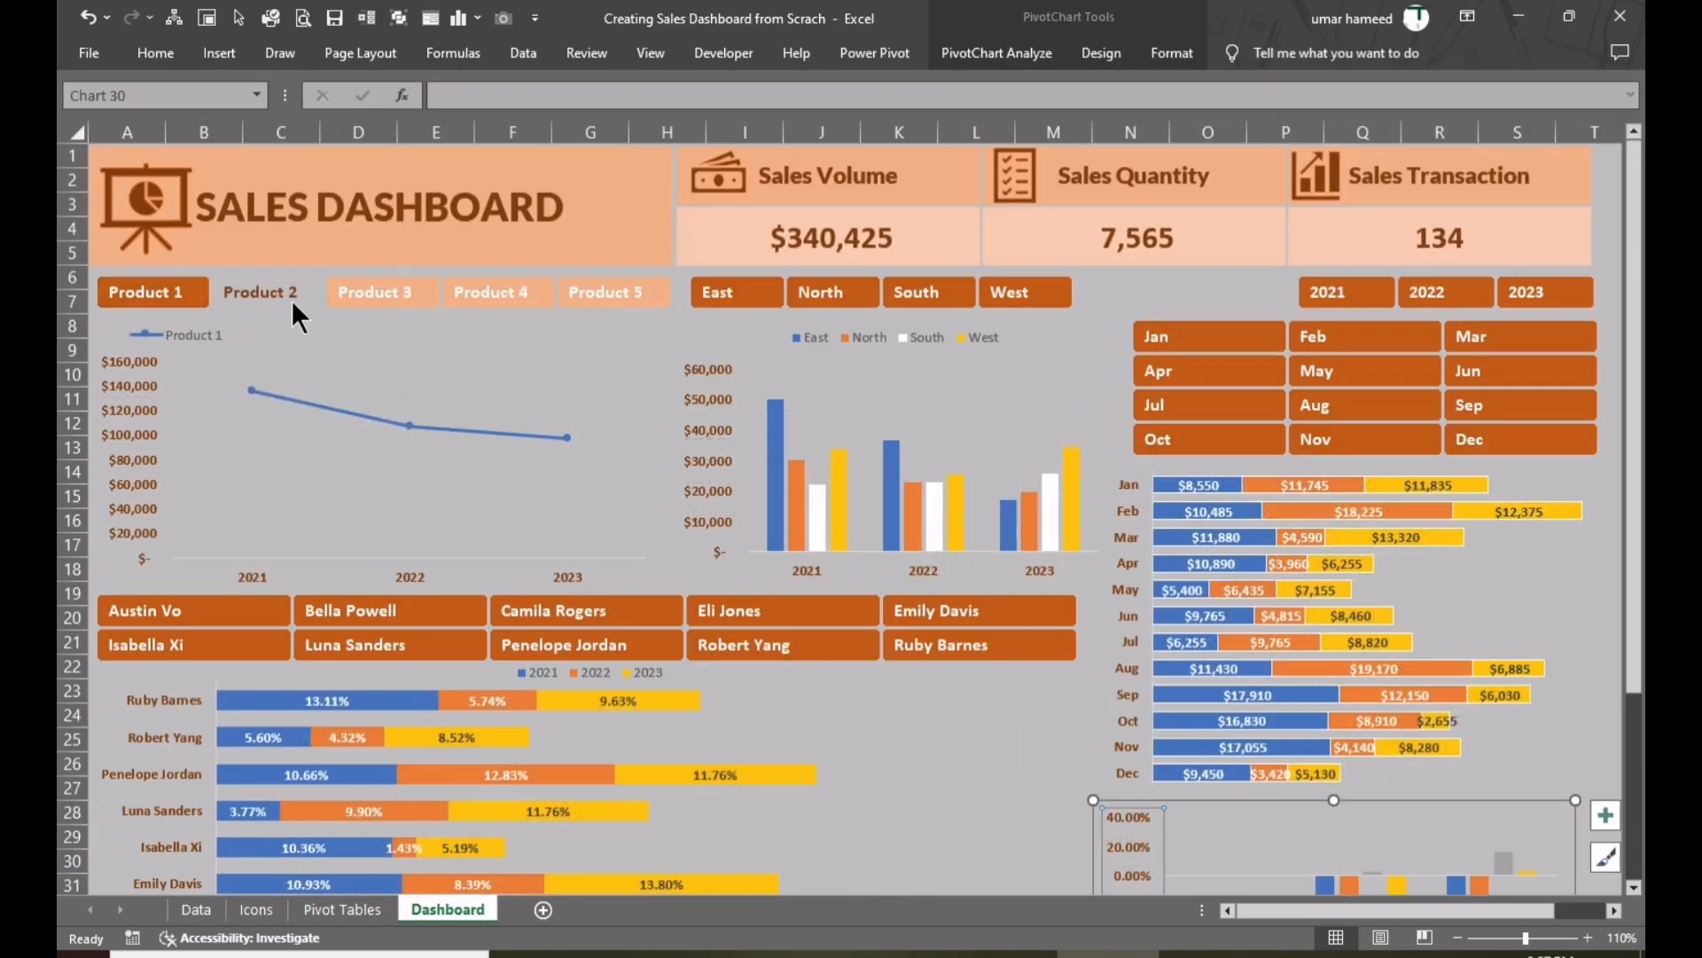
- Test the product and agent slicers by filtering the dashboard to Product 3, Product 4, Product 5 and selected agents
left_click(382, 291)
left_click(499, 291)
left_click(613, 292)
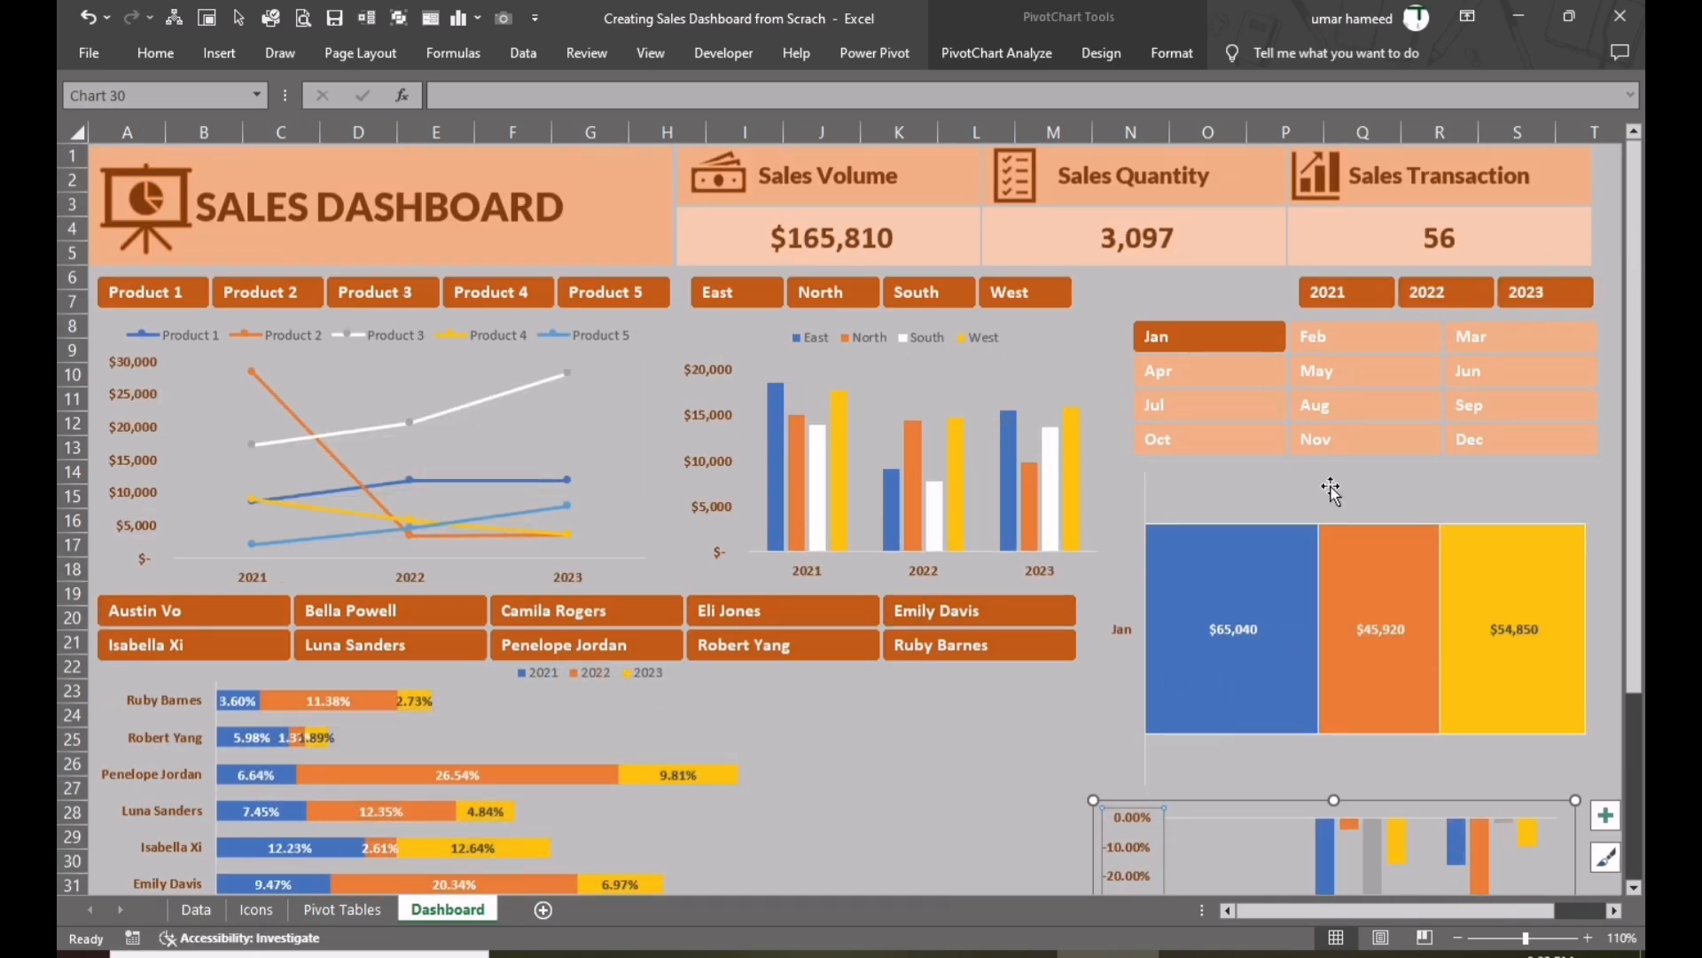
left_click(602, 397)
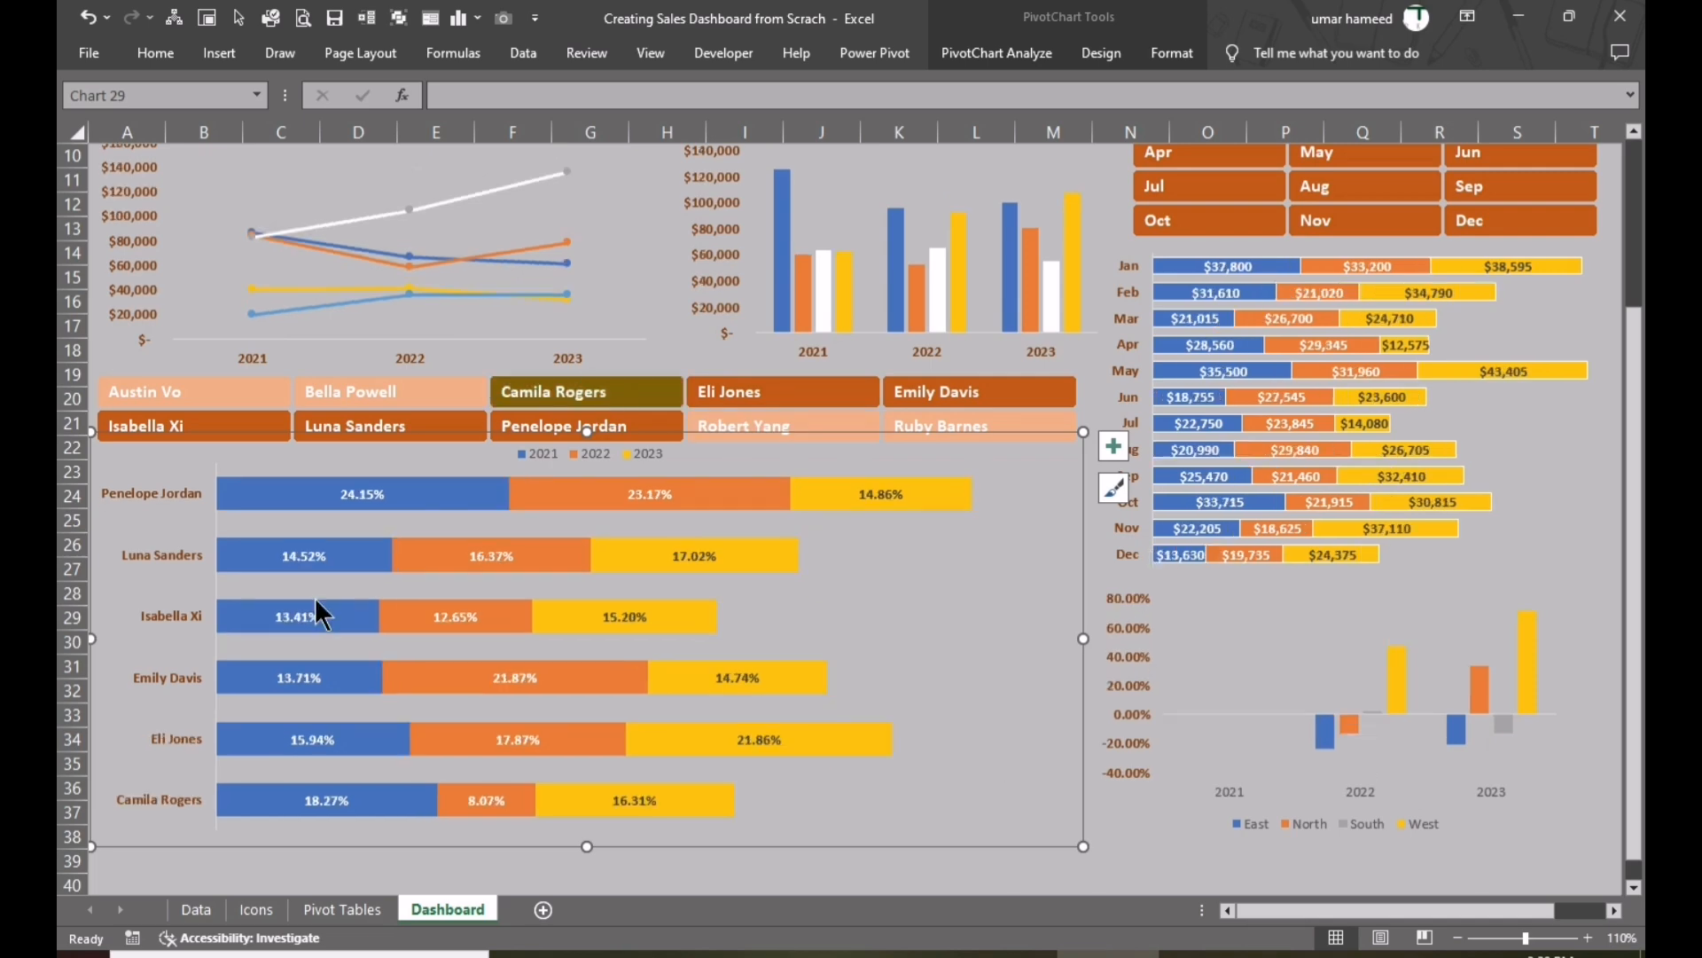